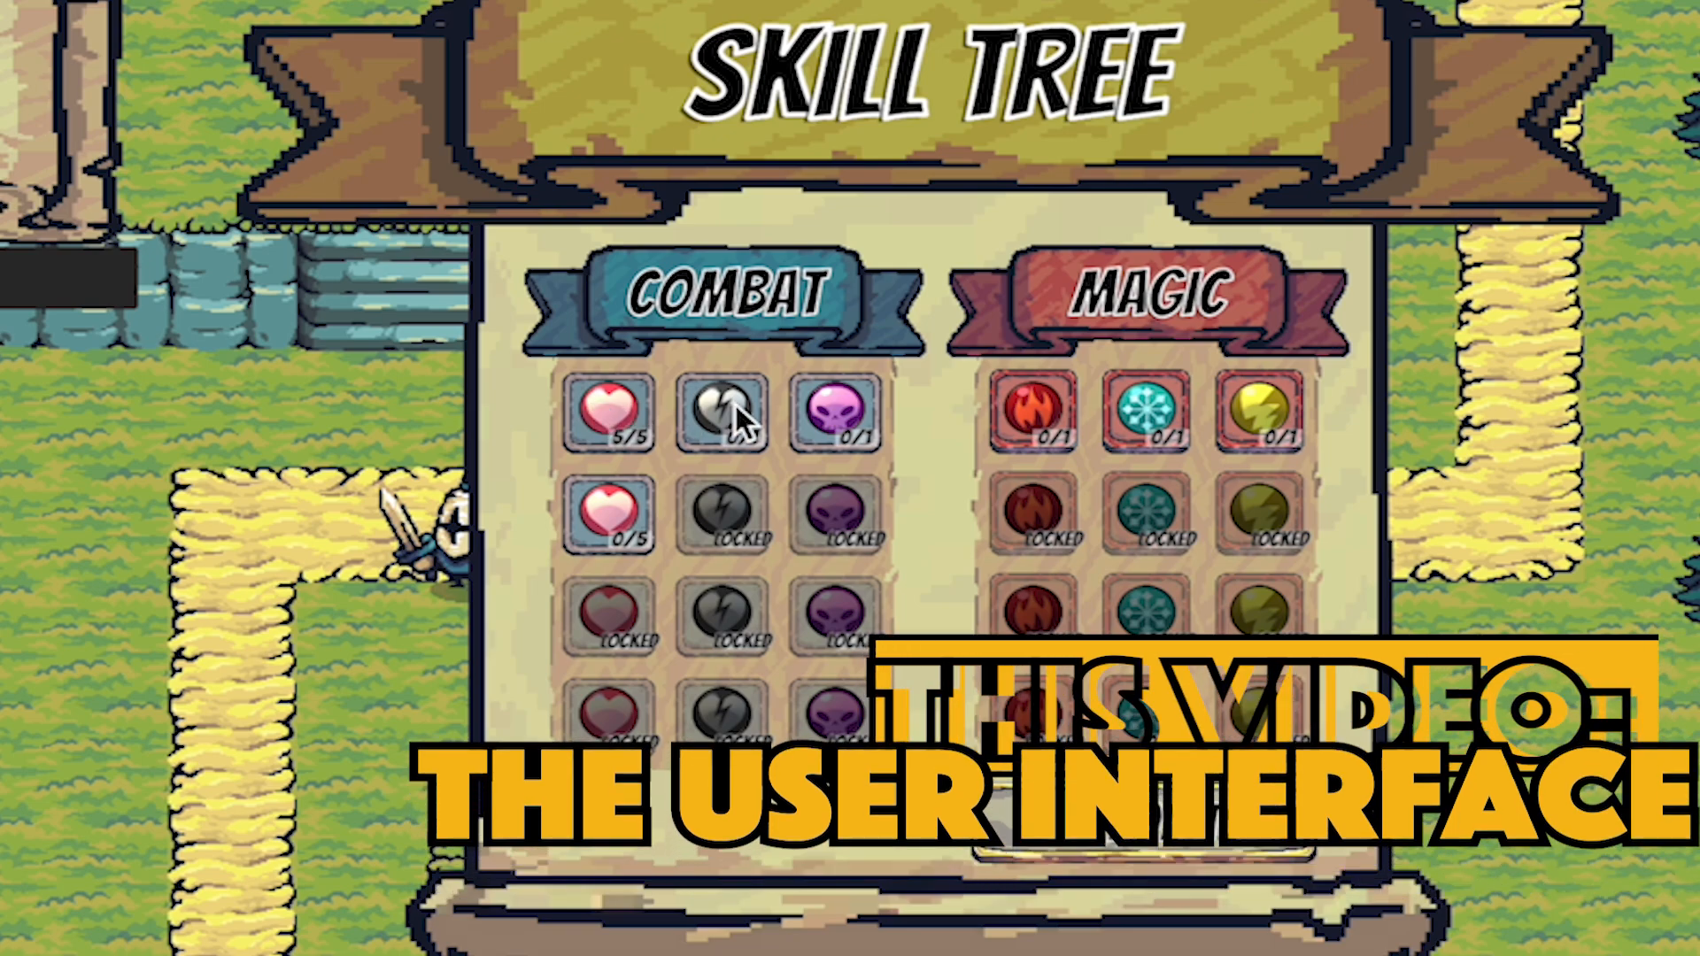
Spend skill points on the first three skull skills under Combat and the first two ice skills under Magic.
left_click(837, 394)
left_click(833, 500)
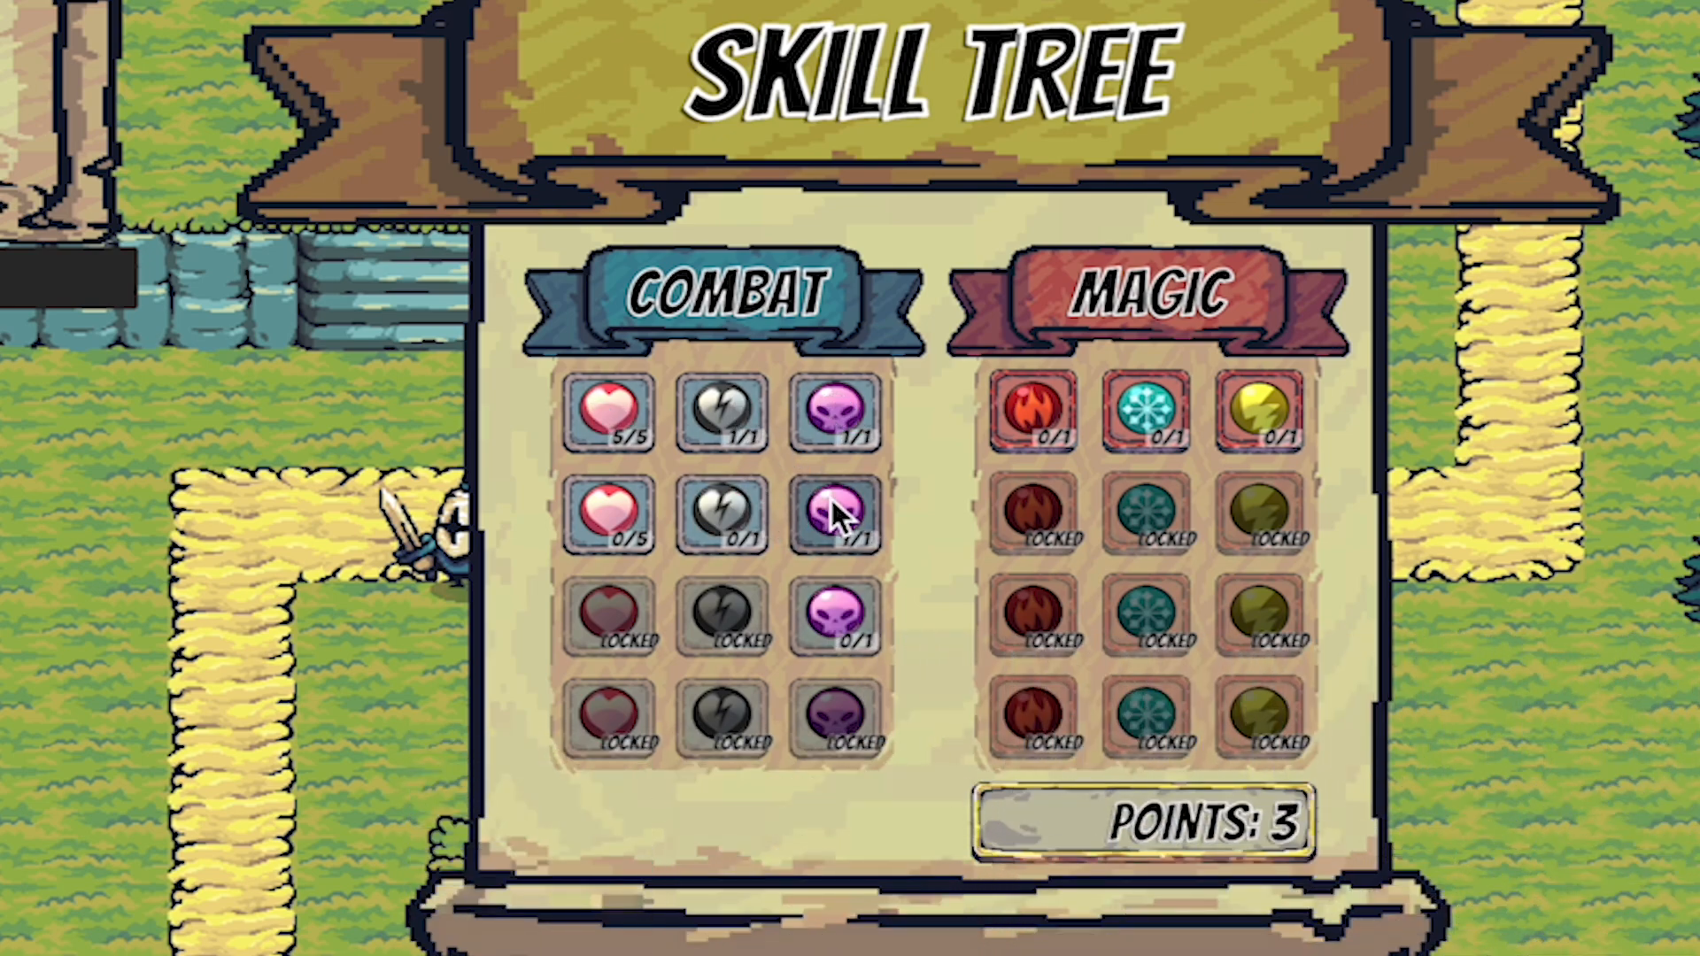
left_click(840, 609)
left_click(1161, 409)
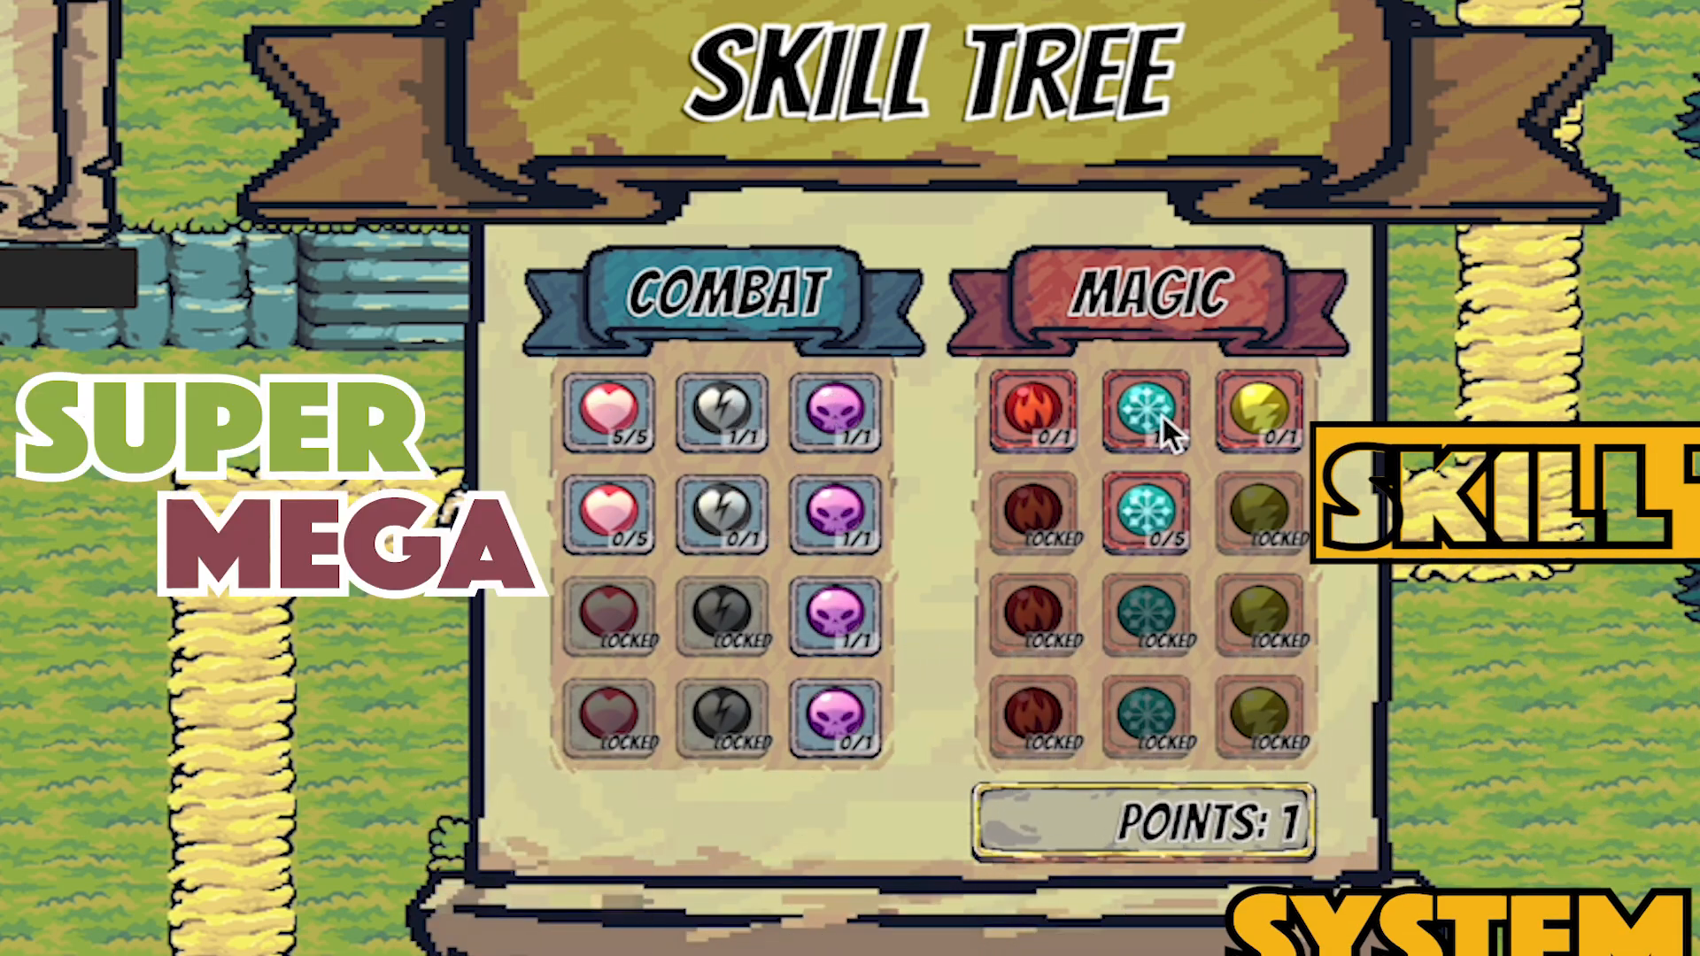
left_click(1153, 503)
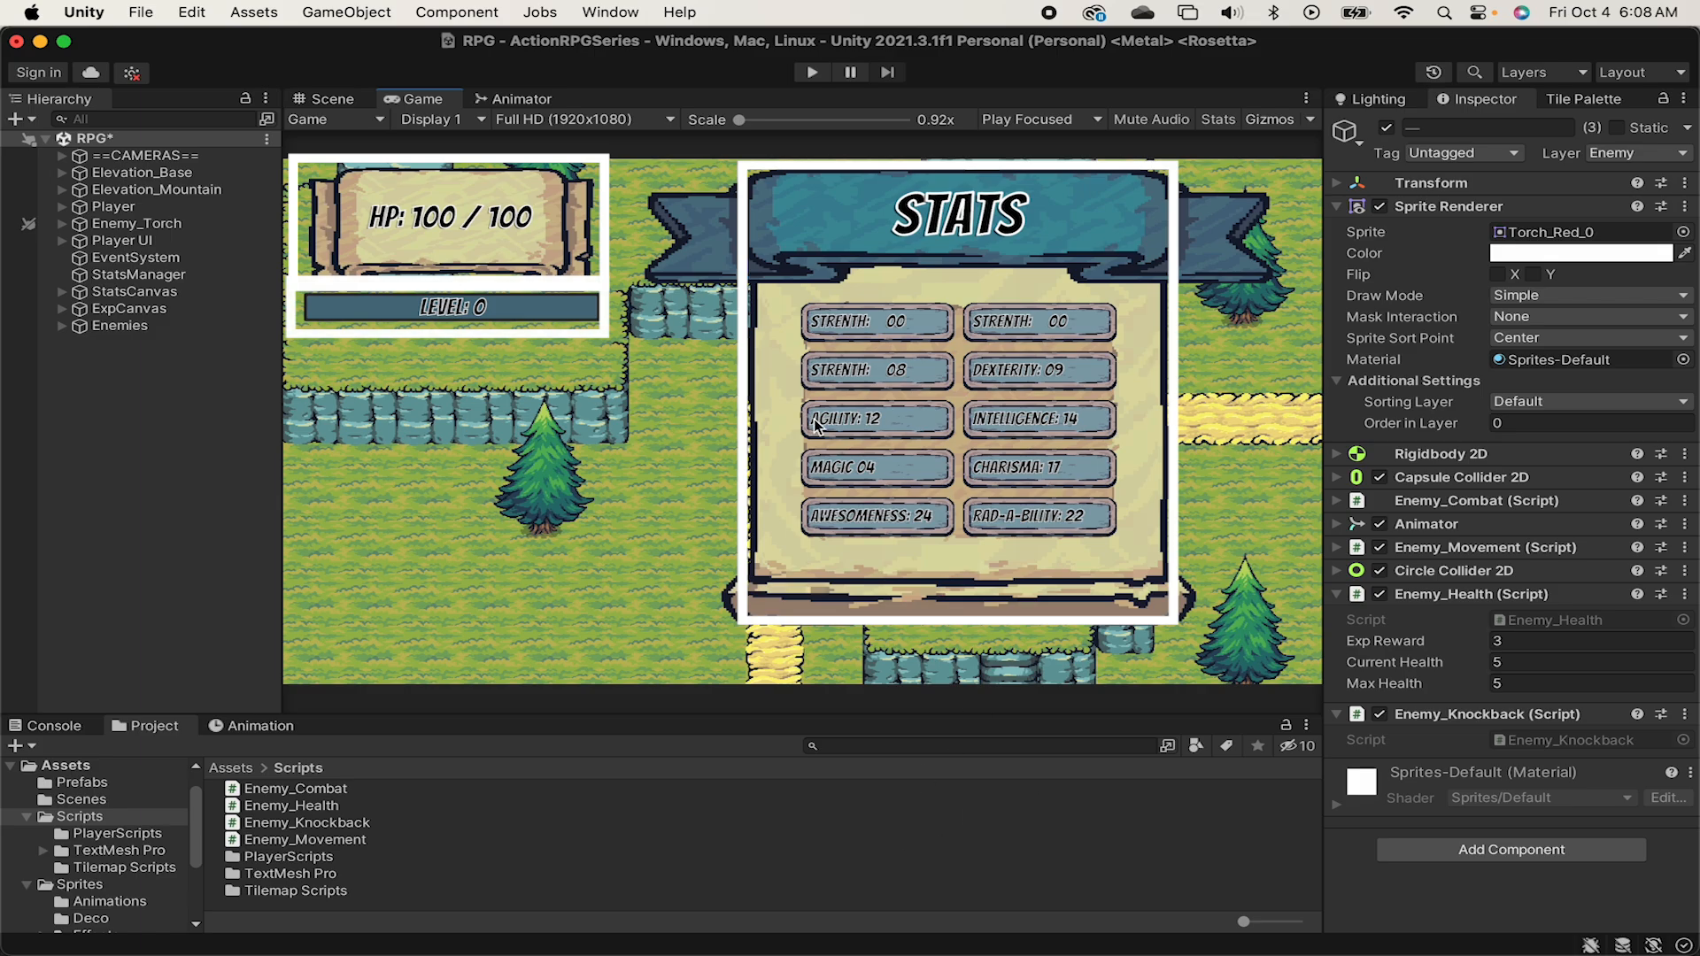
Create an empty object named UIManager in the scene and nest StatsCanvas under it.
right_click(116, 382)
left_click(216, 586)
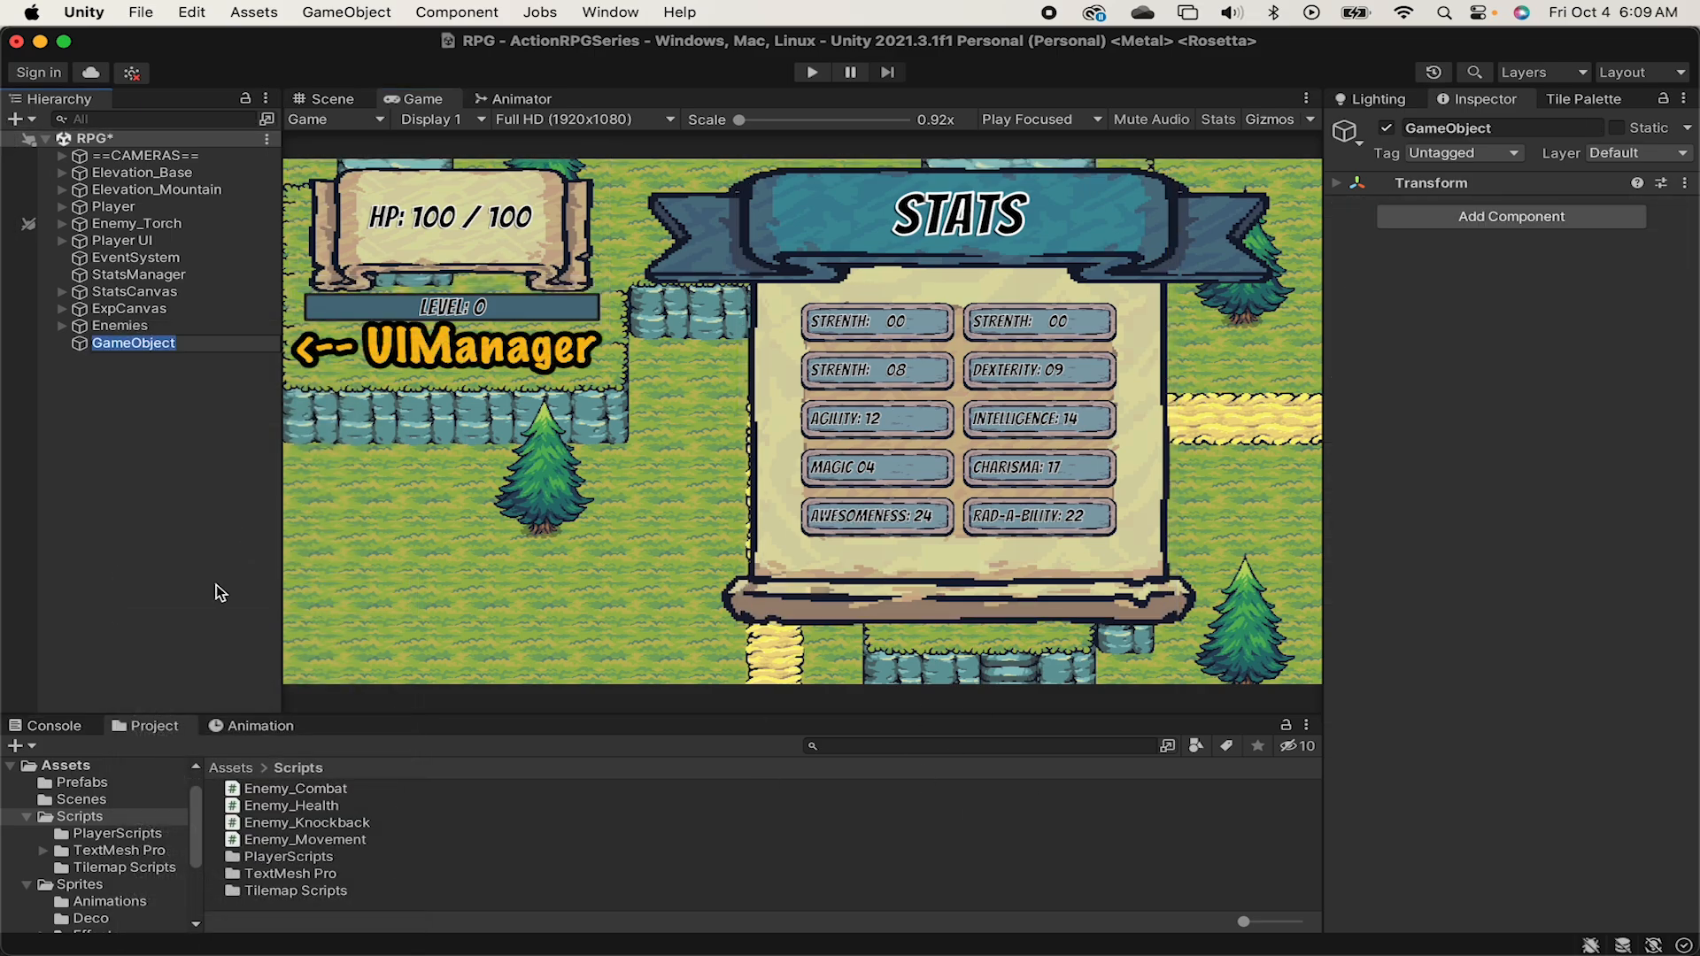
type("UIManager")
key("Return")
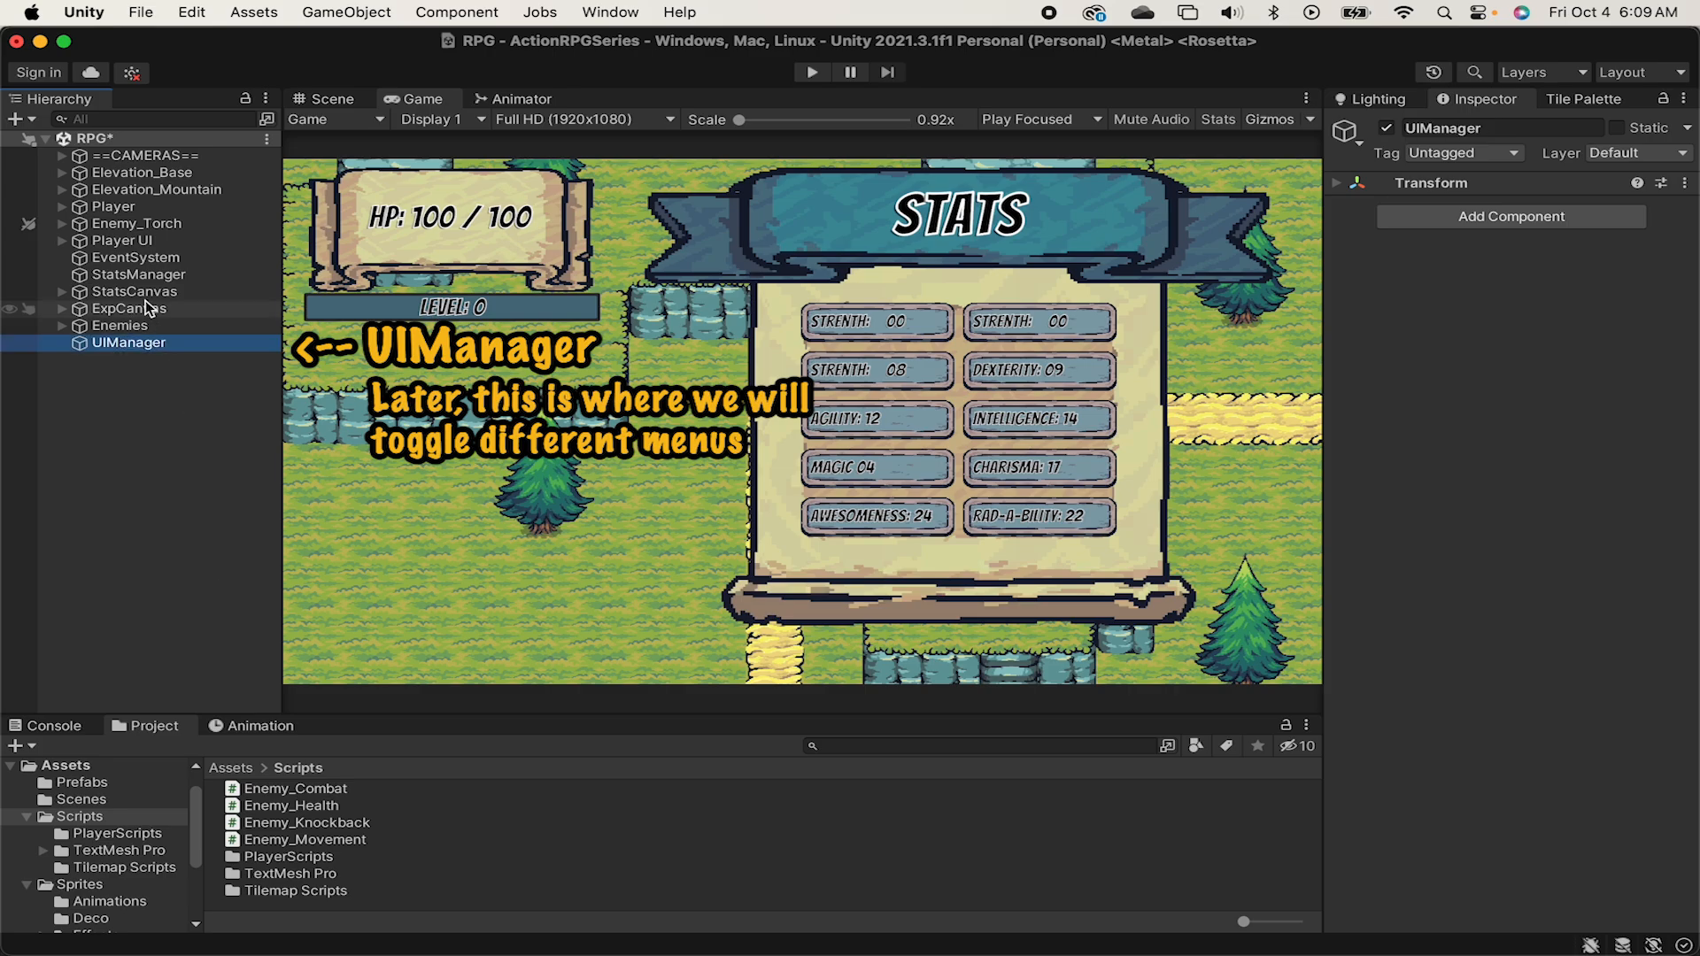
left_click_drag(149, 297, 155, 346)
Add a UI canvas as a child of UIManager and name it SkillsCanvas.
left_click(136, 326)
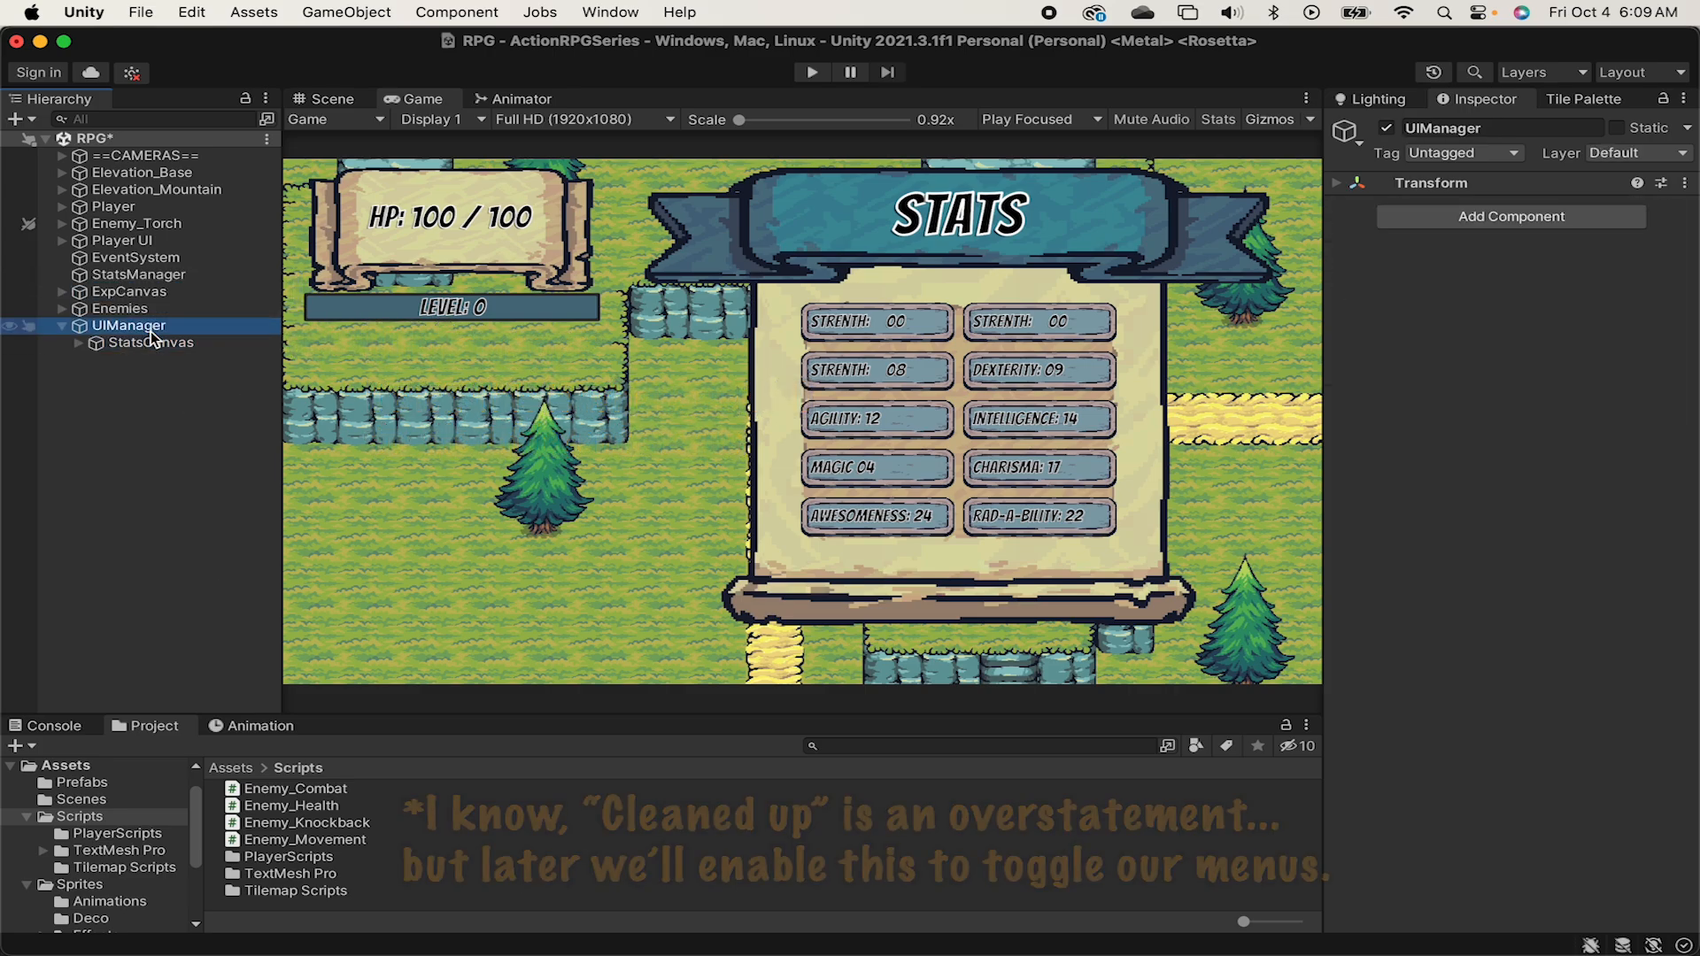
right_click(136, 324)
mouse_move(266, 629)
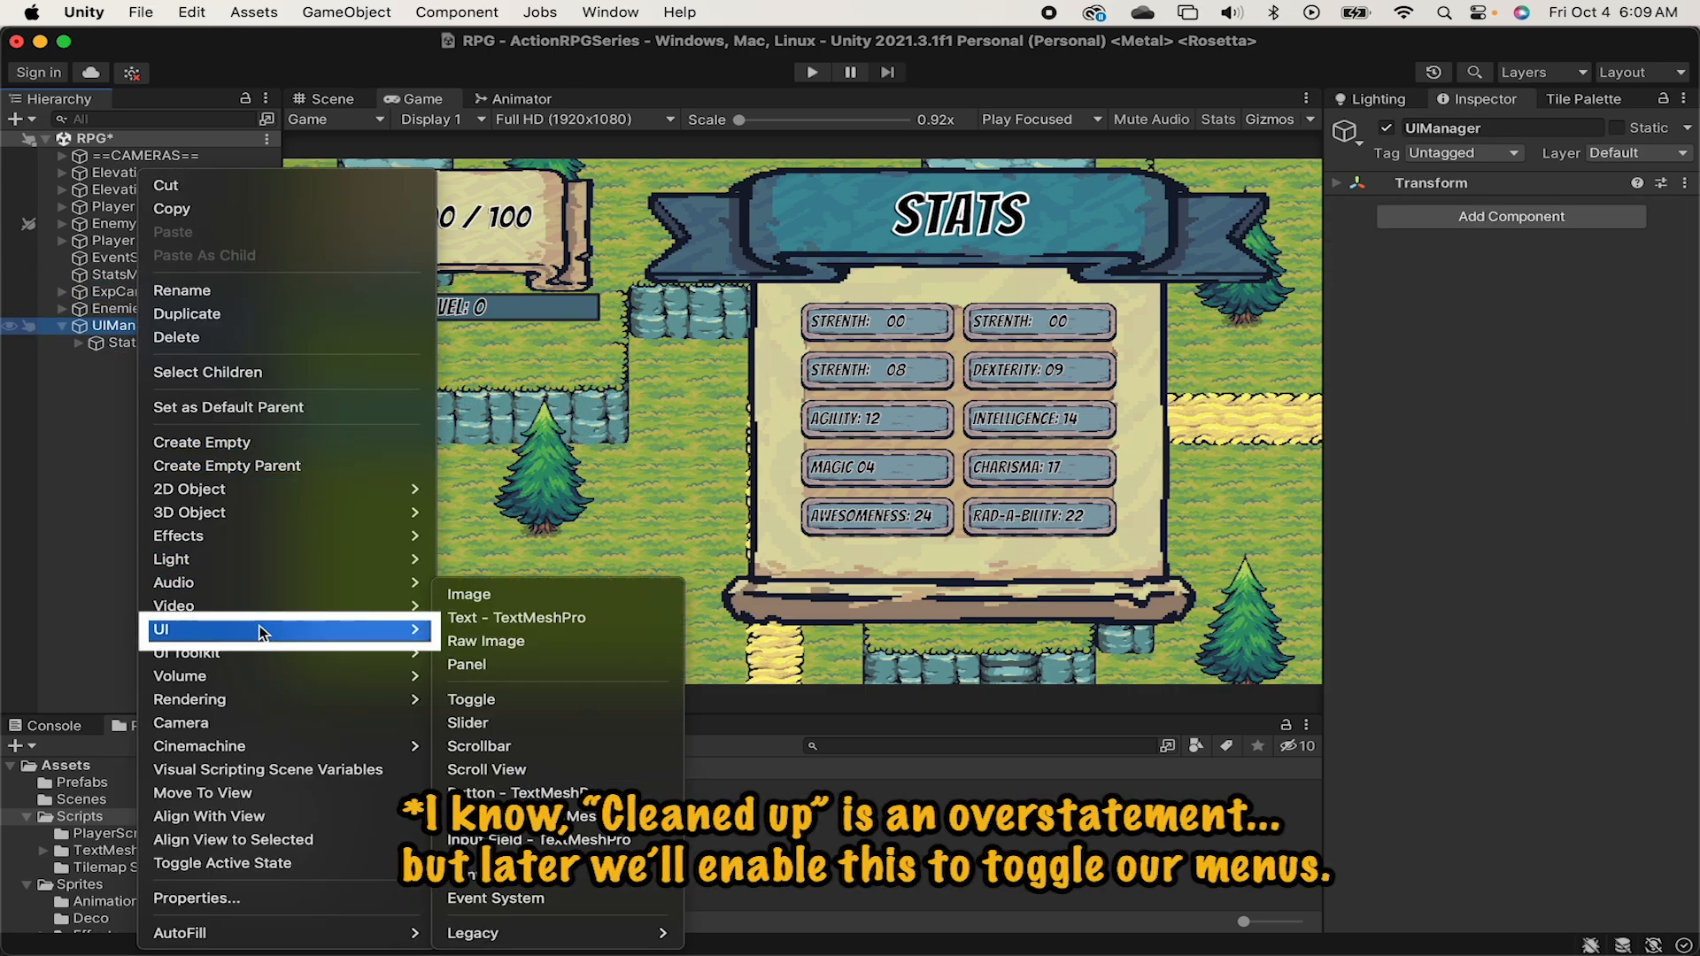
left_click(530, 873)
type("Skill")
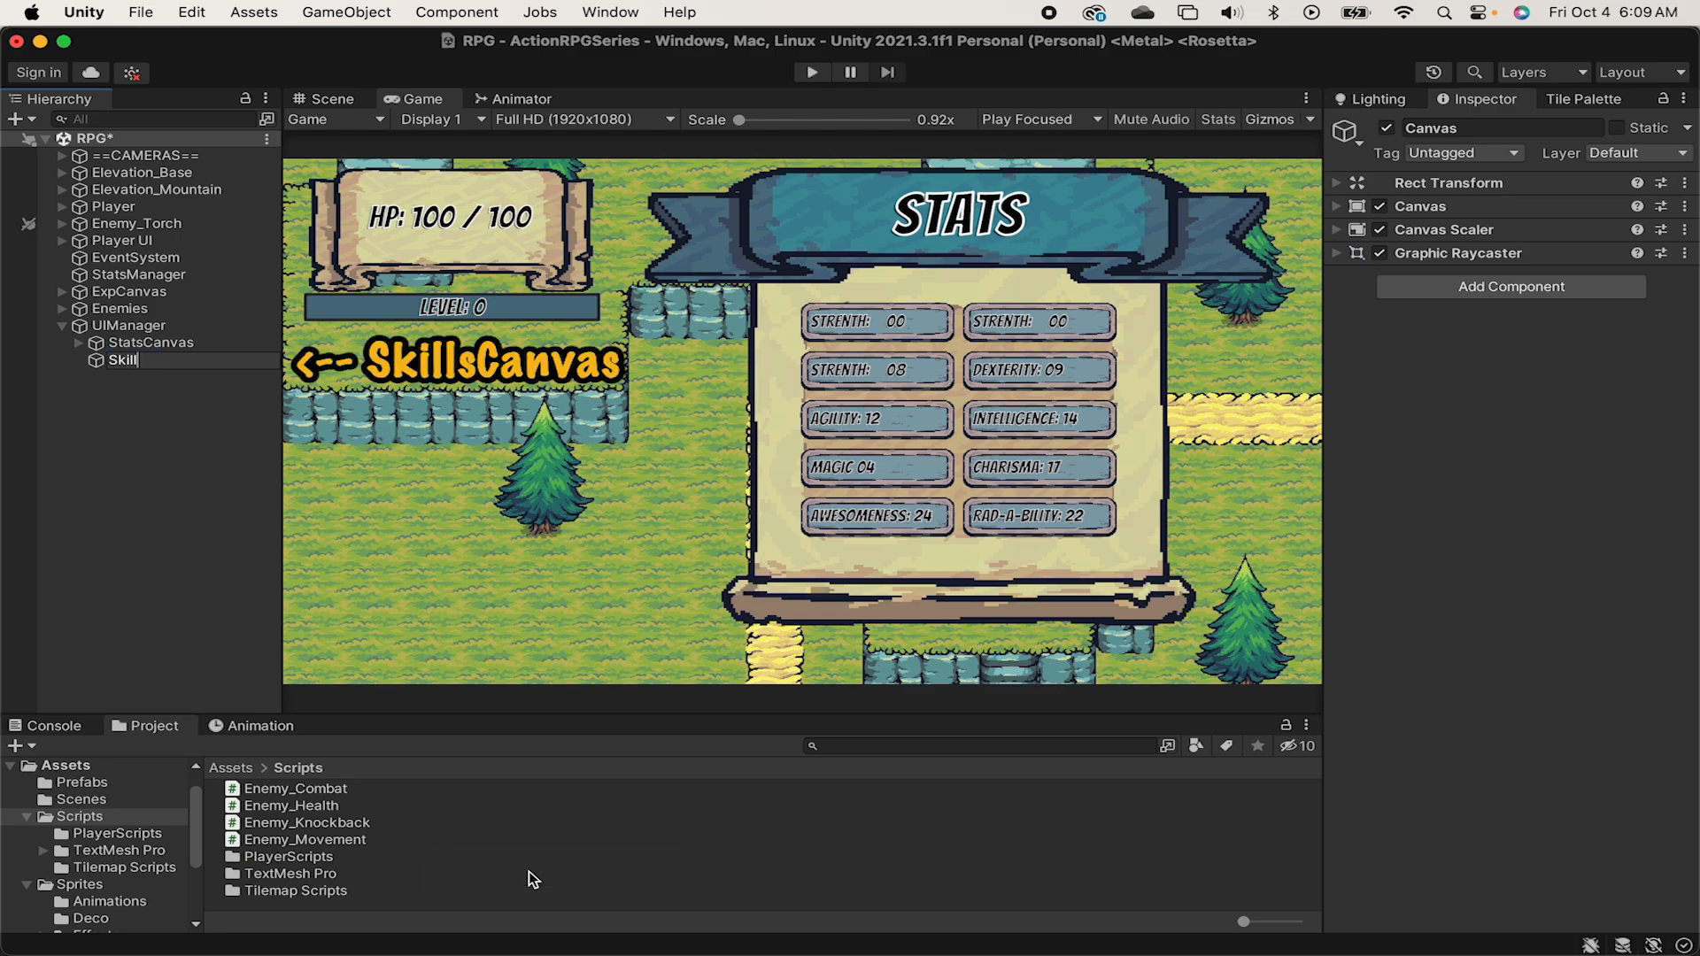
type("sCanvas")
key("Return")
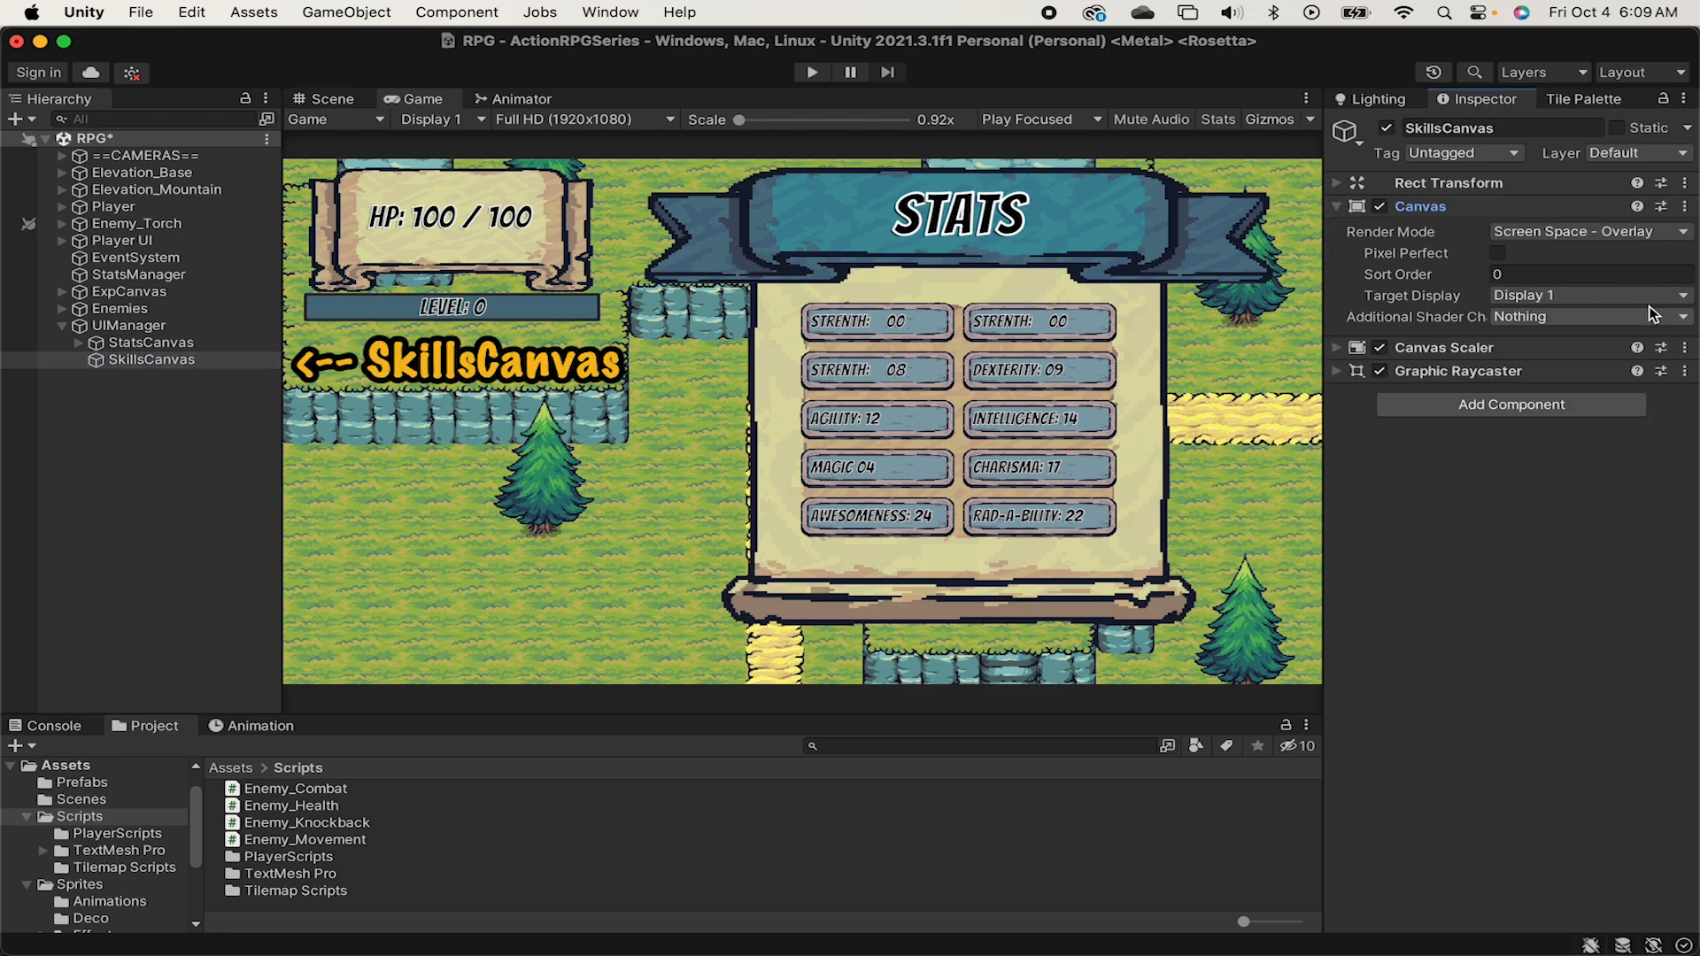
Set the SkillsCanvas Canvas Scaler to Scale With Screen Size with a reference resolution of 1920 x 1080.
left_click(1359, 350)
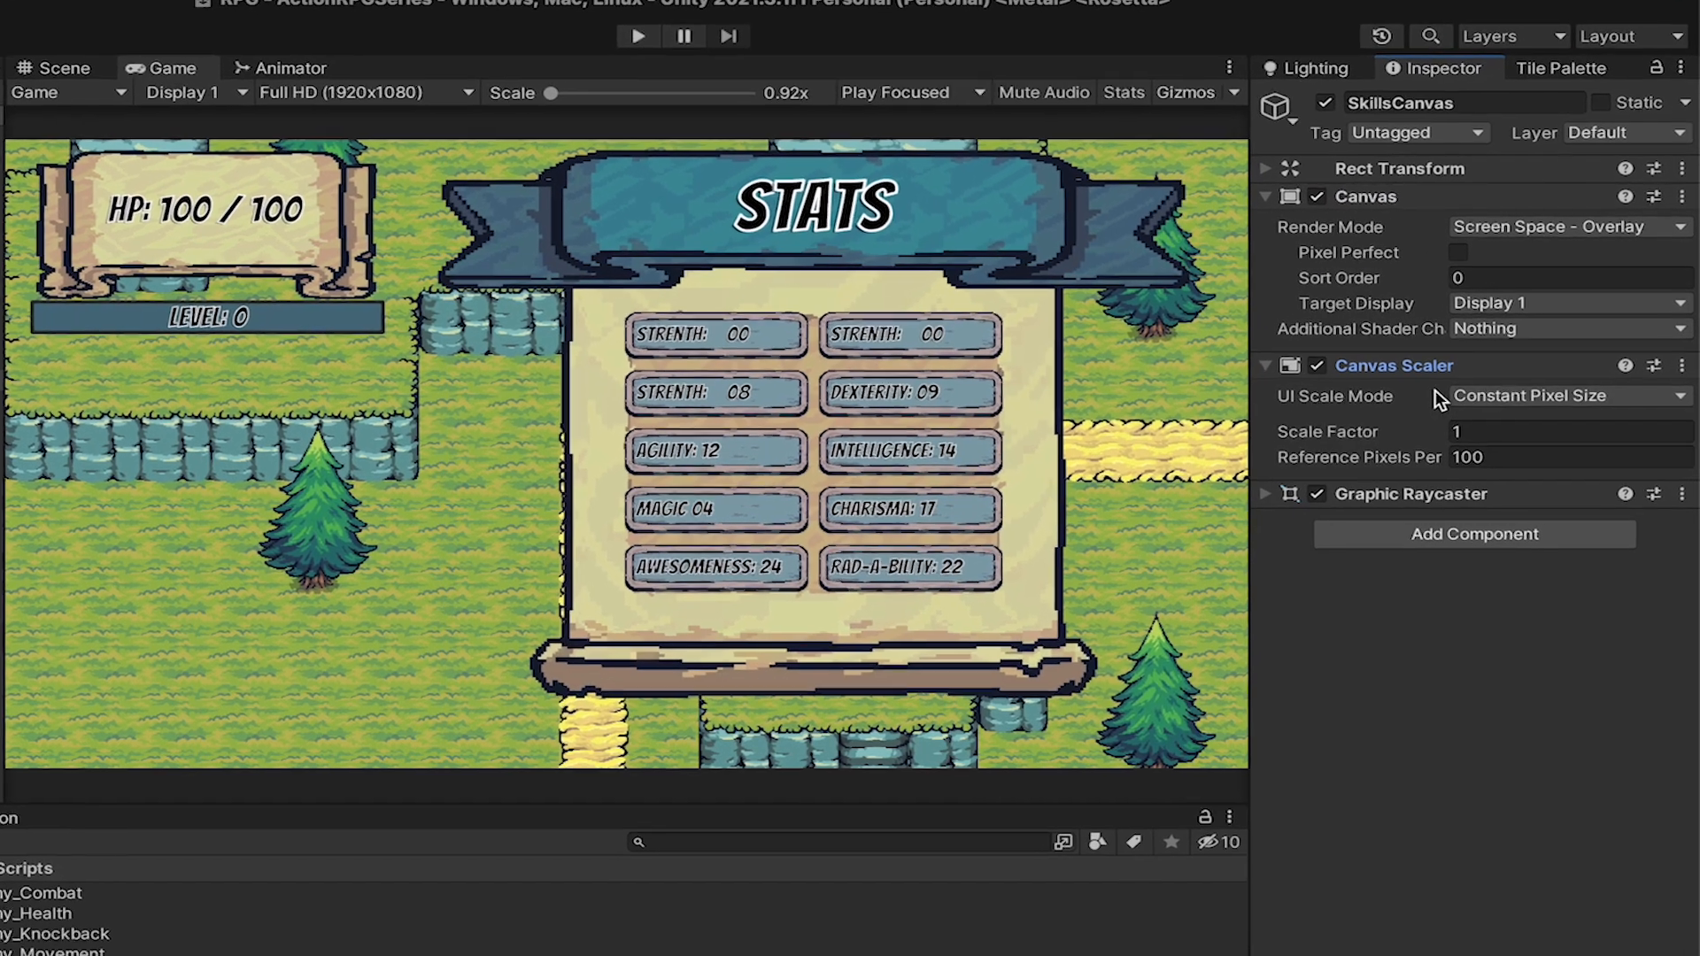
left_click(1530, 372)
left_click(1518, 477)
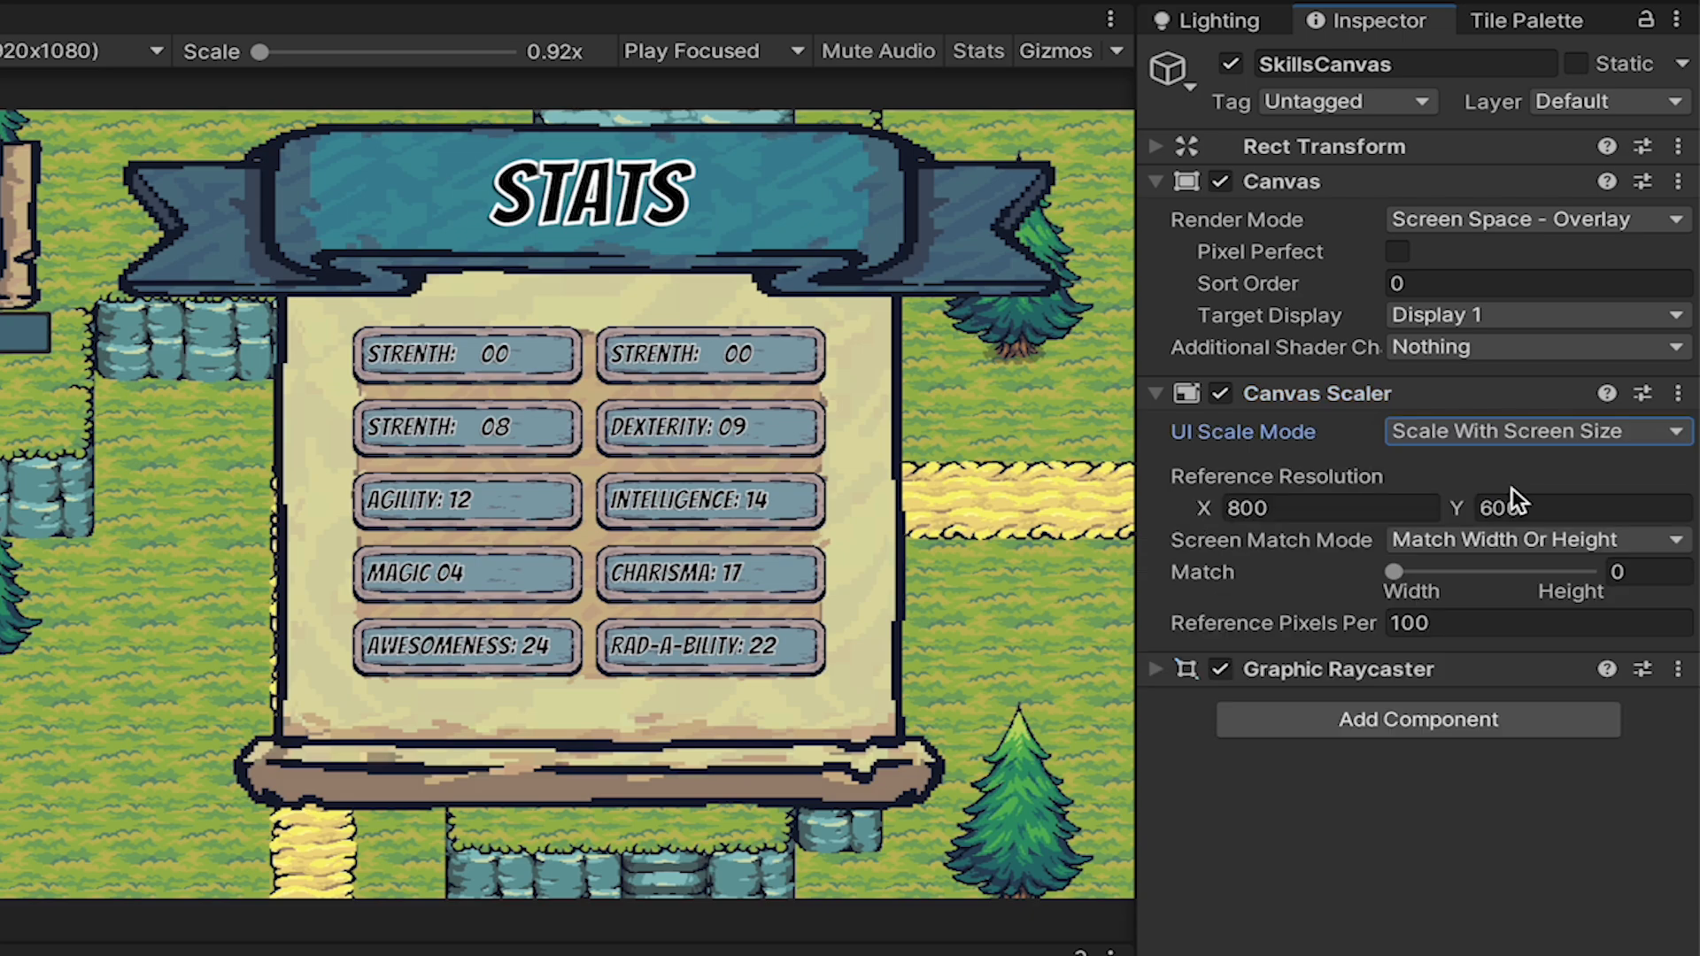
left_click(1299, 509)
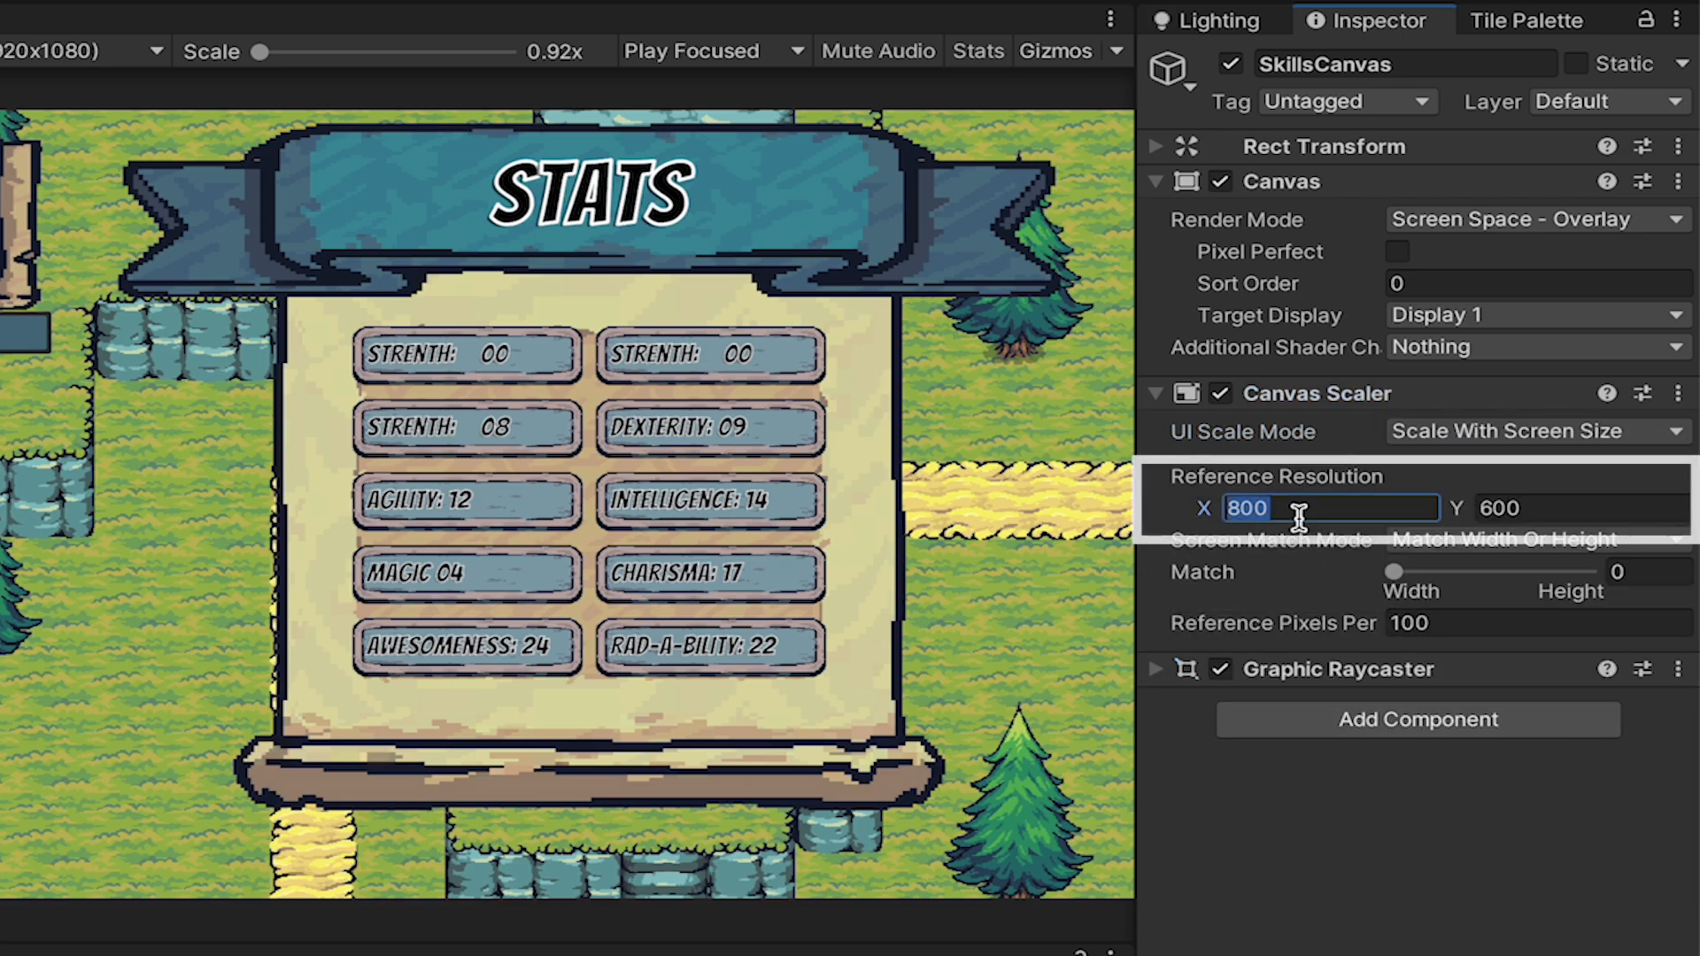
type("1920")
key("Tab")
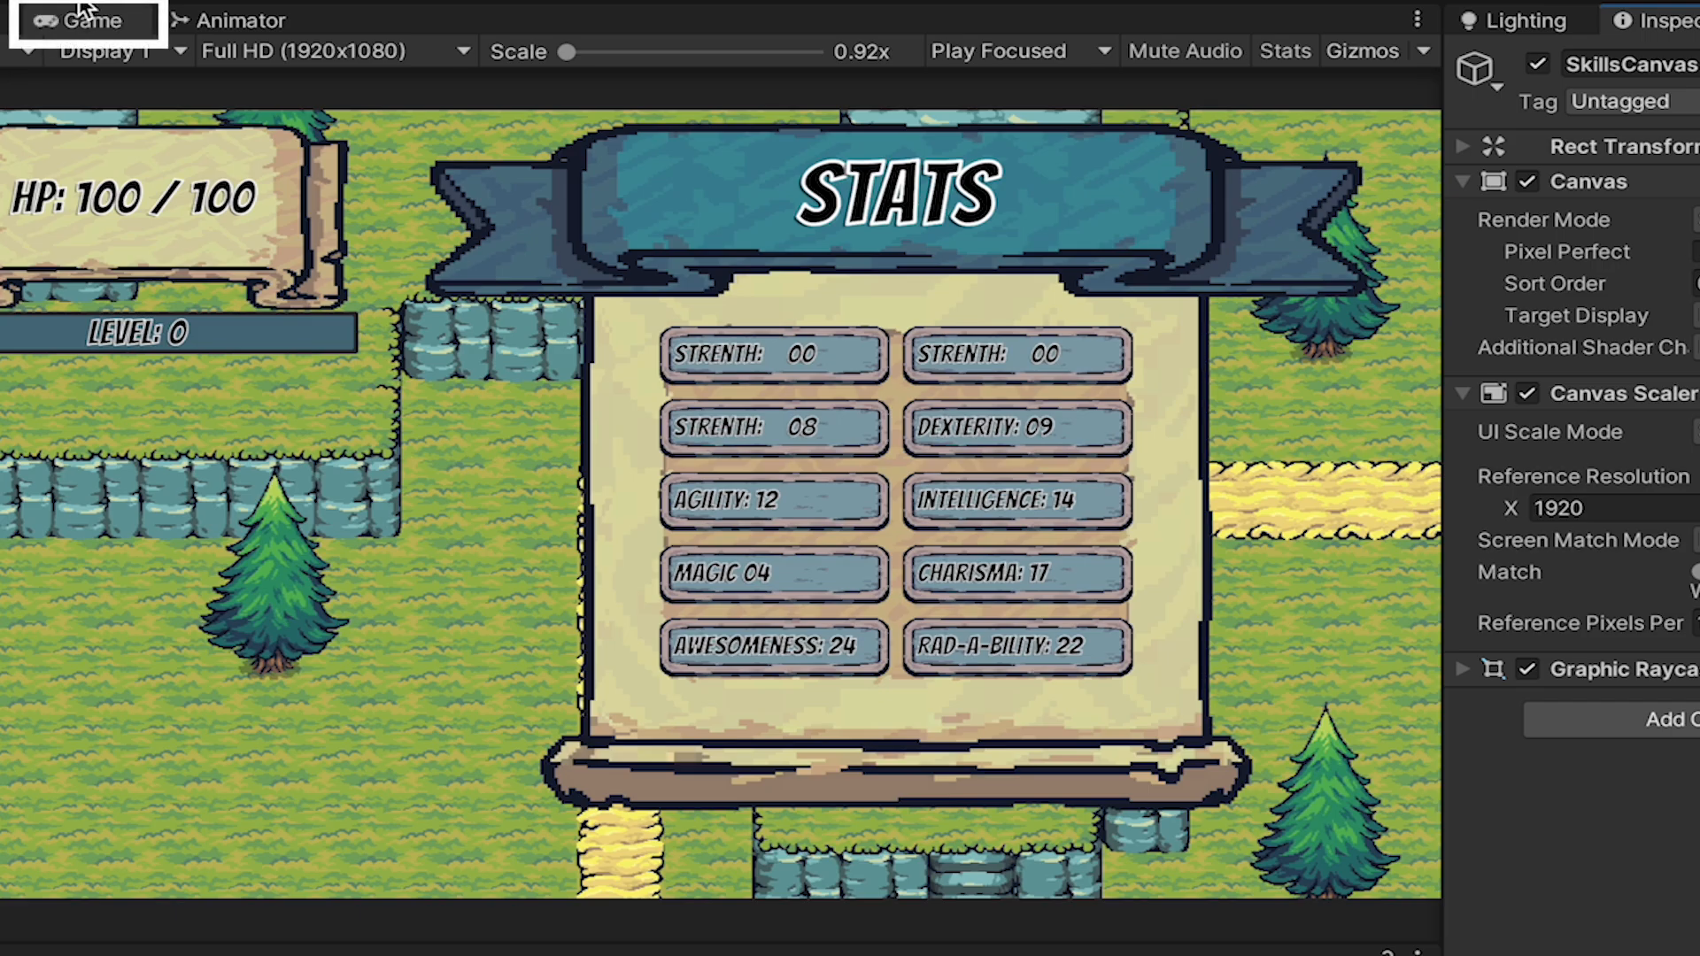
Keep the Game view resolution at Full HD (1920x1080) and collapse the SkillsCanvas Canvas and Canvas Scaler components.
left_click(317, 49)
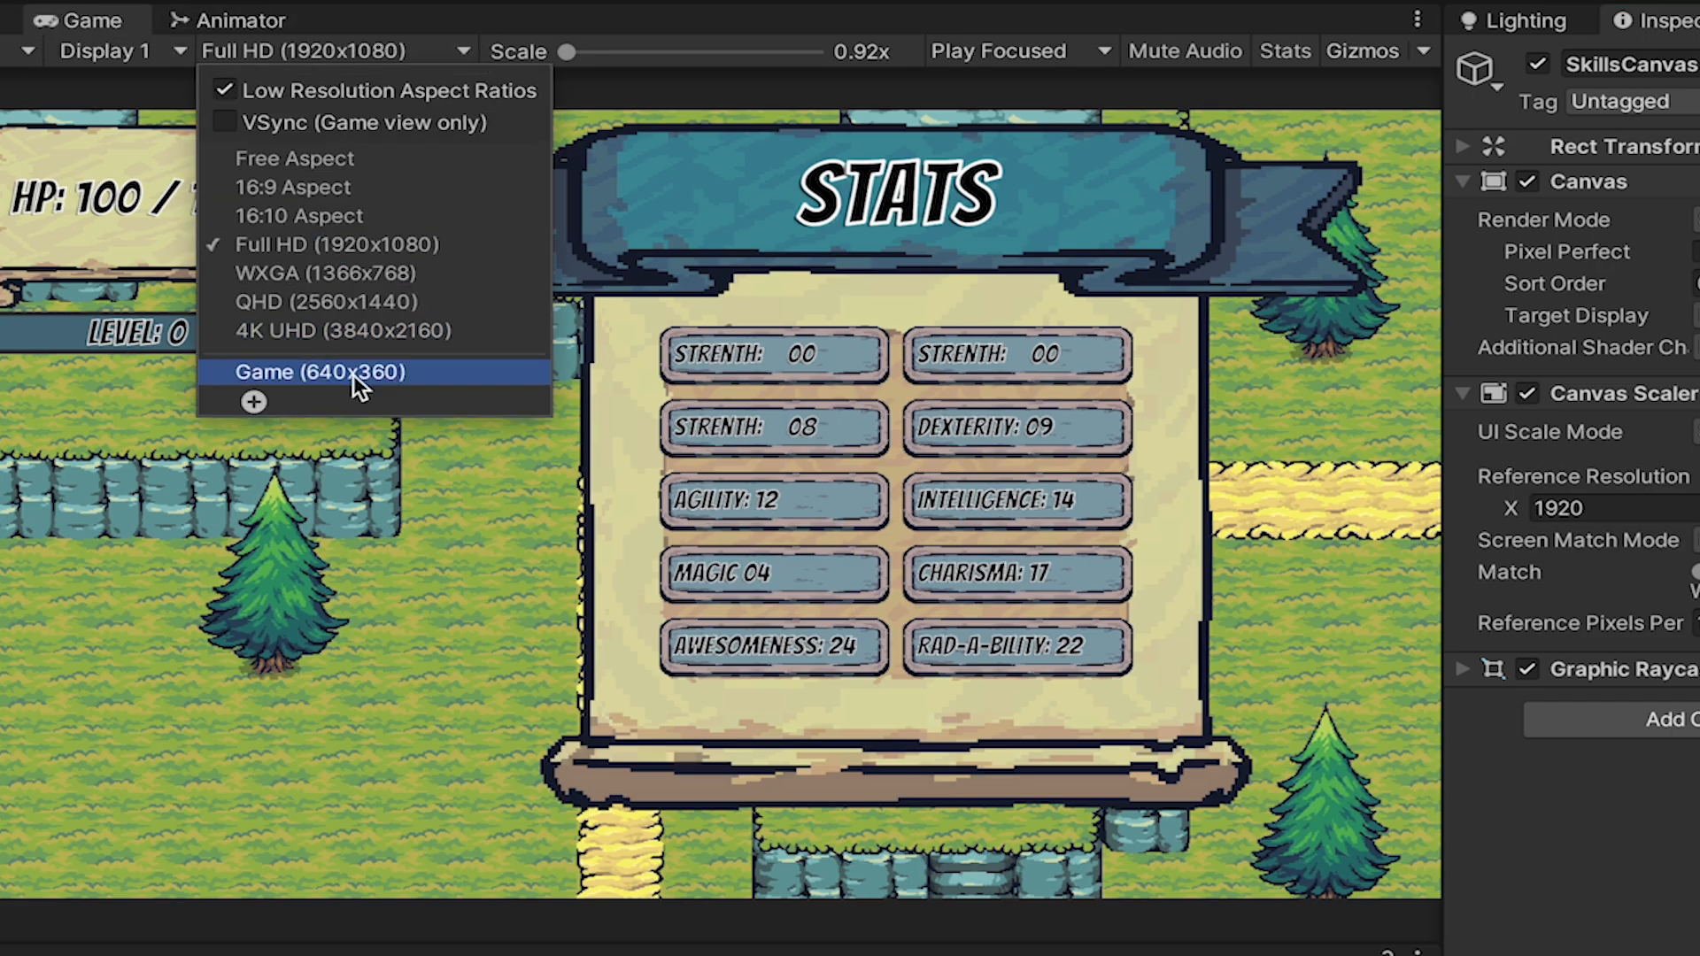
left_click(383, 243)
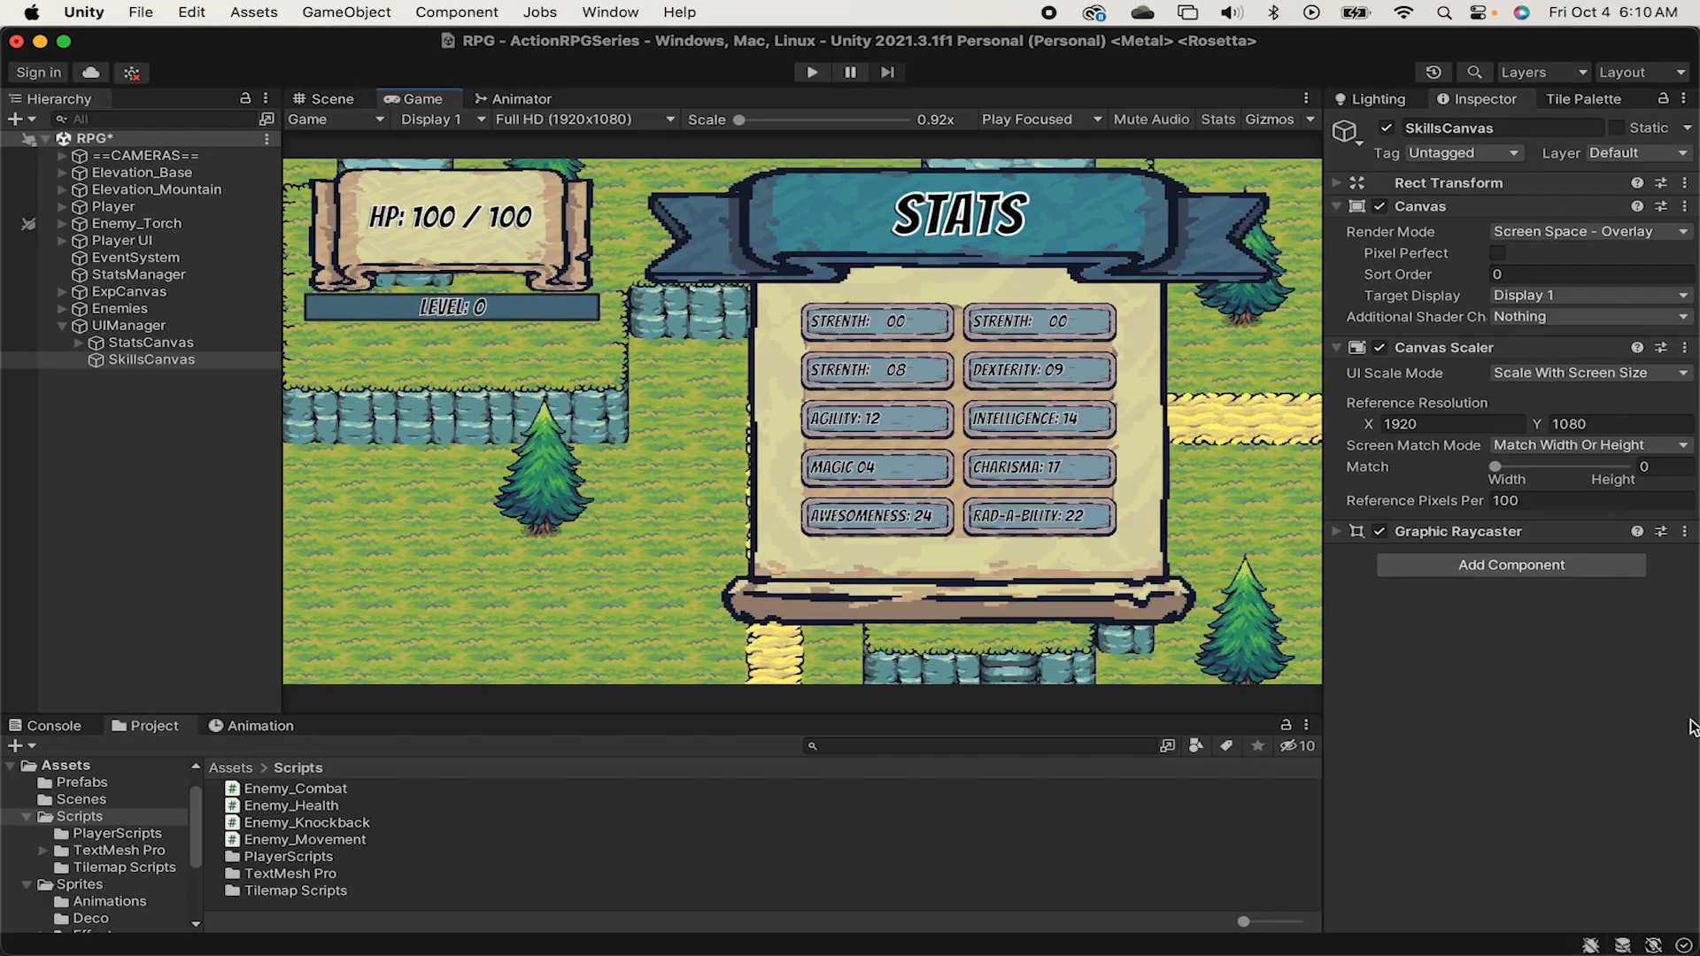
left_click(1343, 205)
left_click(1342, 229)
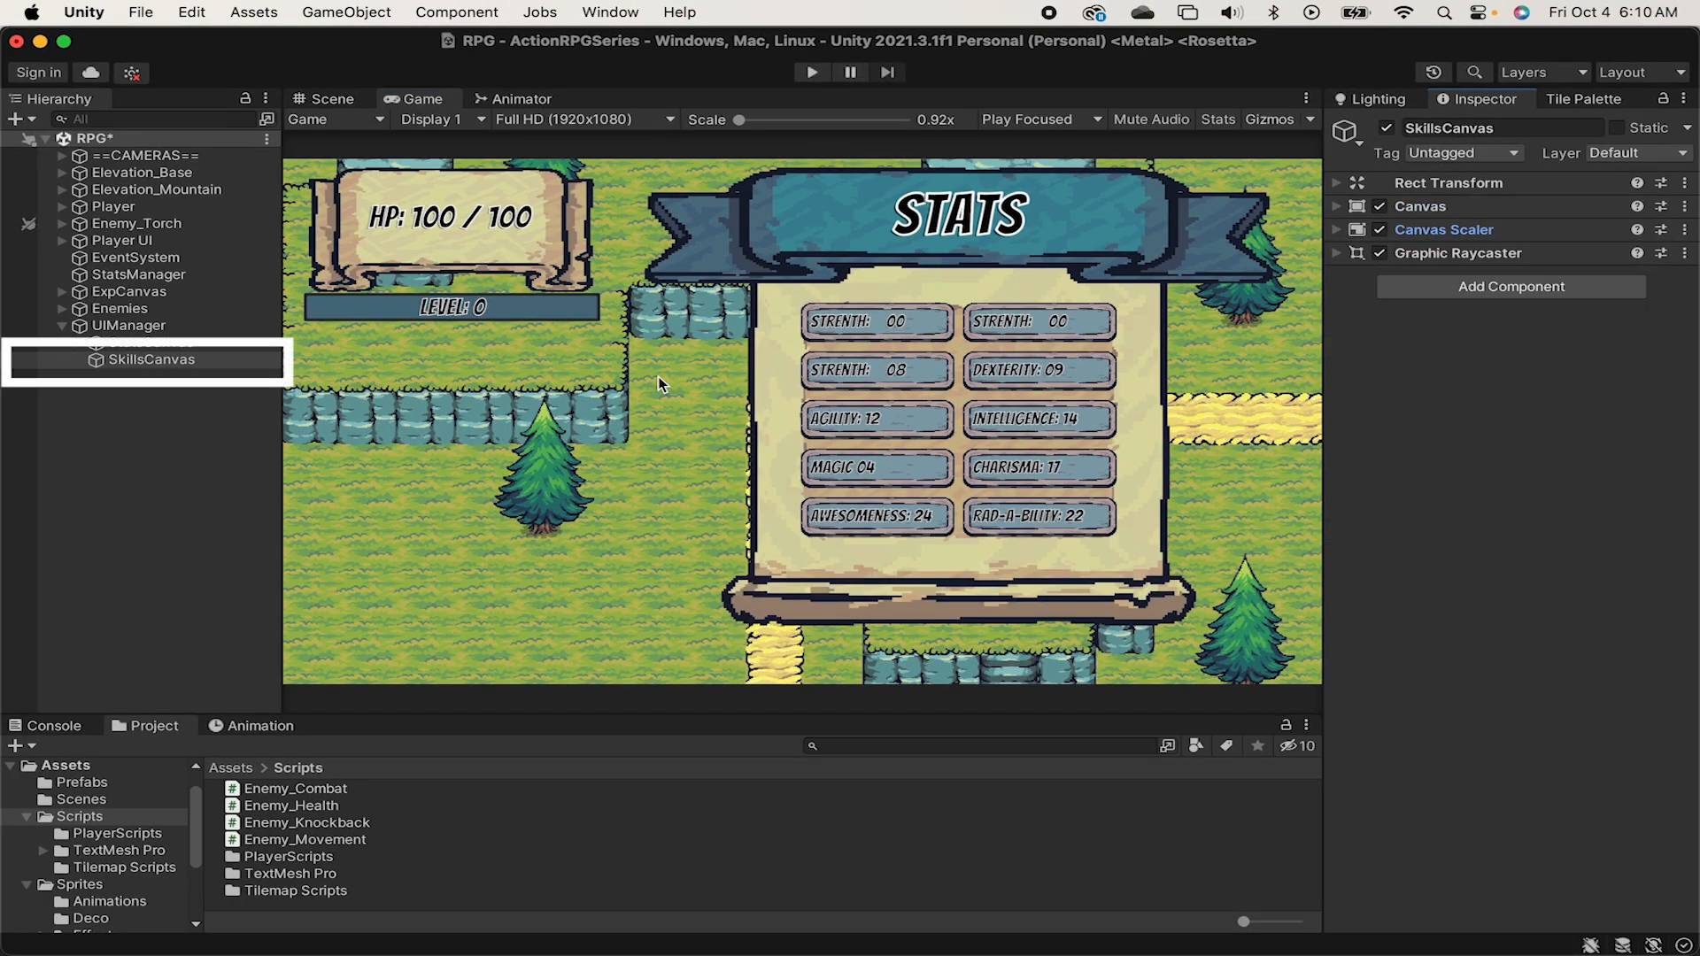
Add a UI Image as a child of SkillsCanvas and name it SkillPanel.
right_click(150, 357)
mouse_move(292, 582)
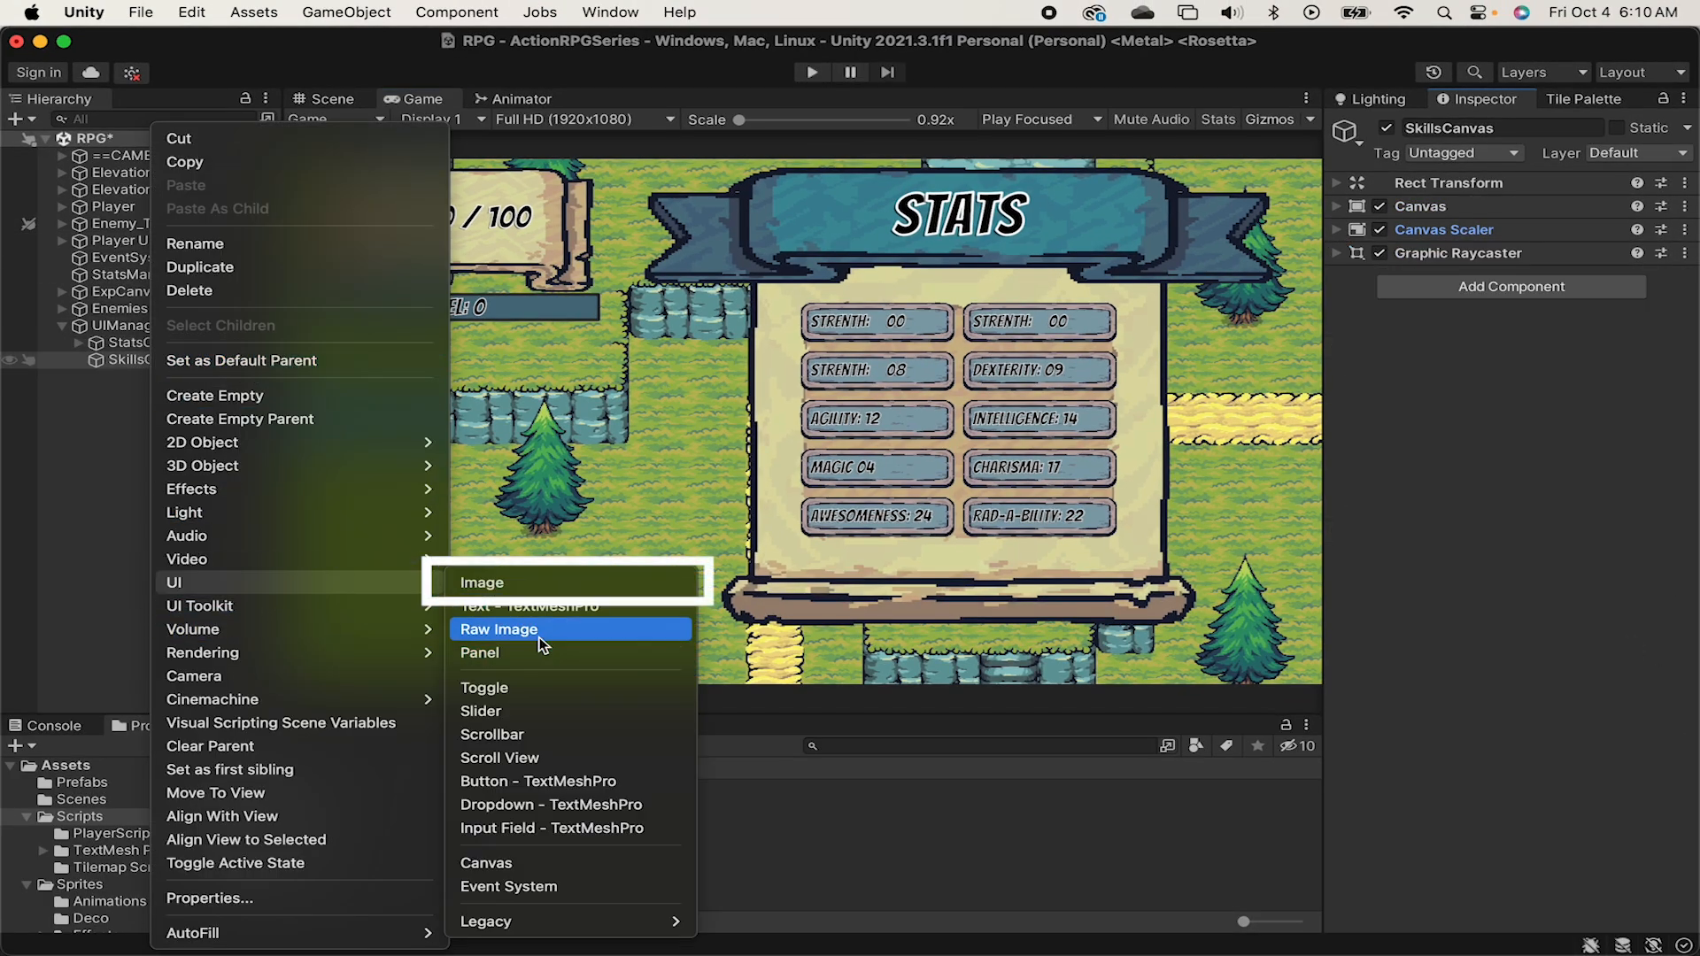
left_click(554, 583)
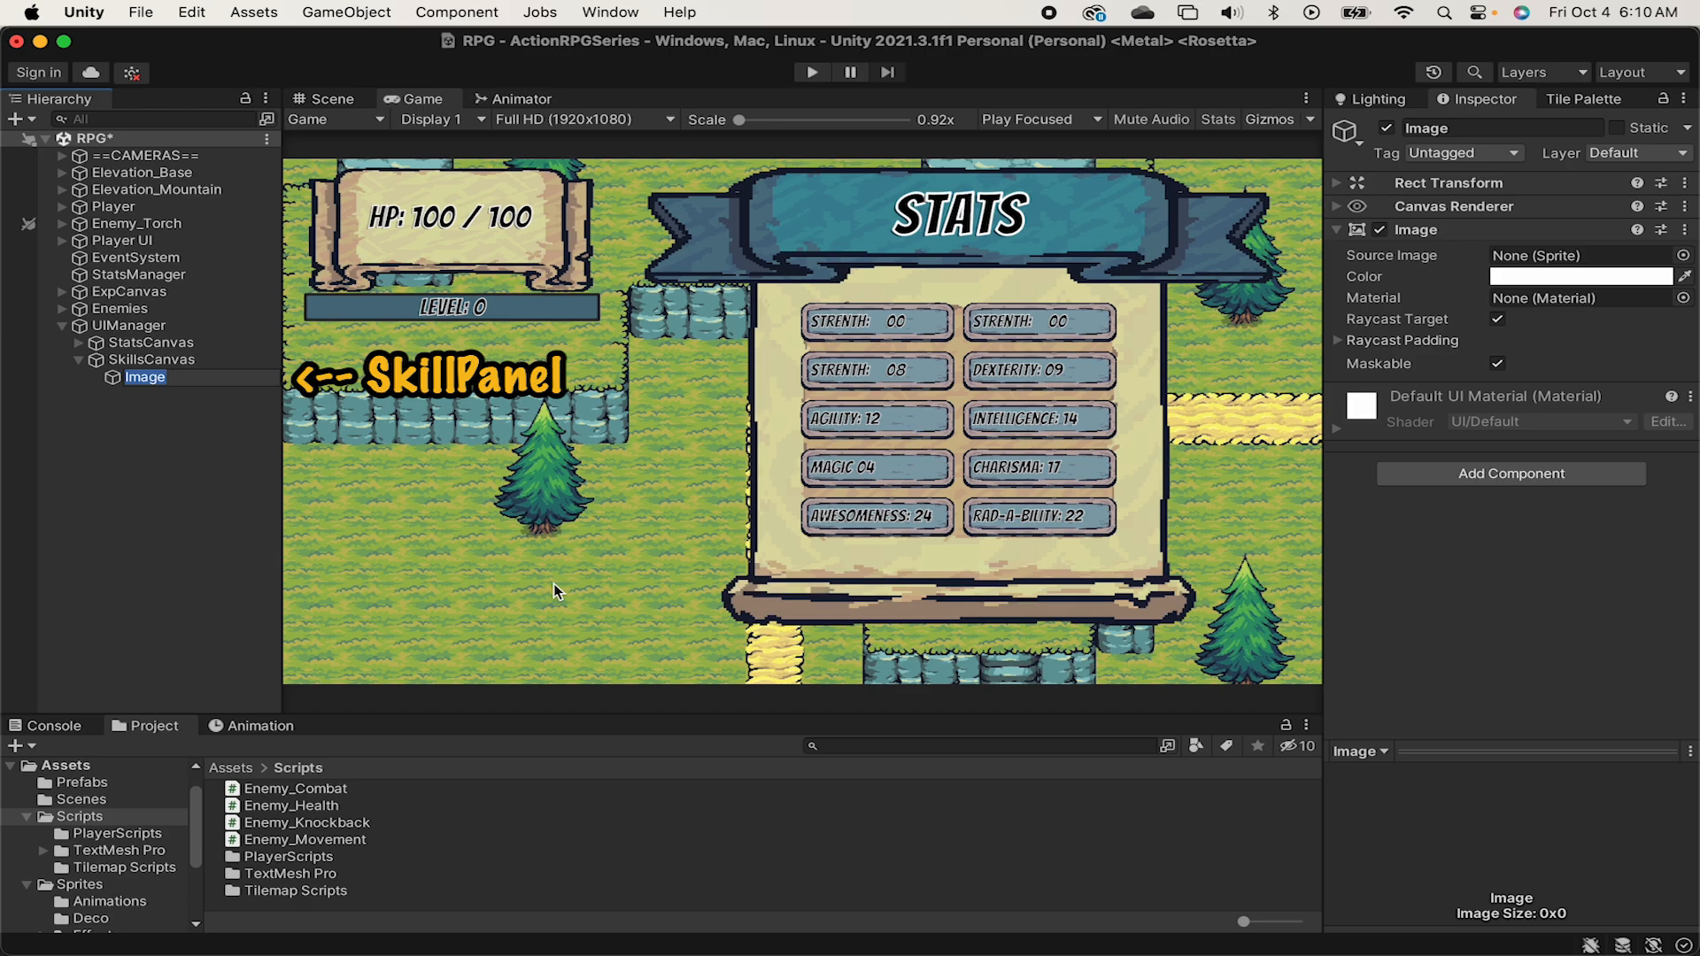
type("SkillPanel")
key("Return")
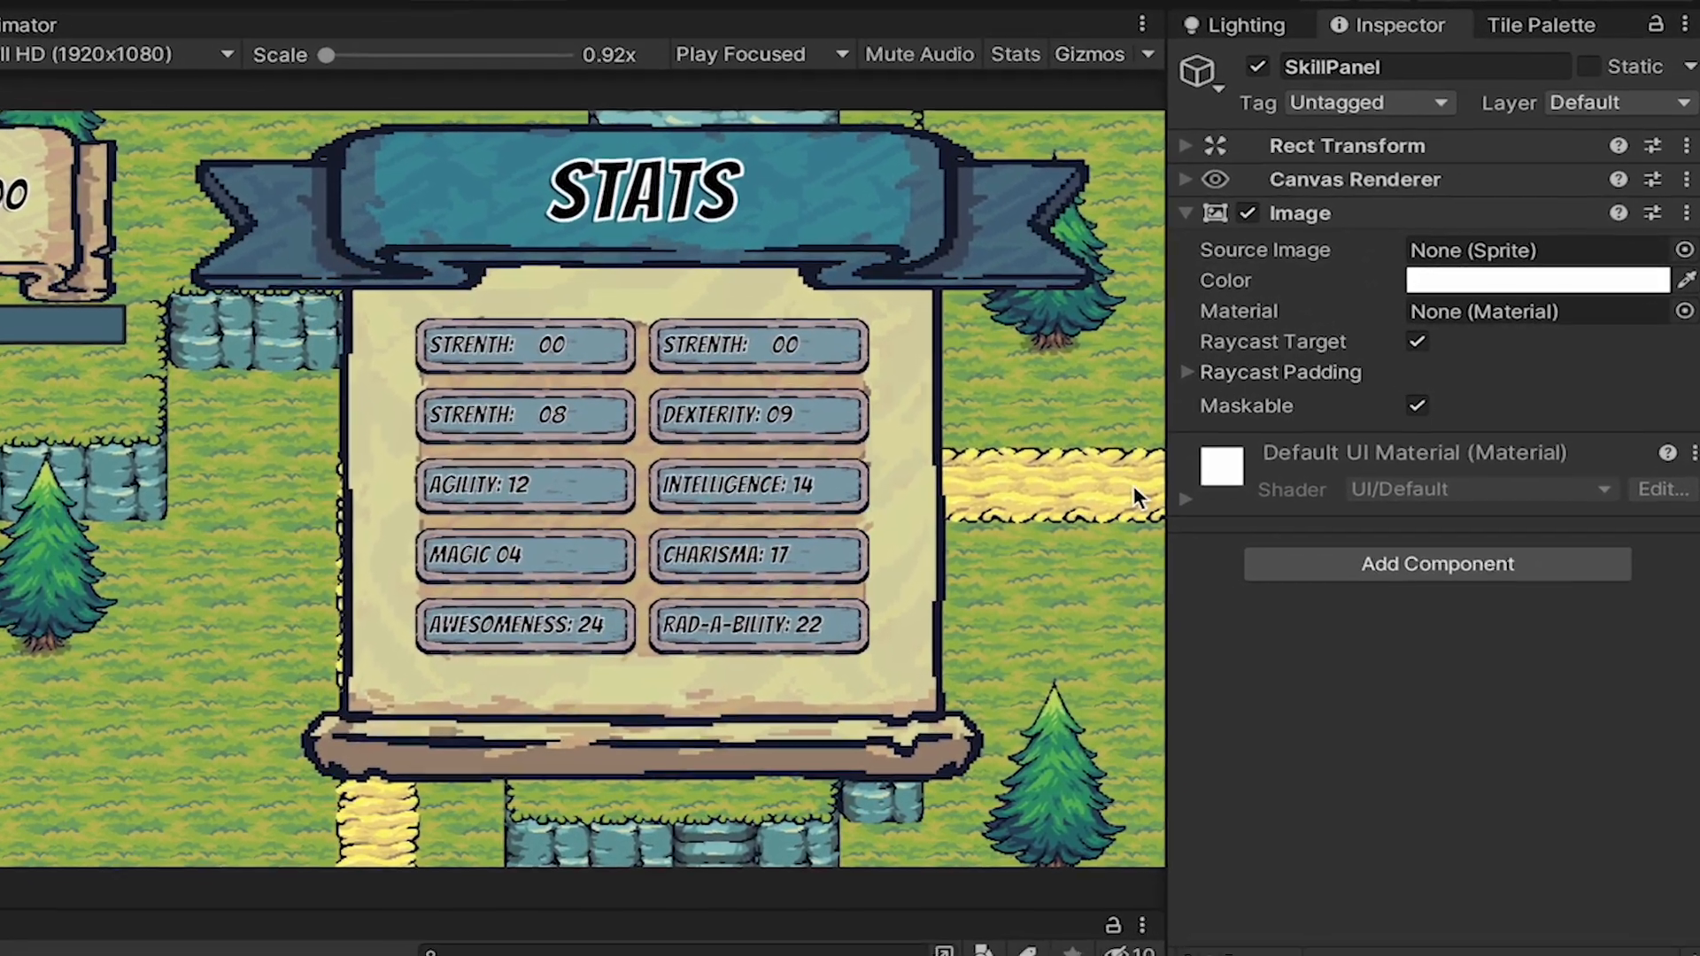
Assign the Banner_Vertical sprite as the source image of SkillPanel.
left_click(1684, 249)
type("banner")
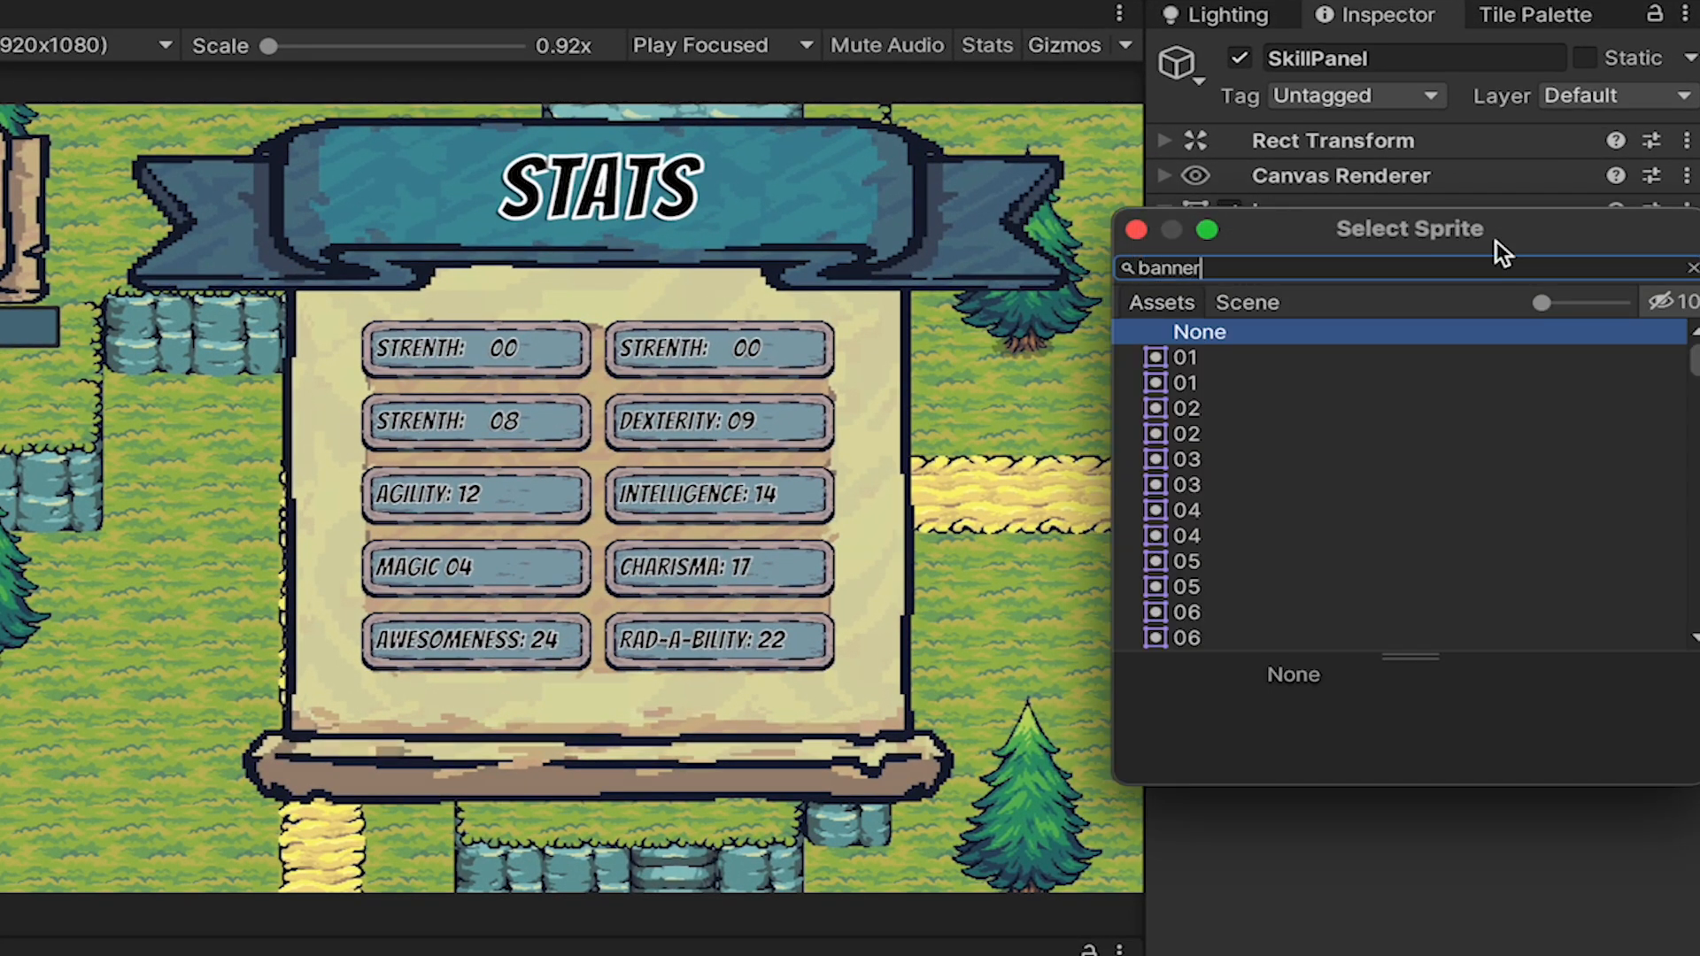
type("ver")
key("BackSpace")
key("BackSpace")
key("BackSpace")
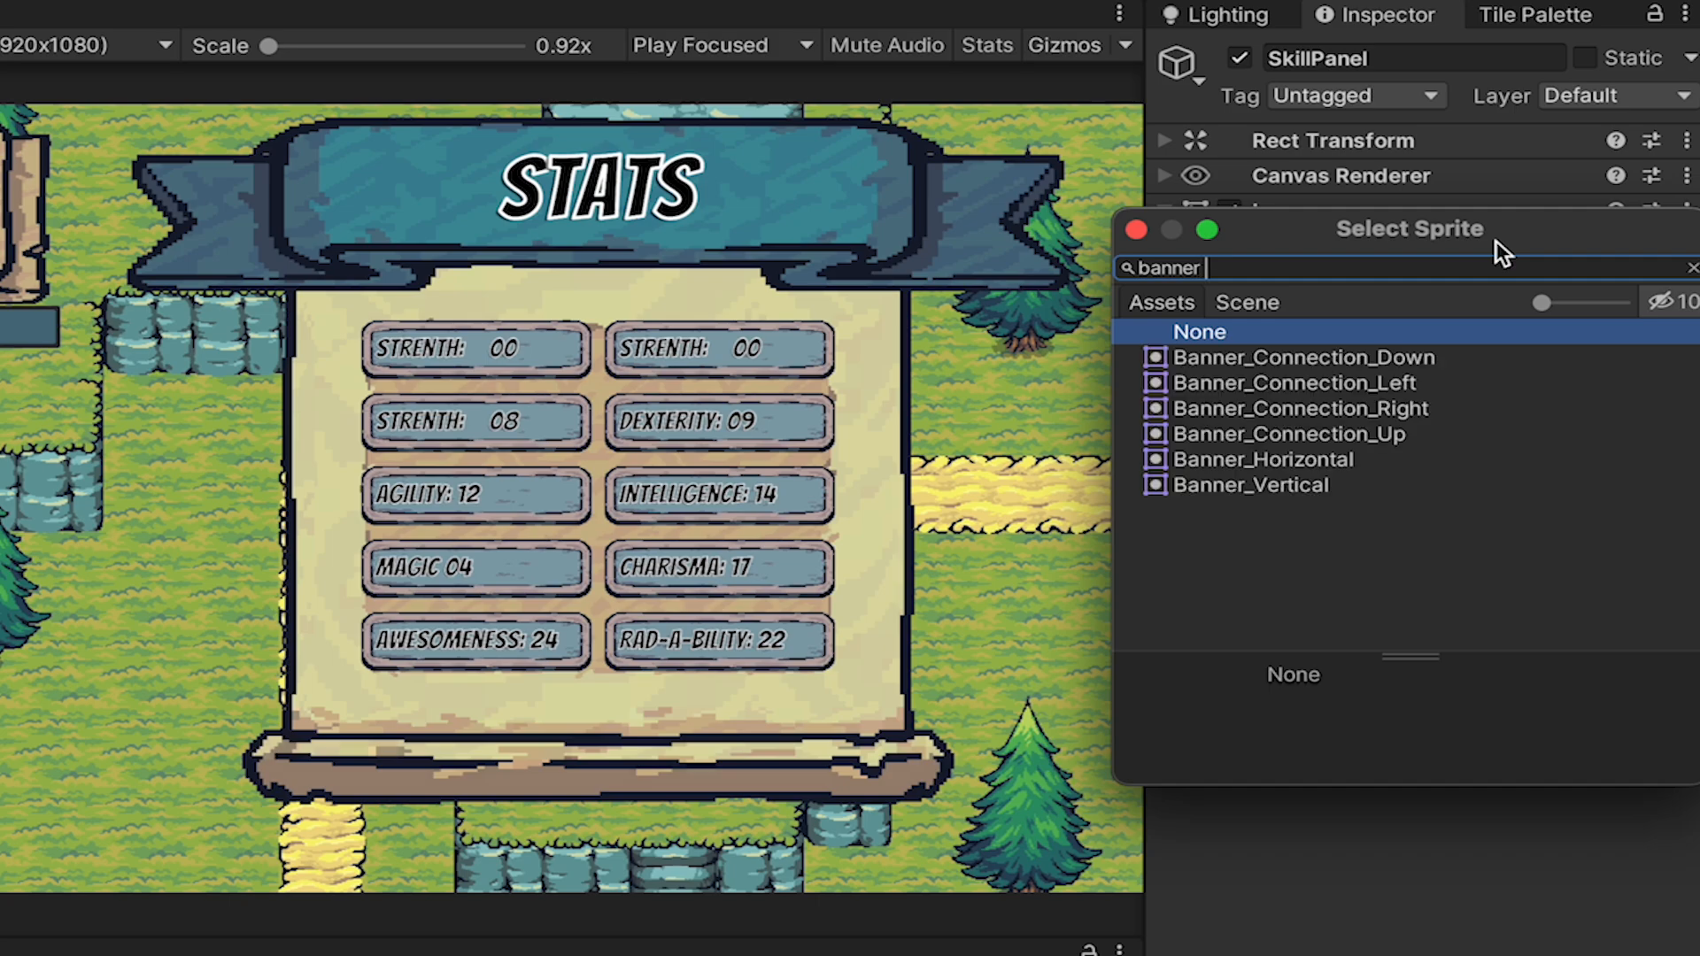
double_click(1242, 484)
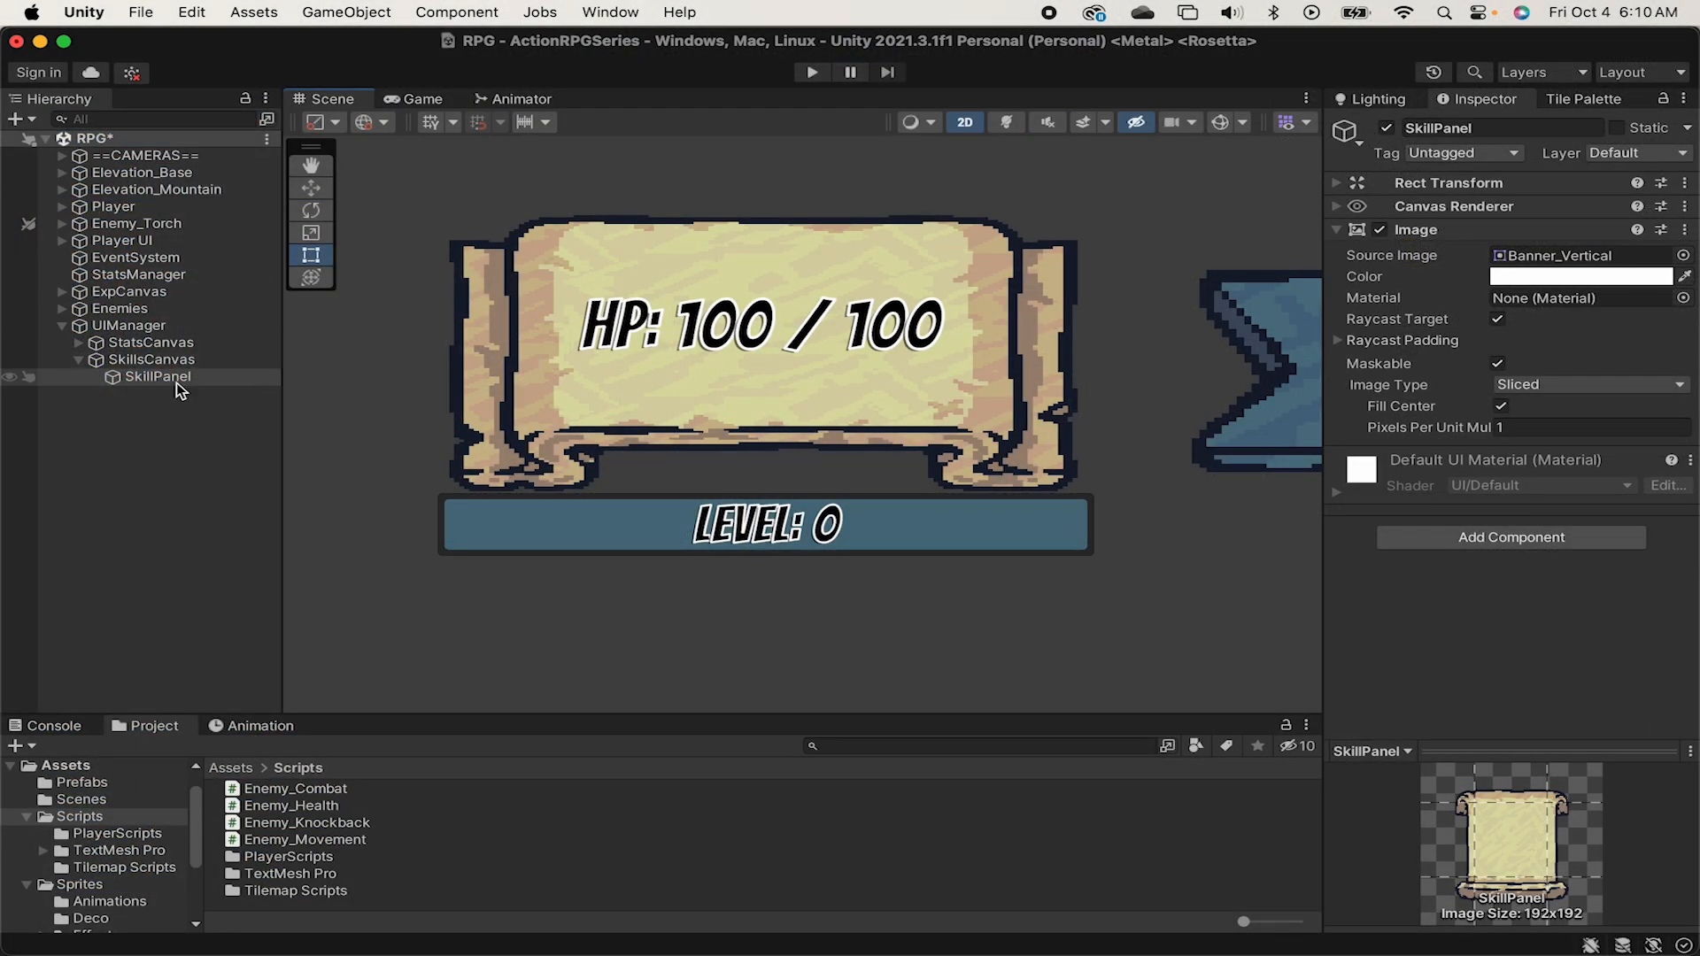
Set the SkillPanel width and height to 1200 each in its Rect Transform.
double_click(177, 382)
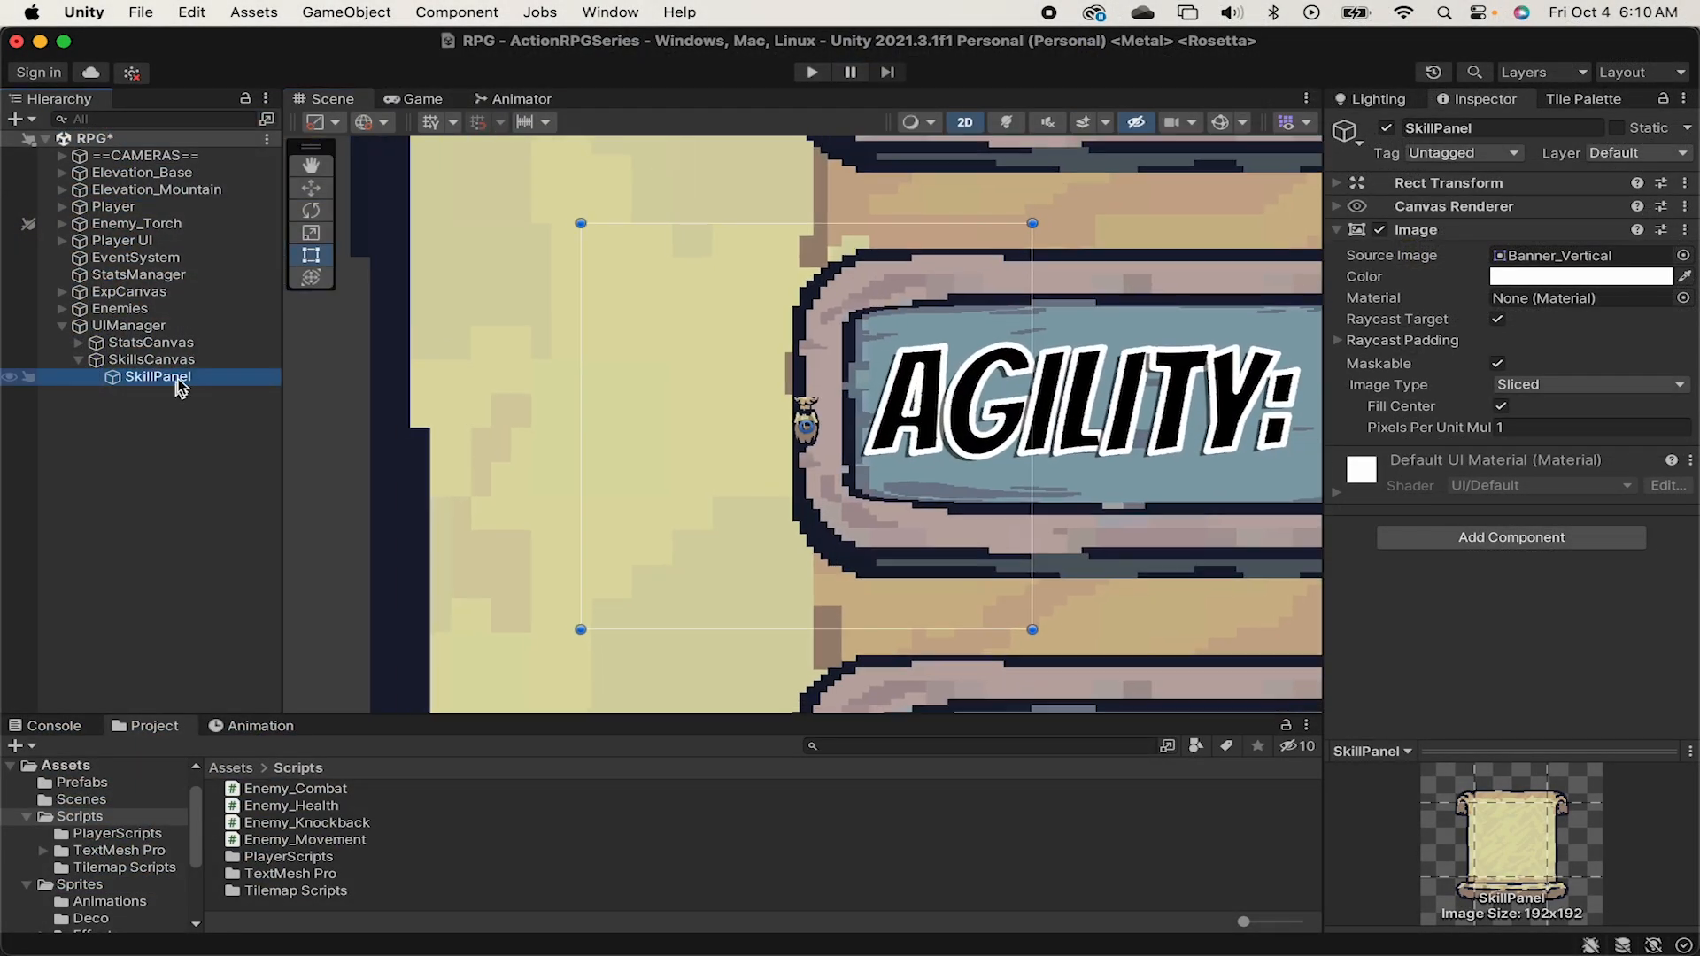
scroll(1156, 439, "up", 4)
scroll(549, 401, "down", 10)
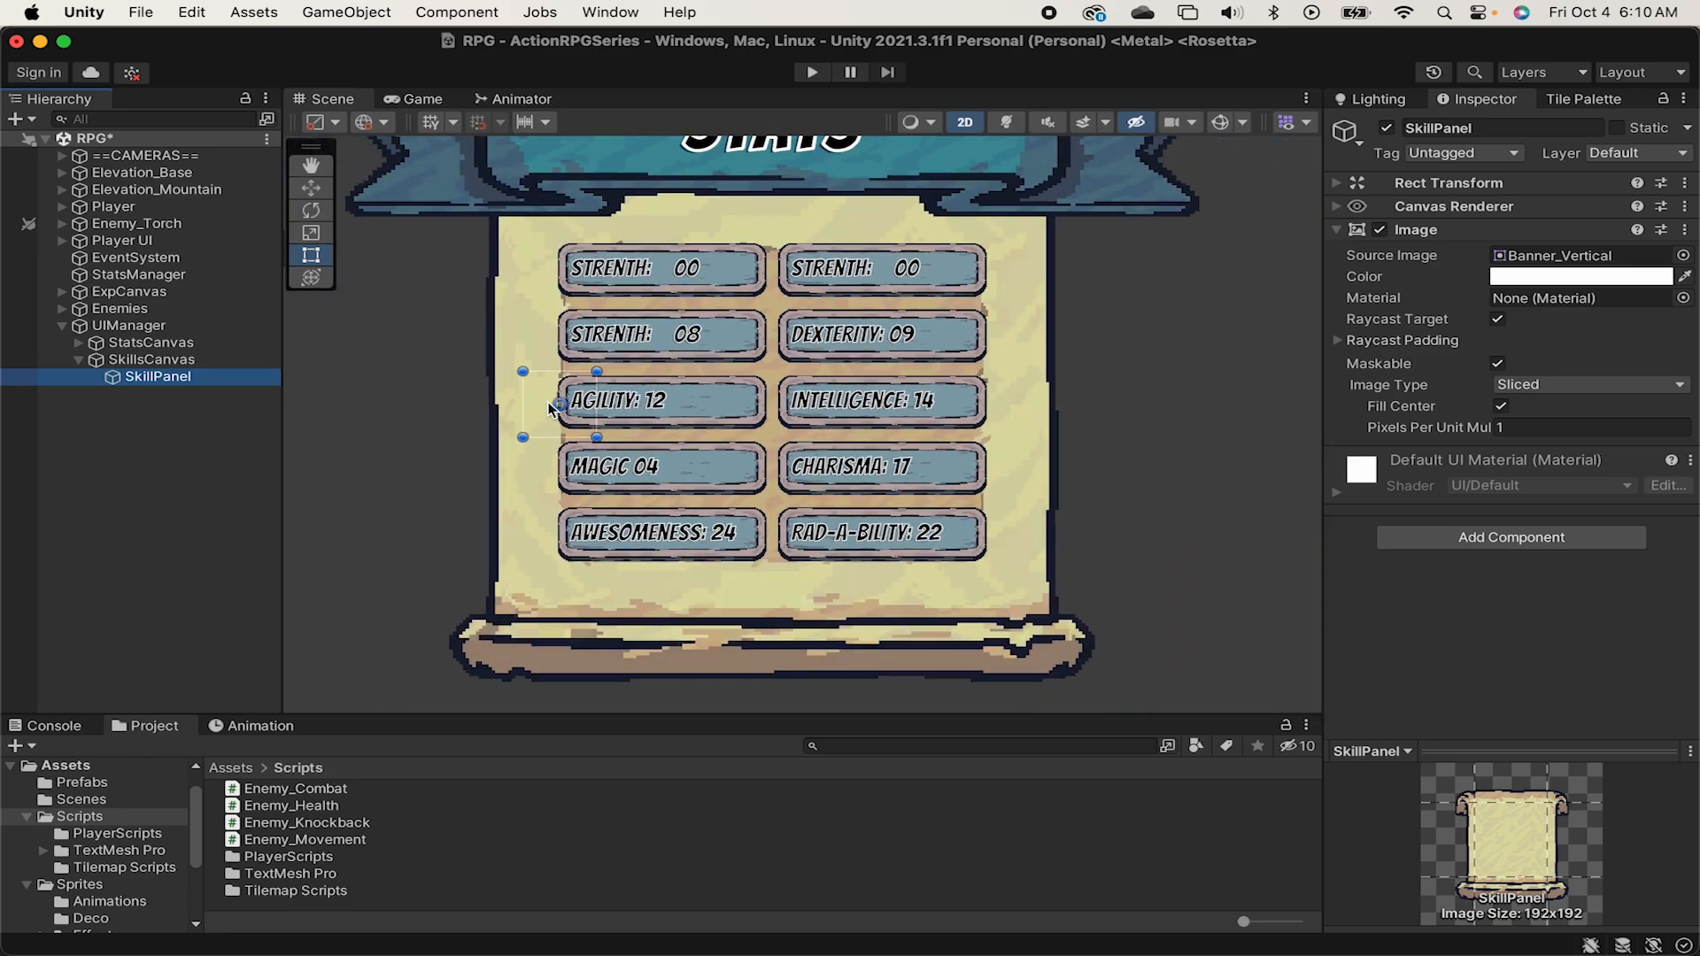
left_click(1339, 183)
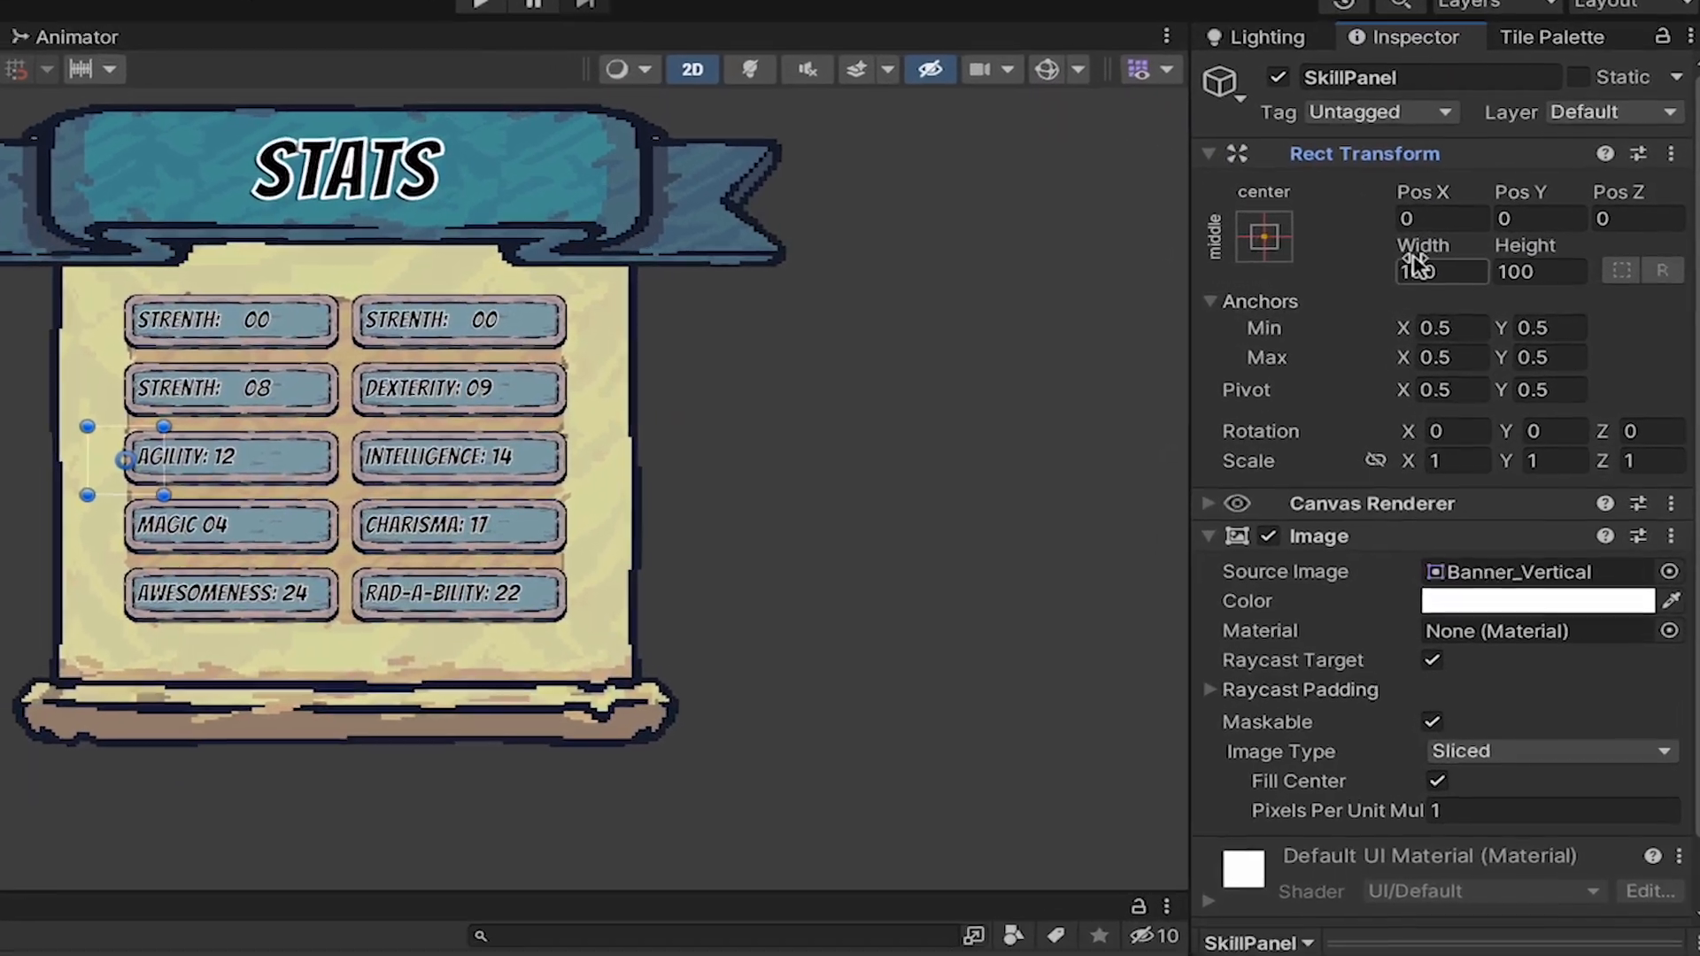
left_click(1517, 269)
double_click(1443, 274)
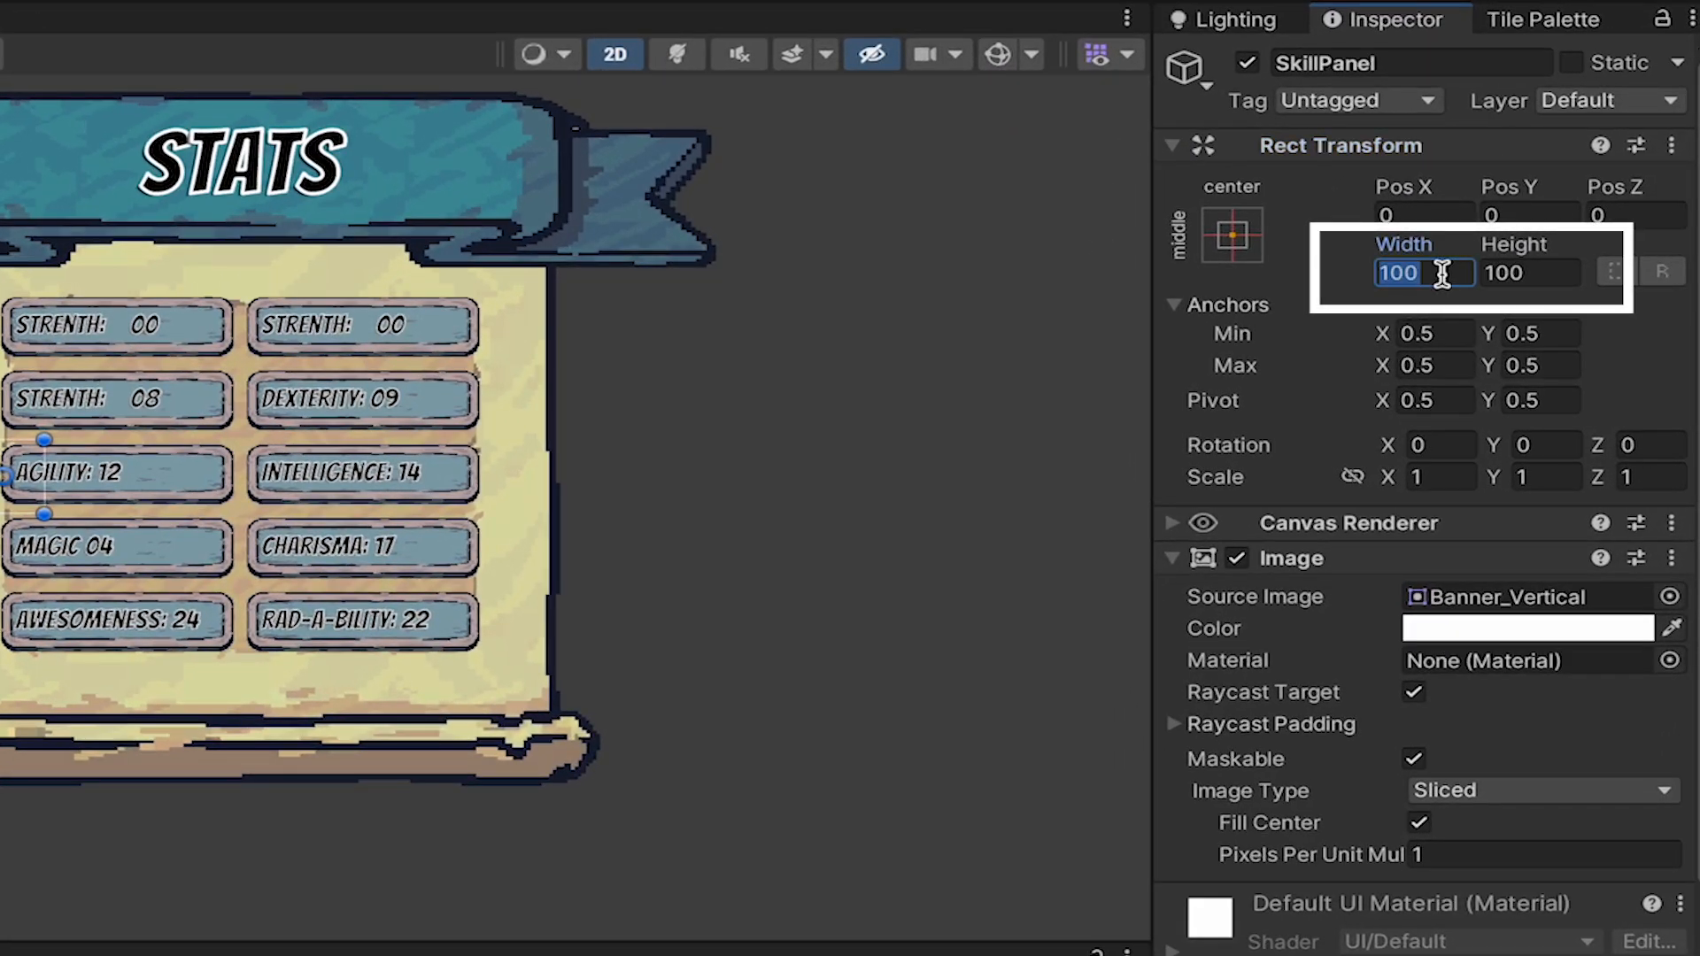
type("1200")
key("Tab")
type("1200")
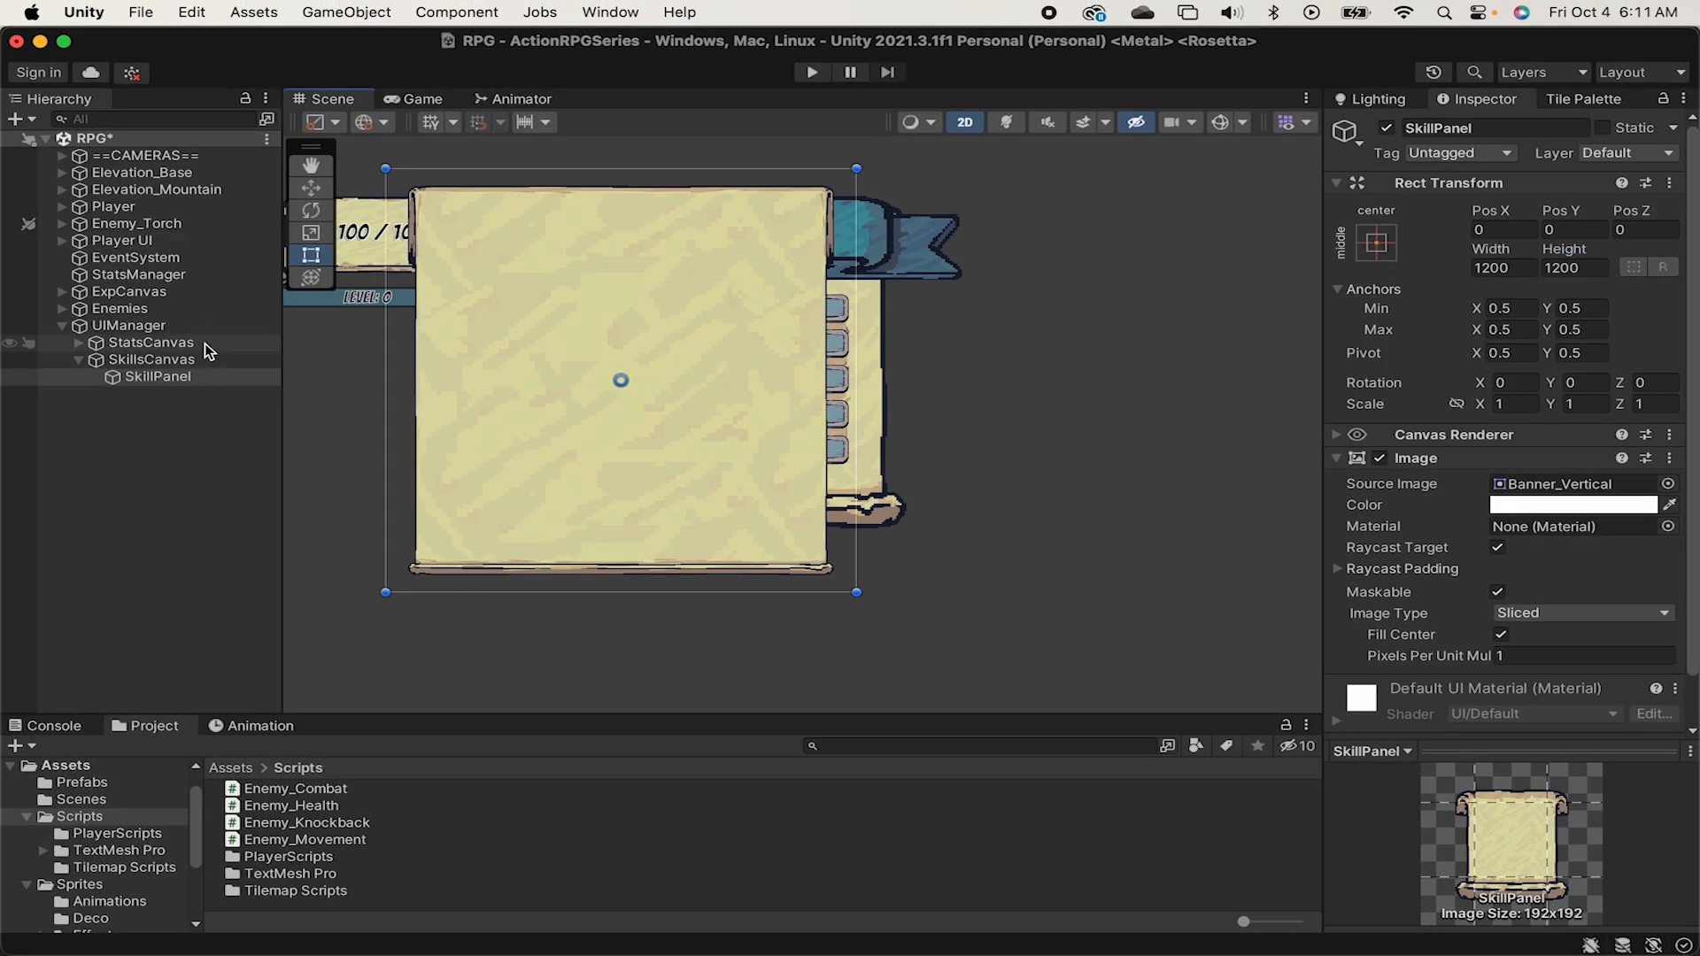
left_click(173, 345)
left_click(1387, 127)
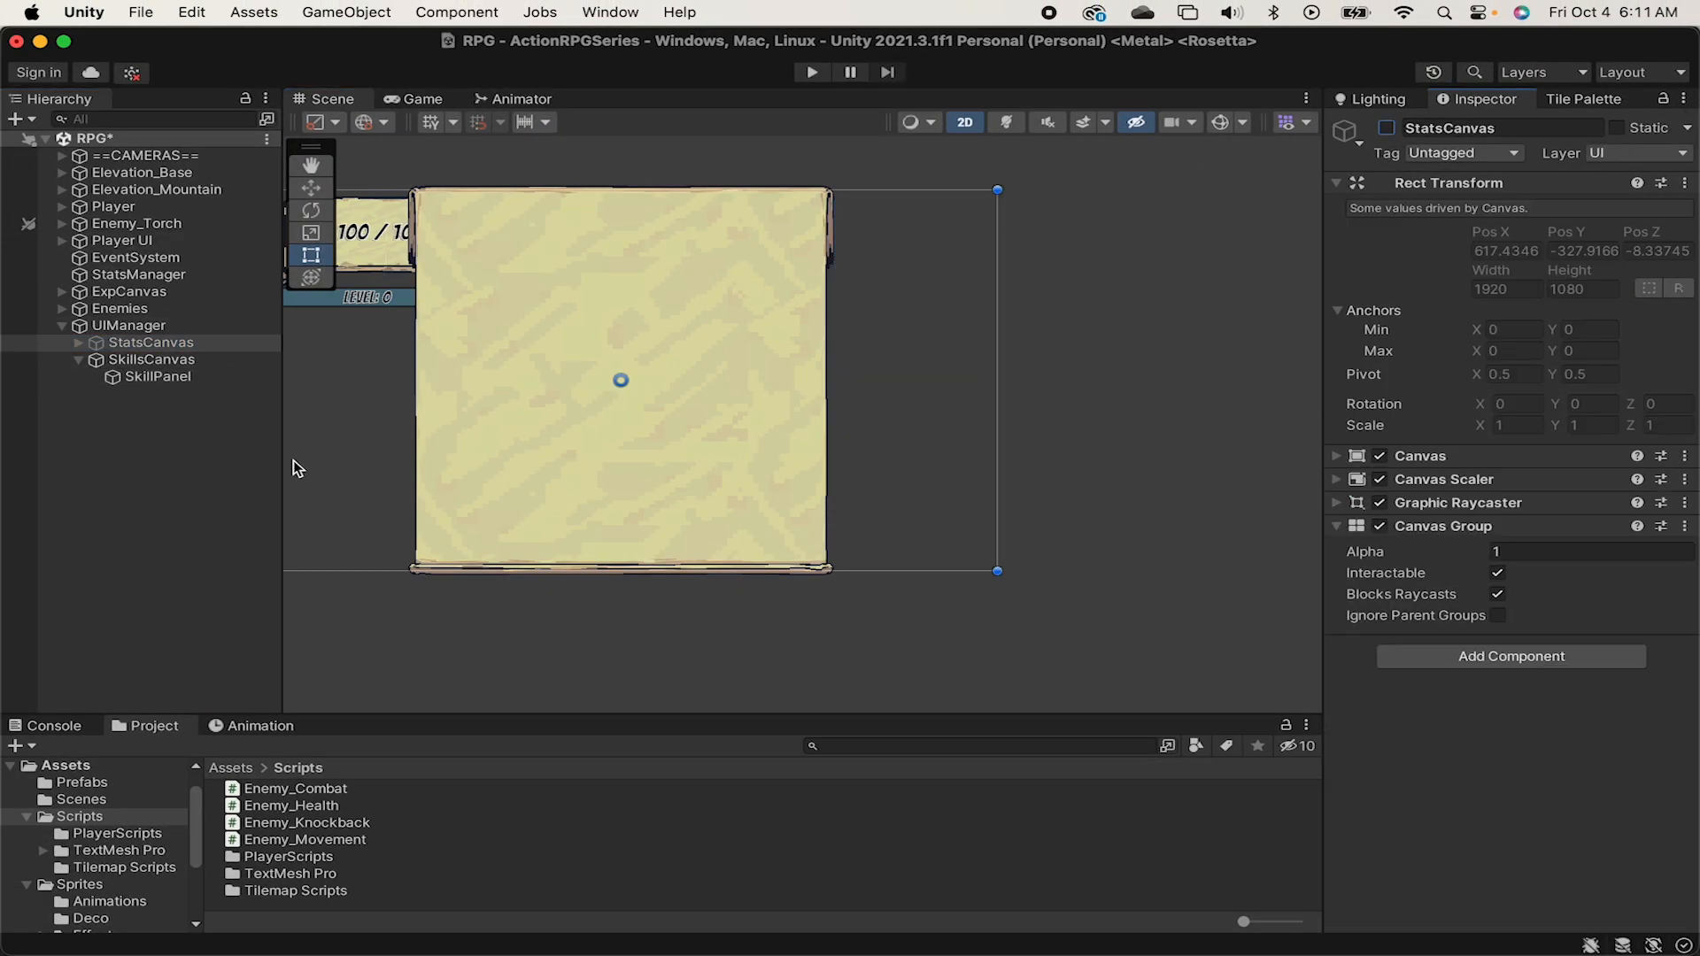
key("alt+shift+a")
Move SkillPanel horizontally with the Move tool to about Pos X 313, over the stats panel.
left_click(190, 359)
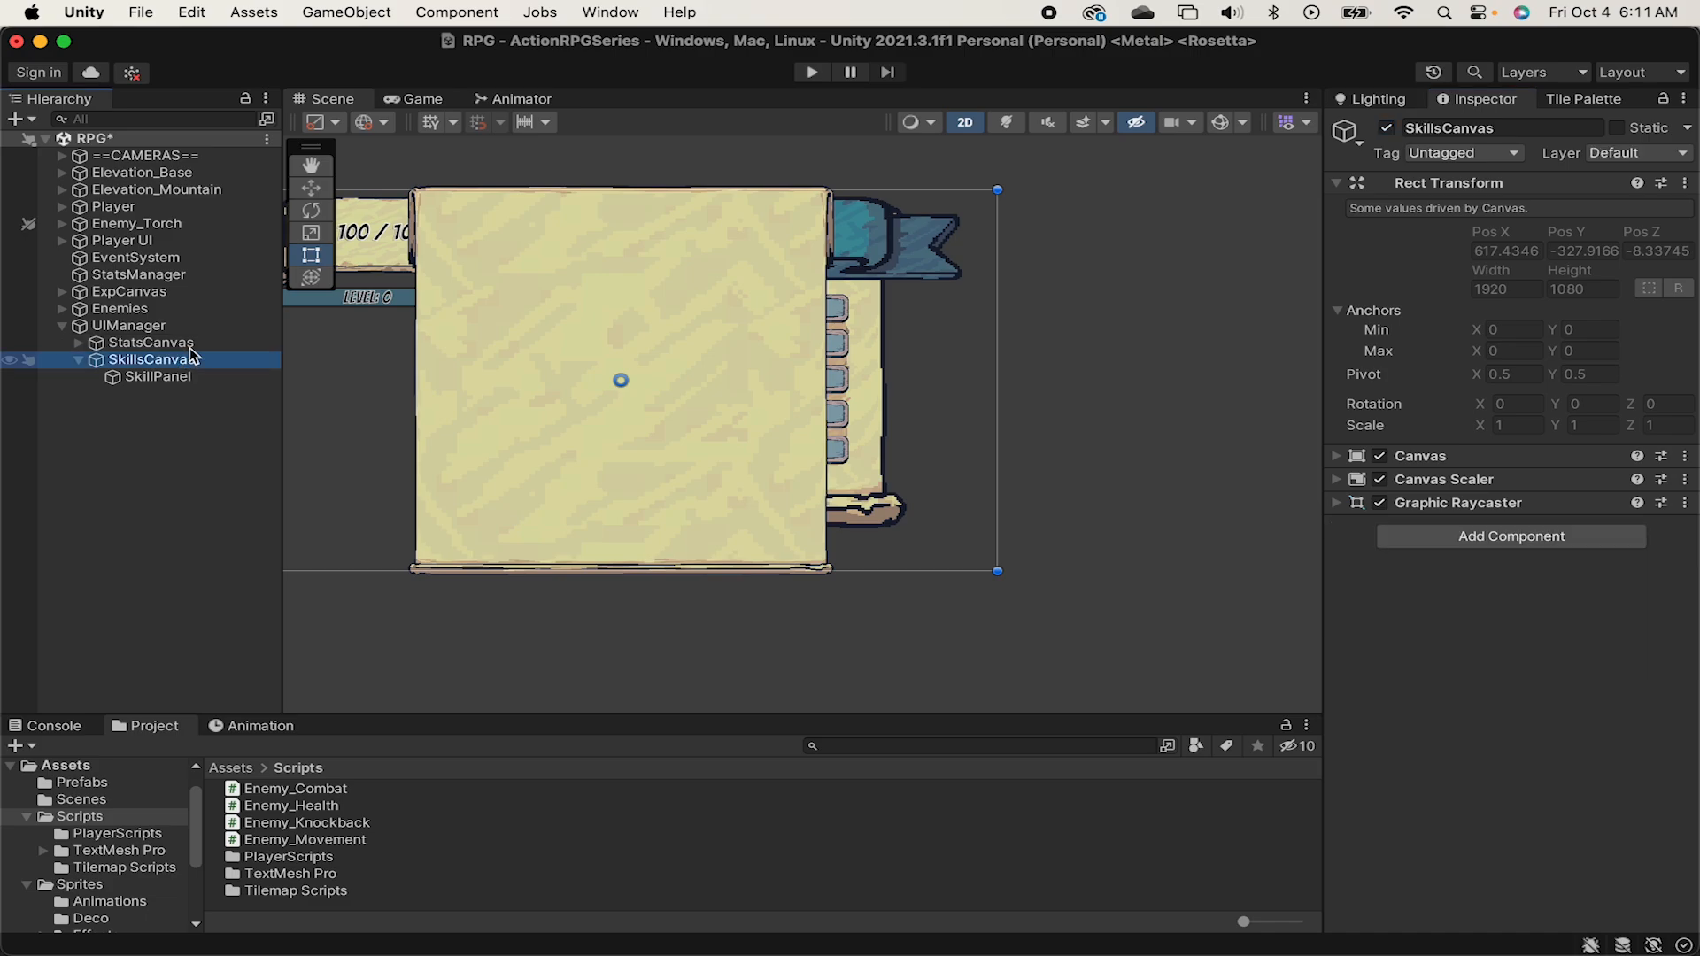
key("w")
left_click(215, 379)
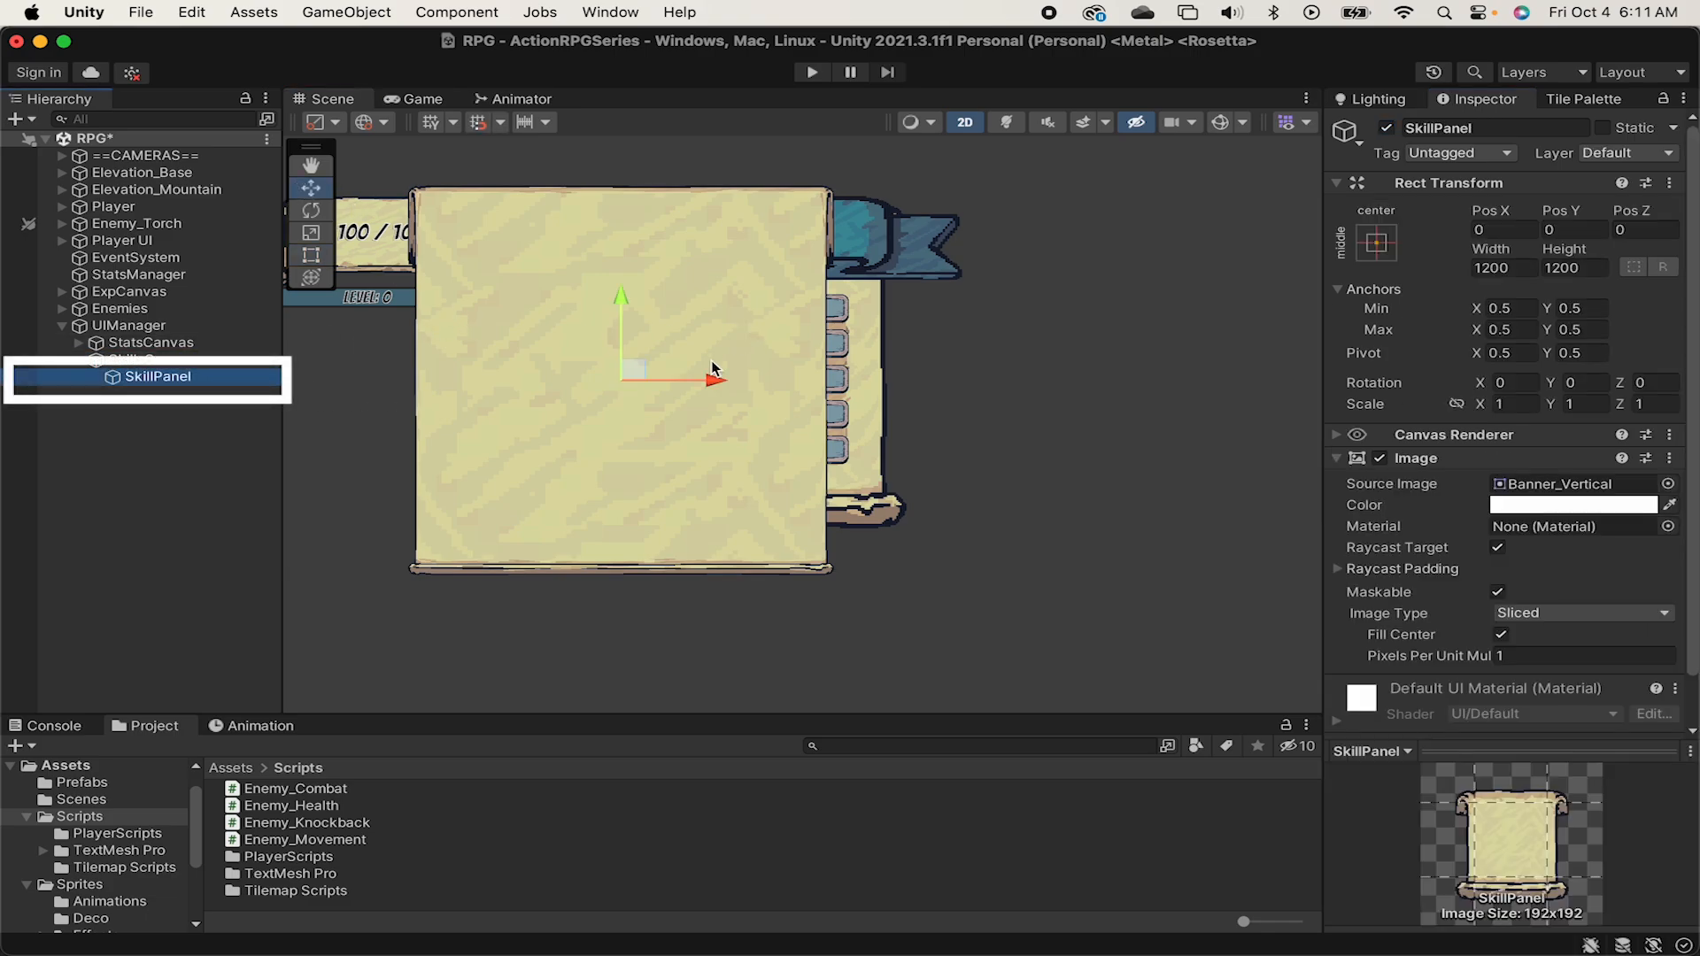
left_click_drag(691, 381, 816, 375)
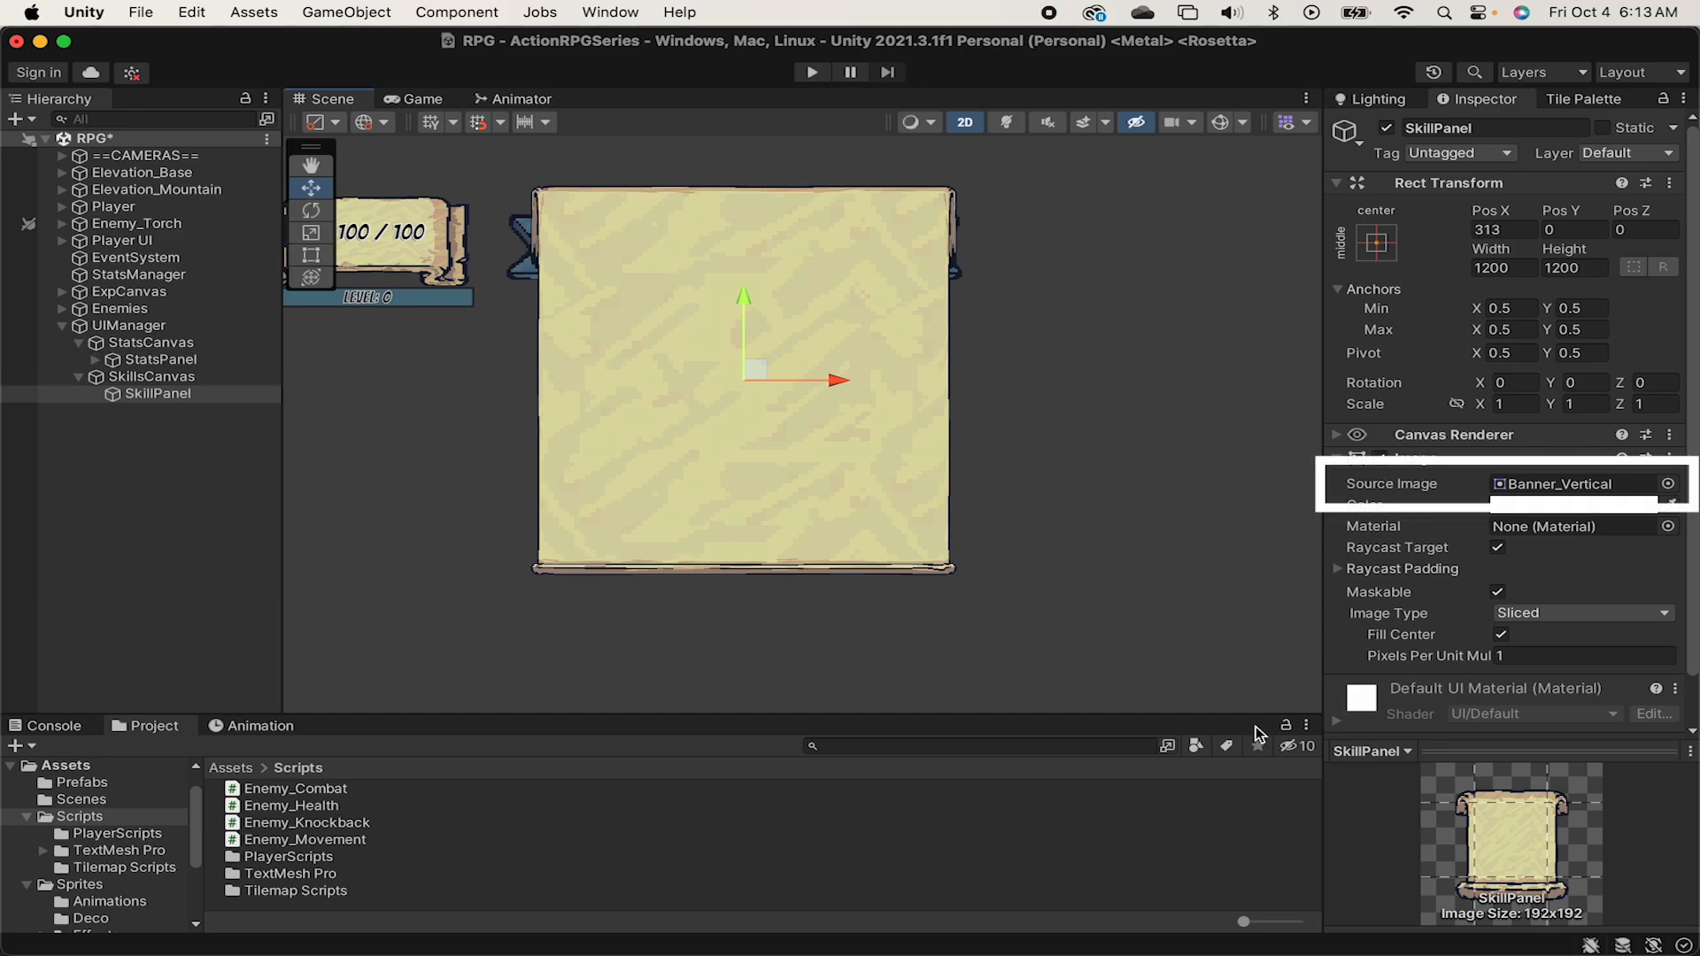
Open the import settings of the Banner_Vertical texture and review its Filter Mode and Format options.
left_click(1568, 484)
left_click(296, 835)
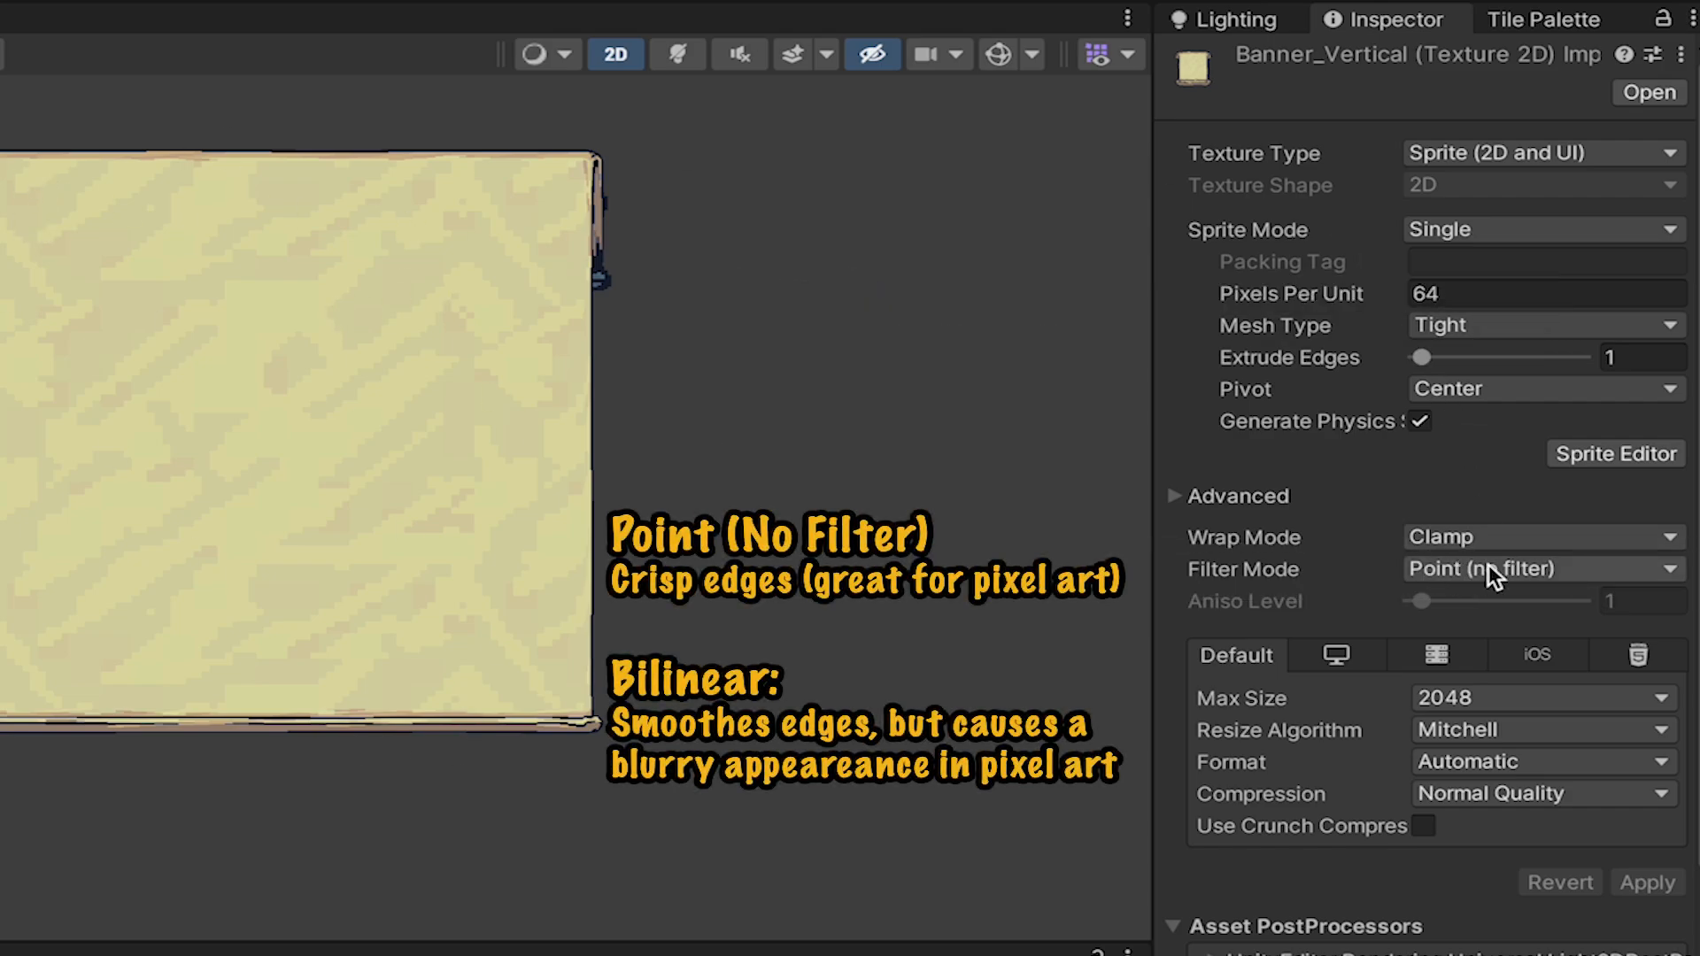
scroll(163, 478, "up", 1)
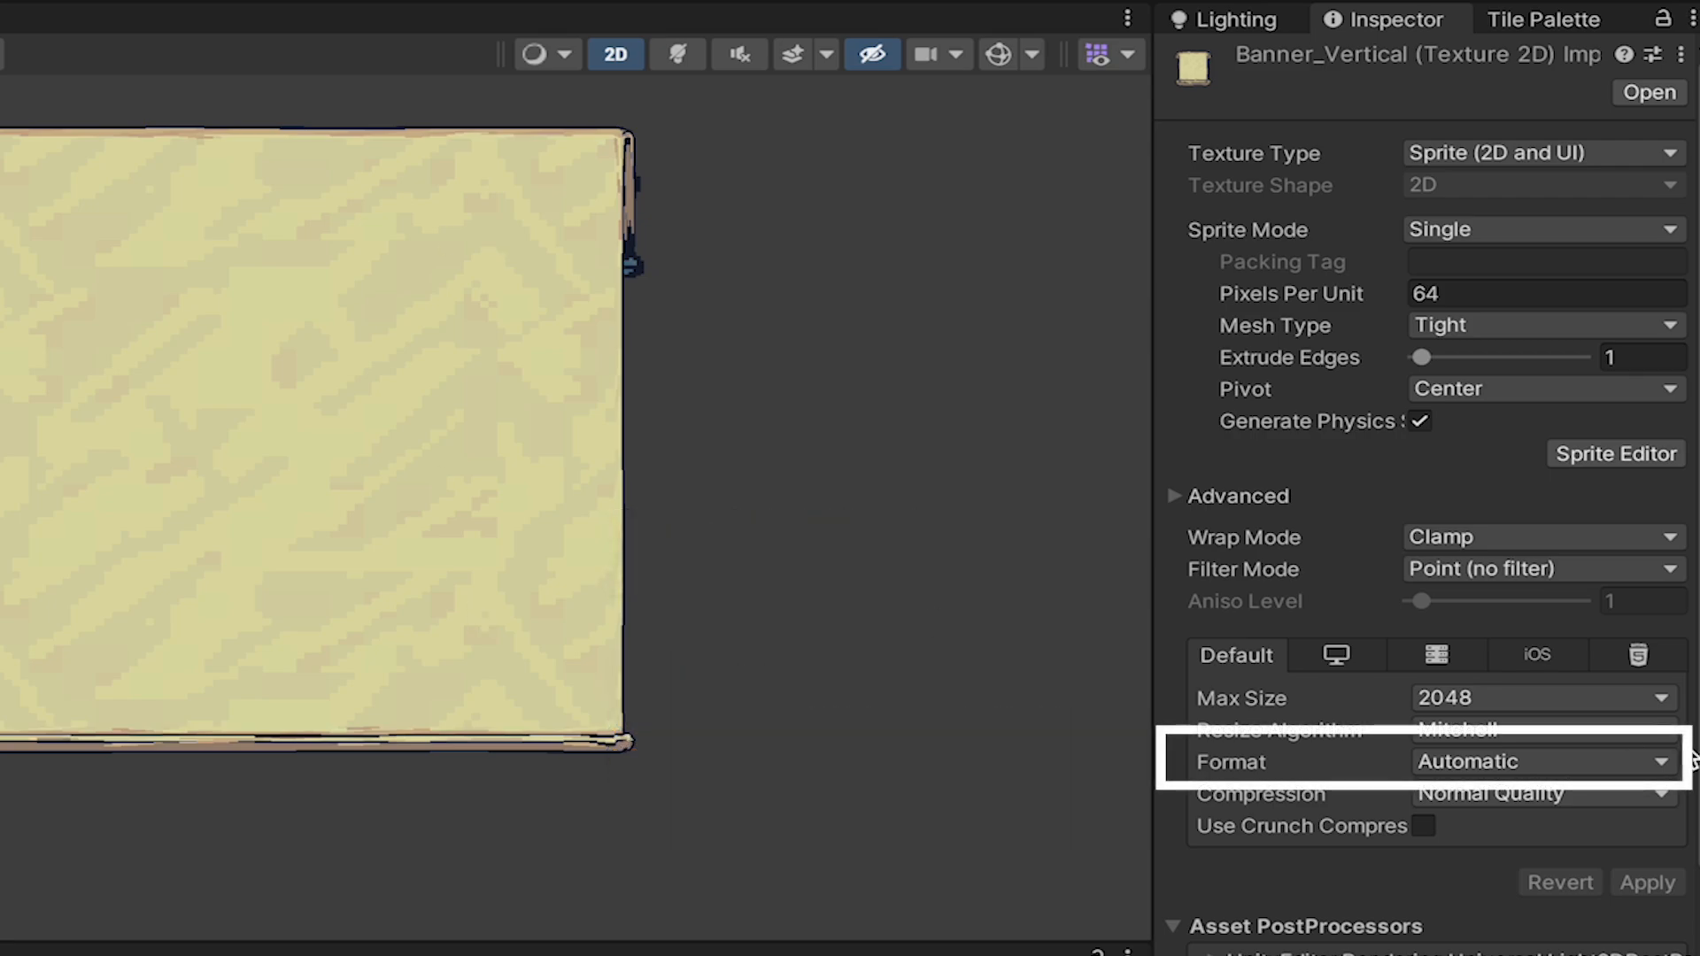
left_click(1504, 754)
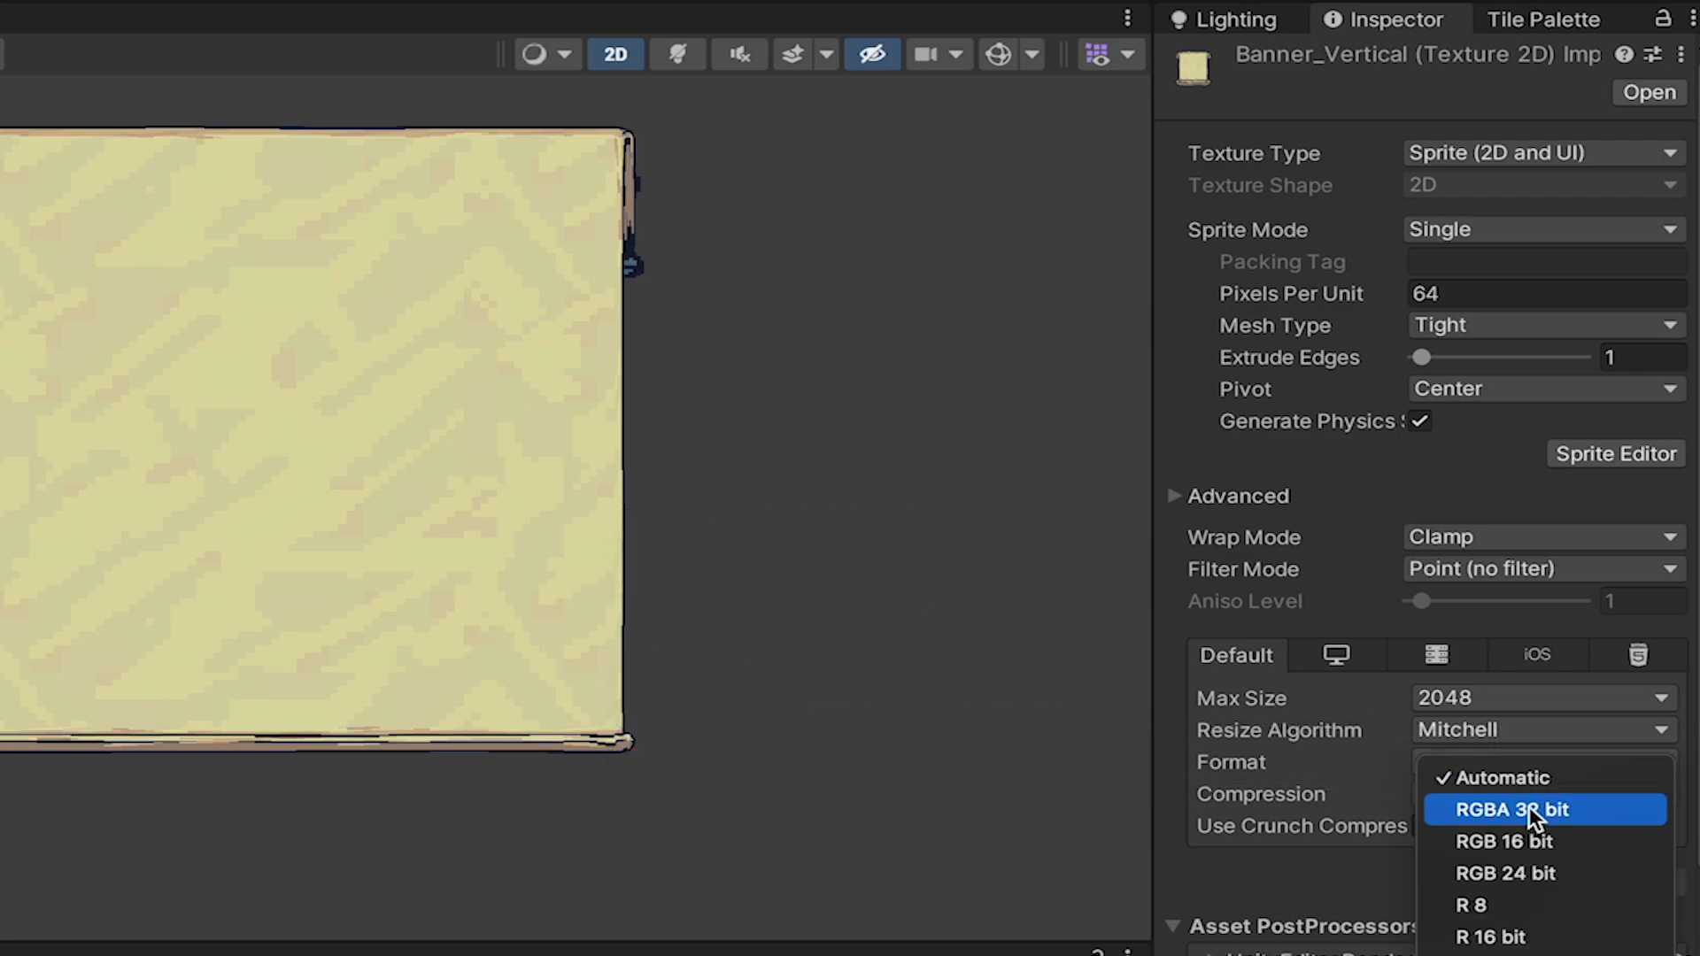
left_click(1318, 754)
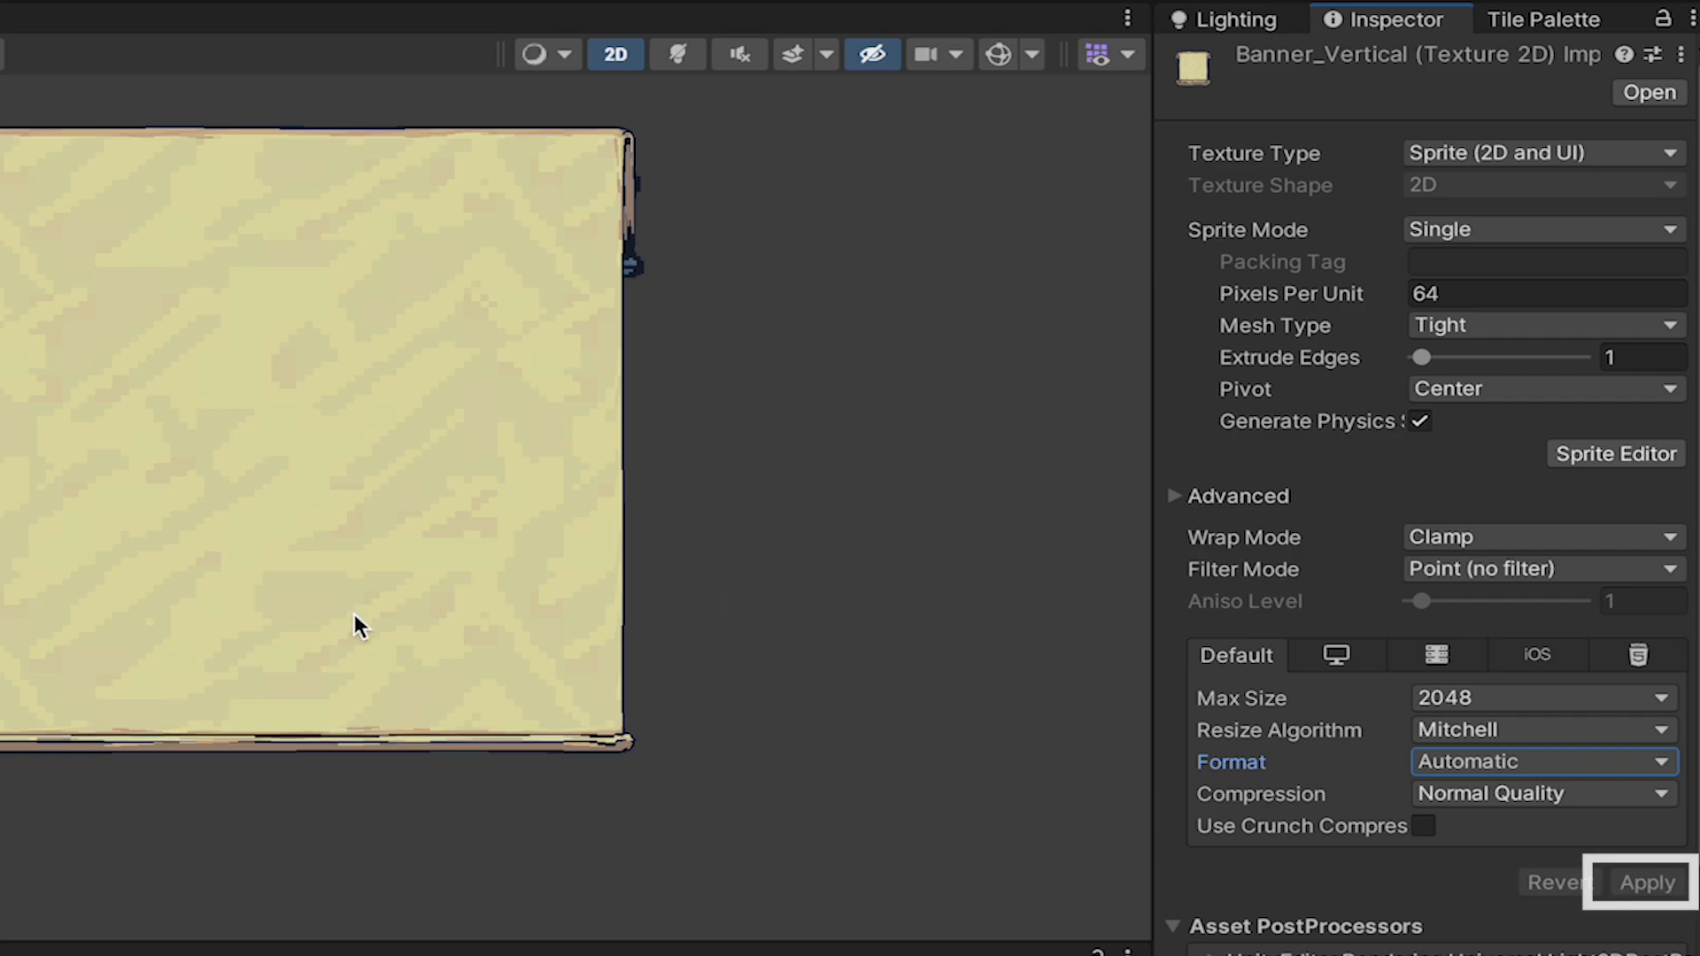
Examine the border slices of Banner_Vertical in the Sprite Editor and try pulling in the upper border on the SAMPLE sprite.
left_click(1617, 453)
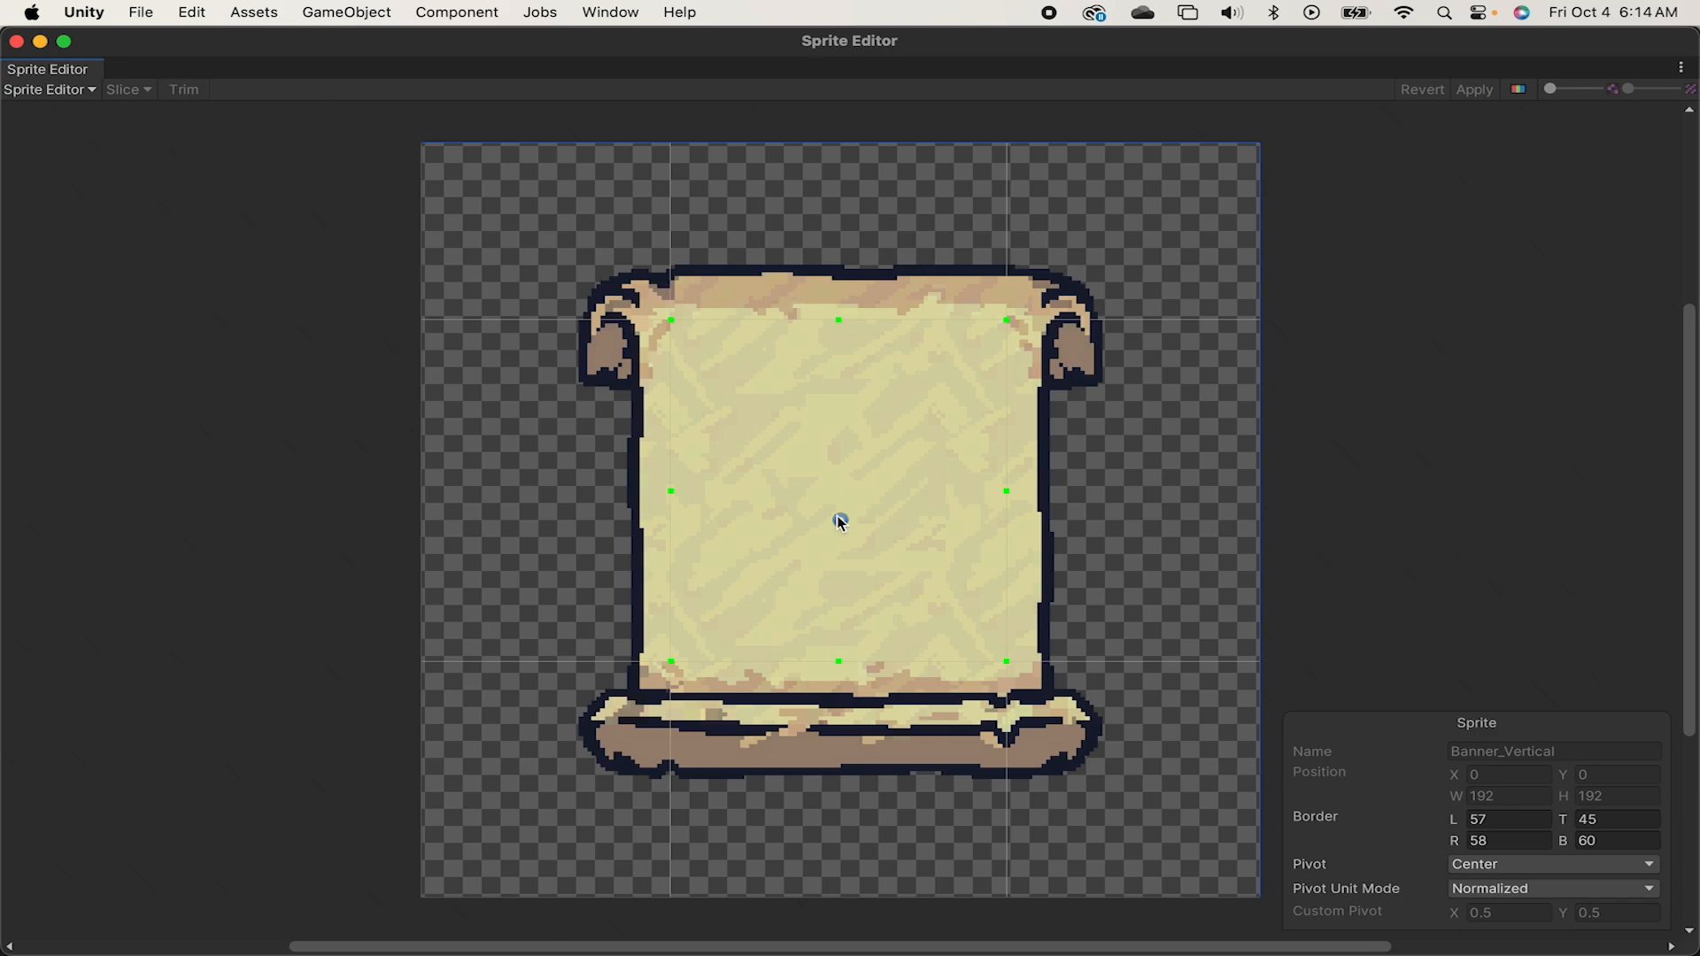
scroll(767, 352, "up", 5)
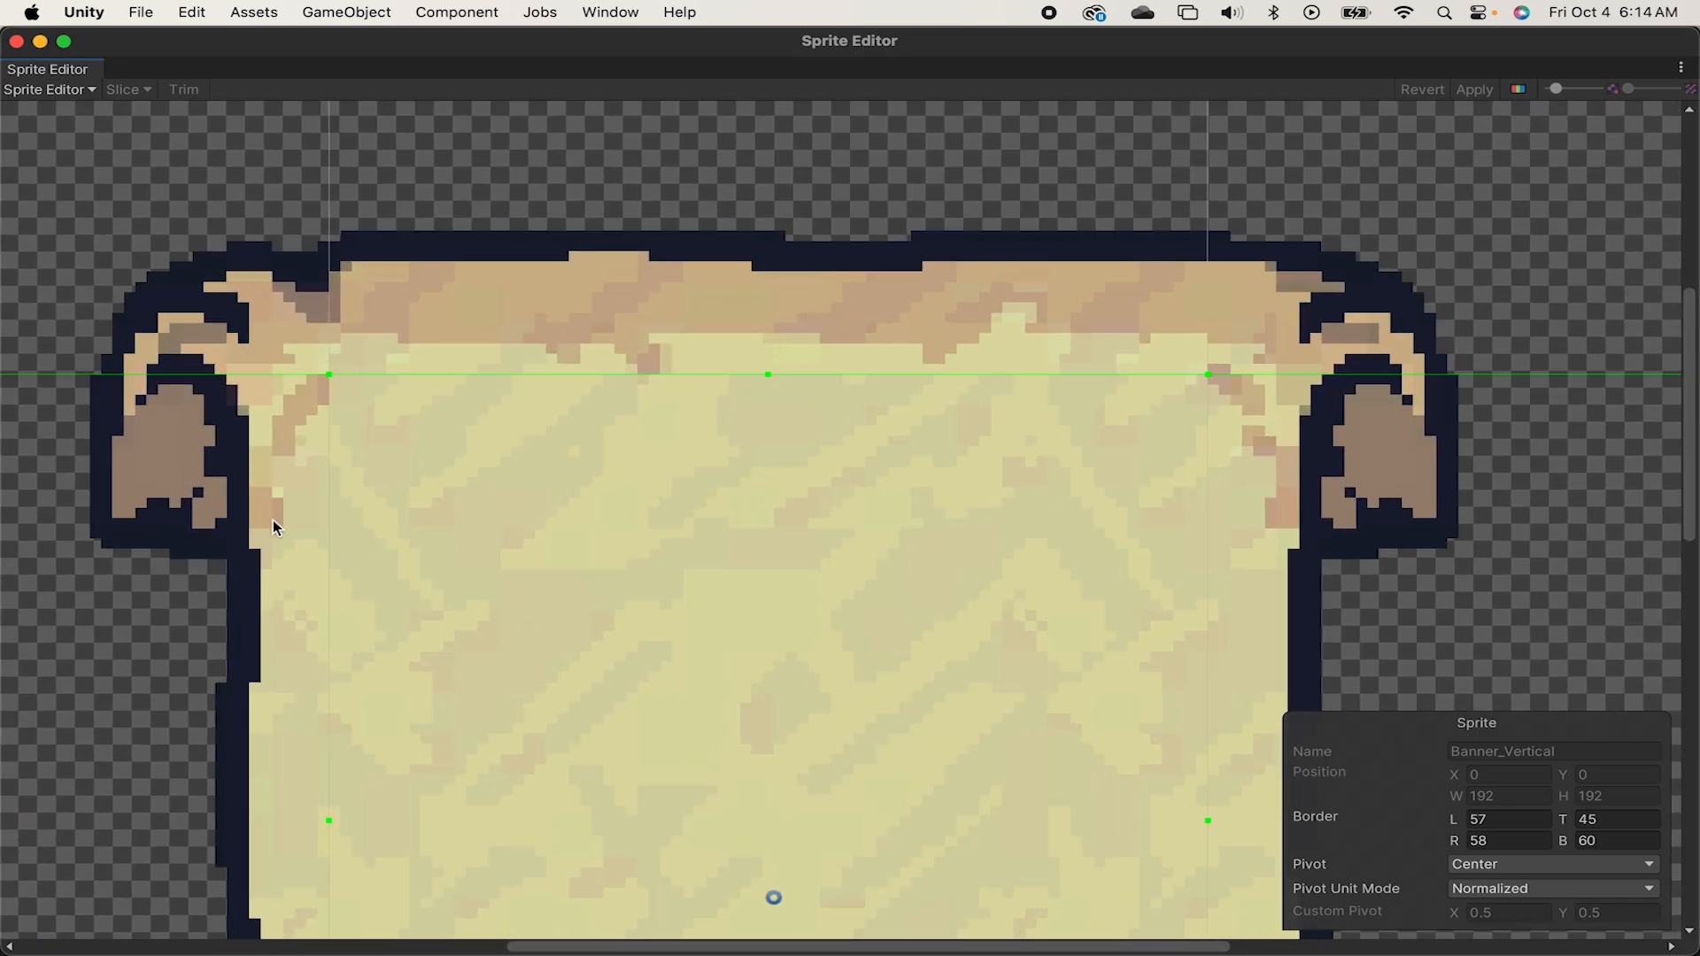
scroll(599, 512, "down", 5)
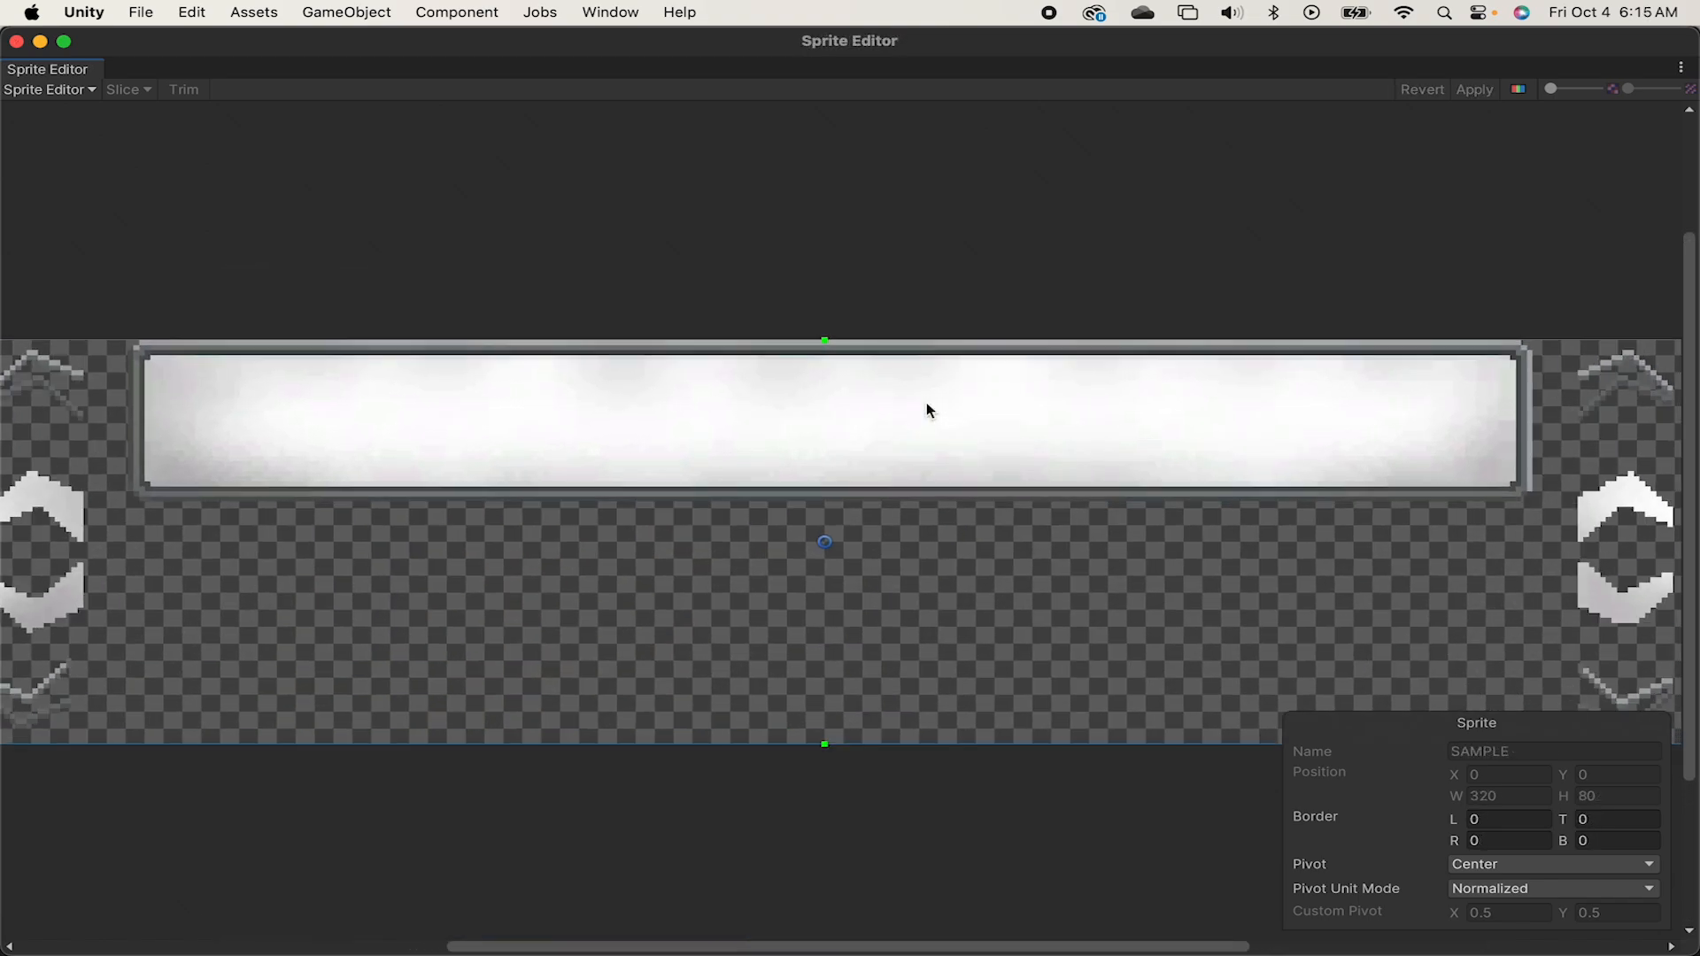
scroll(926, 406, "up", 2)
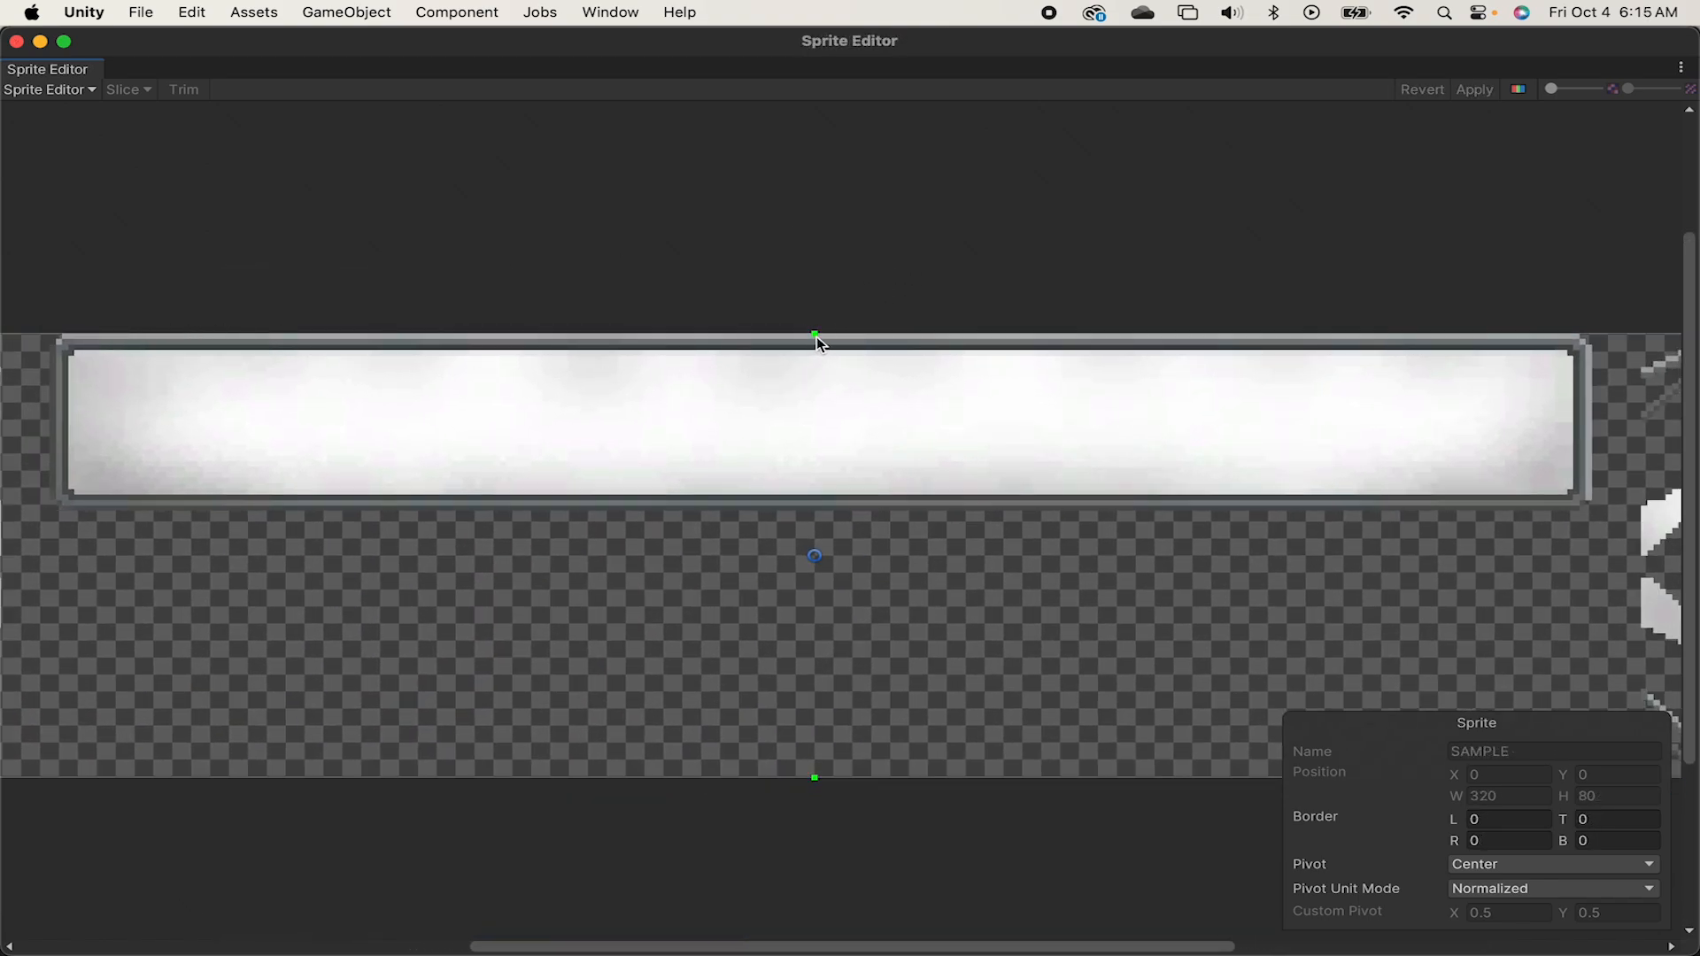
left_click_drag(814, 332, 814, 350)
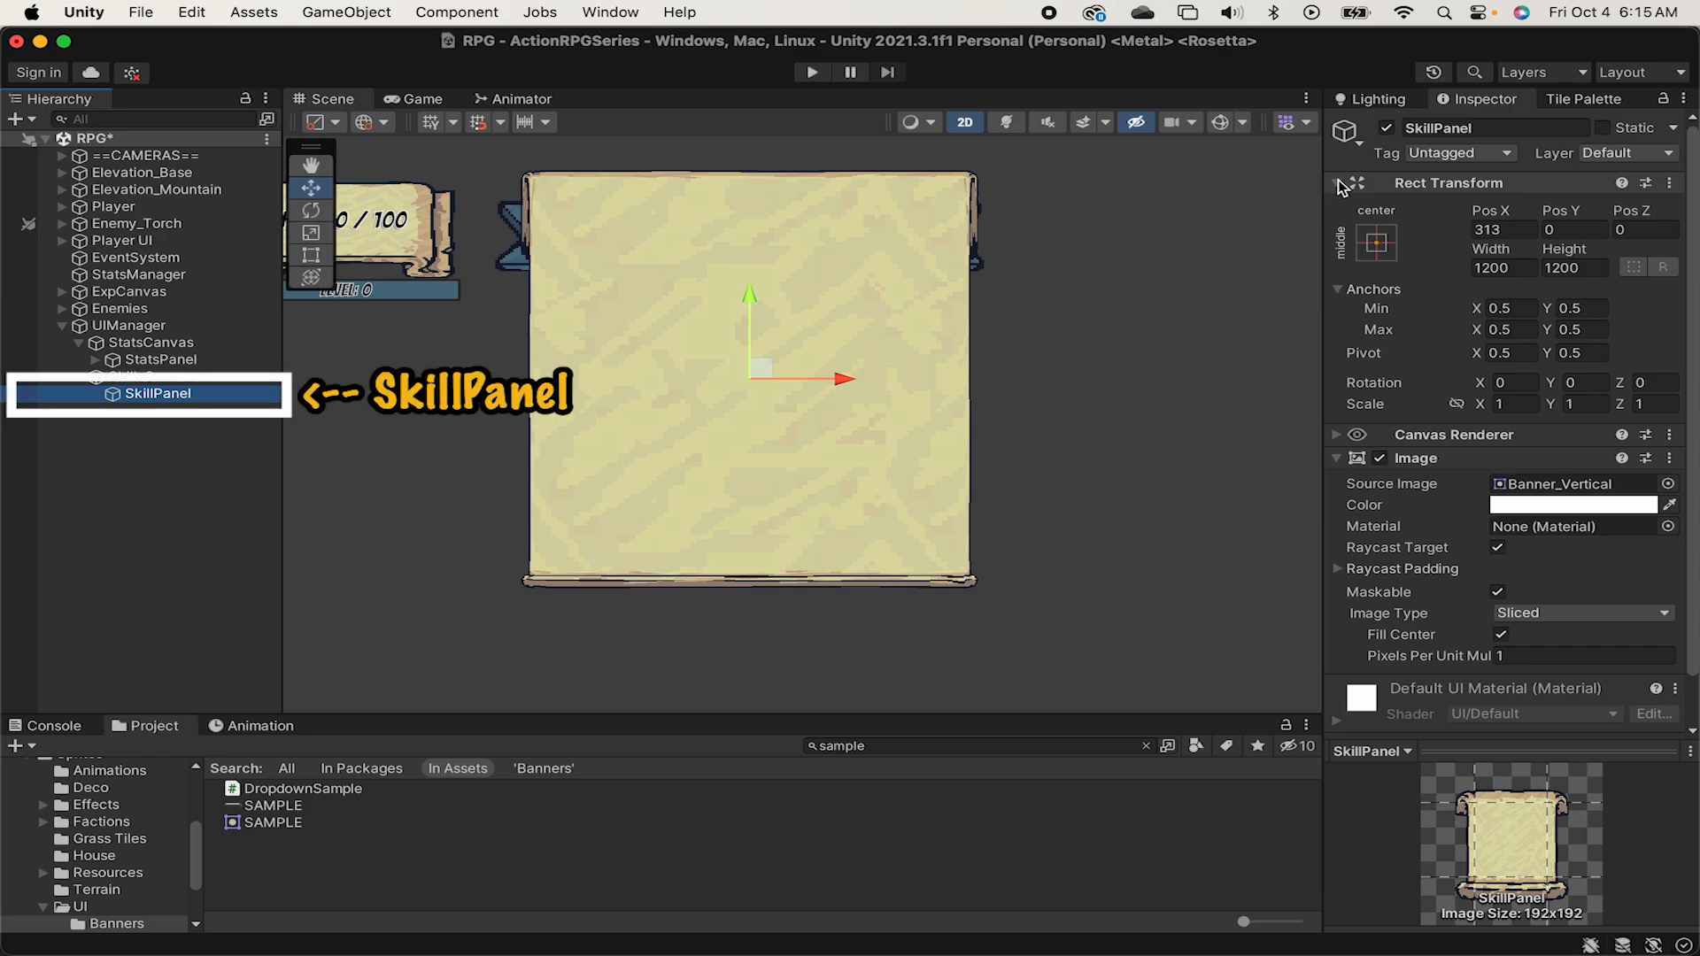
Set SkillPanel's Image Type to Sliced and its Pixels Per Unit Multiplier to .35.
left_click(1333, 182)
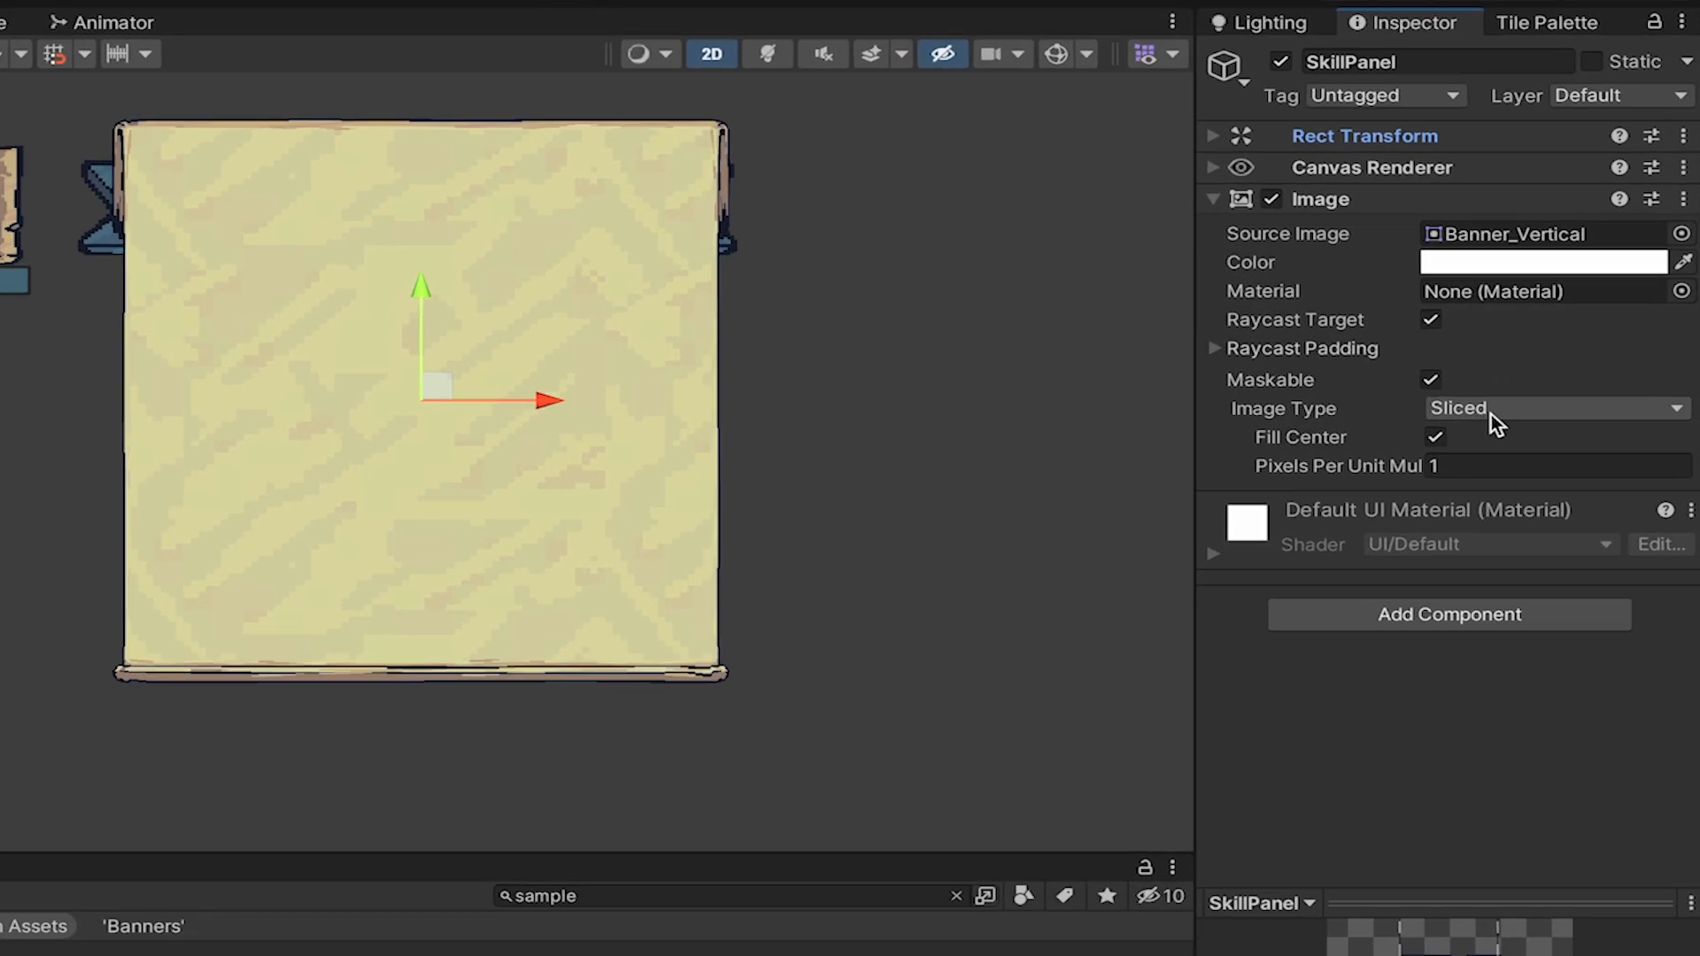
left_click(1530, 392)
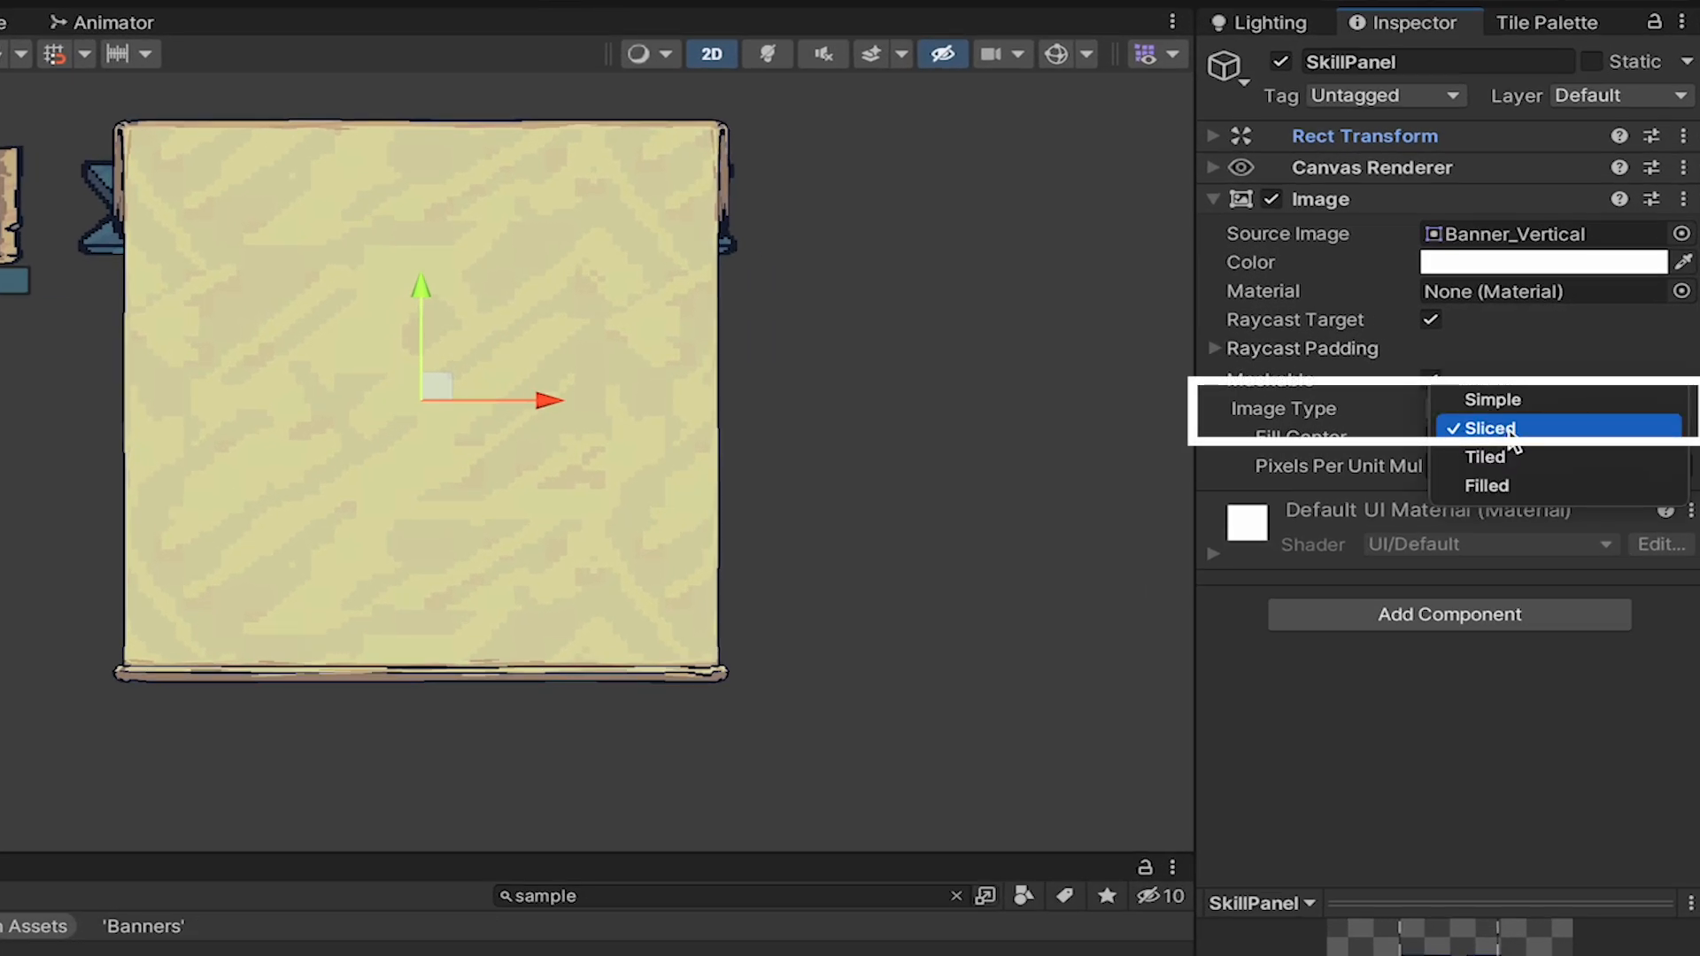
left_click(1474, 428)
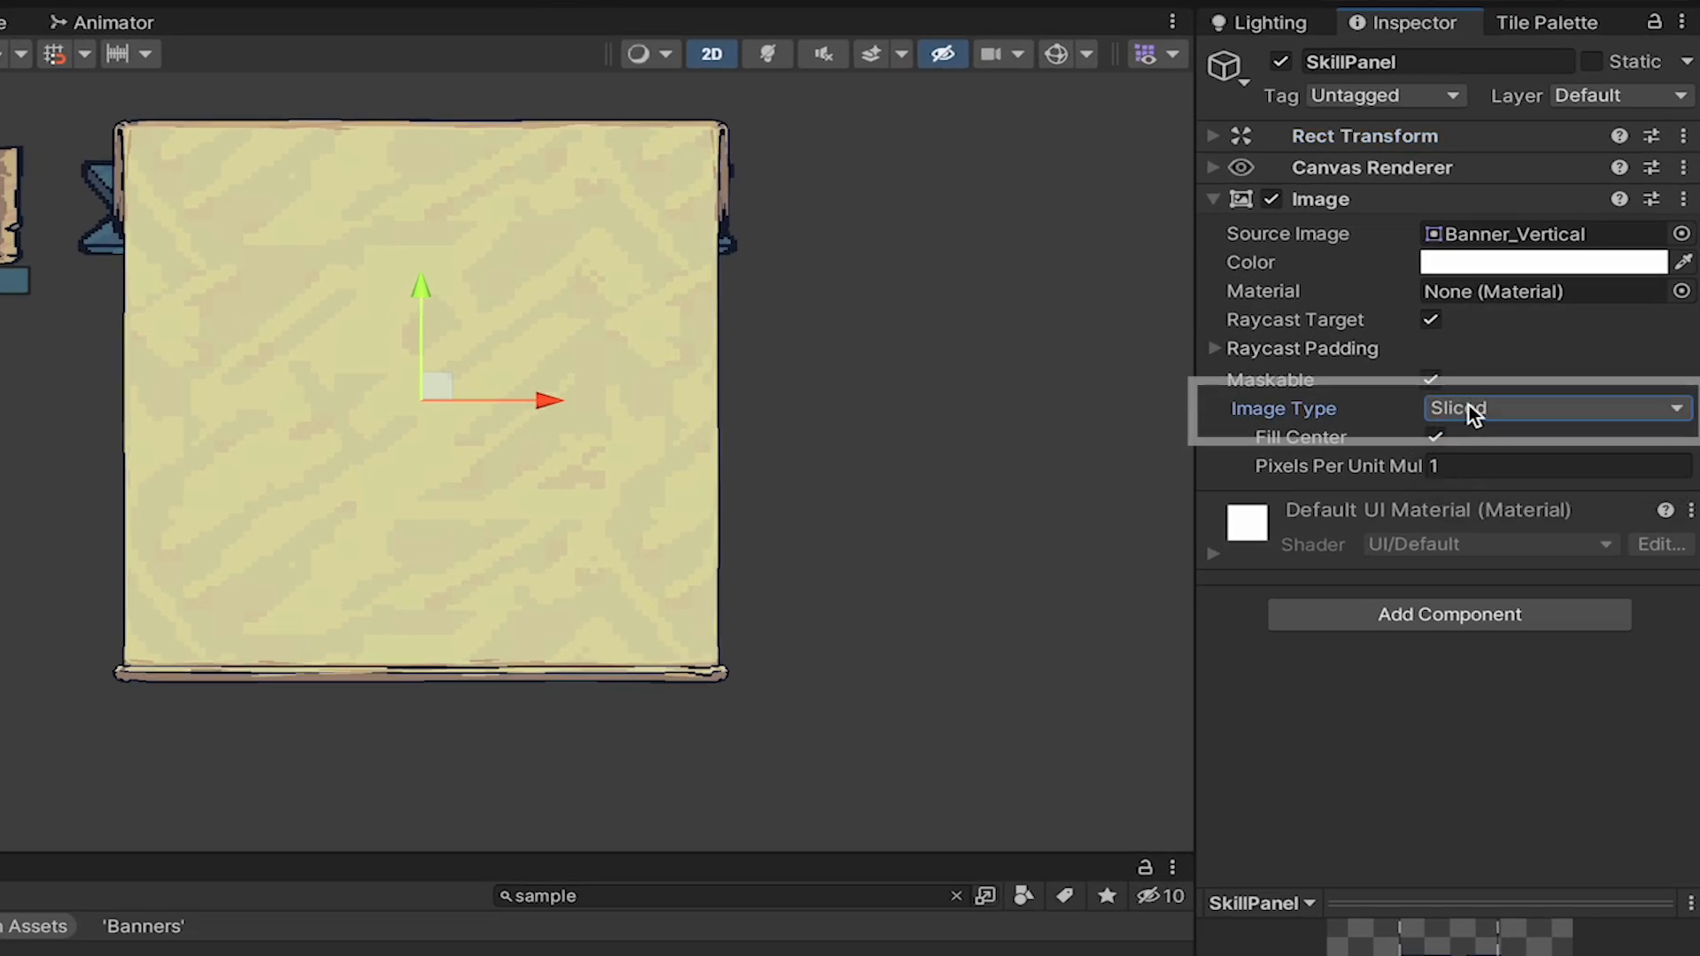
left_click(1458, 467)
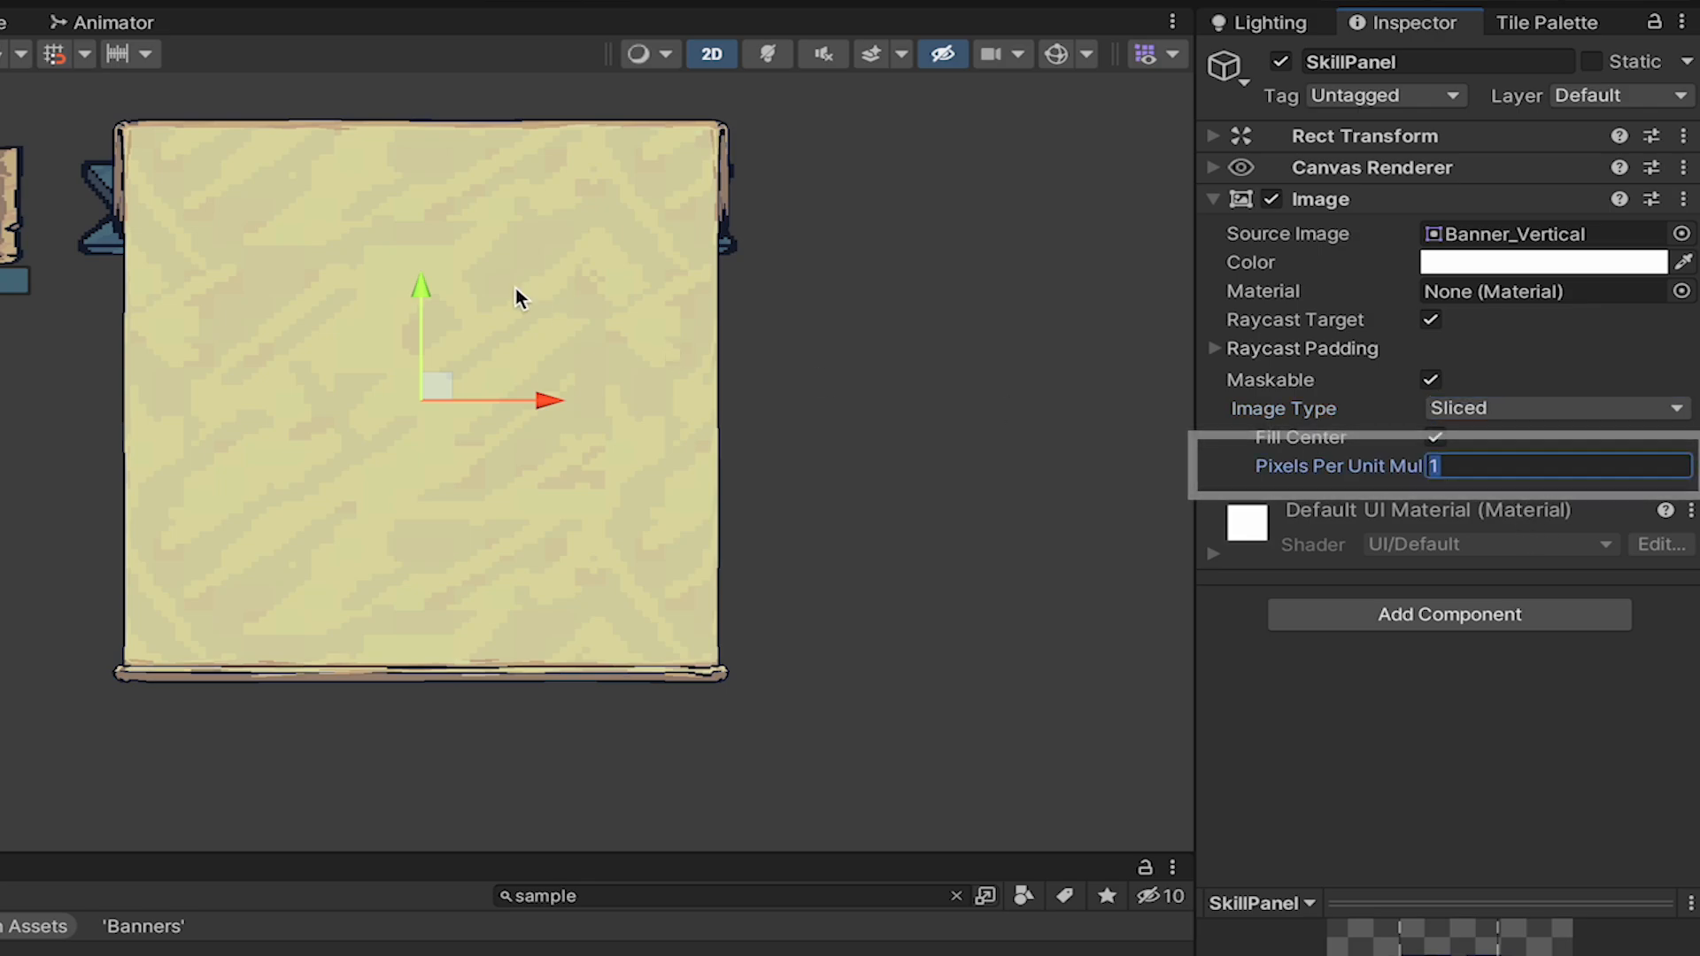
type(".35")
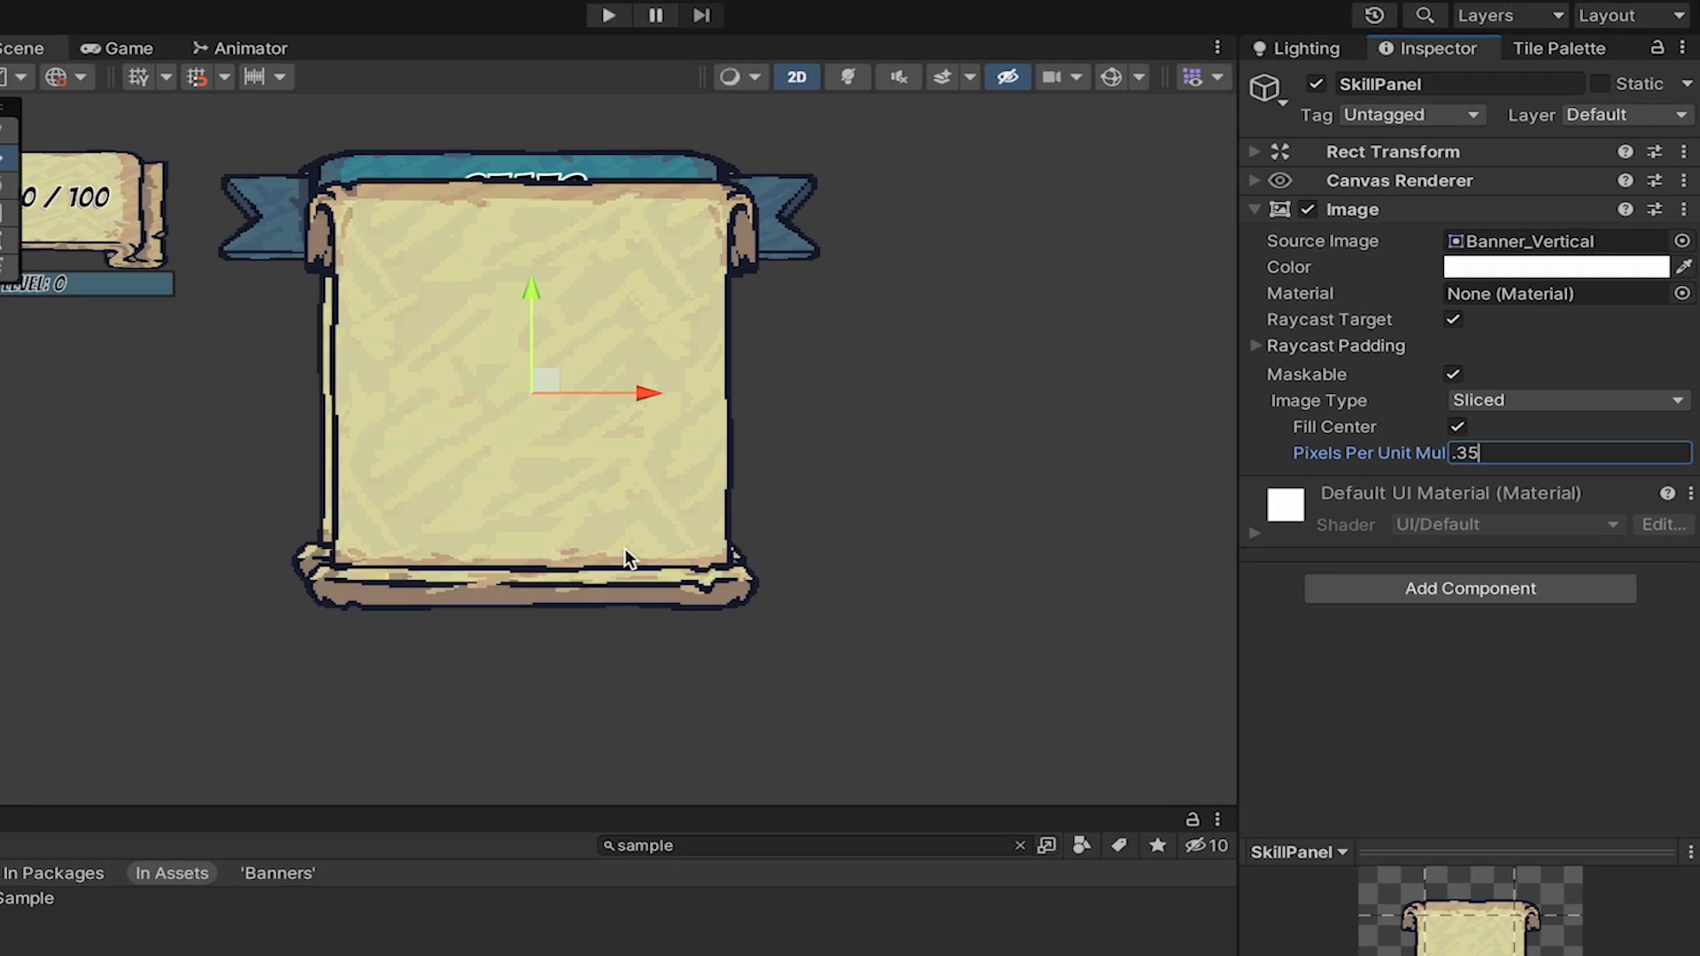
Shift SkillPanel slightly in the scene to line up over the stats panel and disable its Raycast Target.
left_click_drag(440, 384, 428, 359)
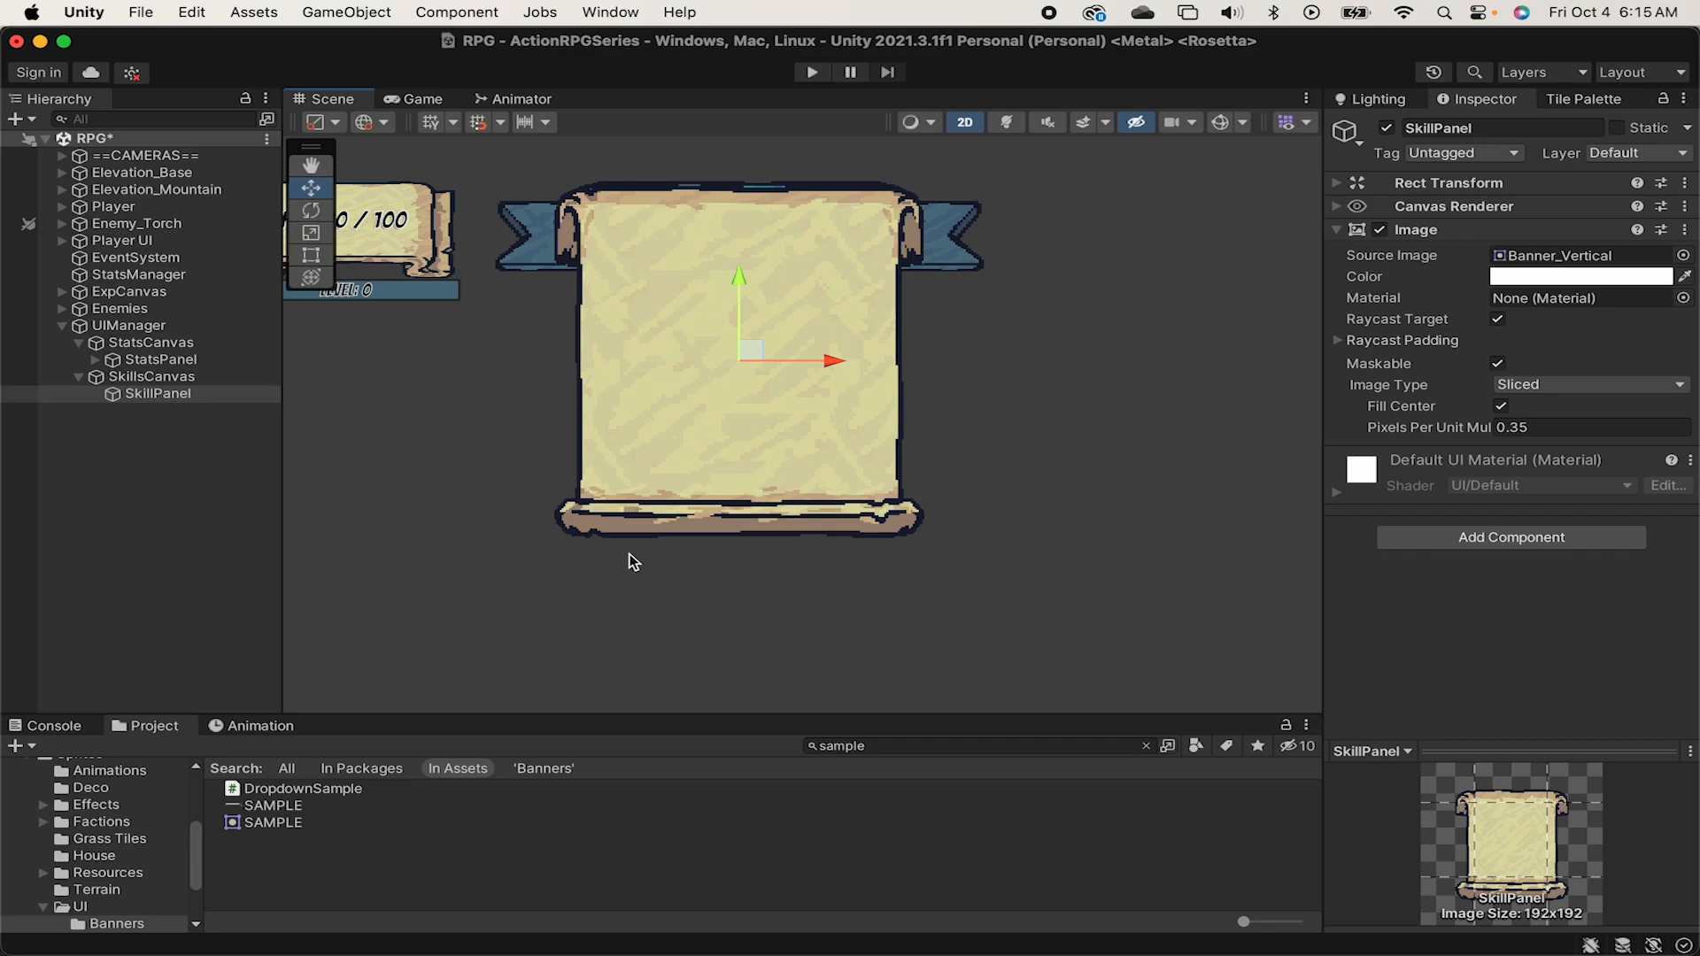
left_click(1497, 320)
Create a UI Image as a child of SkillPanel and name it Banner.
right_click(161, 395)
mouse_move(298, 626)
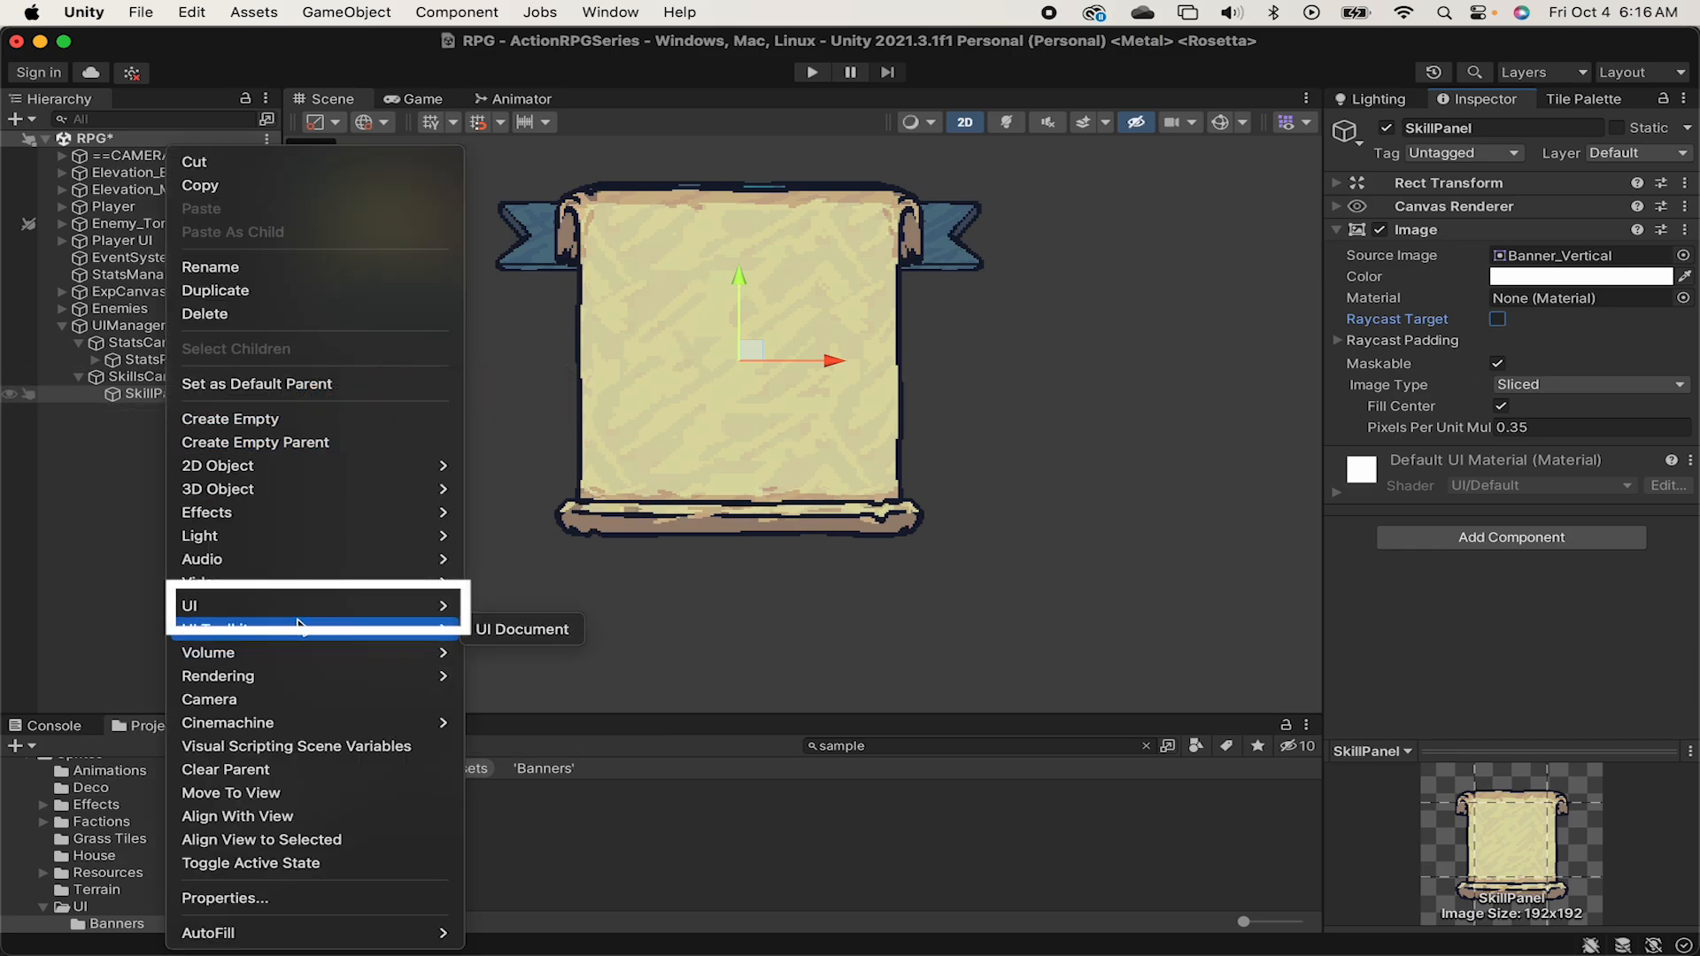
left_click(575, 588)
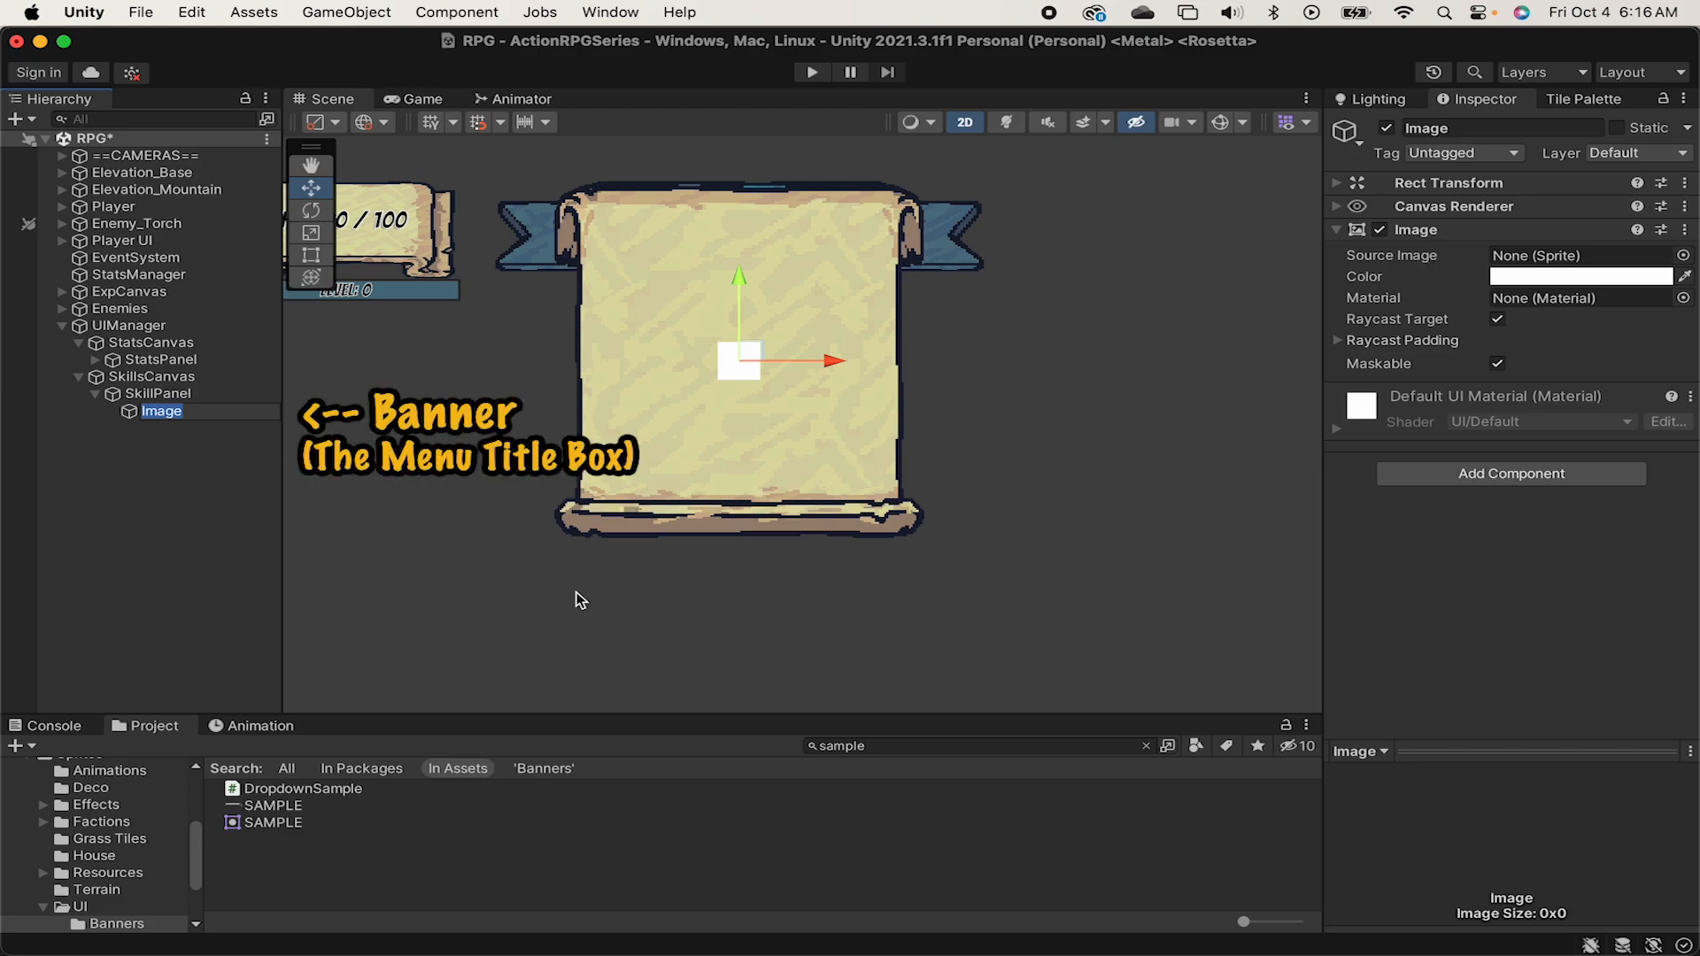
type("Banner")
key("Return")
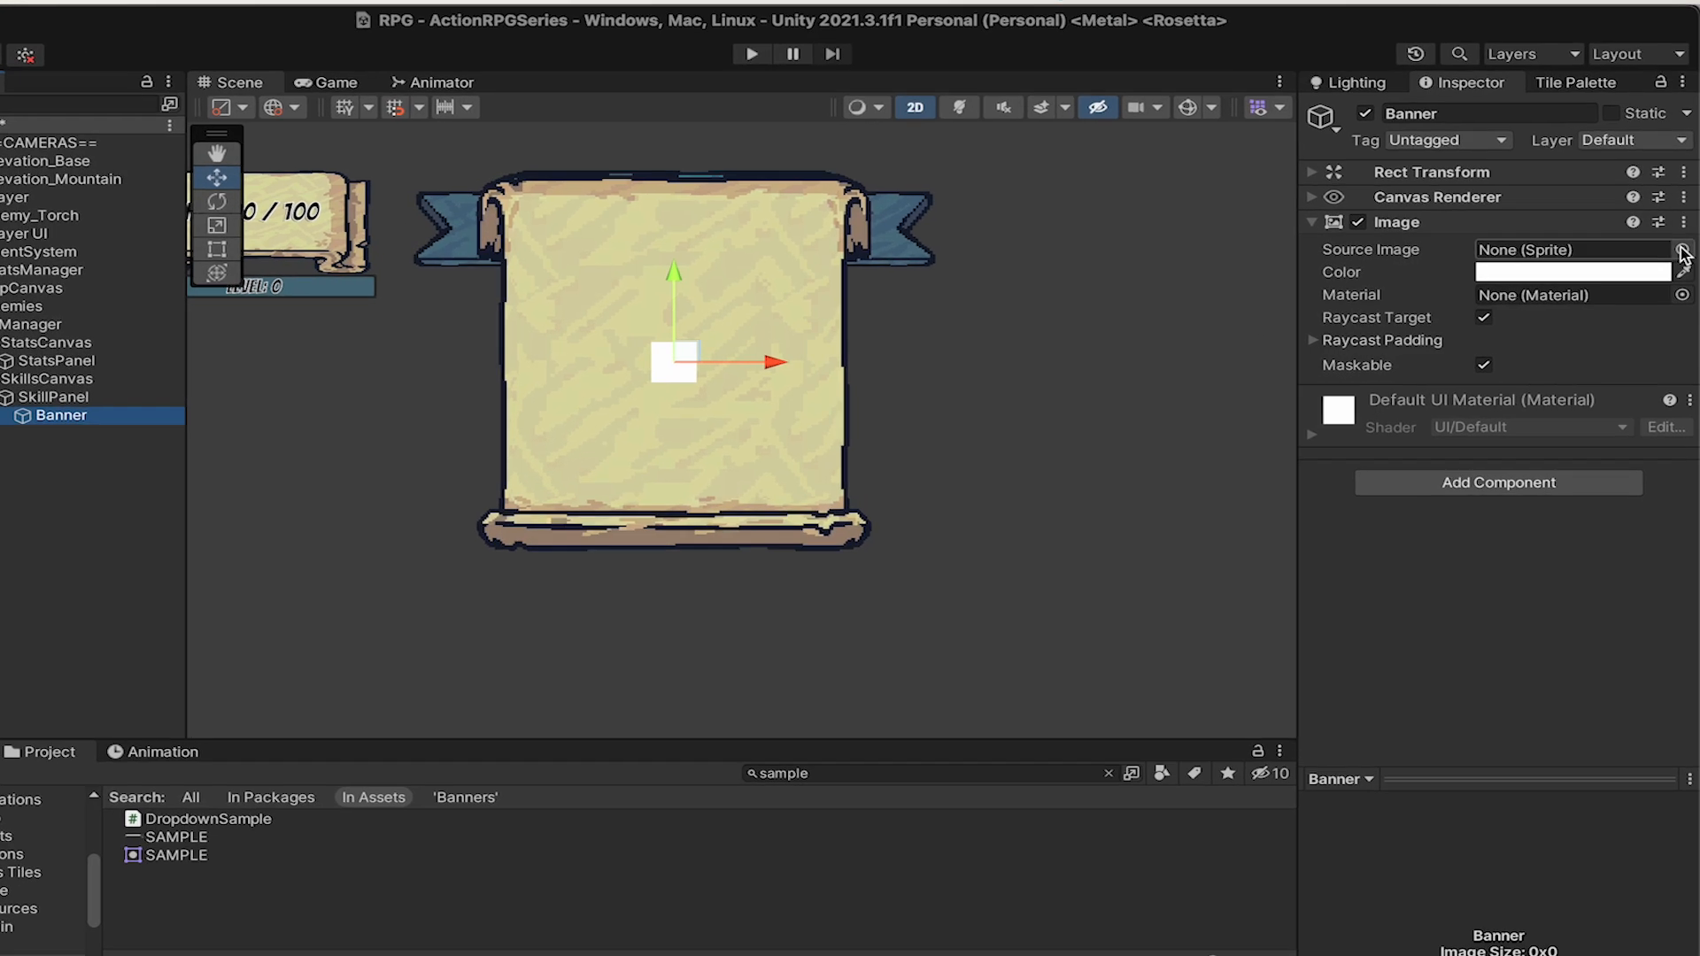
Assign the Ribbon_Yellow_3Slides sprite as the source image of Banner.
left_click(1684, 255)
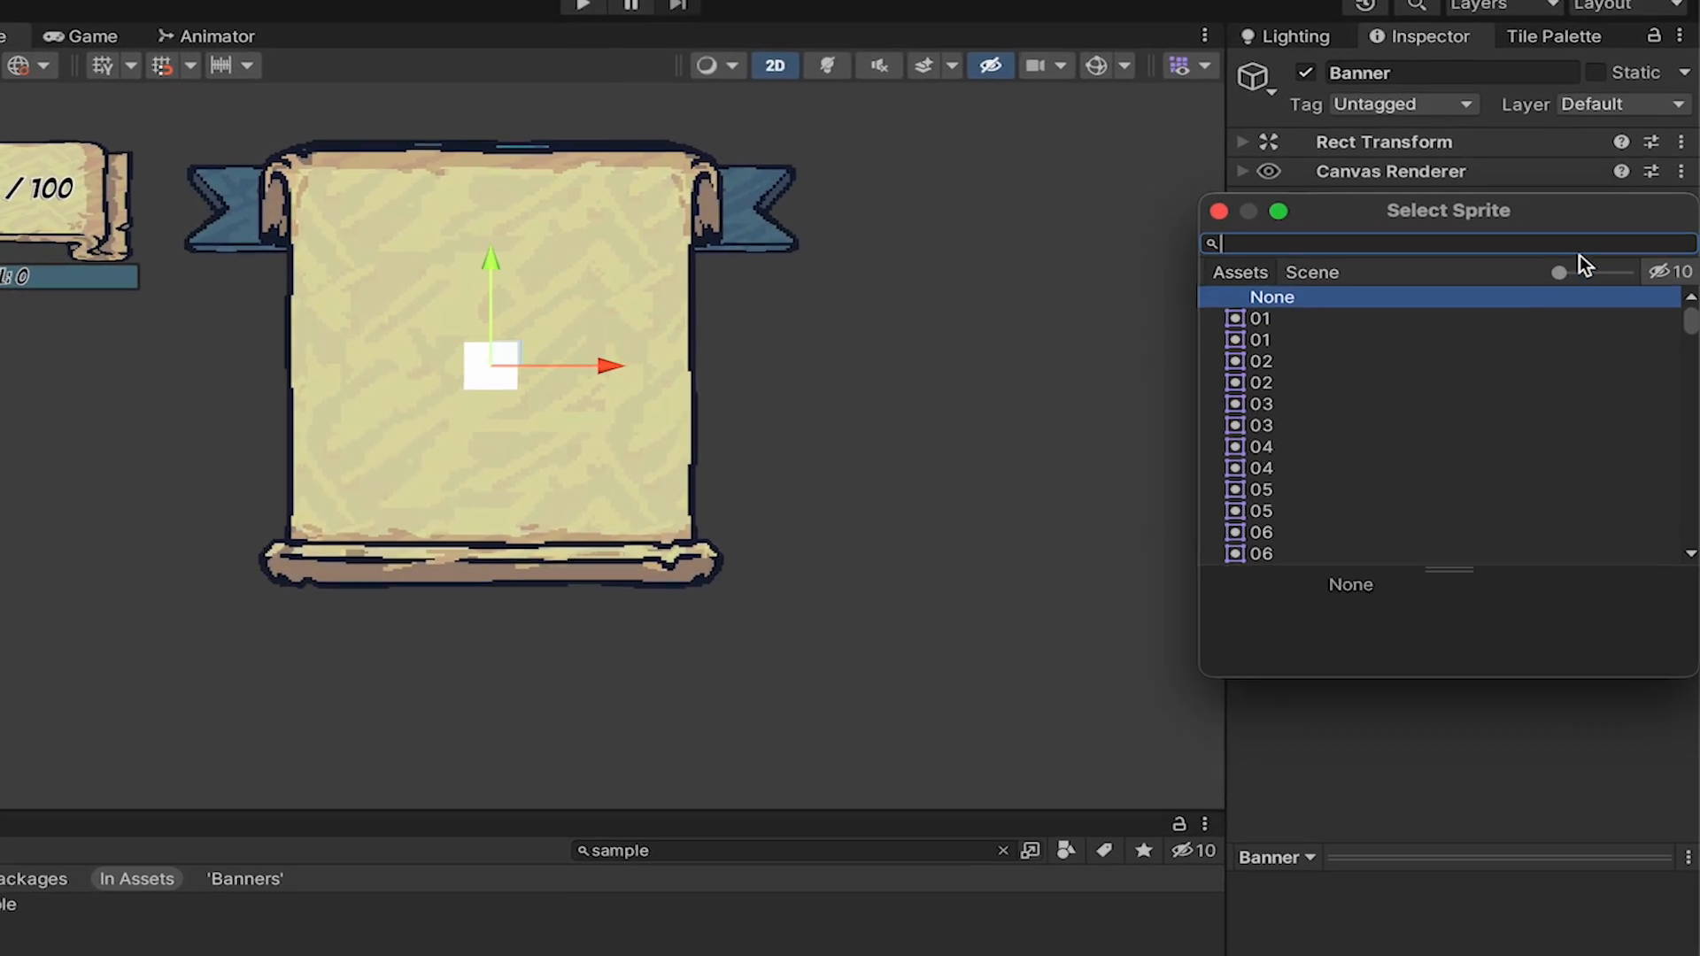
type("ribbon_yell")
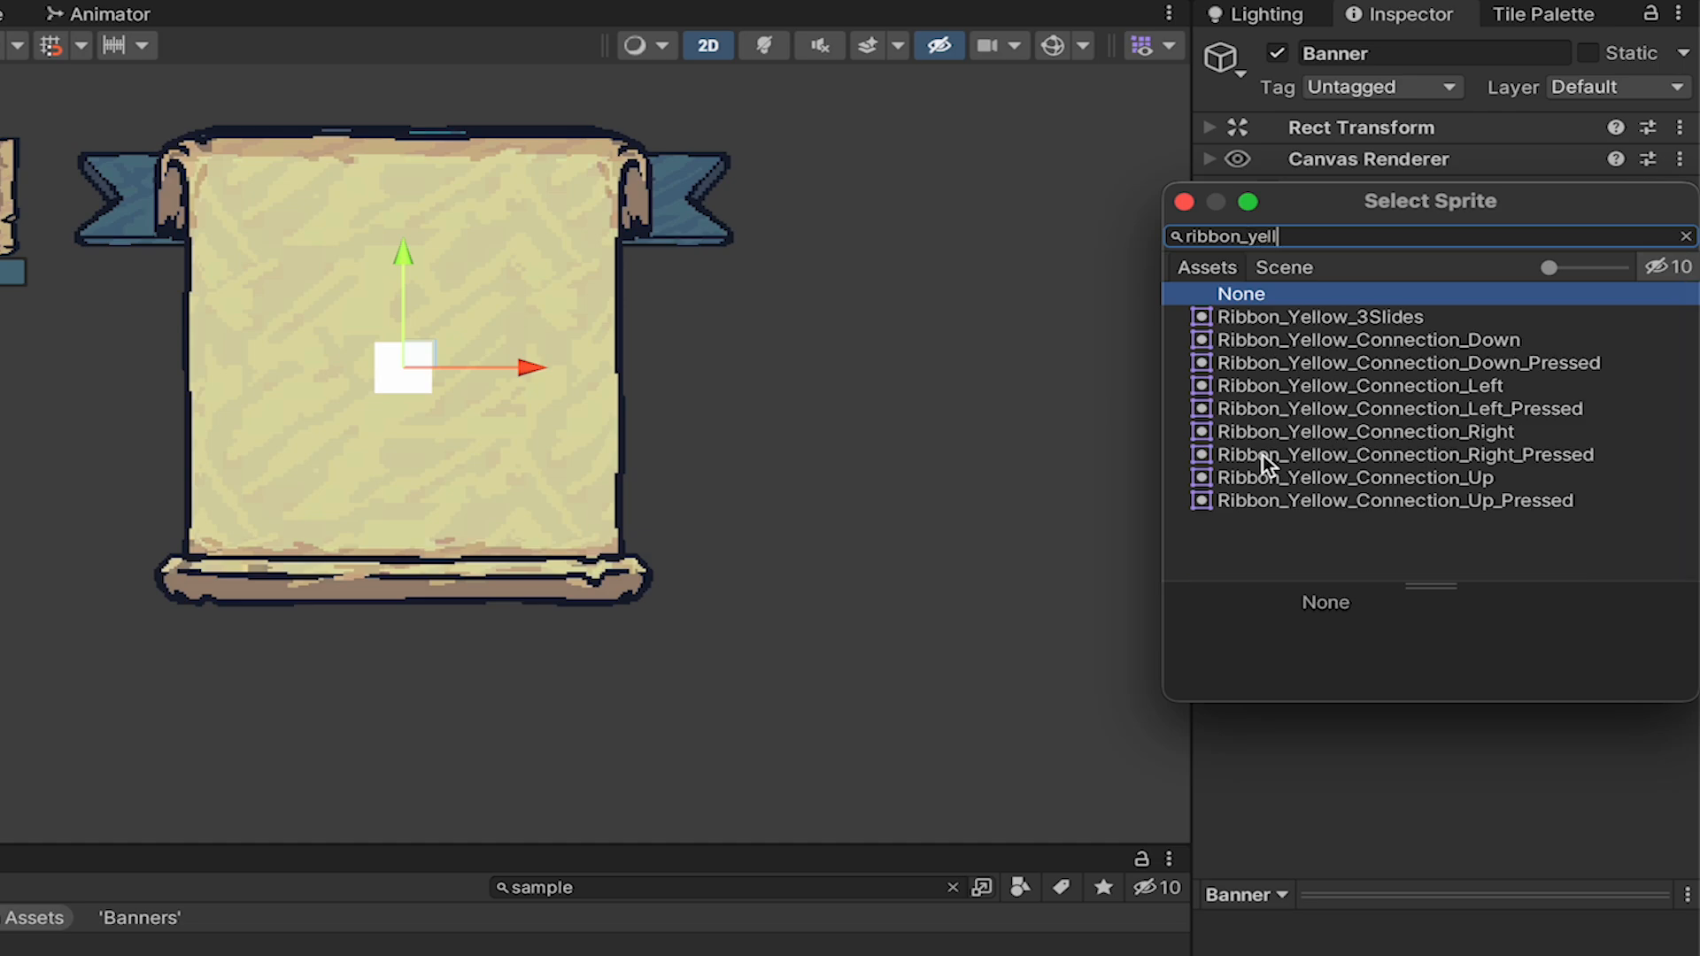
key("Down")
key("Down")
key("Up")
key("Return")
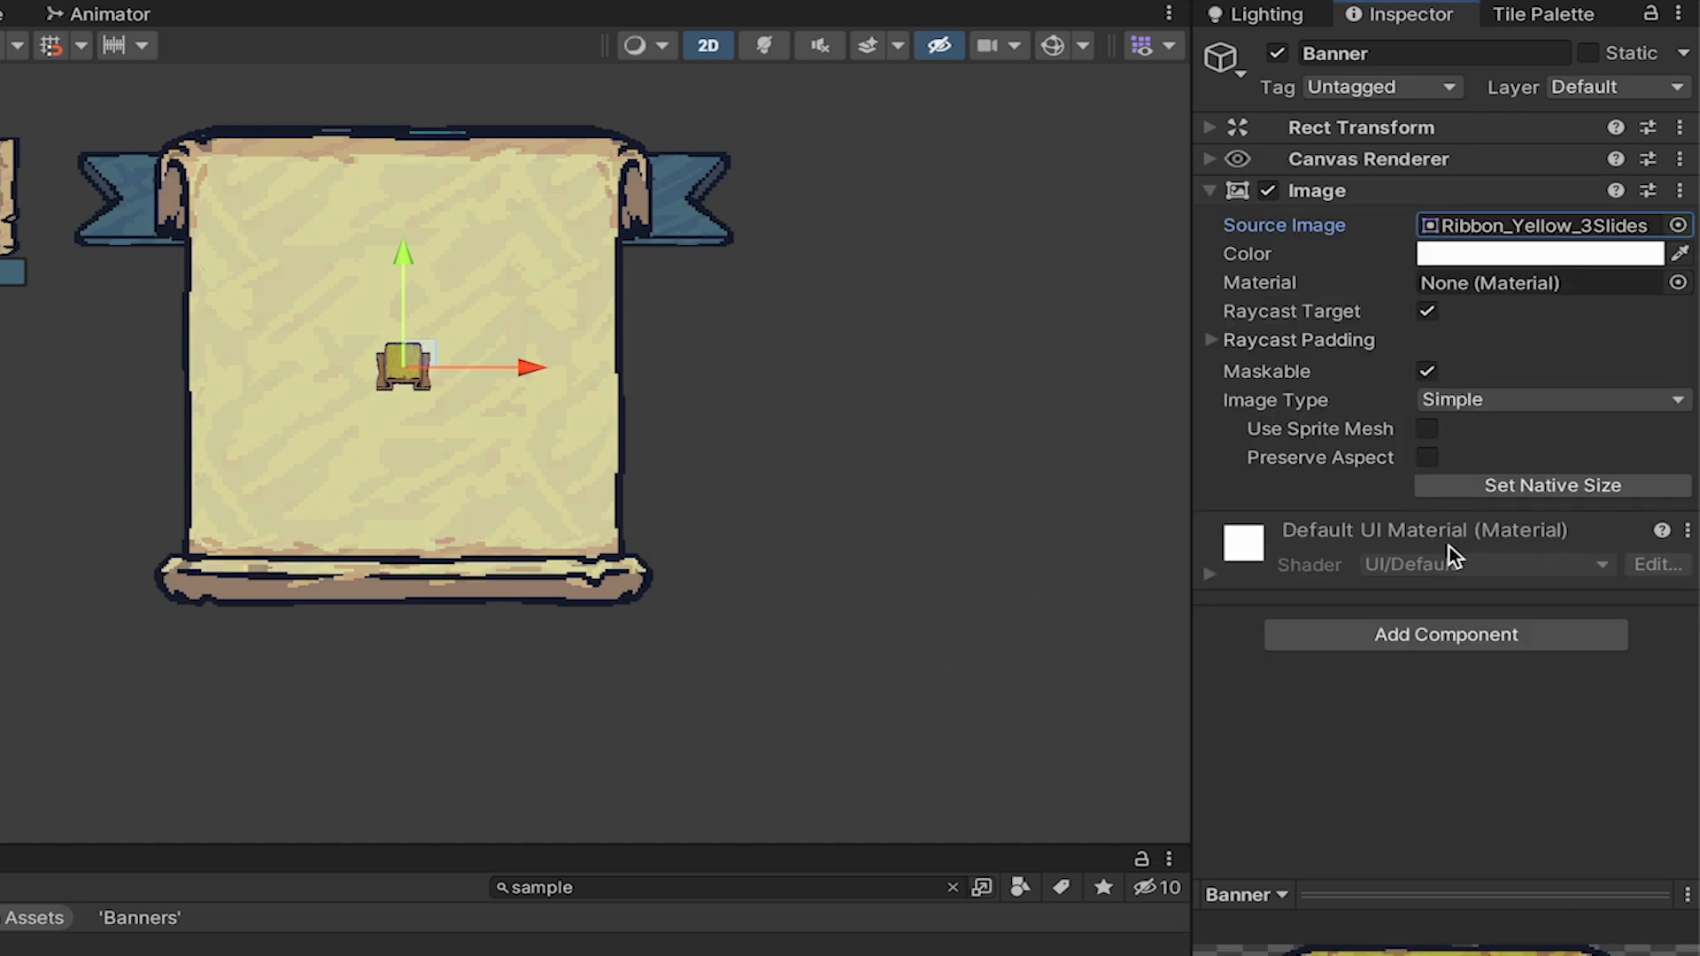
Place Banner across the upper edge of SkillPanel at Pos X 0, Pos Y 354, and size it 1200 wide by 250 high.
left_click_drag(427, 363, 416, 183)
left_click(1218, 131)
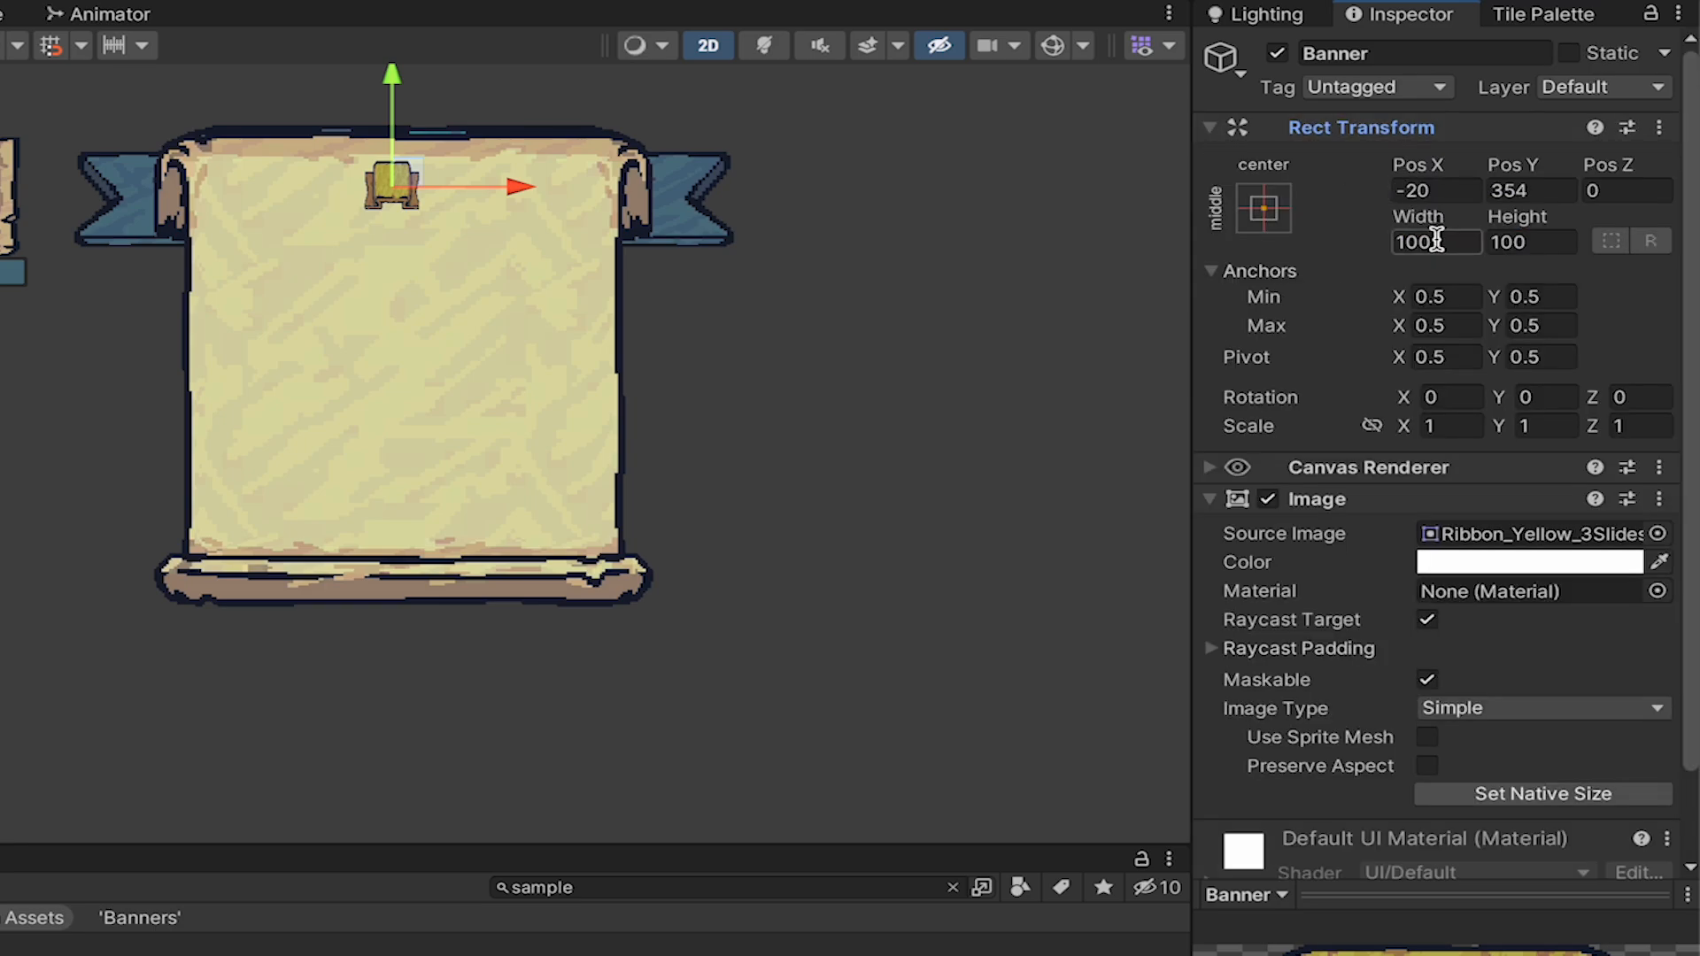
left_click(1434, 240)
key("Tab")
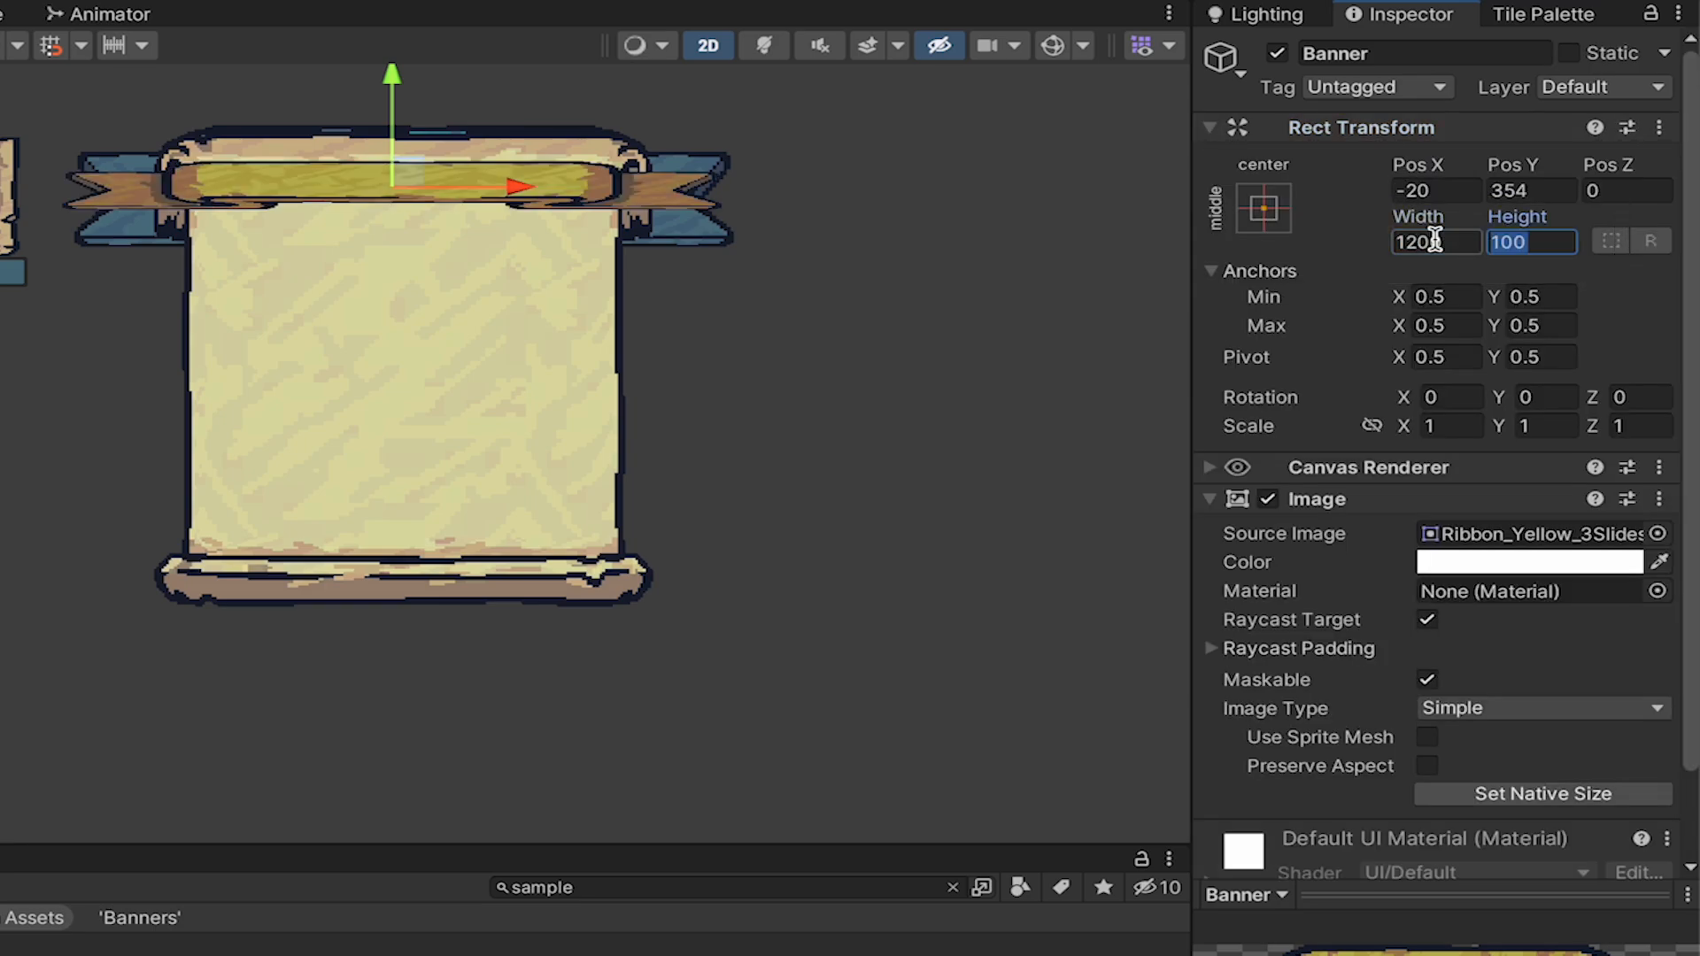
type("250")
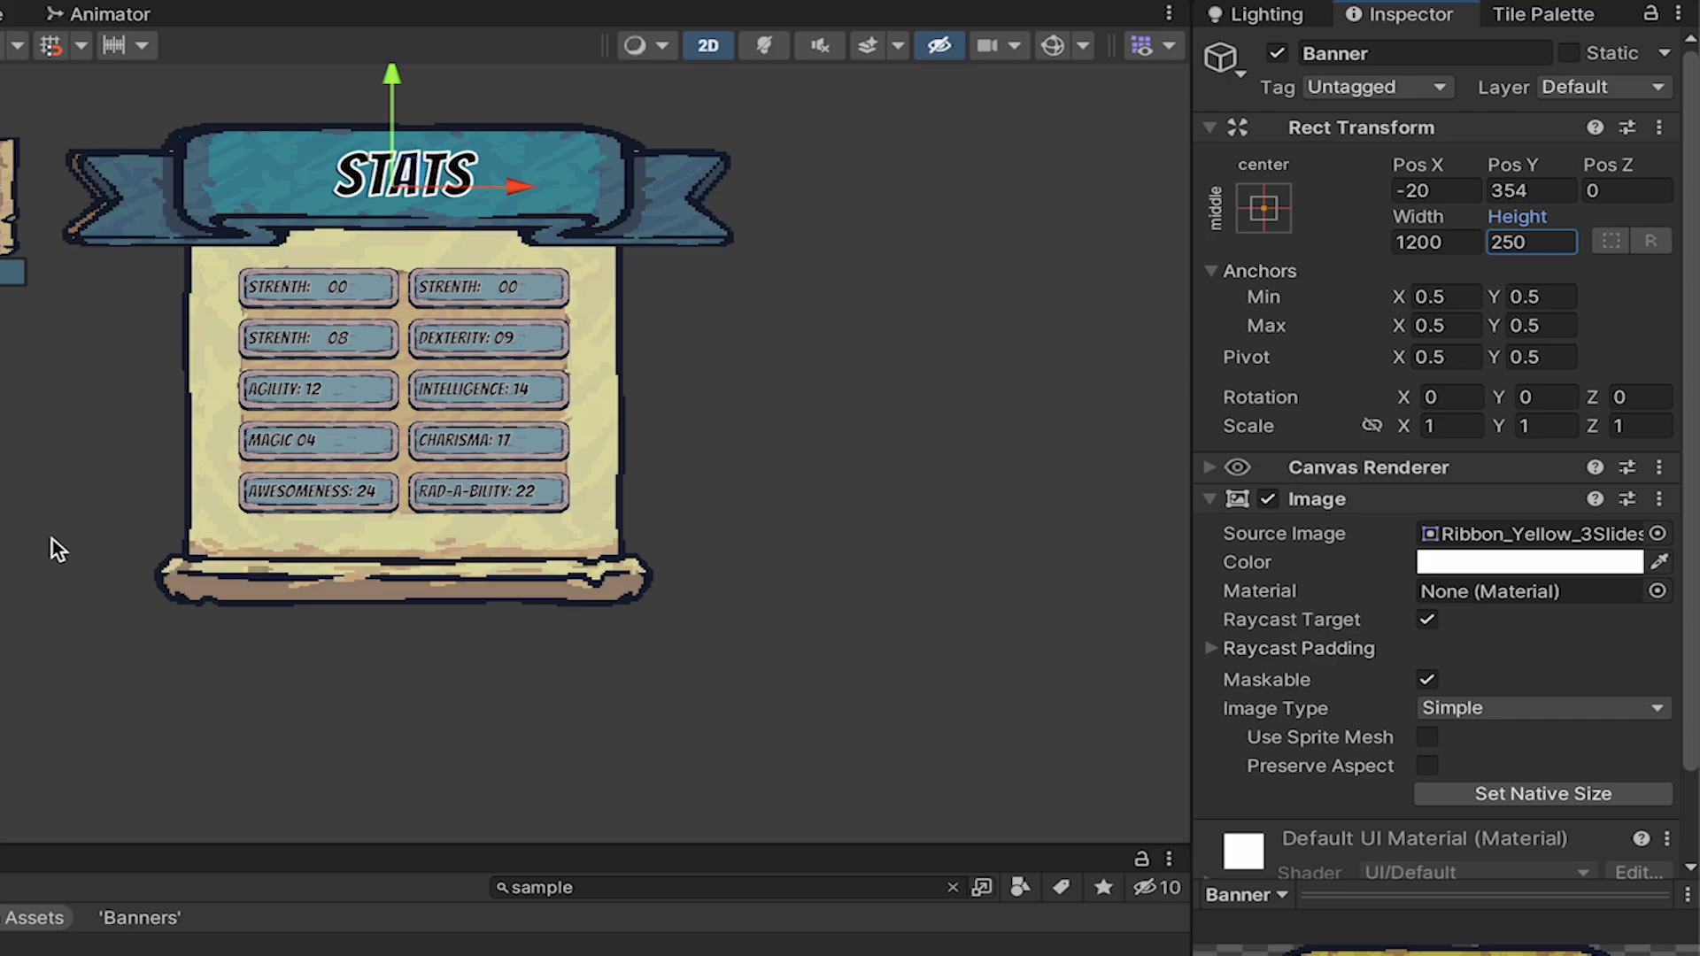
key("ctrl+z")
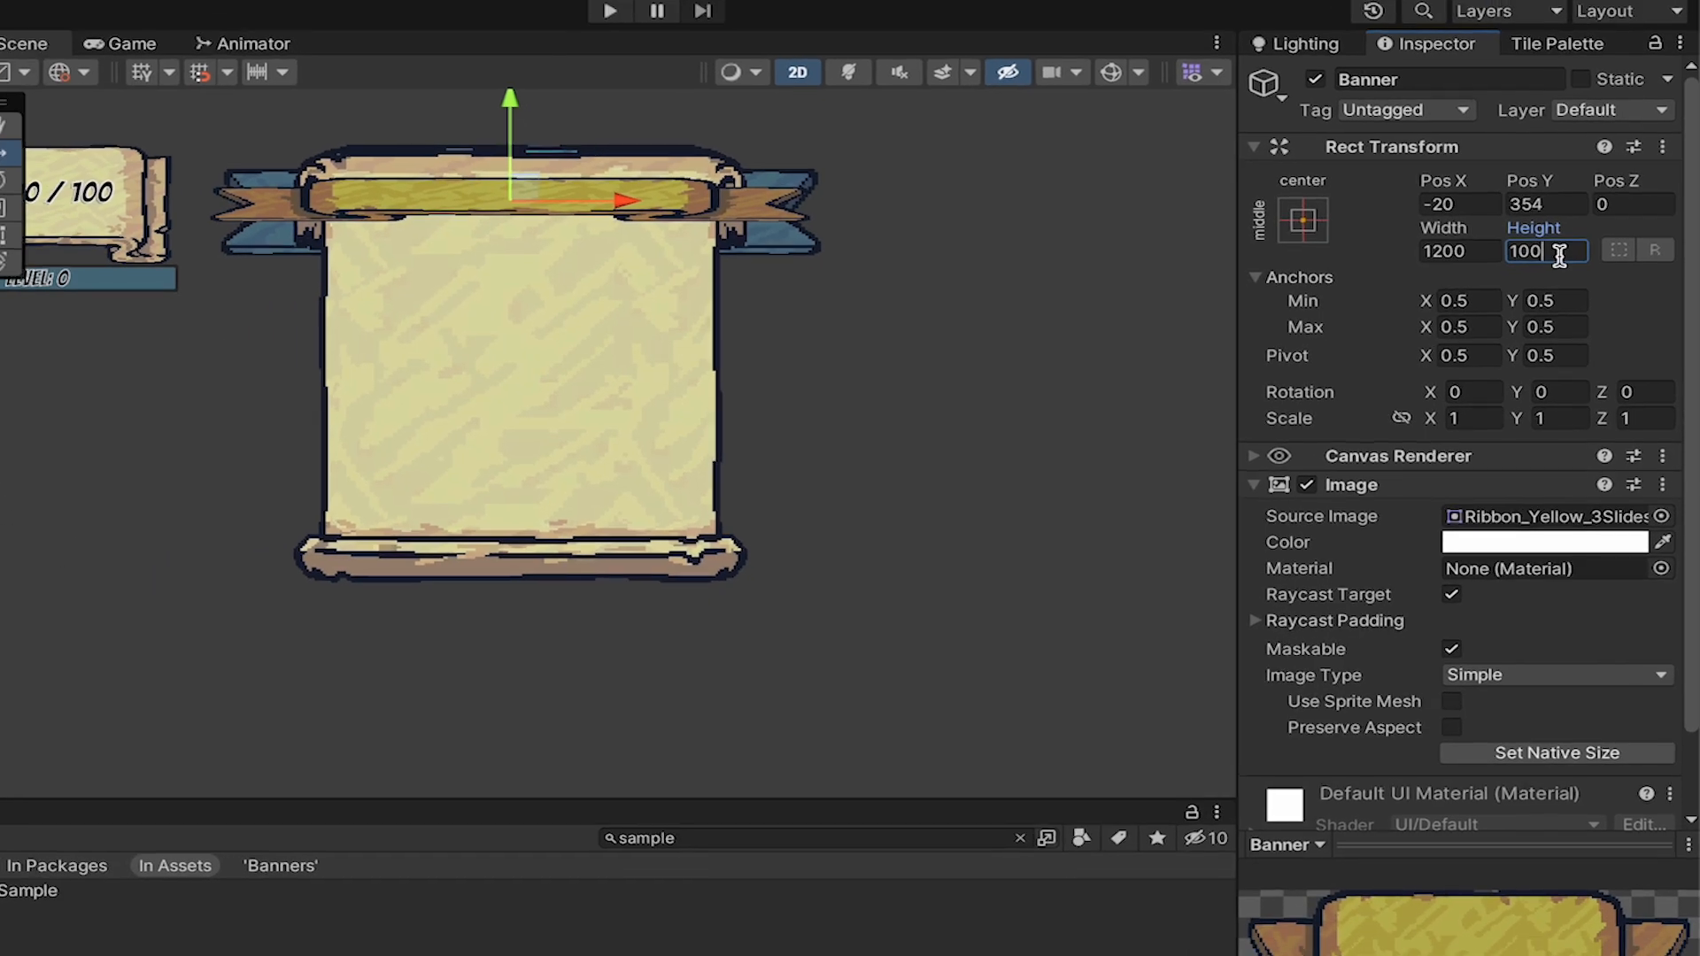
left_click(1541, 242)
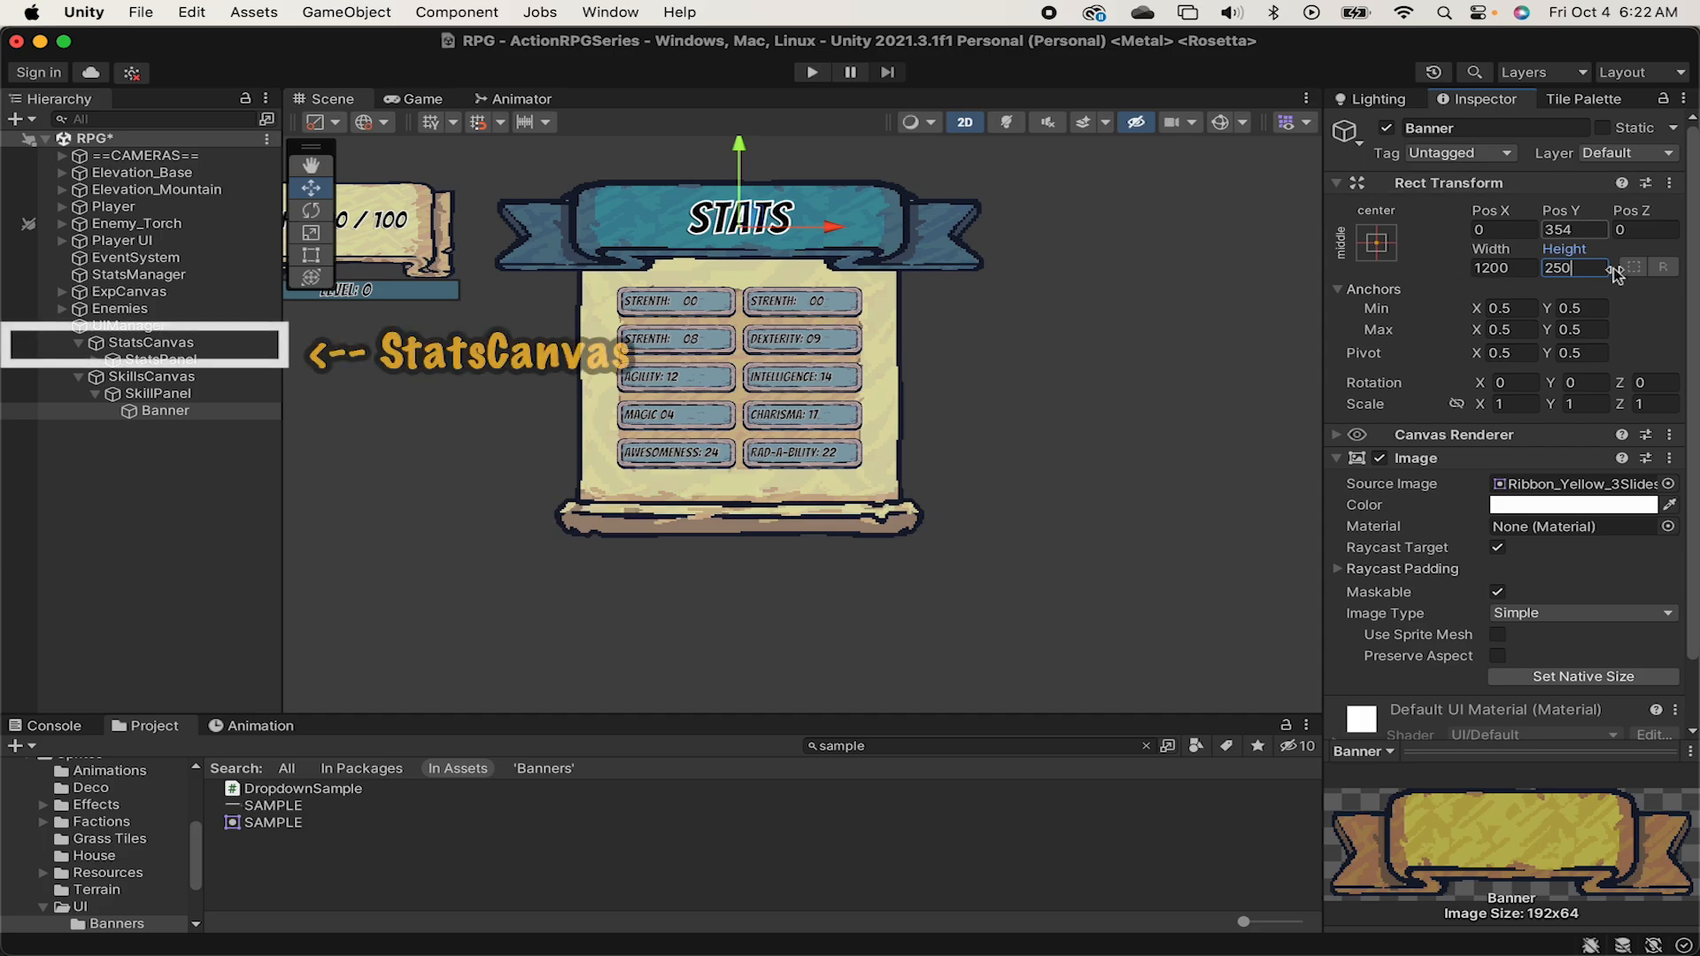
Check the Sort Order of StatsCanvas and set the Sort Order of SkillsCanvas to 1.
left_click(219, 348)
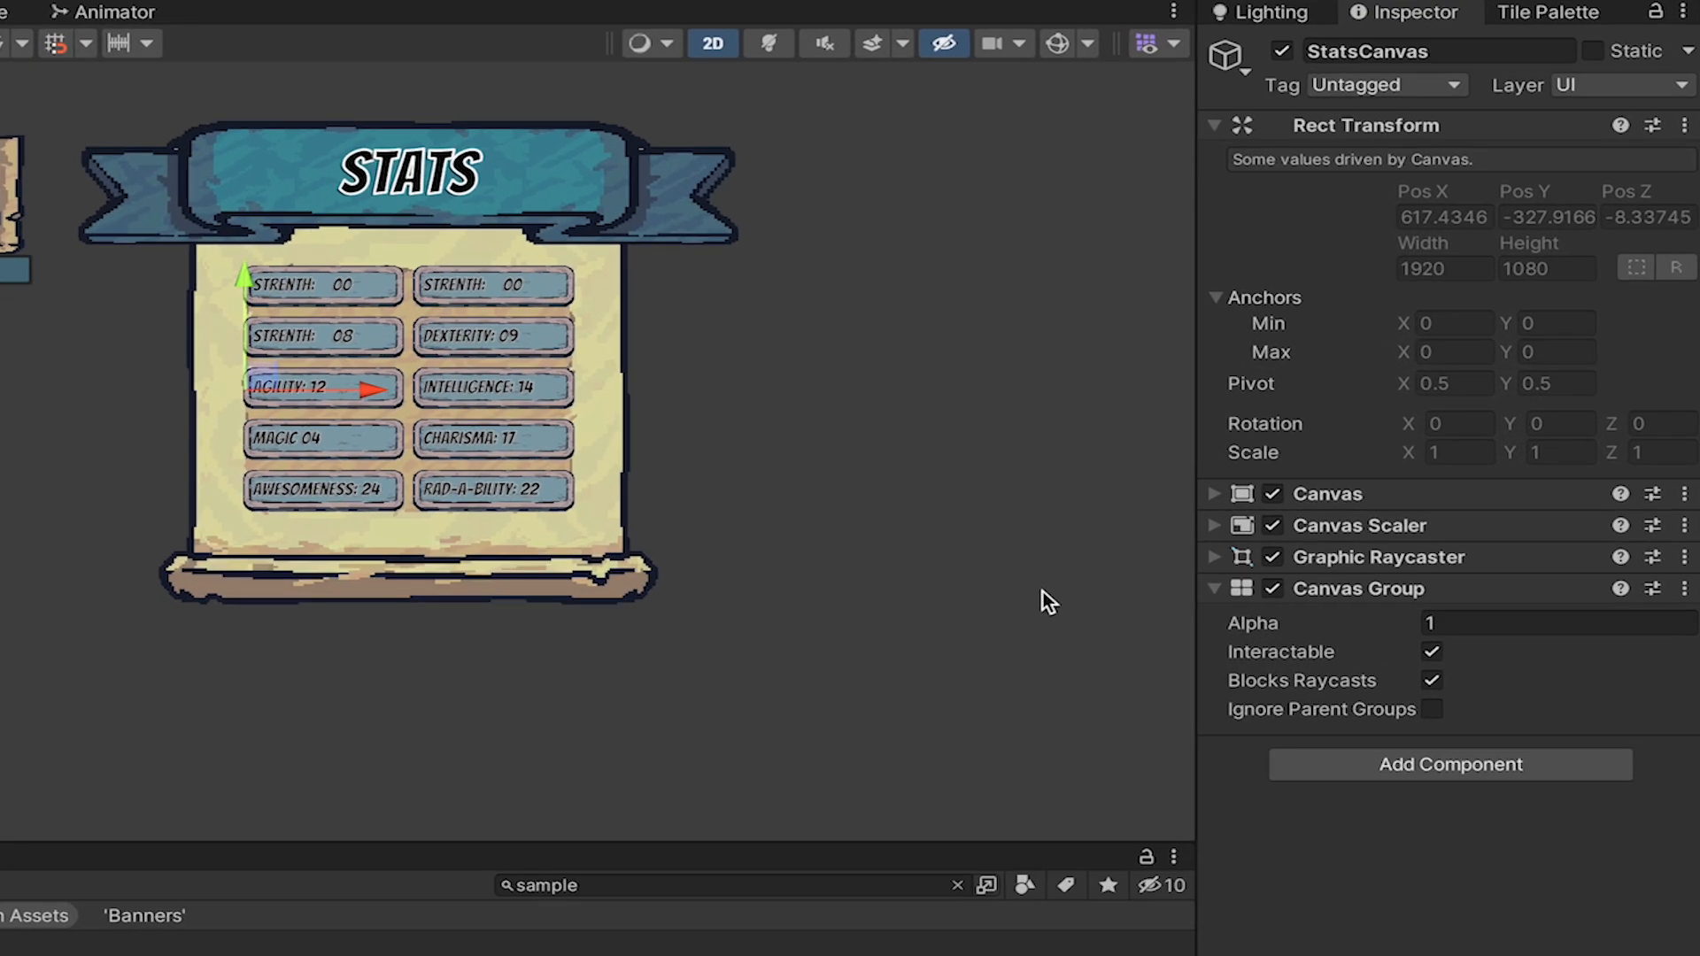
left_click(1214, 493)
left_click(1484, 586)
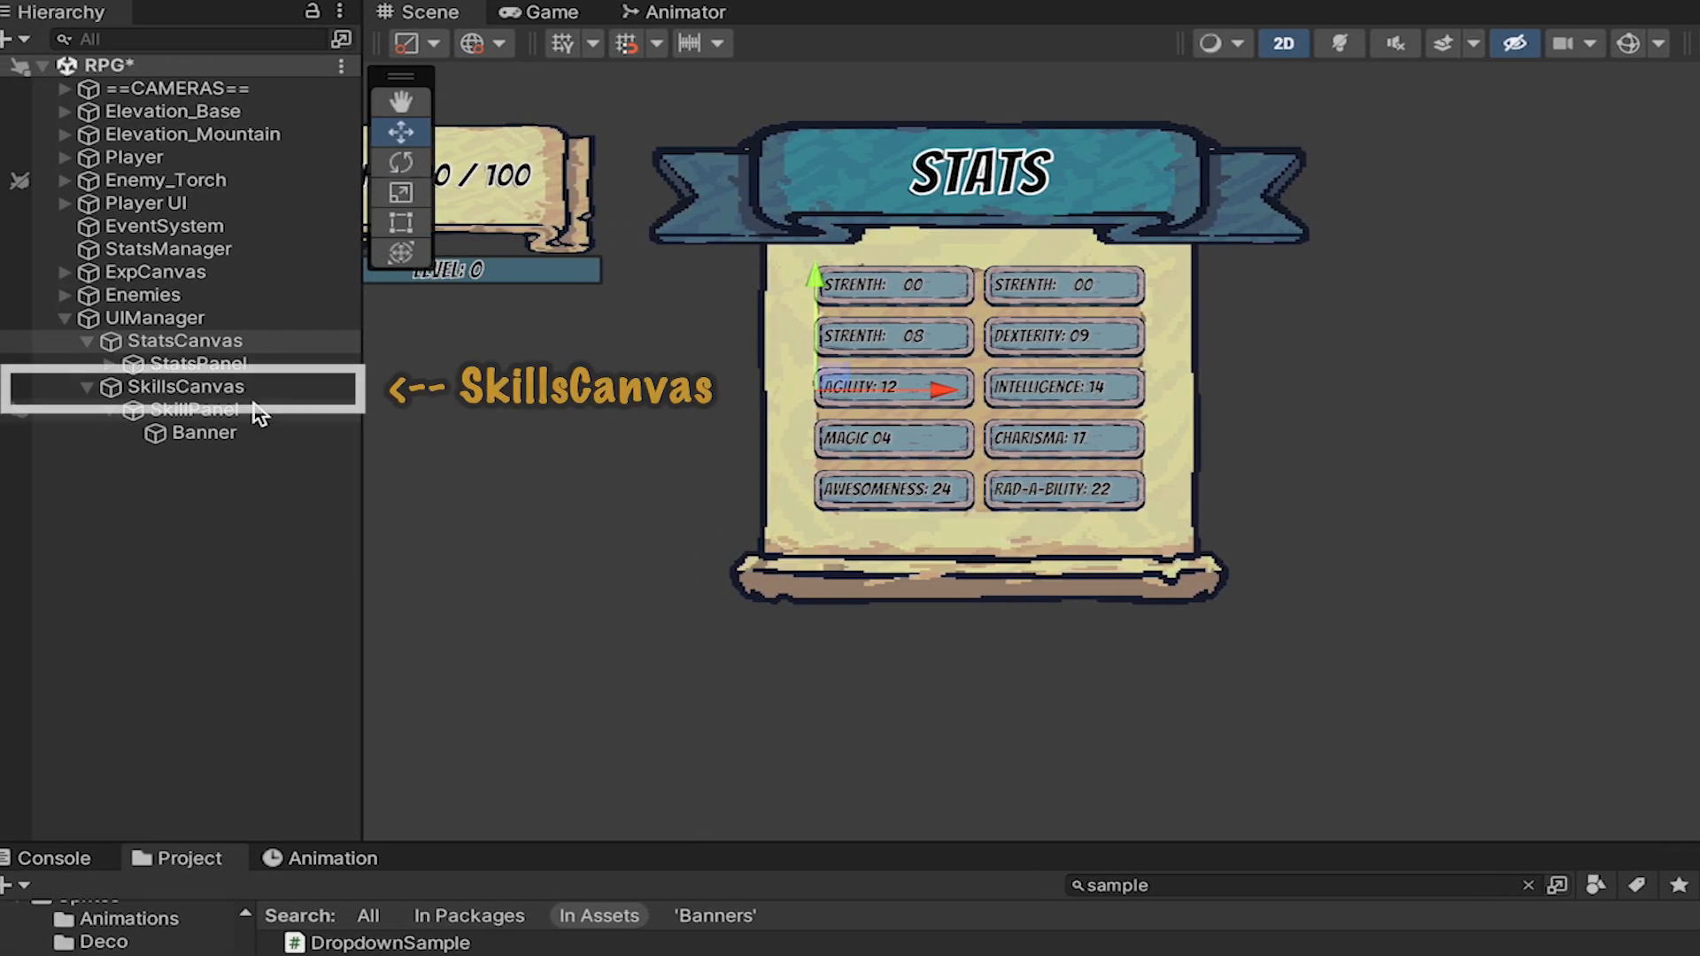
left_click(258, 389)
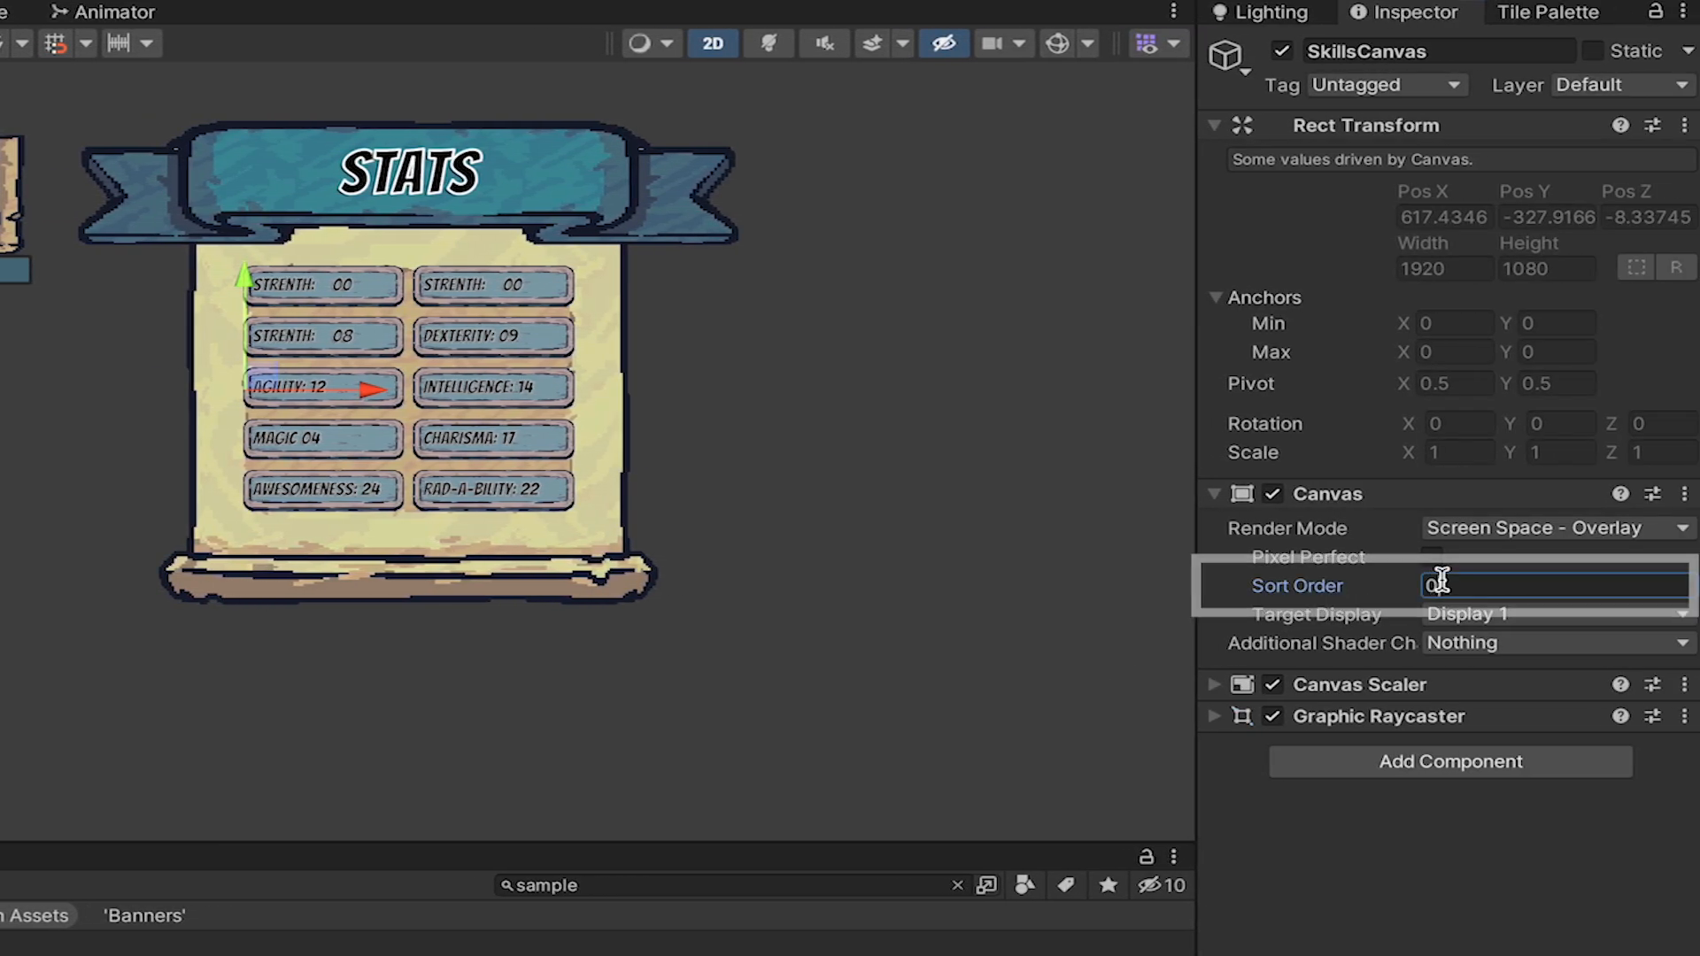
left_click(1441, 585)
type("1")
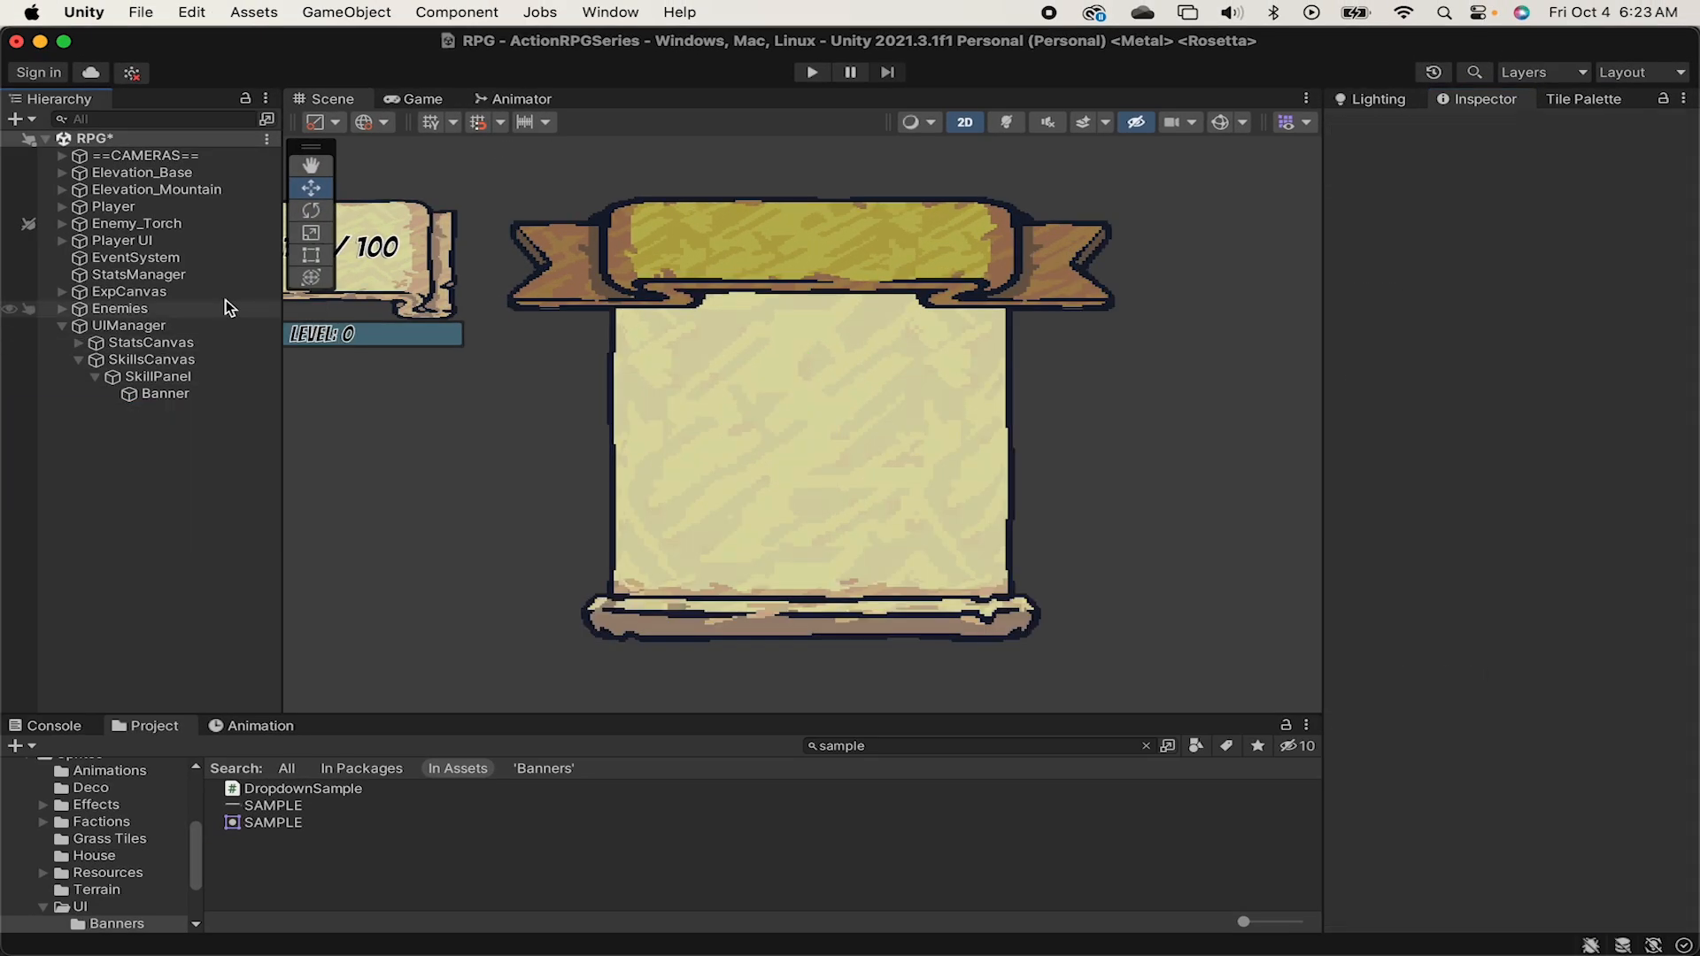
Create a TextMeshPro text object as a child of Banner.
left_click(202, 390)
right_click(210, 392)
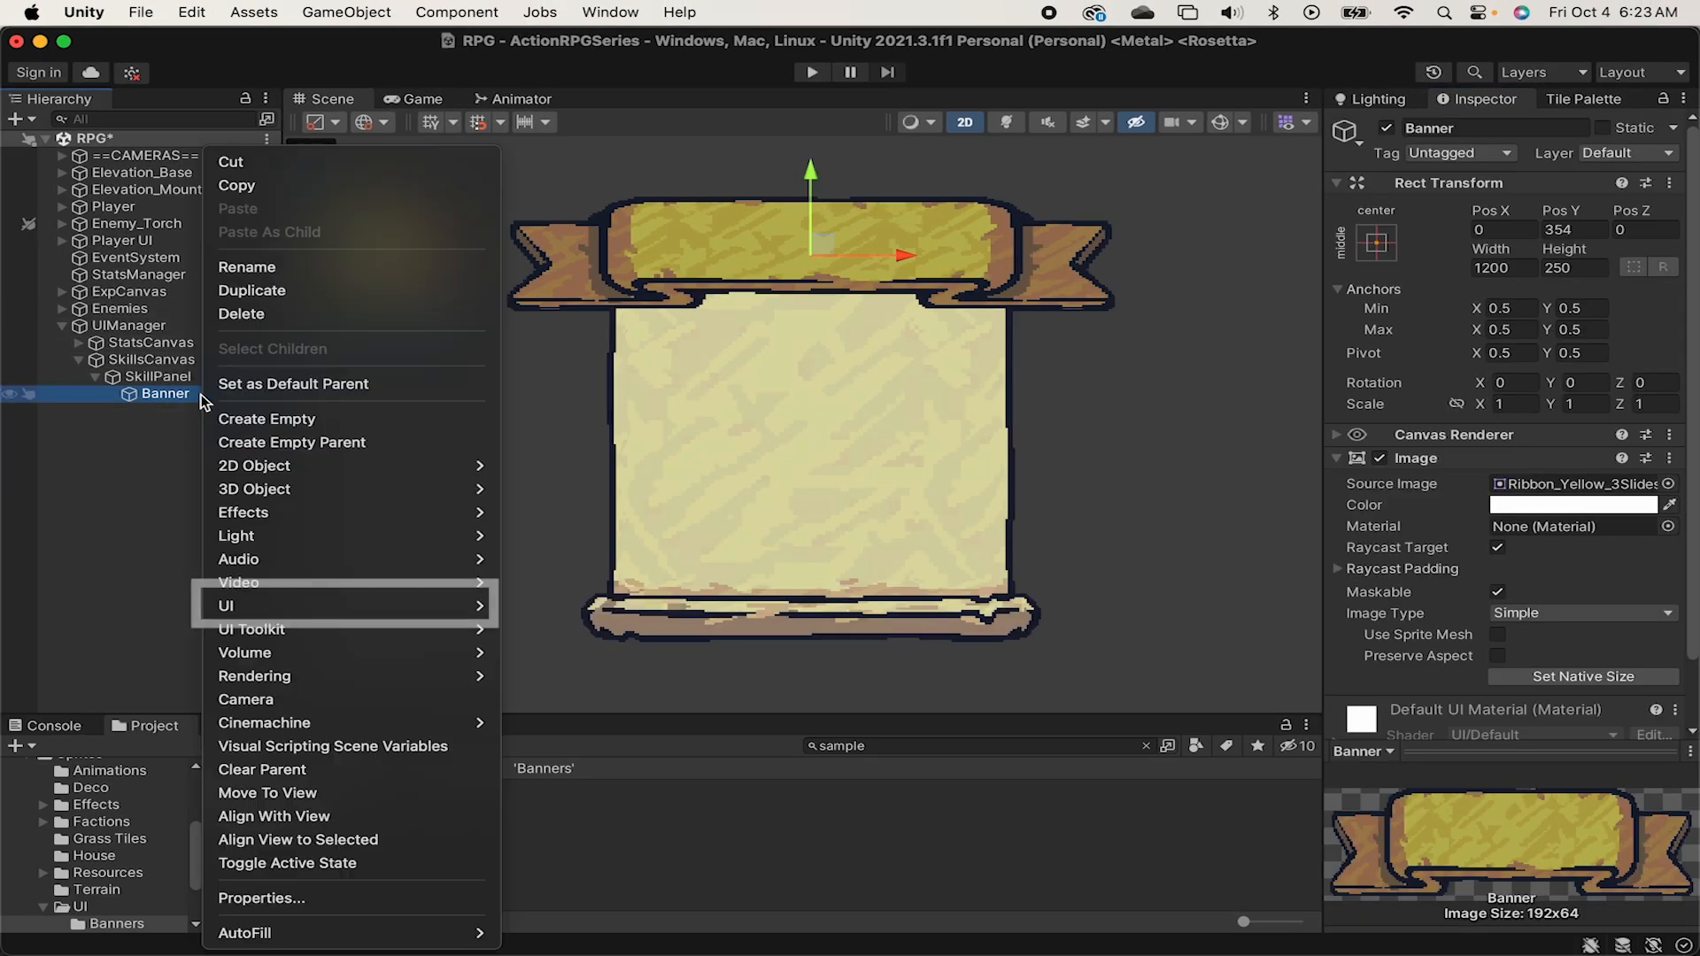
mouse_move(266, 606)
left_click(619, 618)
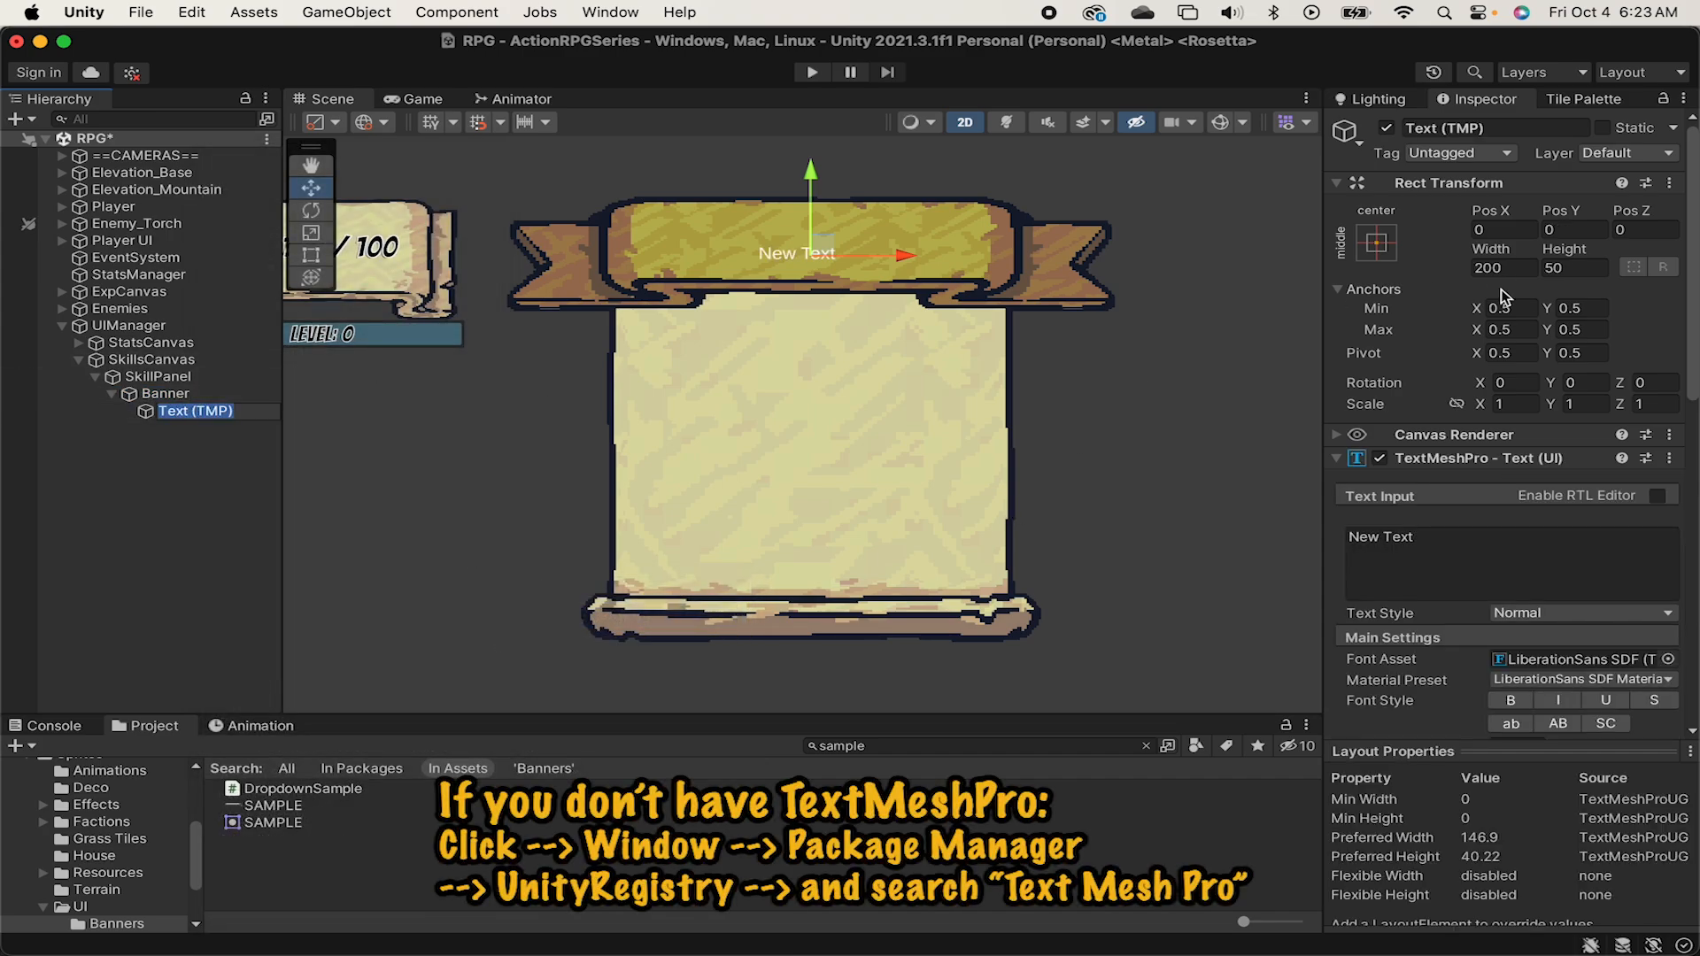
Anchor the new text to stretch in both directions and fill the whole Banner, and turn on the scene gizmos.
left_click(1378, 244)
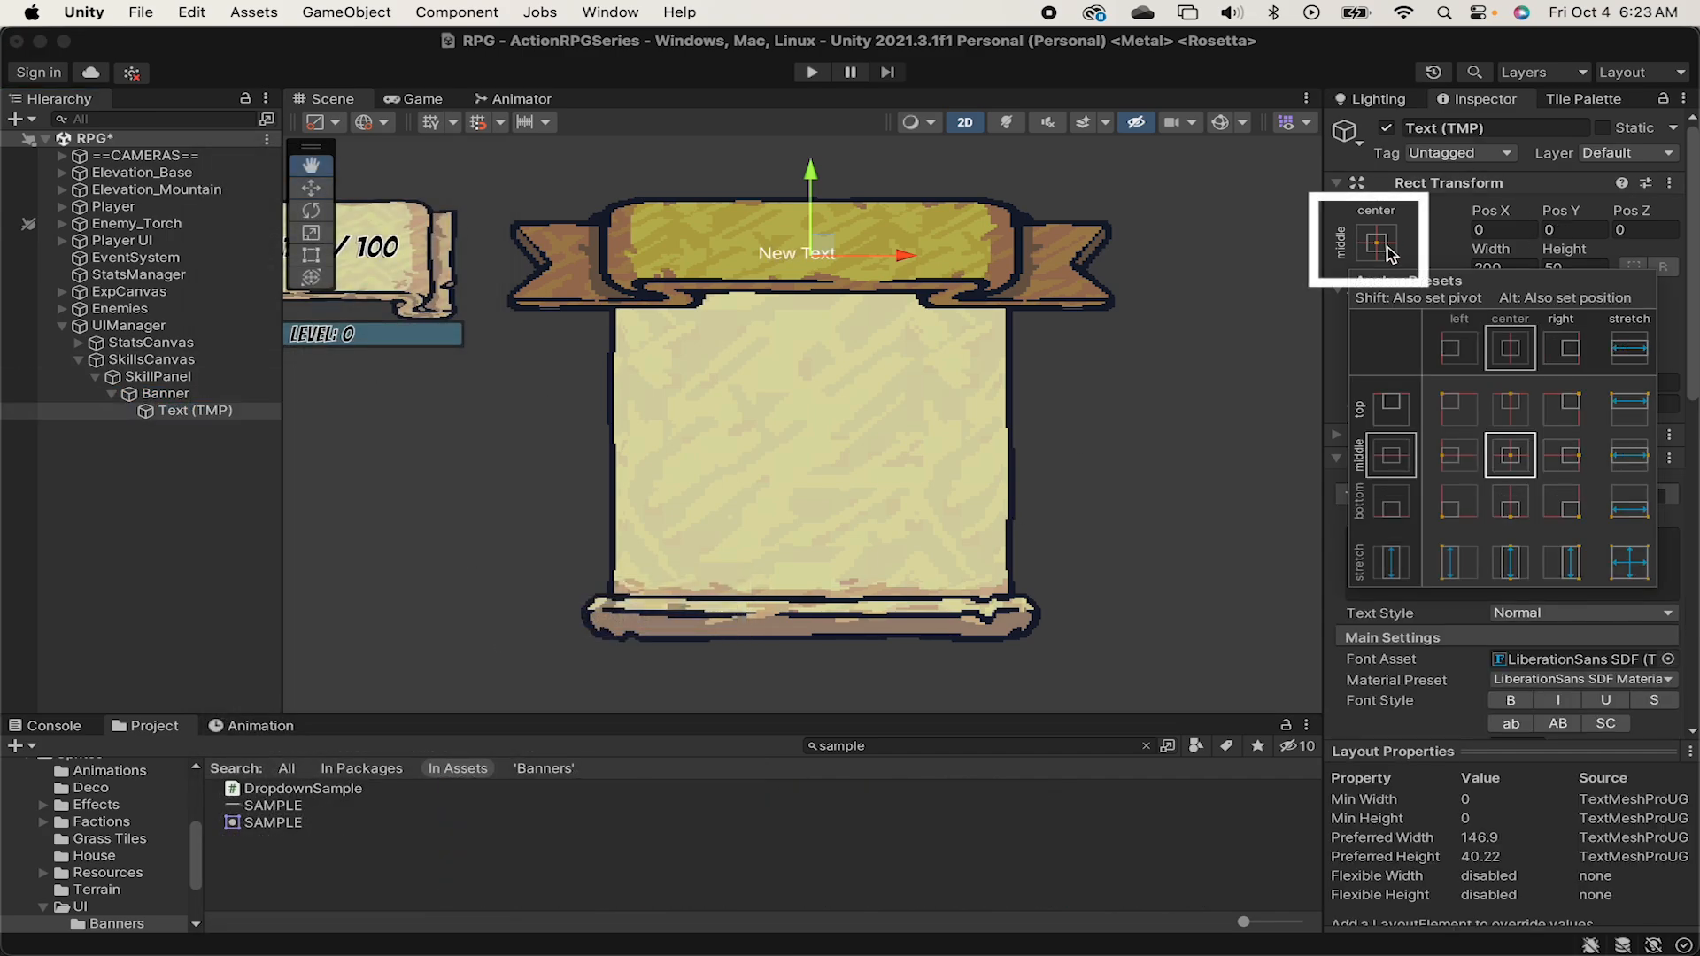
left_click(1630, 563, "alt")
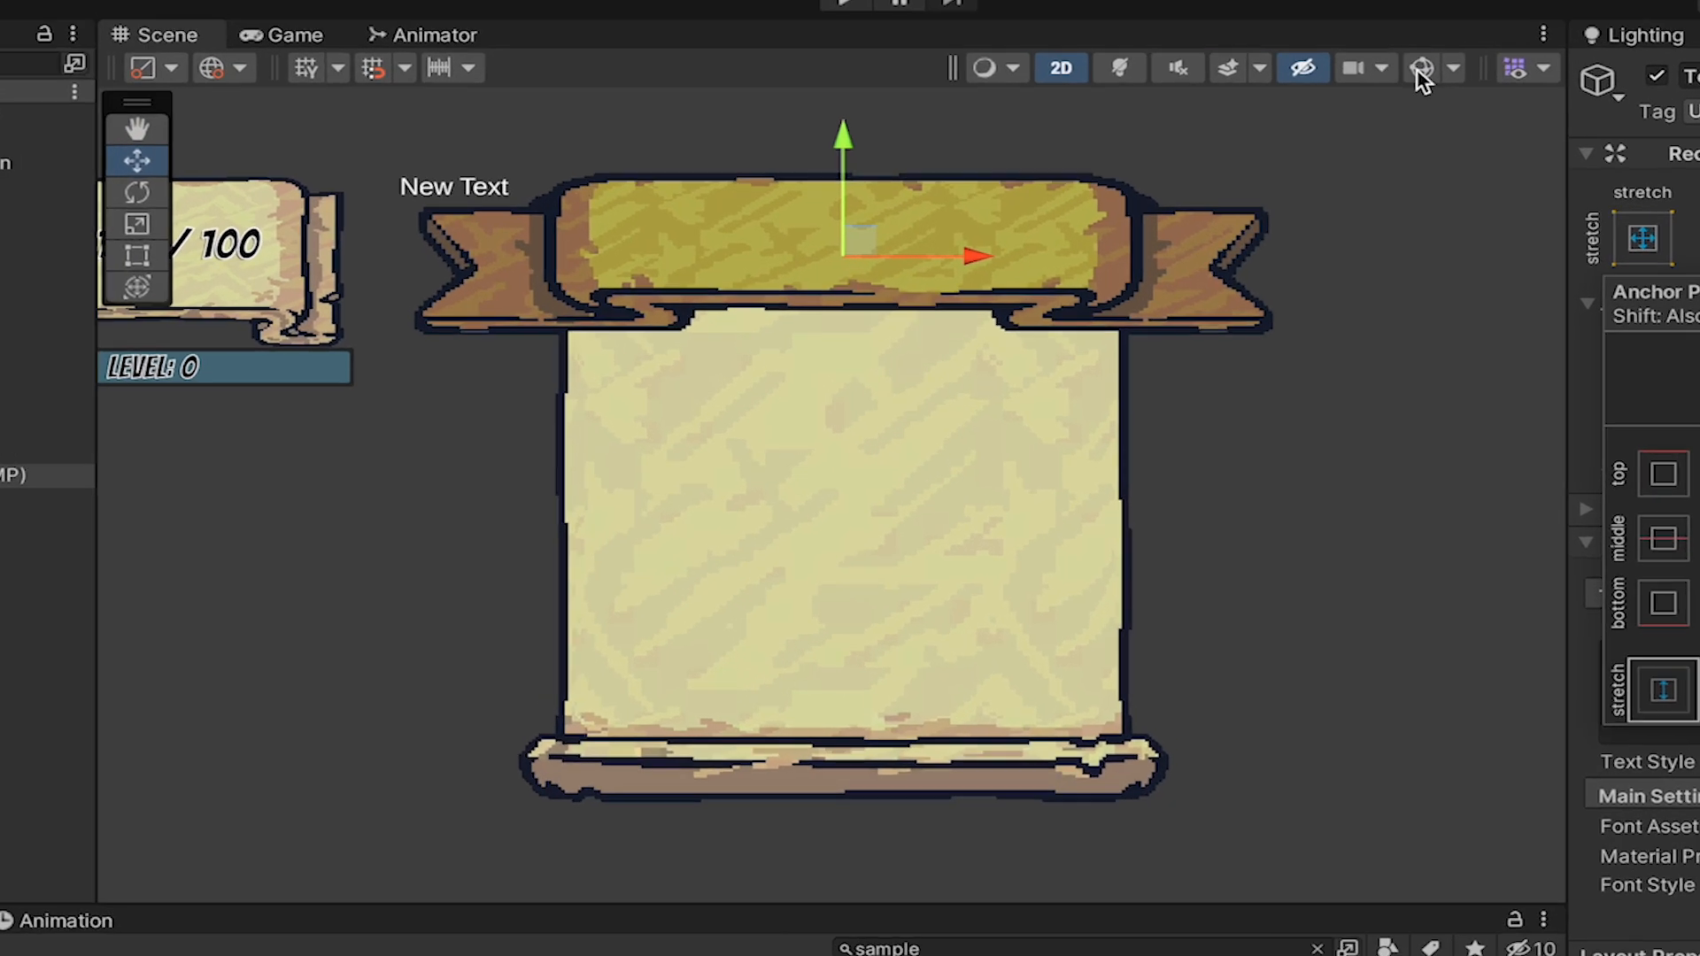
left_click(1221, 122)
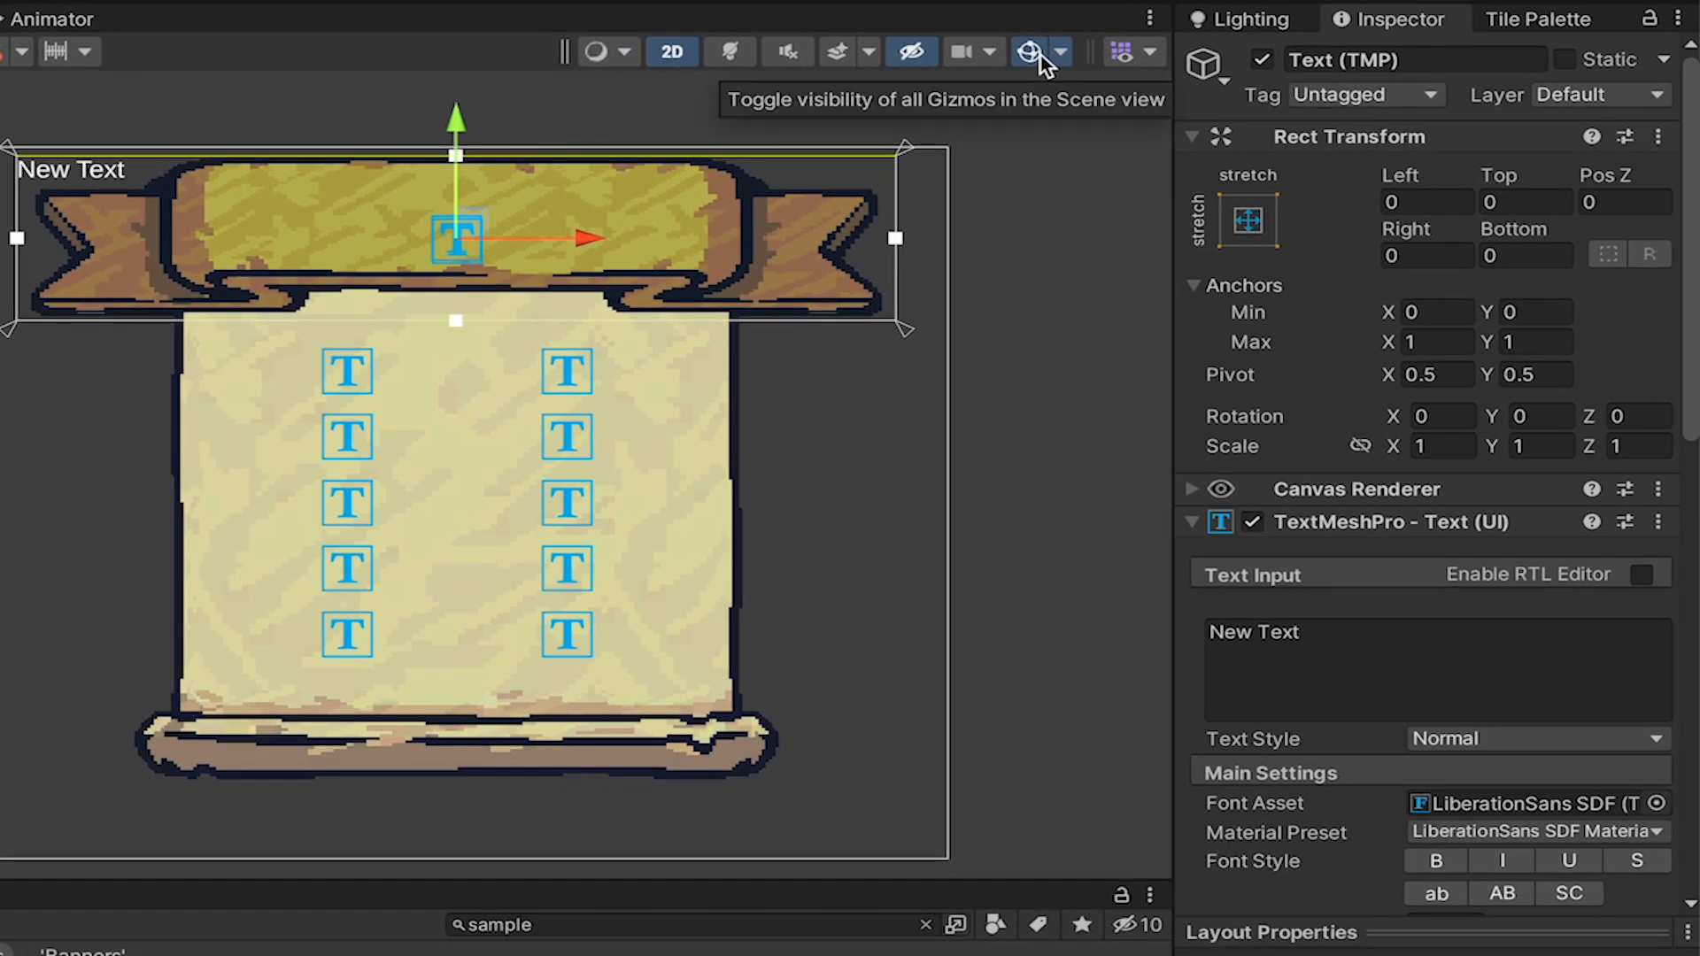
Rename the new text object as SkillsTitle and set its text to "Skills Panel".
left_click(1371, 59)
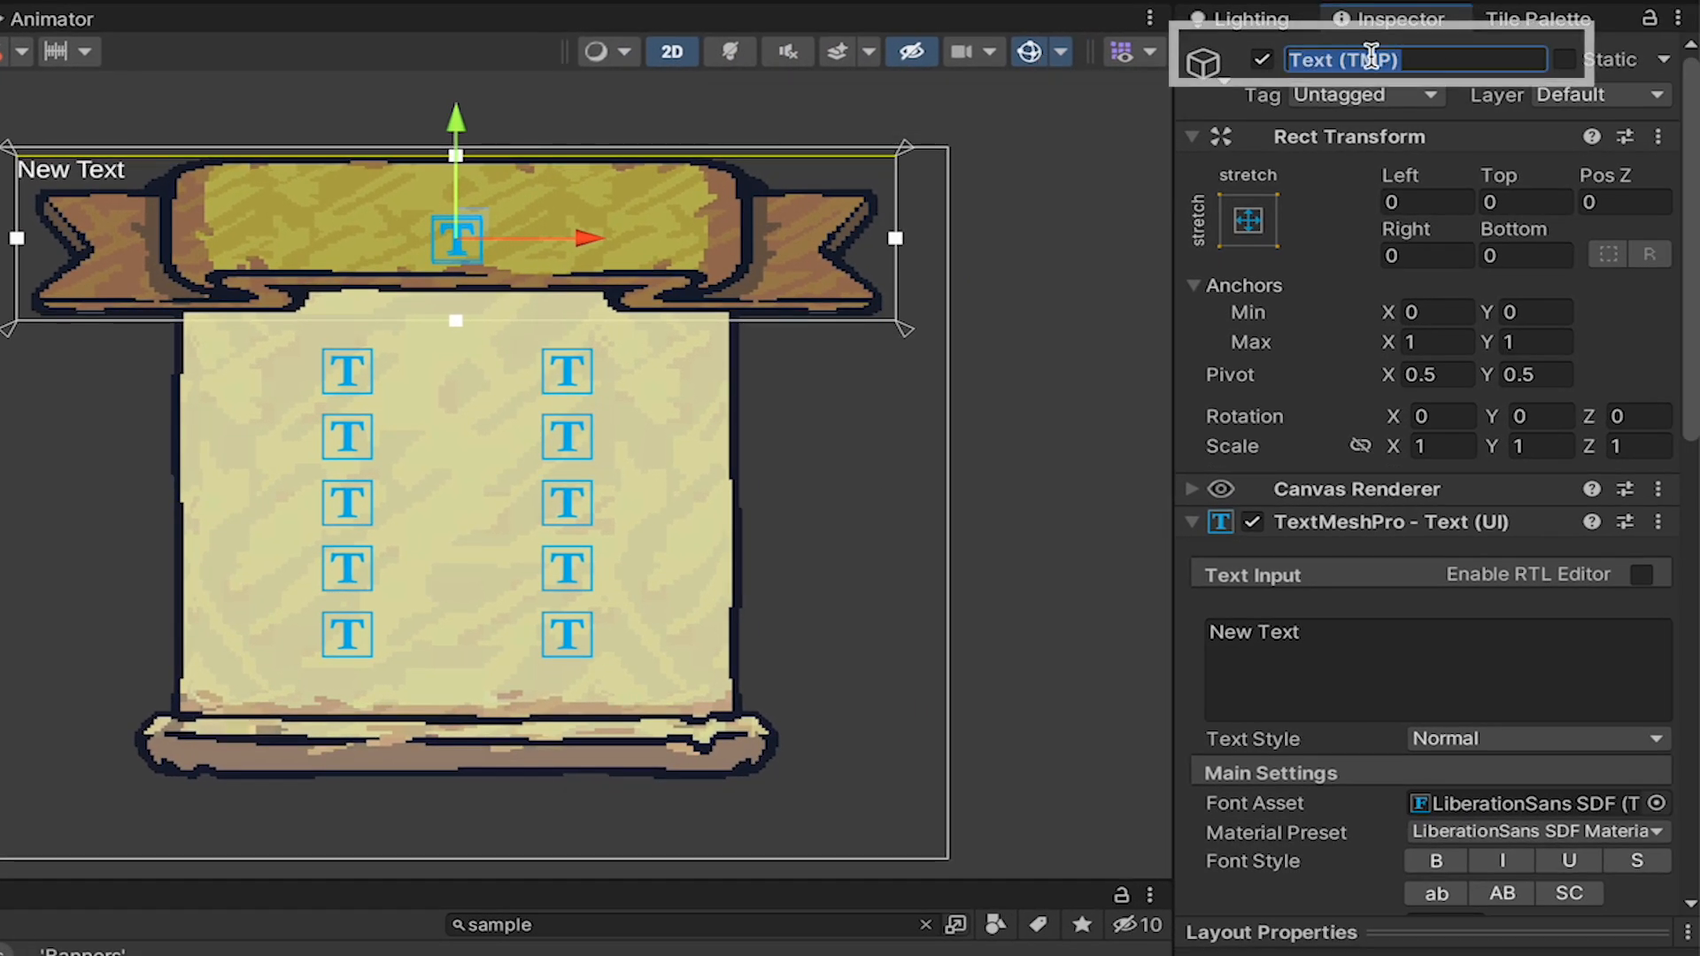
type("SkillsTitle")
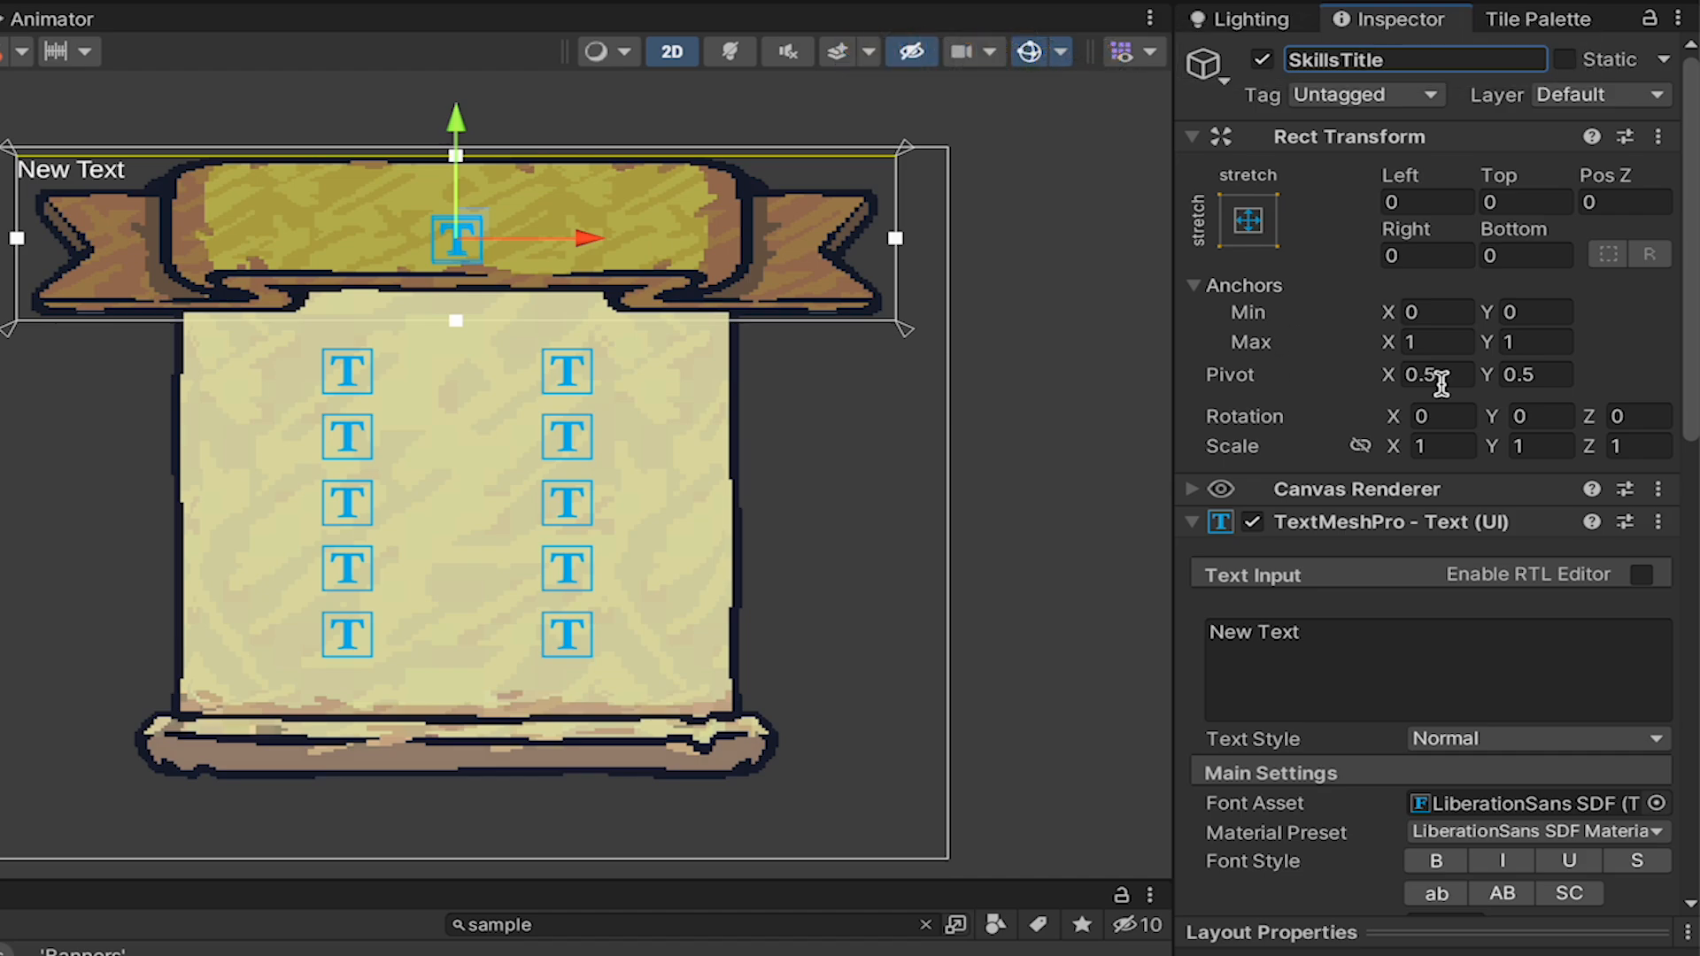
scroll(1432, 456, "down", 5)
left_click(1357, 281)
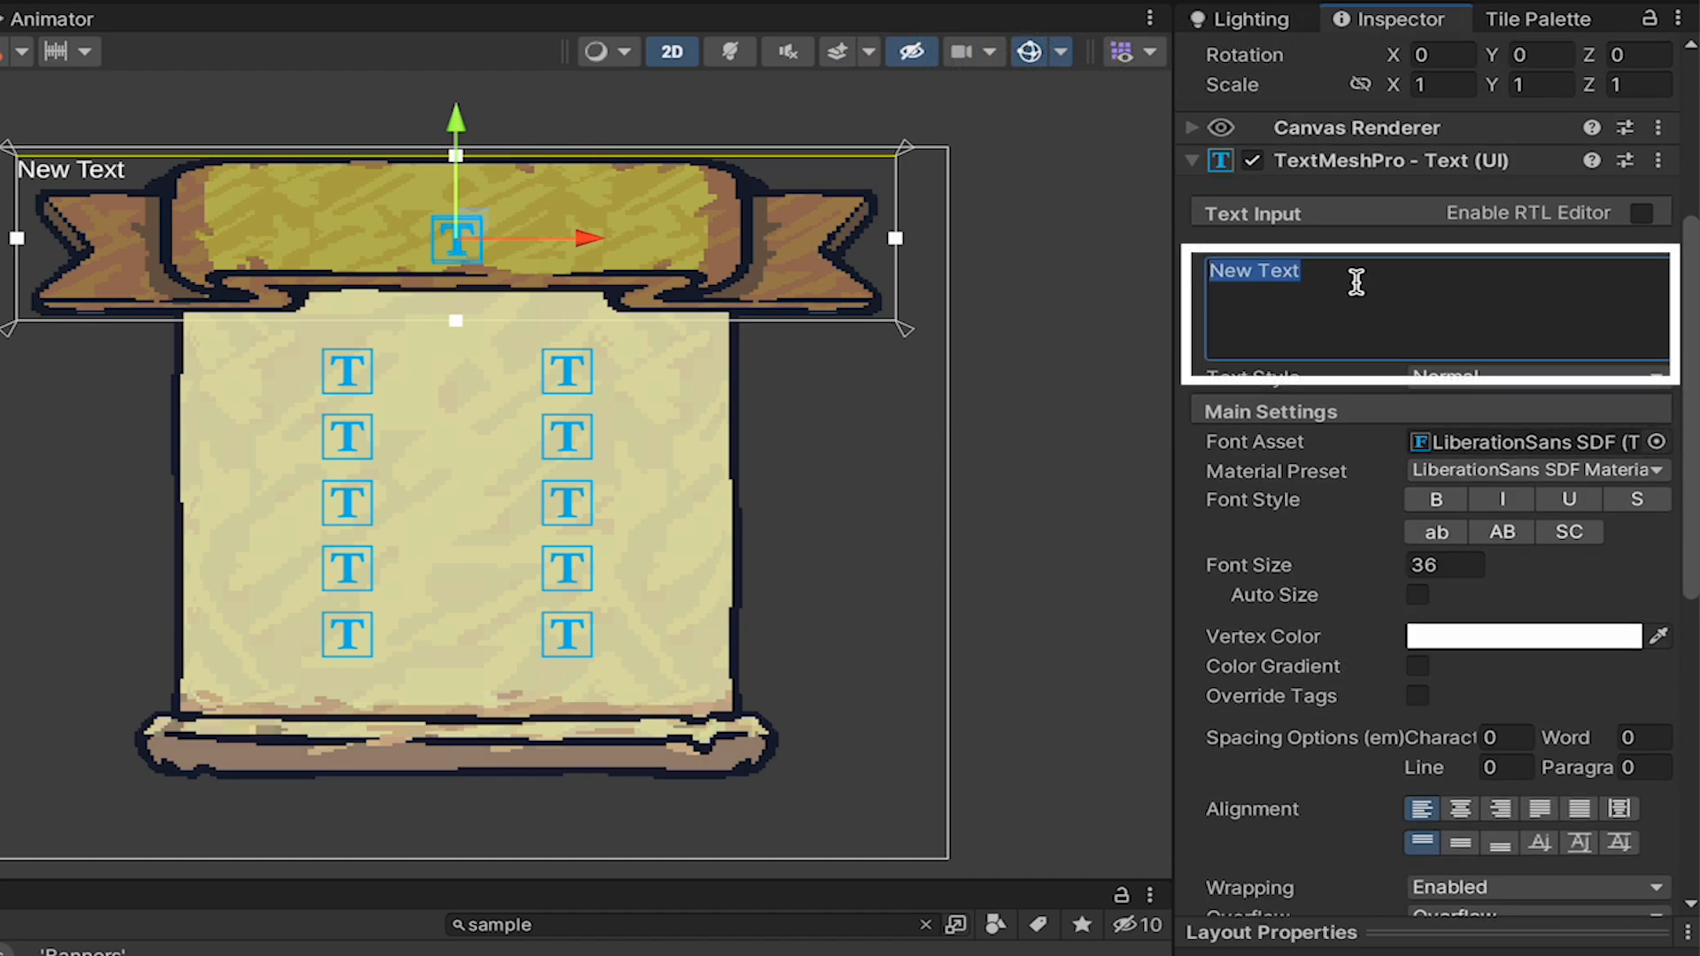
type("Skills Panel")
Style SkillsTitle with the Bangers SDF font, a black vertex color and font size 120.
left_click(1656, 442)
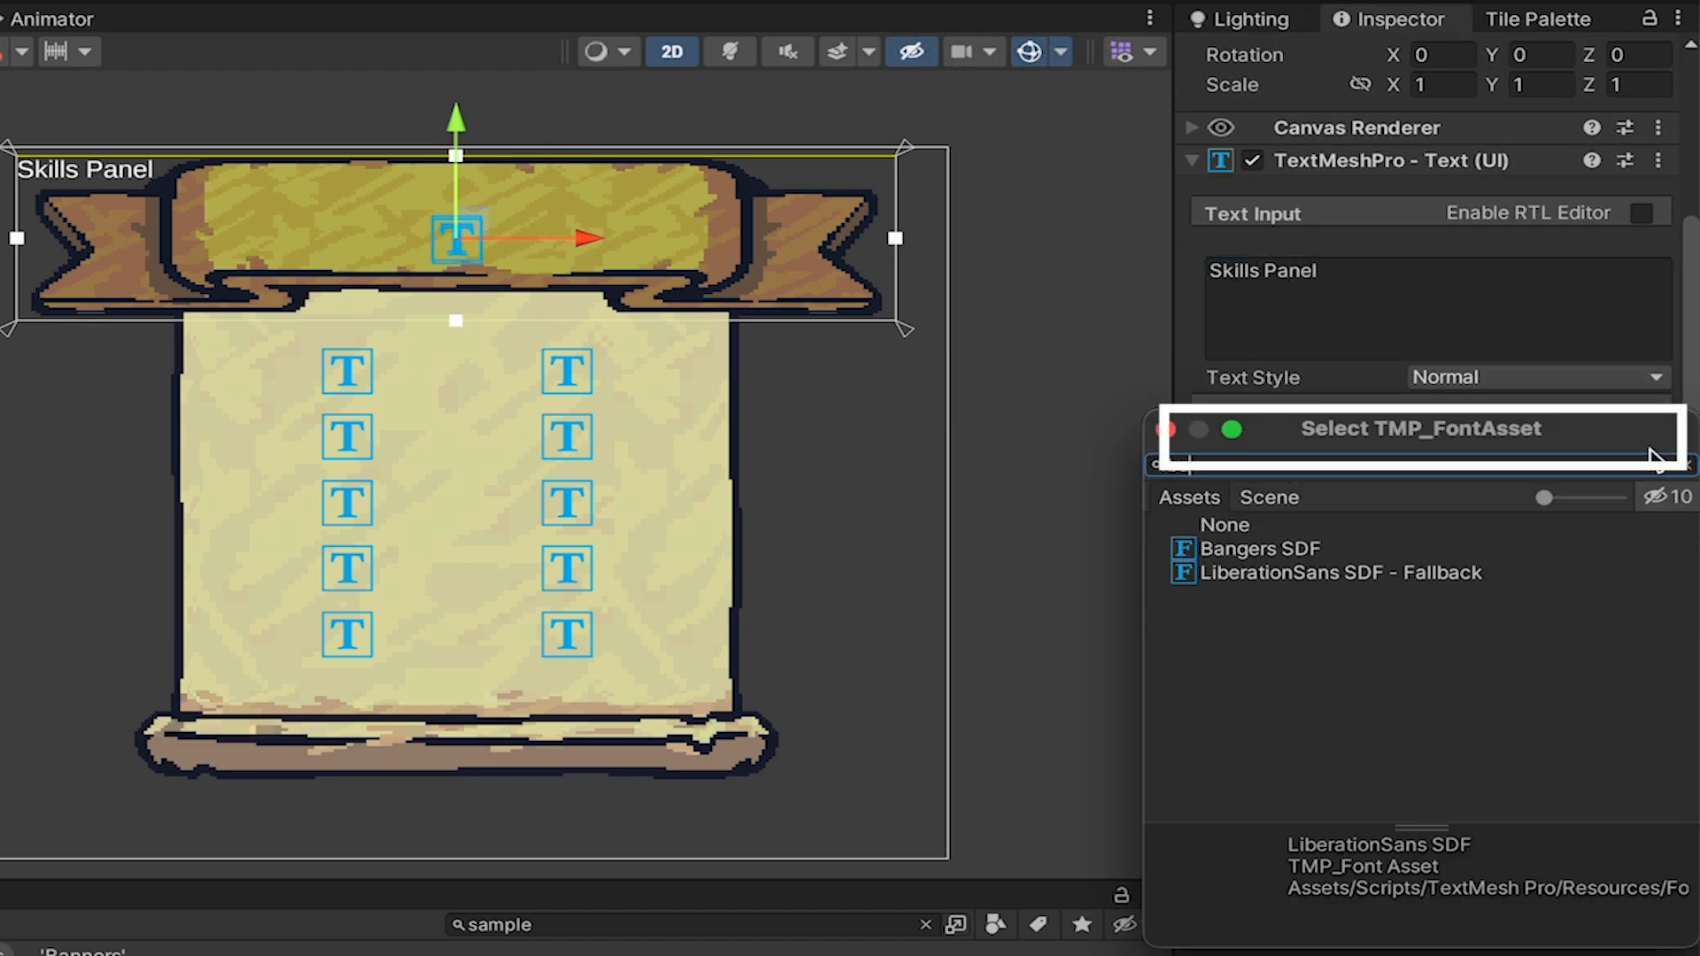
double_click(1284, 555)
scroll(1495, 444, "down", 1)
left_click(1486, 609)
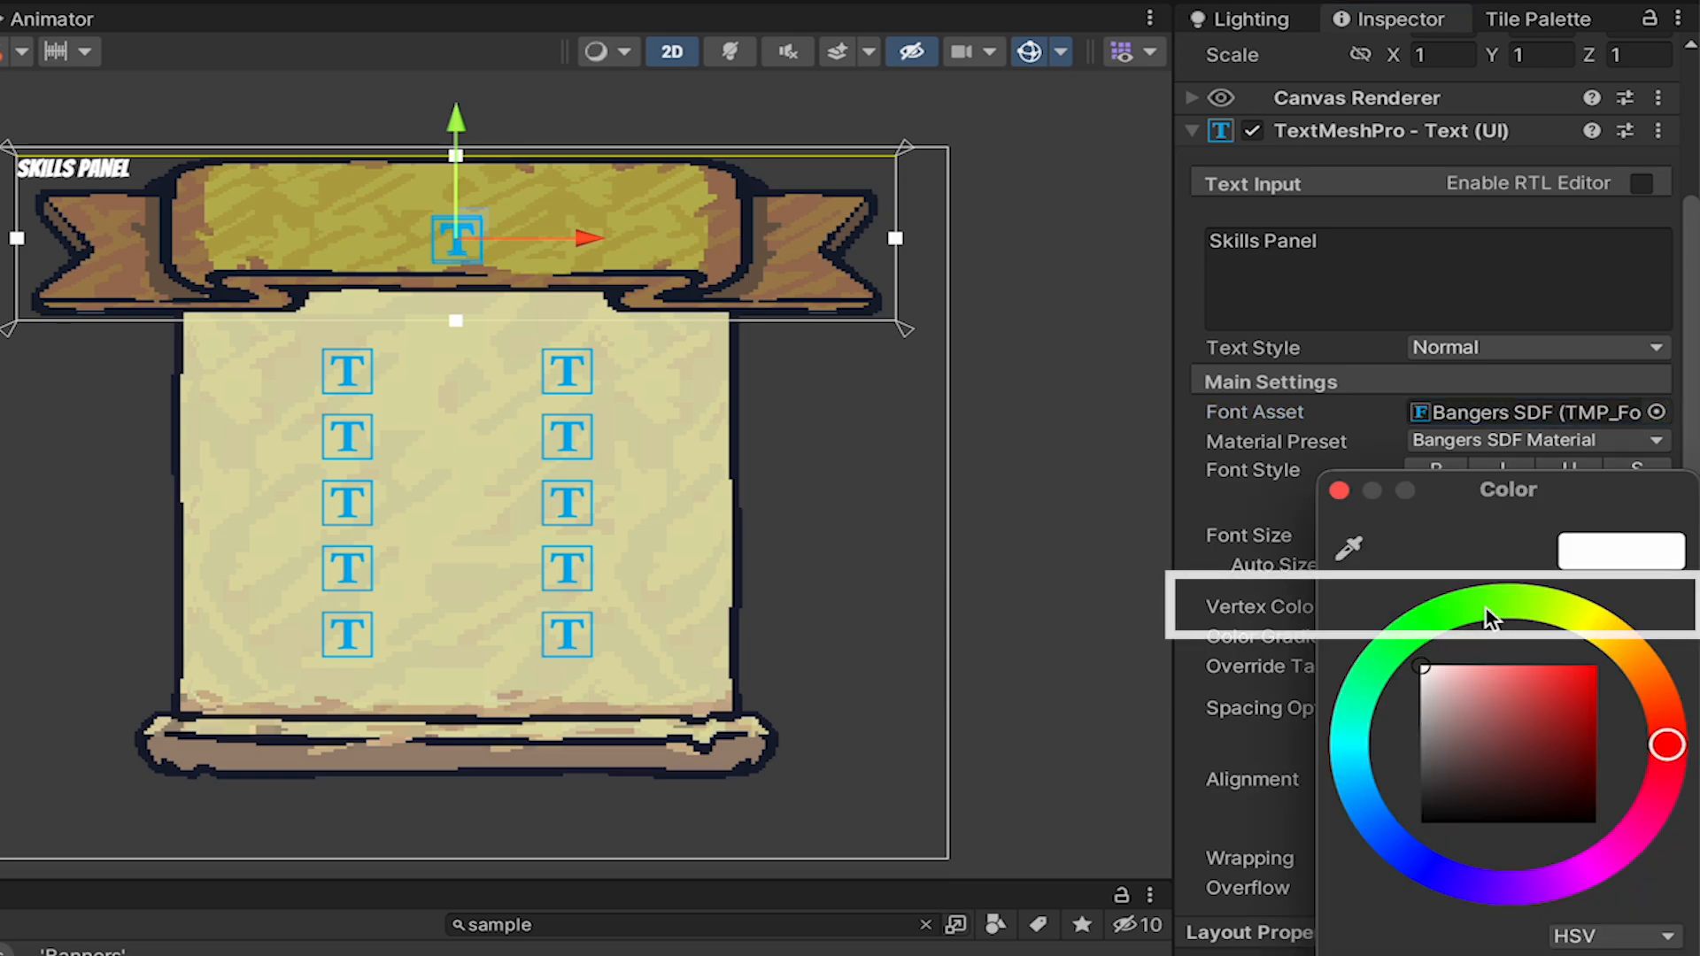
left_click(1339, 489)
double_click(1439, 535)
type("120")
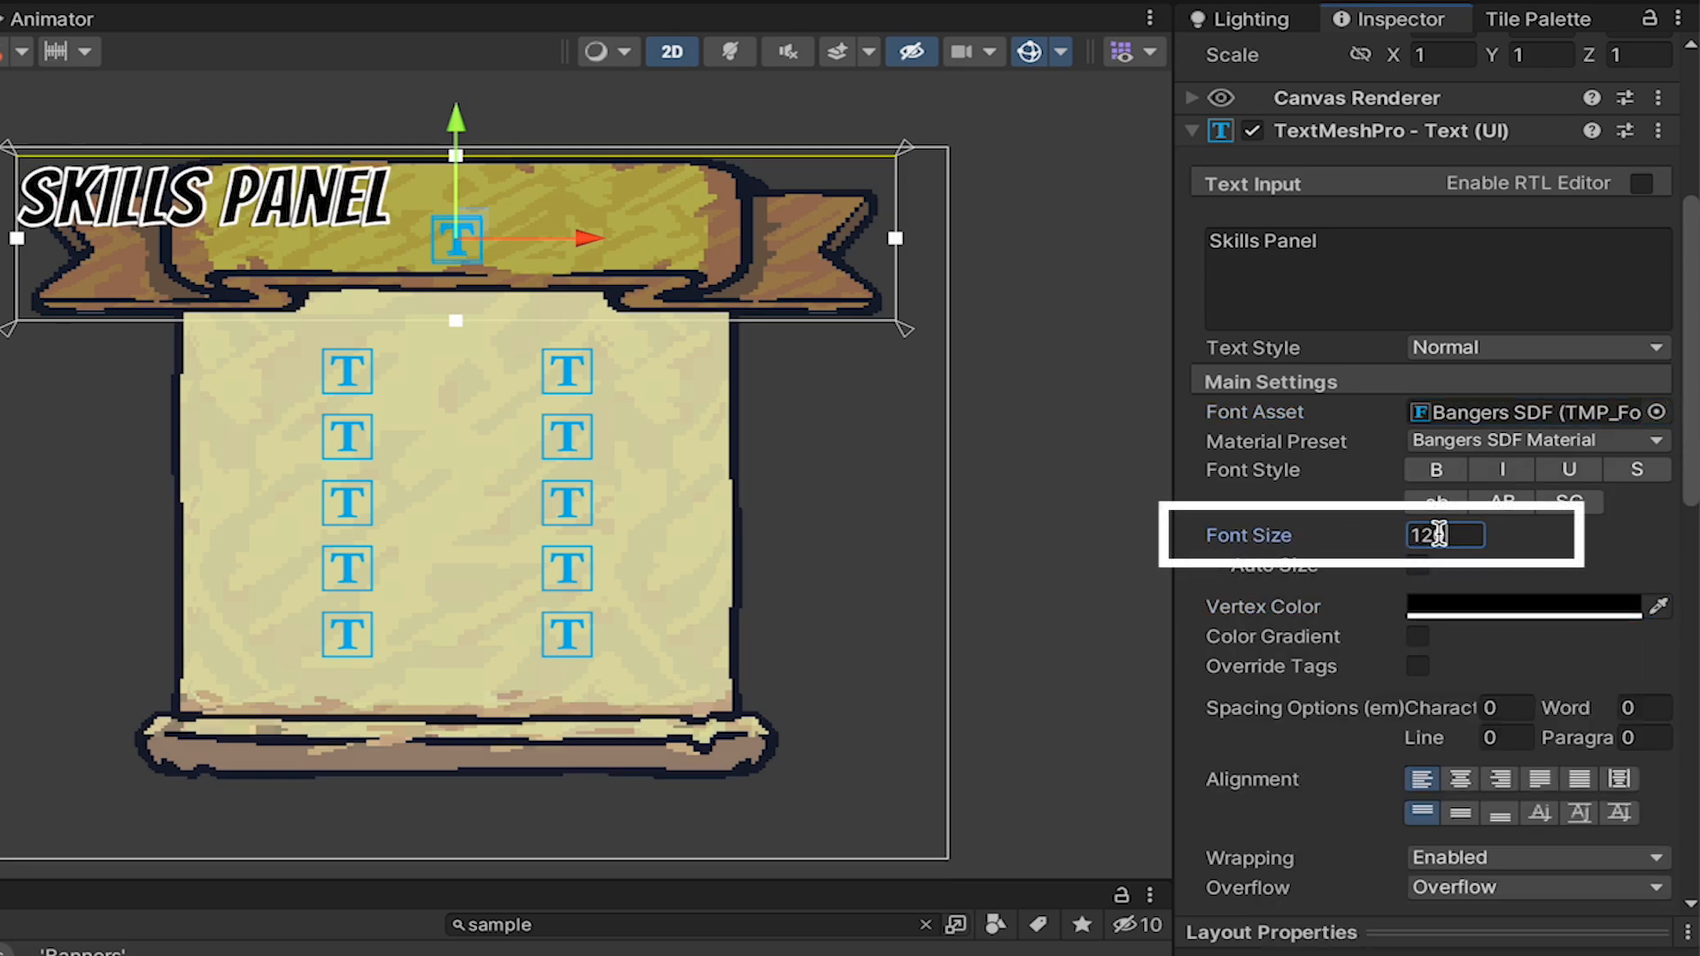
Center the SkillsTitle text horizontally and vertically, and raise its box's lower edge so the text sits centered on the ribbon's face.
scroll(1502, 624, "down", 4)
left_click(1460, 635)
left_click(1461, 669)
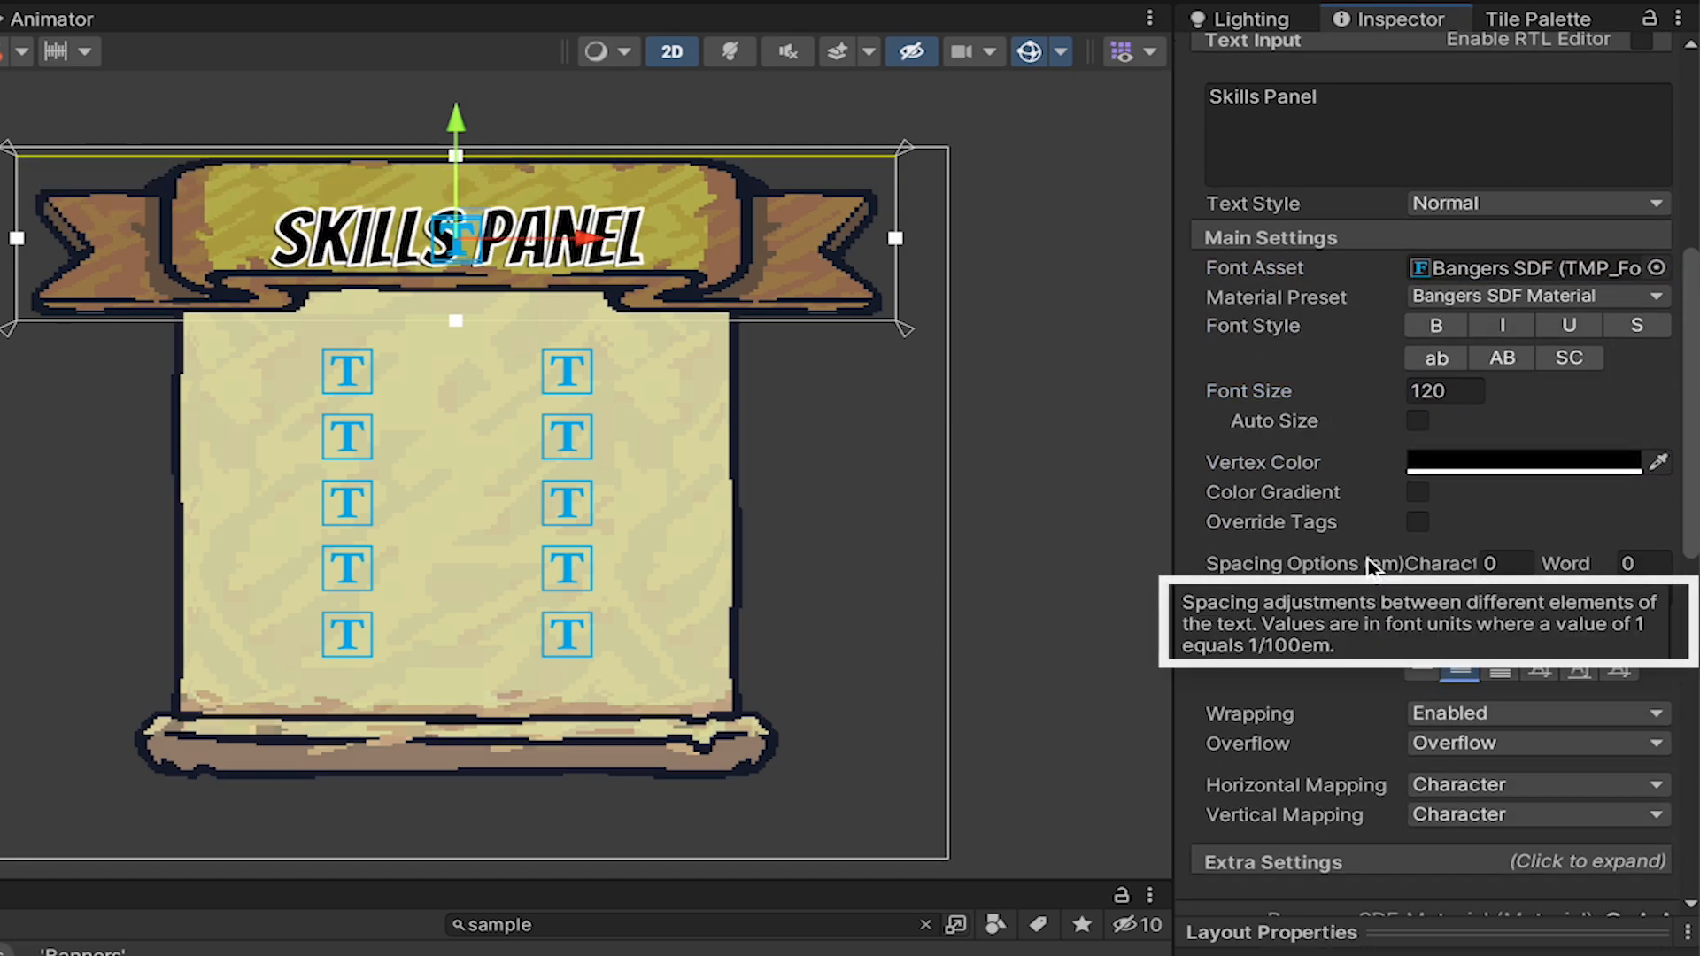
left_click_drag(455, 319, 450, 273)
Examine the Outline and Underlay settings of the title's font material.
scroll(1244, 453, "down", 10)
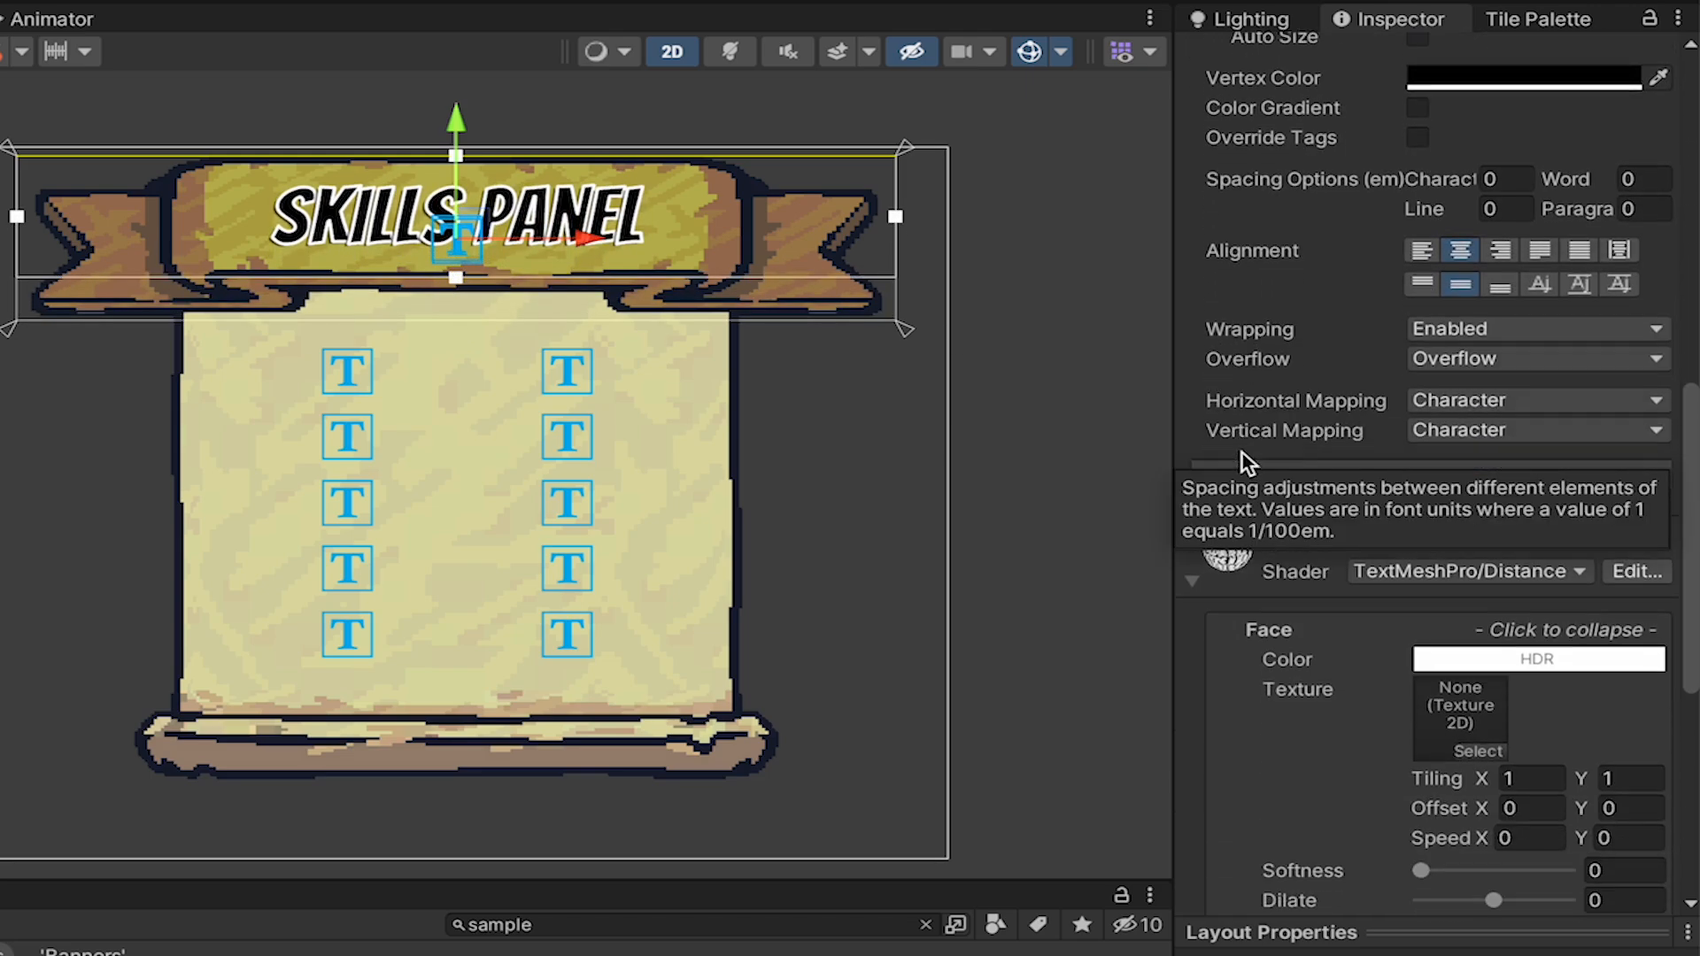
scroll(1527, 297, "down", 6)
scroll(1523, 290, "down", 7)
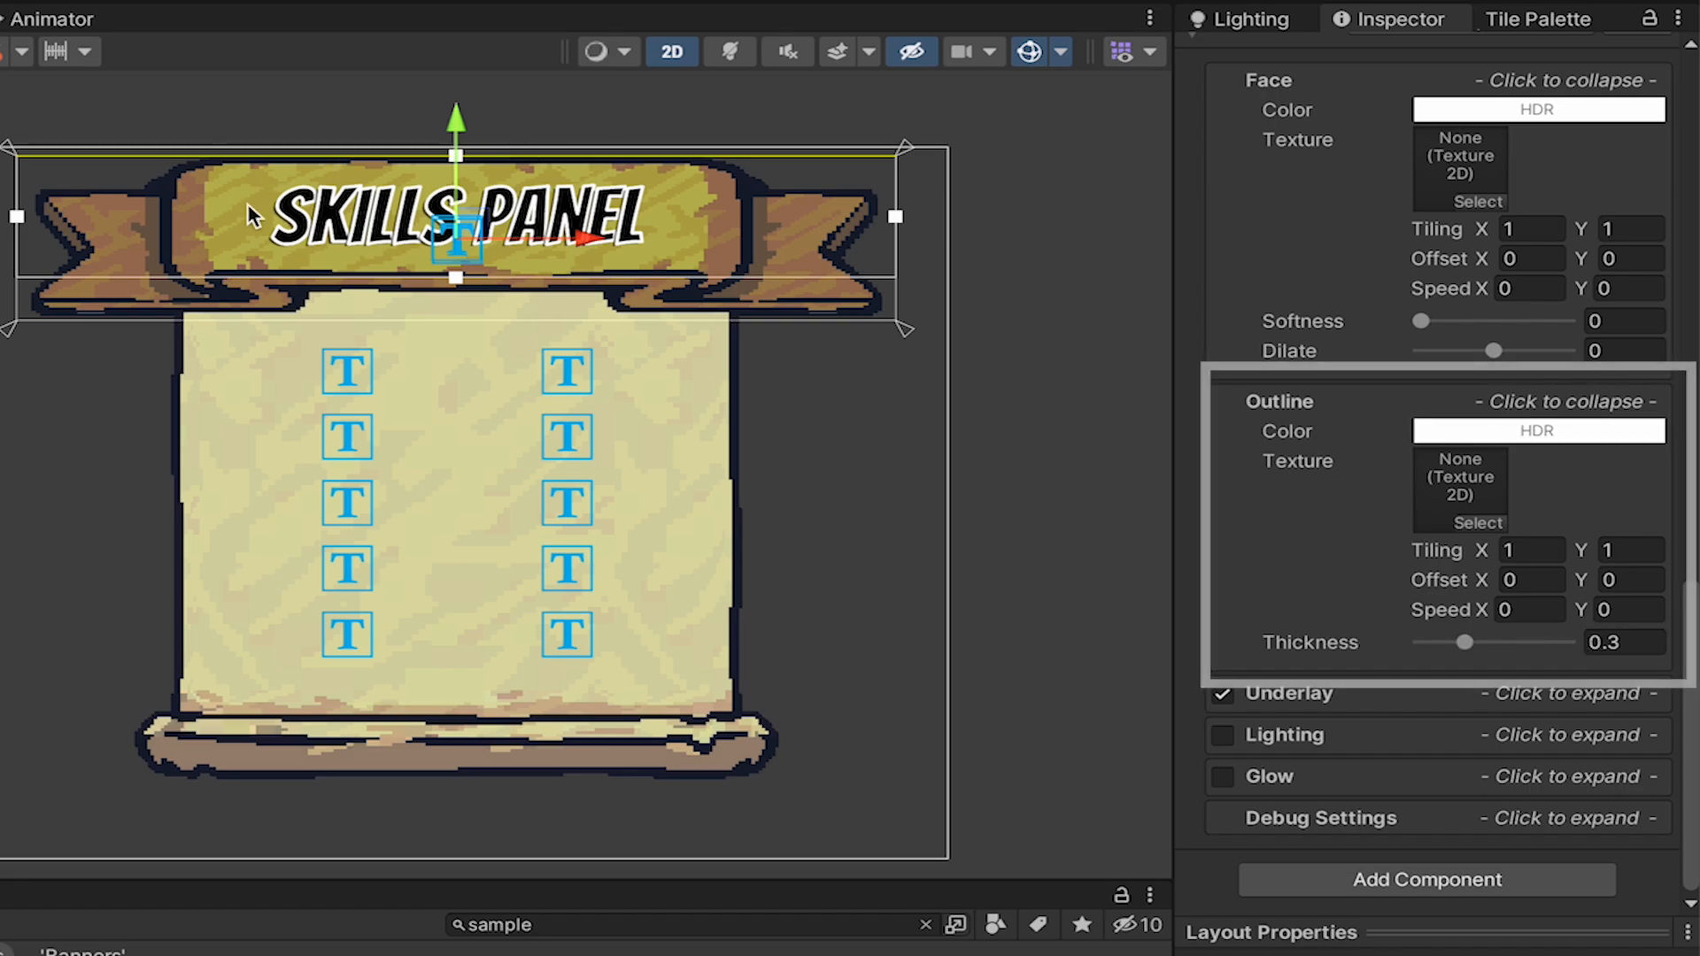
left_click(1544, 692)
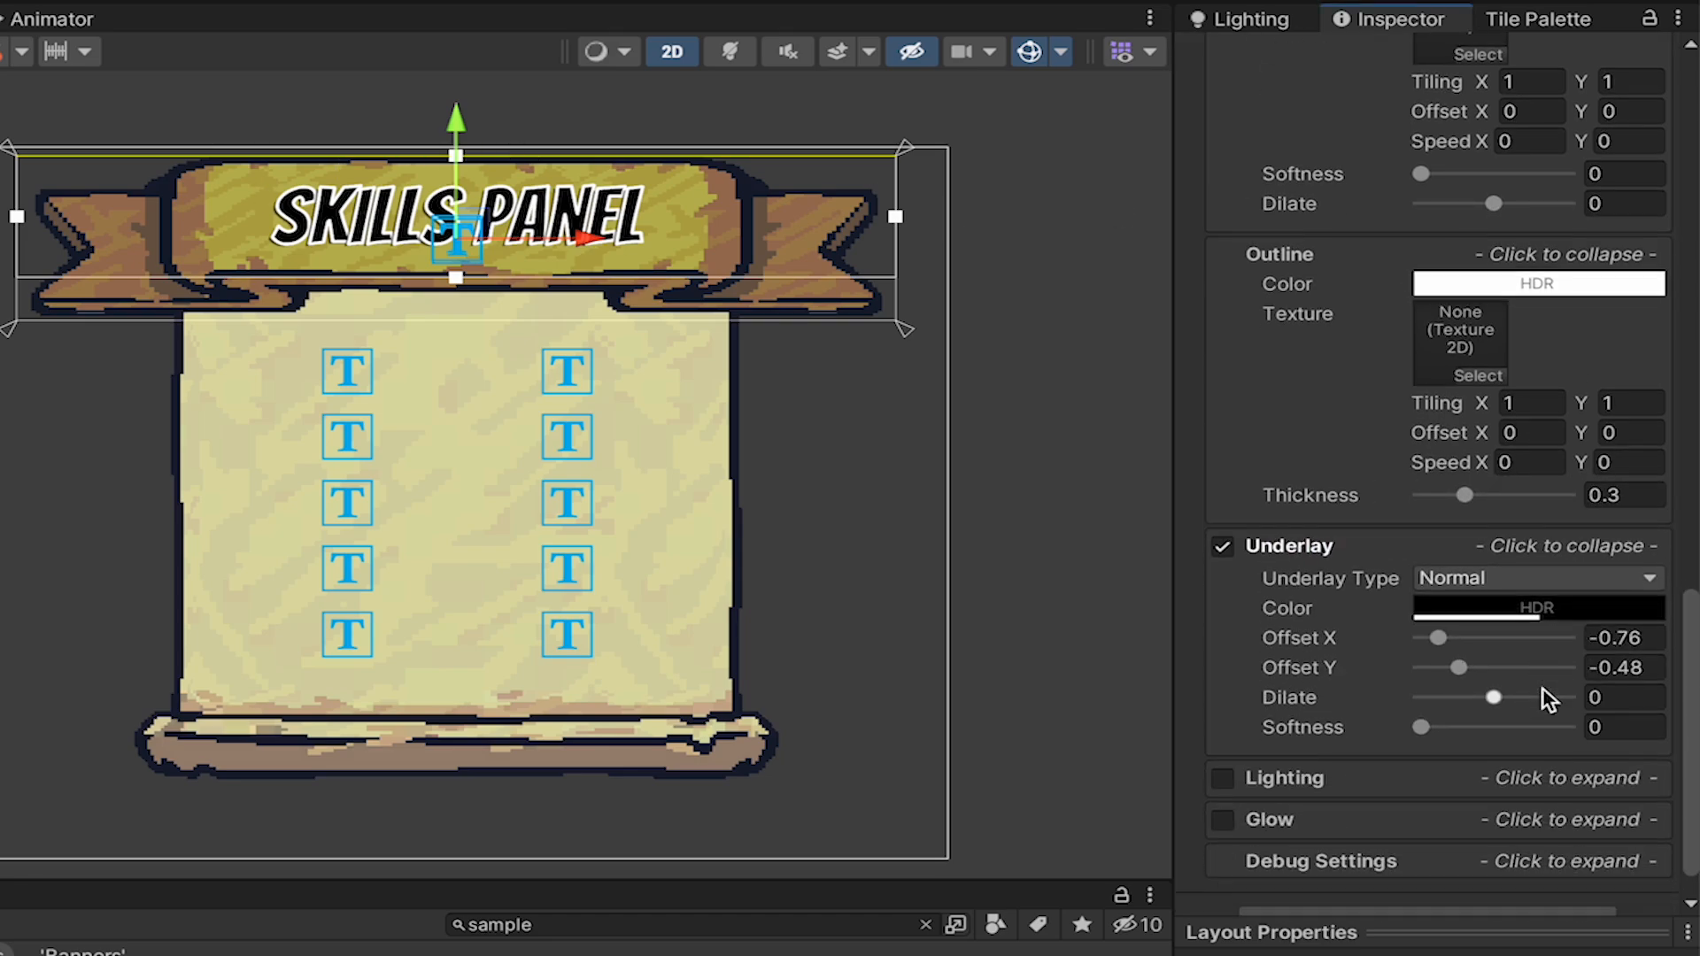
scroll(1544, 692, "down", 1)
scroll(321, 211, "up", 8)
scroll(320, 211, "down", 8)
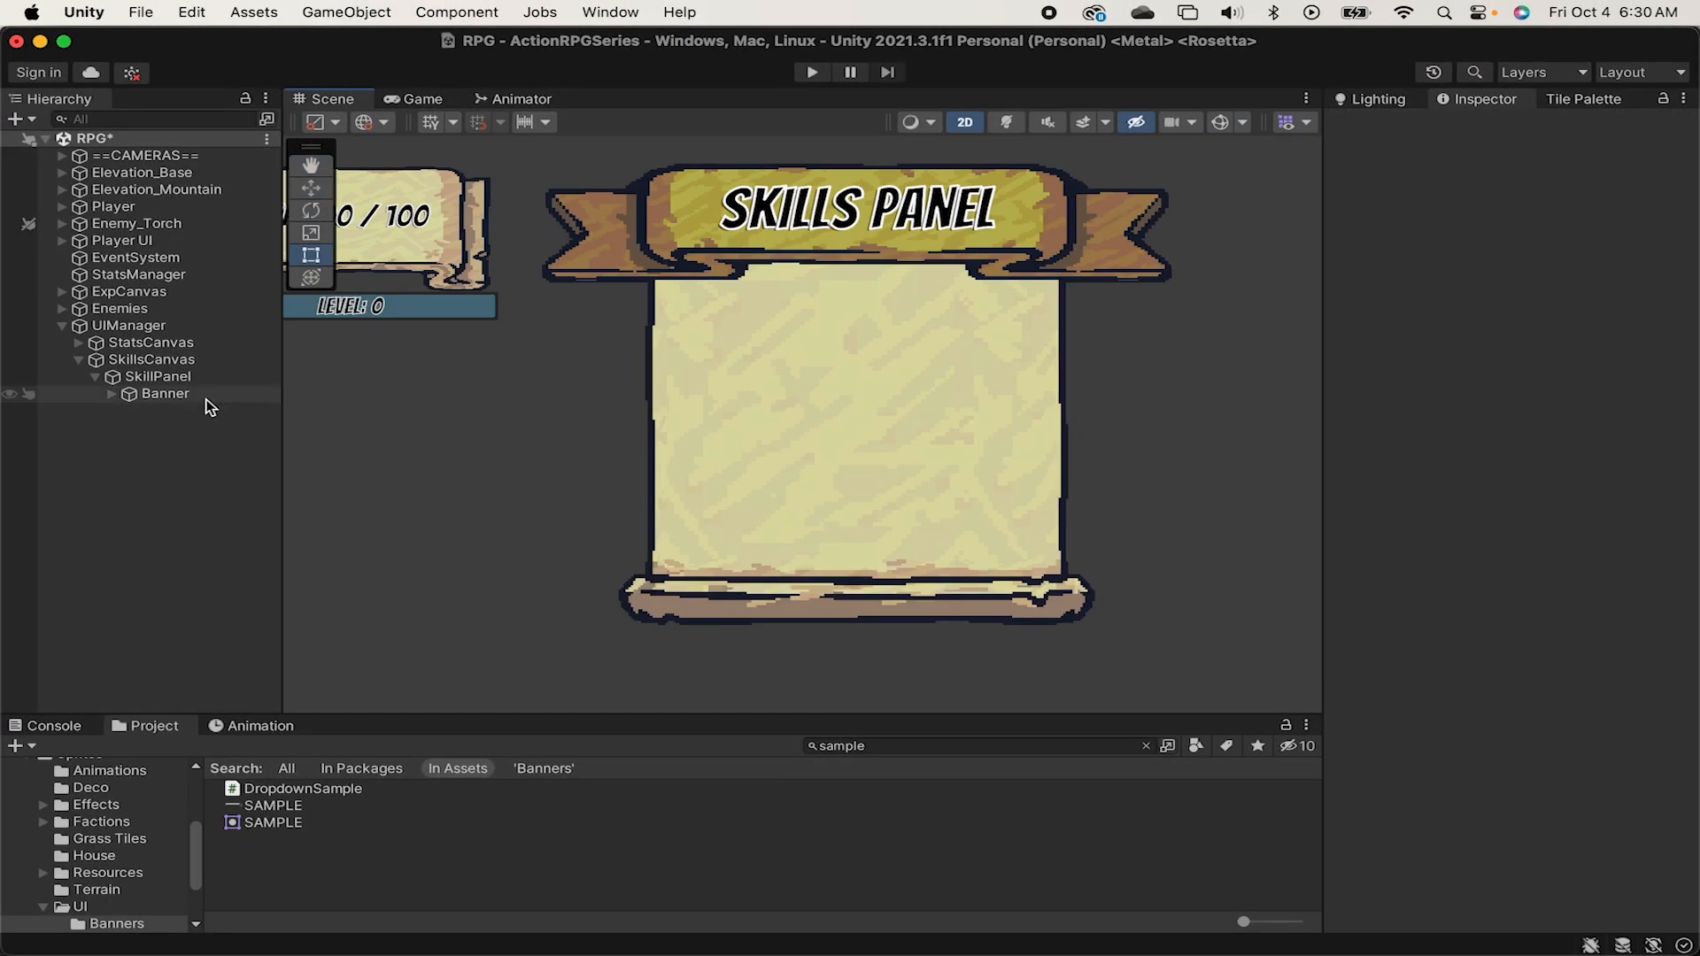
Create a UI image as a child of SkillPanel and name it CombatTree.
left_click(153, 378)
right_click(152, 378)
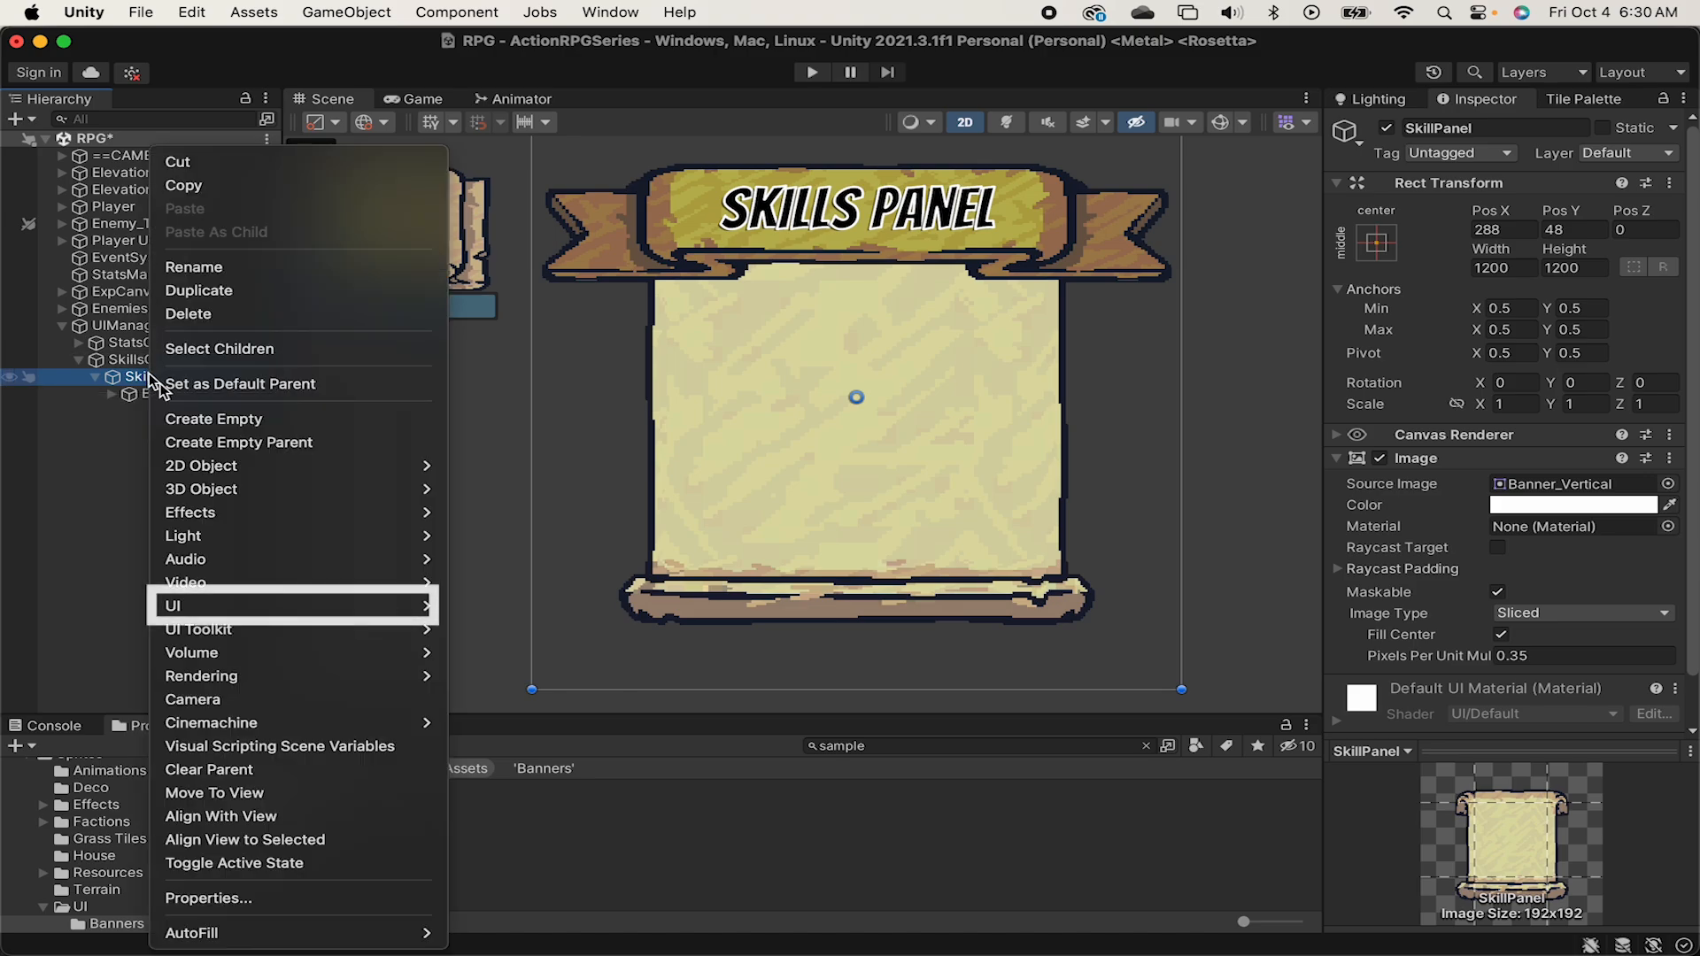
mouse_move(416, 606)
left_click(518, 591)
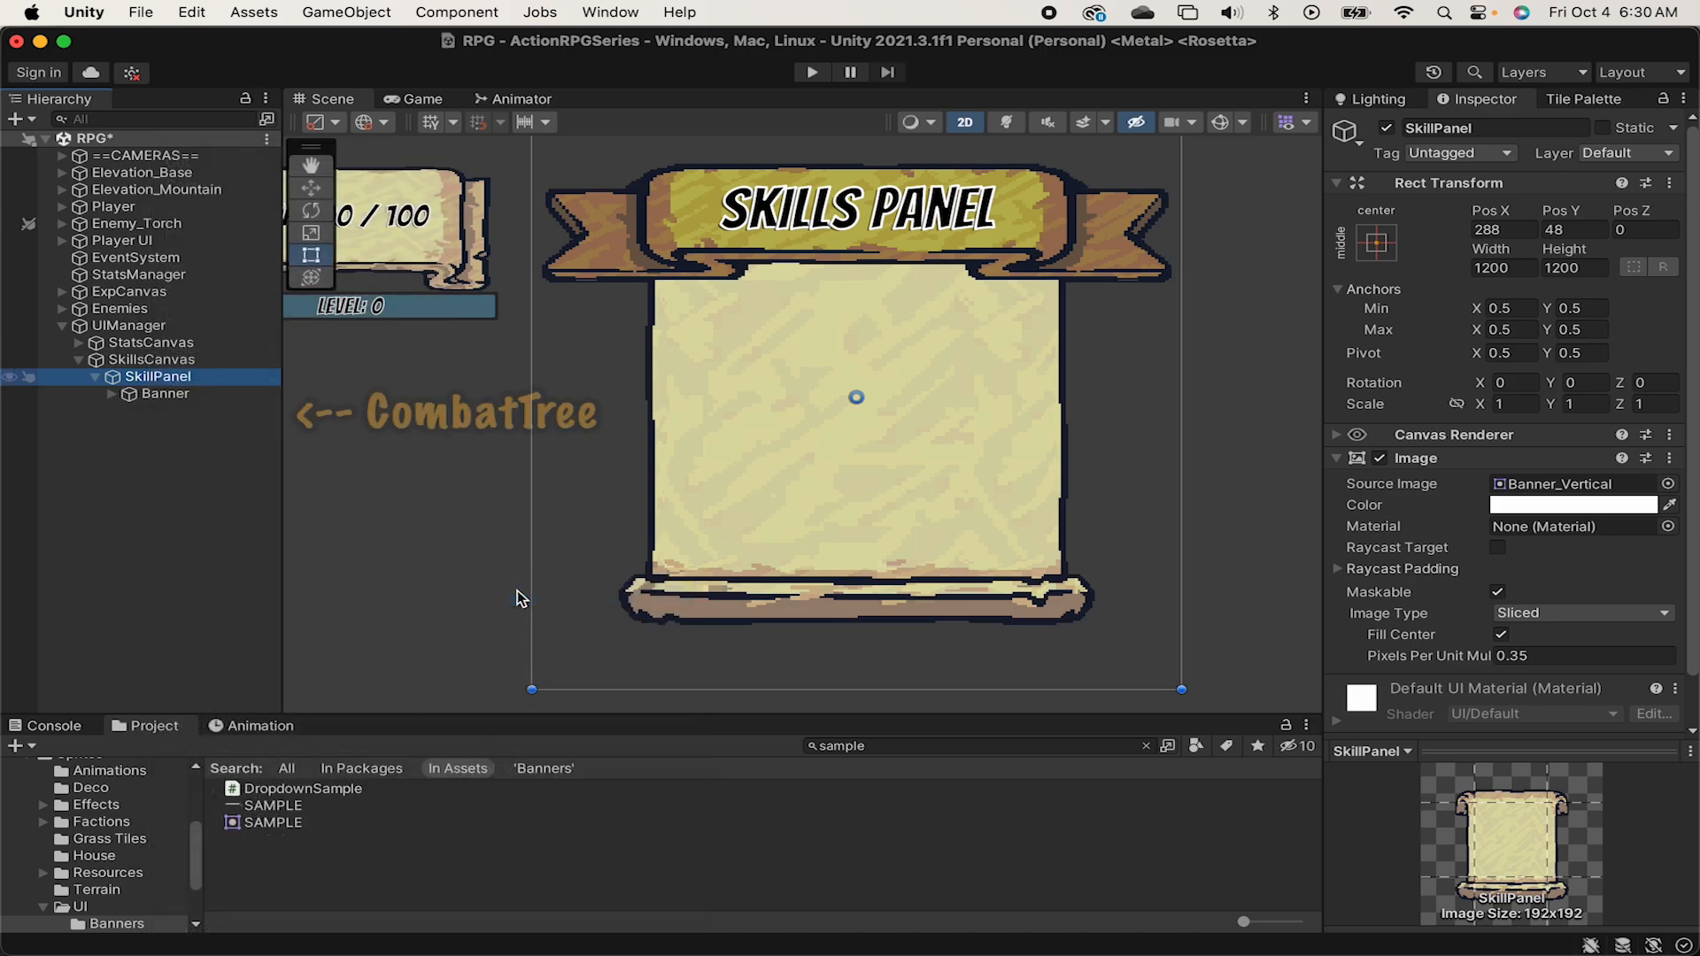
type("CombatTree")
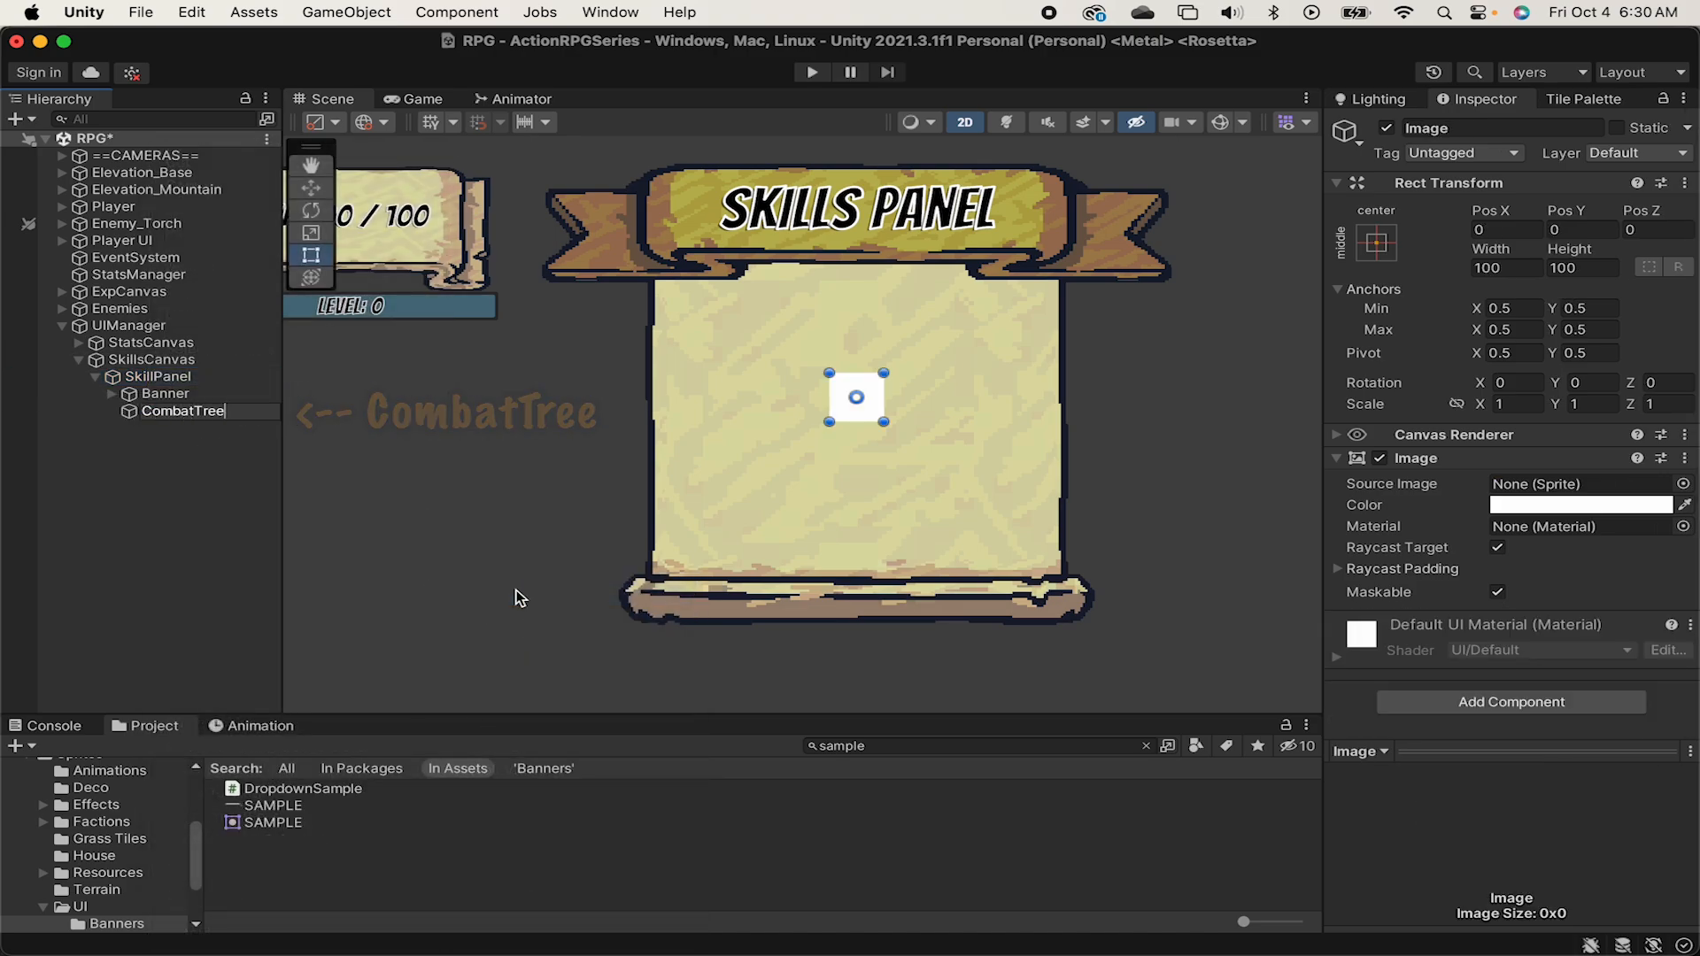
key("Return")
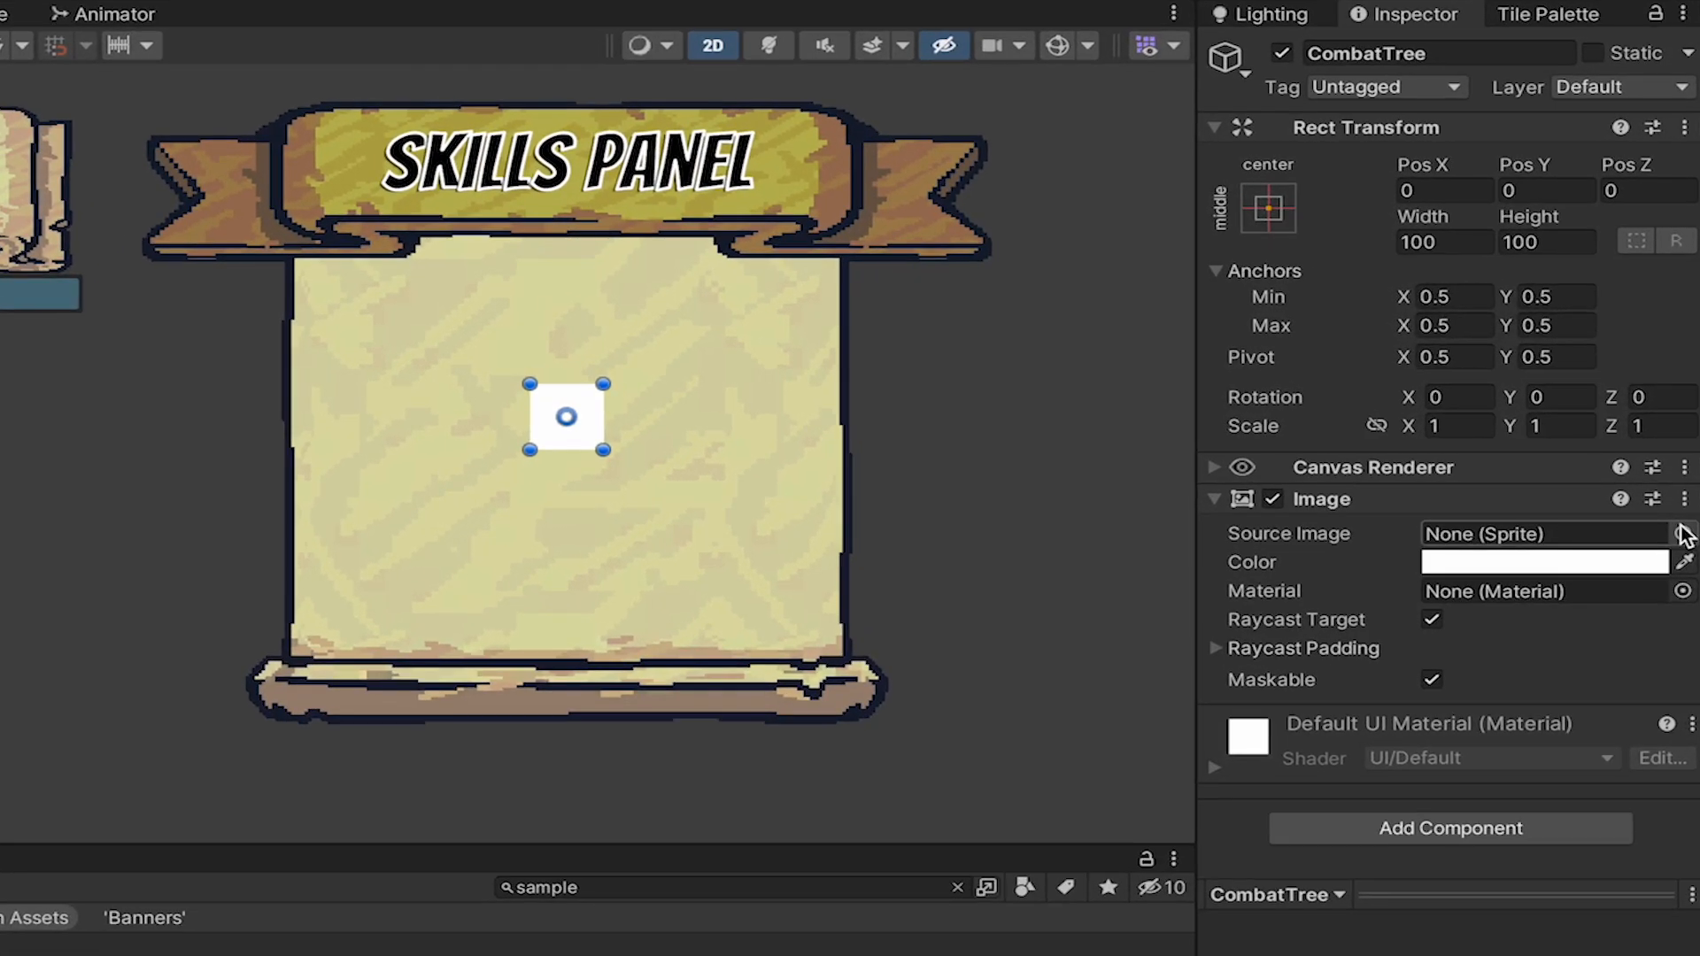
Assign the Carved_9Slides sprite as the source image of CombatTree.
left_click(1683, 484)
type("car")
key("Down")
key("Return")
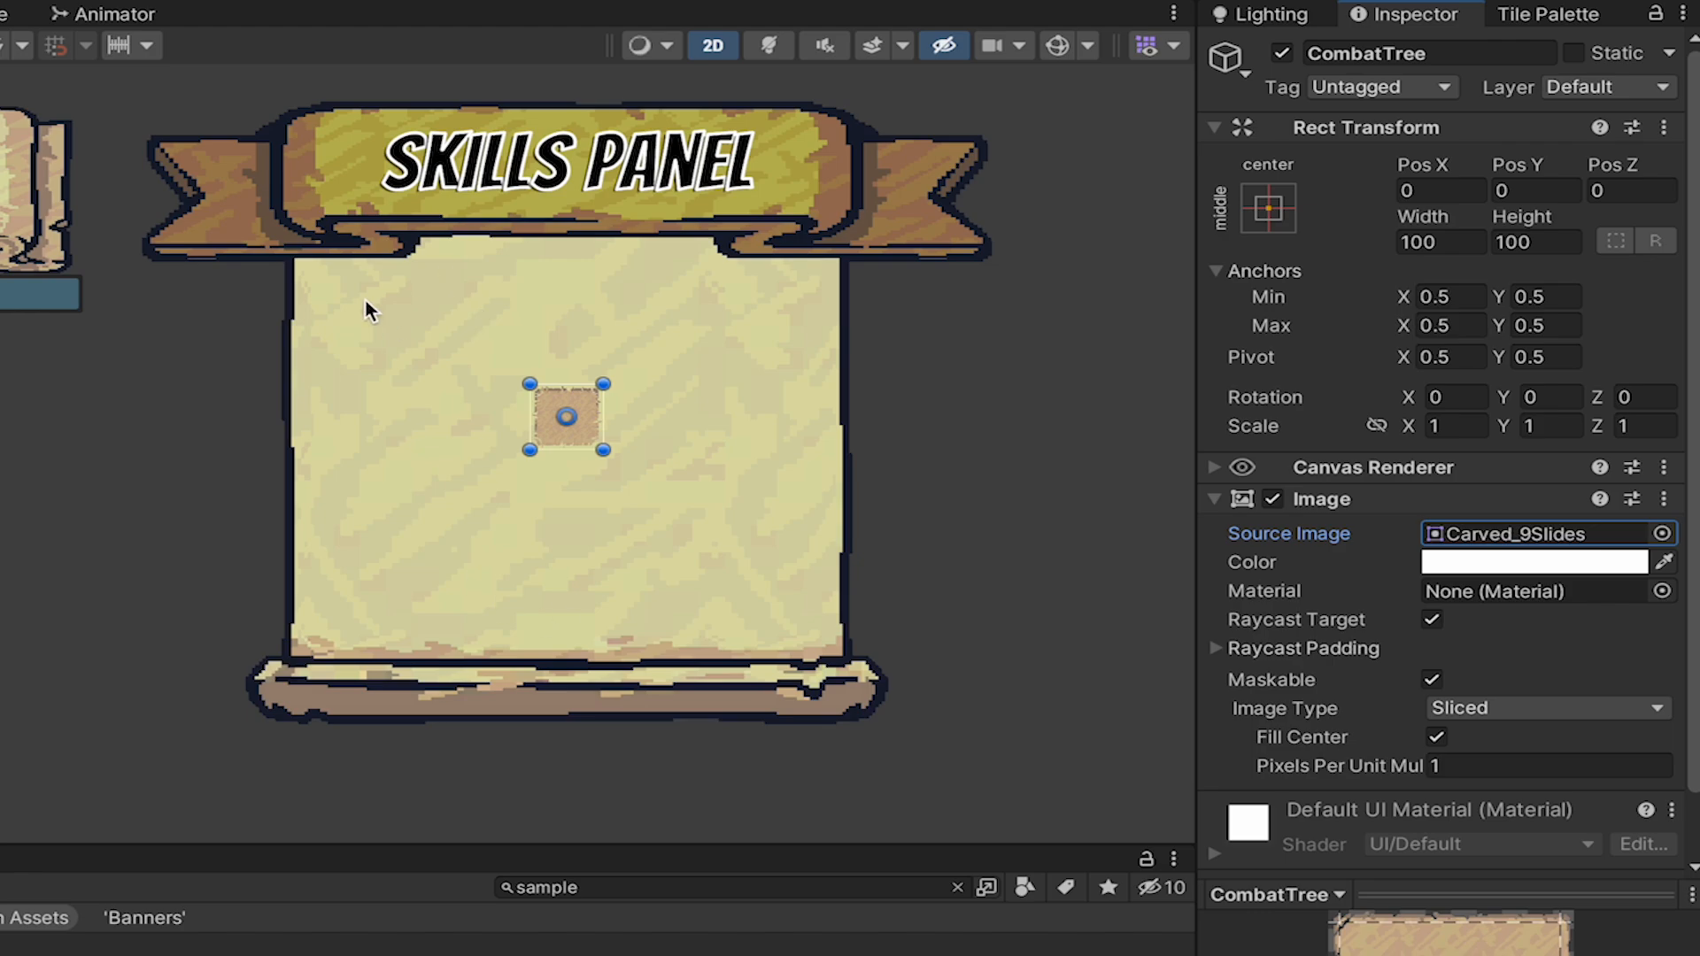
Size CombatTree 300 by 480 at about Pos X -166, Pos Y -72, and turn off its Raycast Target.
left_click(1461, 243)
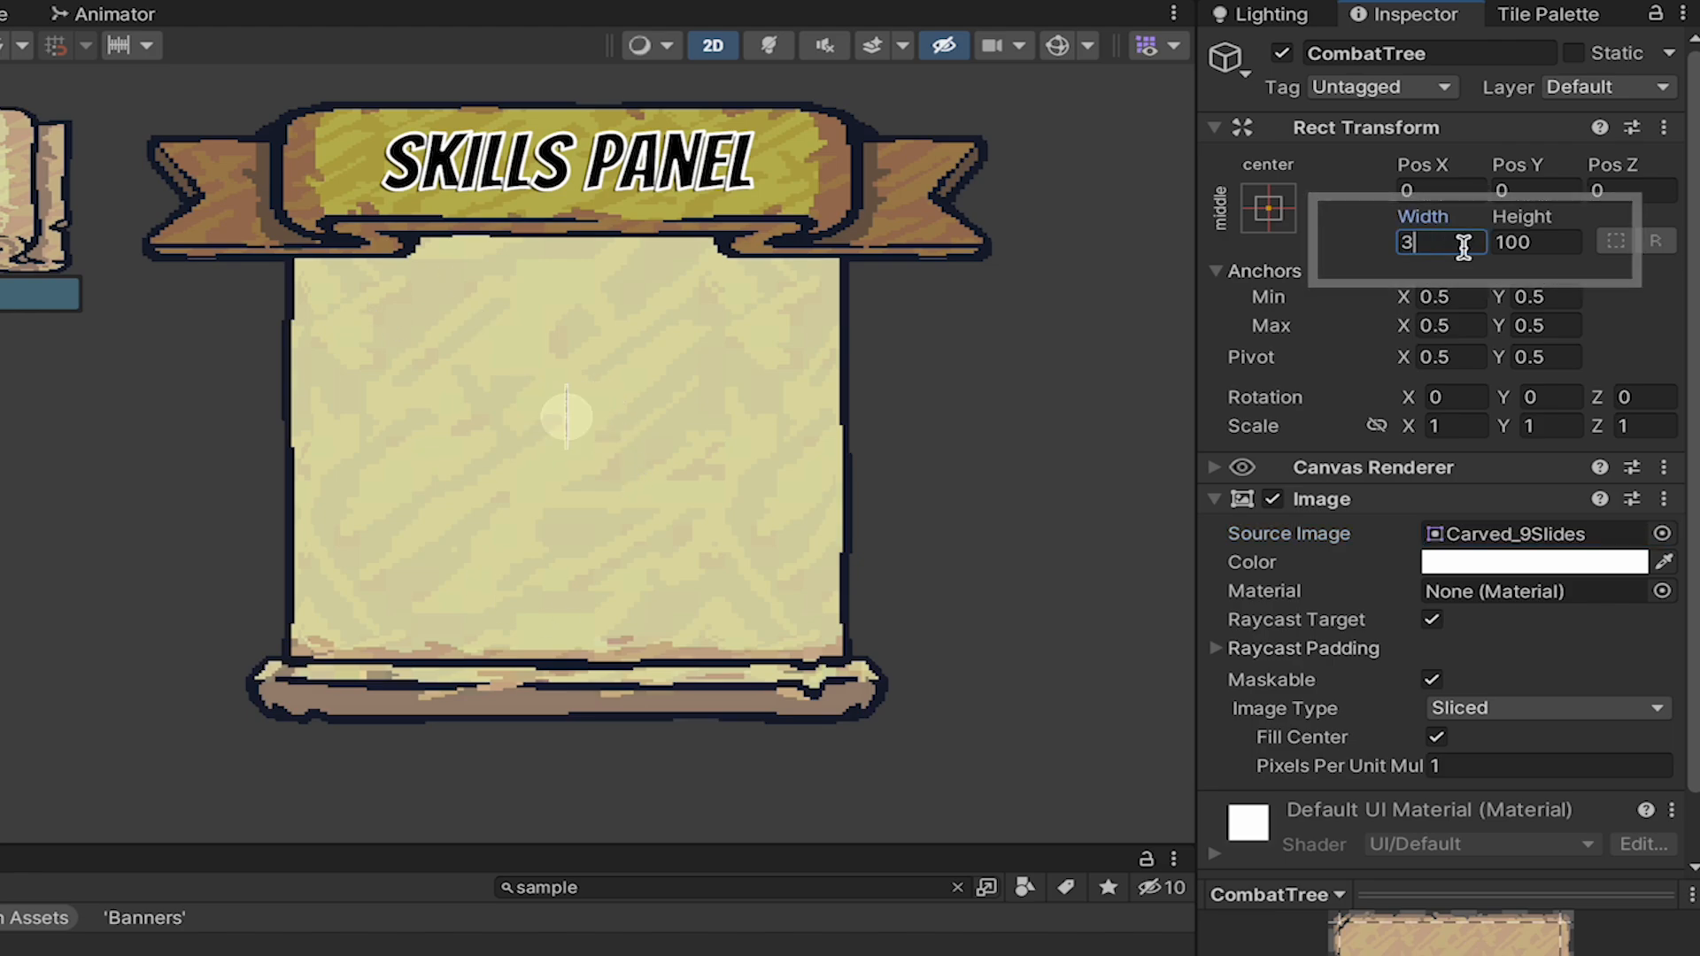
type("300")
key("Tab")
type("480")
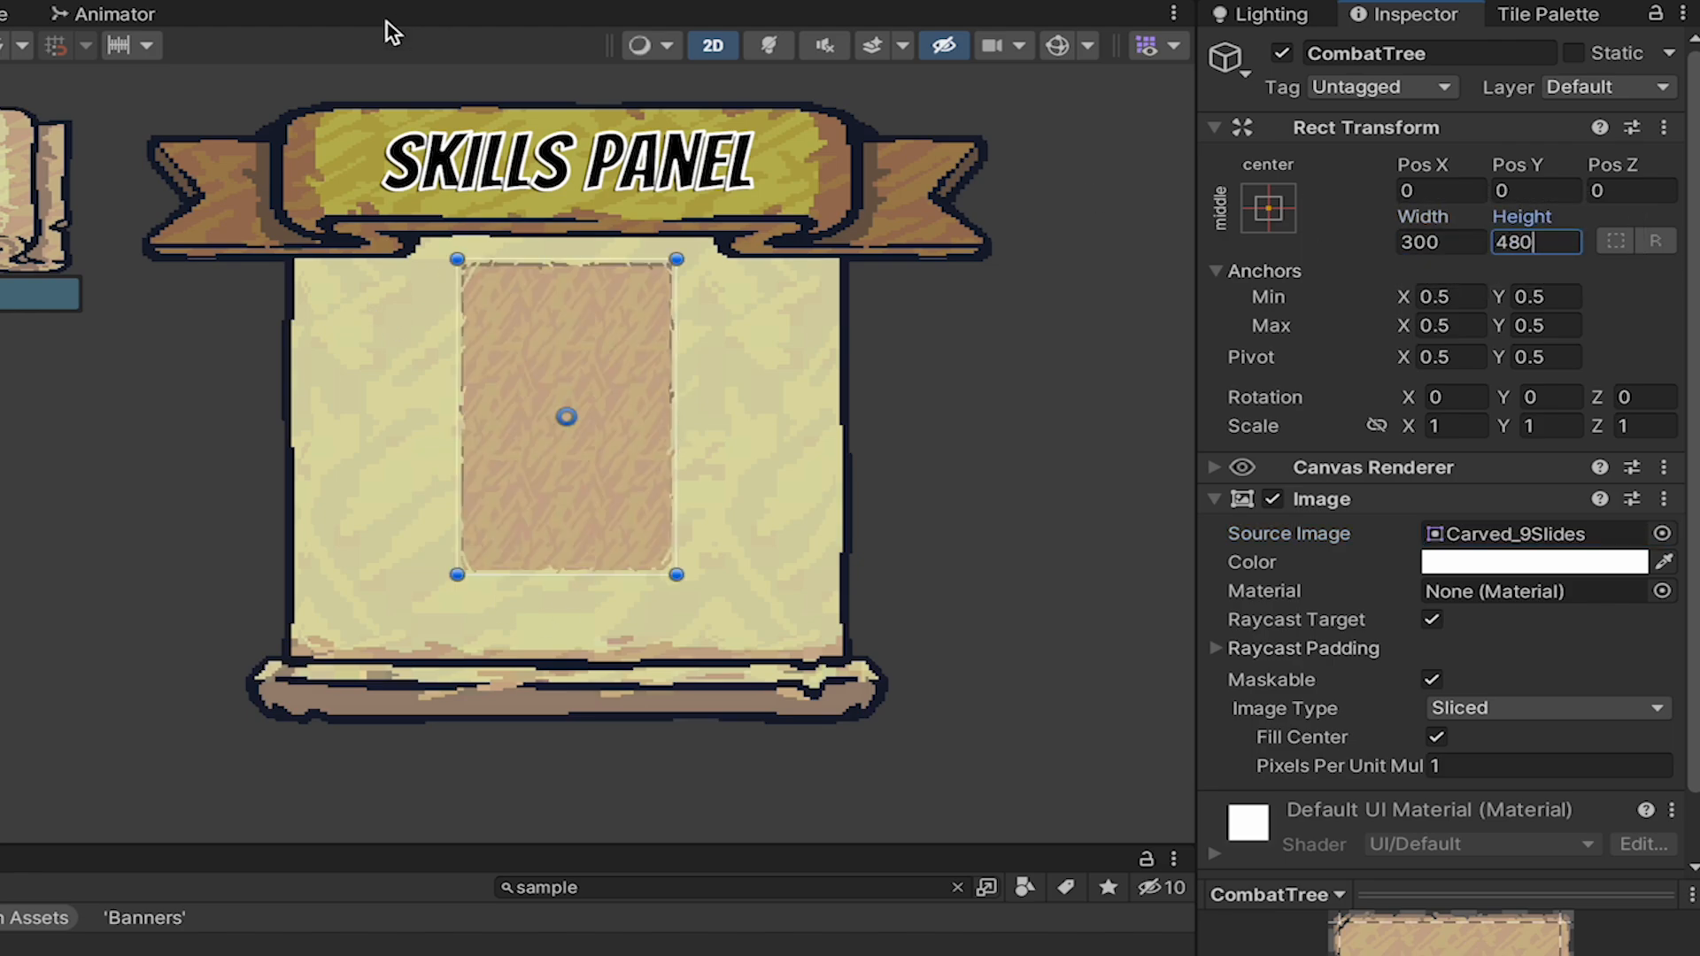
left_click_drag(567, 345, 447, 395)
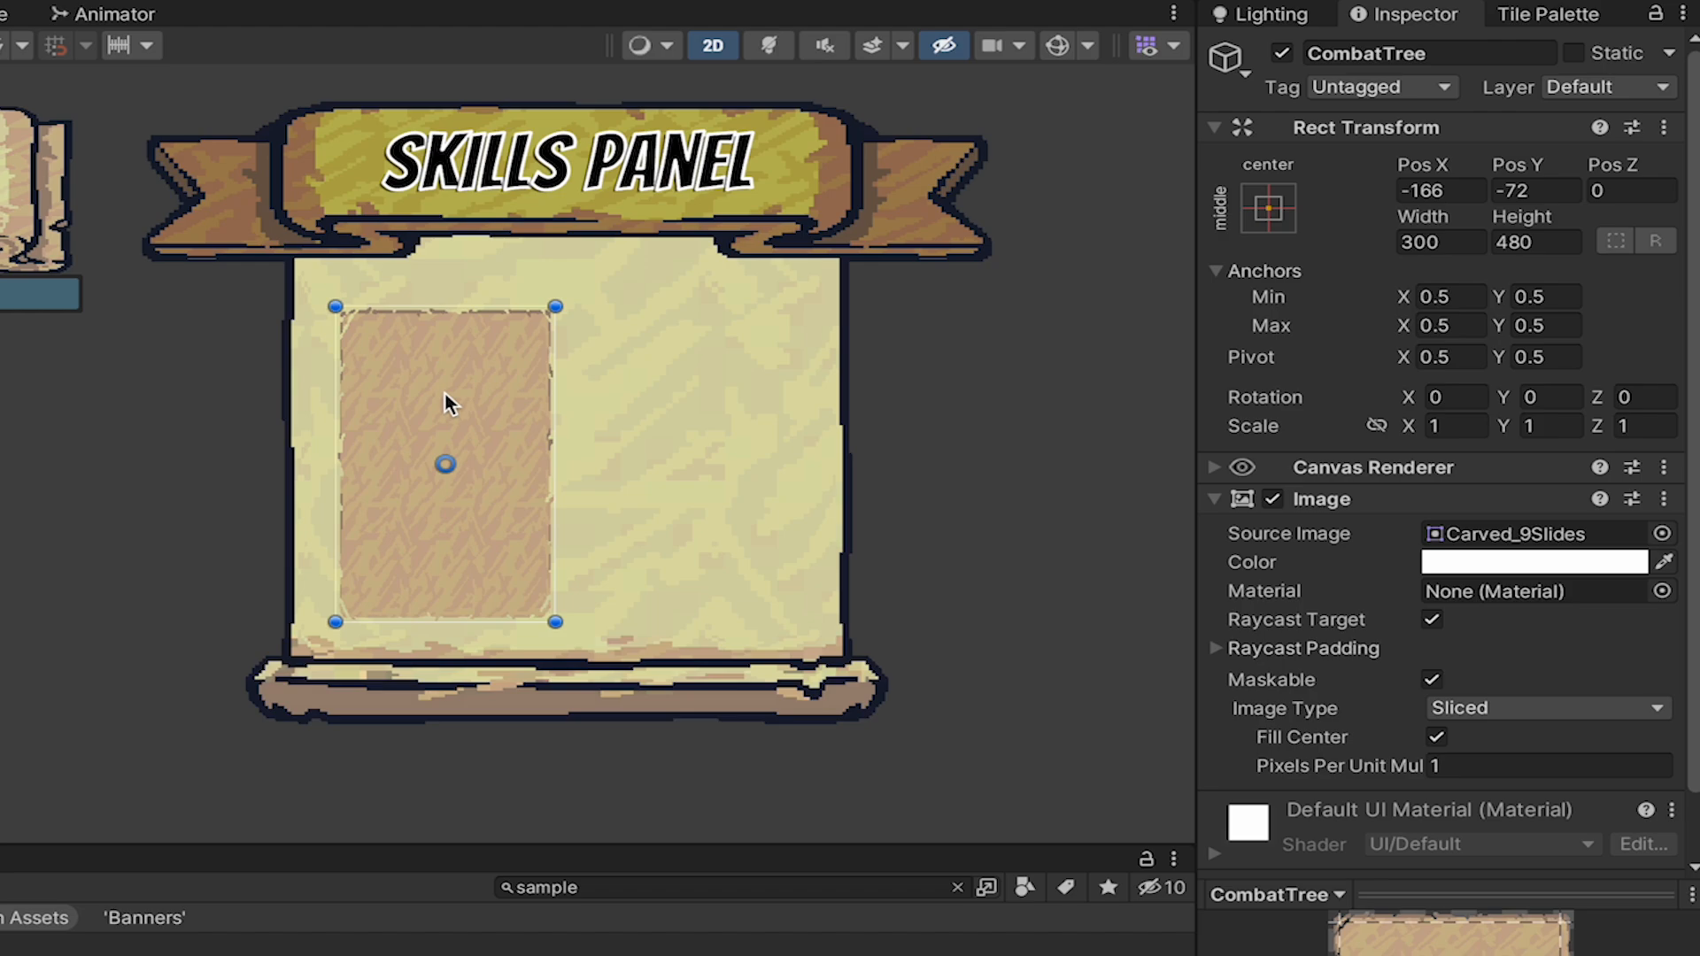
scroll(1448, 552, "down", 2)
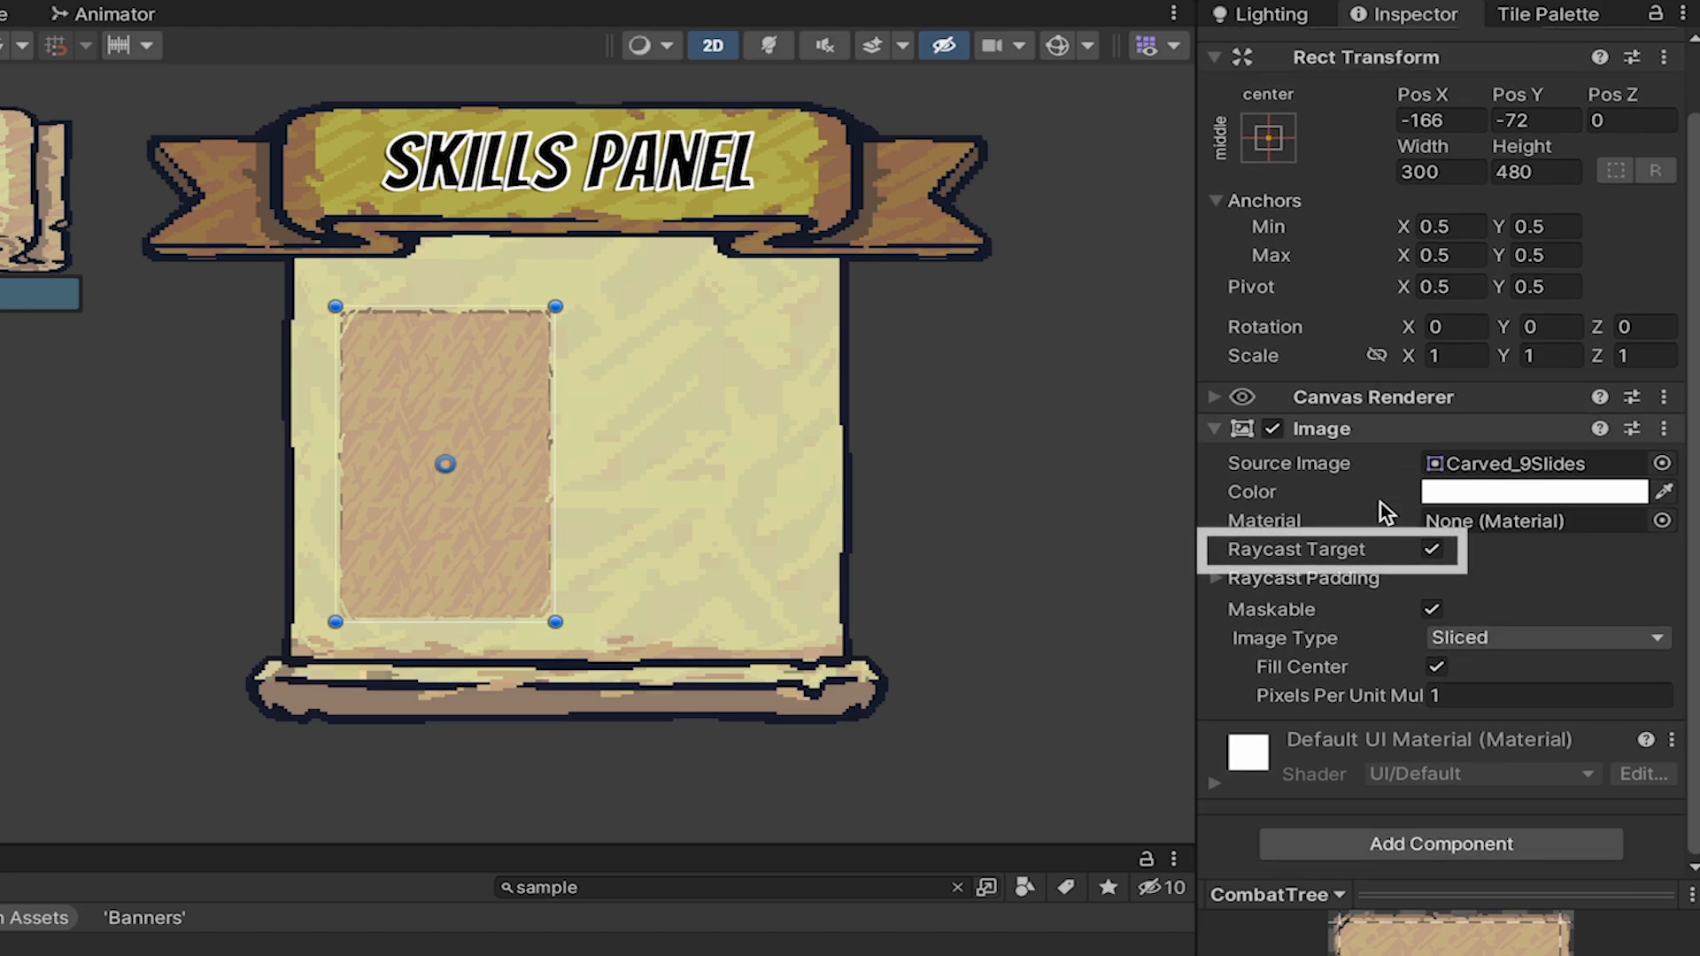
left_click(1431, 550)
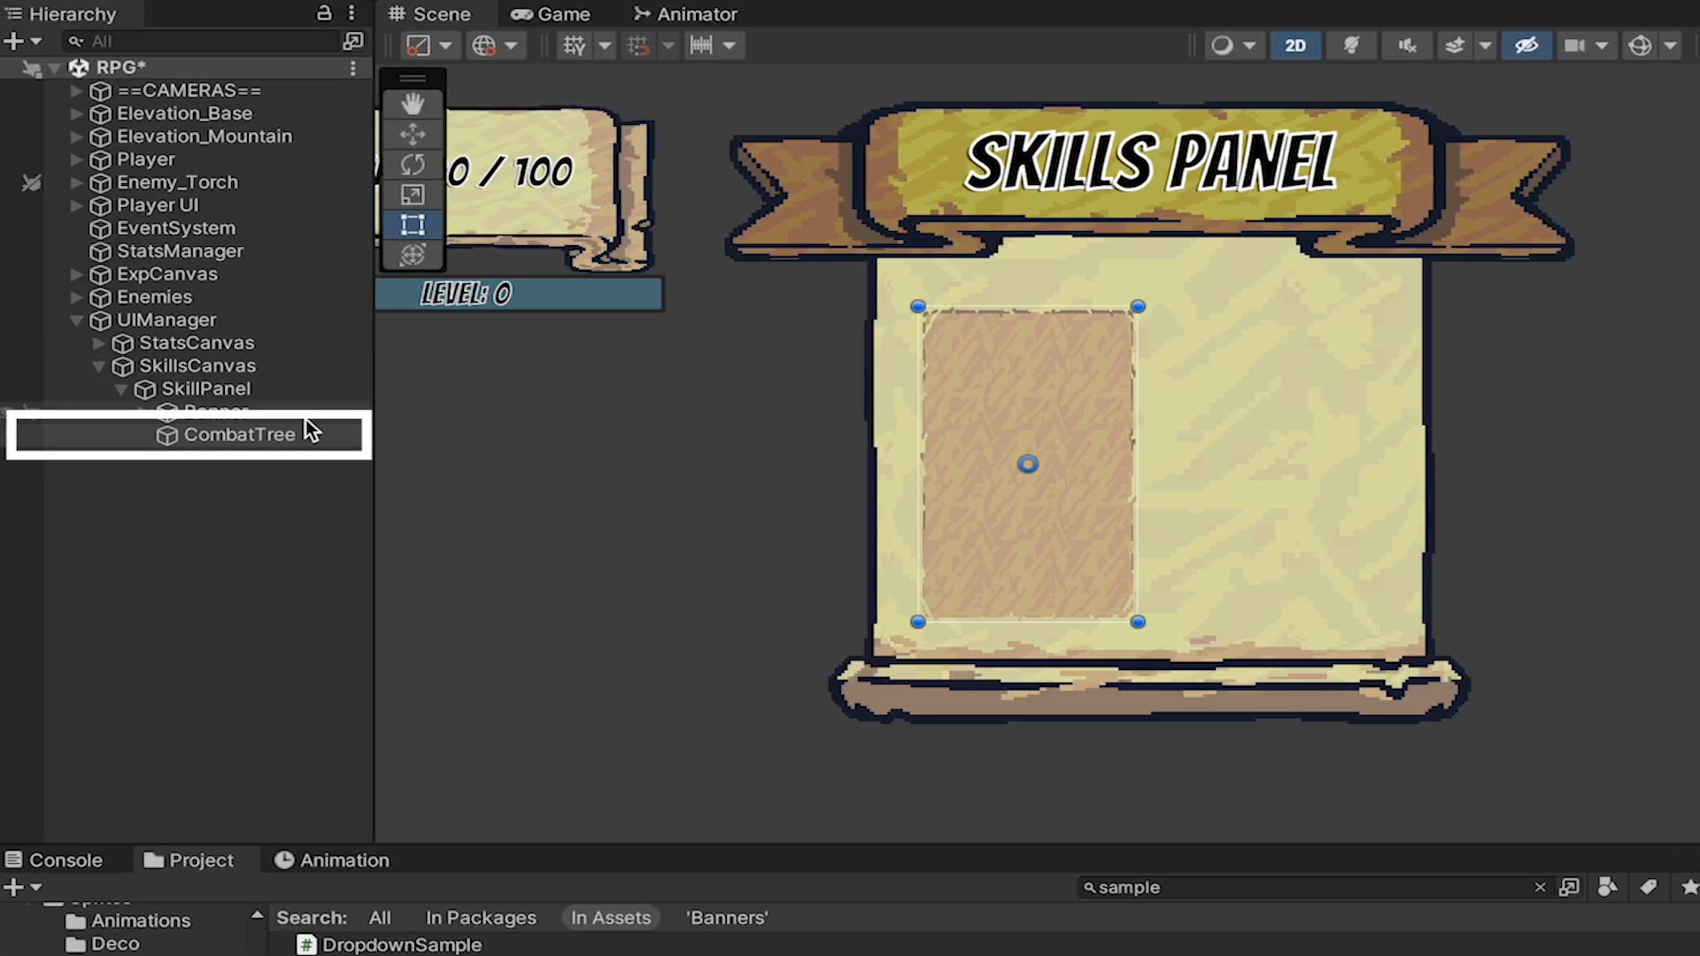
Create a UI image as a child of CombatTree and name it Banner.
right_click(239, 436)
mouse_move(450, 670)
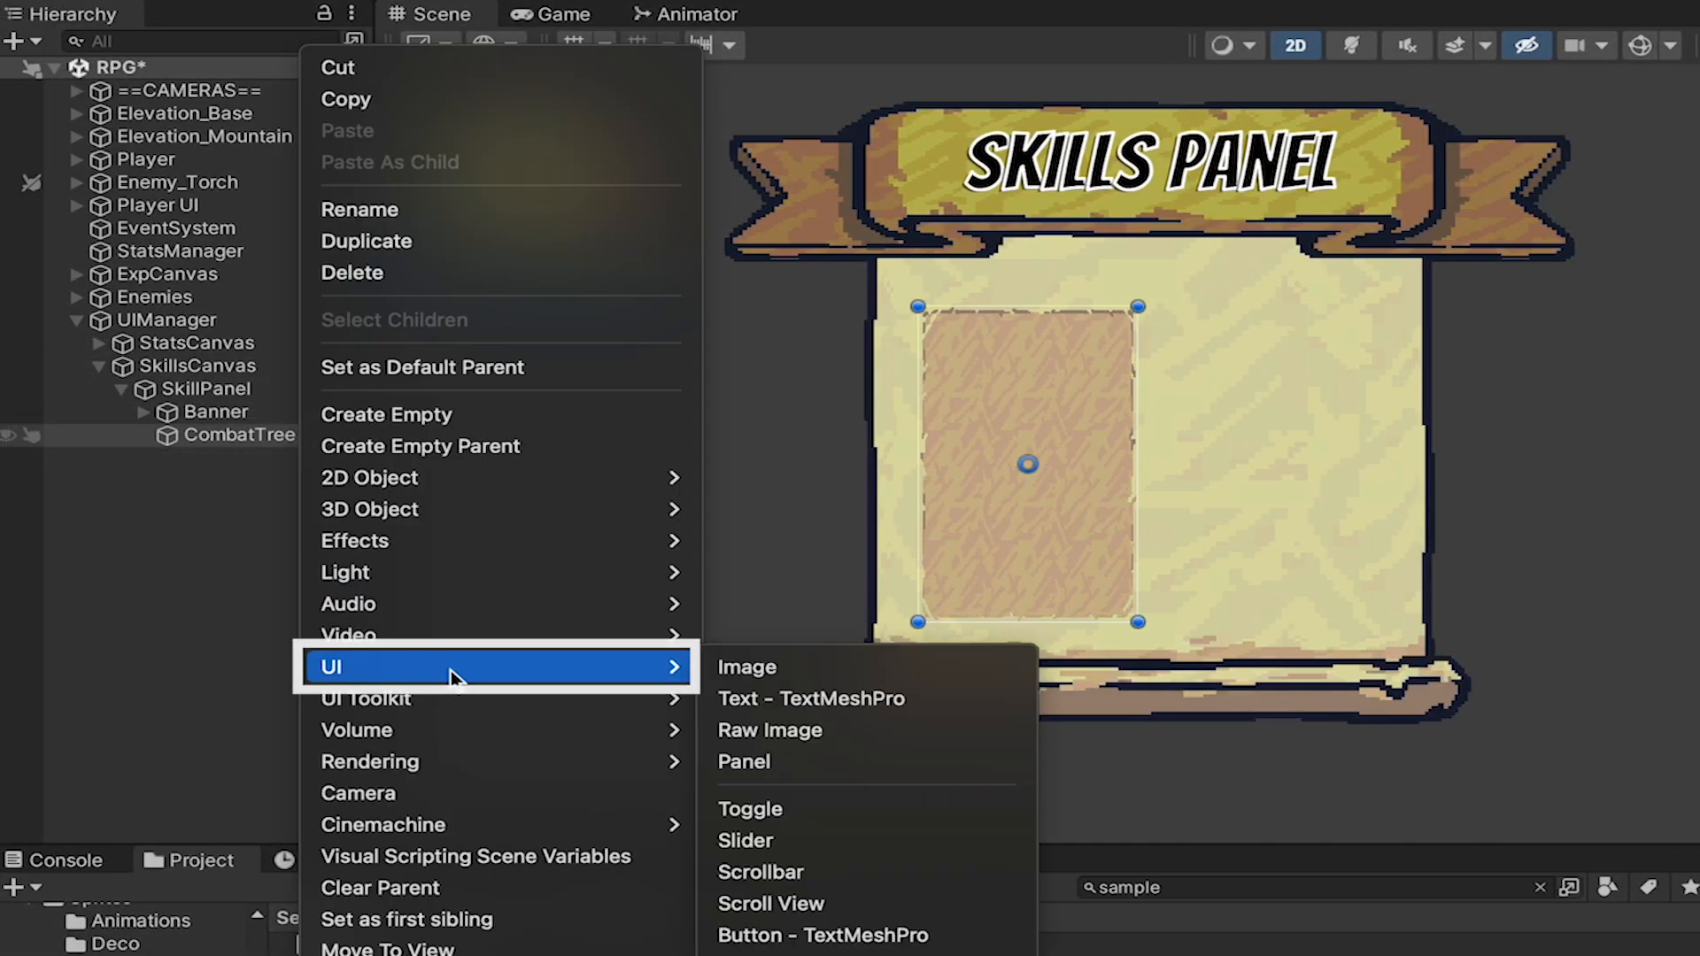
left_click(827, 671)
type("Banner")
key("Return")
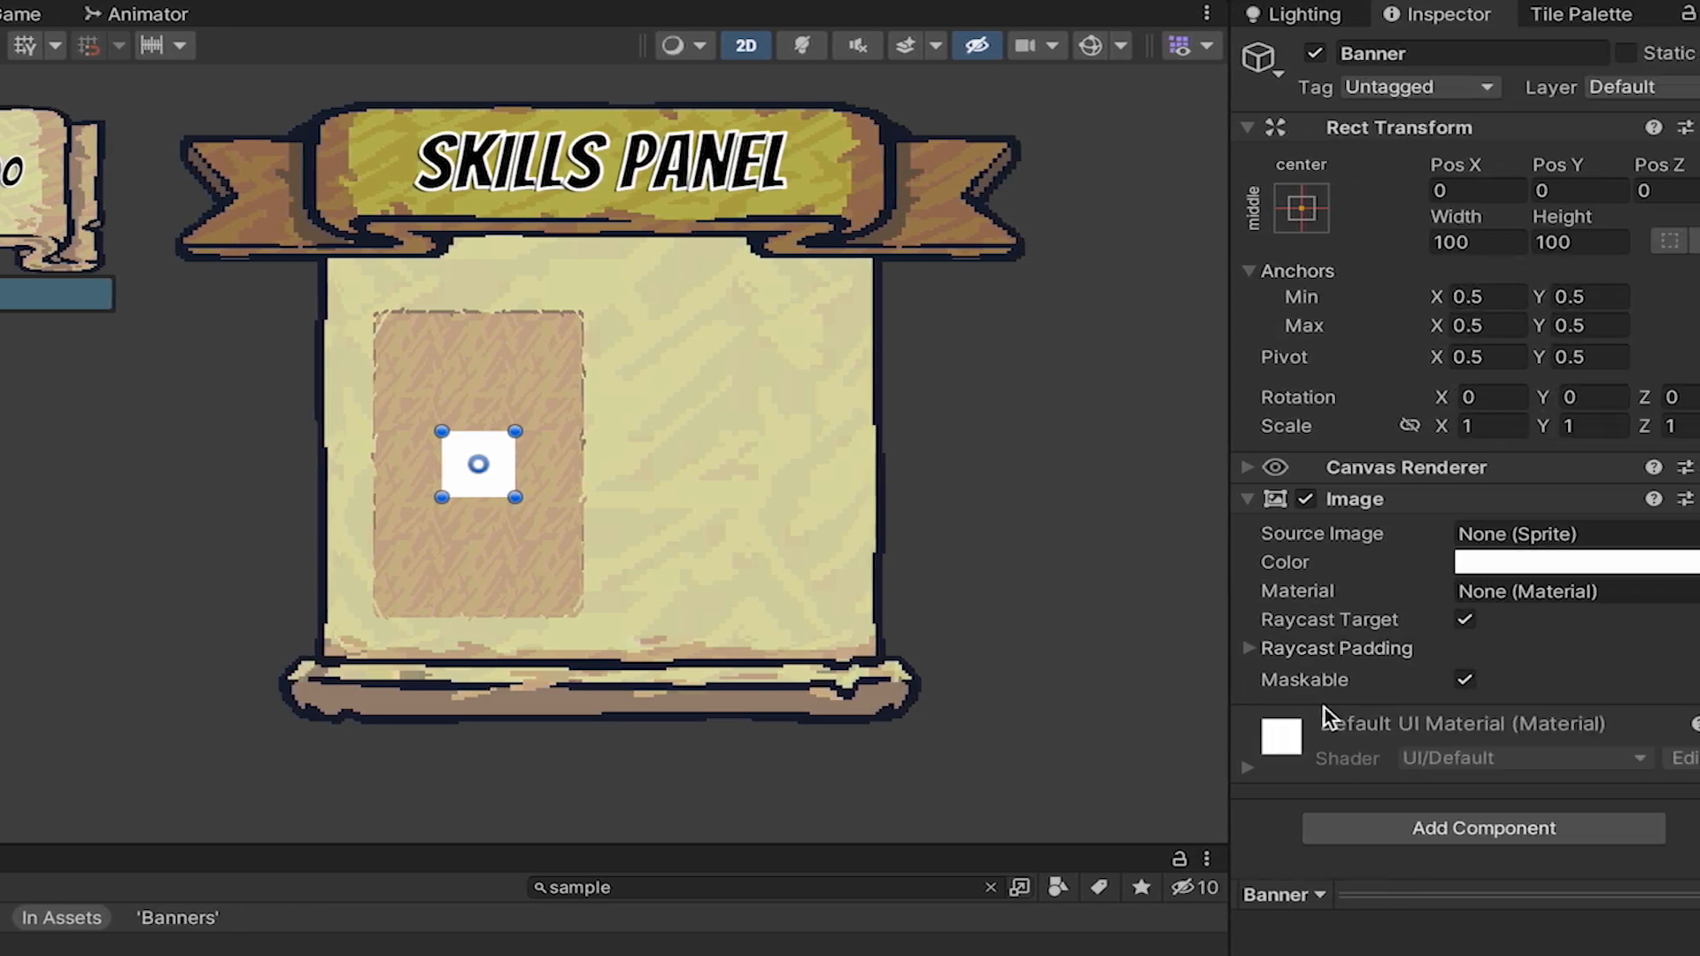
Assign the Ribbon_Blue_3Slides sprite as the source image of CombatTree's Banner.
left_click(1682, 531)
type("ribb")
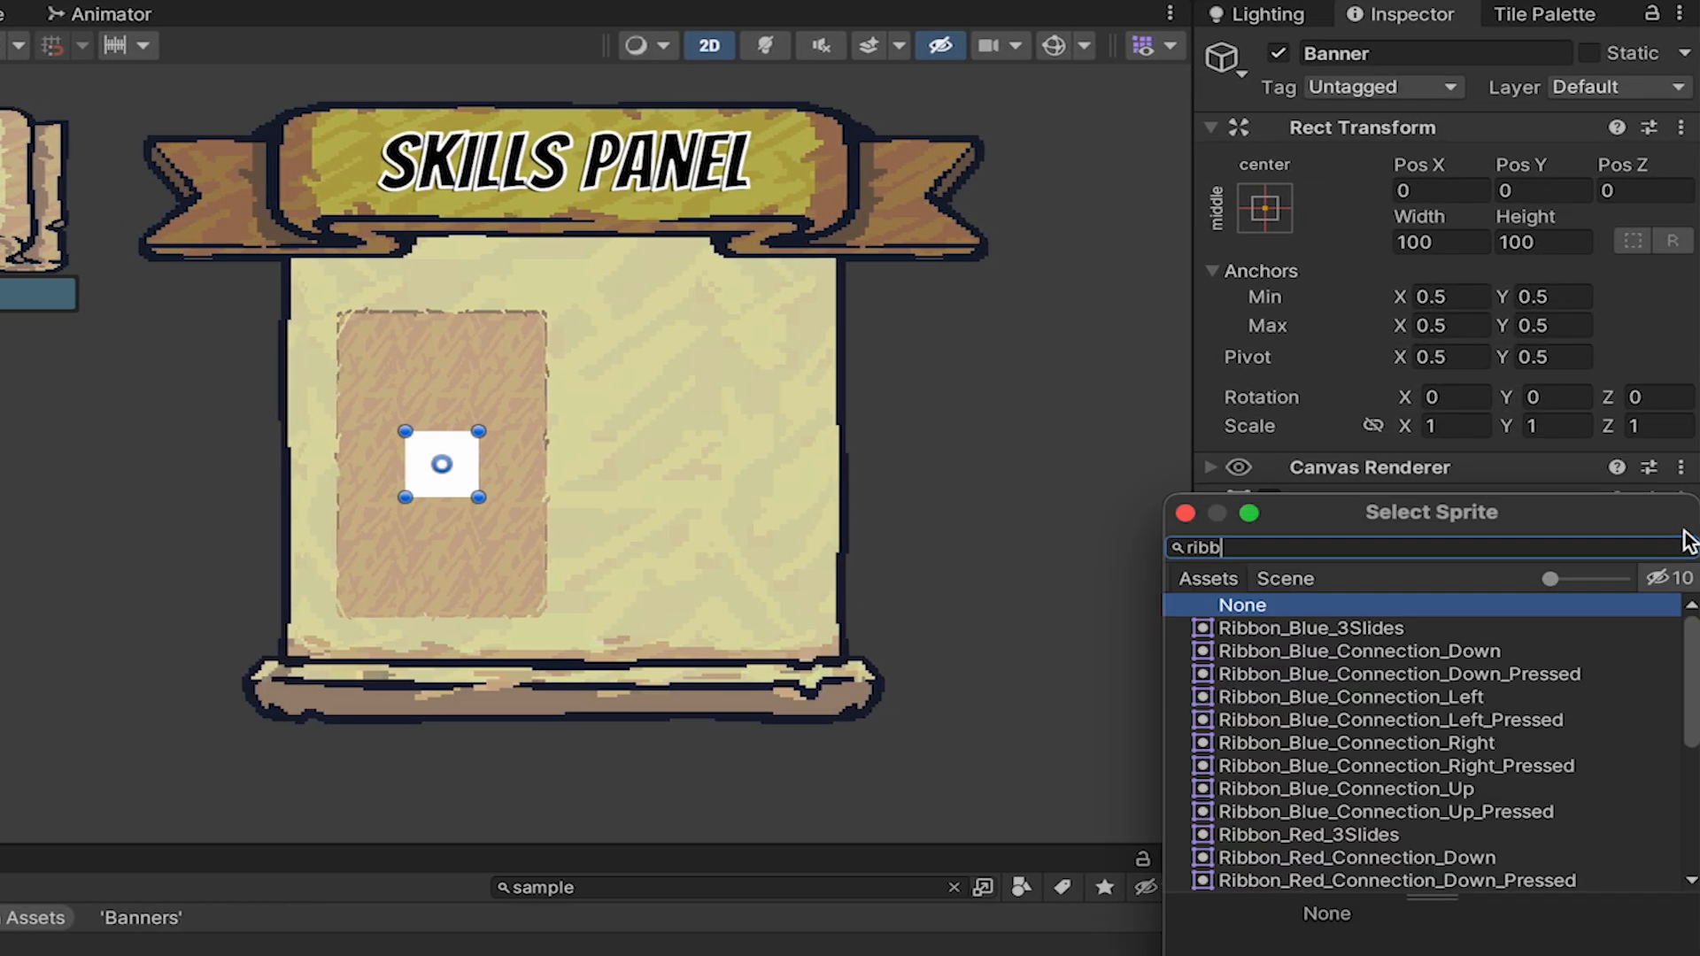
key("Down")
key("Return")
Size the blue Banner 350 by 110 across CombatTree's upper edge at Pos X 0, Pos Y 201, and turn off its Raycast Target.
left_click_drag(433, 456, 427, 325)
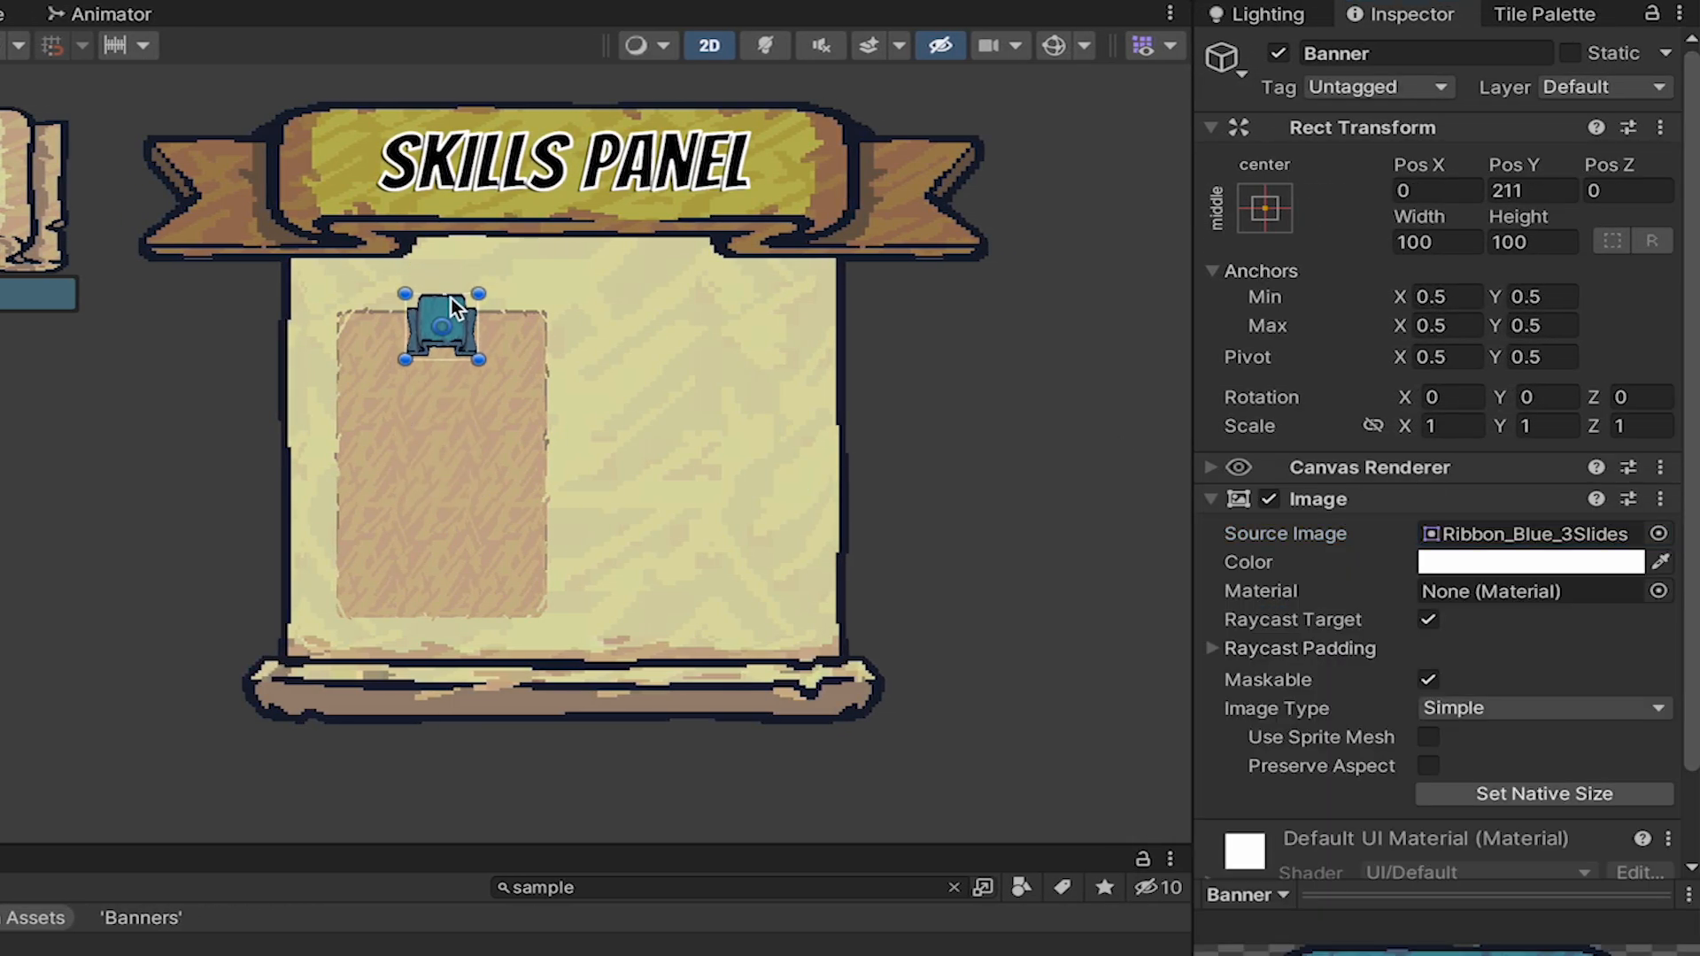
left_click(1437, 241)
type("350")
key("Tab")
type("110")
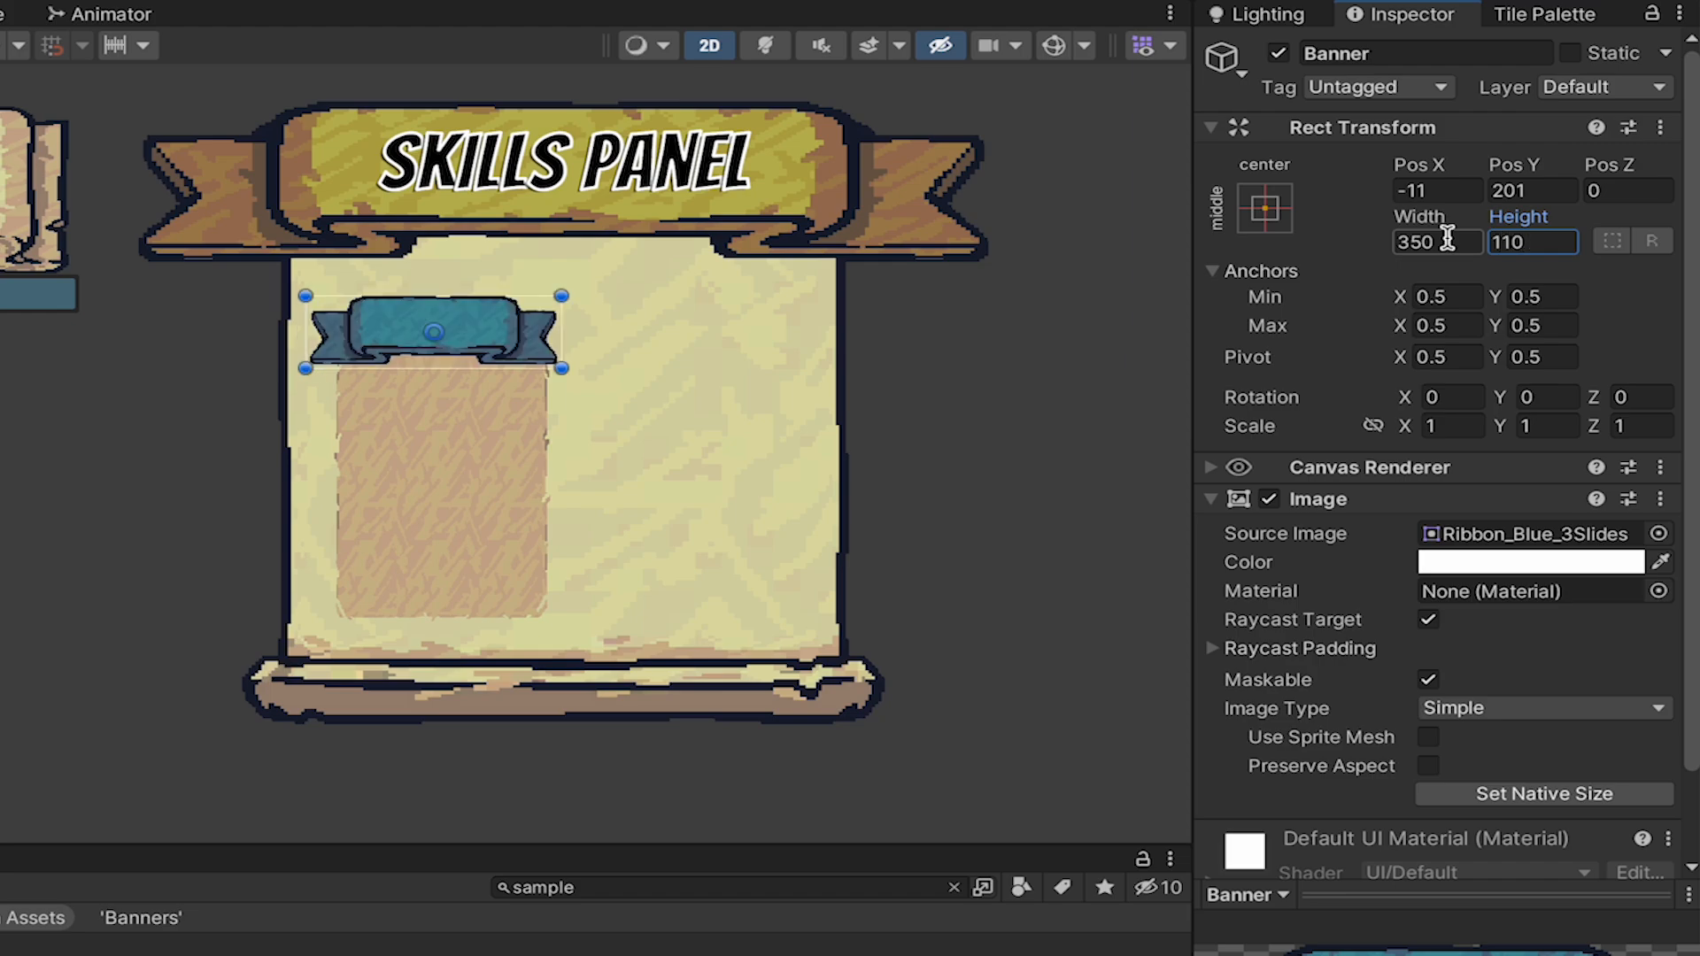
left_click_drag(500, 319, 510, 329)
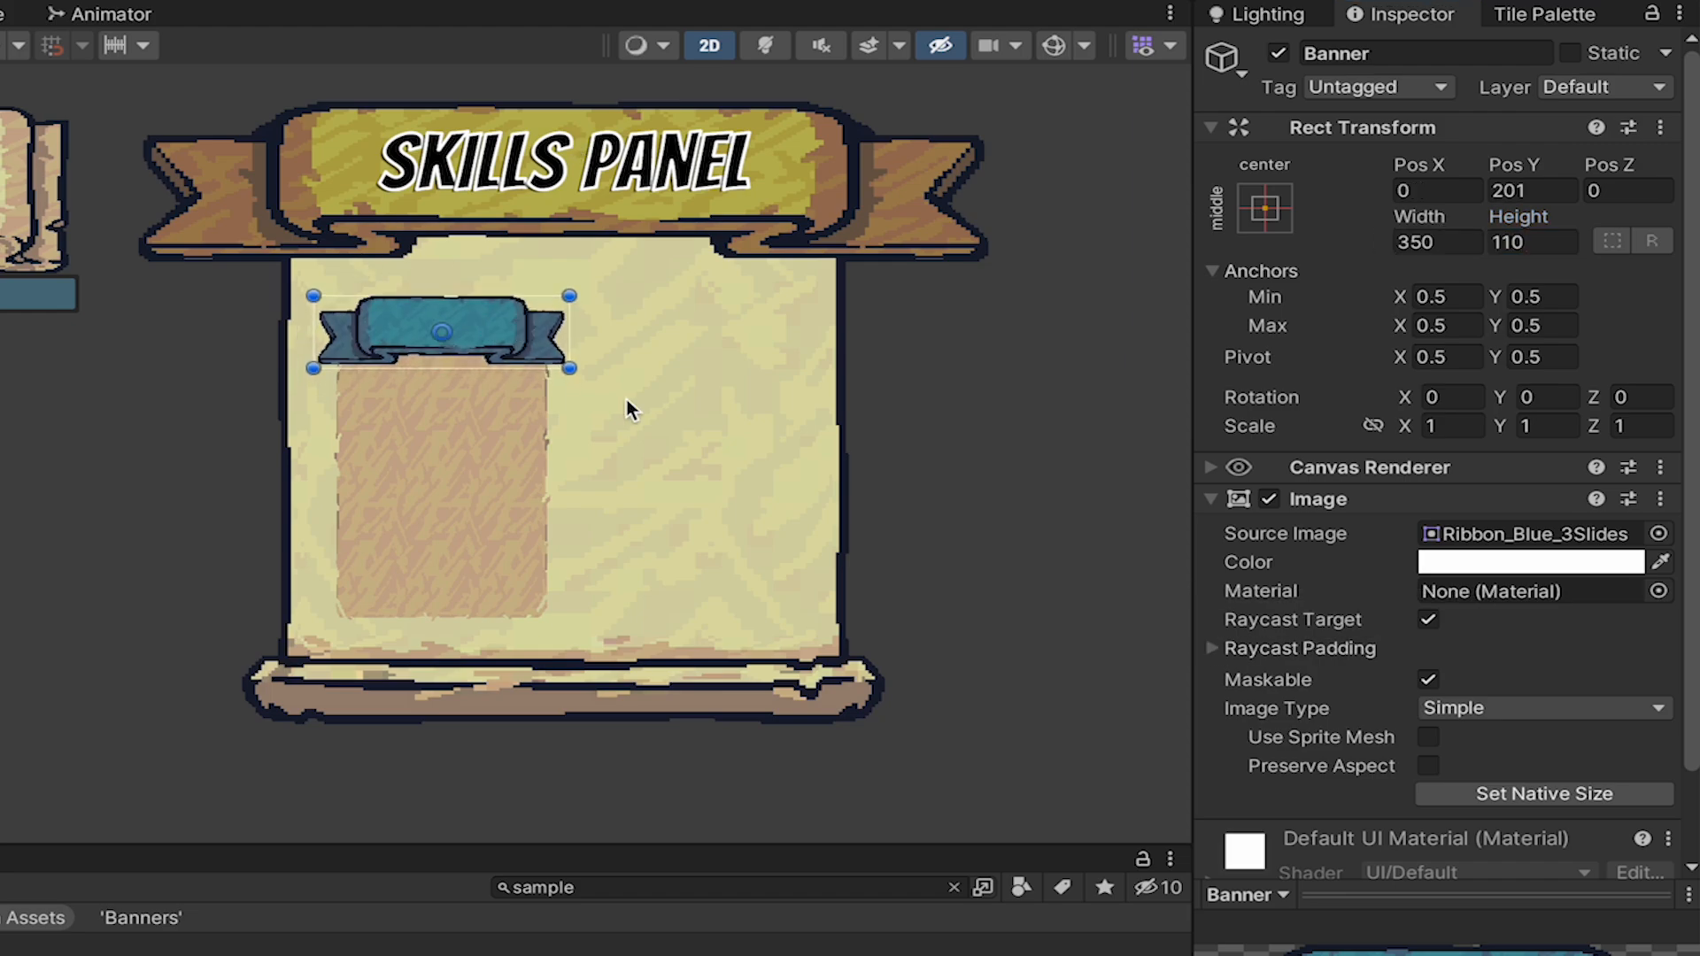
scroll(1552, 675, "down", 1)
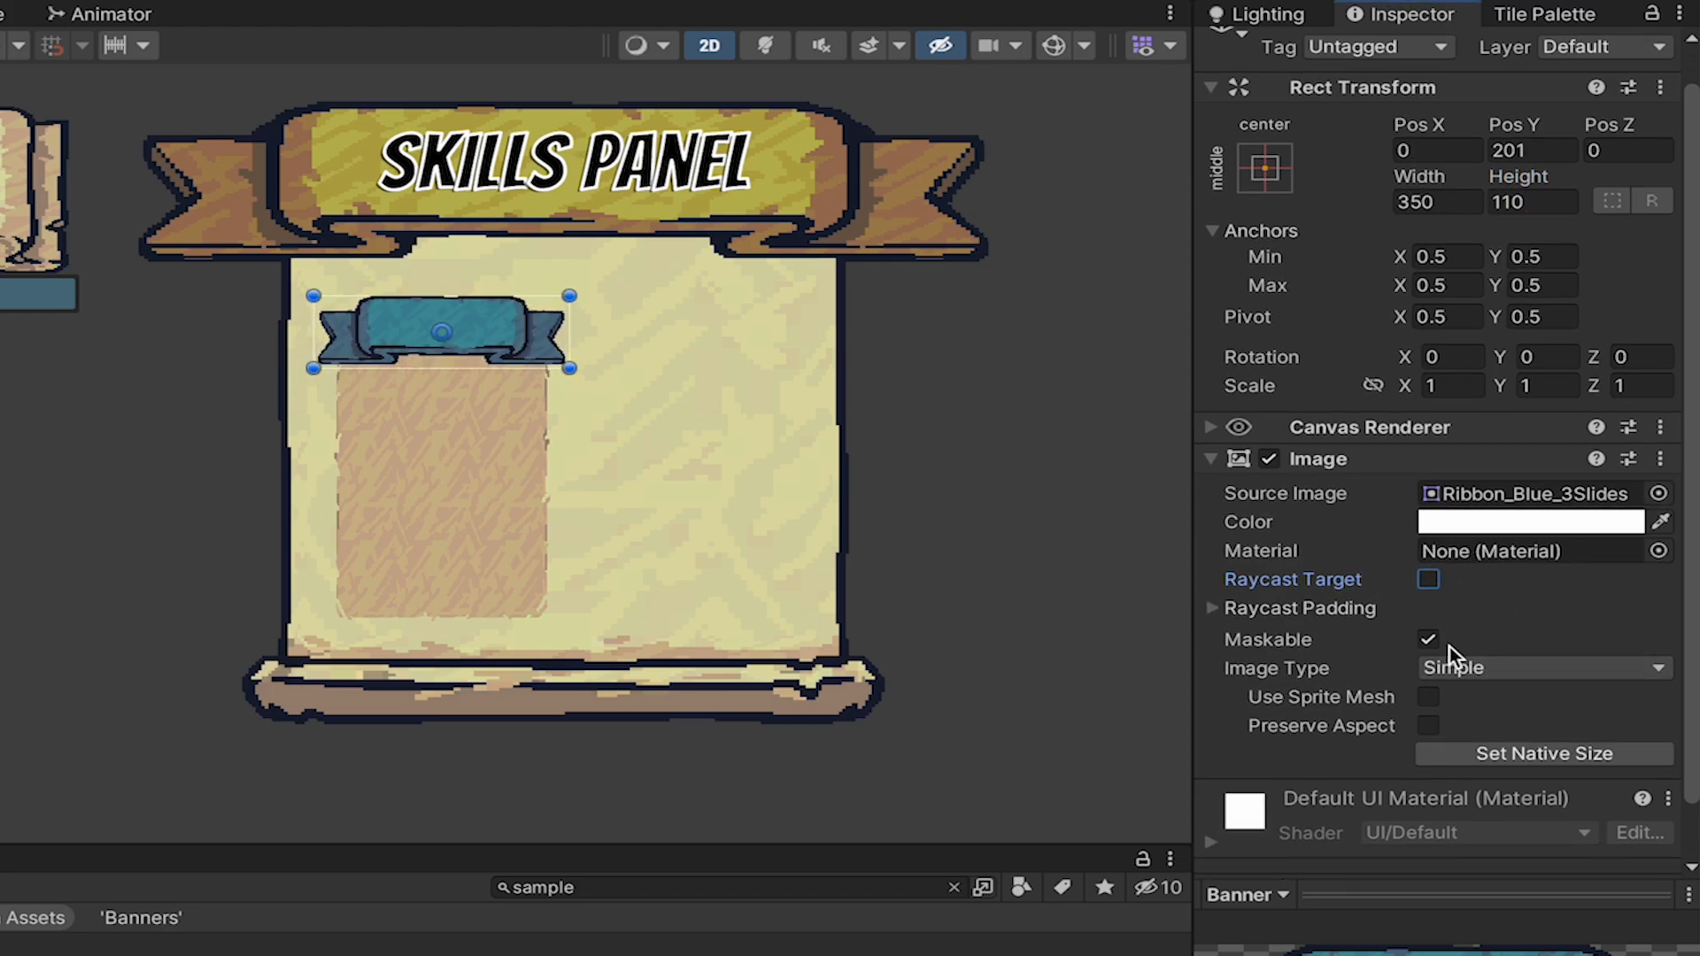
Try the Sliced image type on the blue Banner and return it to Simple.
left_click(1470, 666)
left_click(1495, 711)
left_click(1494, 671)
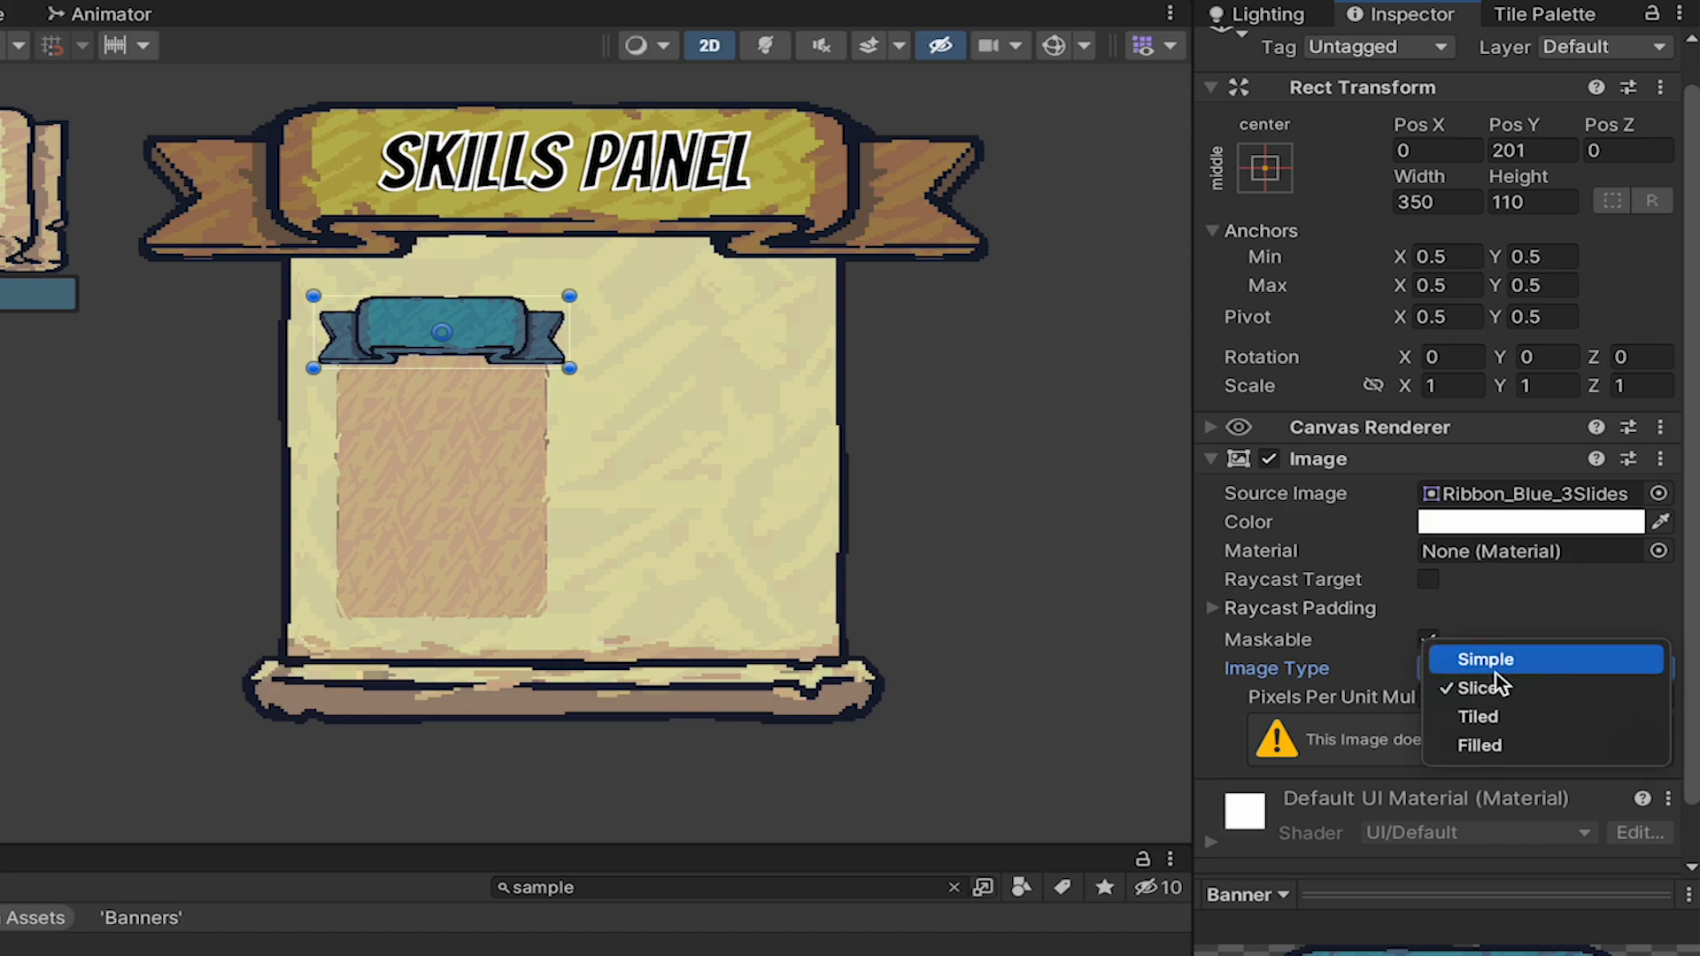
left_click(1497, 661)
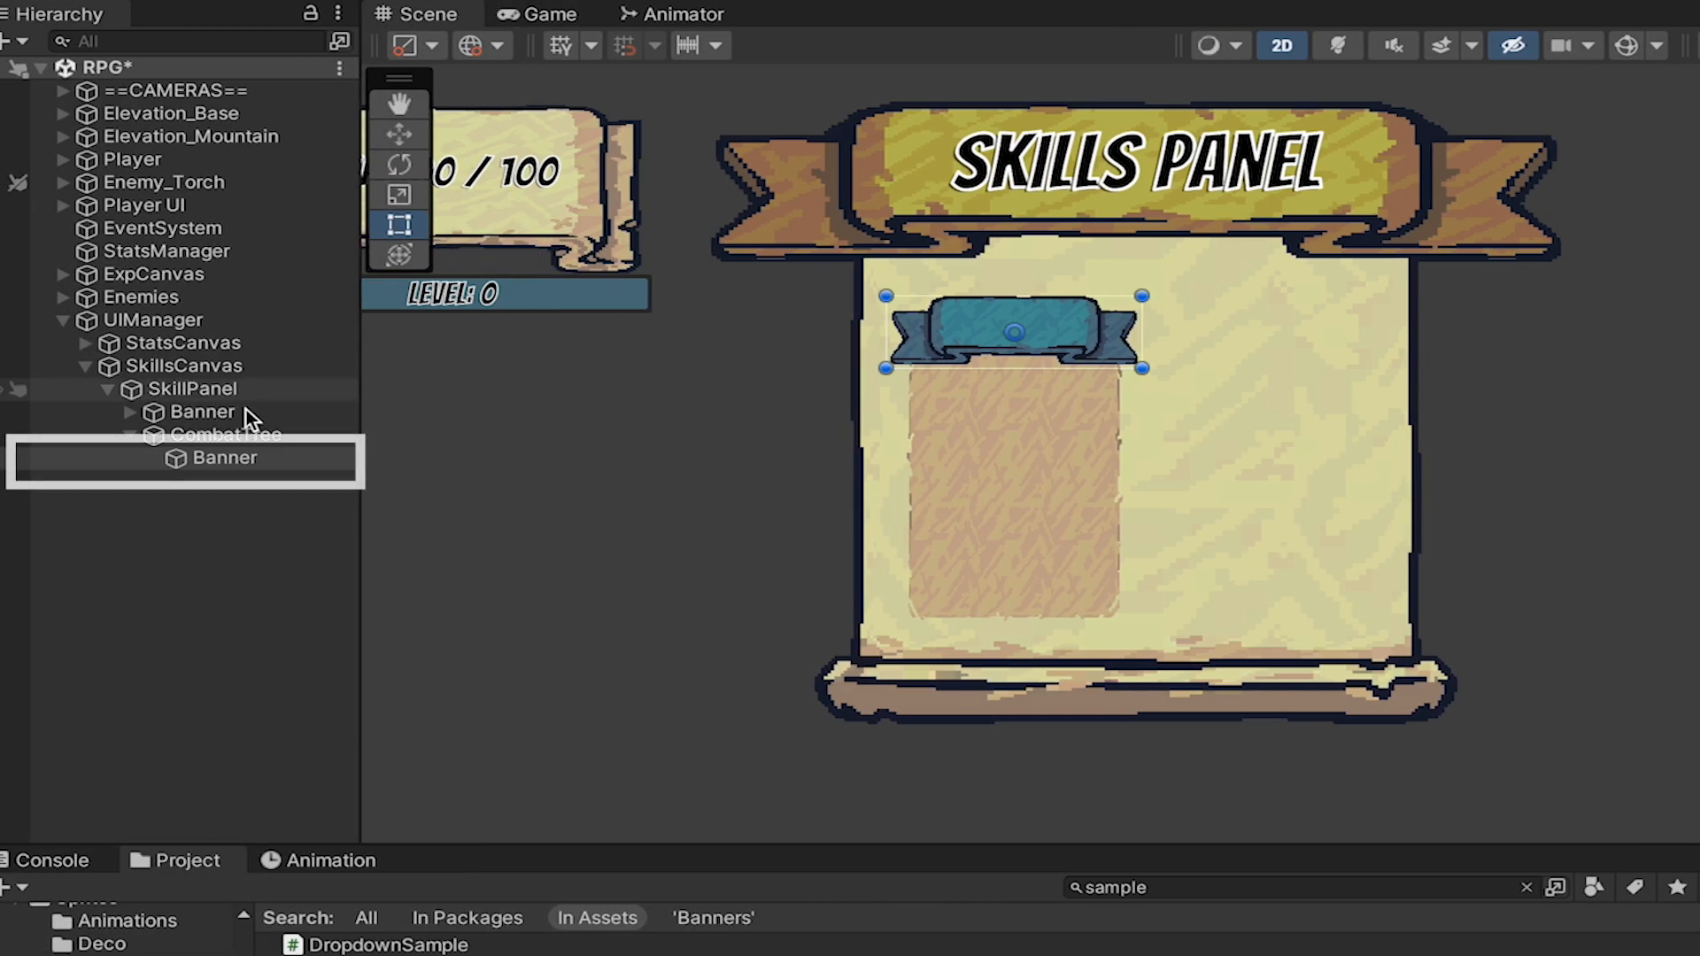
Create a TextMeshPro text as a child of CombatTree's Banner and set its text to "Combat".
right_click(236, 460)
mouse_move(615, 699)
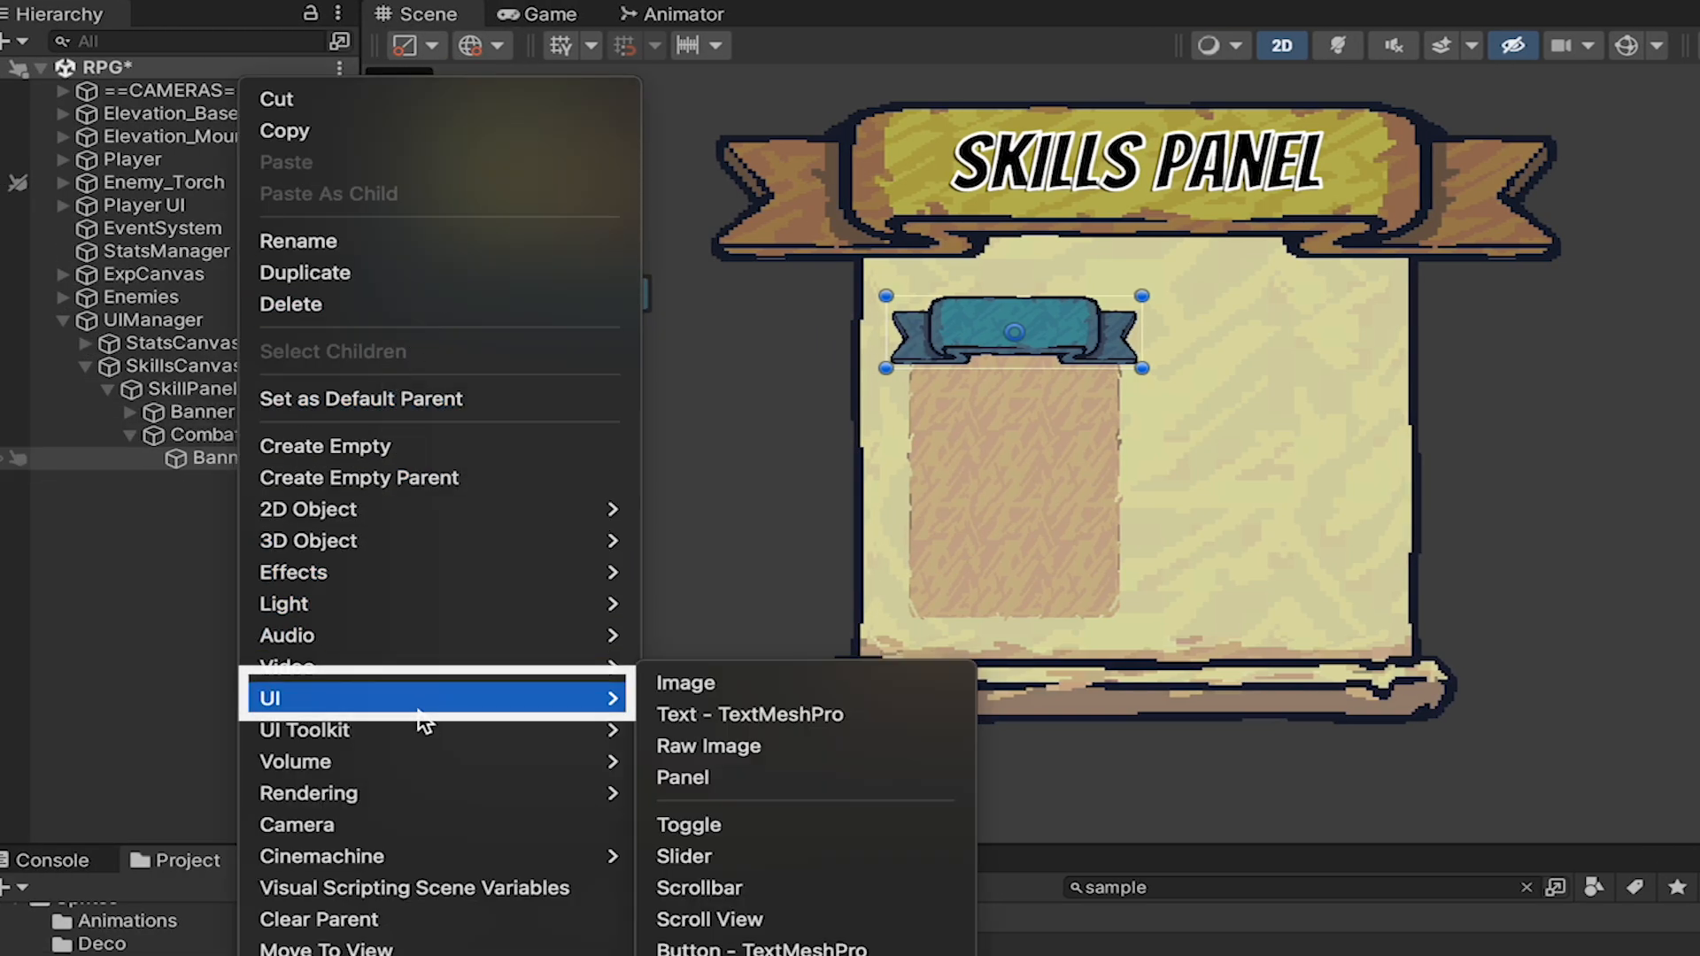
left_click(755, 704)
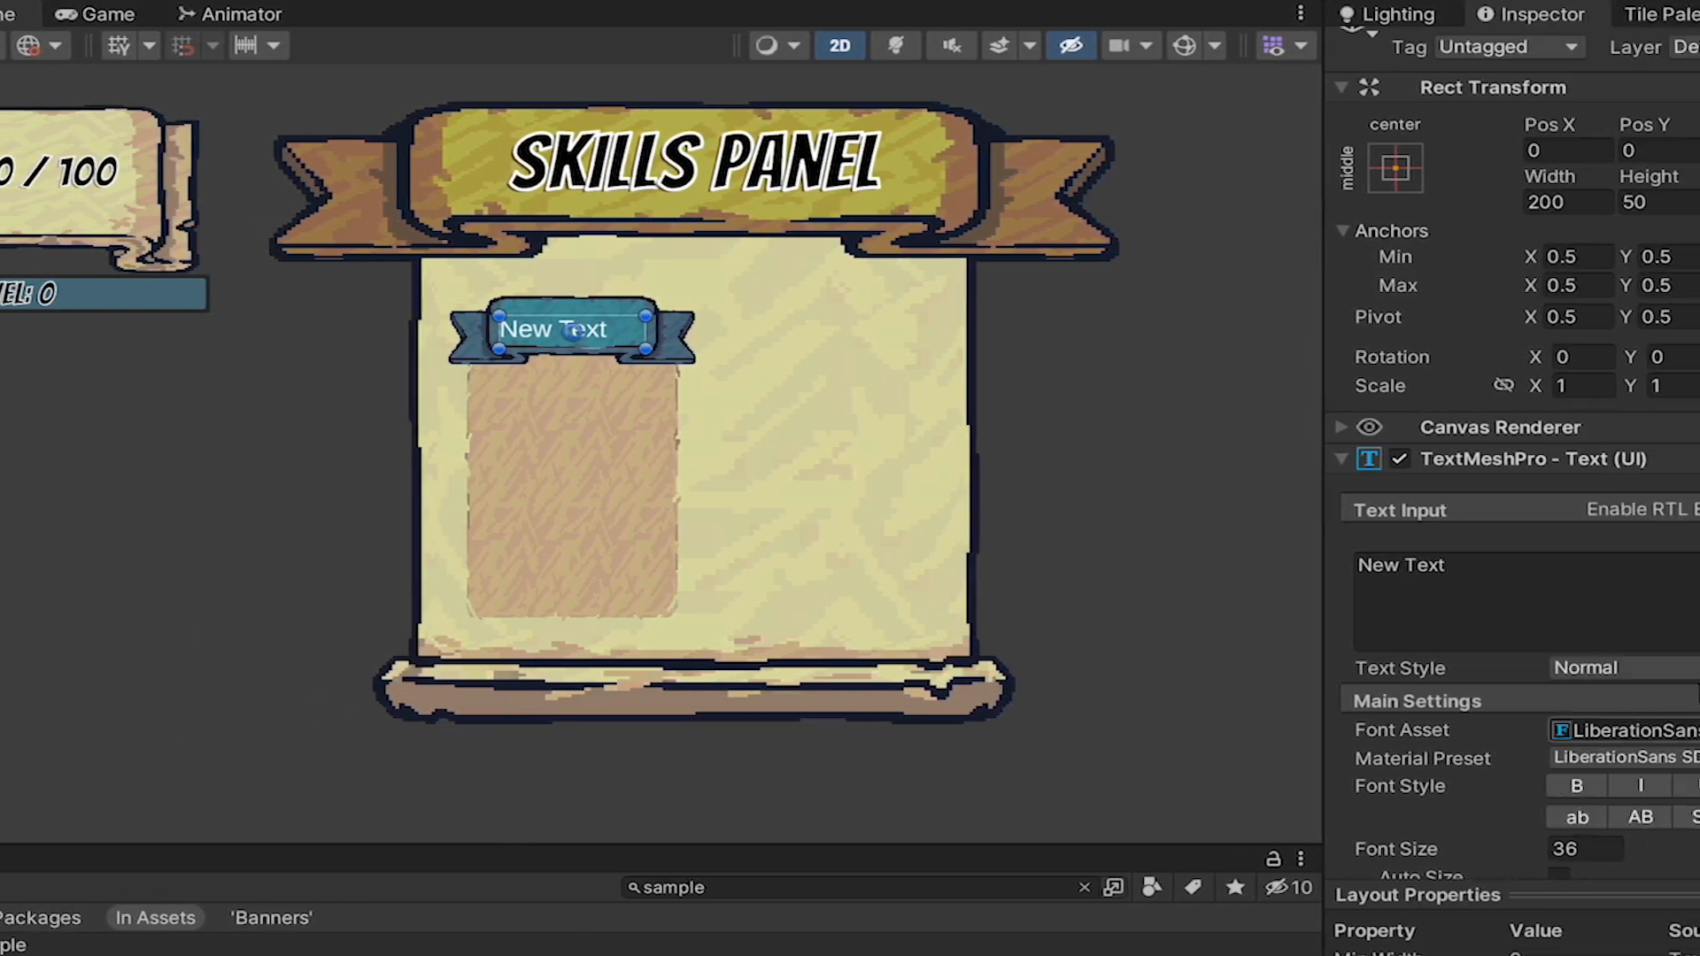
left_click(1622, 576)
type("Combat")
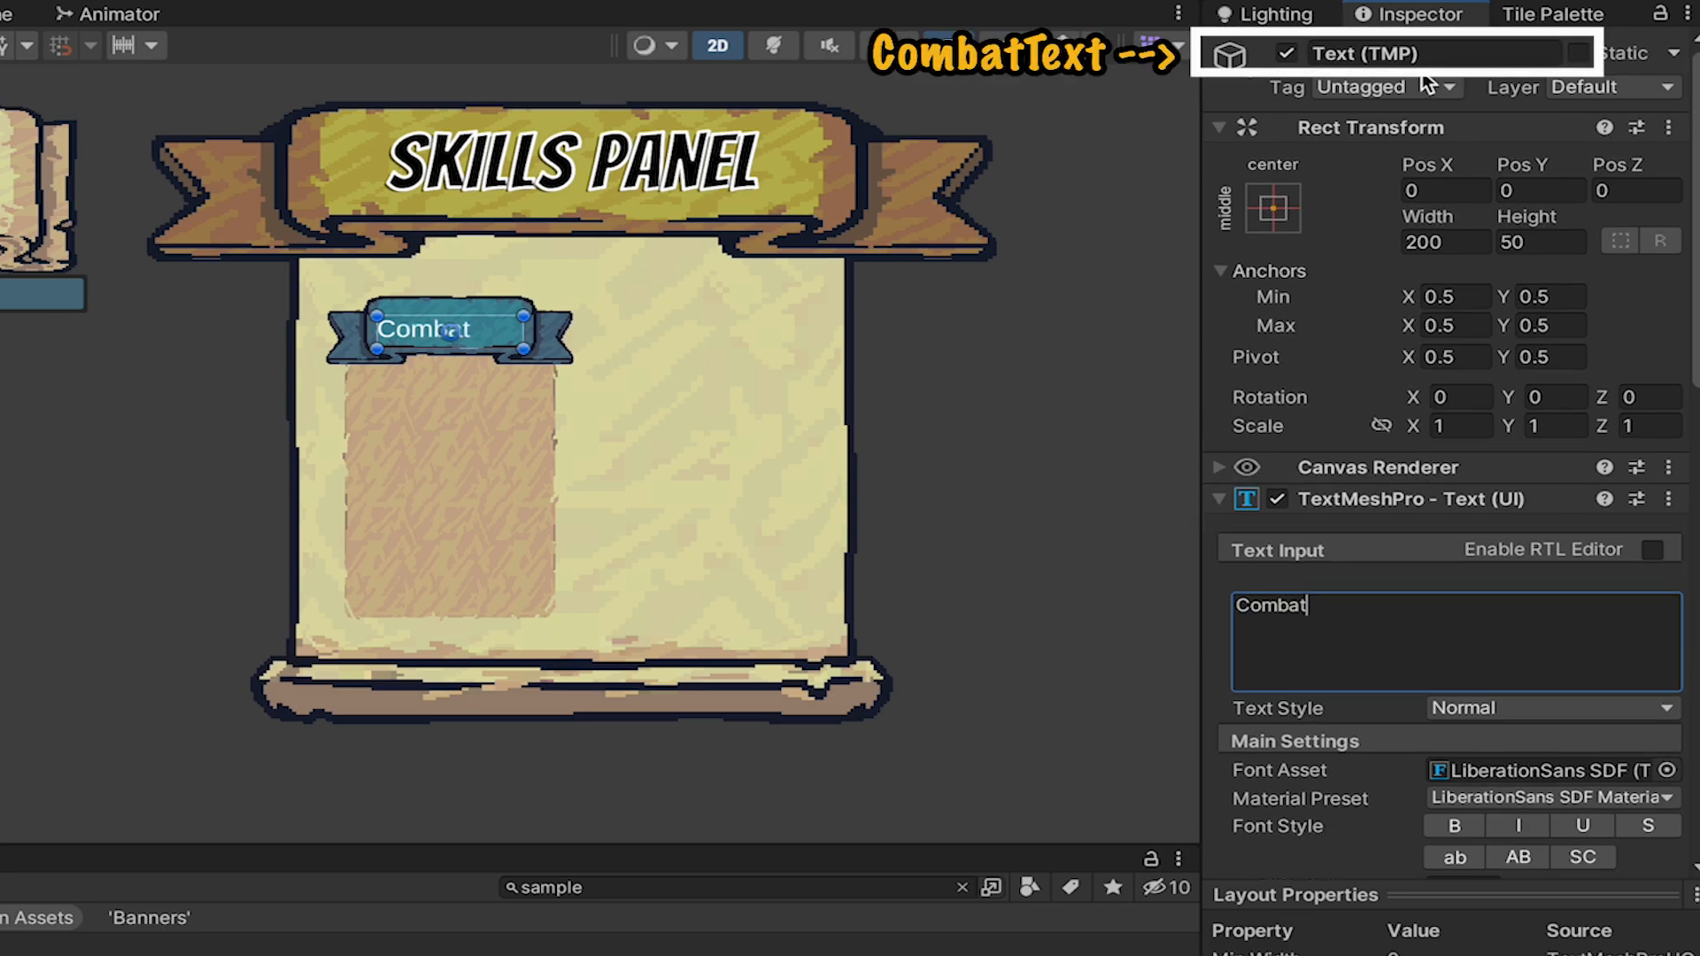
Rename the text object as CombatTitle and anchor it to stretch in both directions, filling the blue Banner.
left_click(1432, 54)
type("Combat")
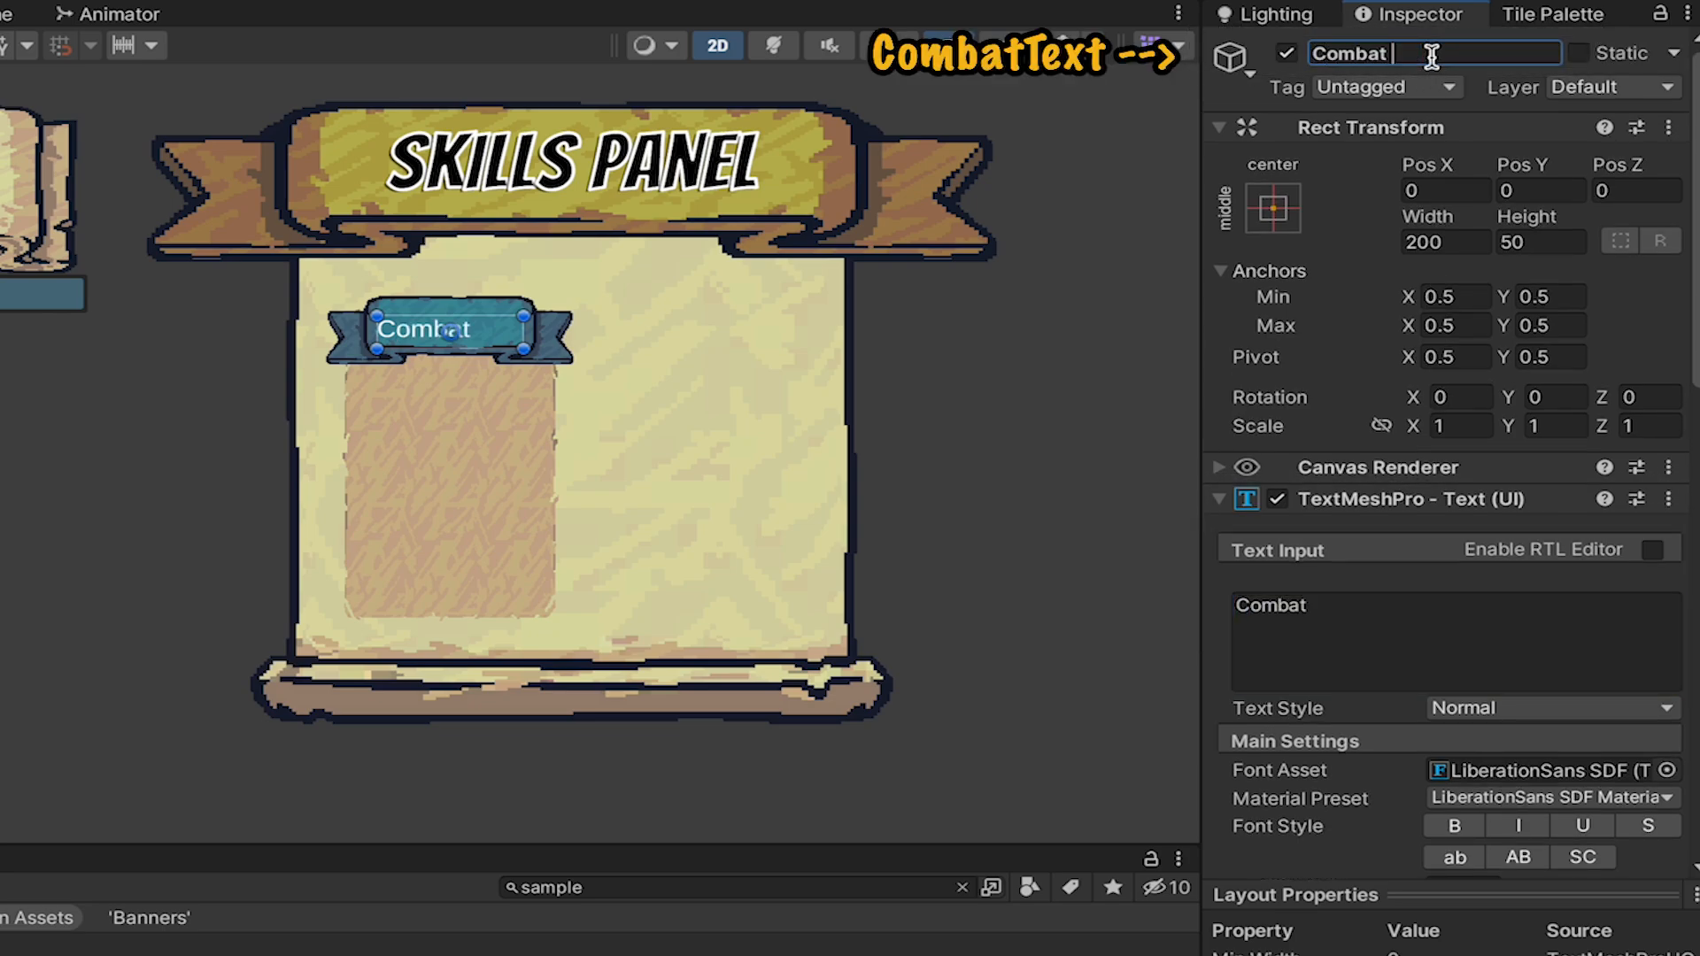
type("Title")
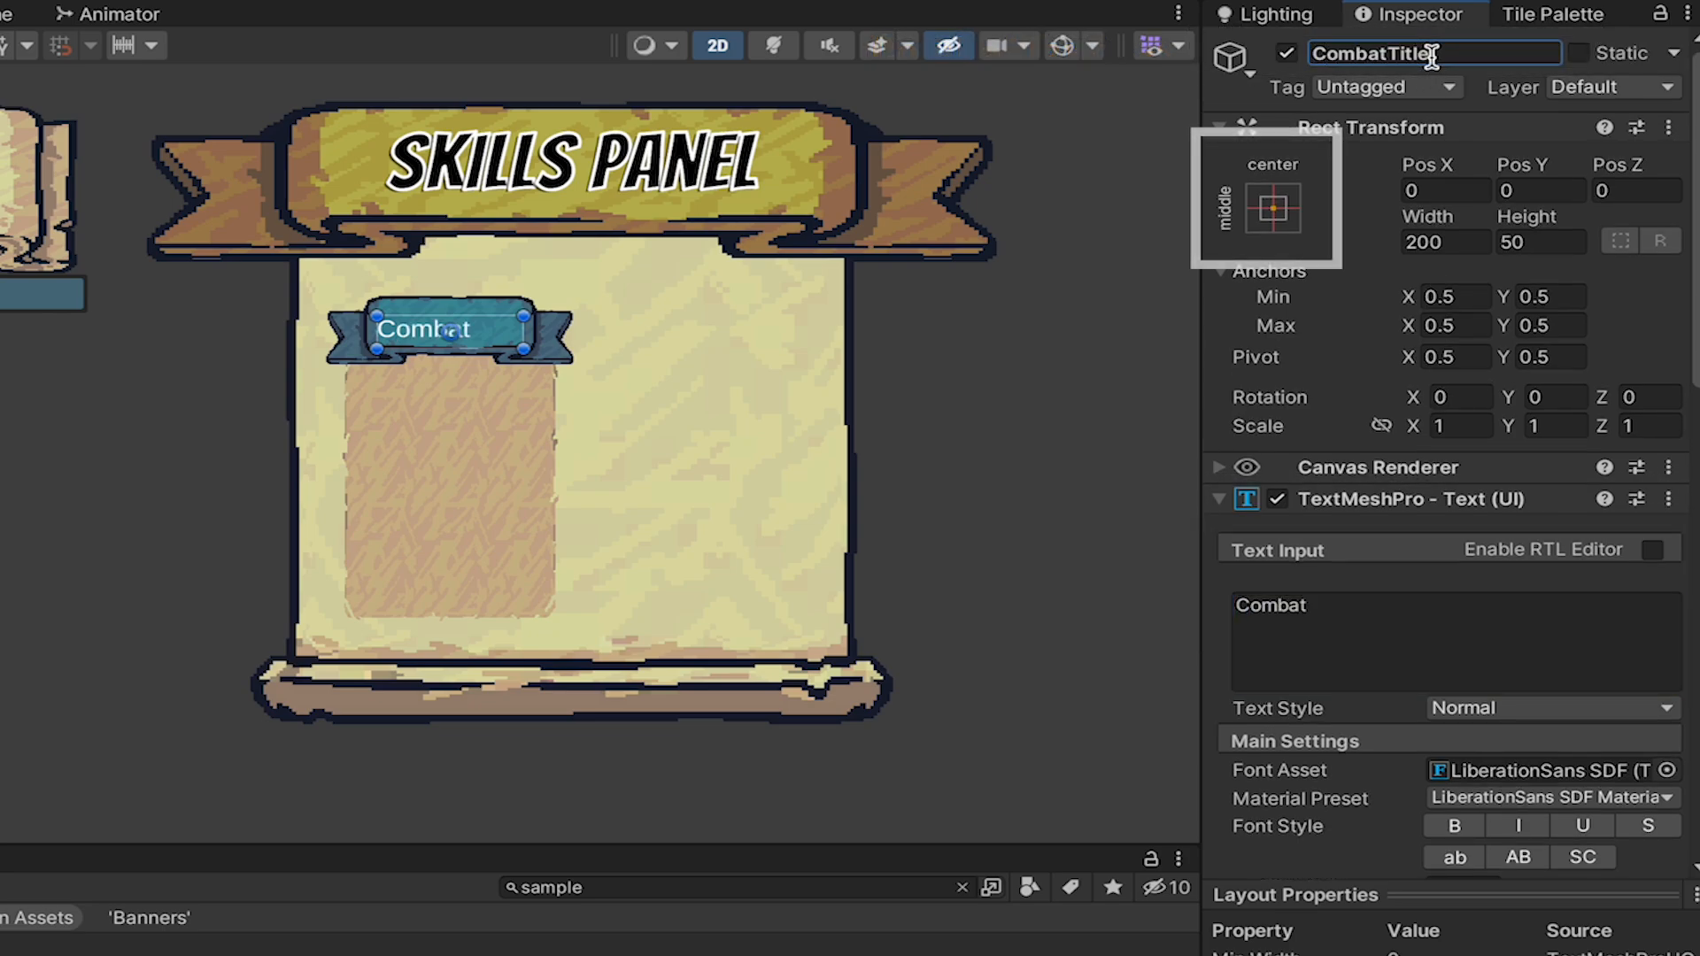
left_click(1273, 207)
left_click(1620, 650, "alt")
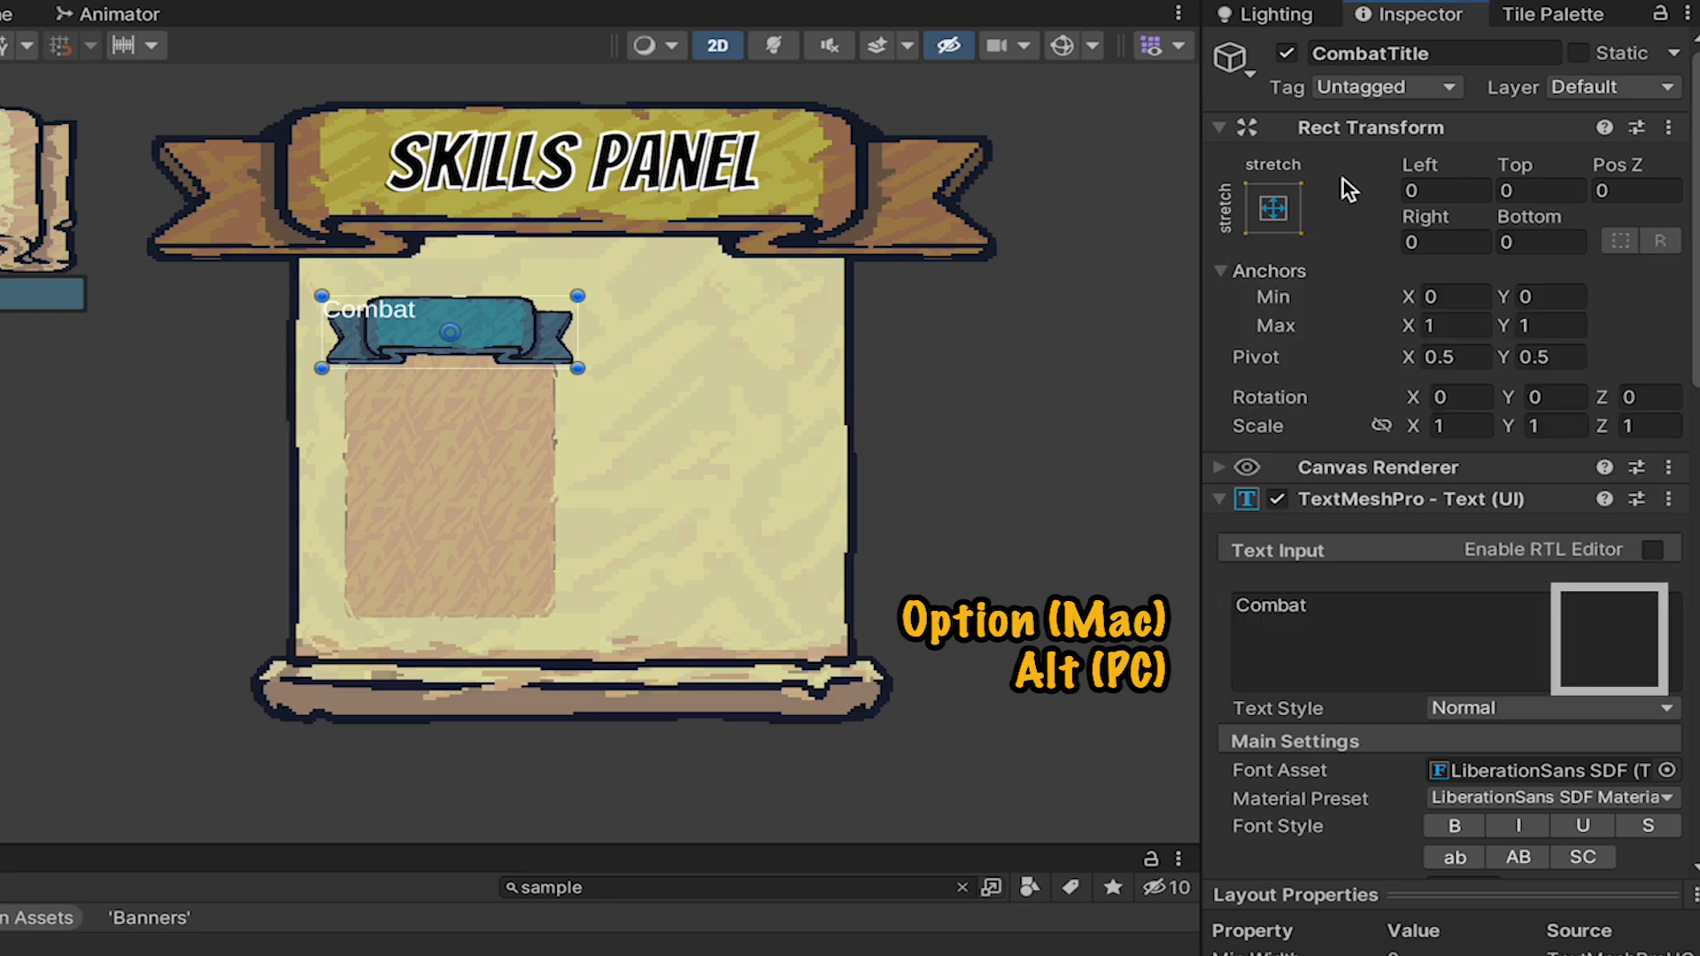
Give CombatTitle the Bangers SDF font asset and a black vertex color.
scroll(1584, 523, "down", 5)
left_click(1667, 478)
left_click(1390, 587)
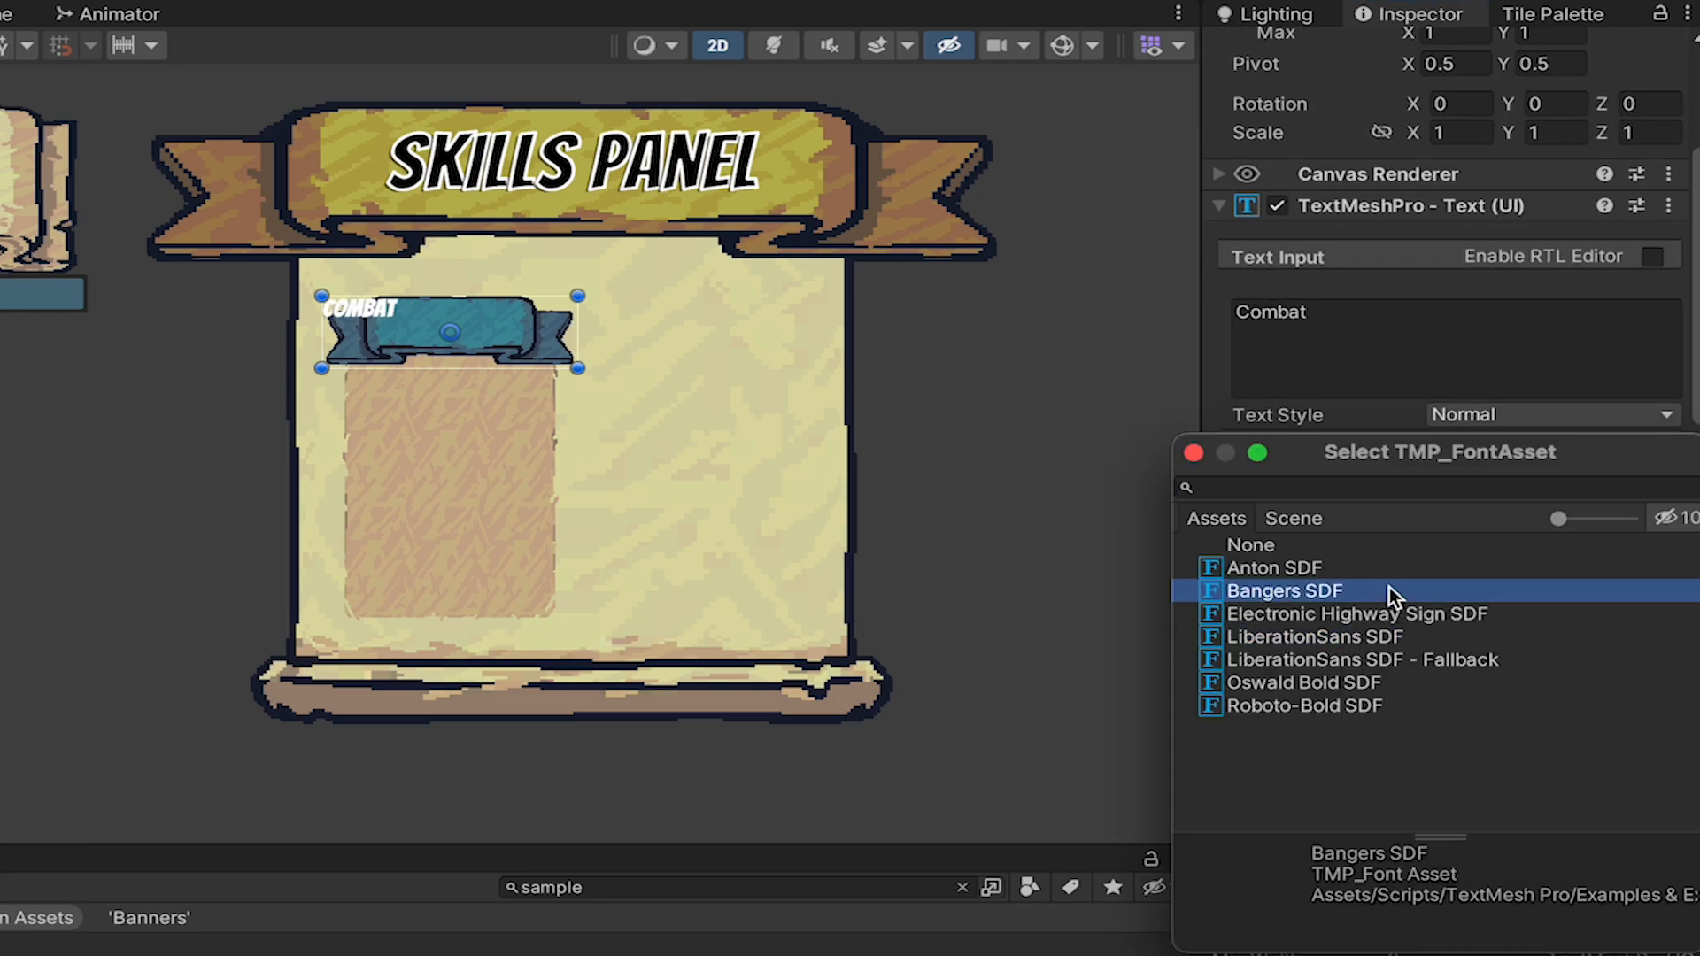
left_click(1542, 664)
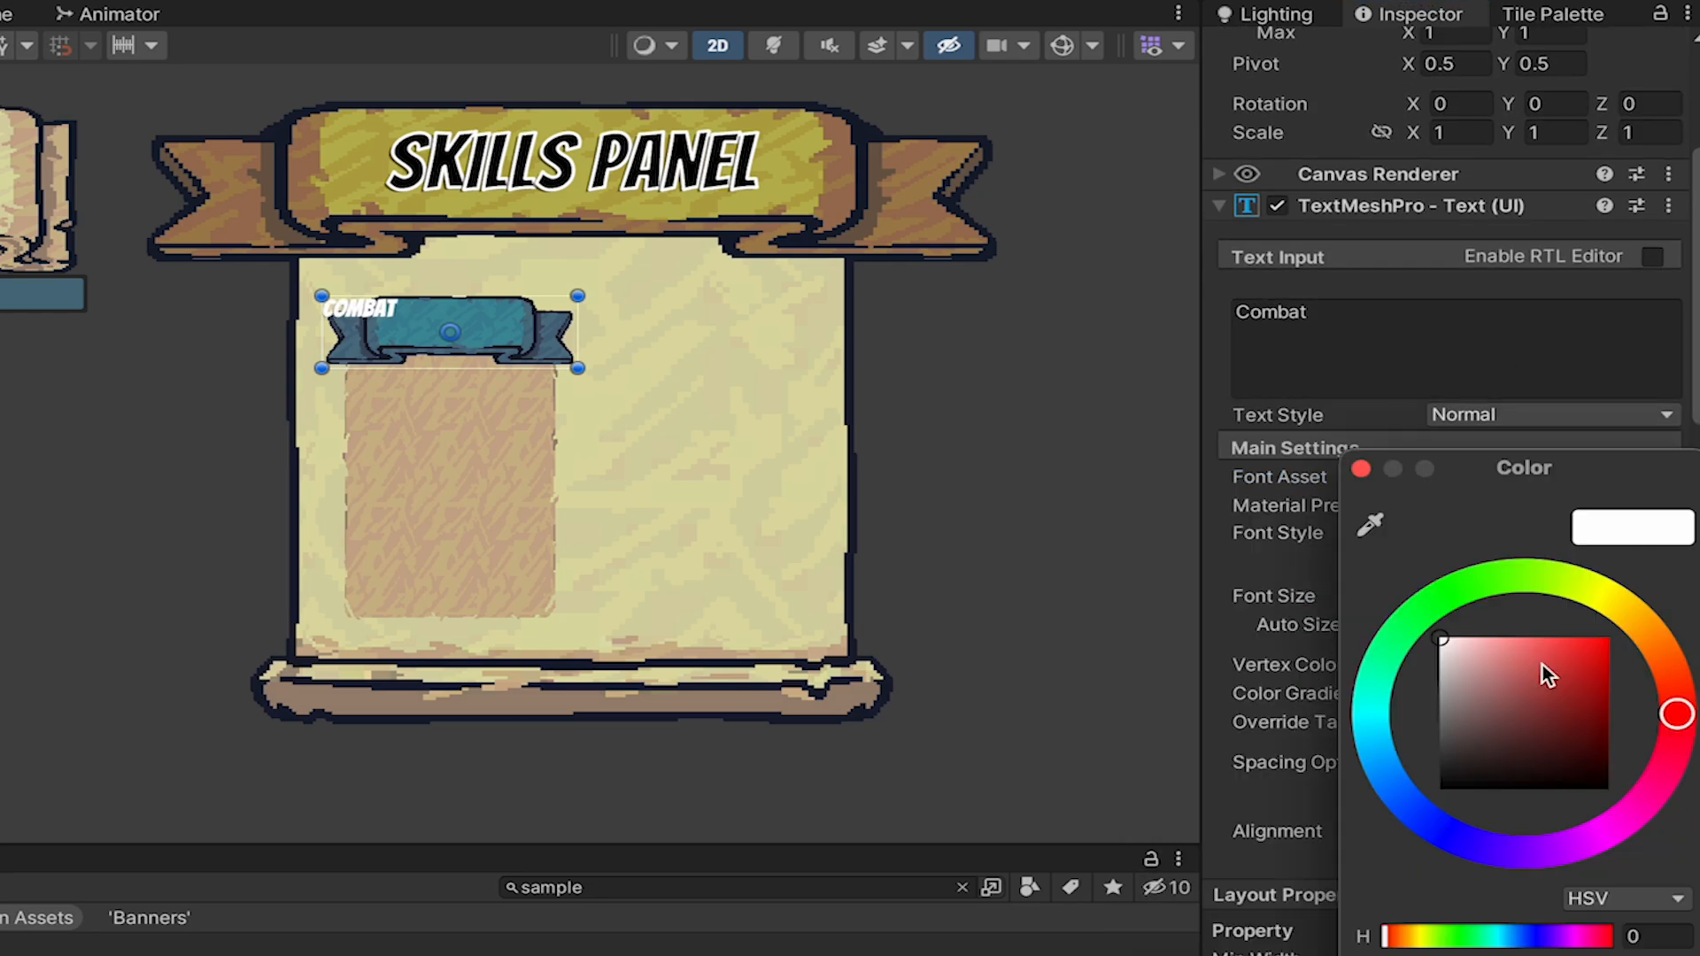
left_click(1361, 468)
Set CombatTitle's font size to 60 and align the text to the center and middle of its banner.
double_click(1456, 595)
type("60")
left_click(1477, 831)
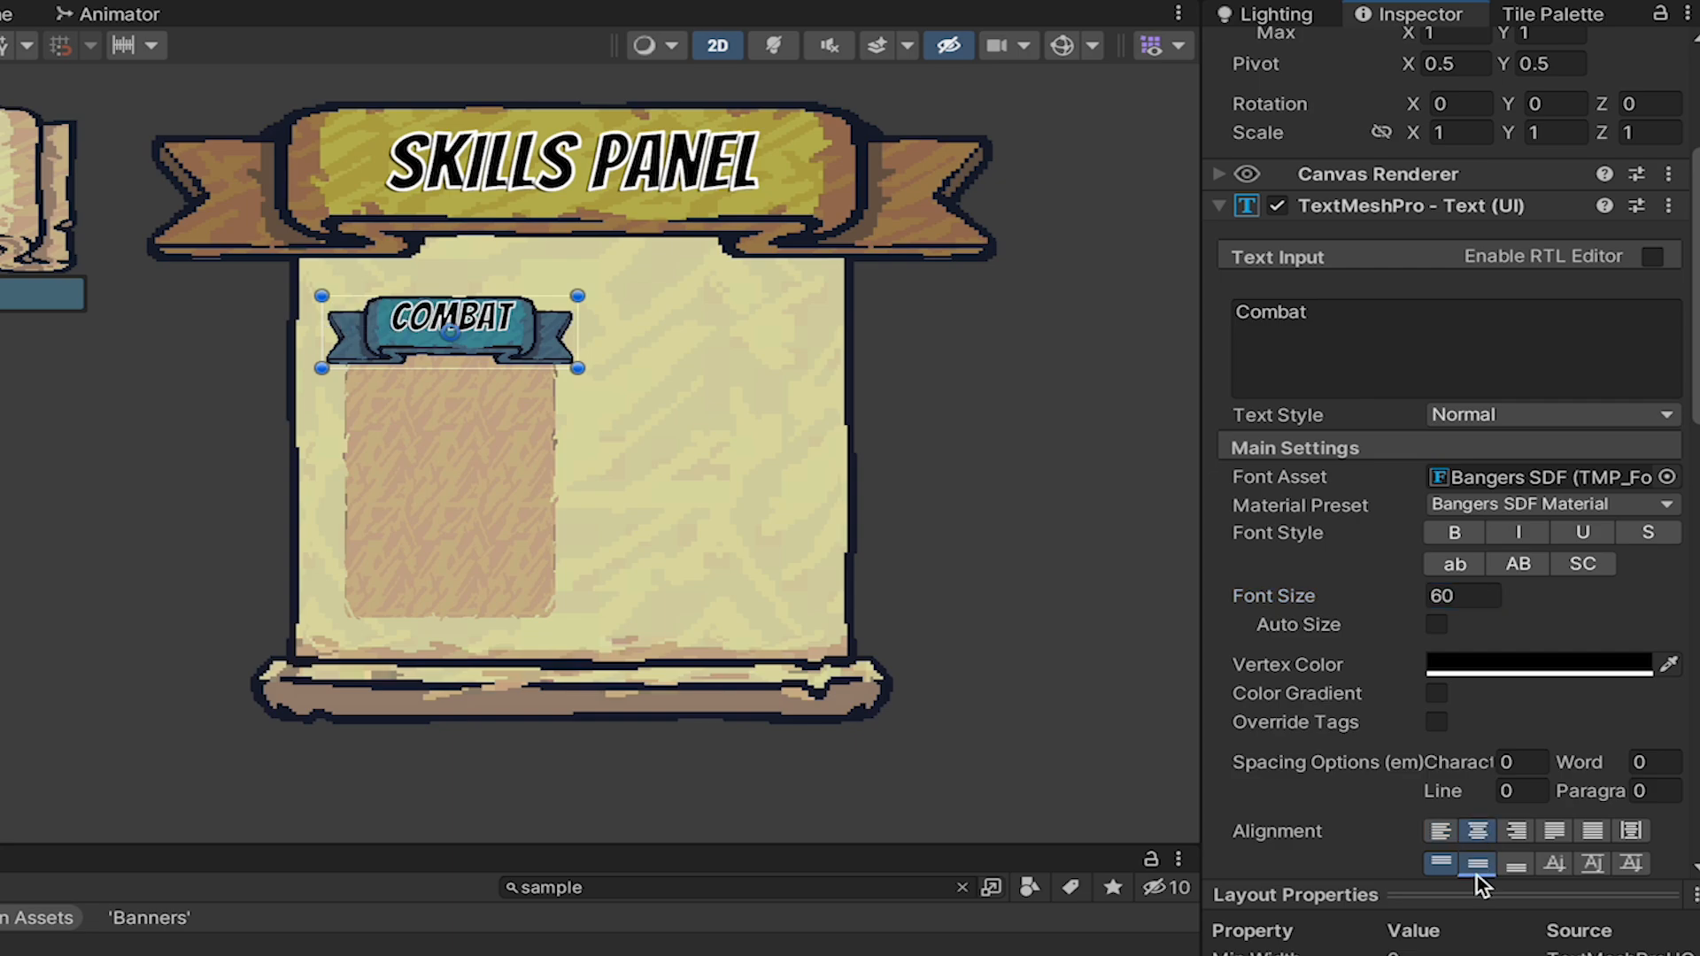
left_click(1062, 45)
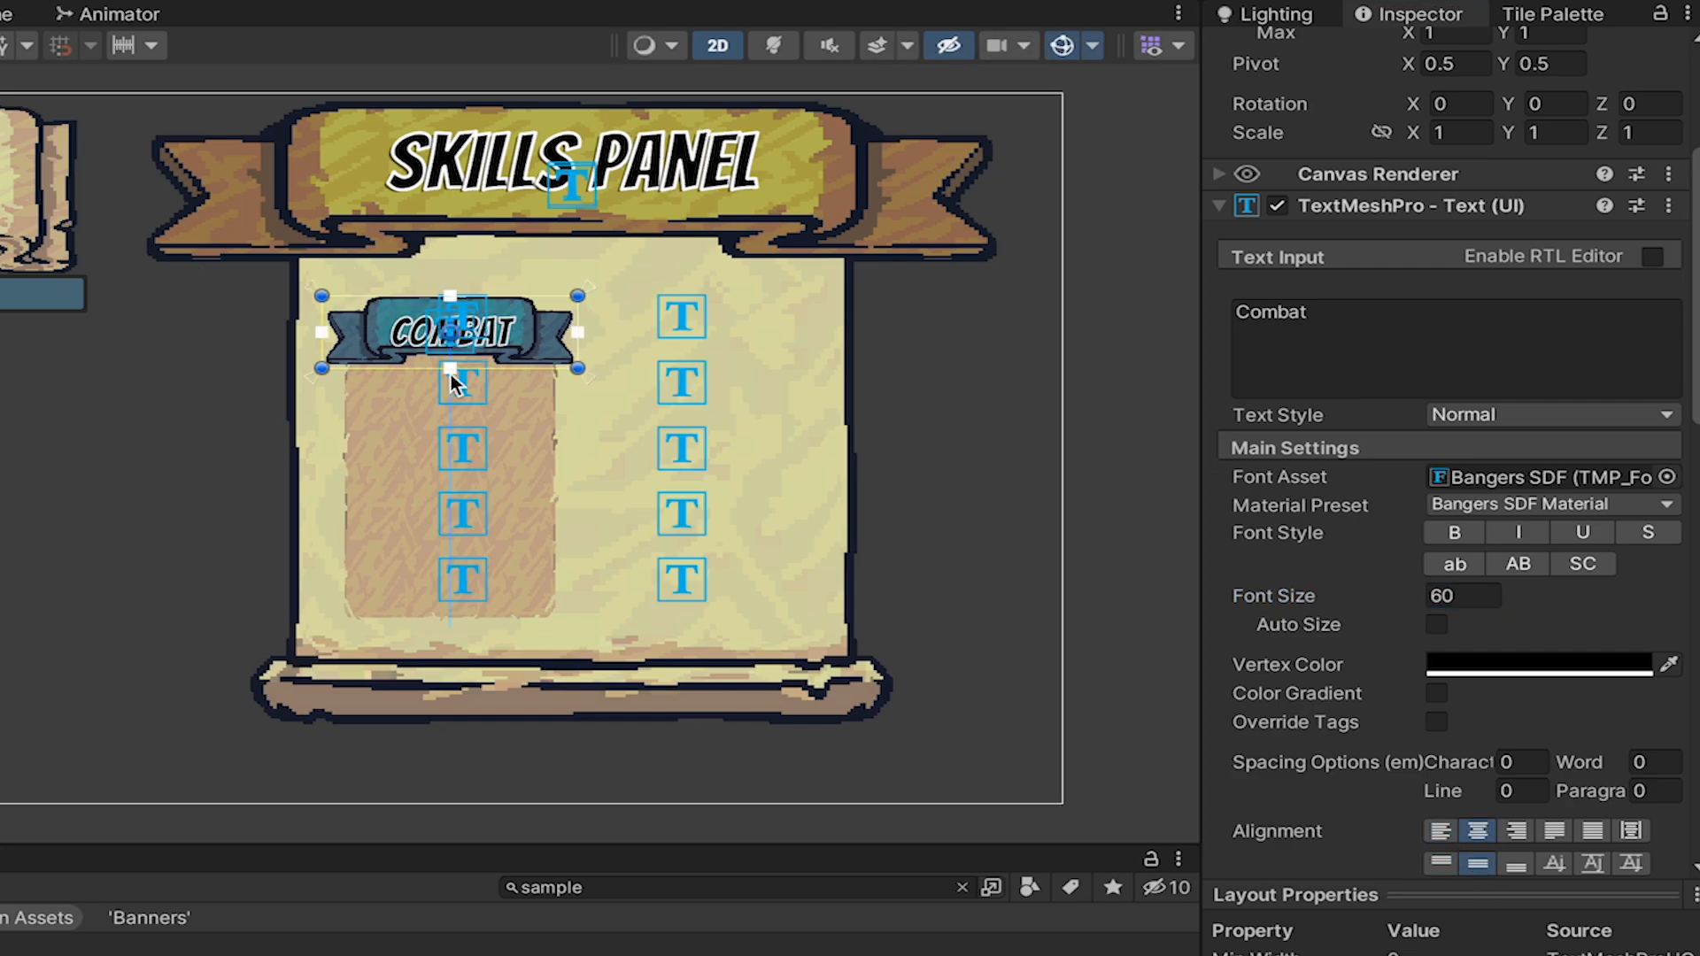
left_click(1057, 55)
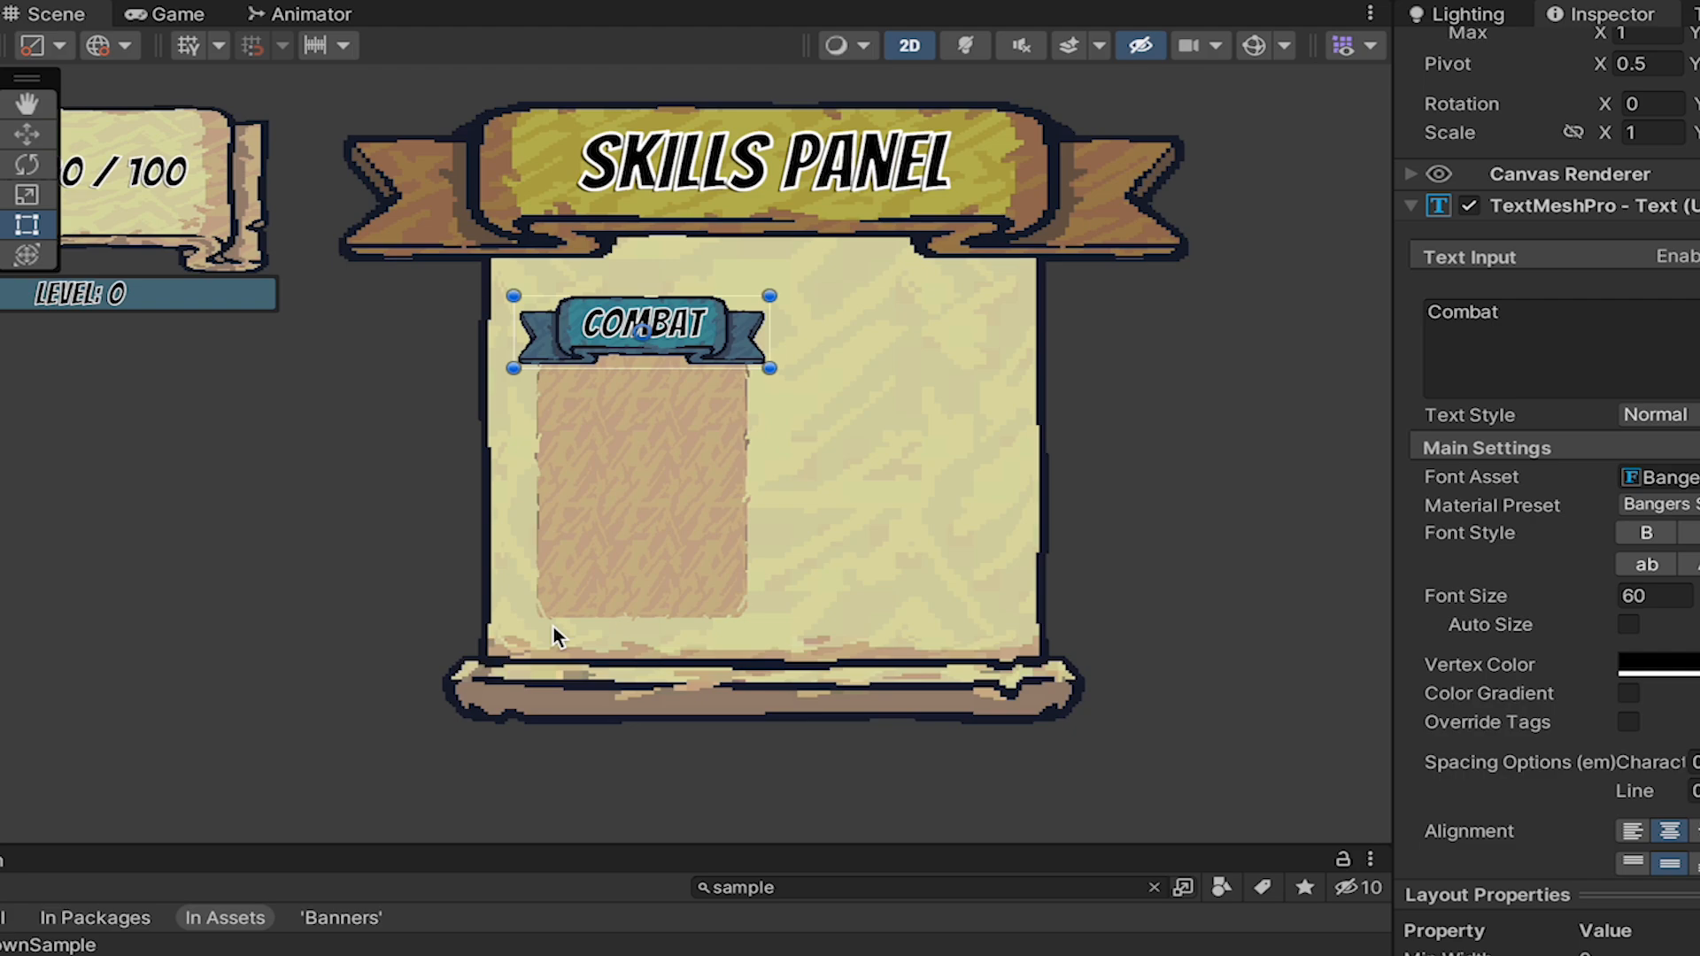
Create an empty child object under CombatTree and name it CombatPanel.
scroll(359, 617, "up", 5)
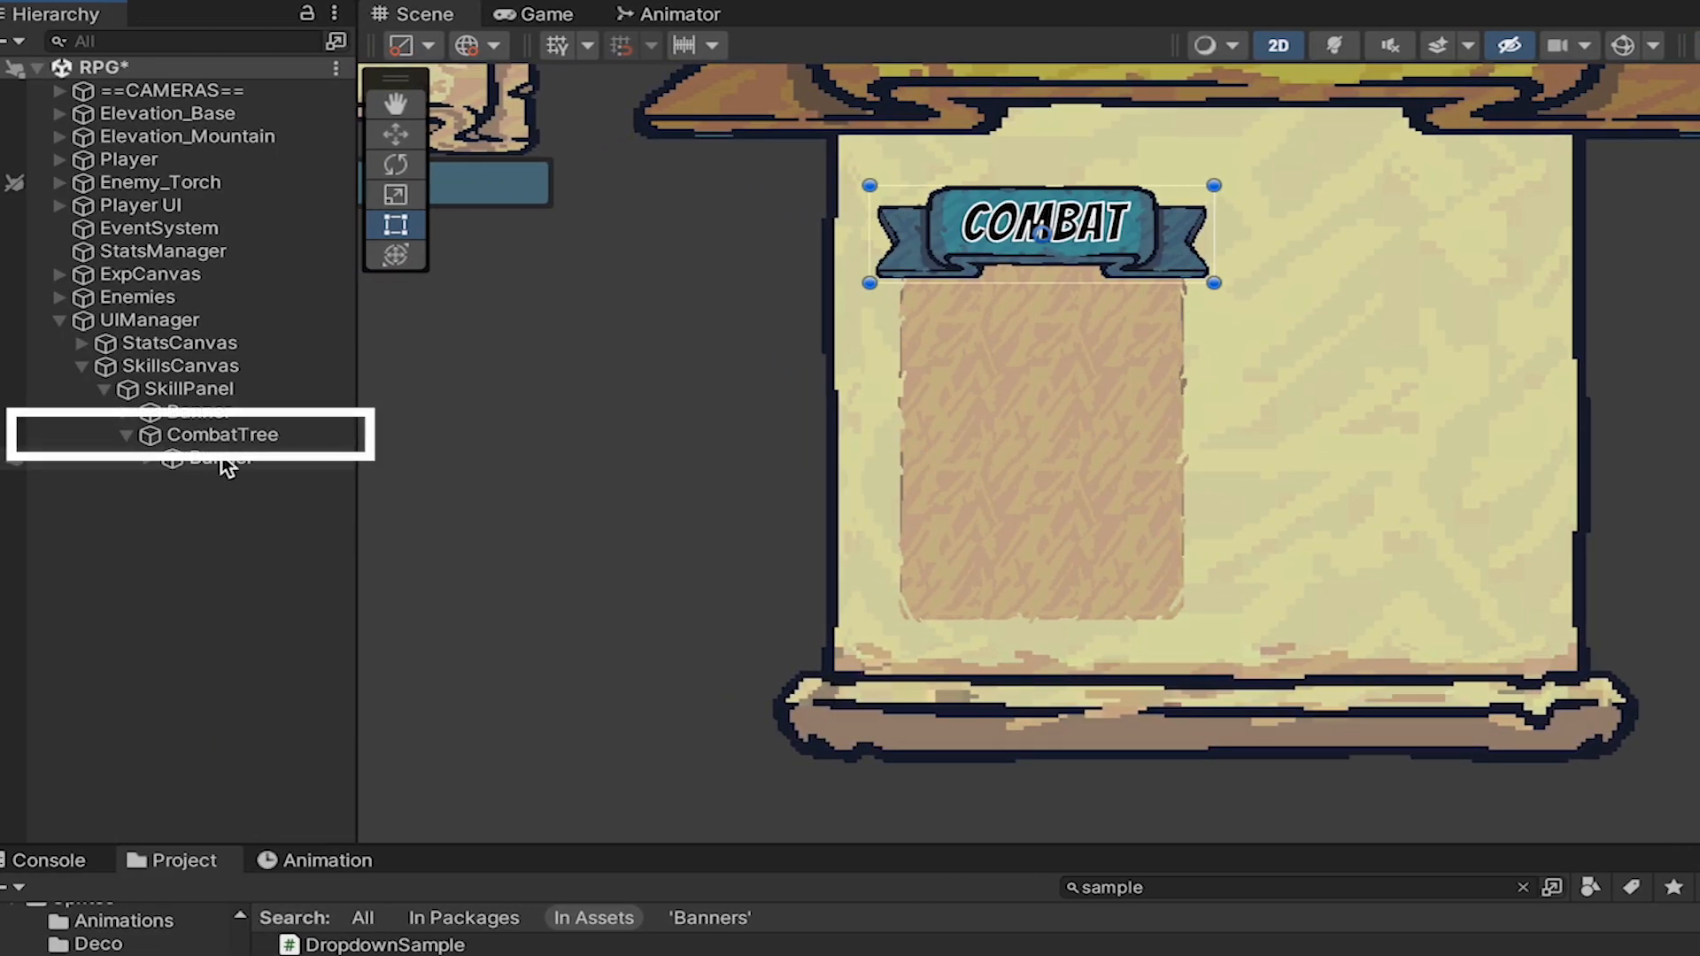
right_click(220, 434)
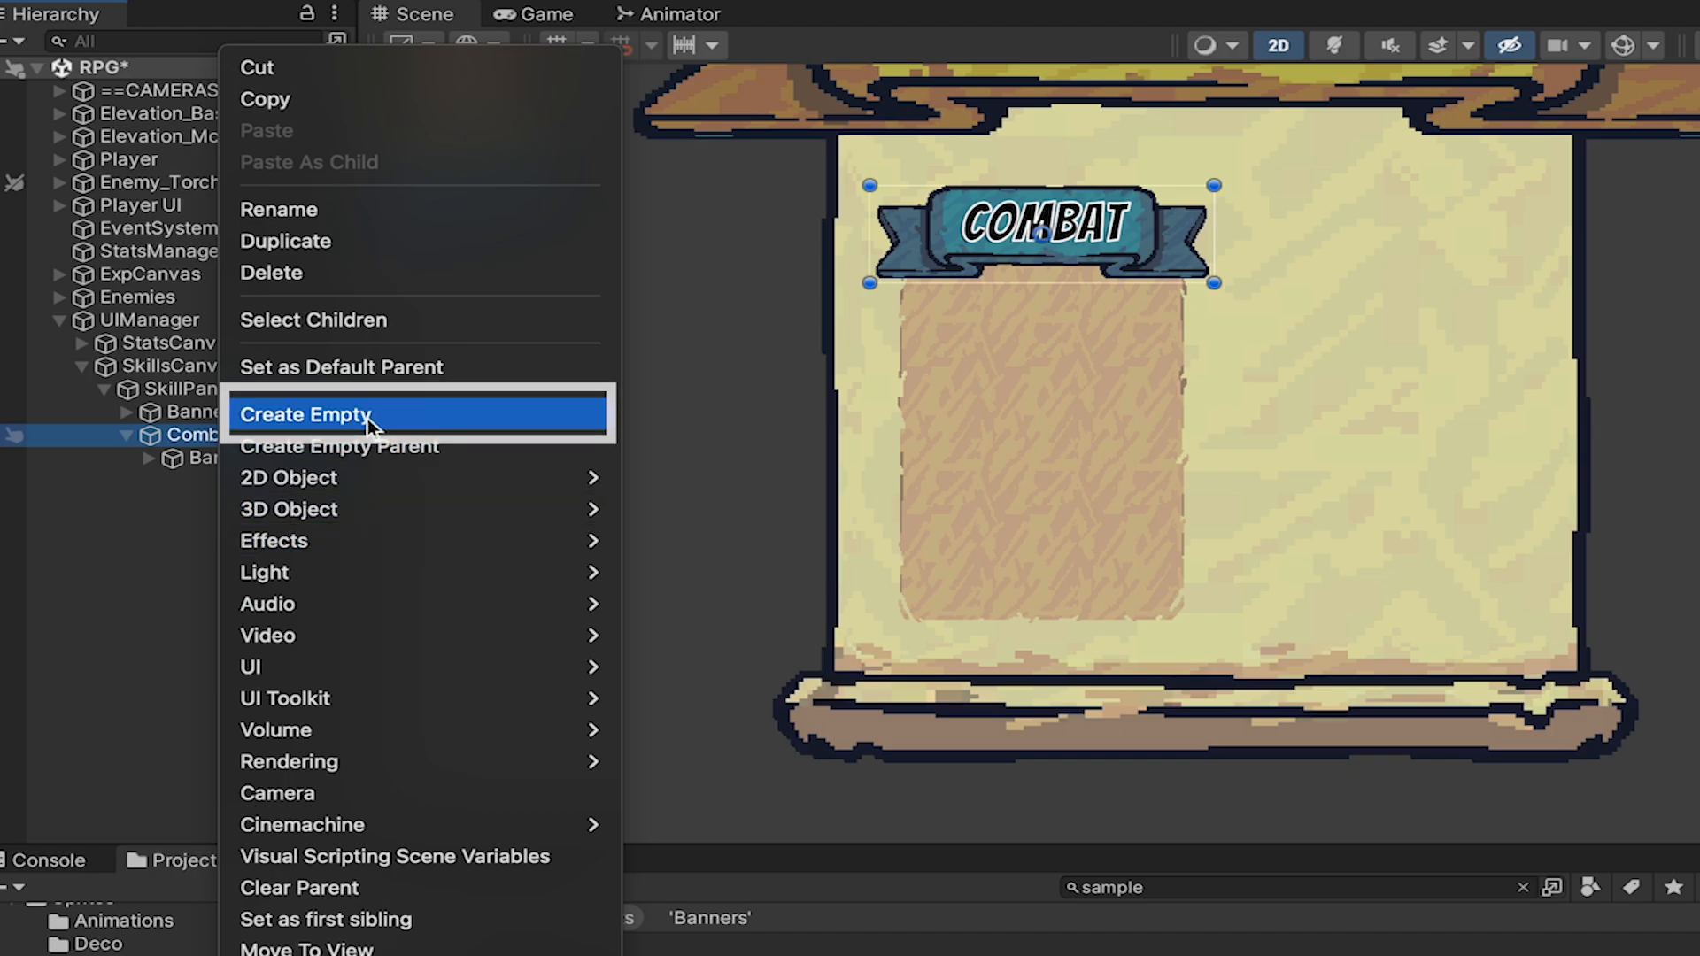
left_click(368, 418)
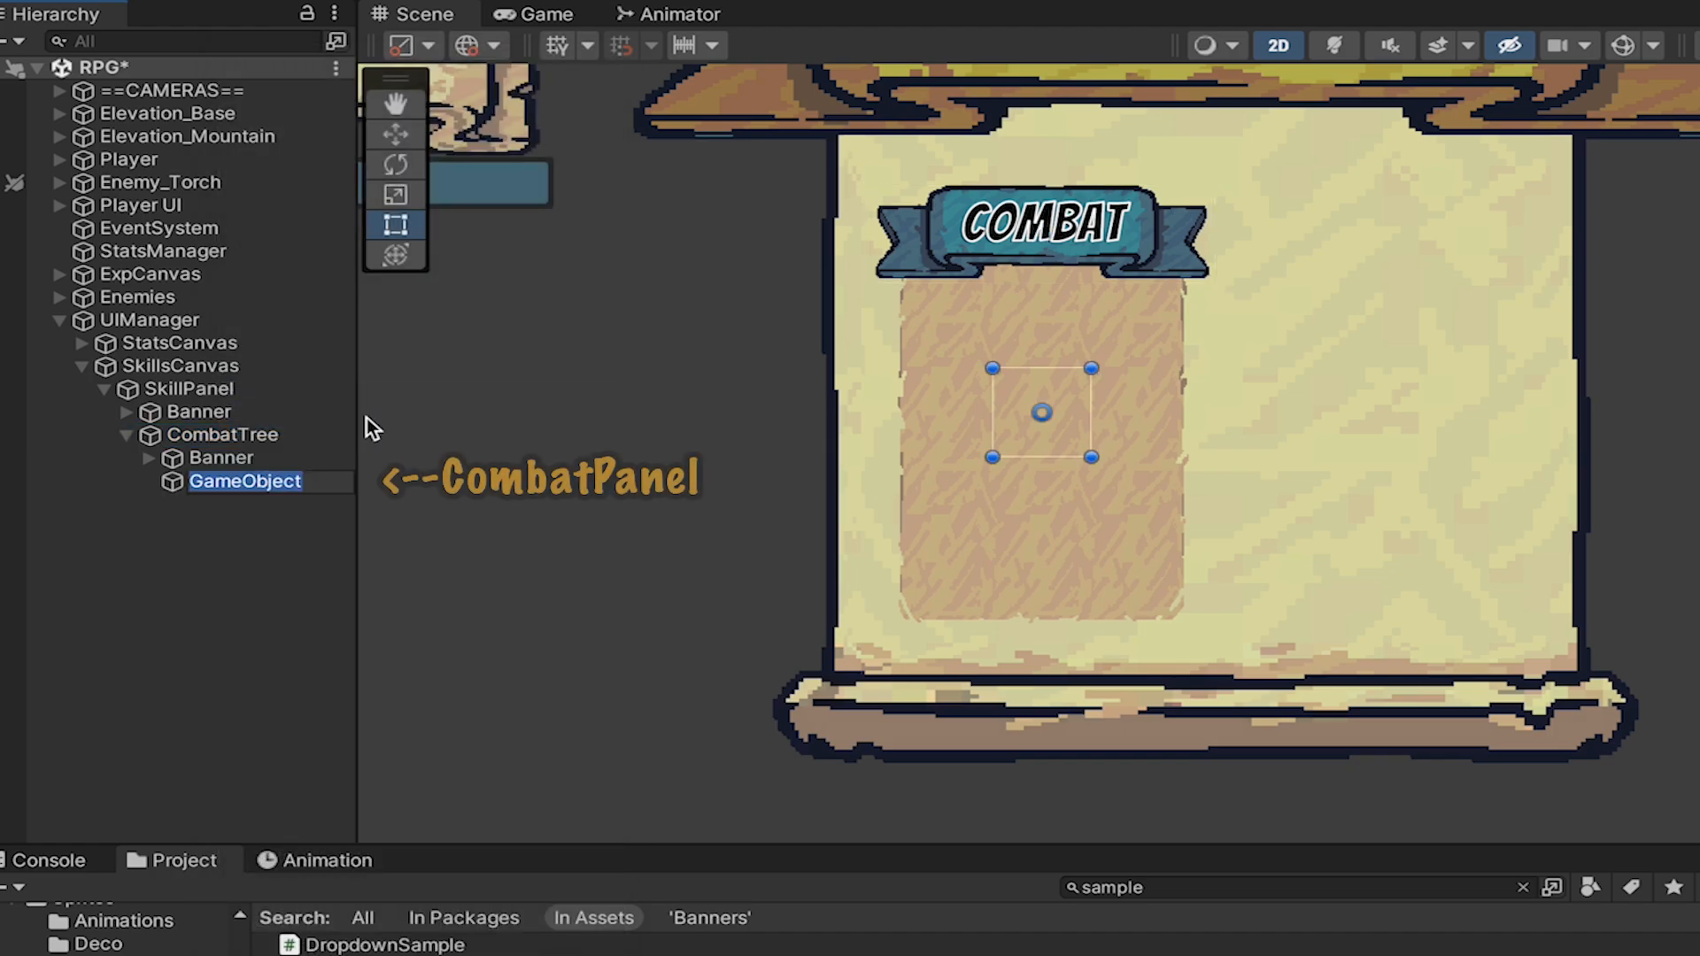
type("CombatPanel")
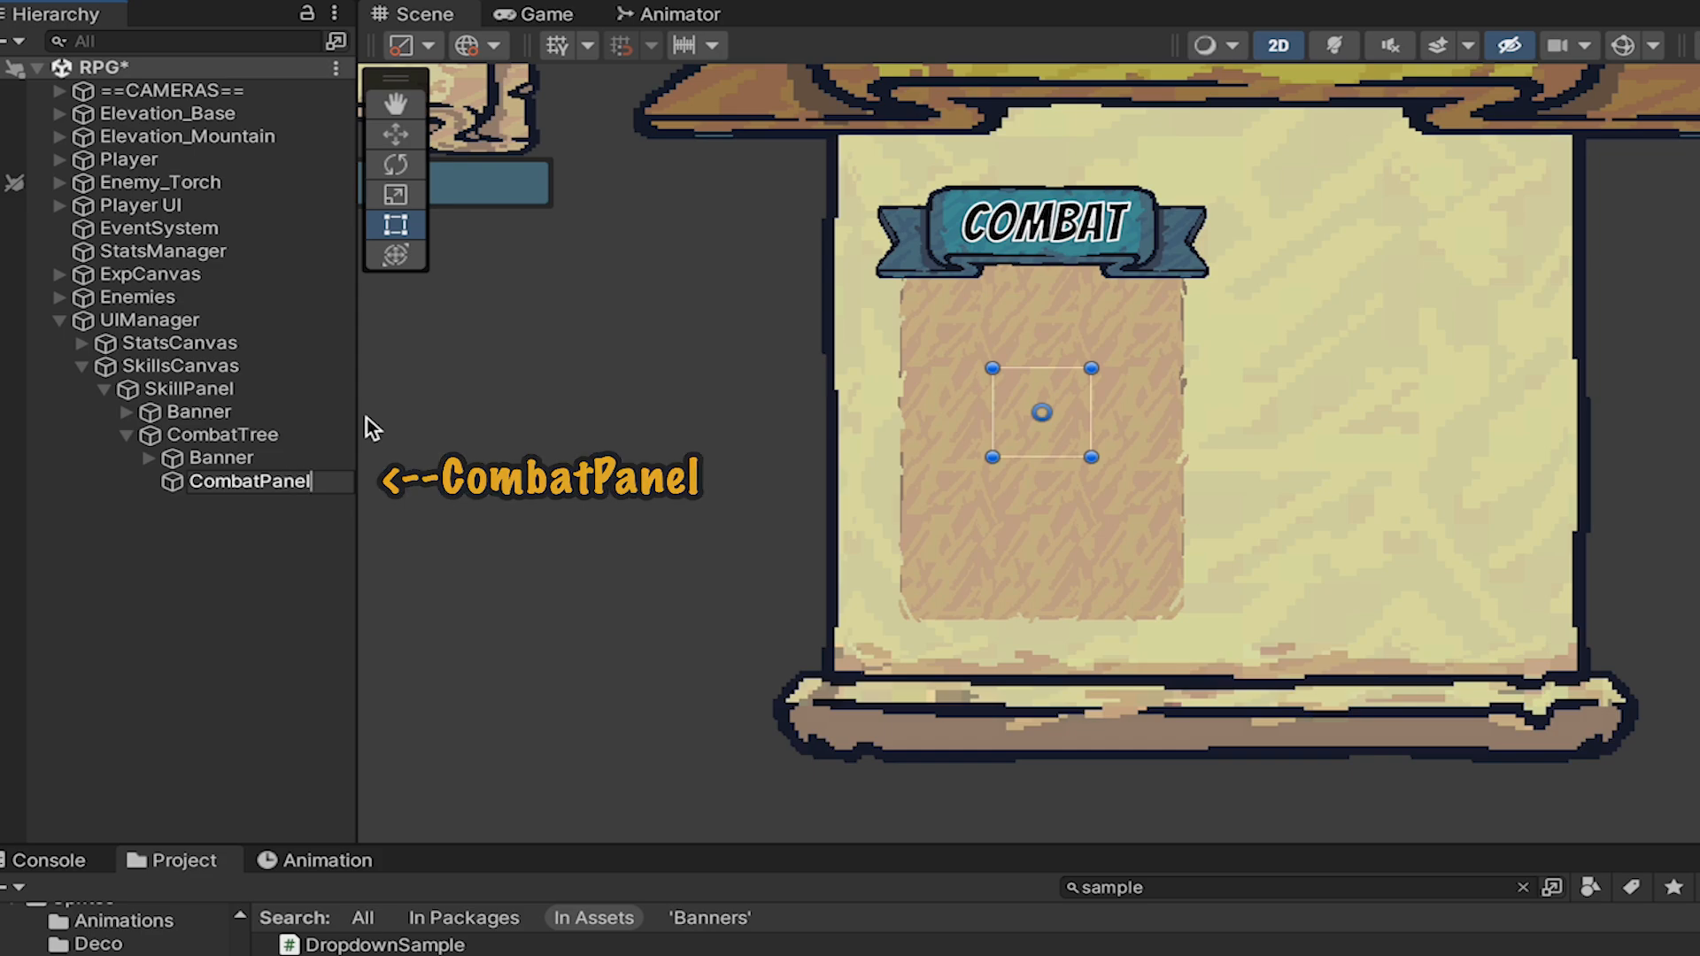
key("Return")
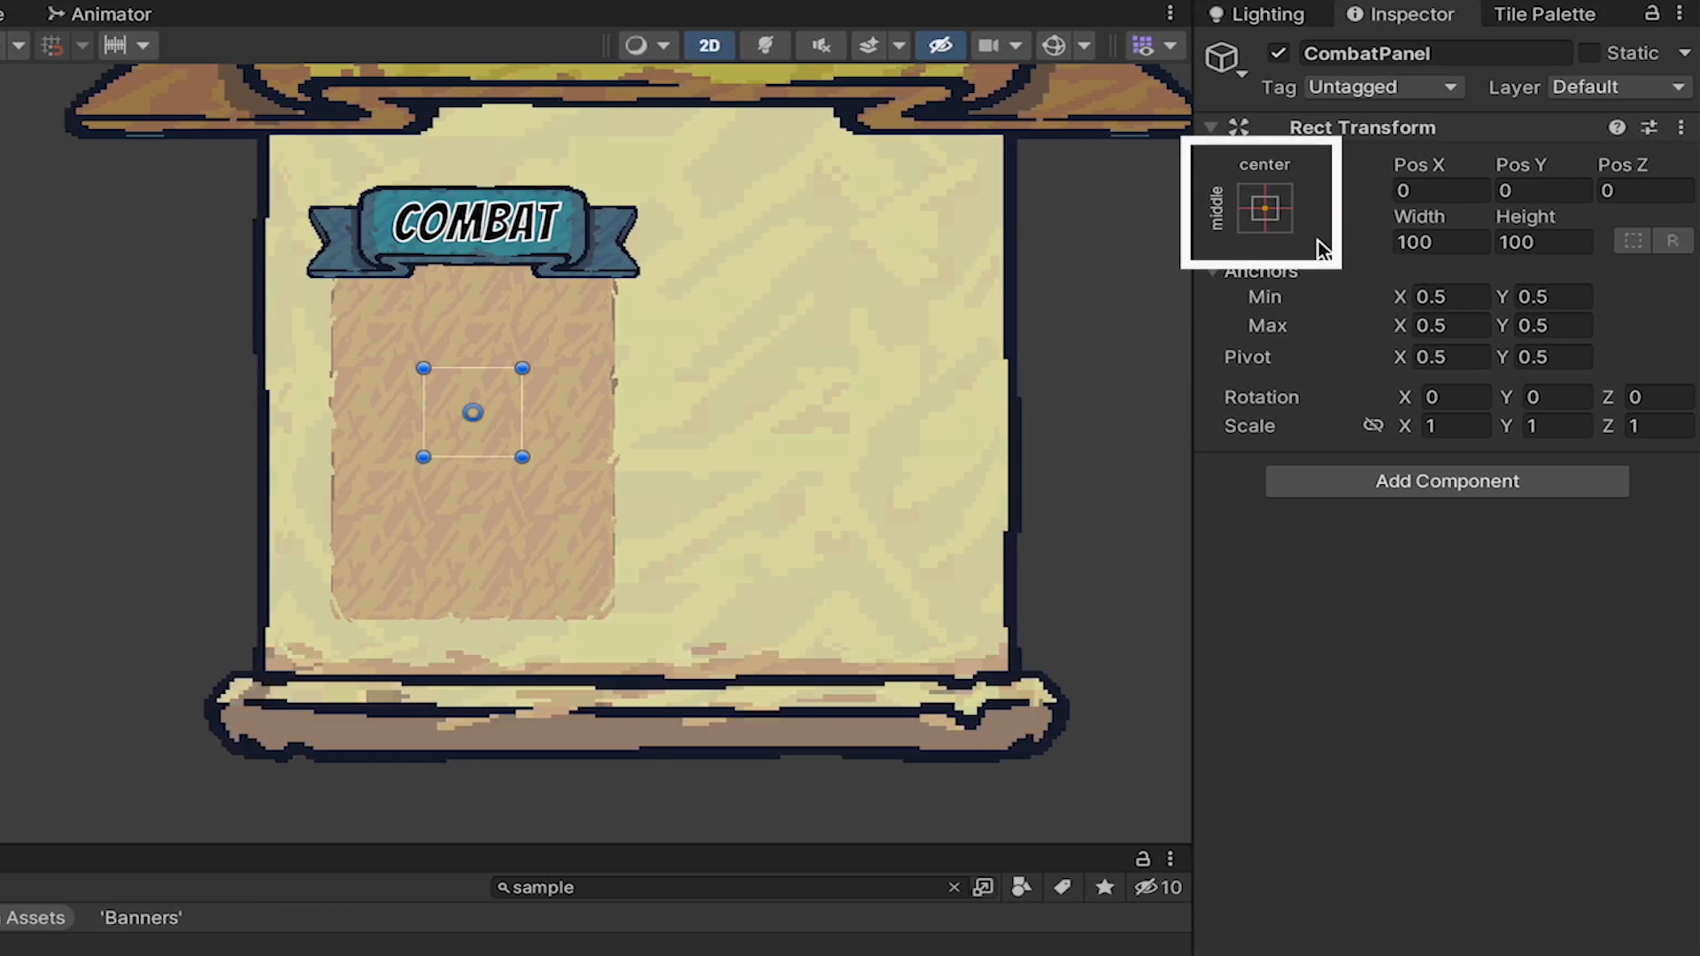
Stretch CombatPanel in both directions to fill CombatTree and set its Top offset to 100.
left_click(1265, 208)
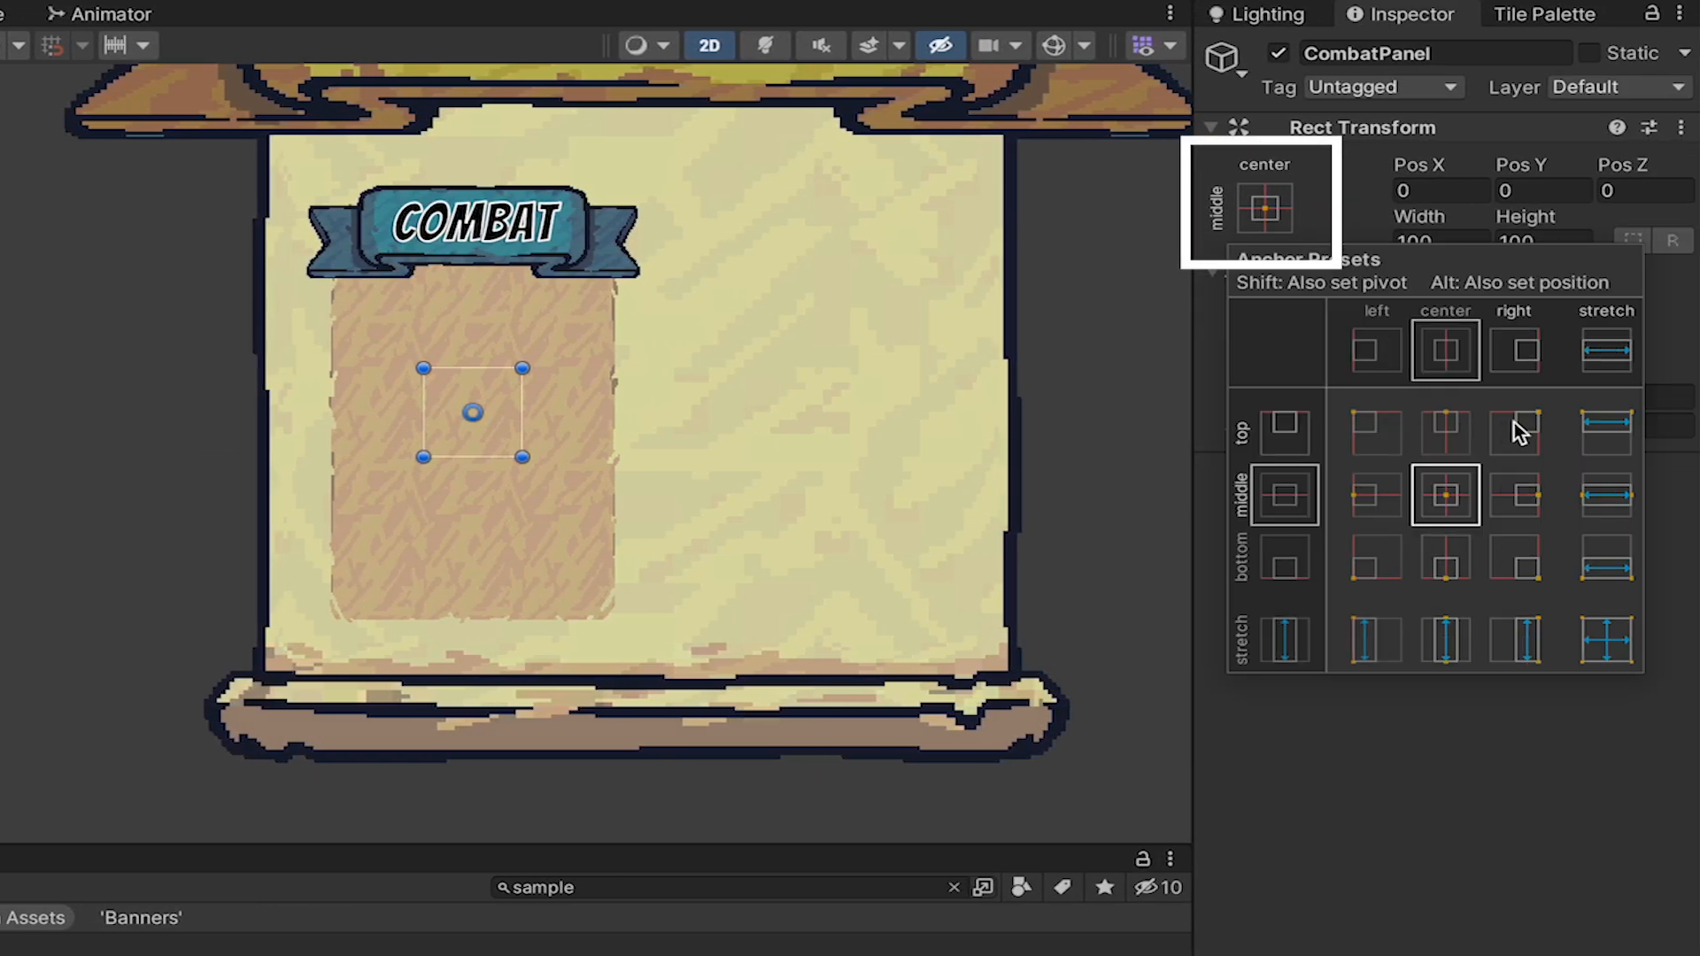
left_click(1606, 640, "alt")
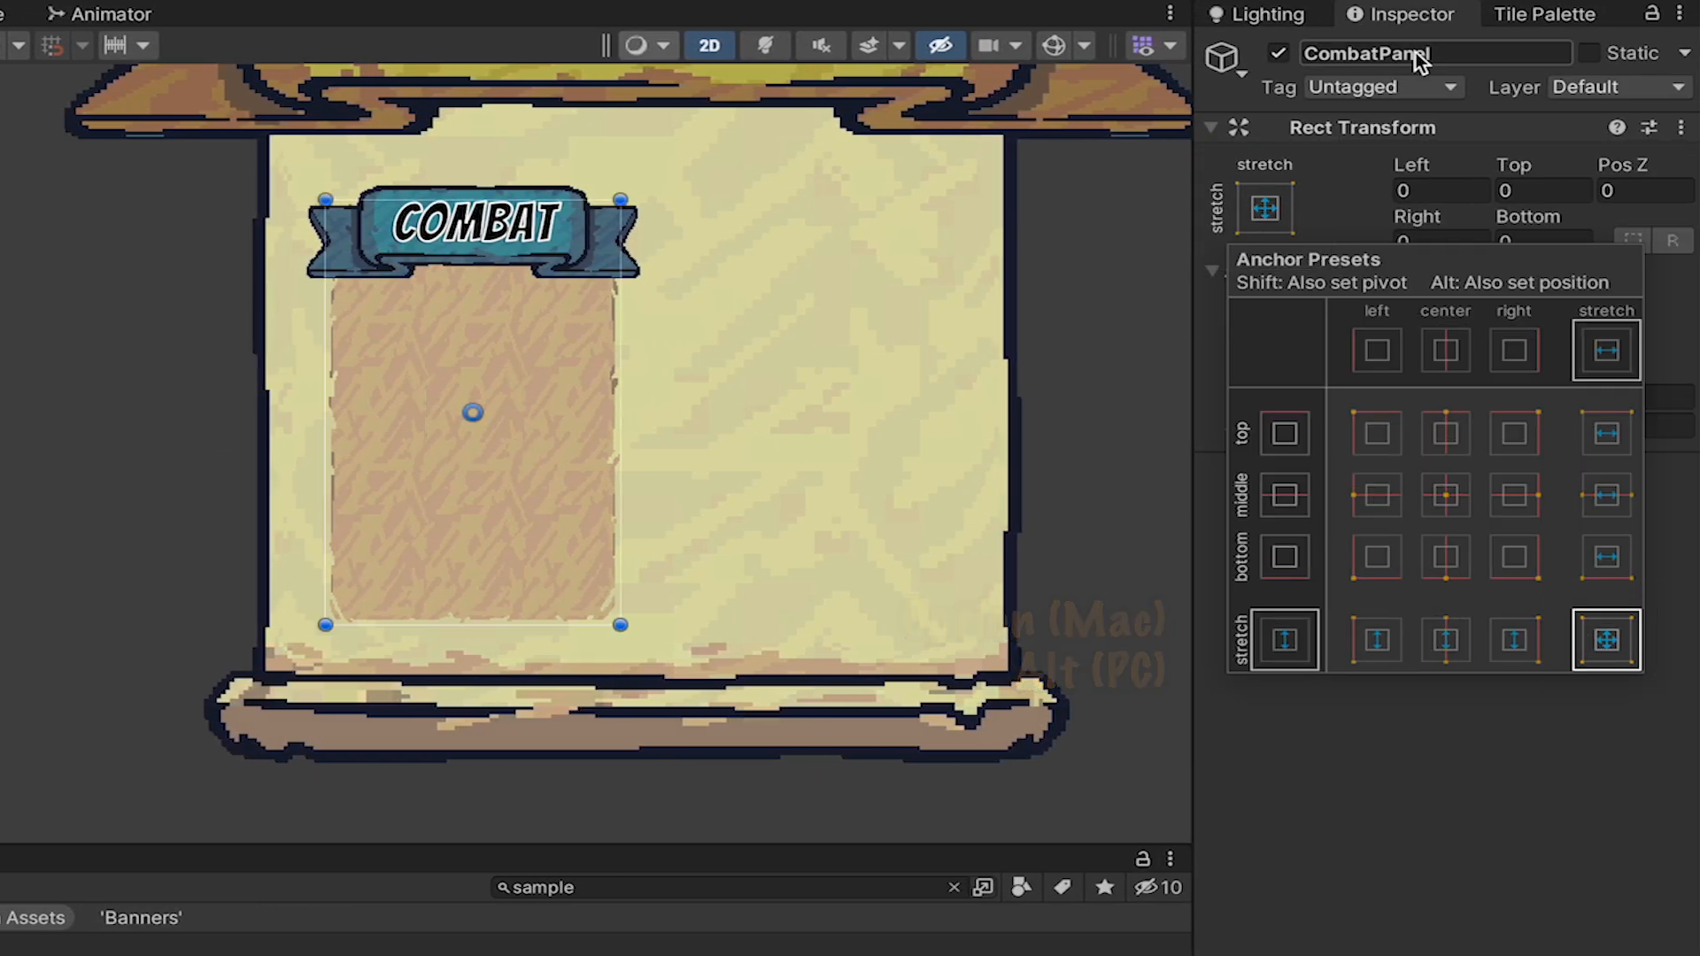
left_click(798, 257)
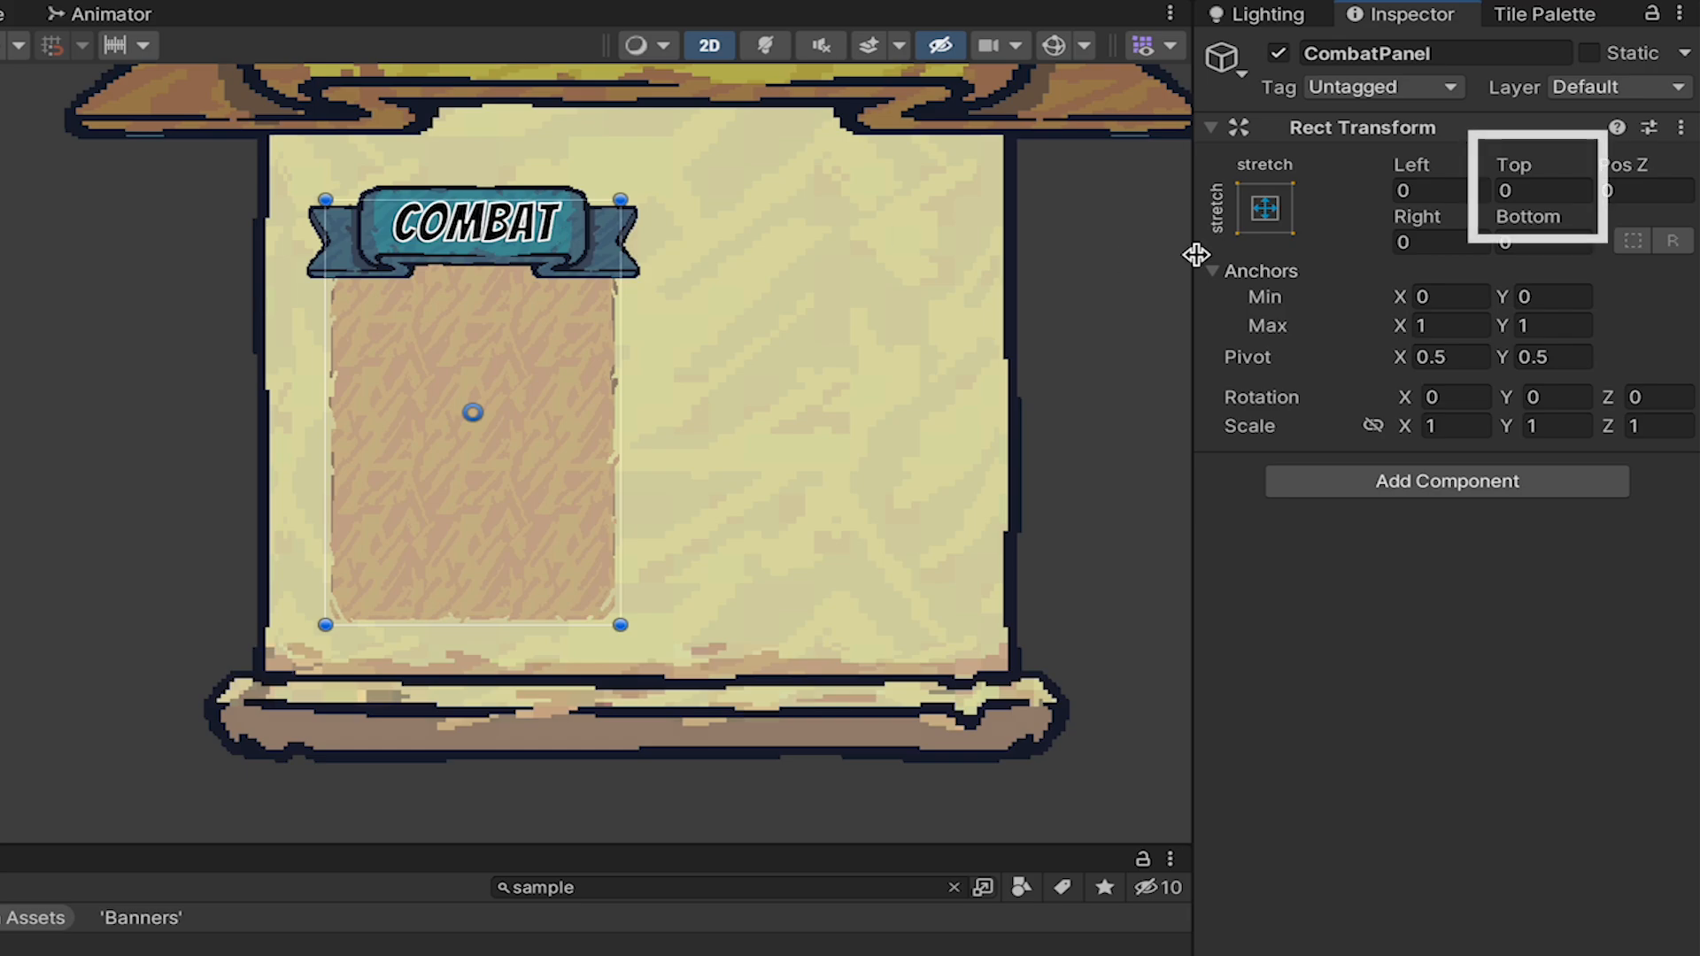
left_click(1561, 191)
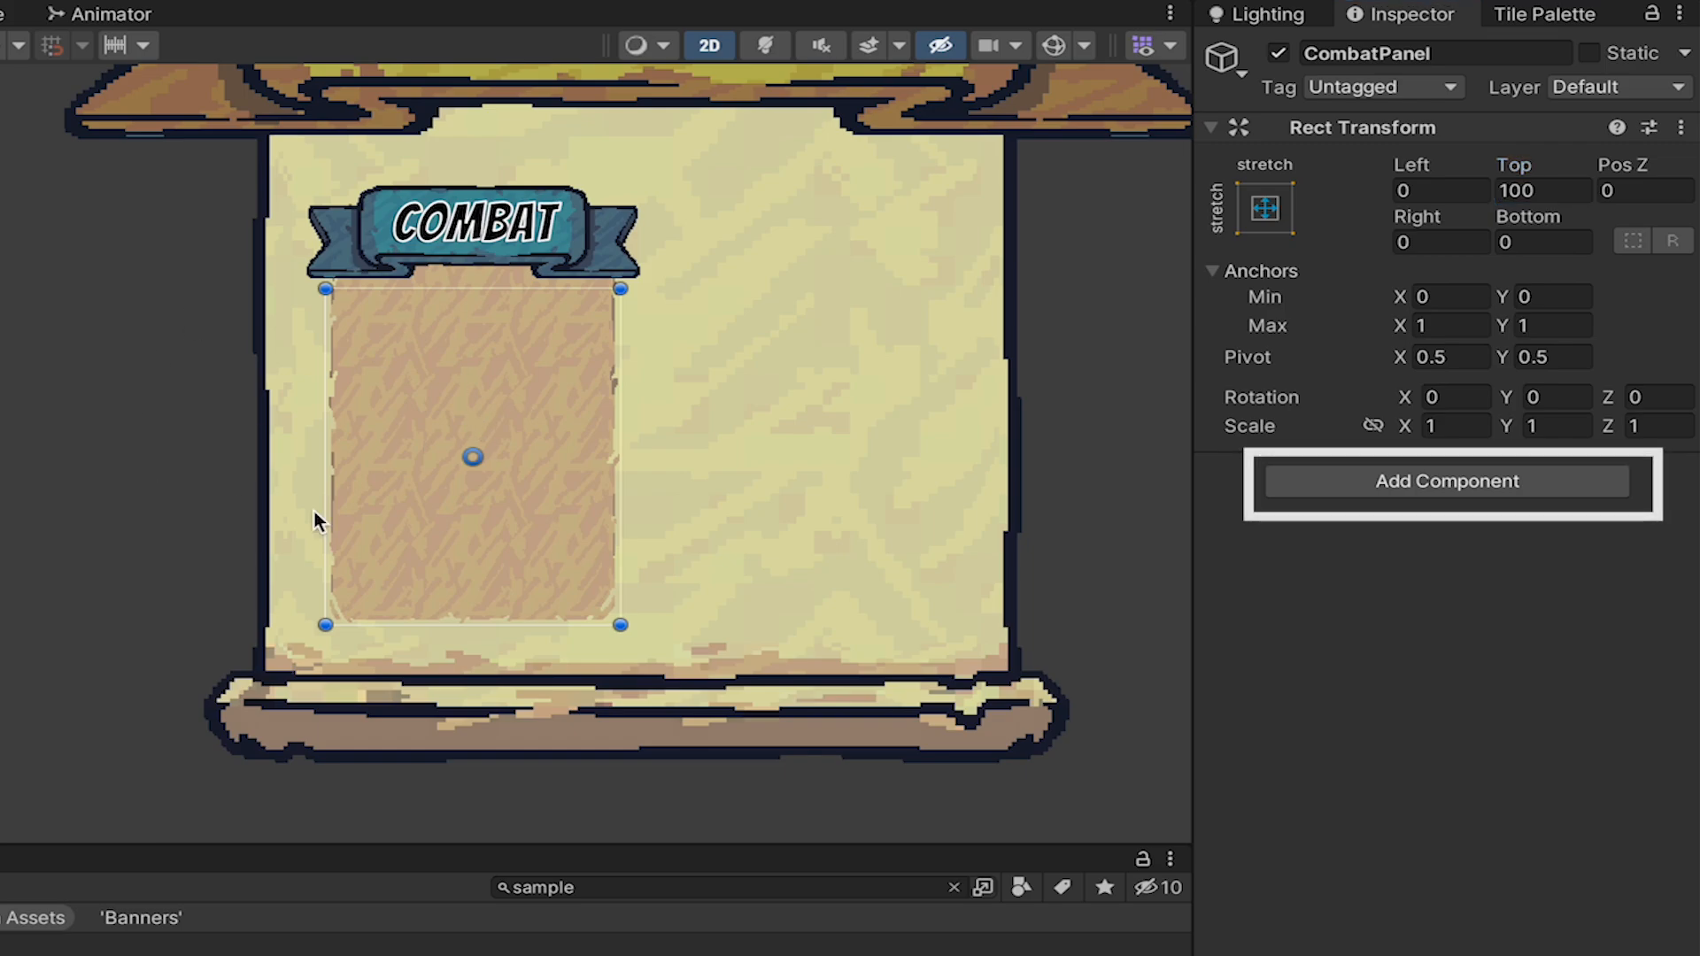
Add a Grid Layout Group component to CombatPanel.
left_click(1472, 475)
type("grid")
key("Down")
key("Down")
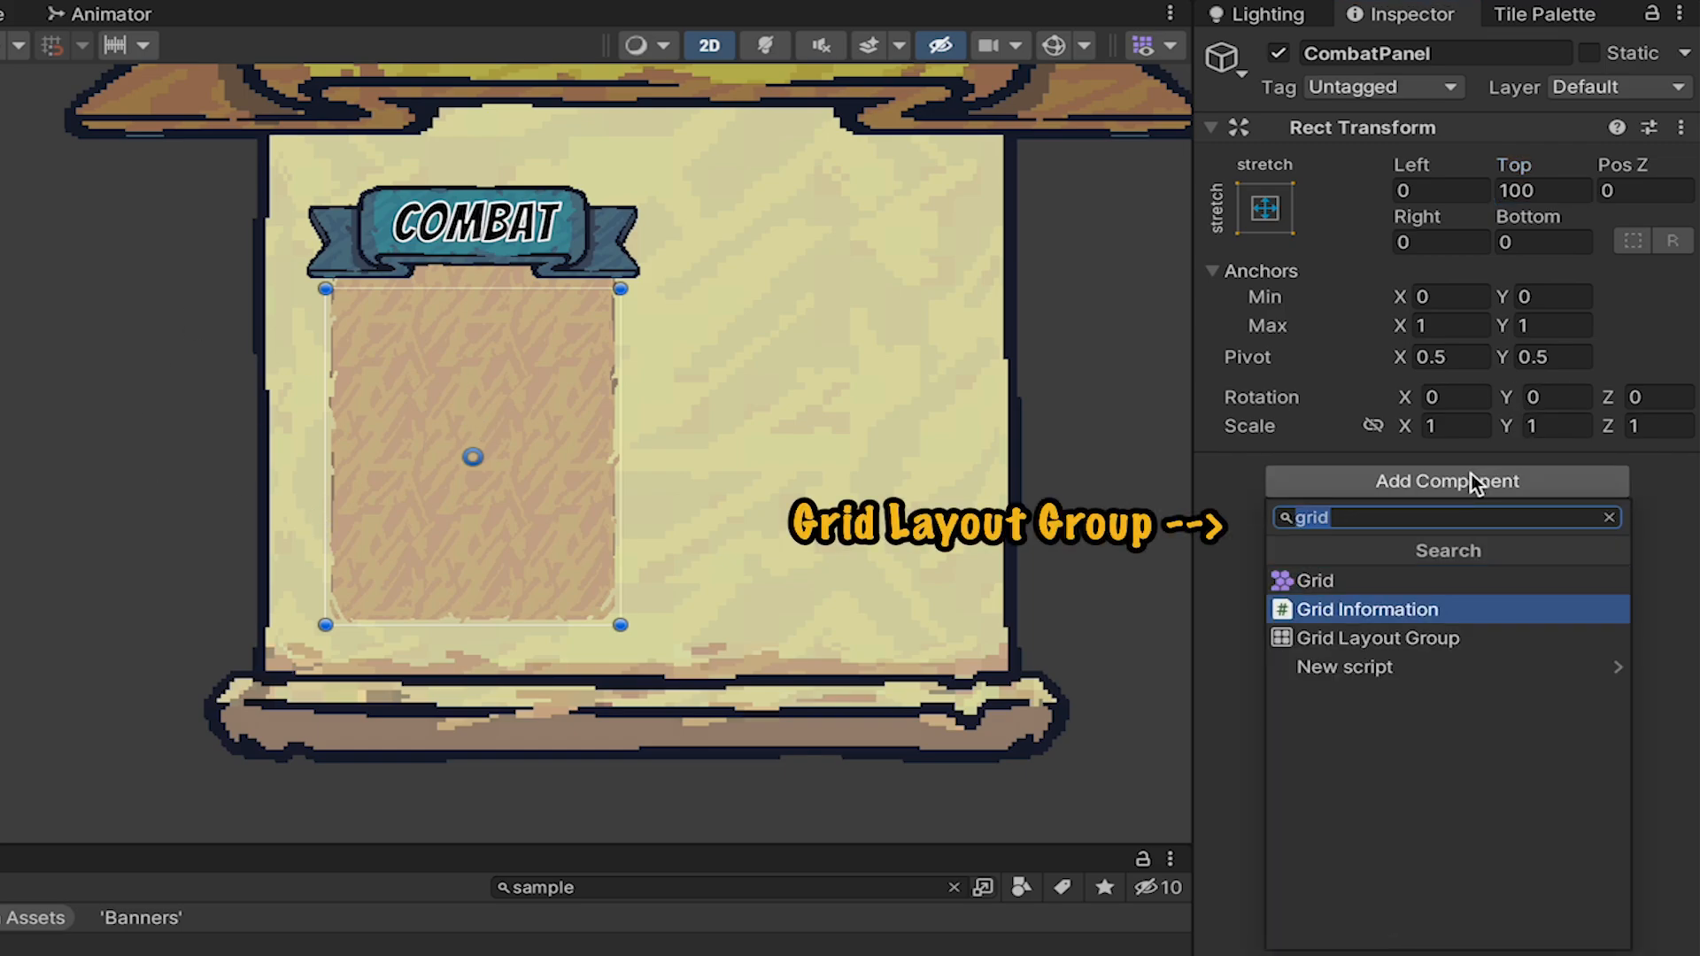
key("Return")
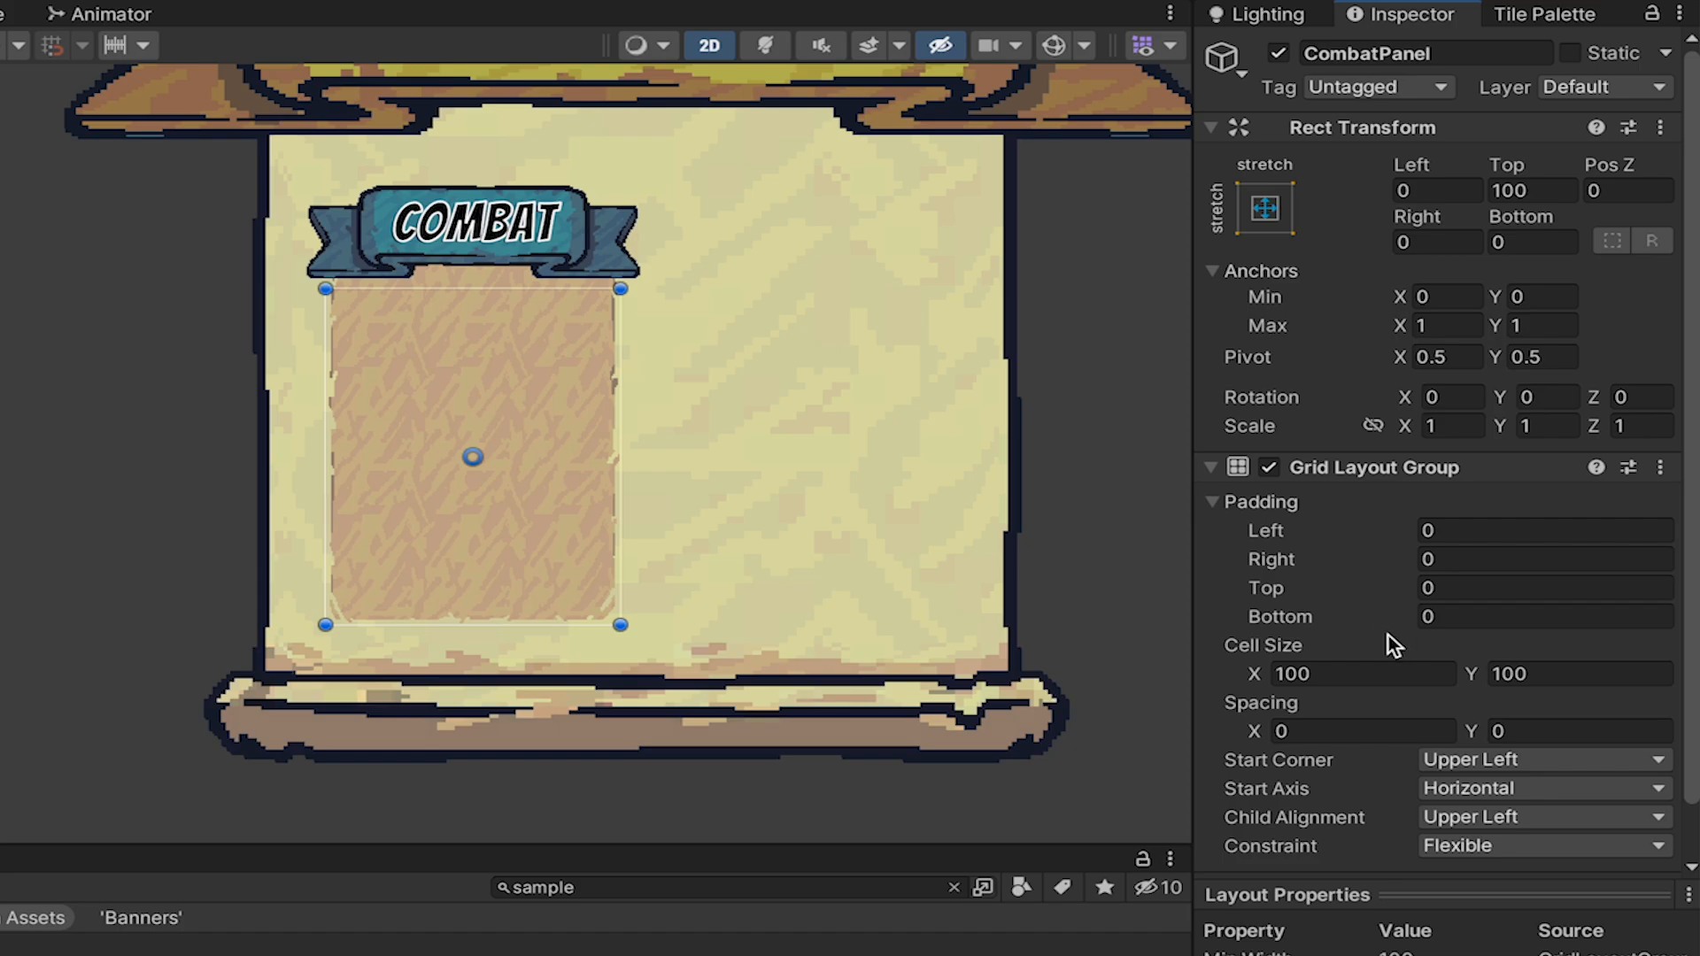
Set the Grid Layout Group's cell size to 85 by 85 and its spacing to 18 by 18.
left_click(1355, 674)
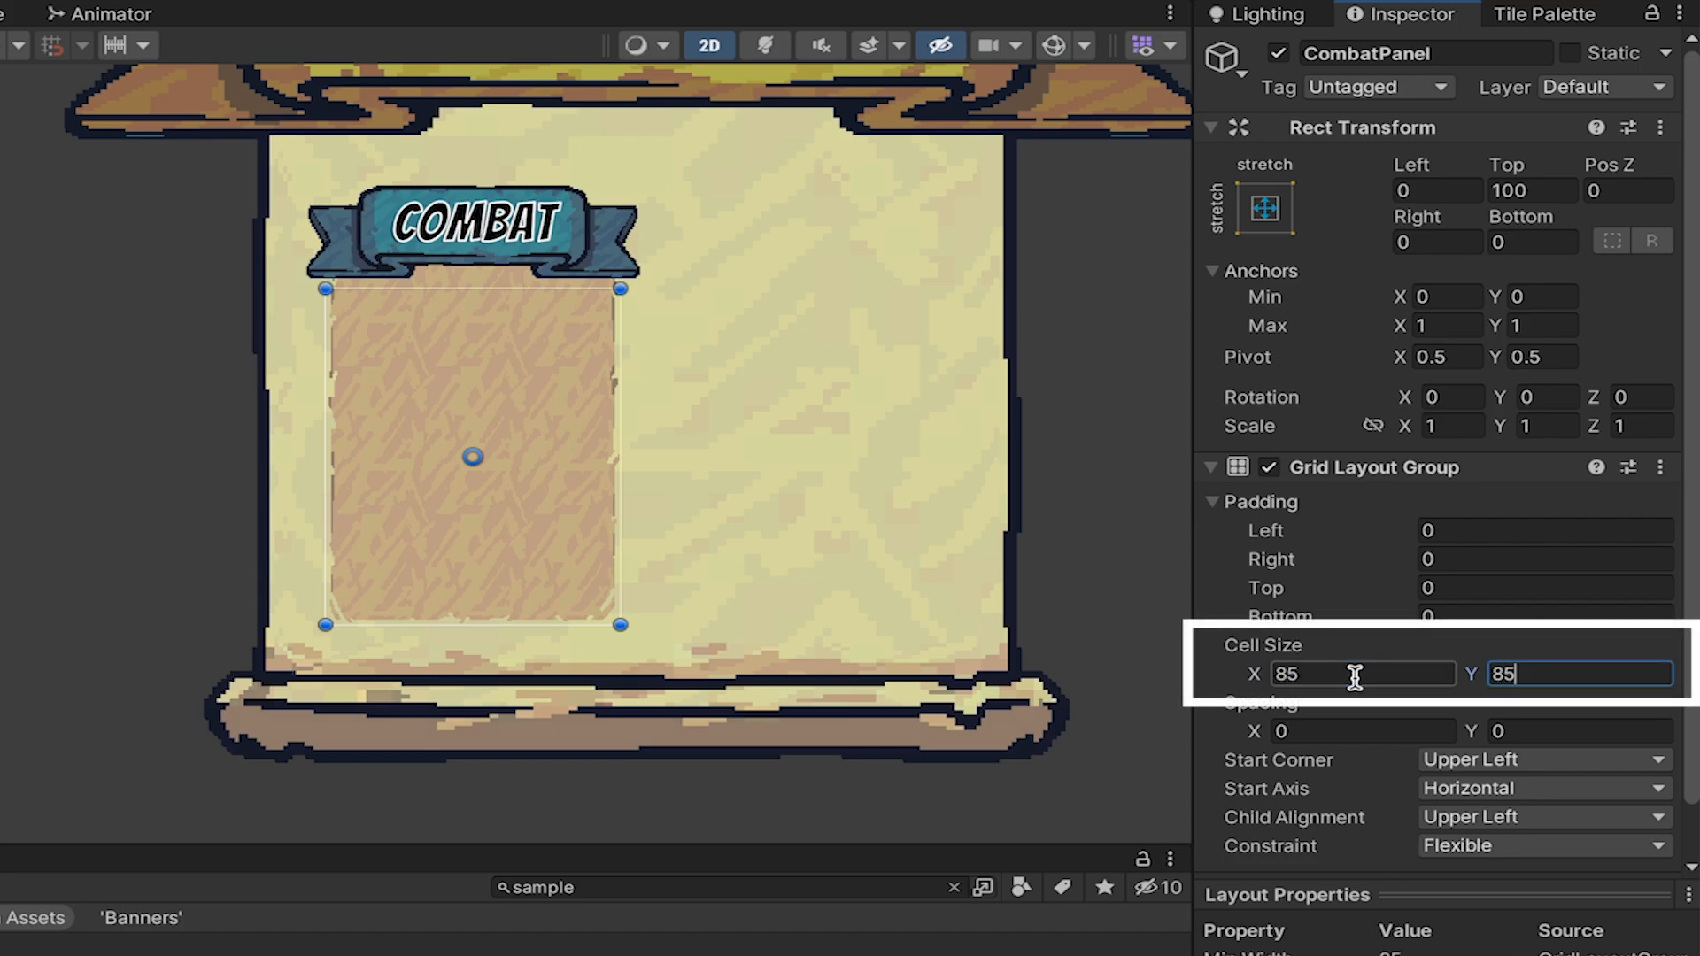
type("18")
key("Tab")
type("18")
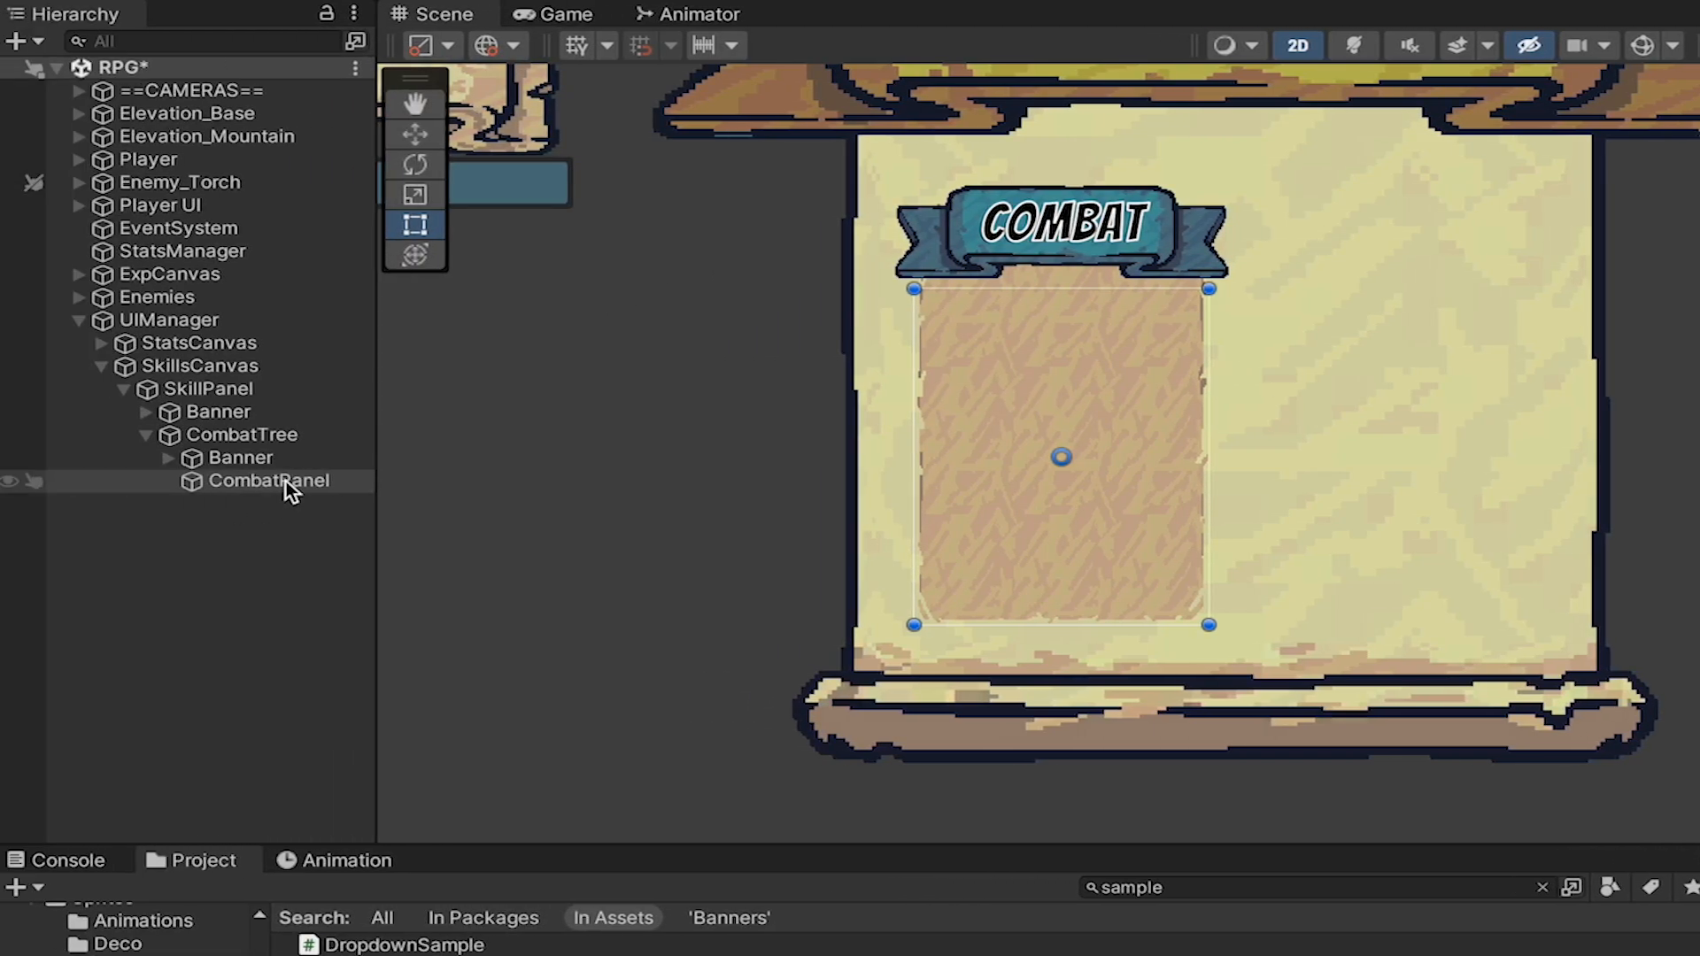
Create a TextMeshPro button as a child of CombatPanel and name it SkillButton.
right_click(285, 481)
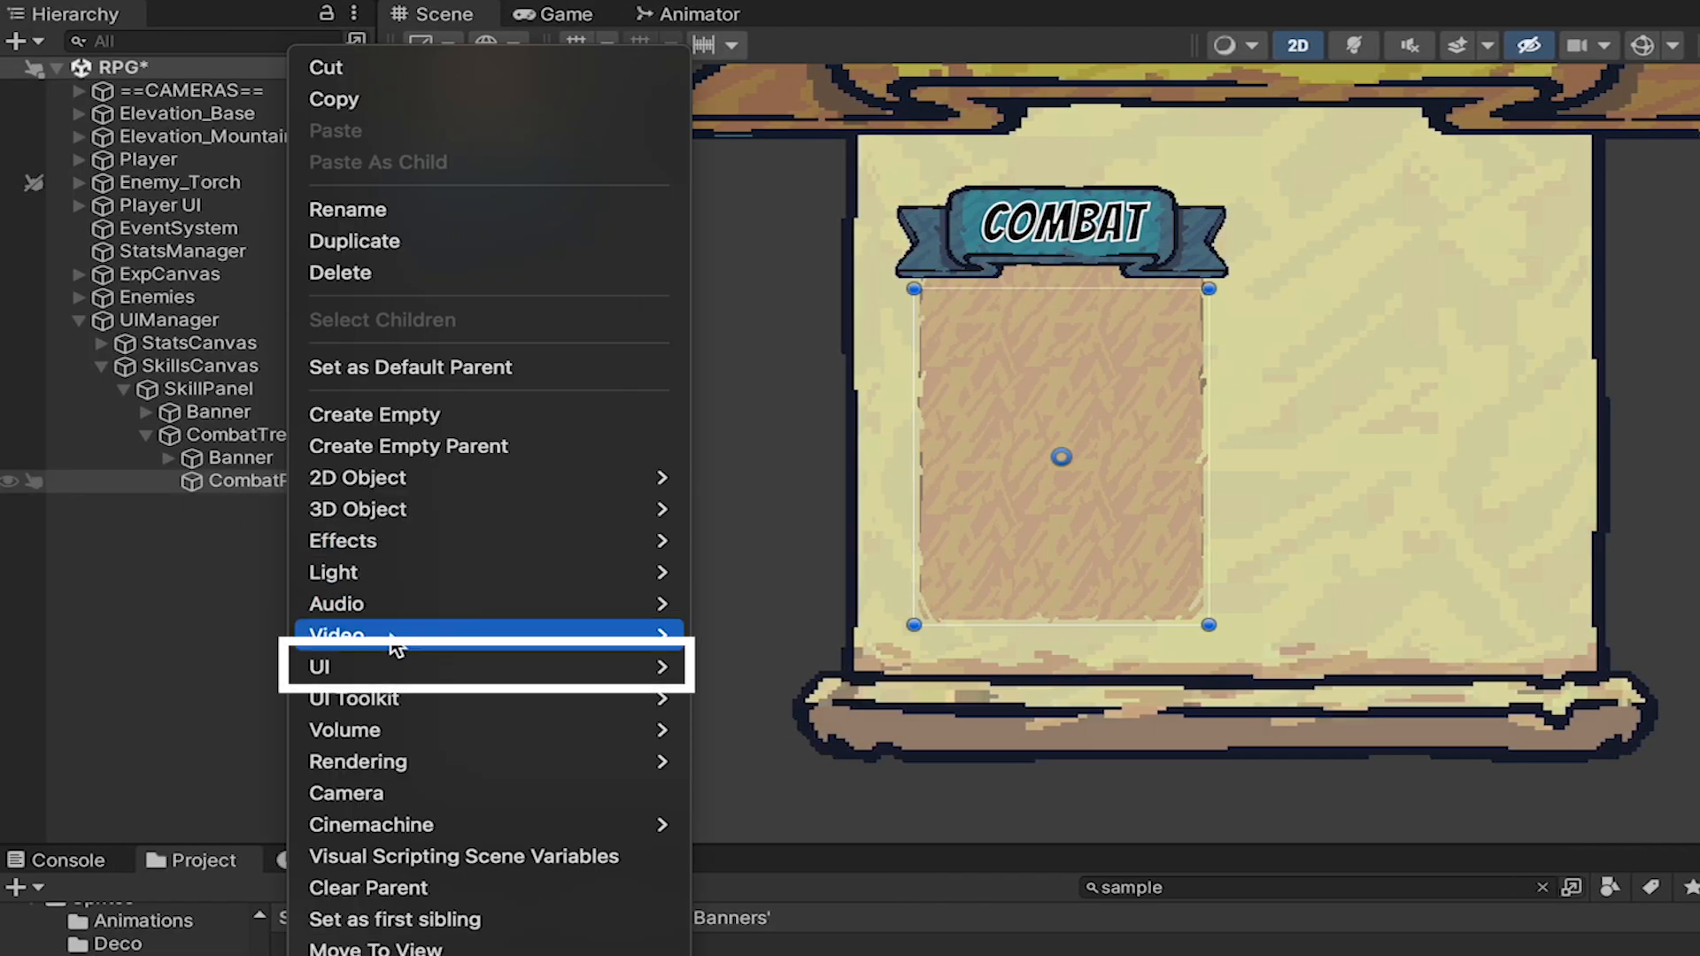
mouse_move(396, 663)
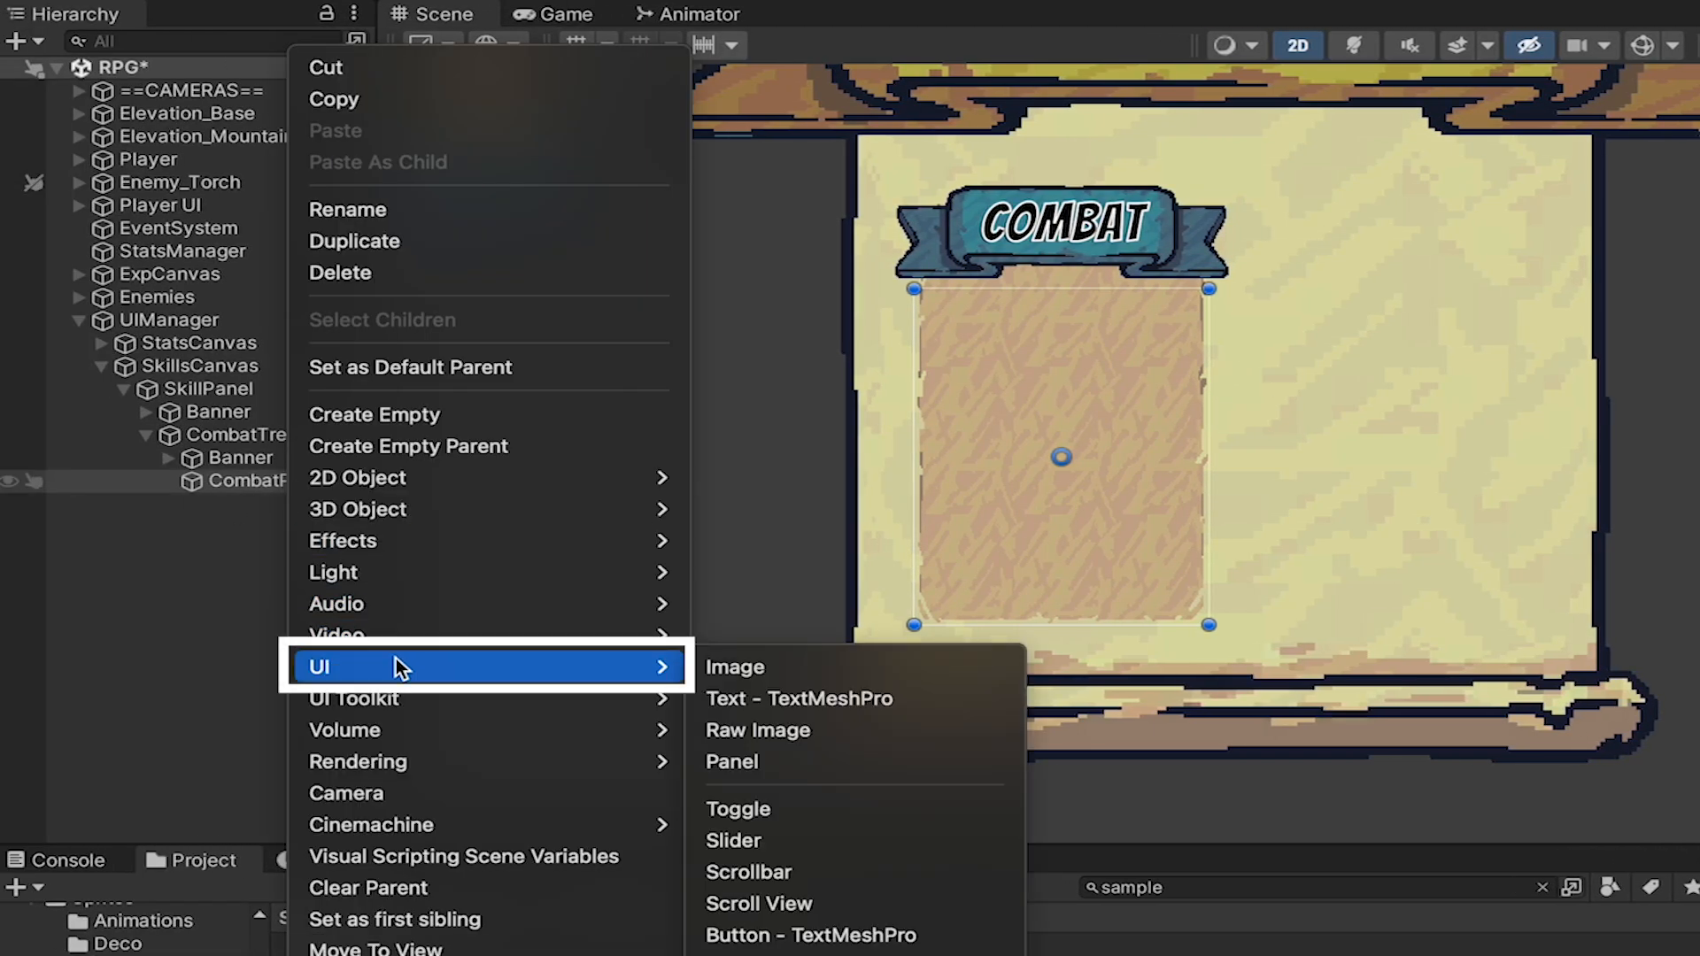
left_click(855, 932)
type("SkillButton")
key("Return")
Duplicate SkillButton until CombatPanel holds a grid of three columns by four rows of buttons.
left_click(290, 481)
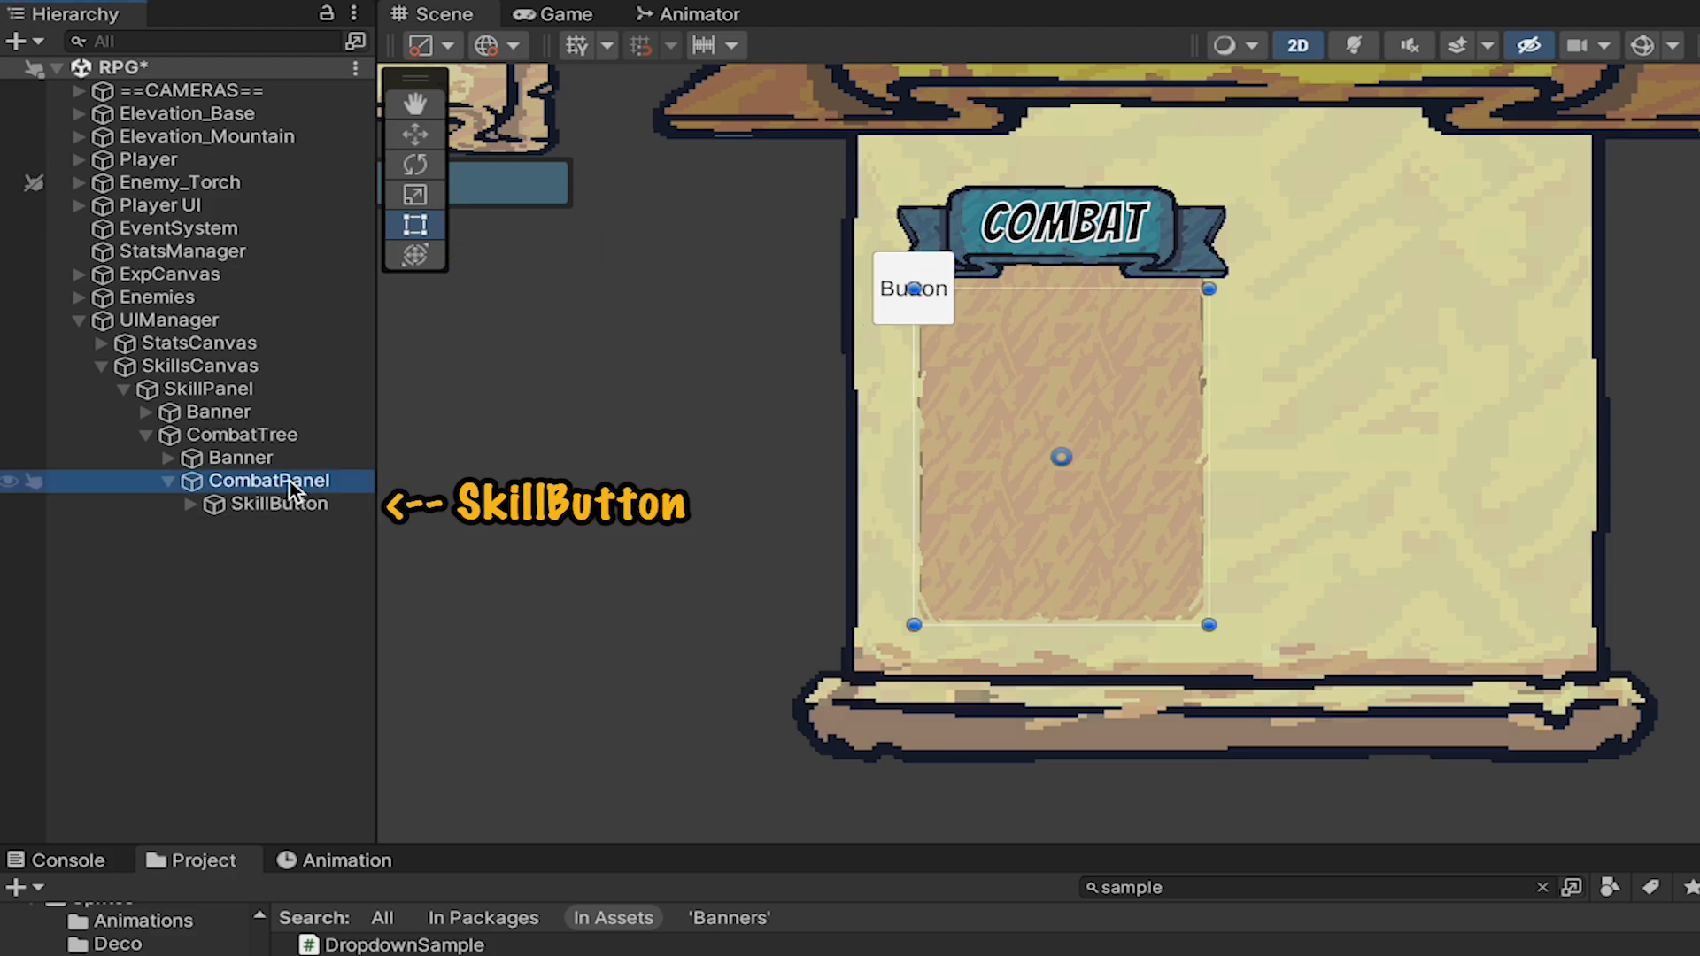
left_click(342, 508)
key("ctrl+d")
key("ctrl+d")
key("ctrl+d")
key("ctrl+d")
key("ctrl+d")
key("ctrl+d")
key("ctrl+d")
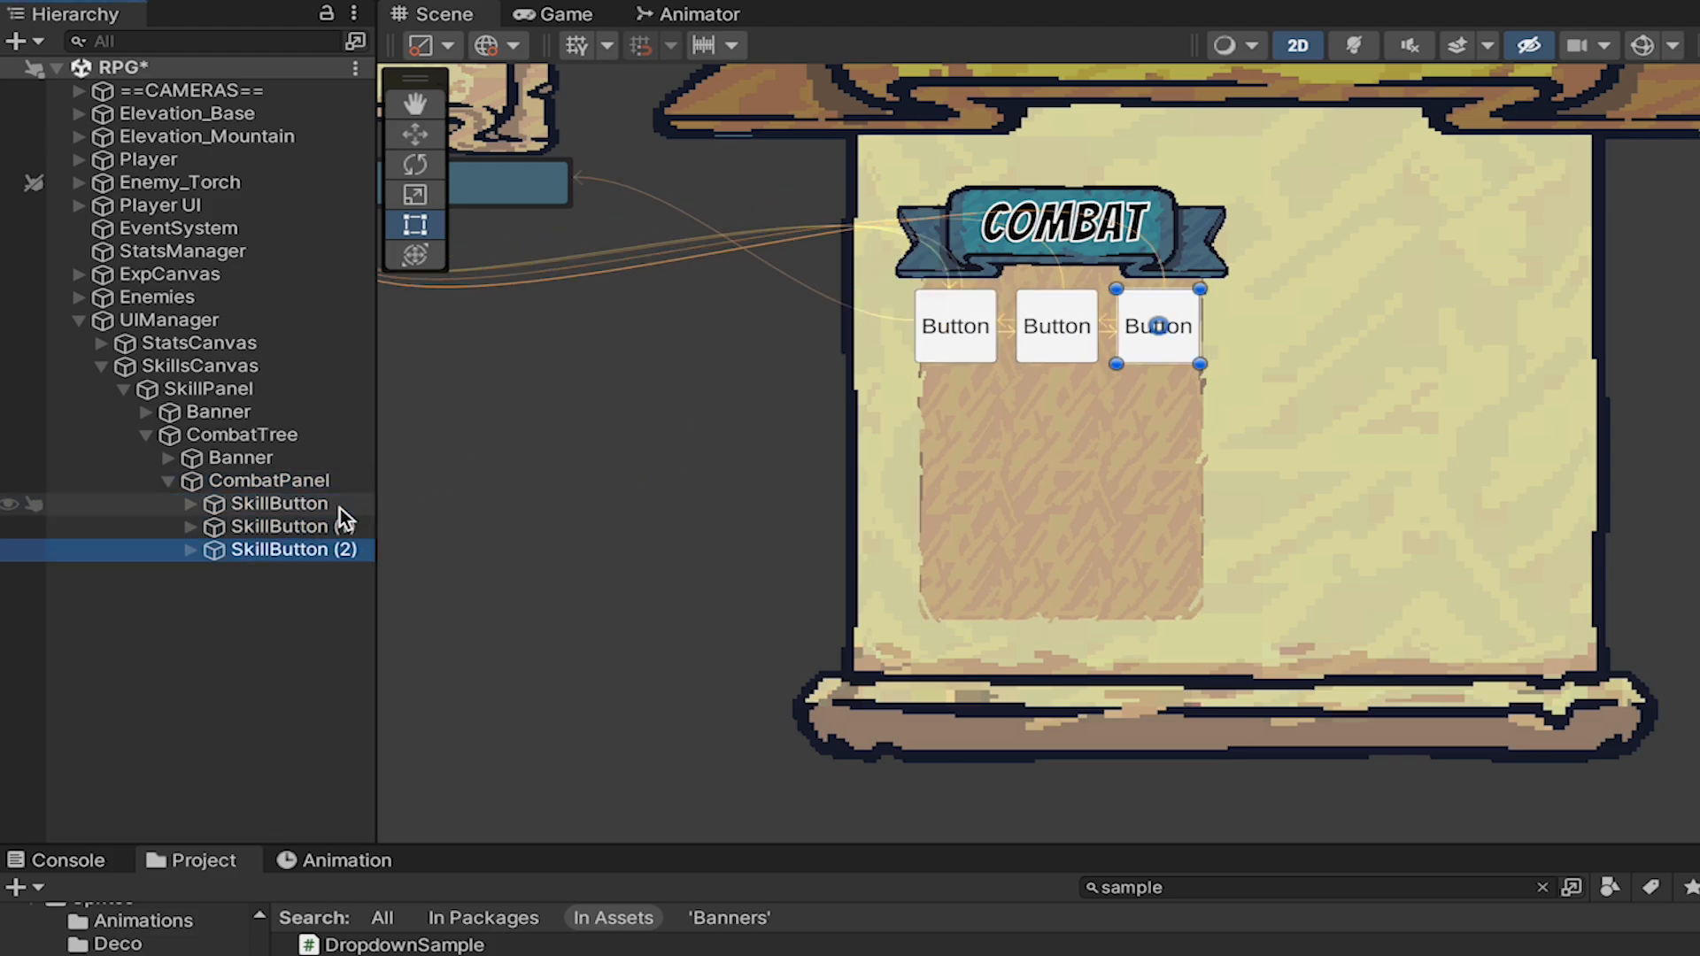
key("ctrl+d")
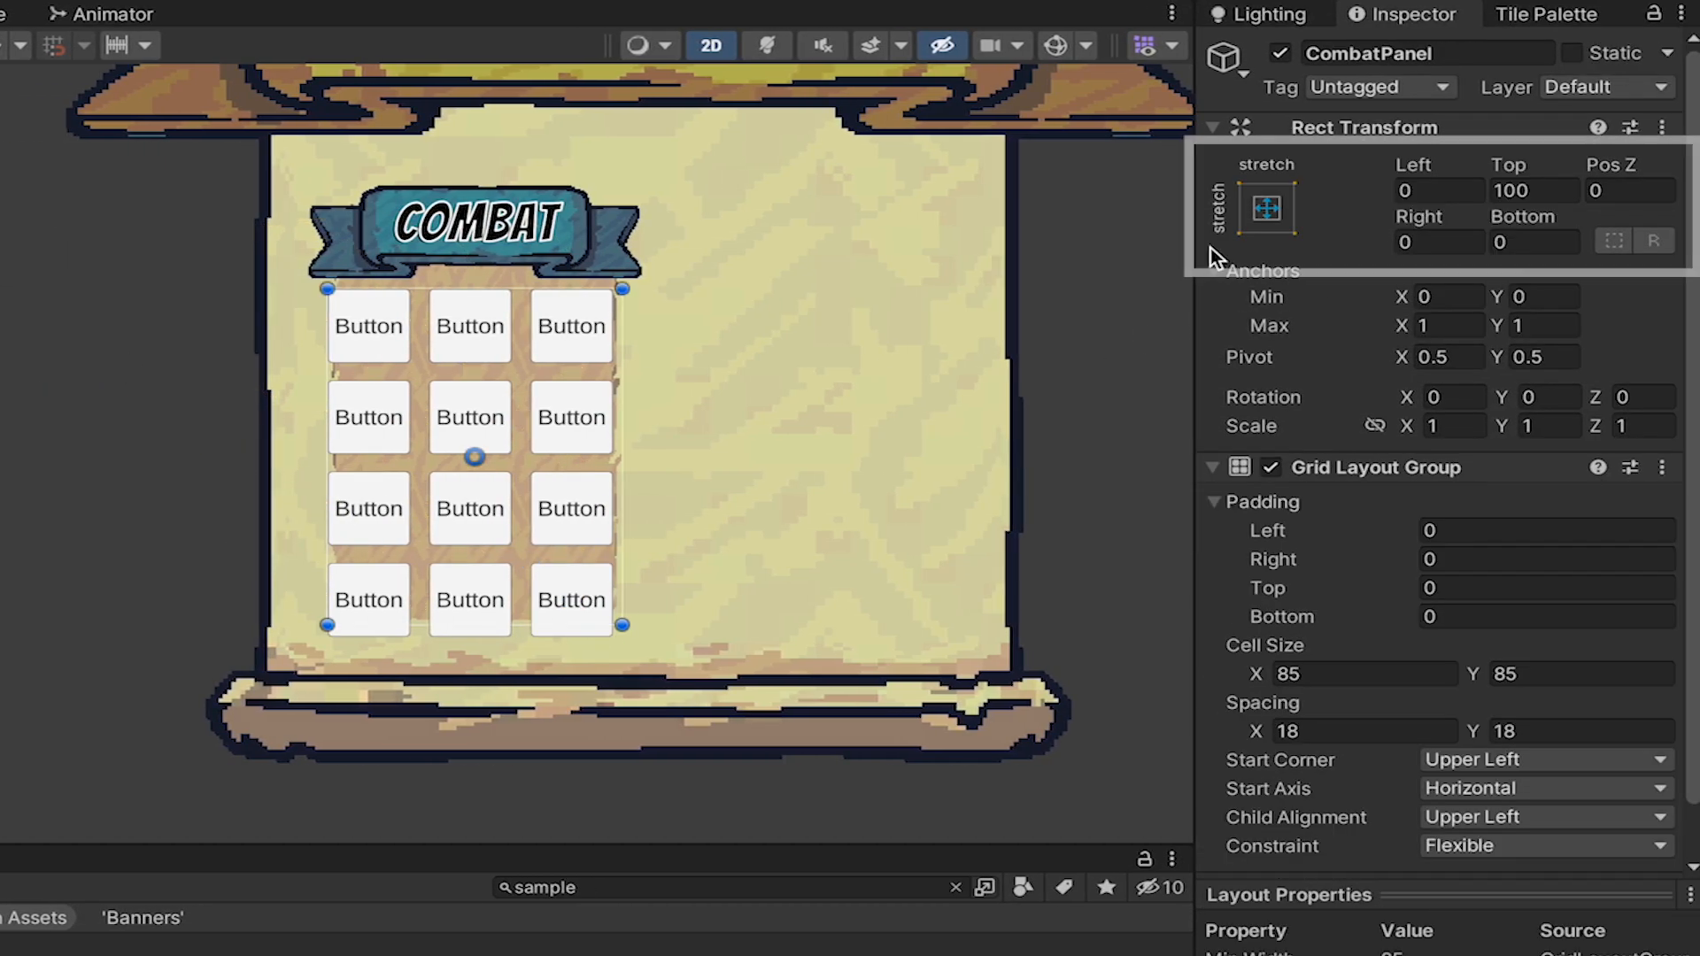
Try Left, Right and Bottom offsets of 20 on CombatPanel, leaving Top at 100.
scroll(482, 408, "up", 6)
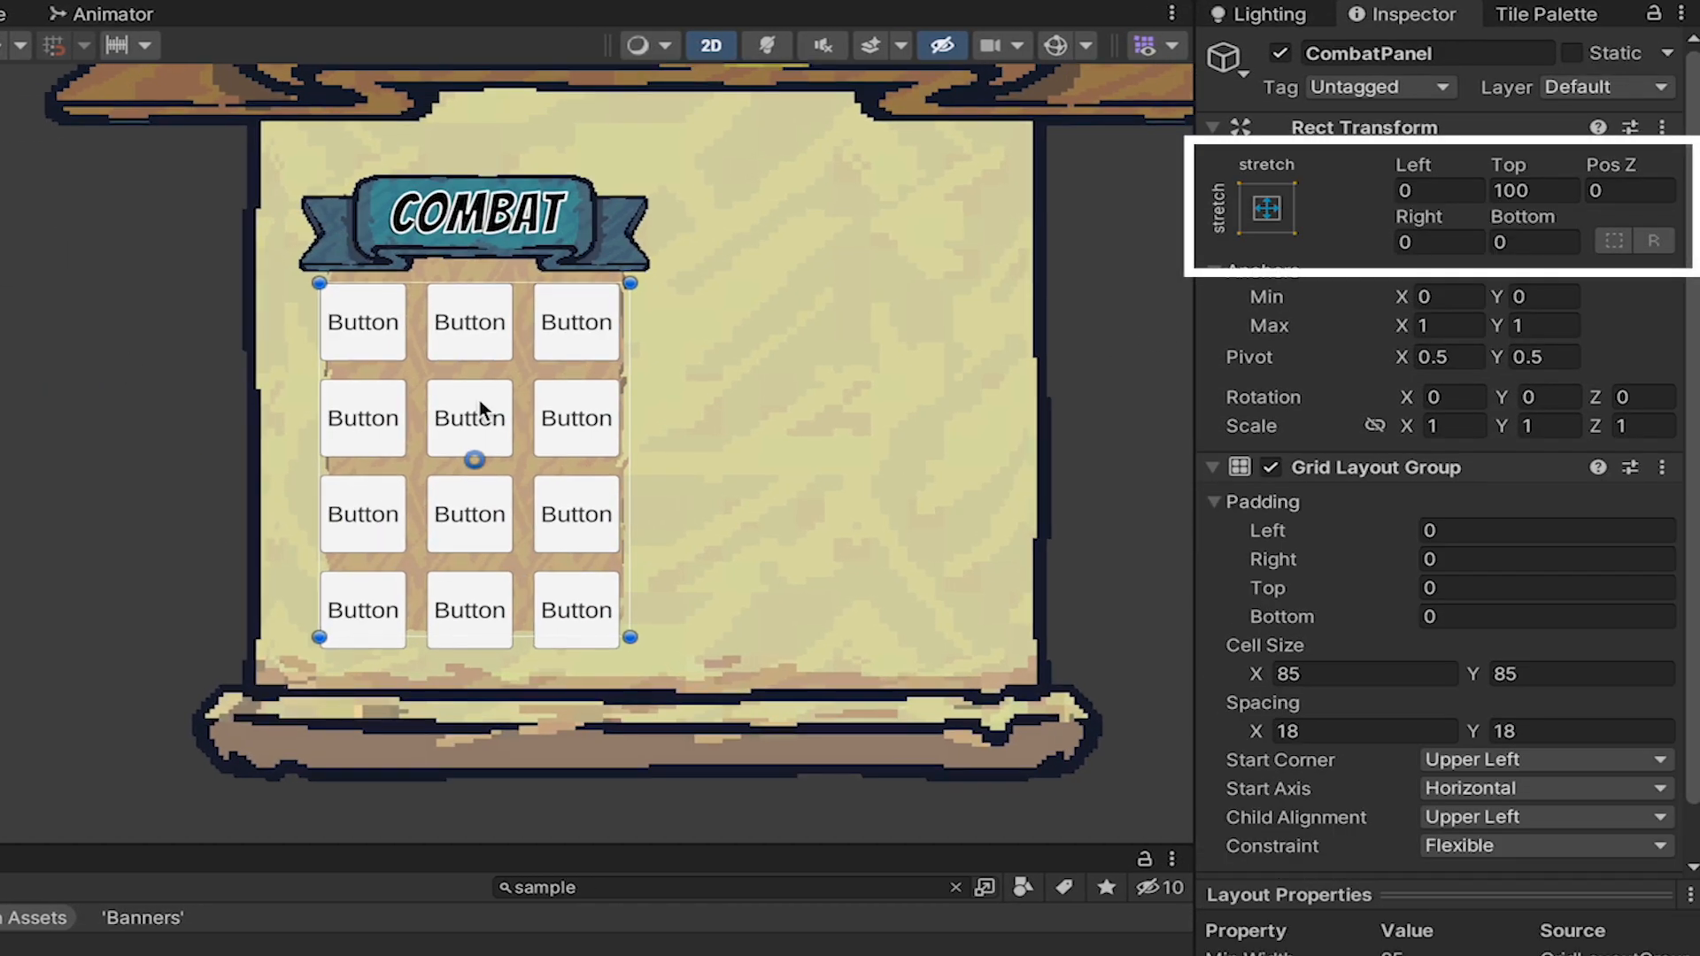
left_click(1423, 190)
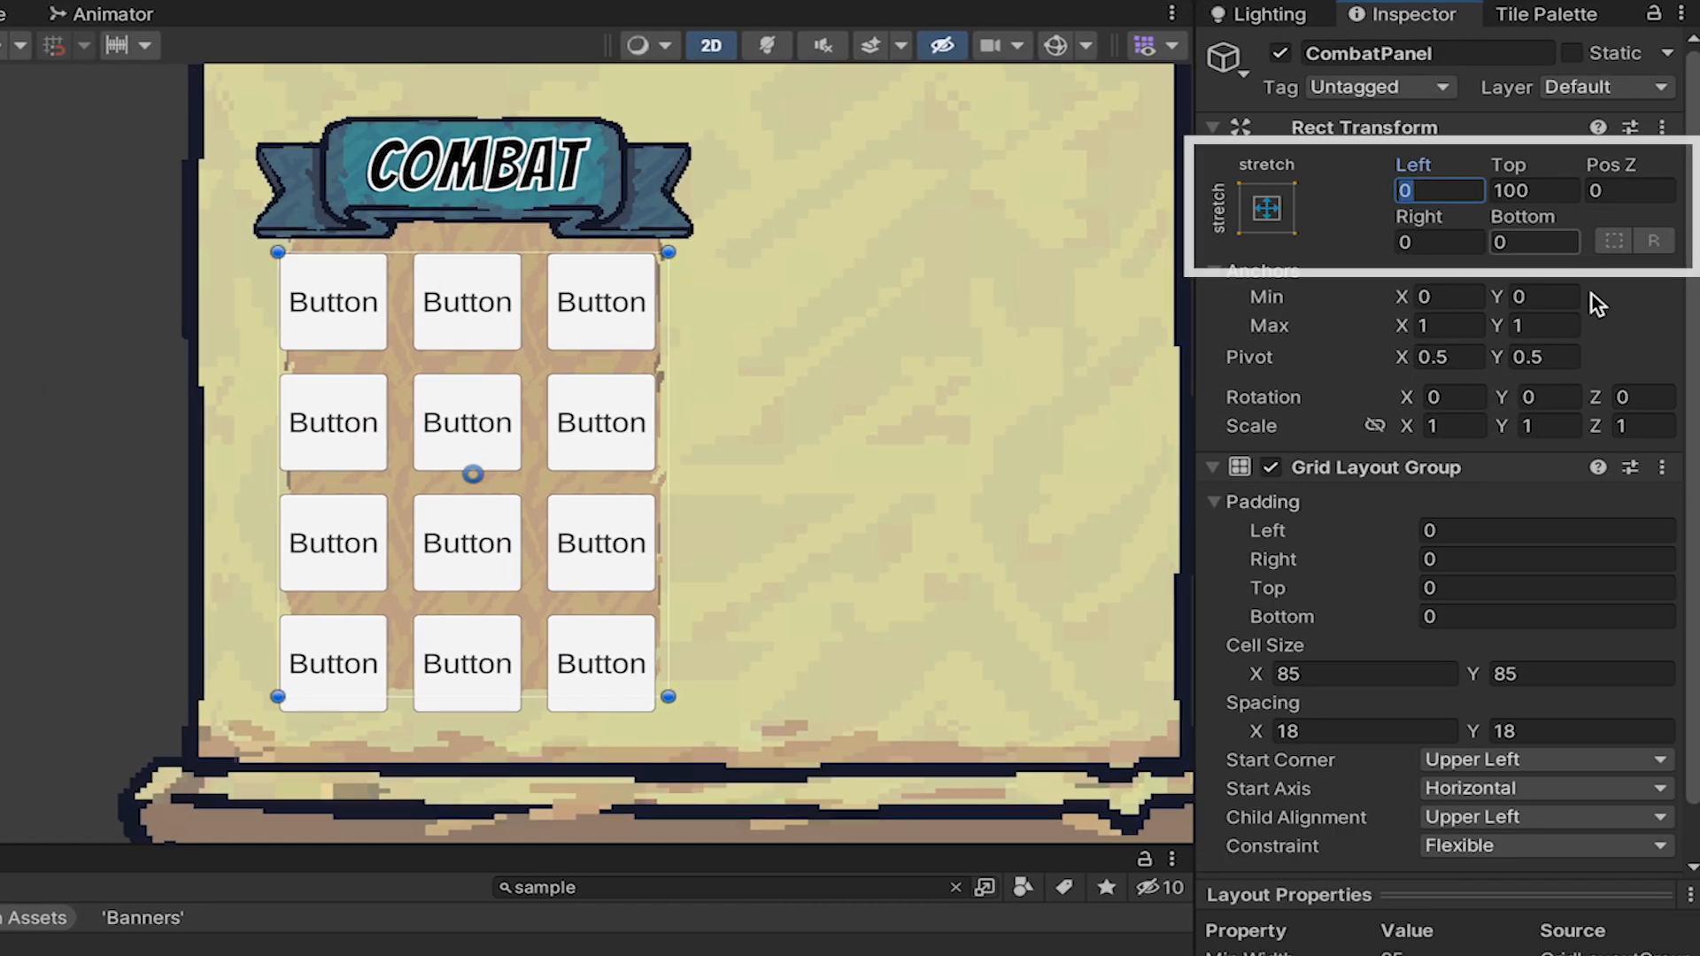
type("20")
key("Tab")
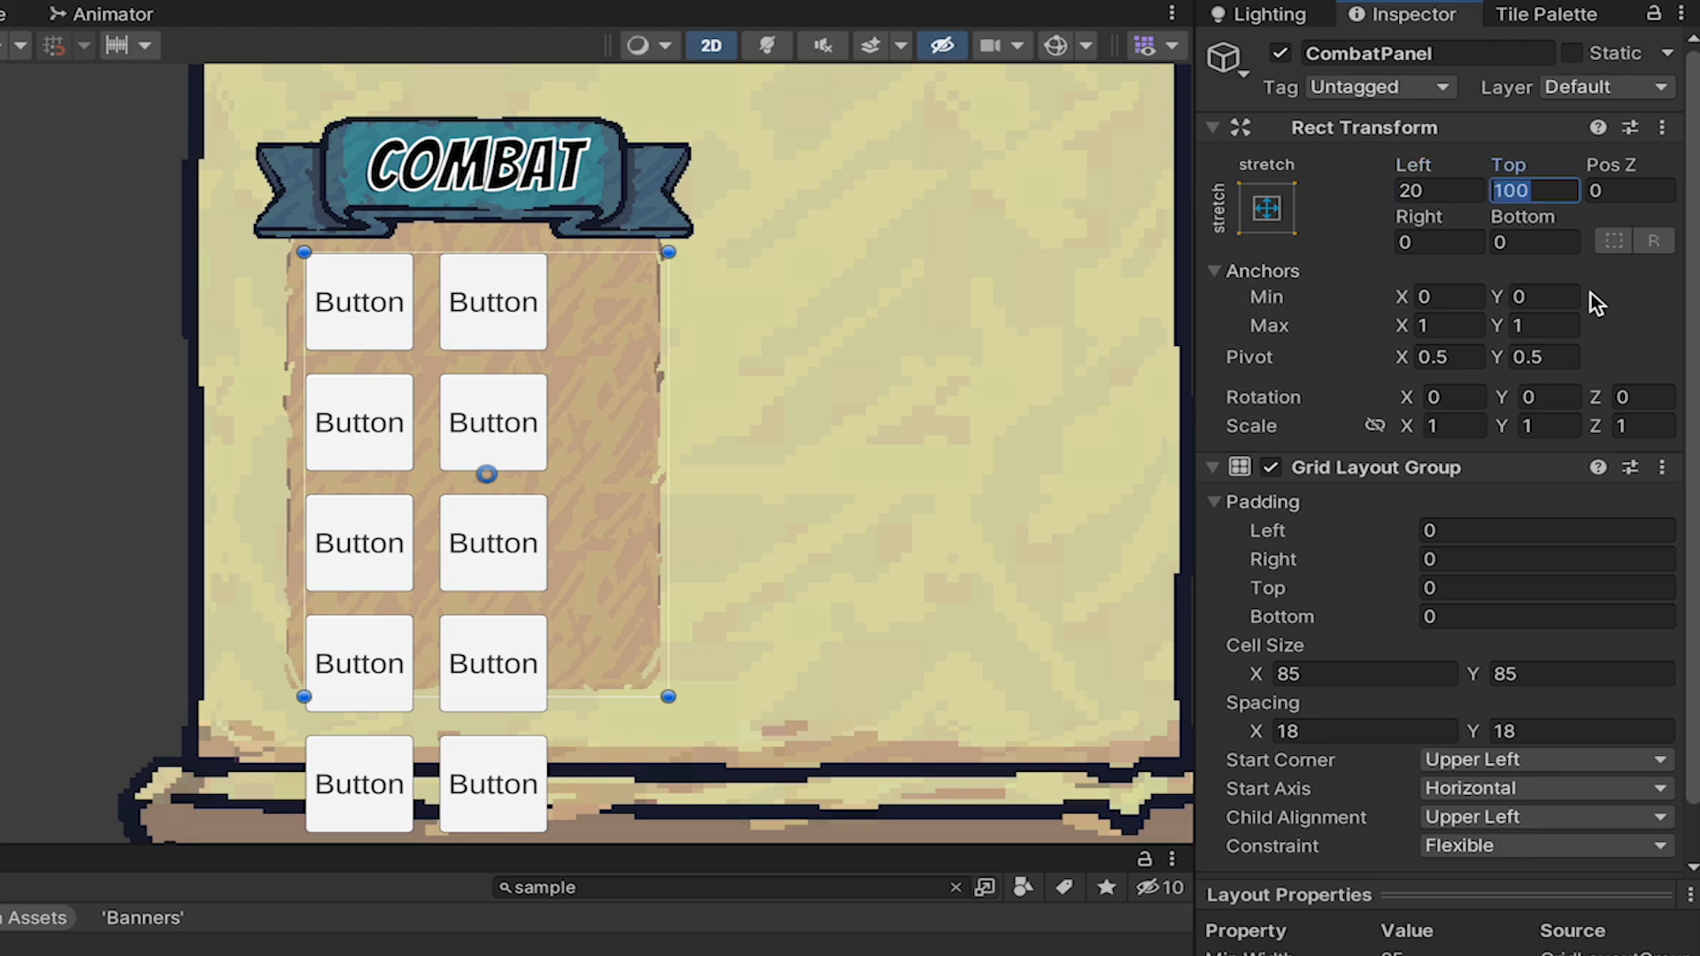
key("Tab")
key("Tab")
type("20")
key("Tab")
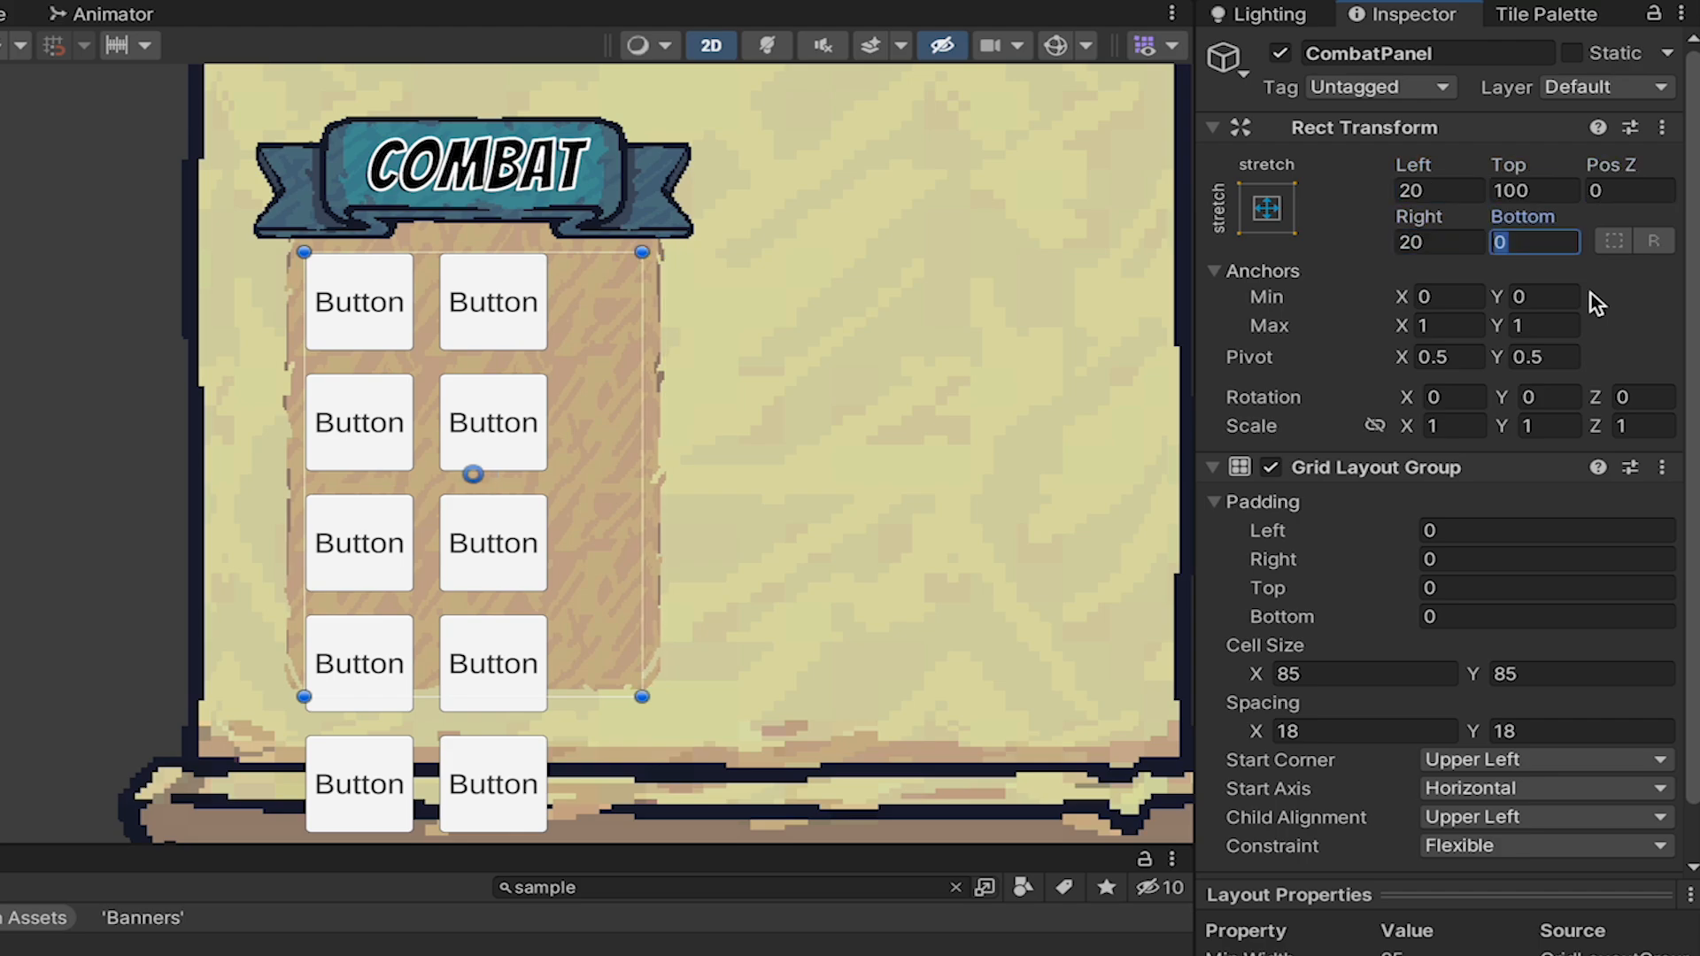
type("20")
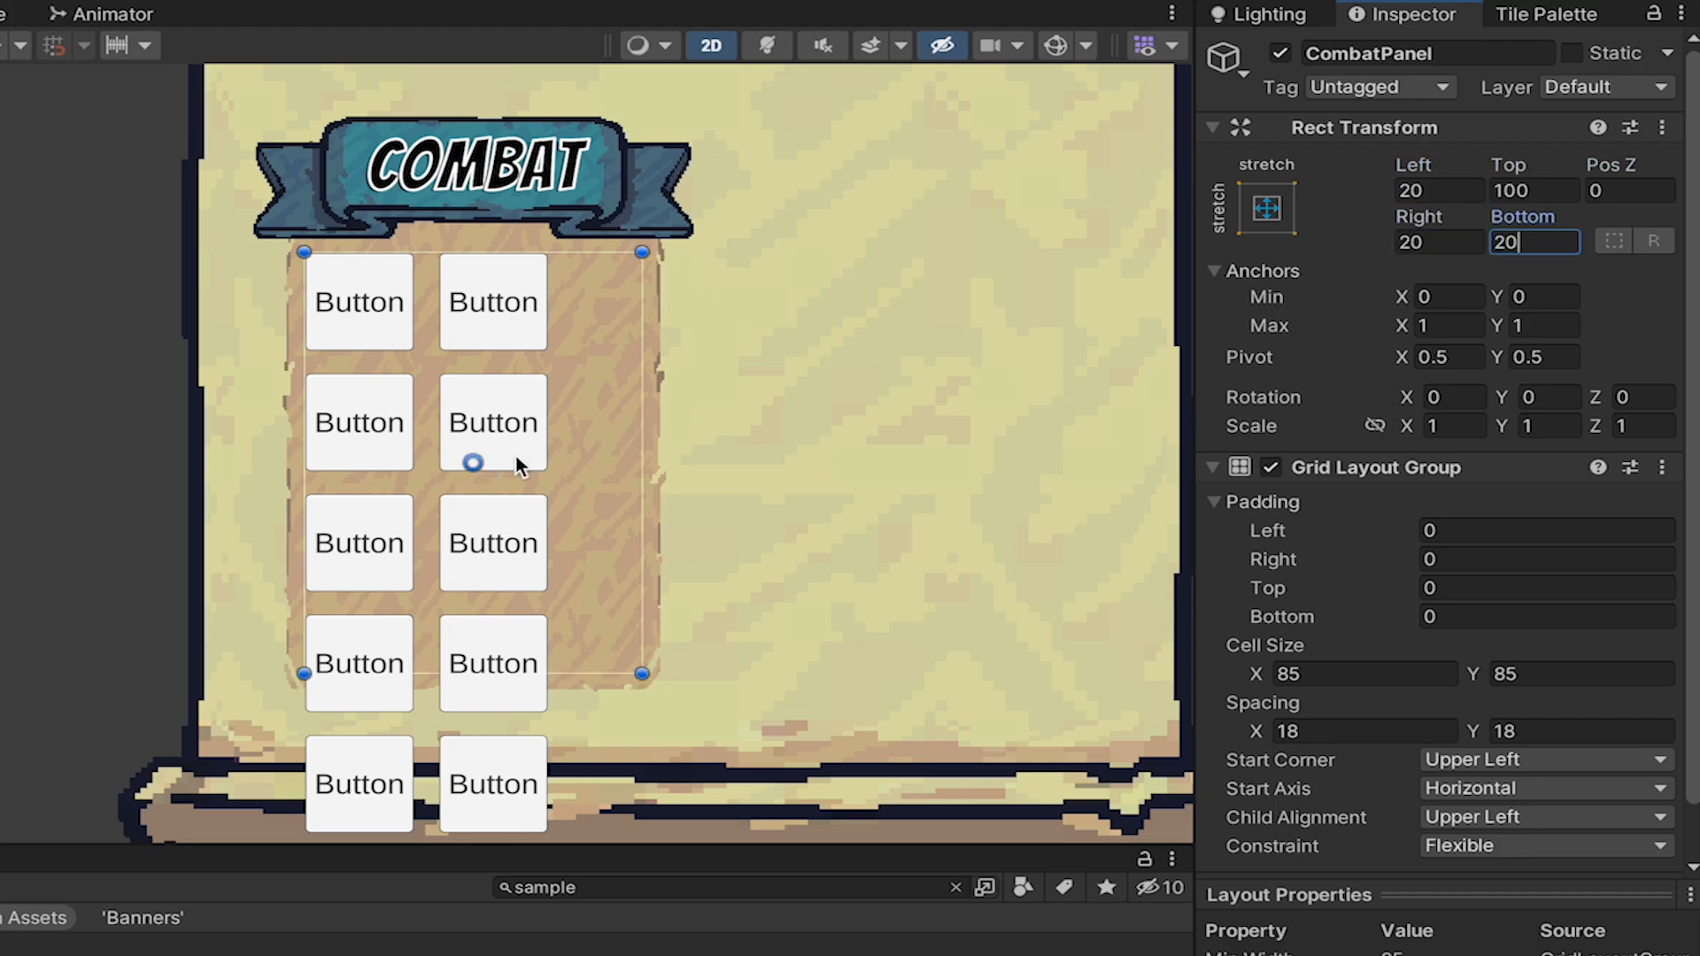
Try a grid spacing of 10 by 10 on CombatPanel and reduce it to 5 by 5.
left_click(1391, 732)
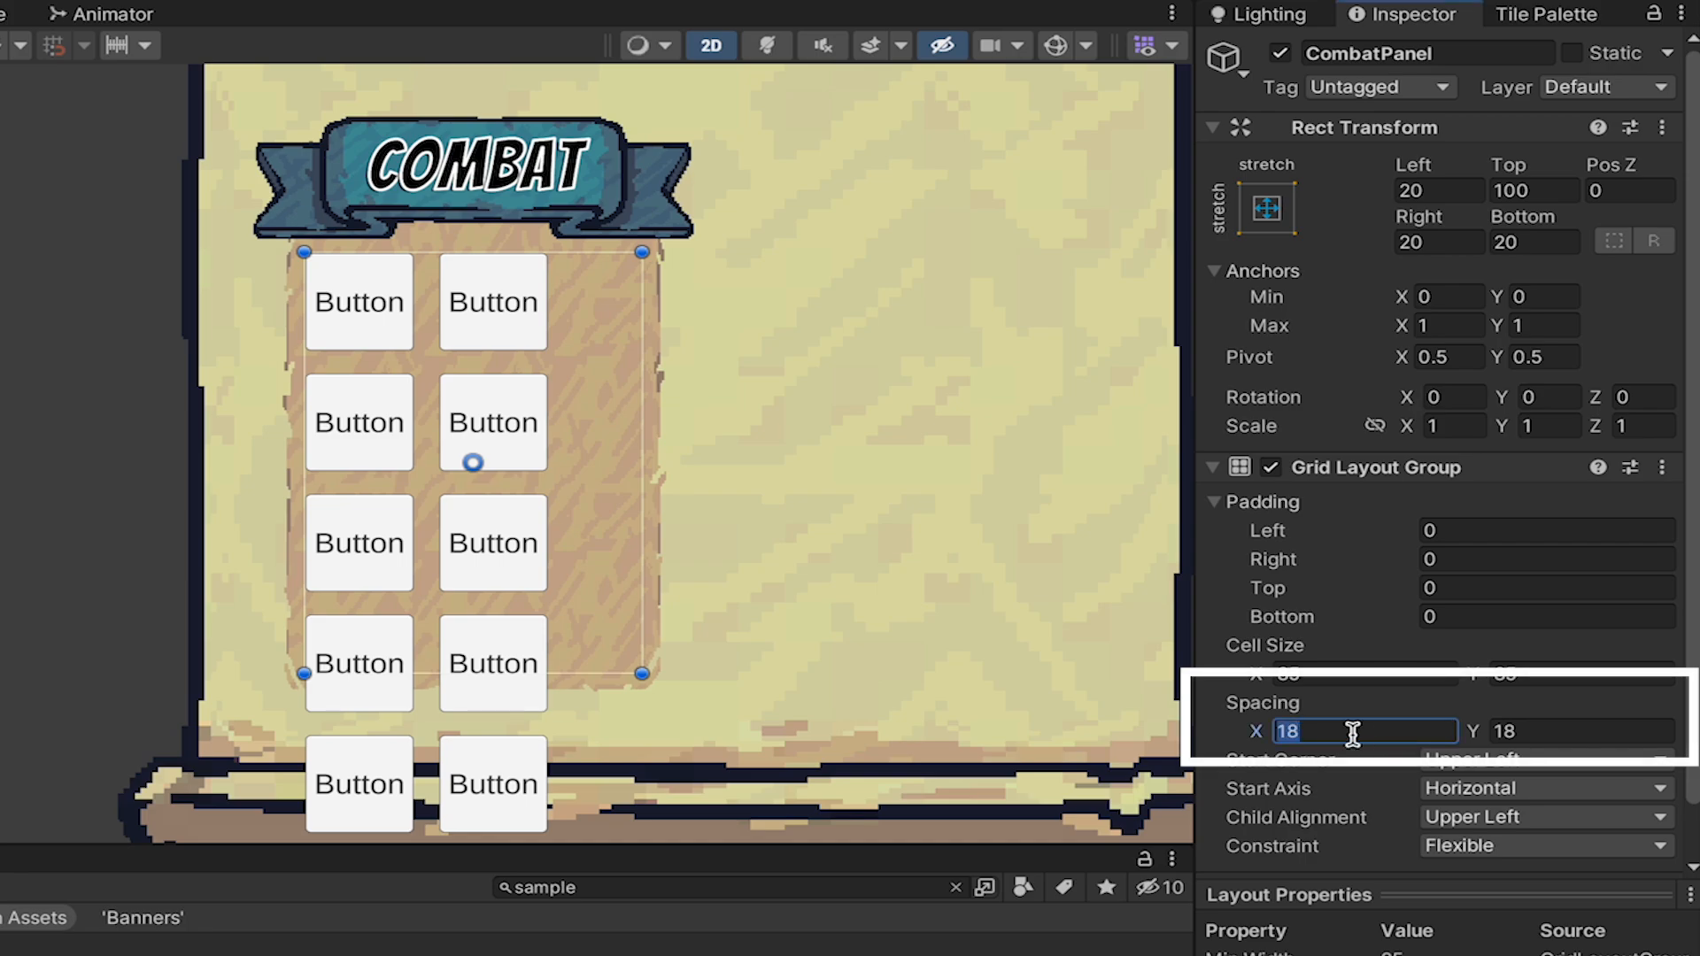
type("10")
key("Tab")
type("10")
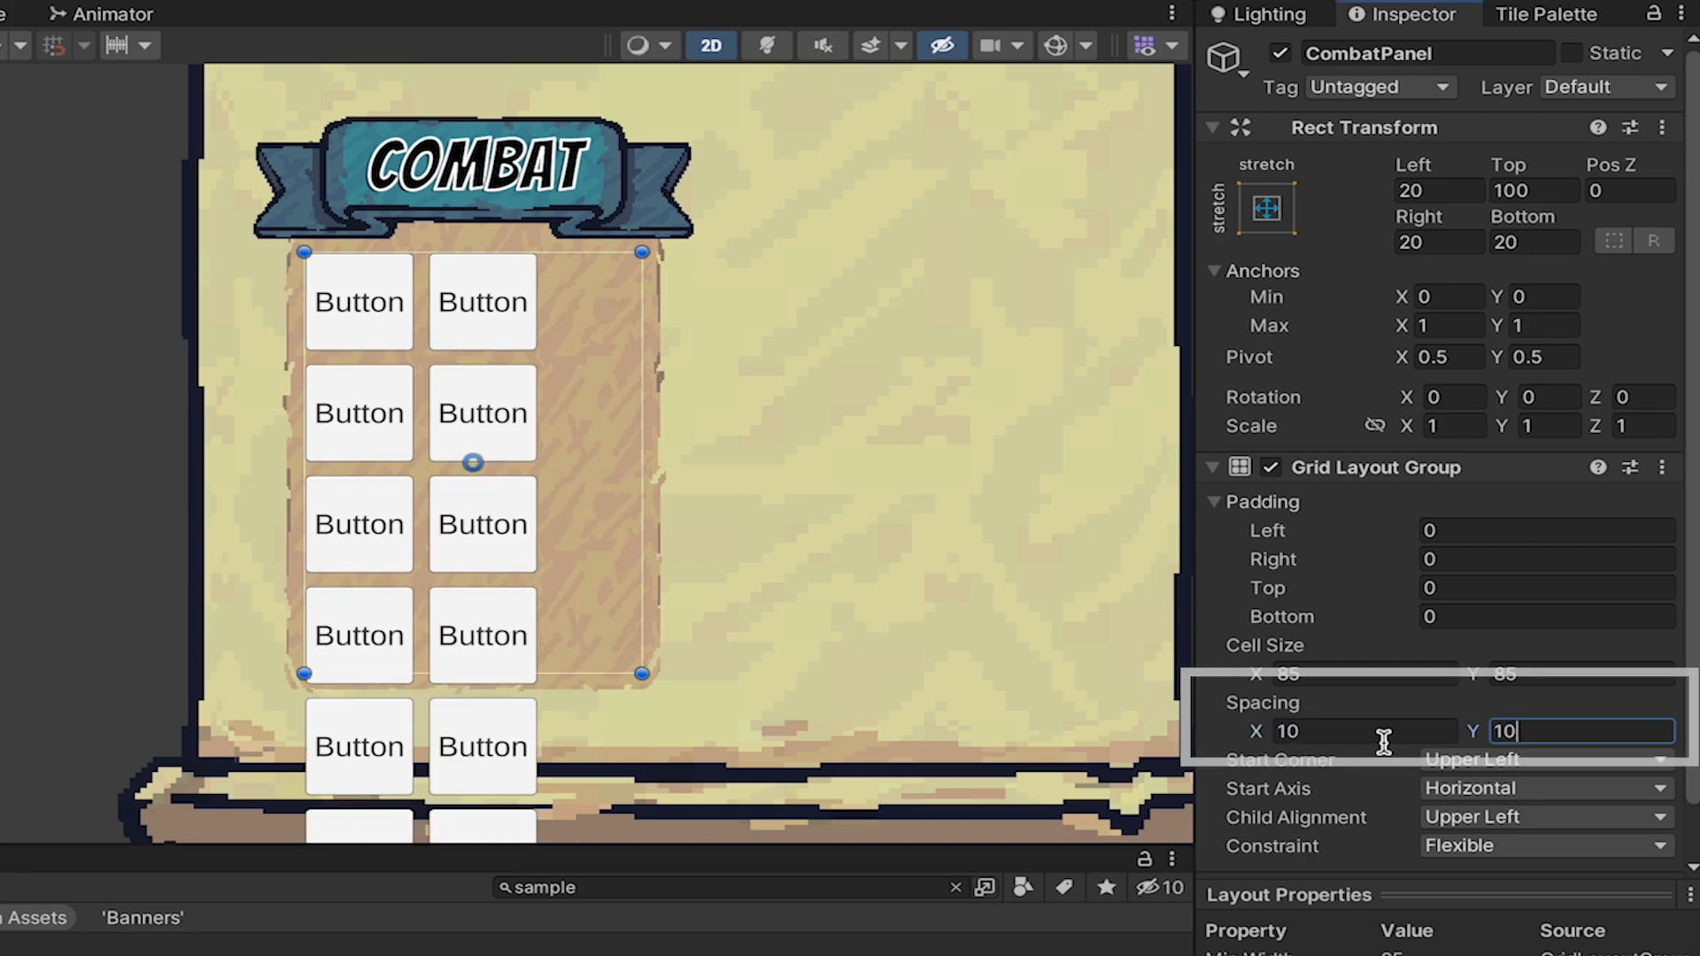
left_click(1374, 732)
type("5")
key("Tab")
type("5")
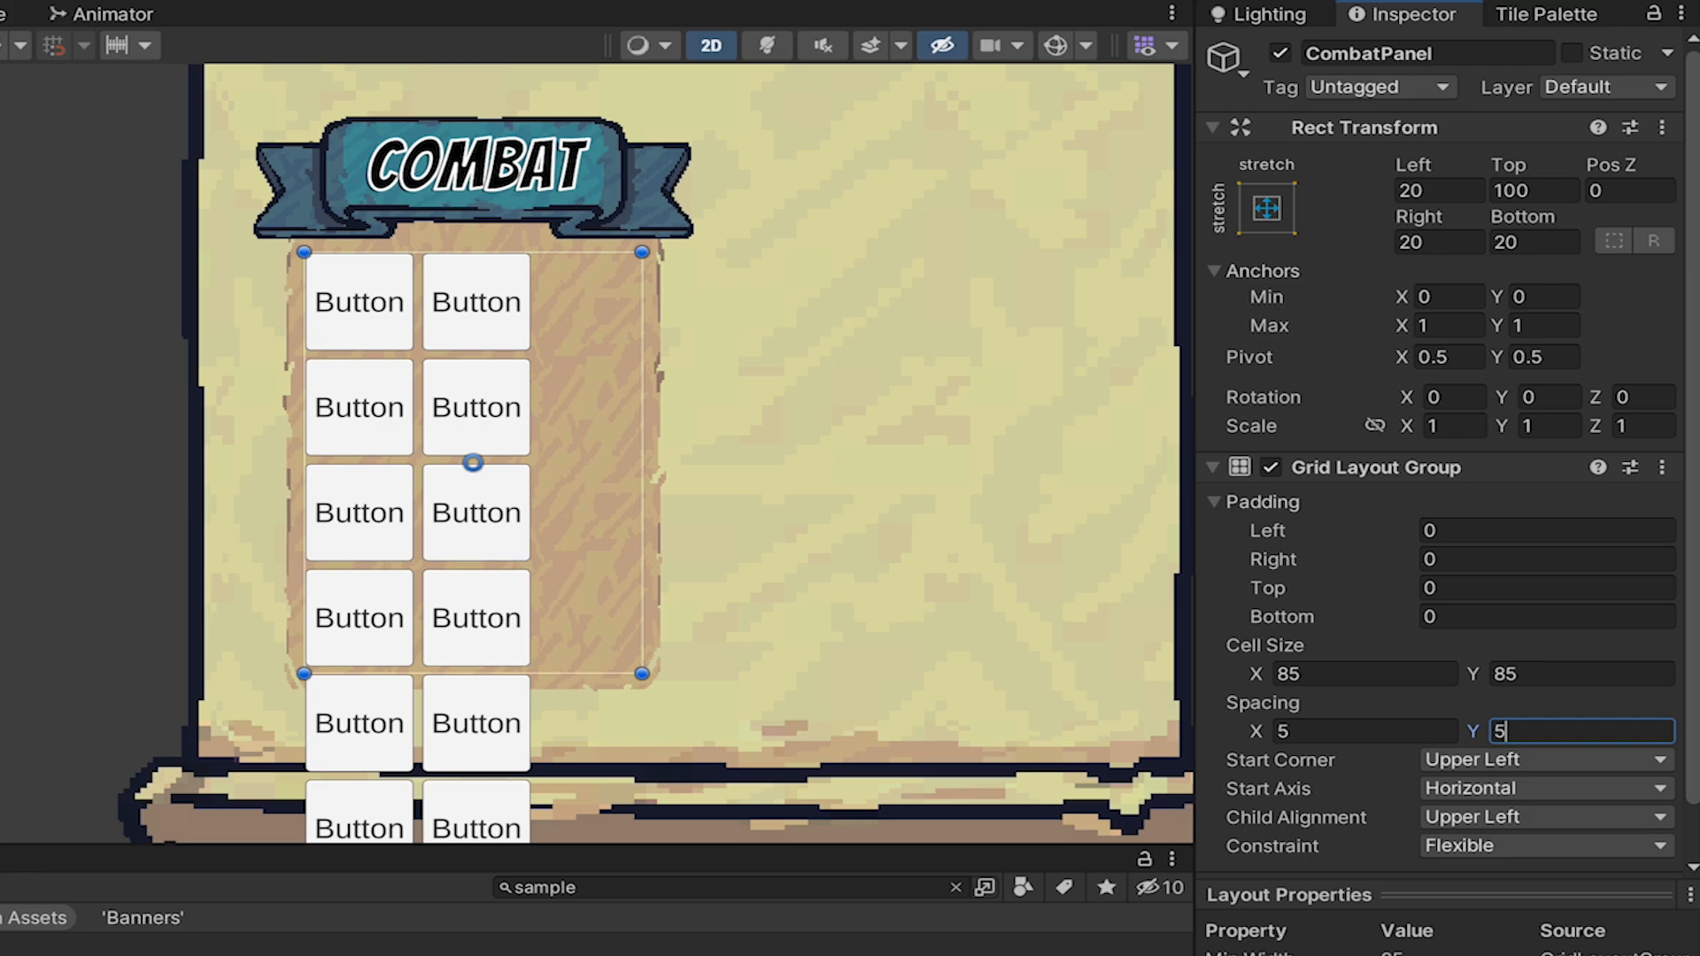
Set CombatPanel's Left, Right and Bottom offsets to 10 and its grid's Child Alignment to Upper Center.
left_click(1453, 193)
type("10")
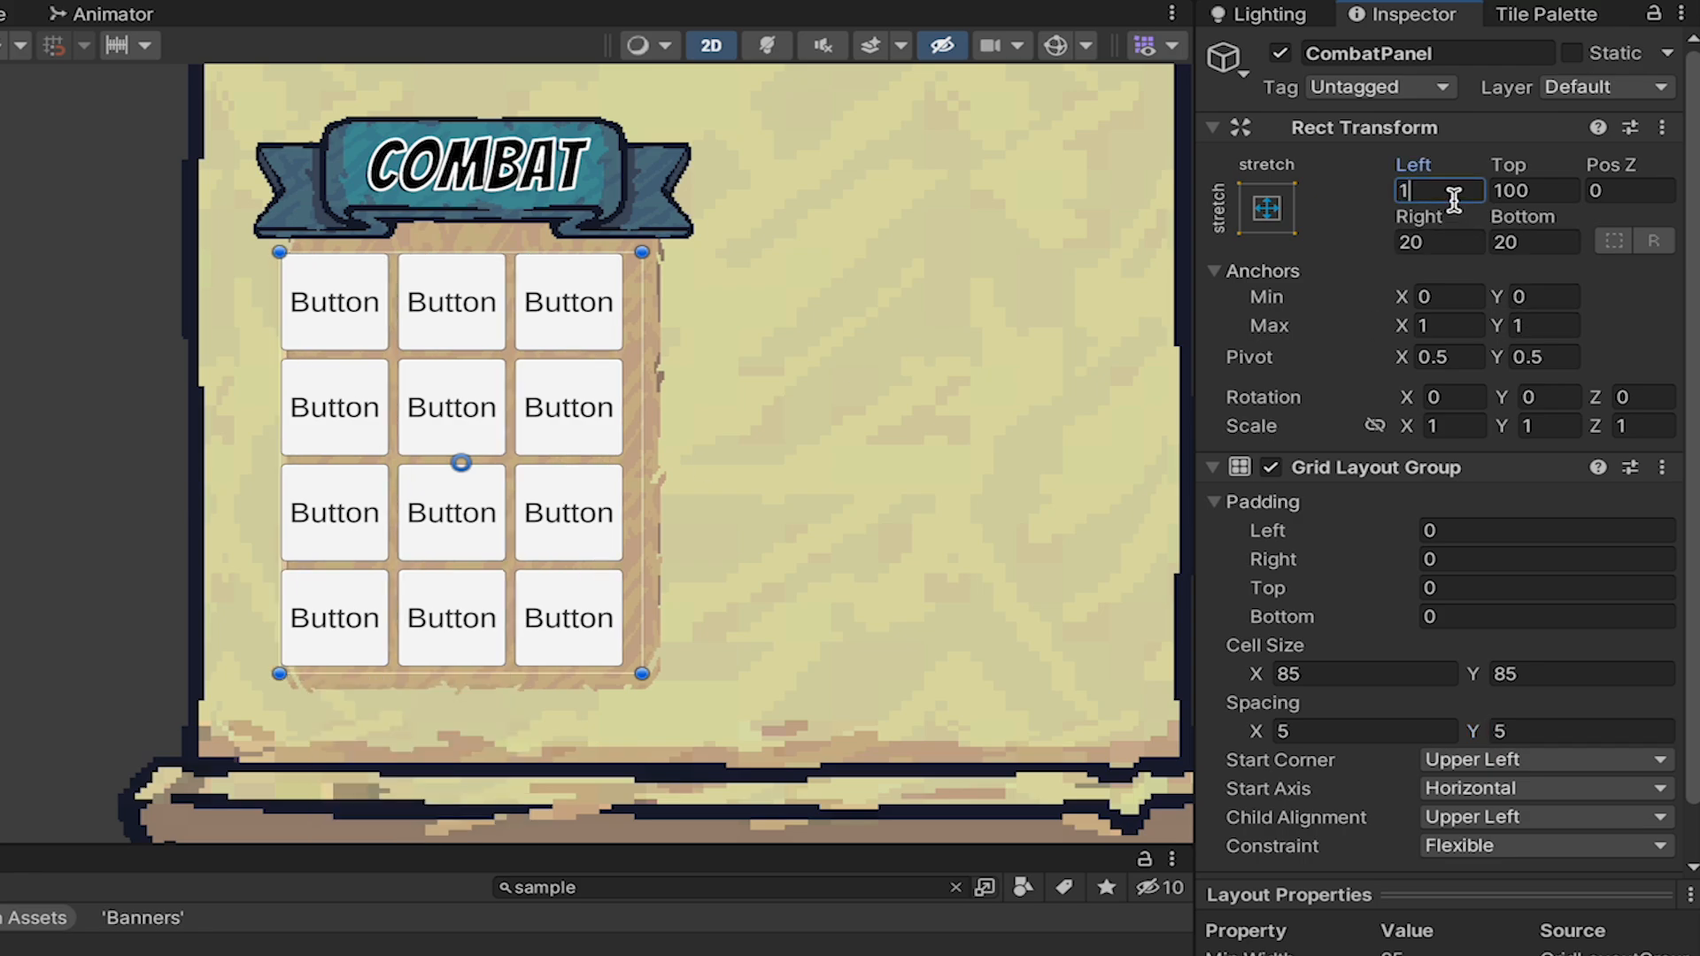
key("Tab")
key("Tab")
type("10")
key("Tab")
type("10")
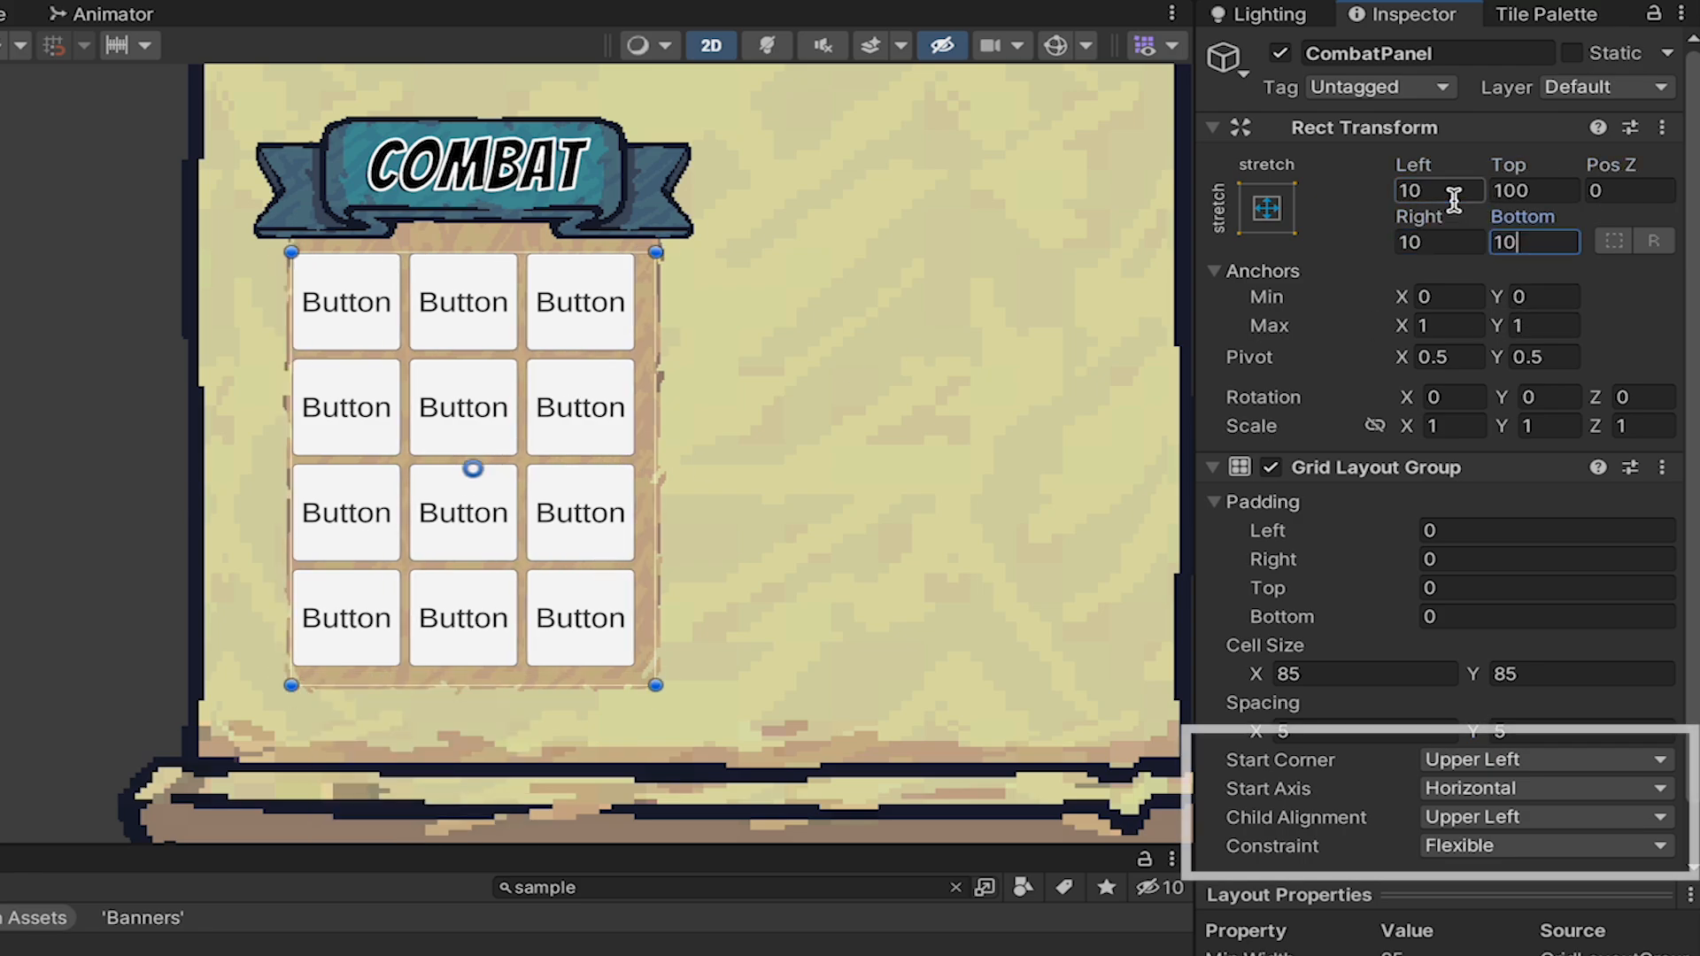
left_click(1488, 819)
left_click(1514, 860)
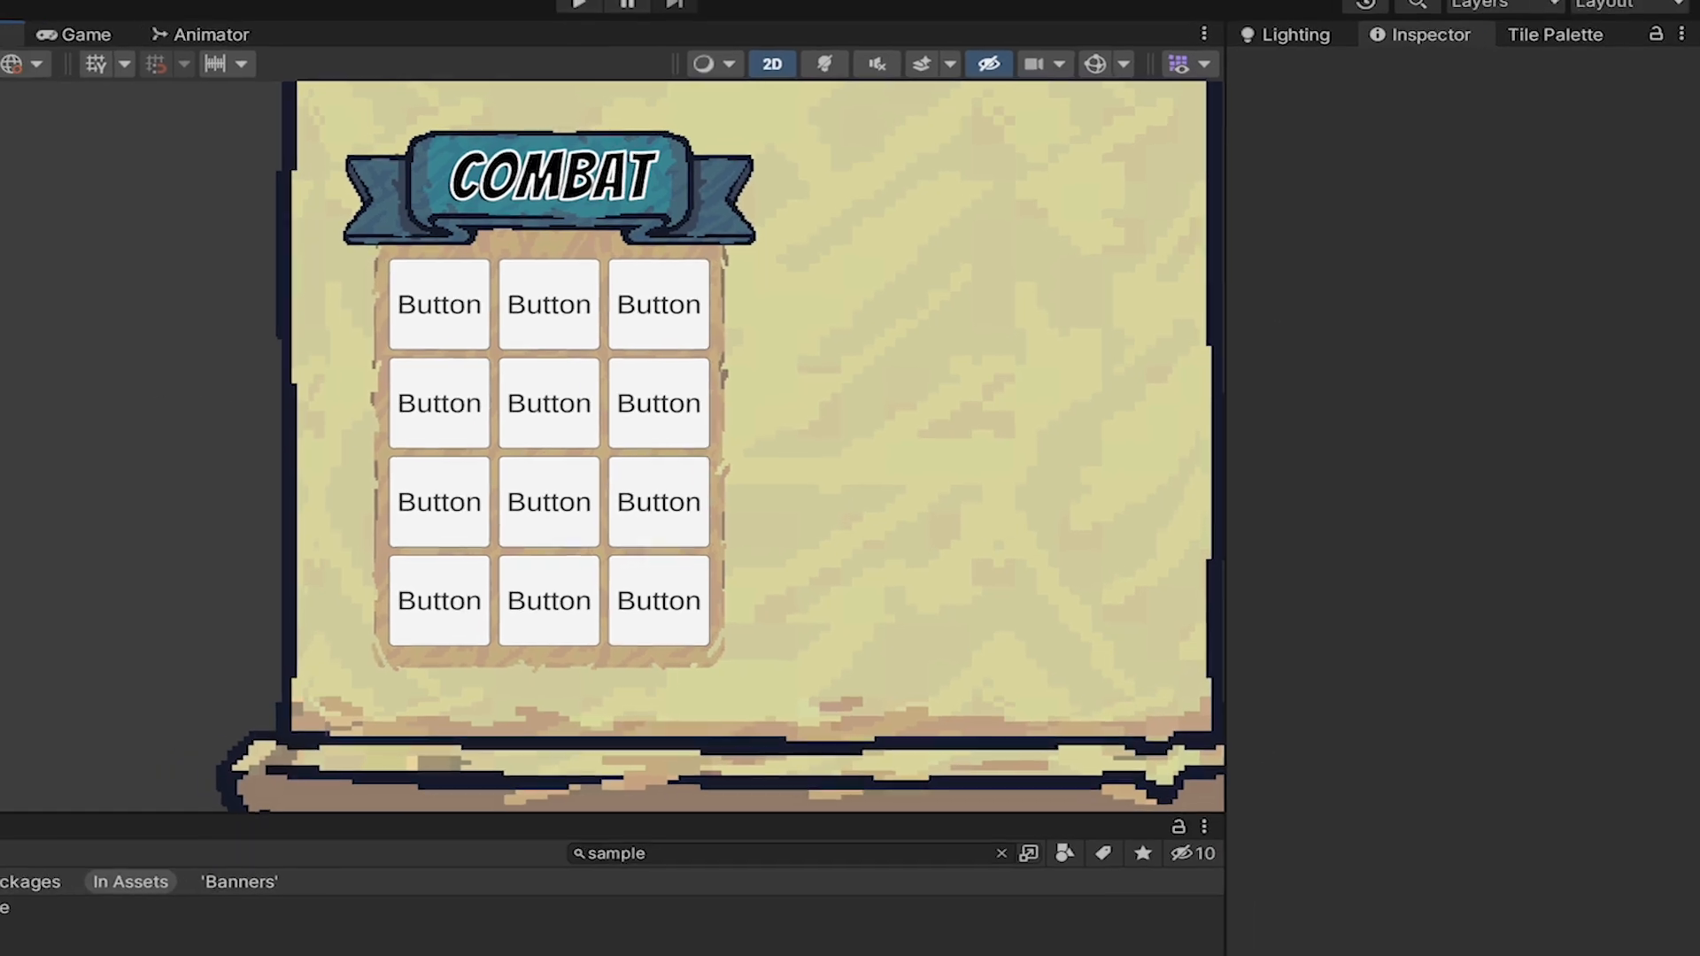
Delete the duplicates SkillButton (1) through SkillButton (11) and select the original SkillButton.
left_click(126, 489)
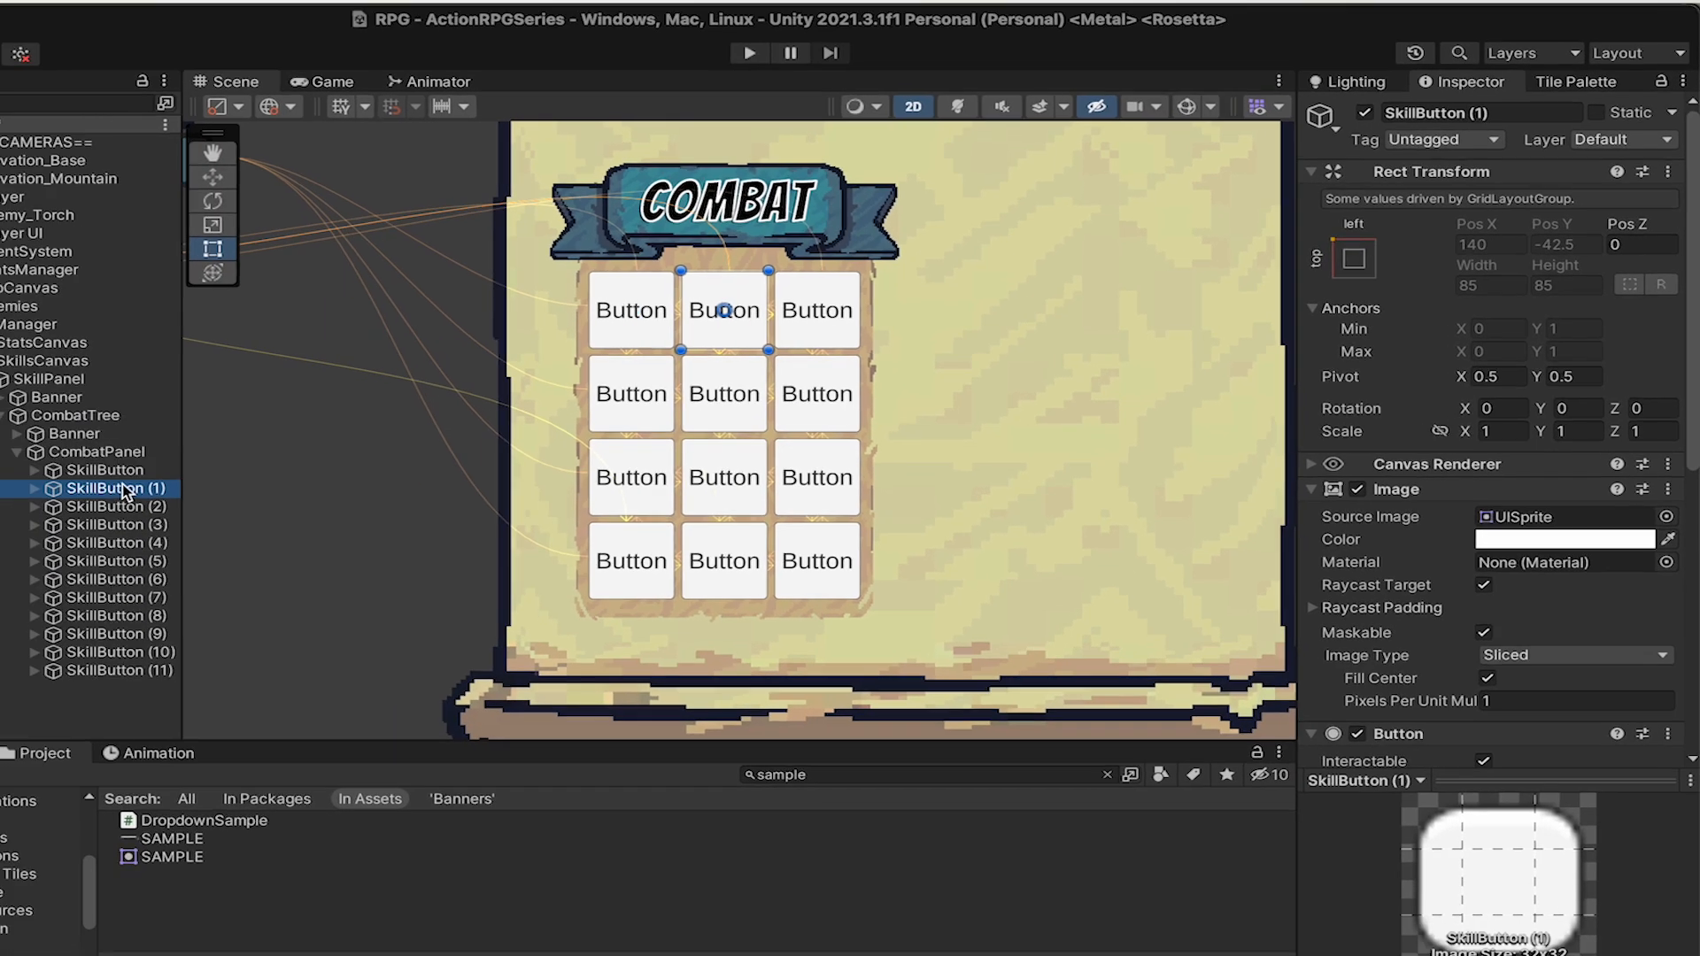
key("shift+Down")
key("shift+Down")
key("shift+Down")
key("shift+Down")
key("shift+Down")
key("shift+Down")
key("shift+Down")
key("shift+Down")
key("shift+Down")
key("shift+Down")
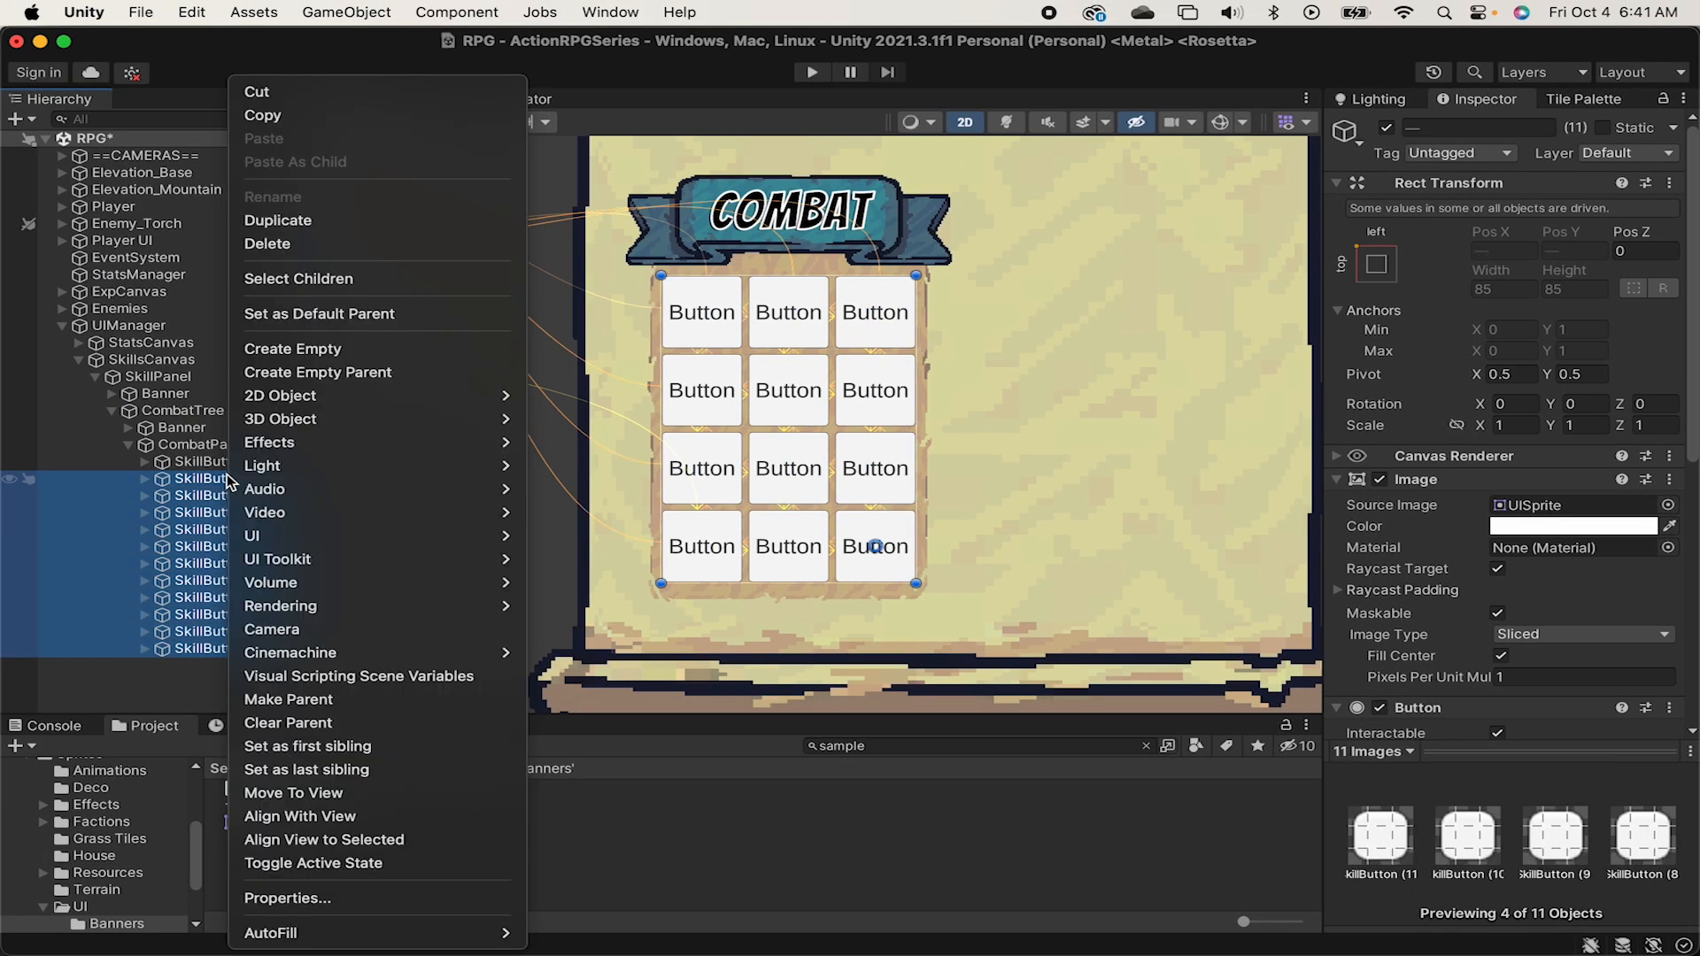
right_click(227, 483)
left_click(318, 255)
left_click(230, 463)
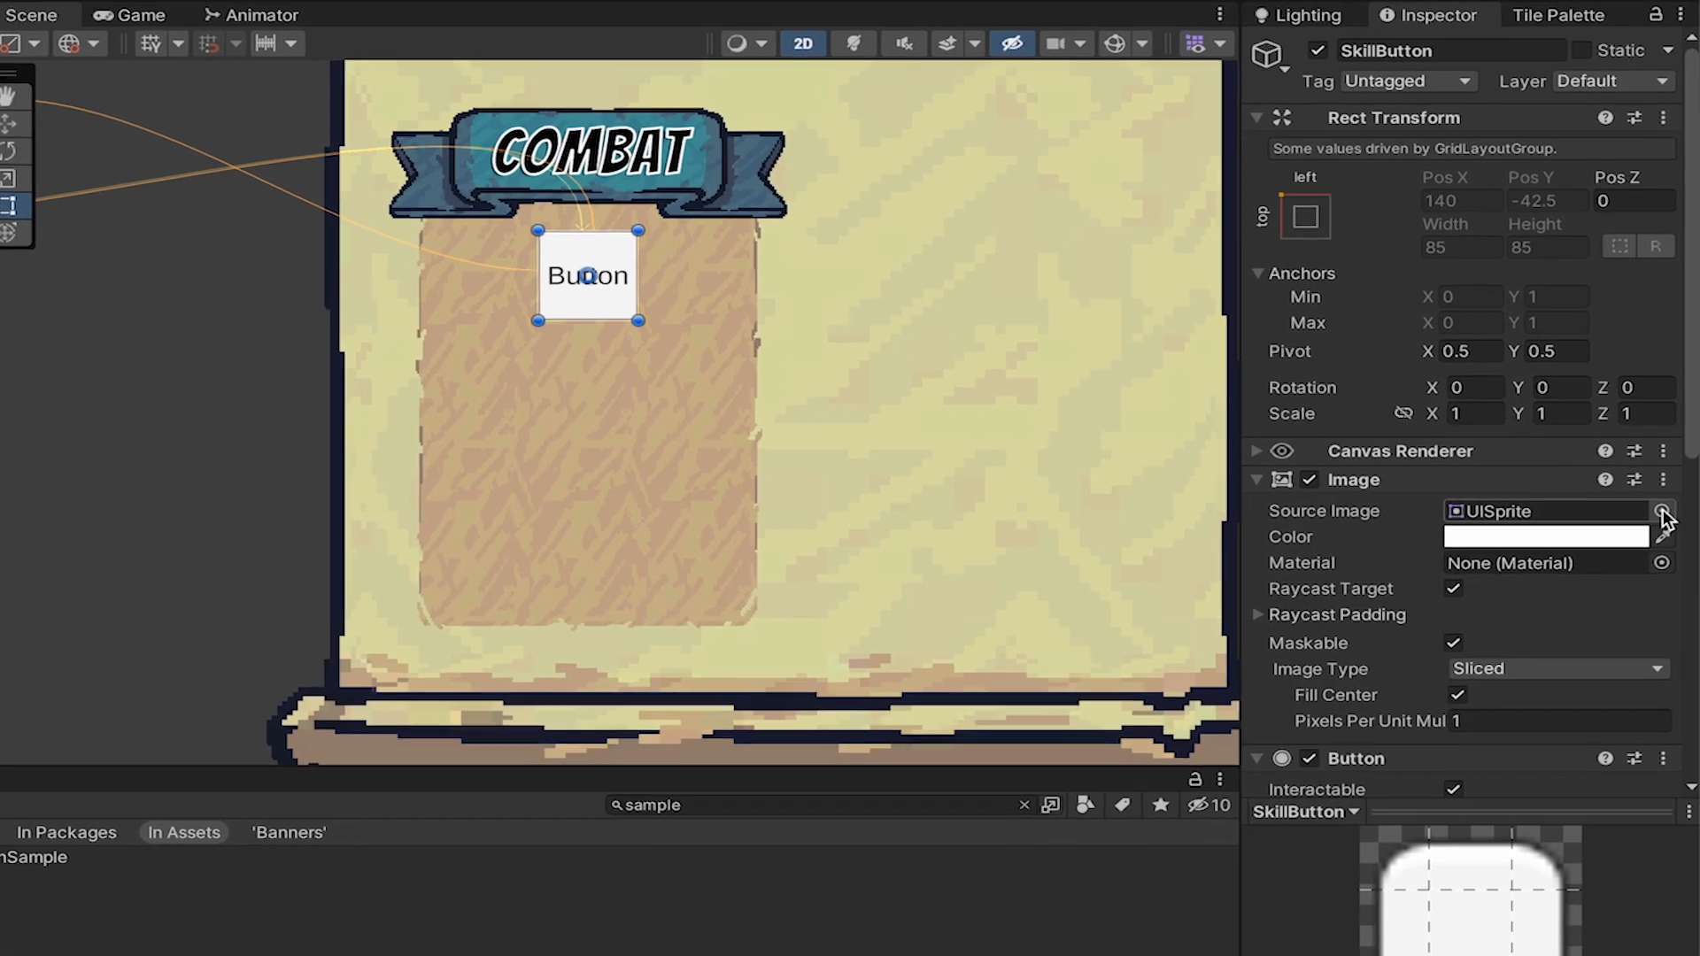
Set SkillButton's source image to the Button_Blue_9Slides sprite.
left_click(1668, 505)
type("butto")
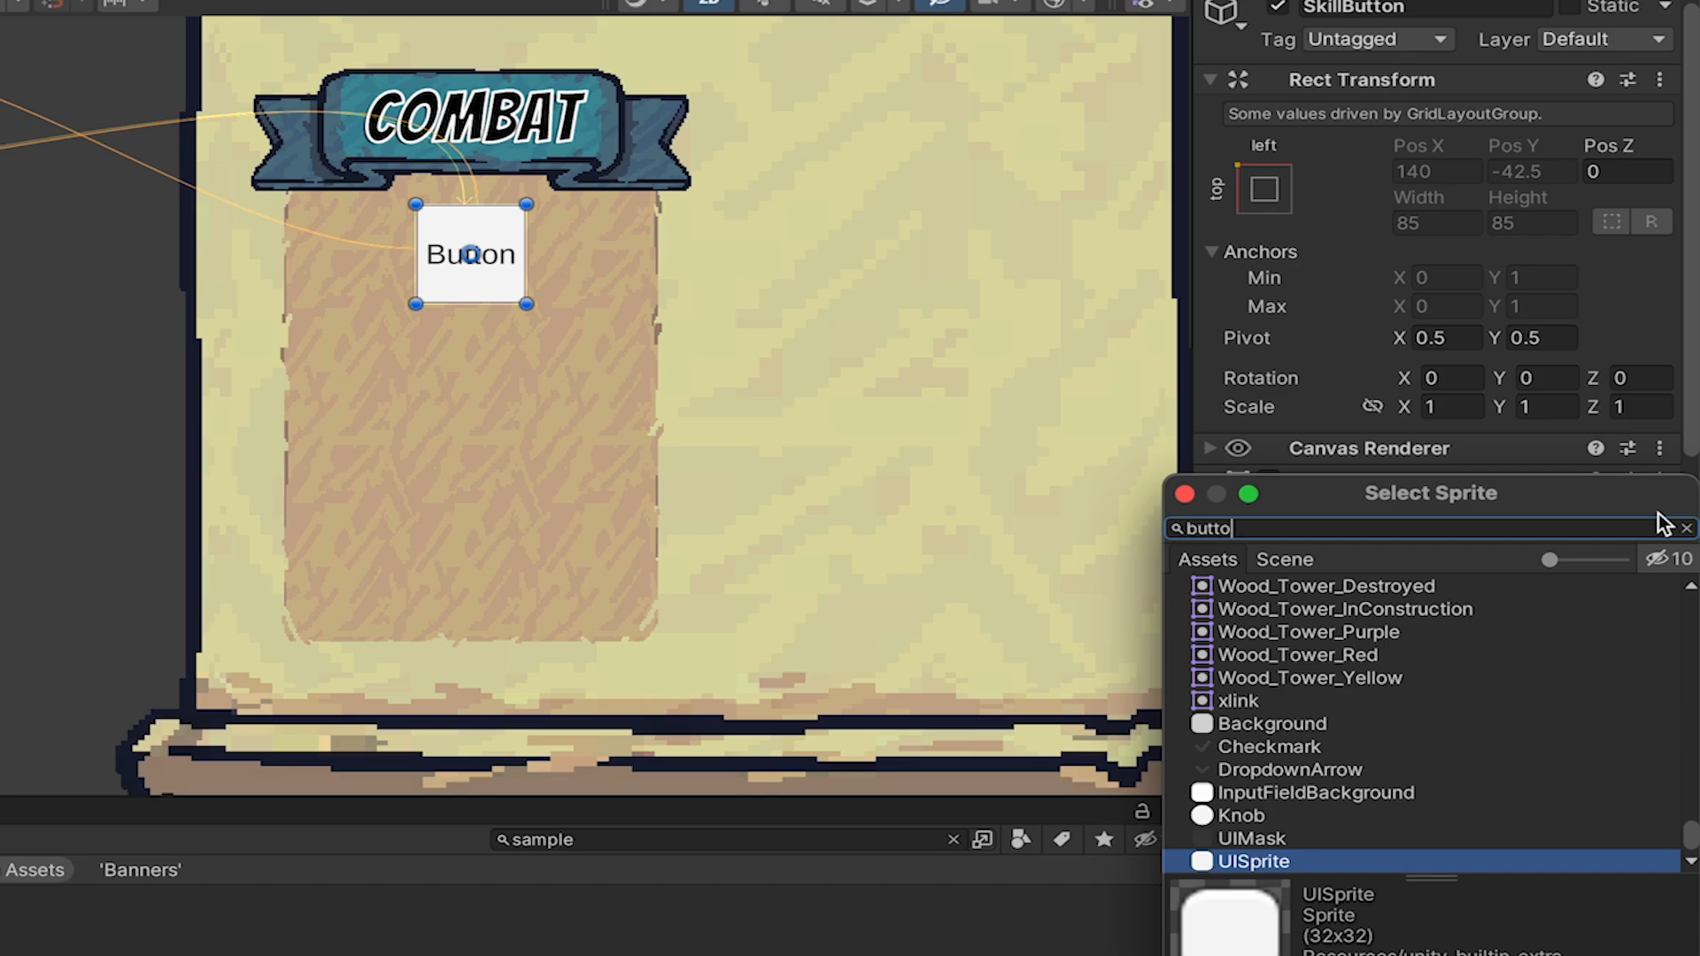
type("n_b")
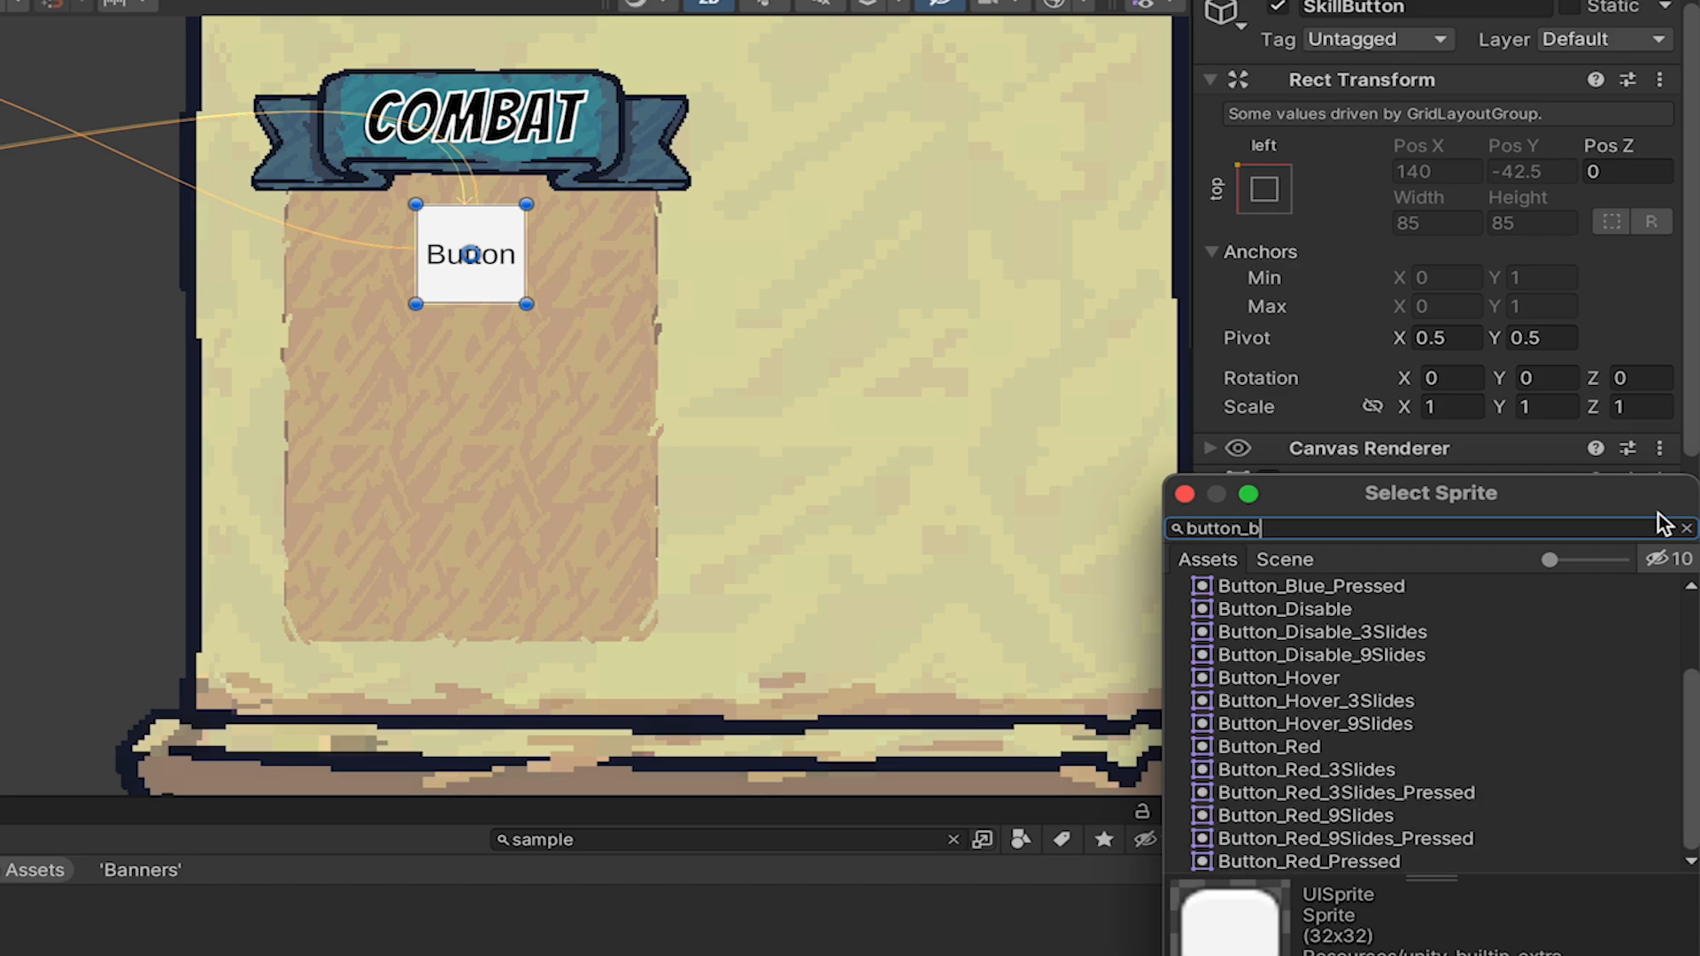
double_click(1565, 673)
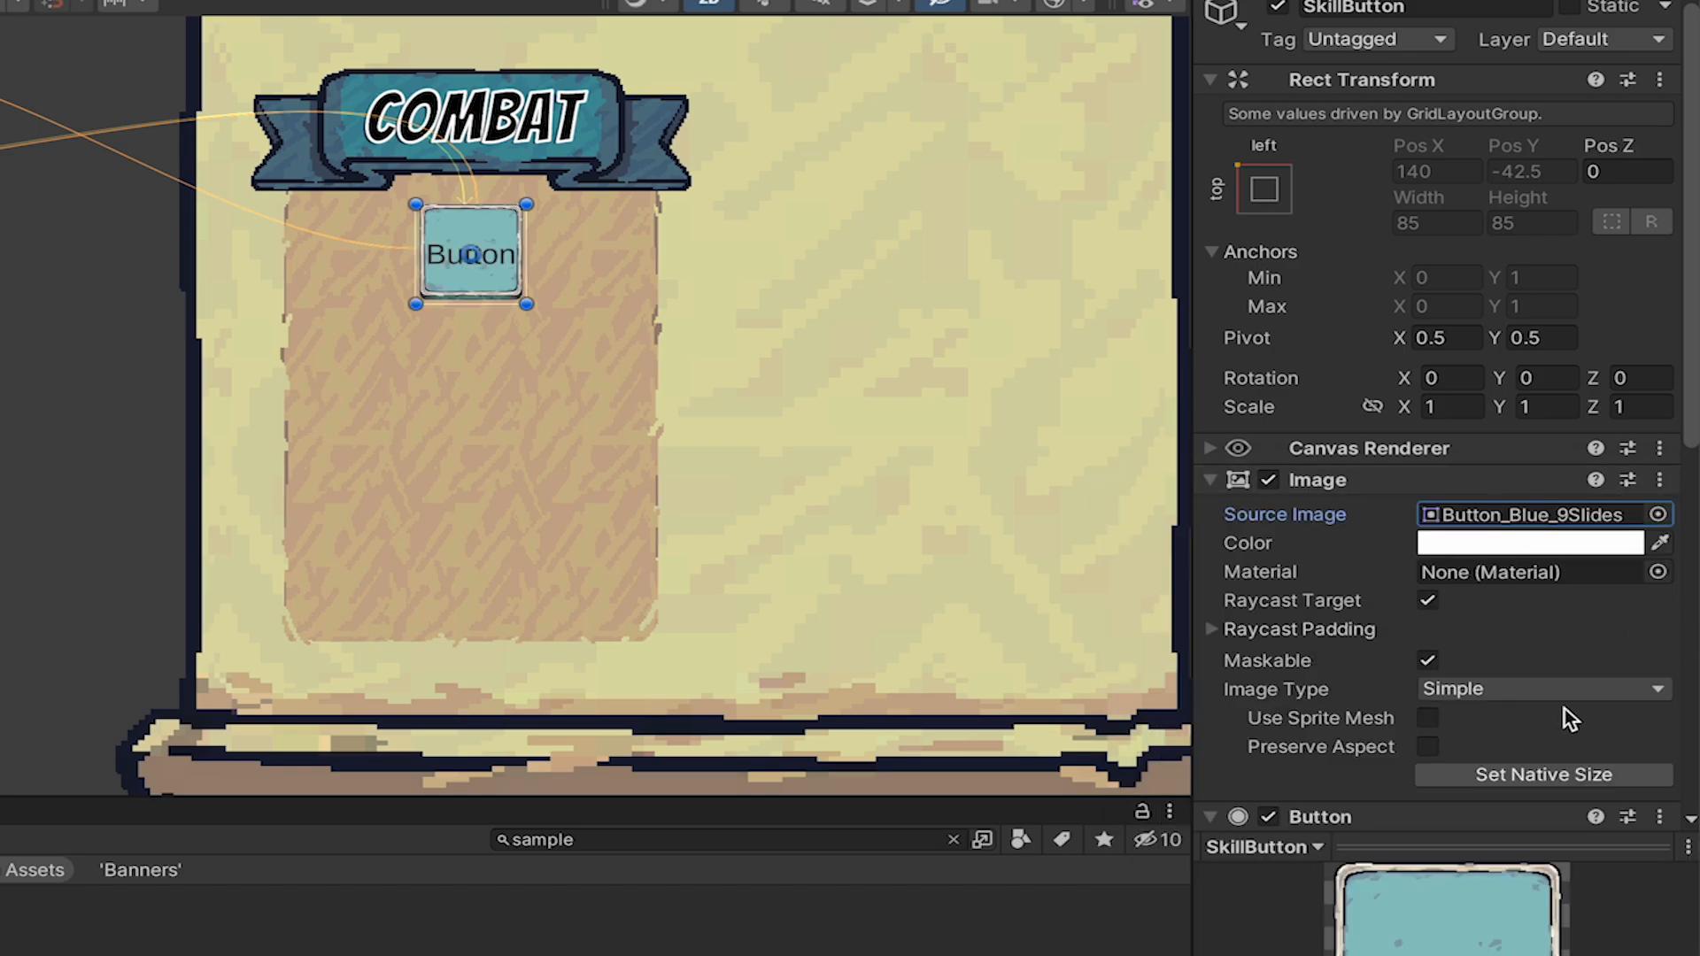
Set SkillButton's Image Type to Sliced with a Pixels Per Unit Multiplier of 2.
scroll(1566, 723, "down", 5)
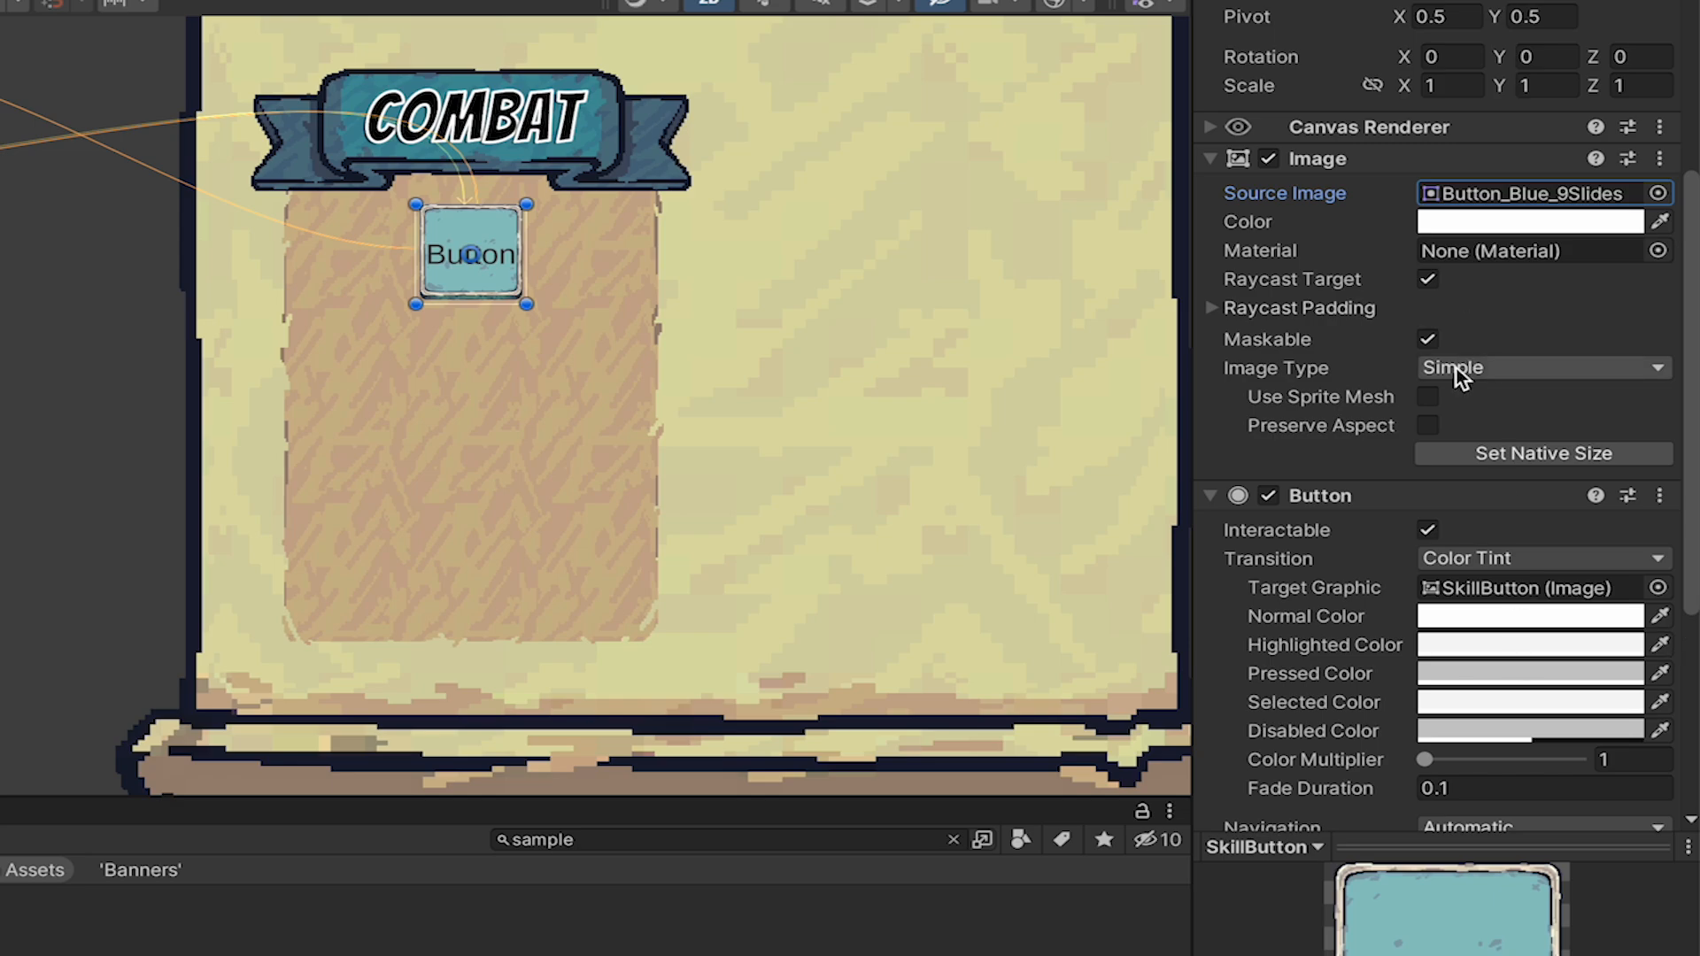
left_click(1457, 368)
left_click(1488, 410)
left_click(1470, 399)
type("2")
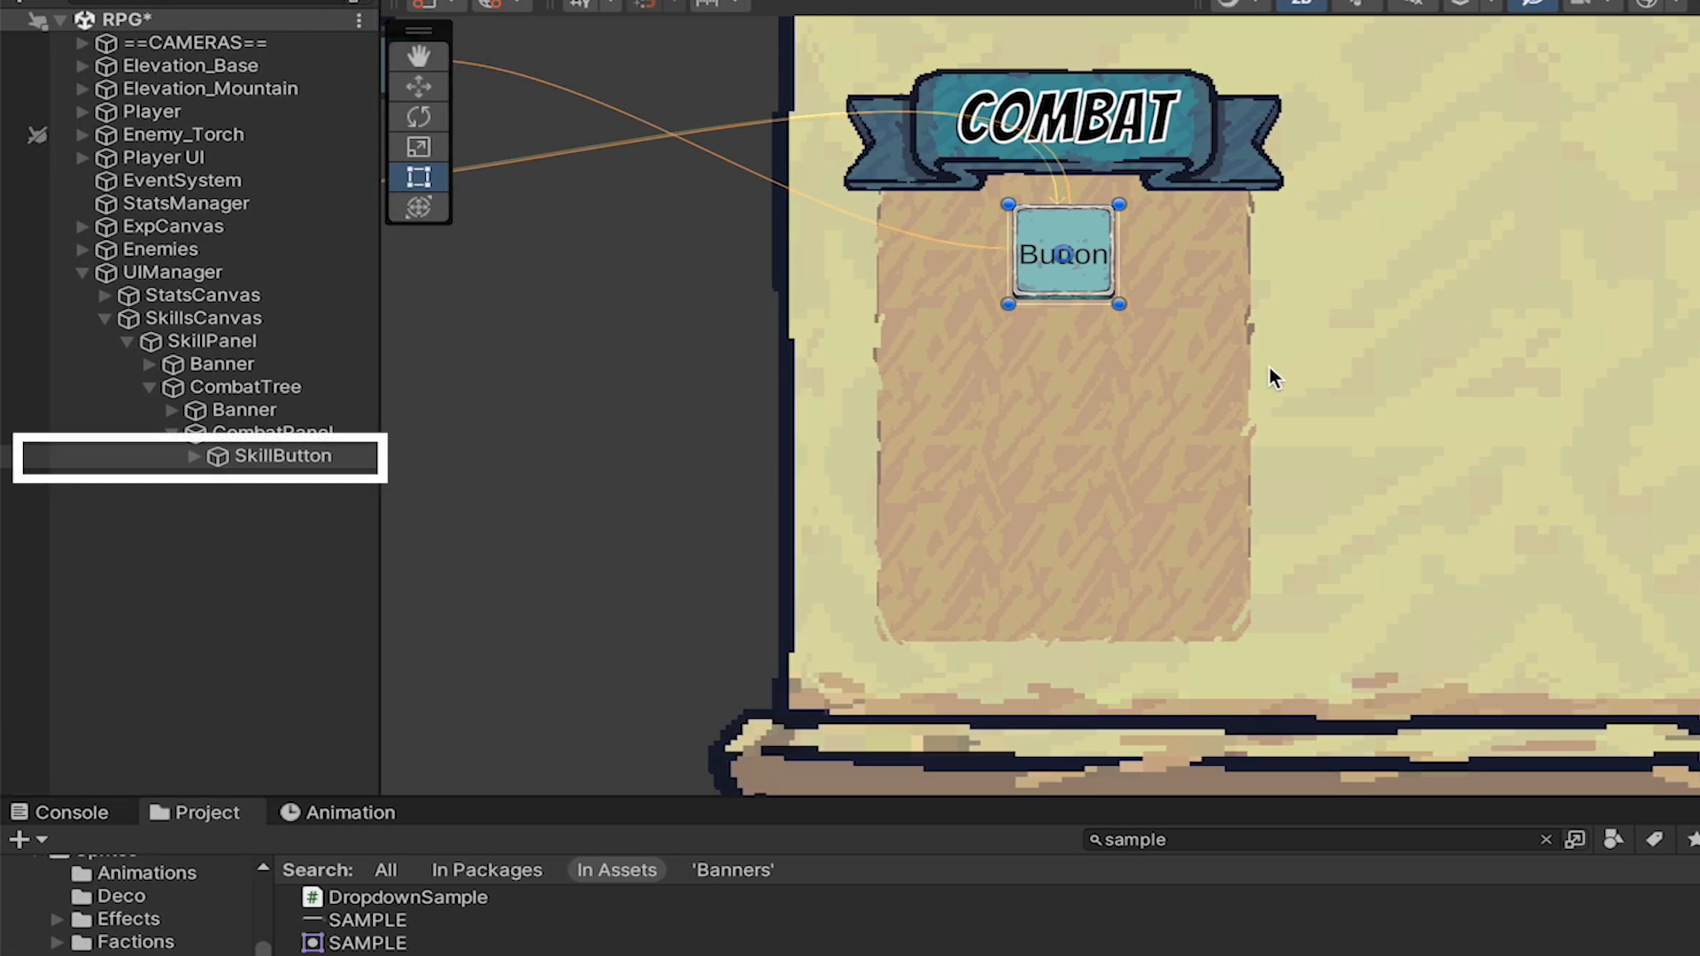
Rename SkillButton's child text object as LevelText.
left_click(194, 457)
left_click(288, 479)
left_click(1630, 39)
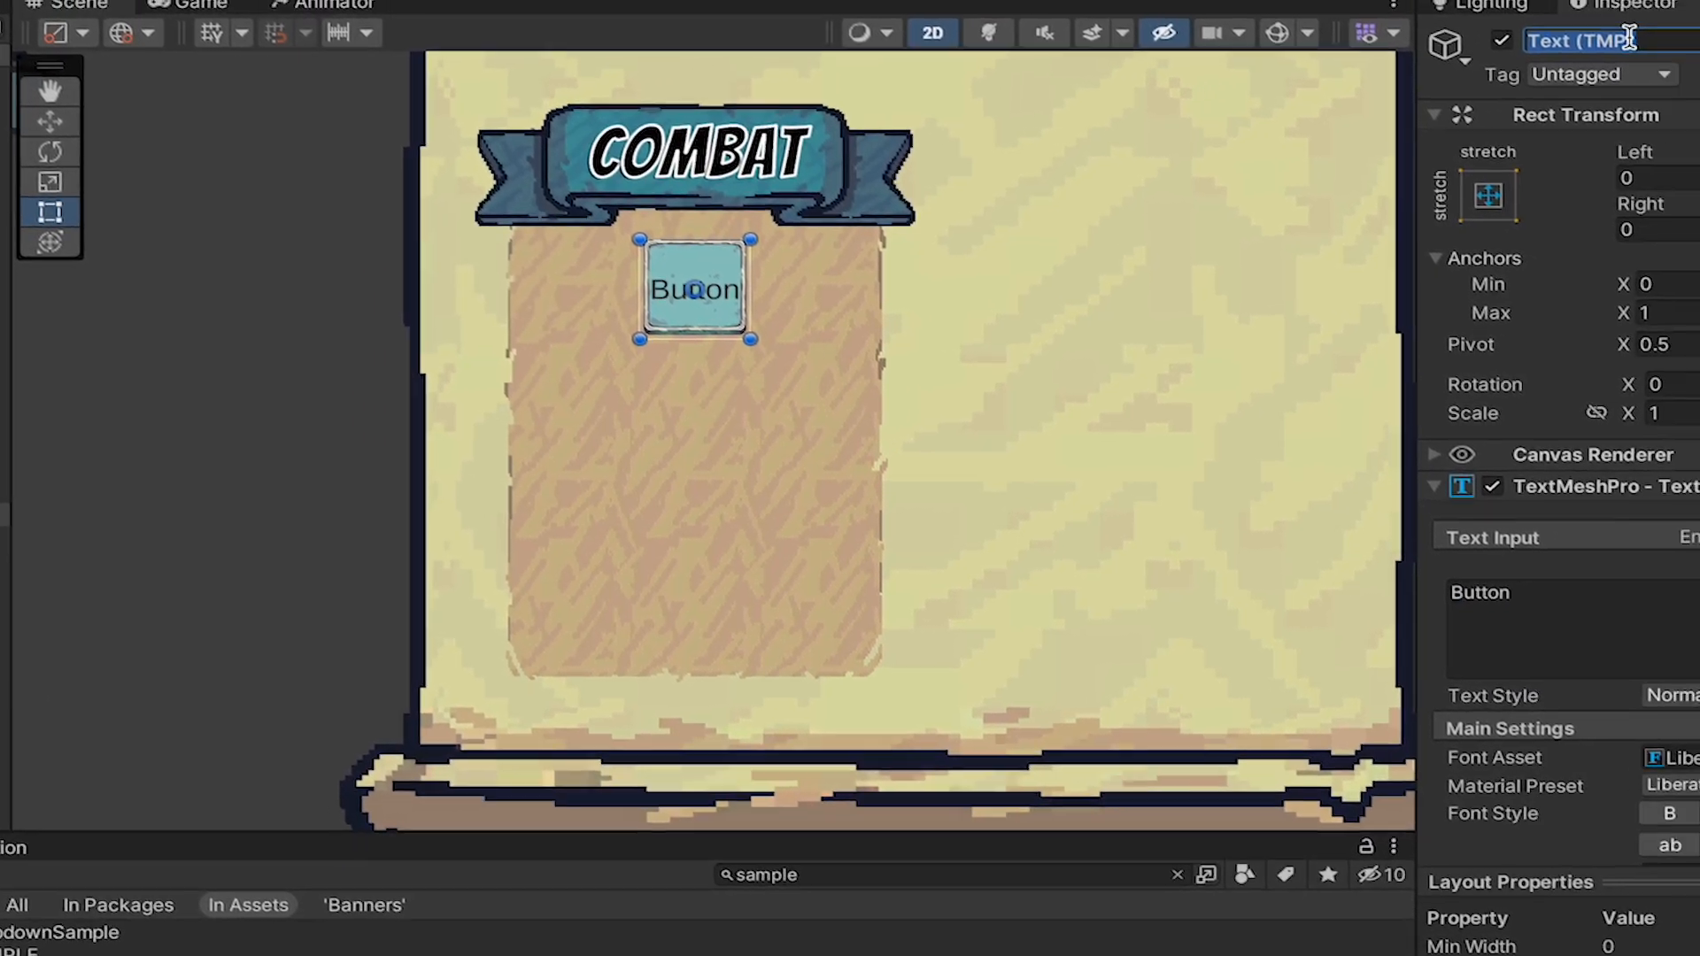
type("Lev")
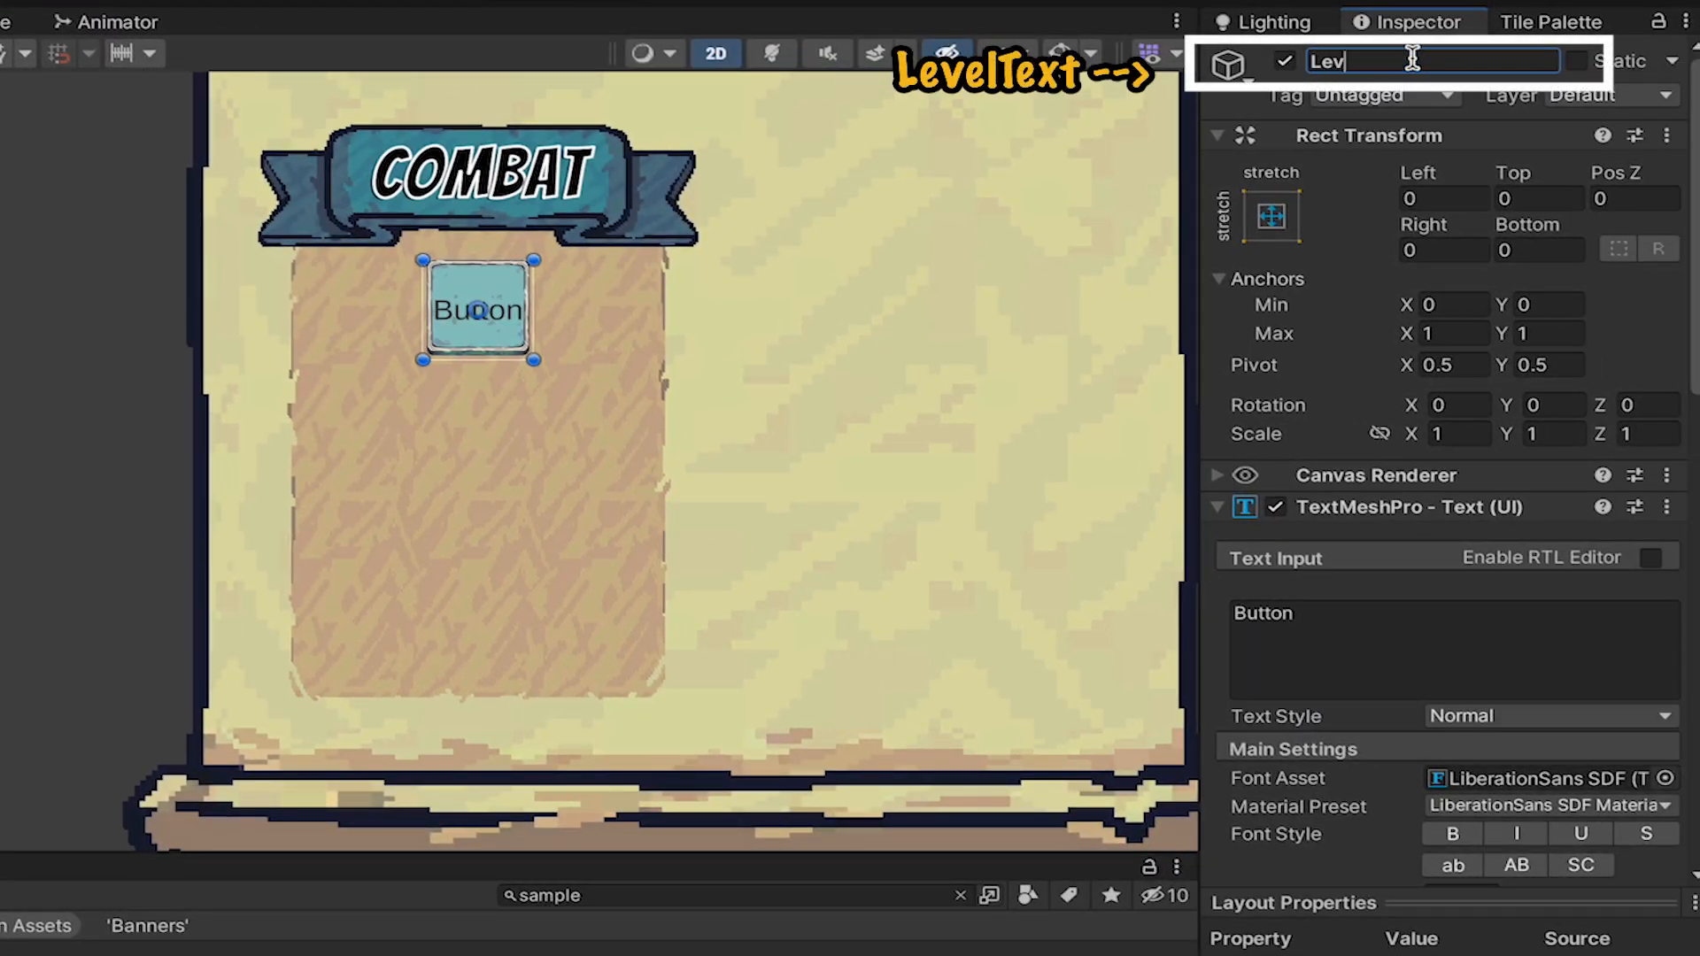
type("elText")
Change LevelText's text to 0/5 and its font asset to Bangers SDF.
scroll(1317, 444, "down", 5)
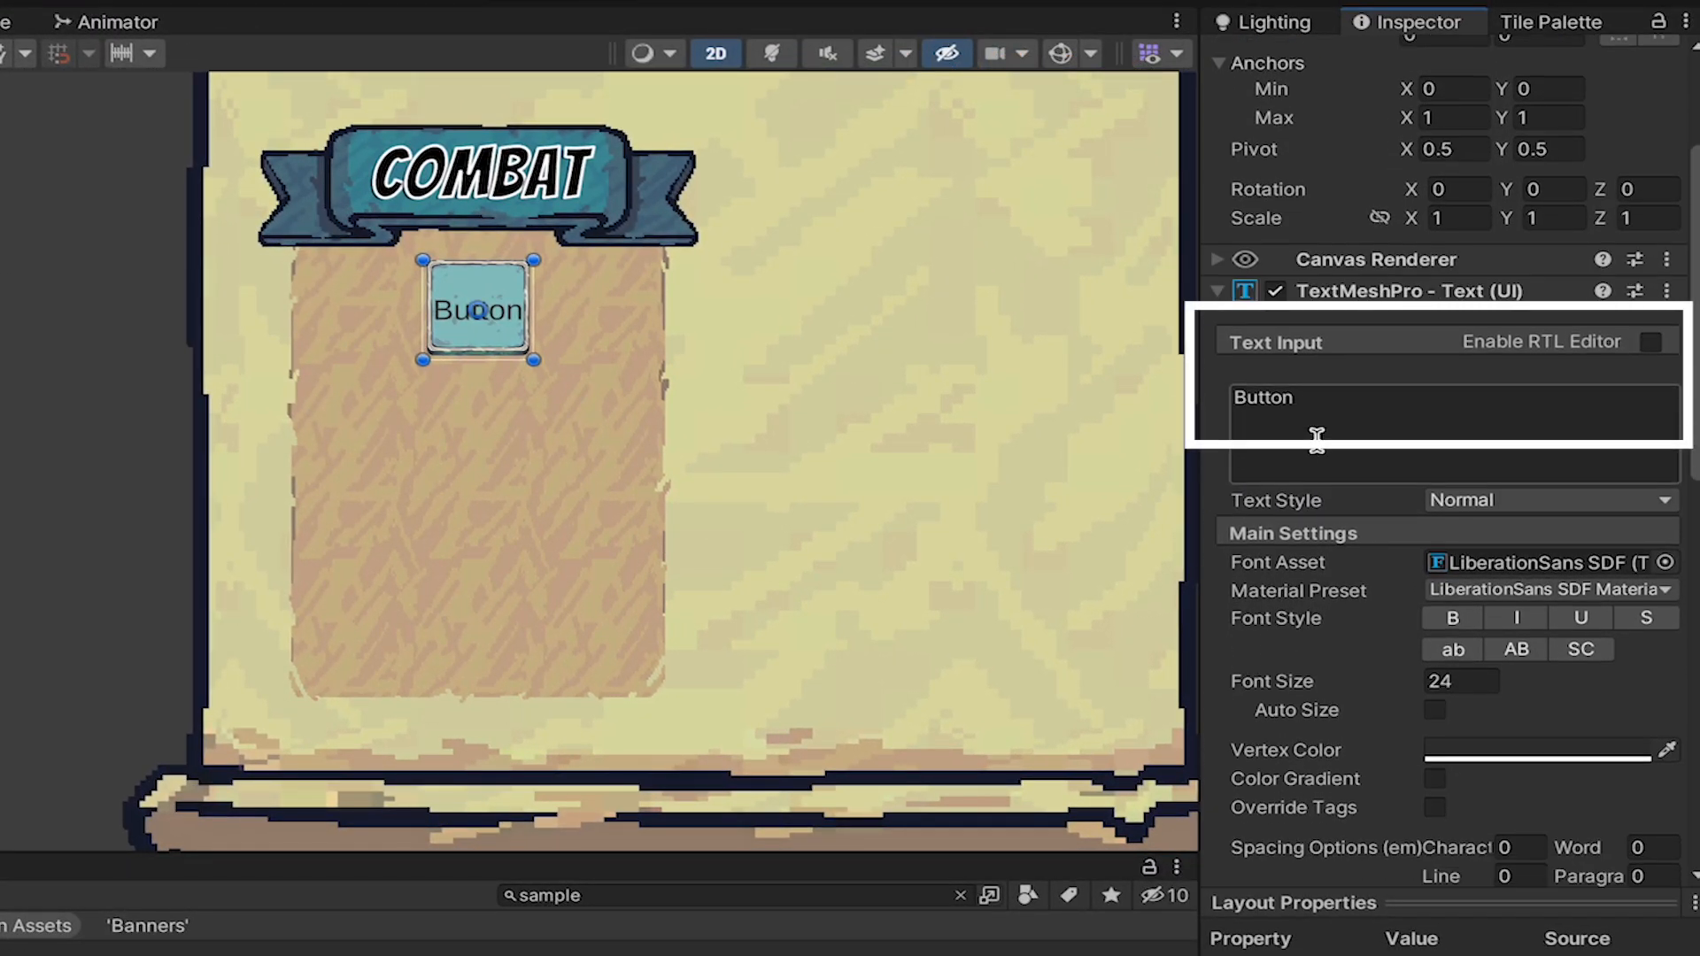
left_click(1355, 365)
type("0/5")
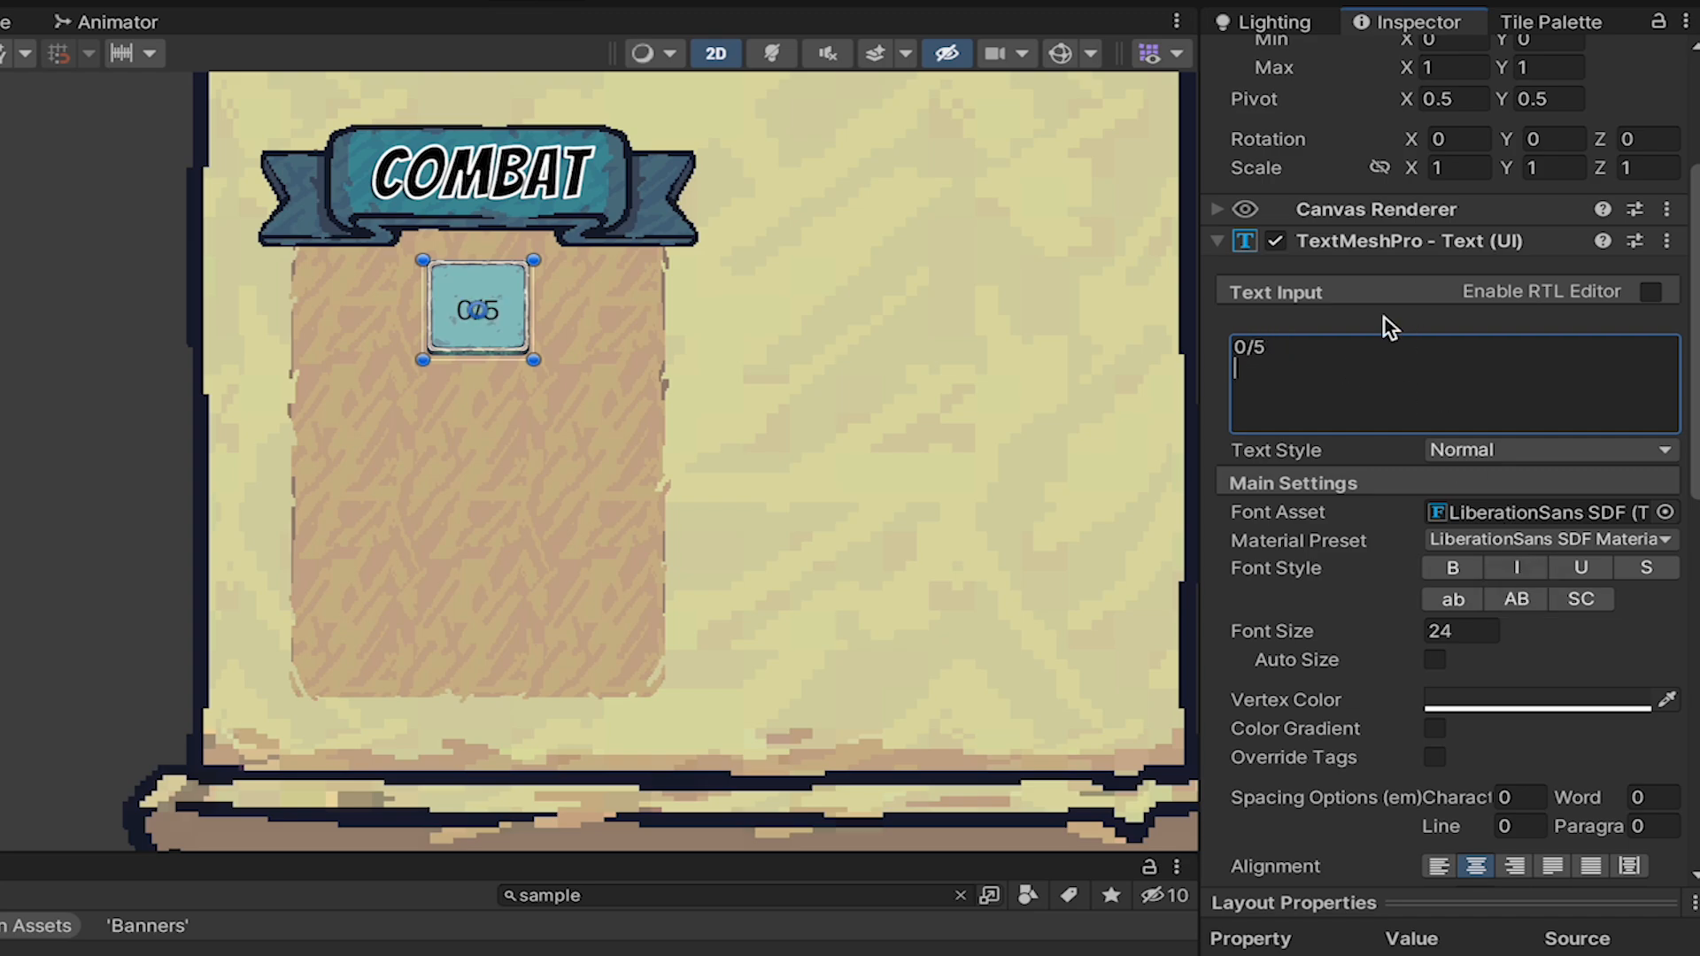
left_click(1665, 512)
double_click(1314, 631)
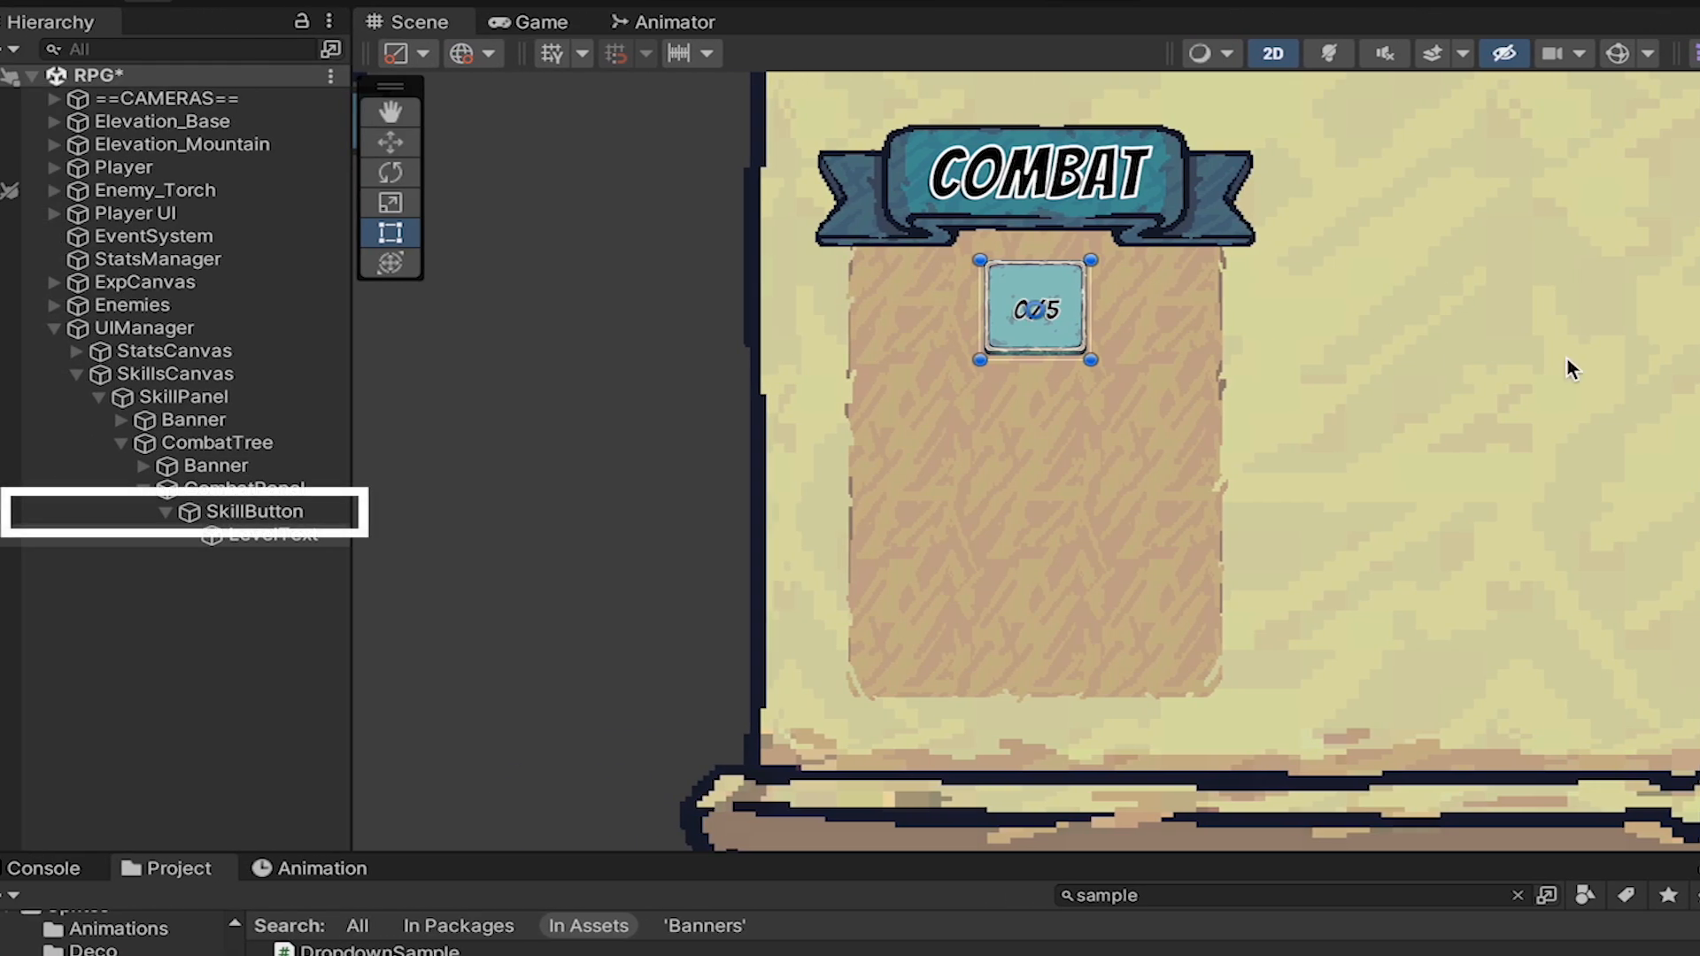
Add a UI Image named SkillIcon as a child of SkillButton.
right_click(266, 512)
mouse_move(398, 706)
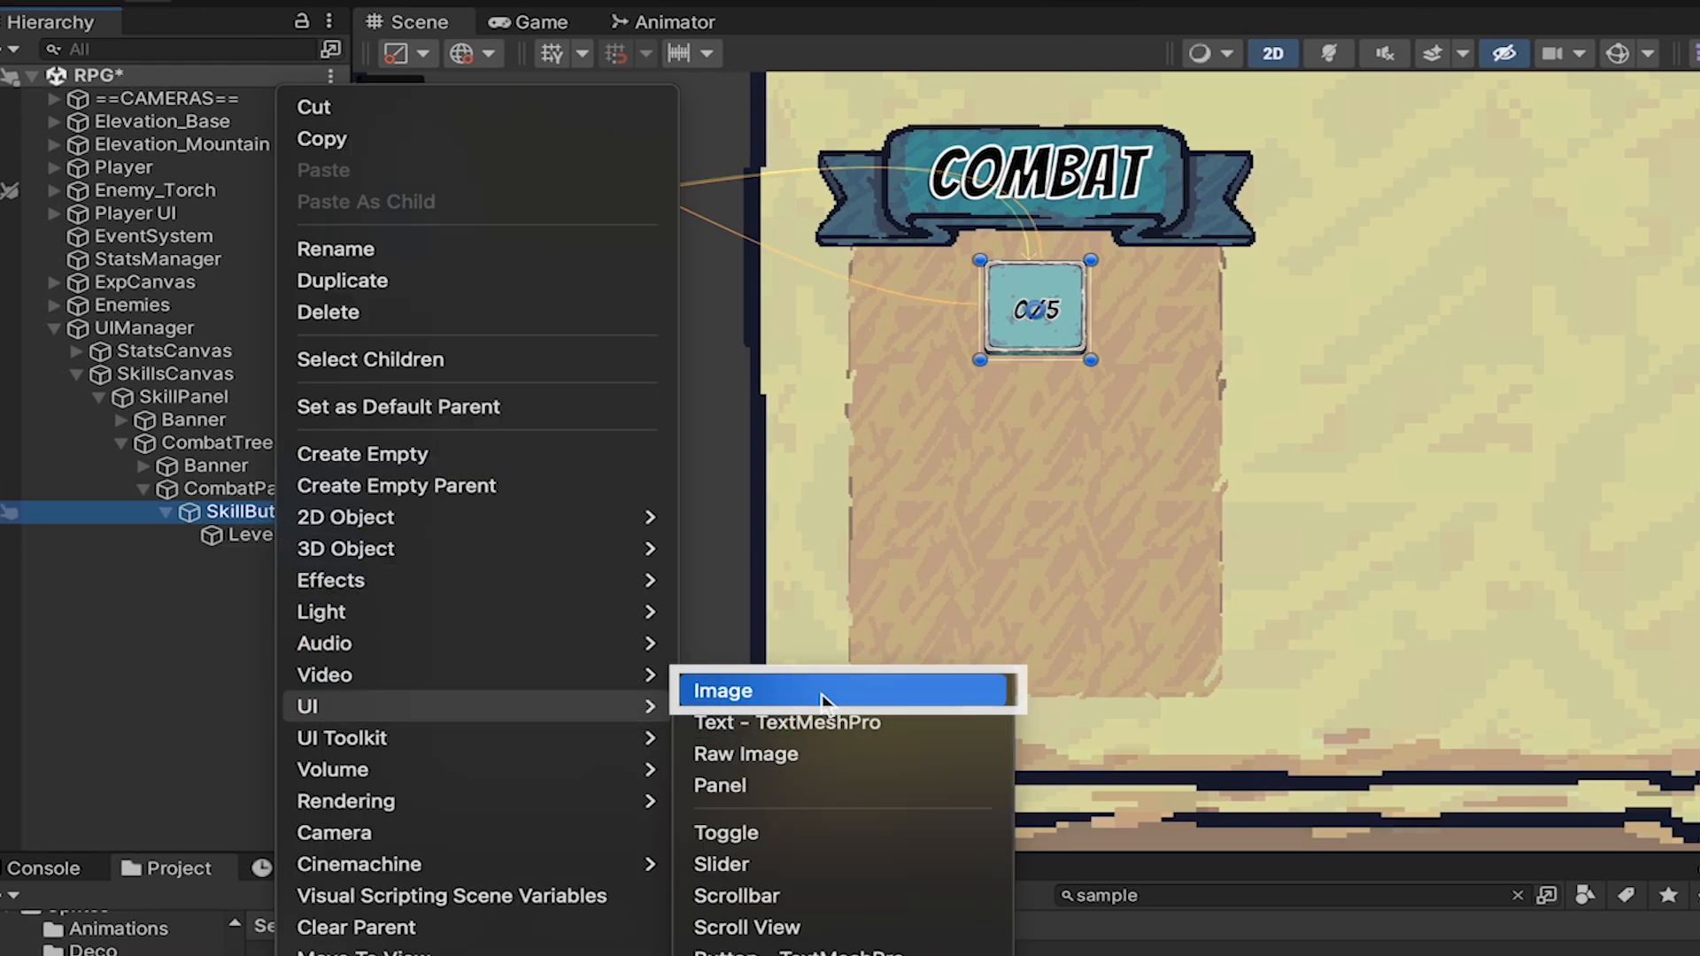
left_click(824, 693)
type("SkillIcon")
key("Return")
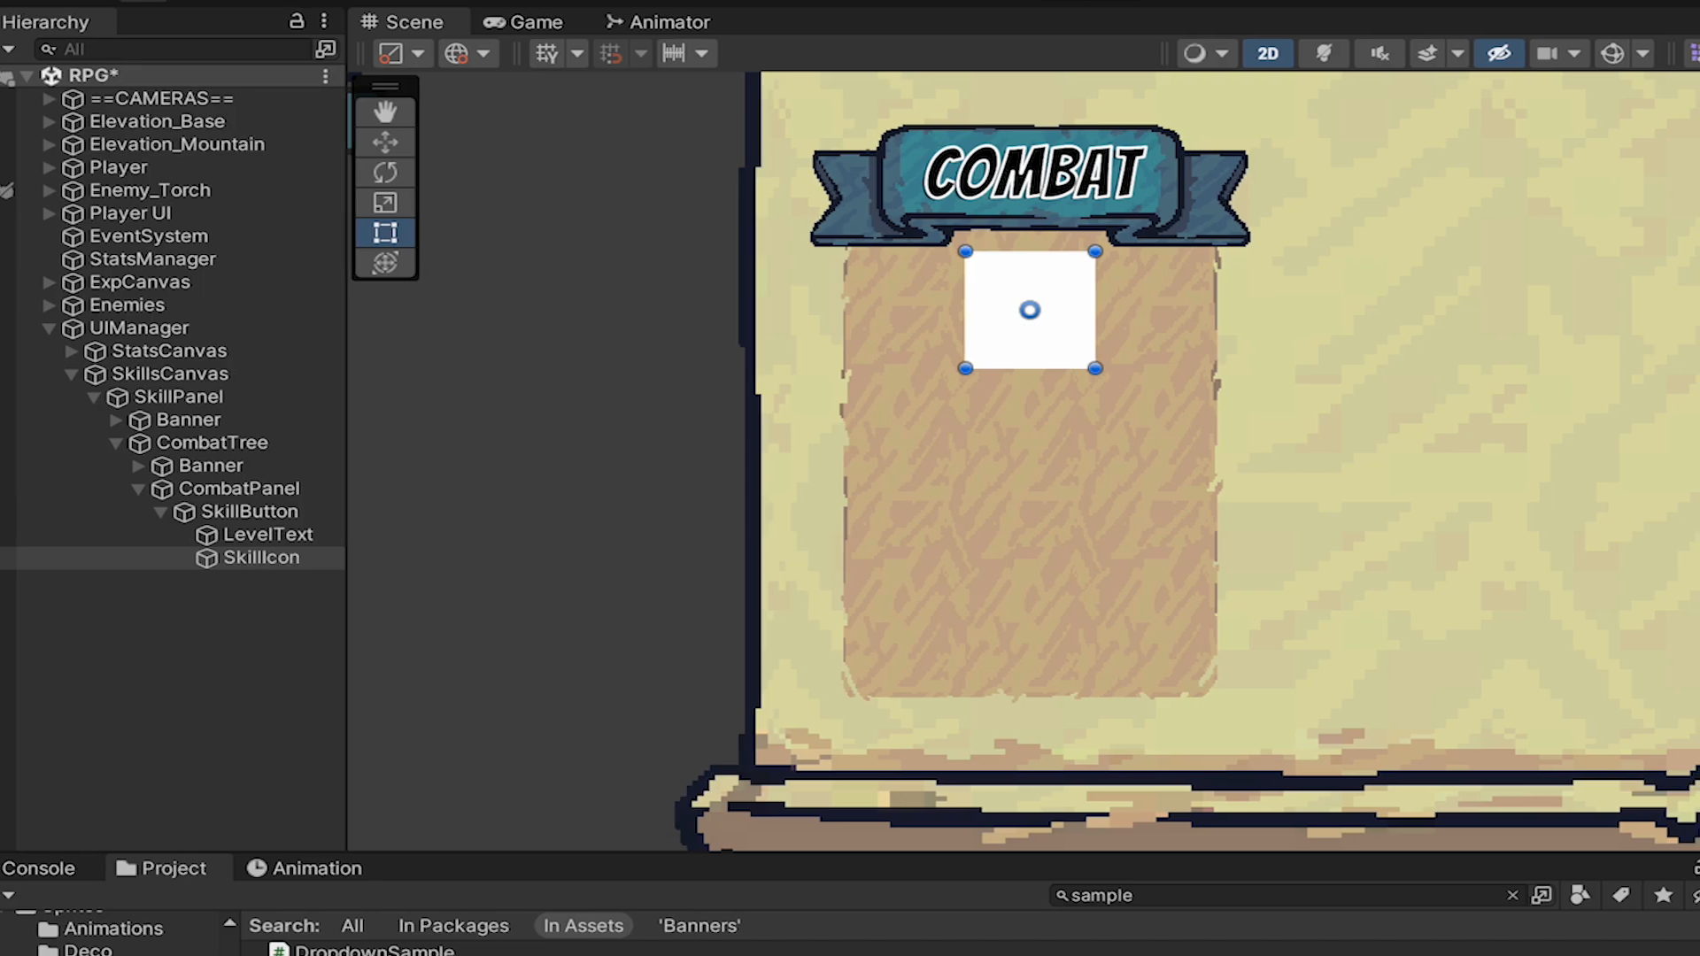
Stretch SkillIcon in both directions so it fills its parent button.
left_click(1264, 217)
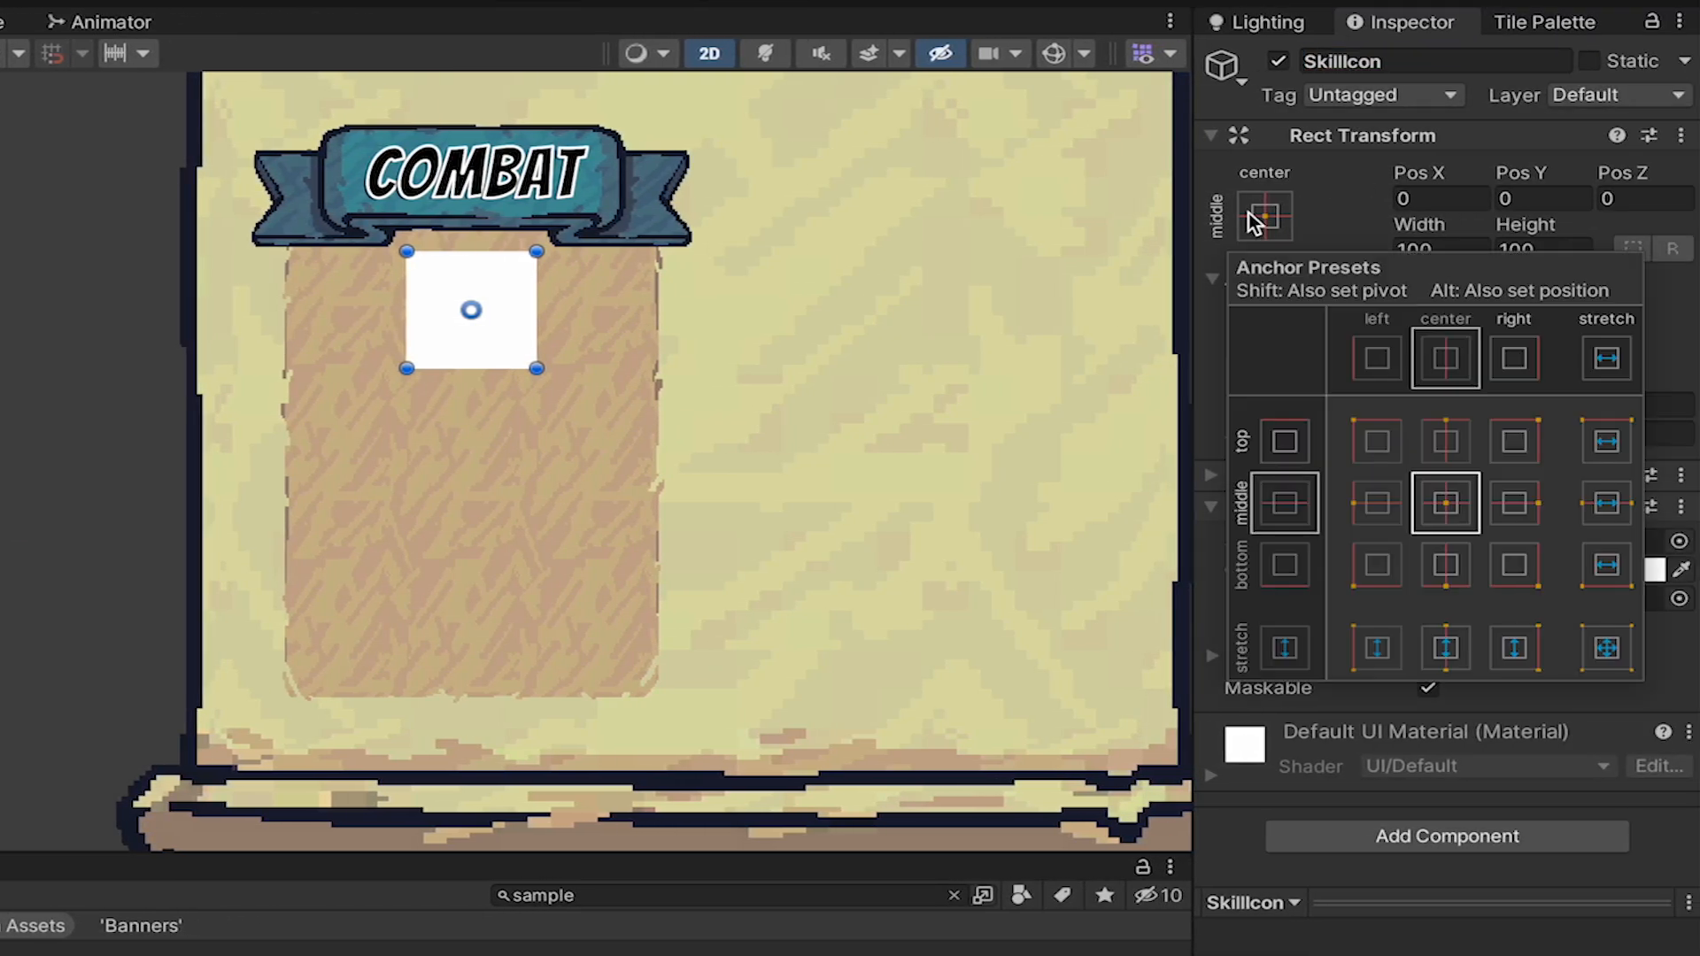
left_click(1623, 645, "alt")
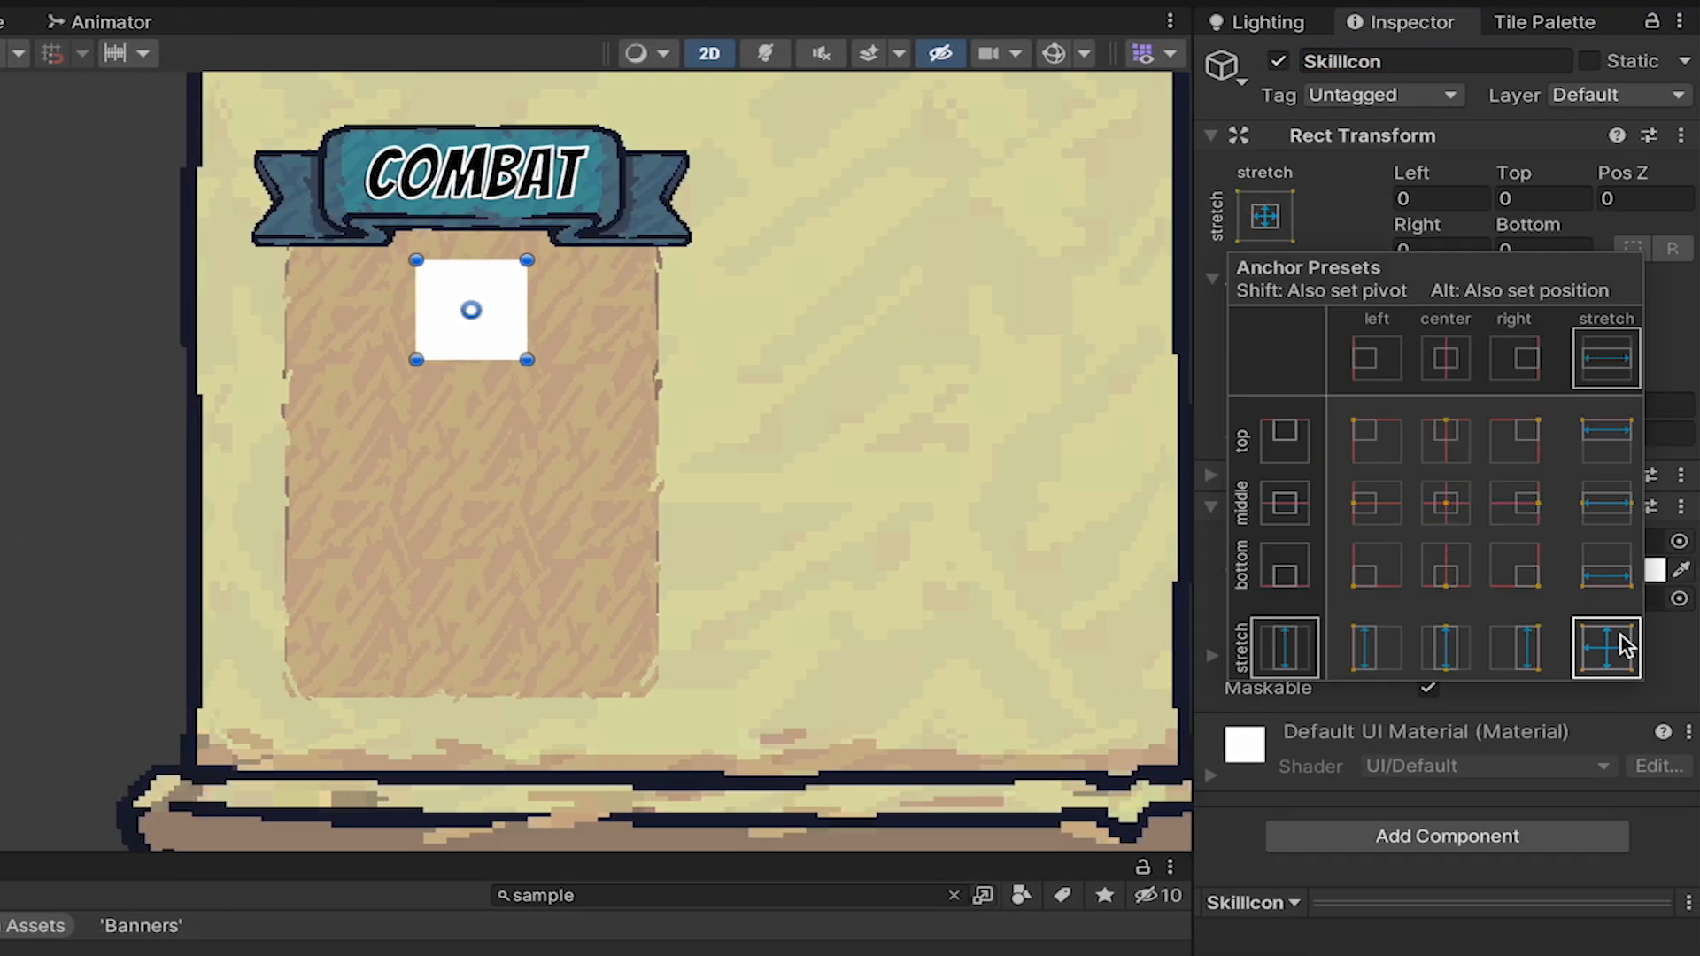
left_click(1235, 238)
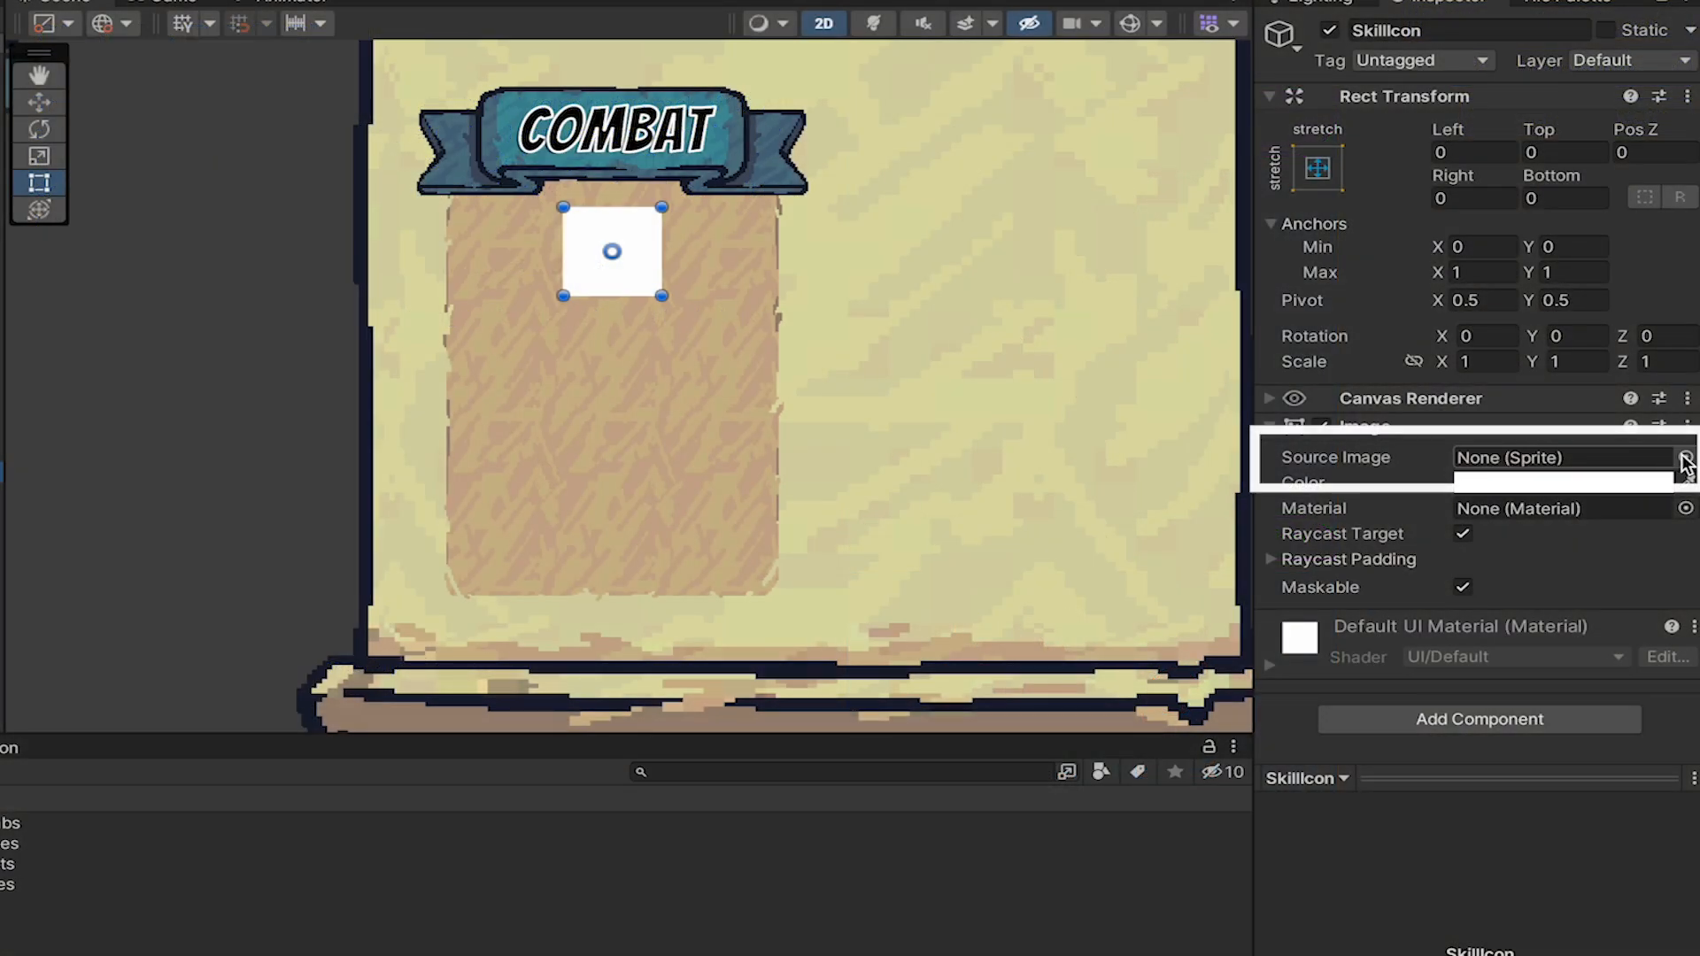
Assign the heart_icon128 sprite as SkillIcon's source image.
left_click(1682, 453)
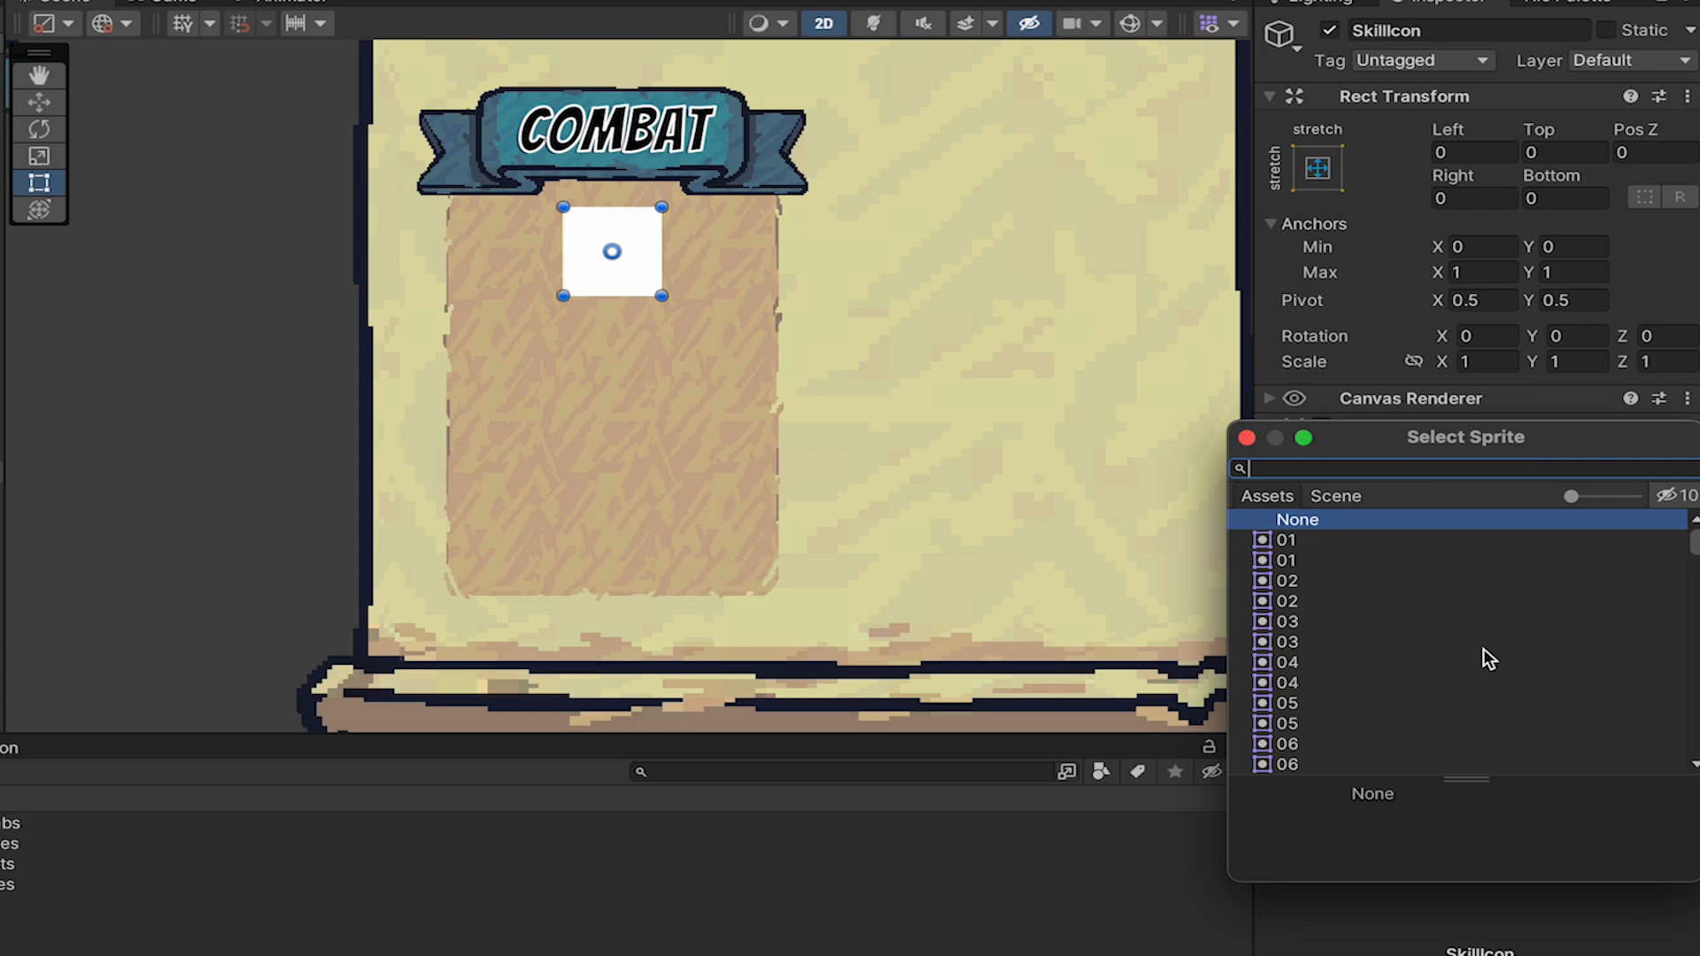
type("heart")
key("Down")
key("Down")
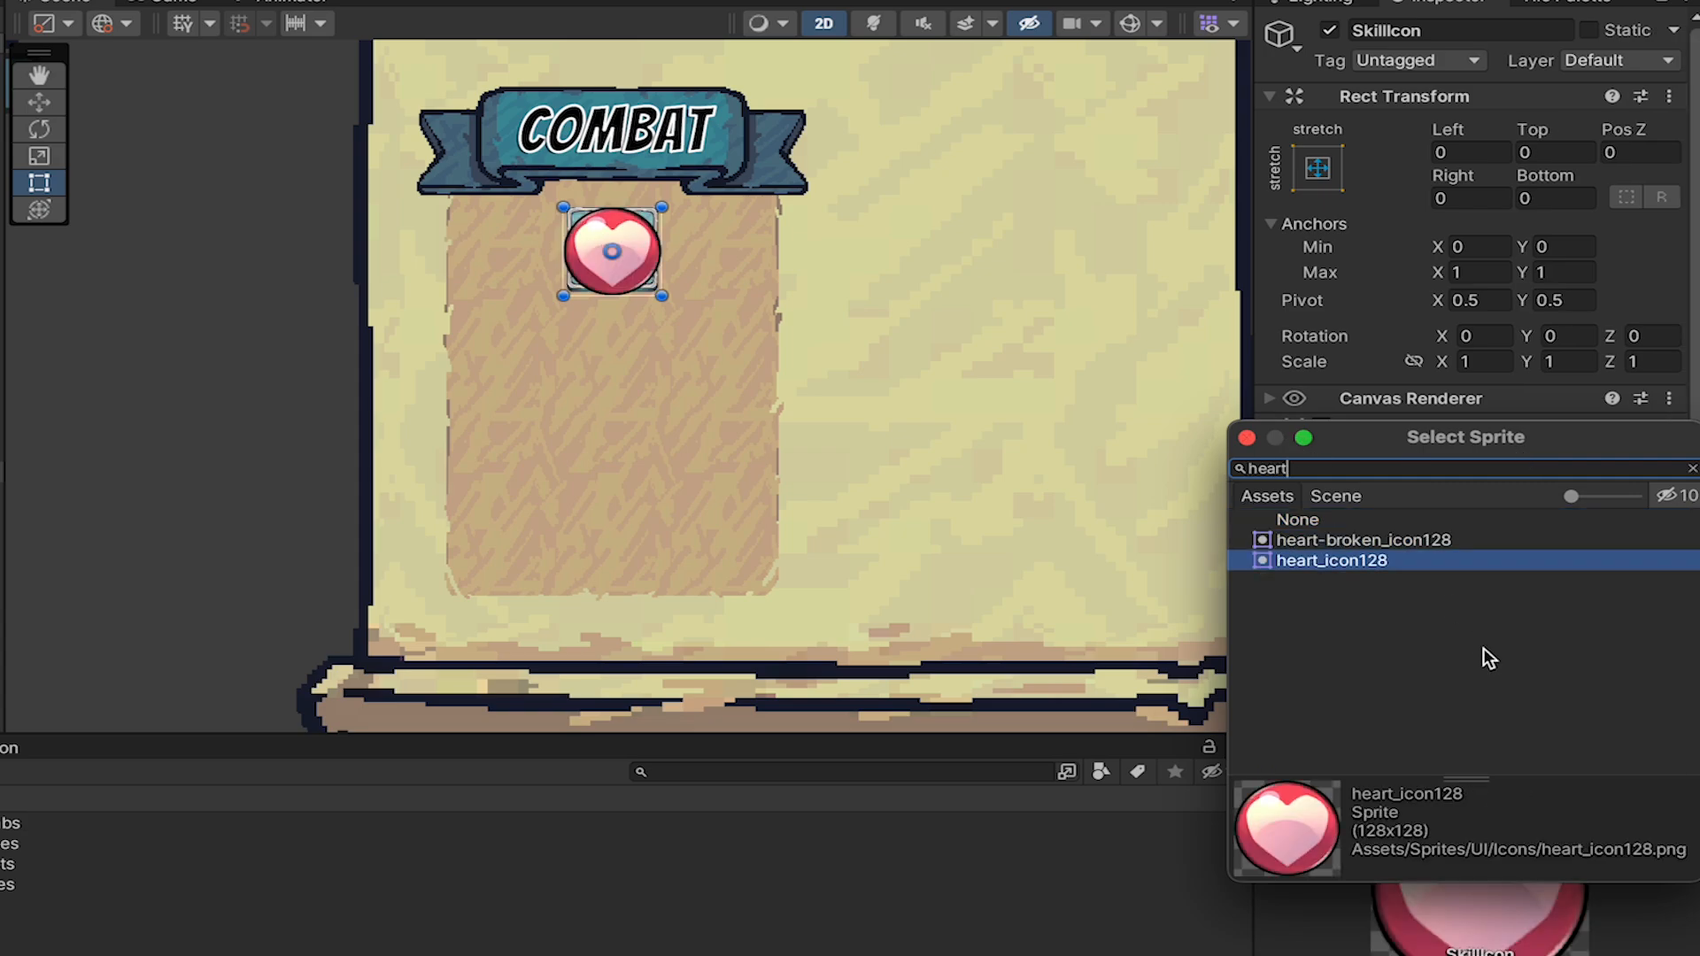
key("Return")
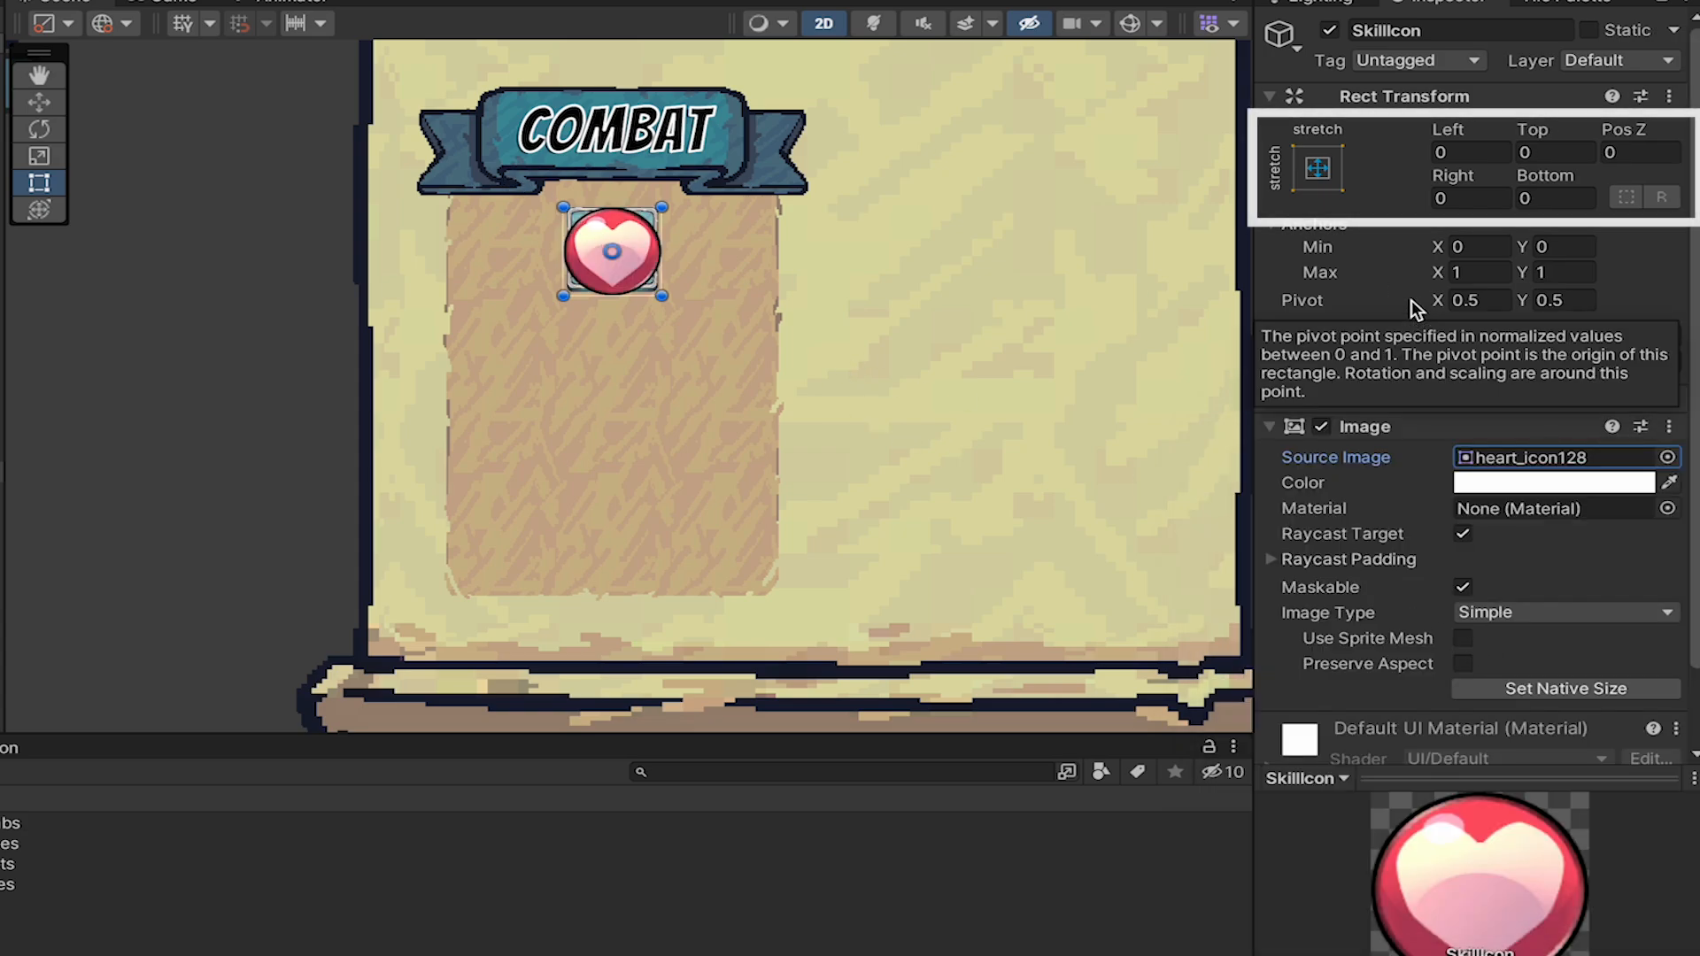
Set SkillIcon's Left, Top, Right and Bottom offsets to 10.
left_click(1468, 151)
type("10")
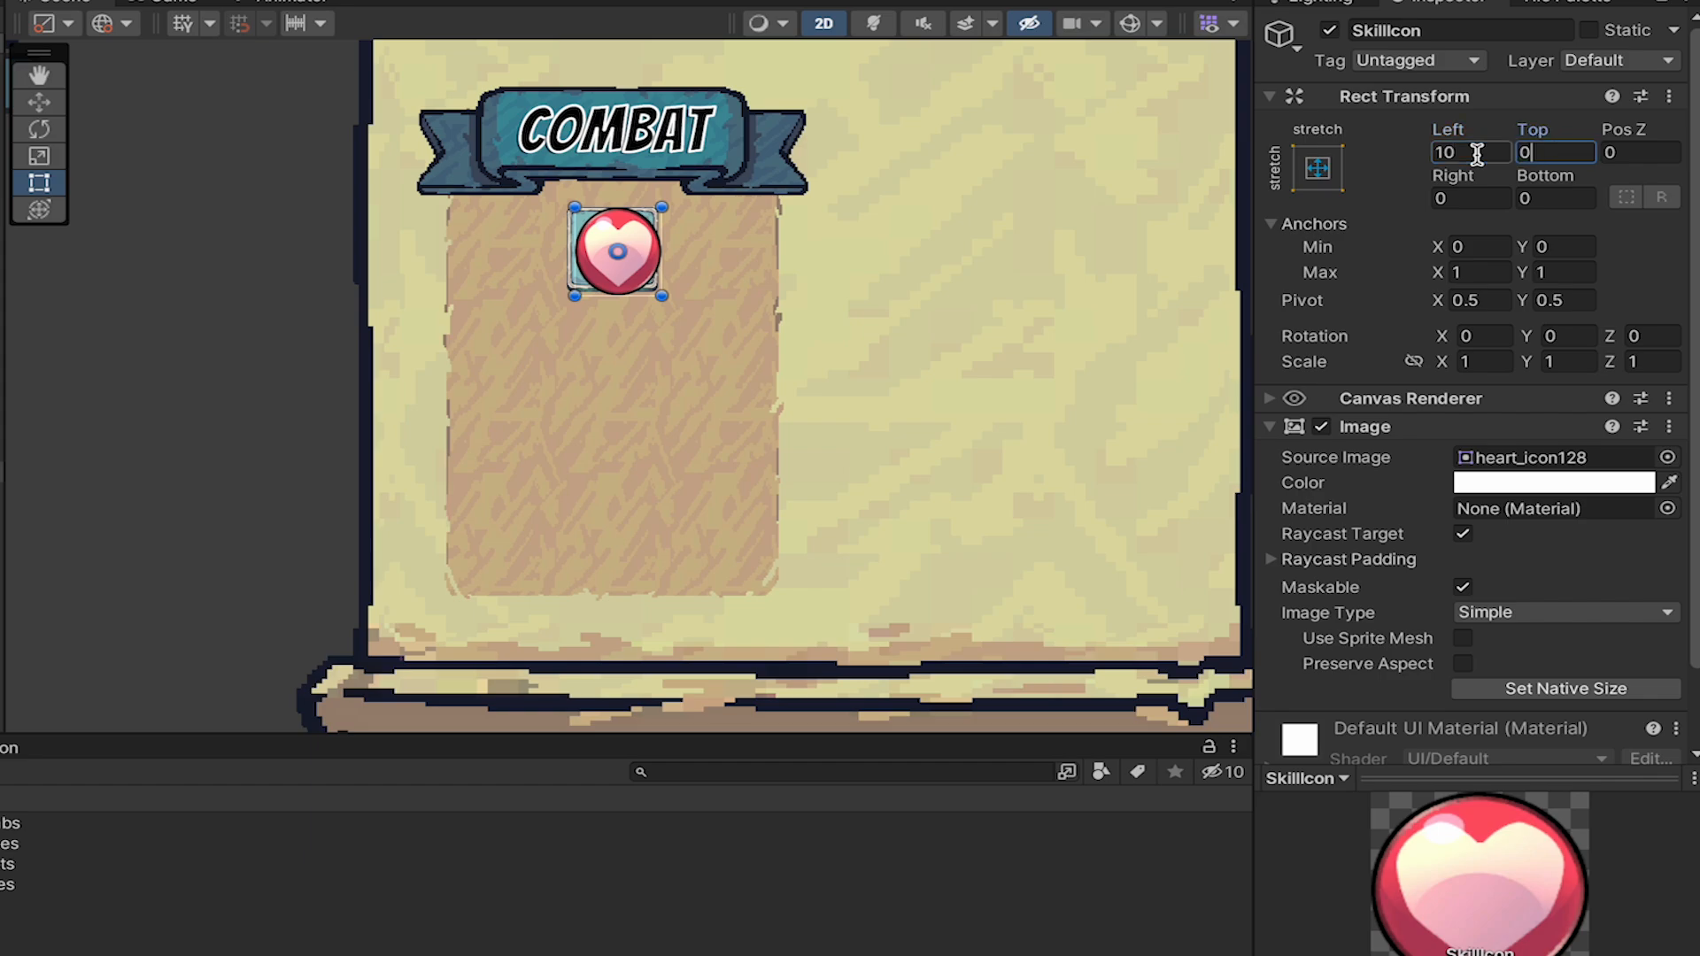
type("10")
key("Tab")
key("Tab")
type("10")
key("Tab")
type("10")
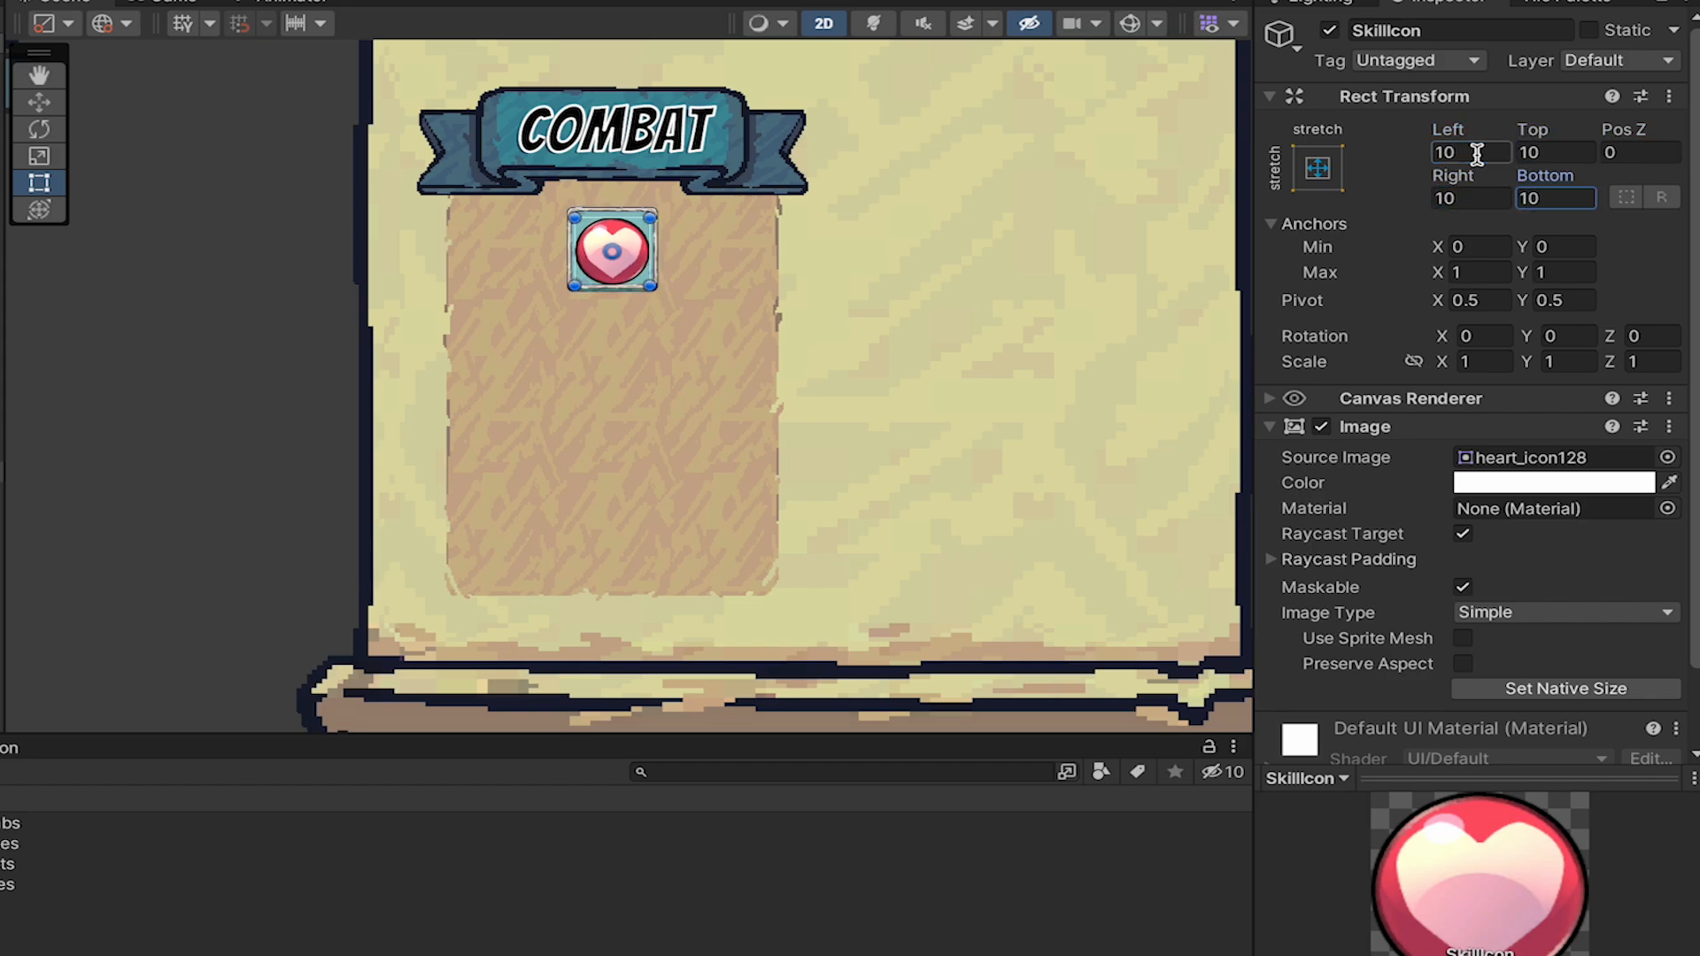
Set SkillIcon's Top offset to 5 and Bottom offset to 15, and turn off its Raycast Target.
left_click(1587, 148)
type("5")
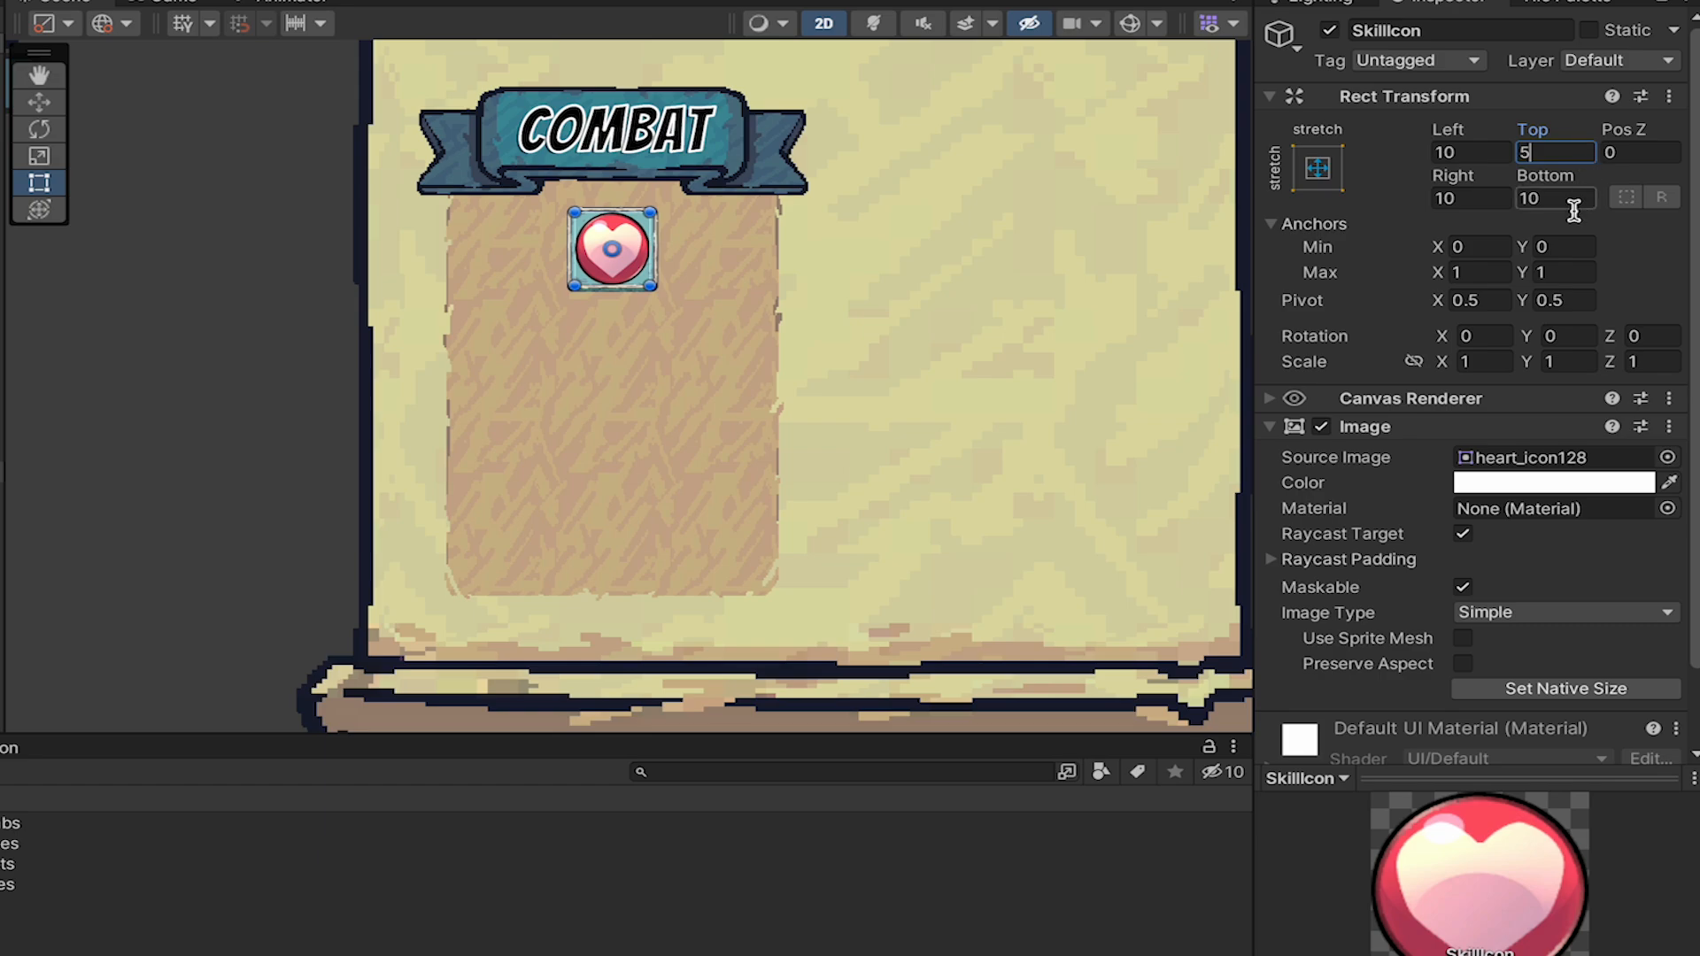
left_click(1567, 200)
type("15")
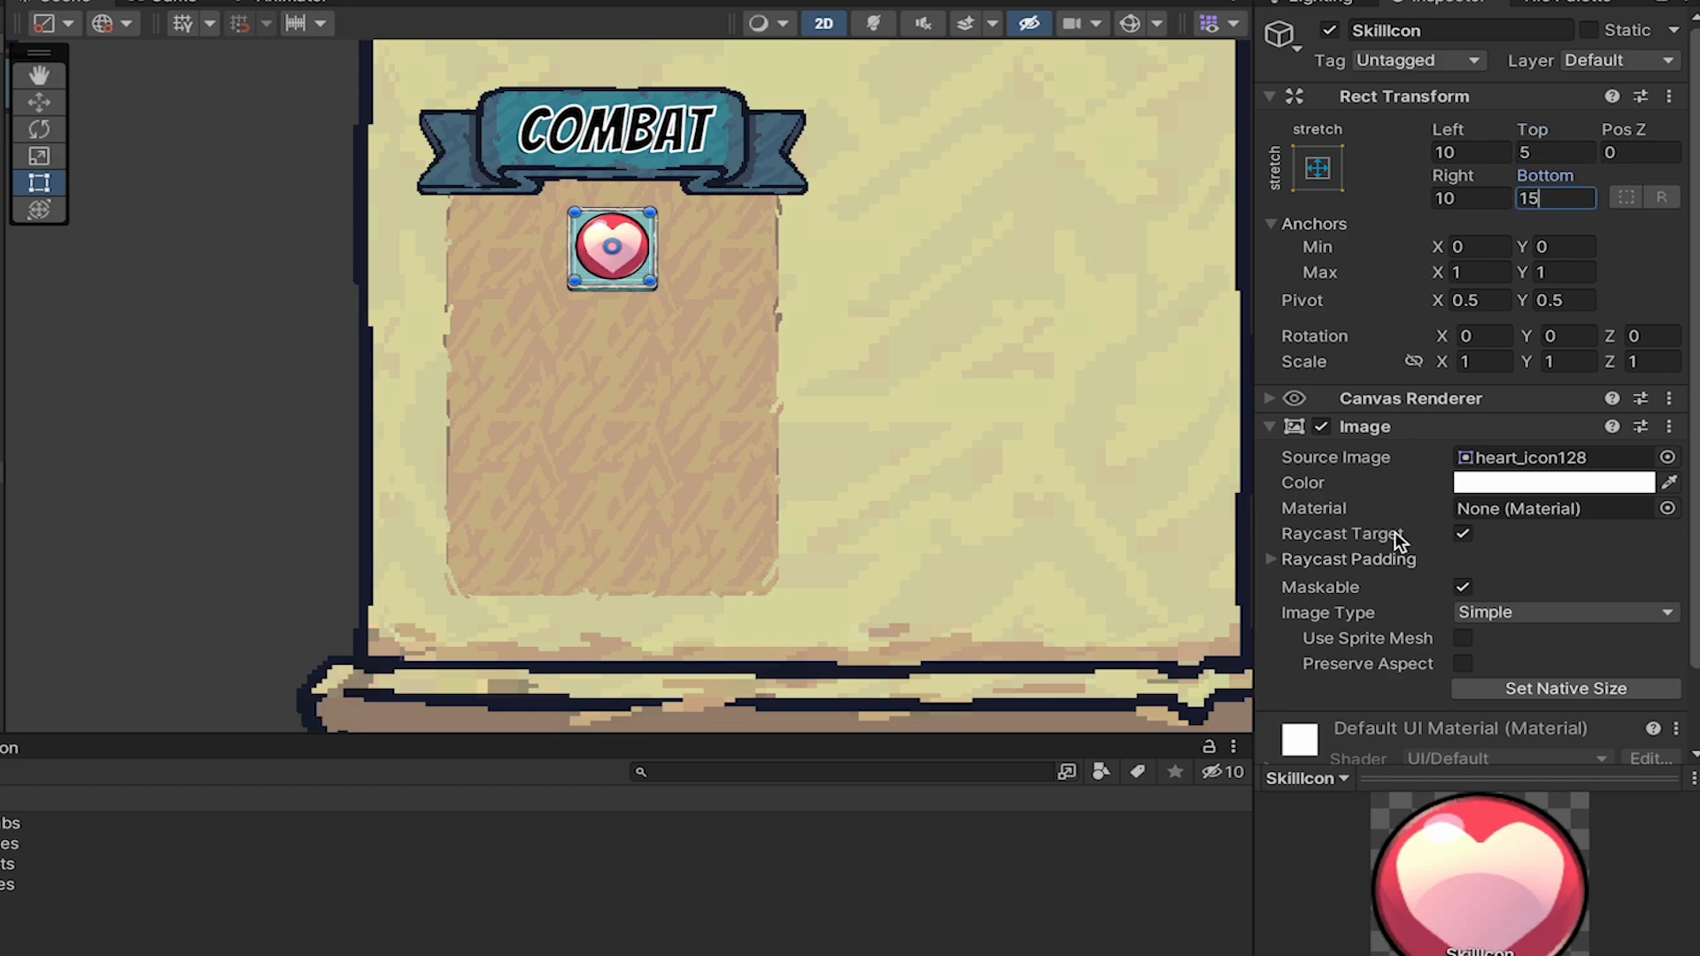
left_click(1463, 534)
Add another UI Image under SkillButton and name it LevelBacking.
left_click(60, 430)
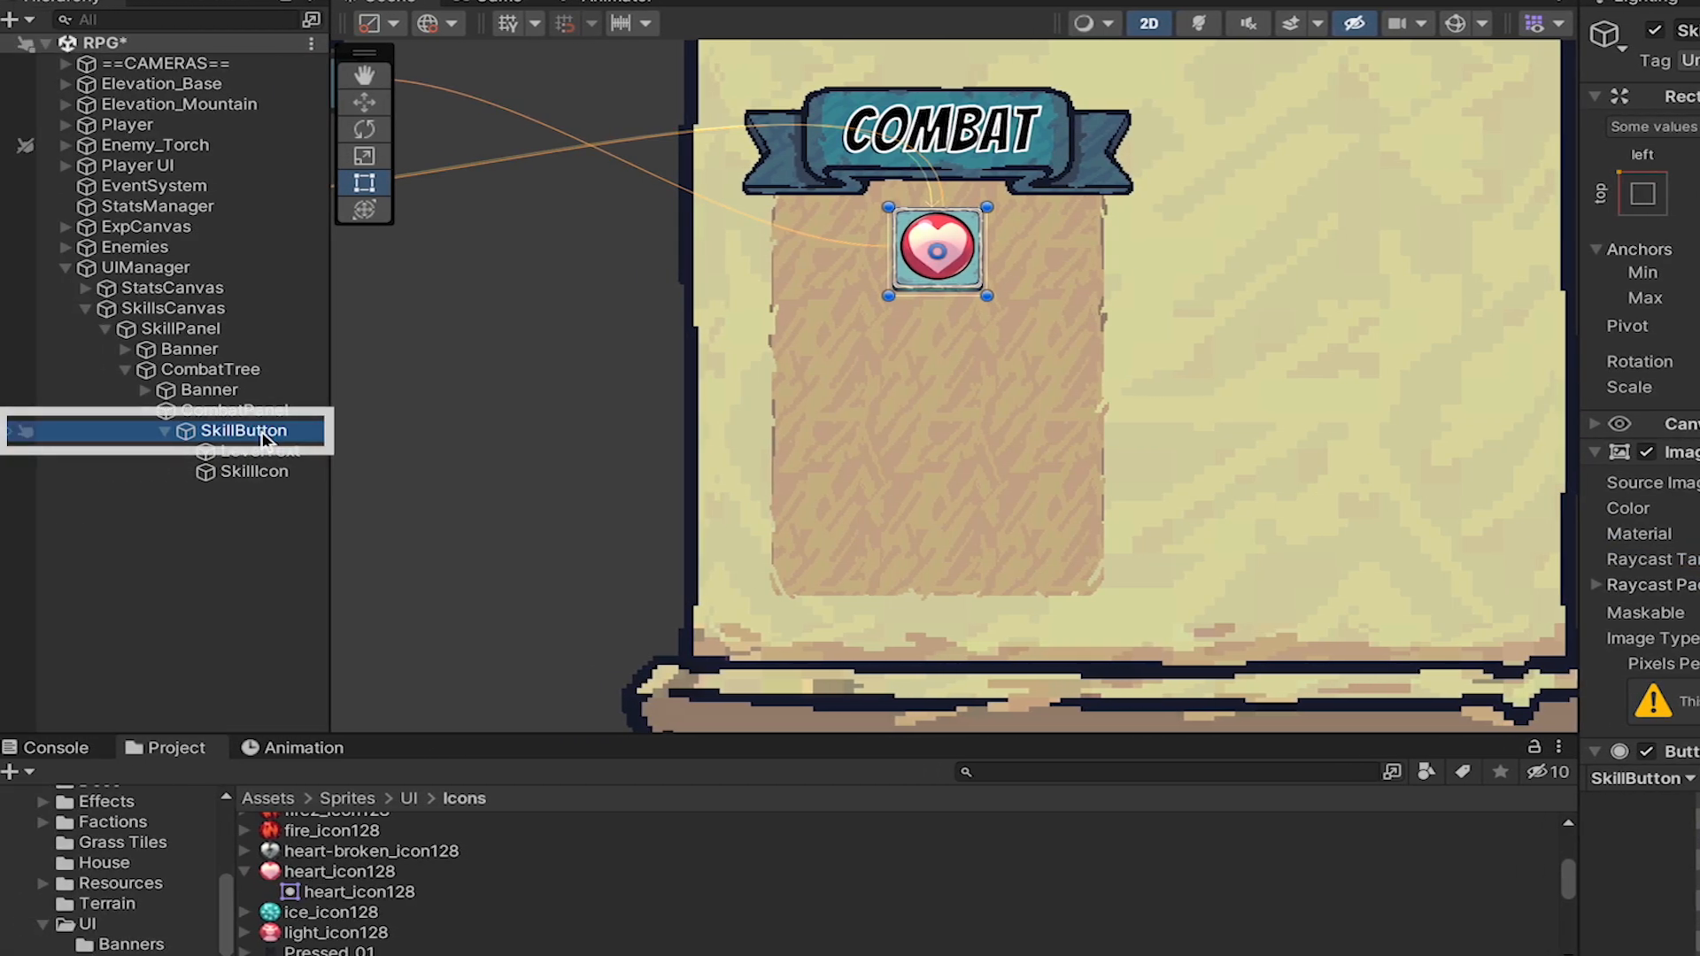
right_click(262, 432)
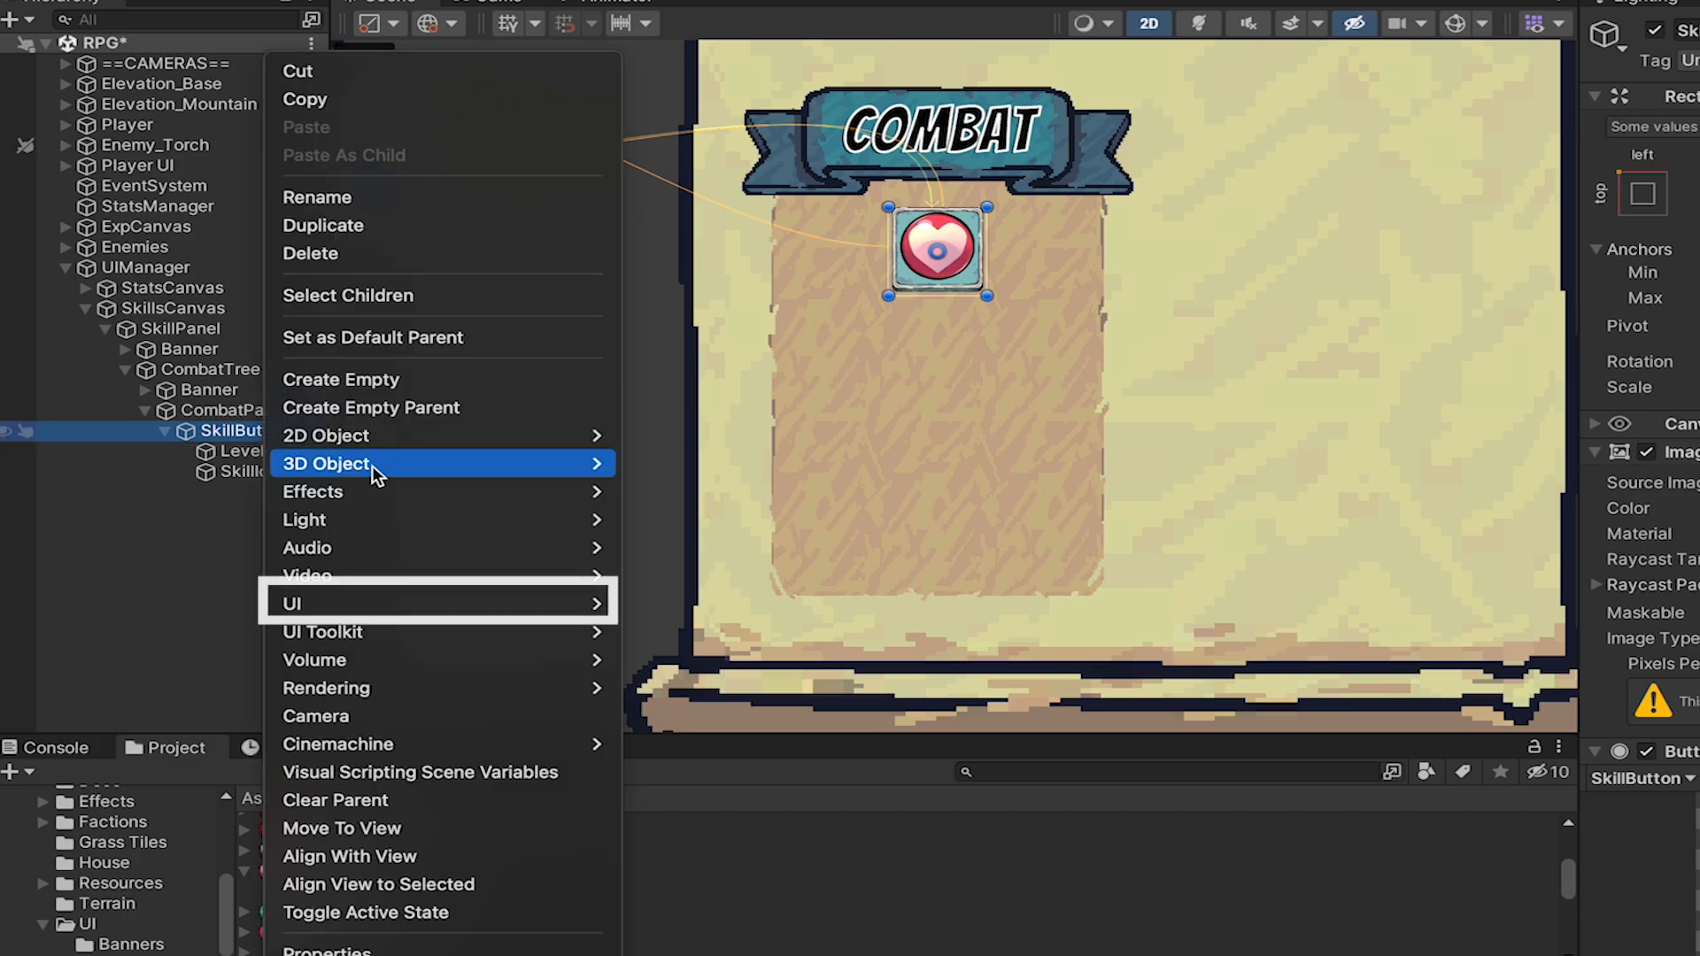
mouse_move(439, 601)
left_click(692, 580)
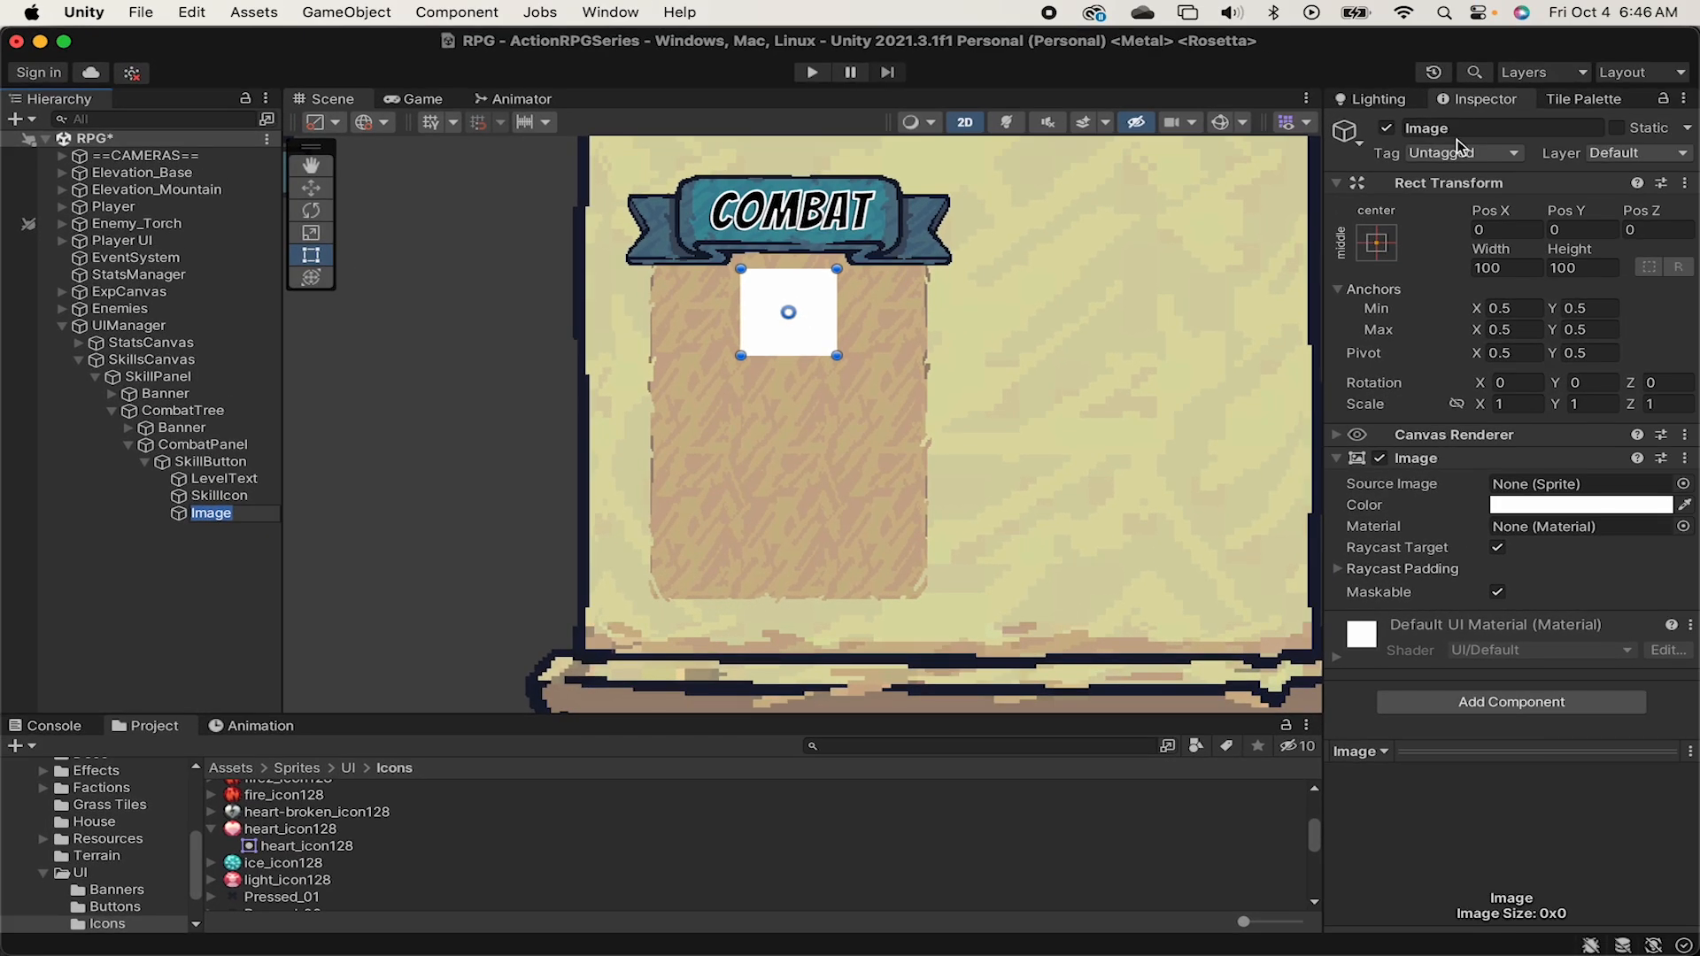
left_click(1471, 127)
type("LevelBacking")
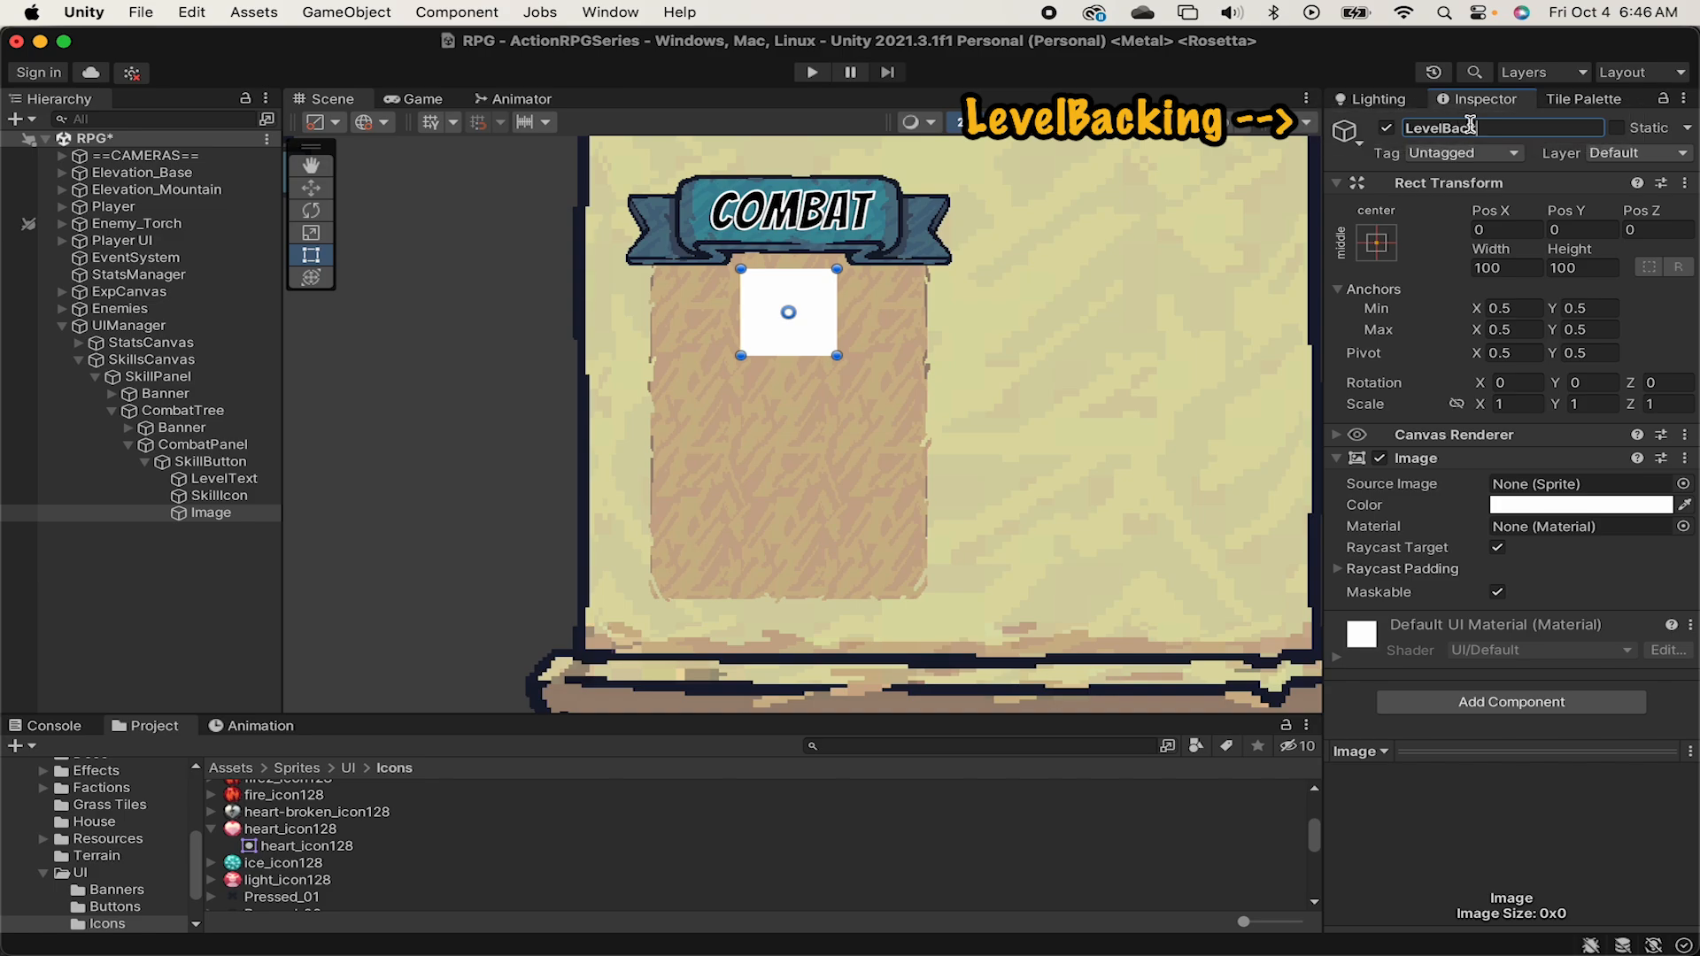
key("Return")
Lower the alpha of LevelBacking's color to make the image mostly transparent.
left_click(1559, 512)
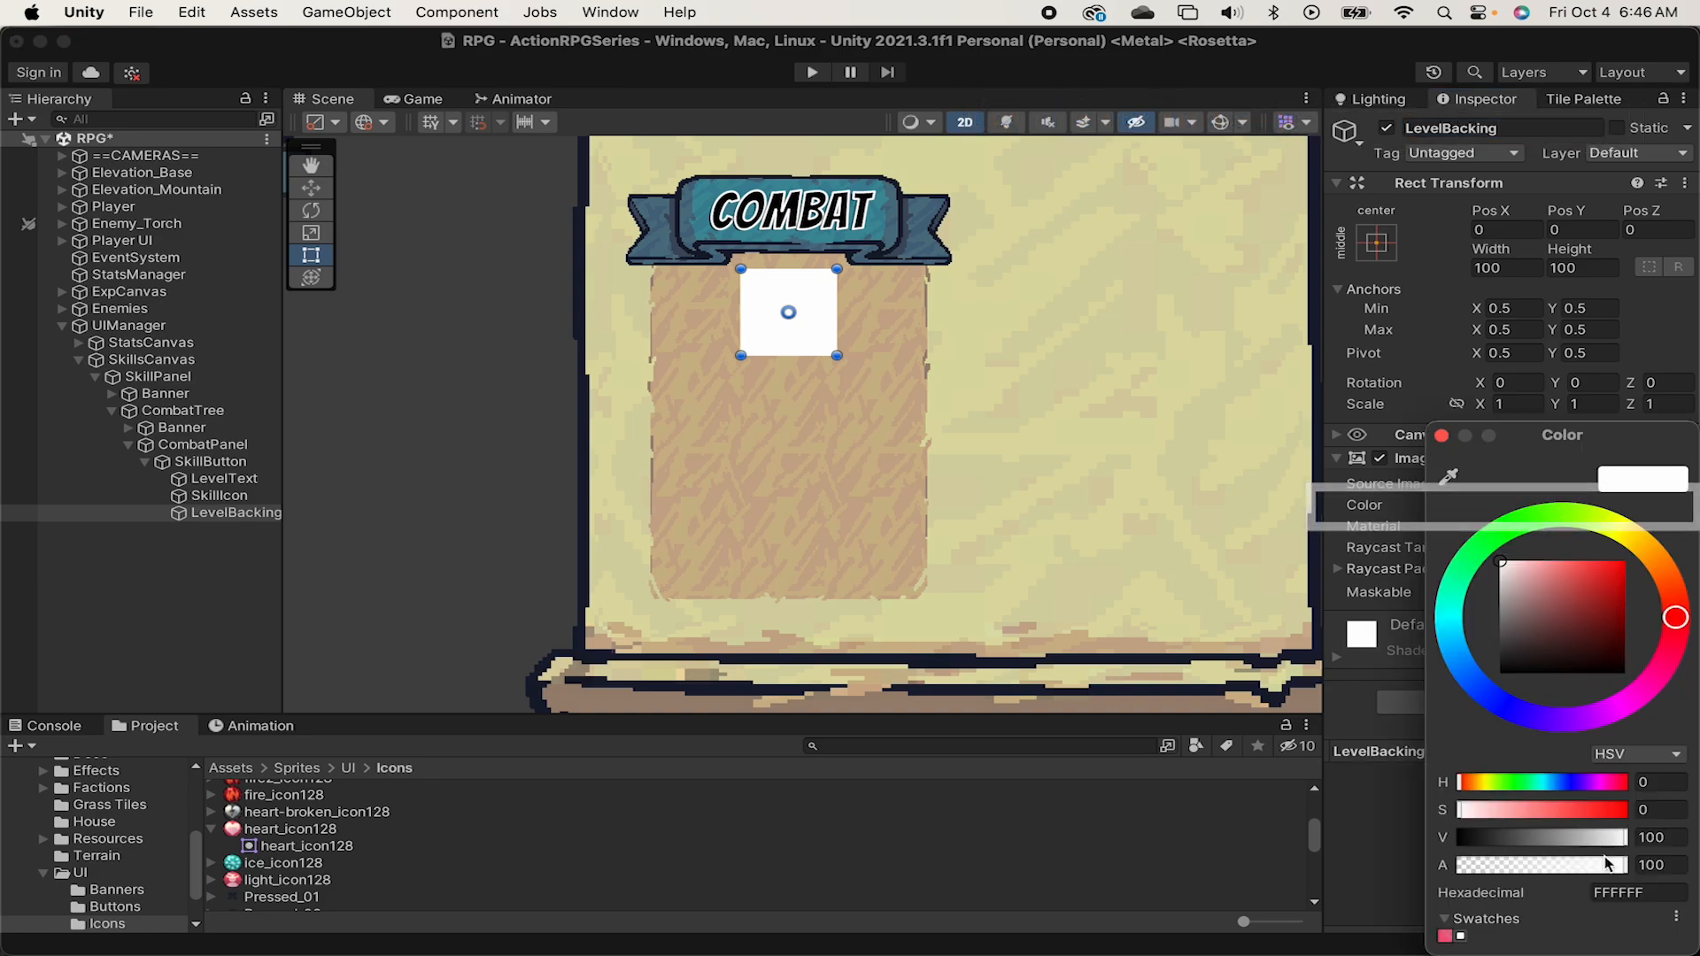
left_click_drag(1626, 865, 1509, 864)
left_click(1434, 239)
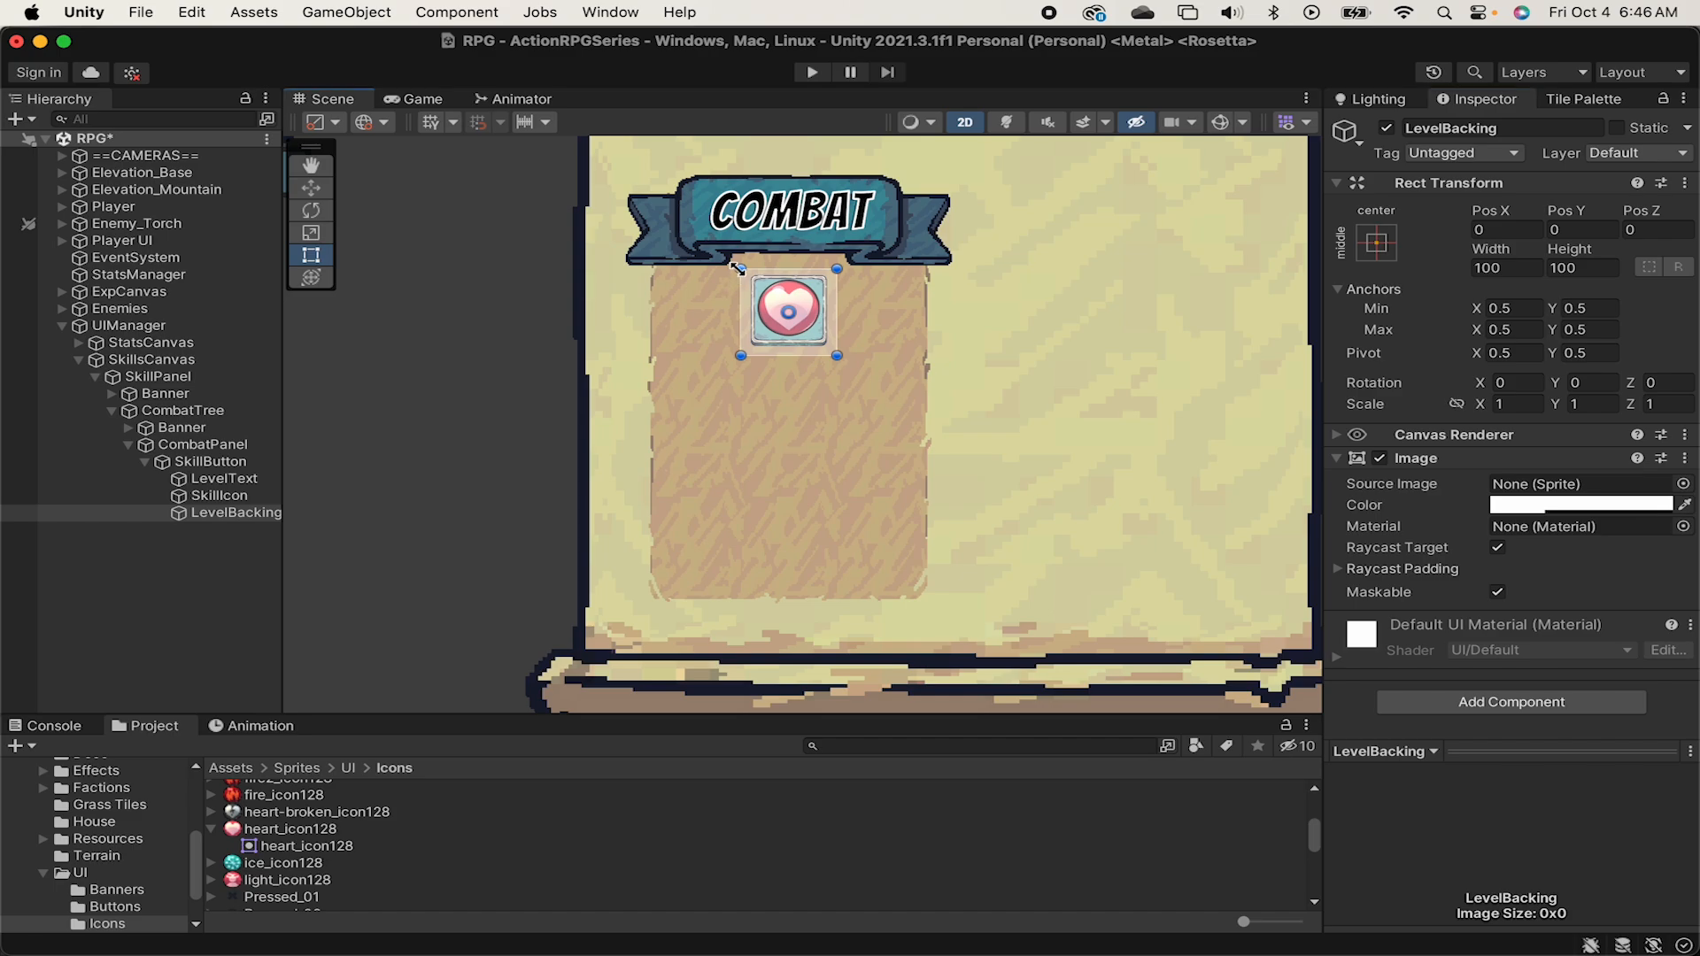
Resize LevelBacking to about 49 by 21, fitted into the skill button's bottom-right corner.
left_click_drag(738, 268, 779, 320)
scroll(799, 338, "up", 5)
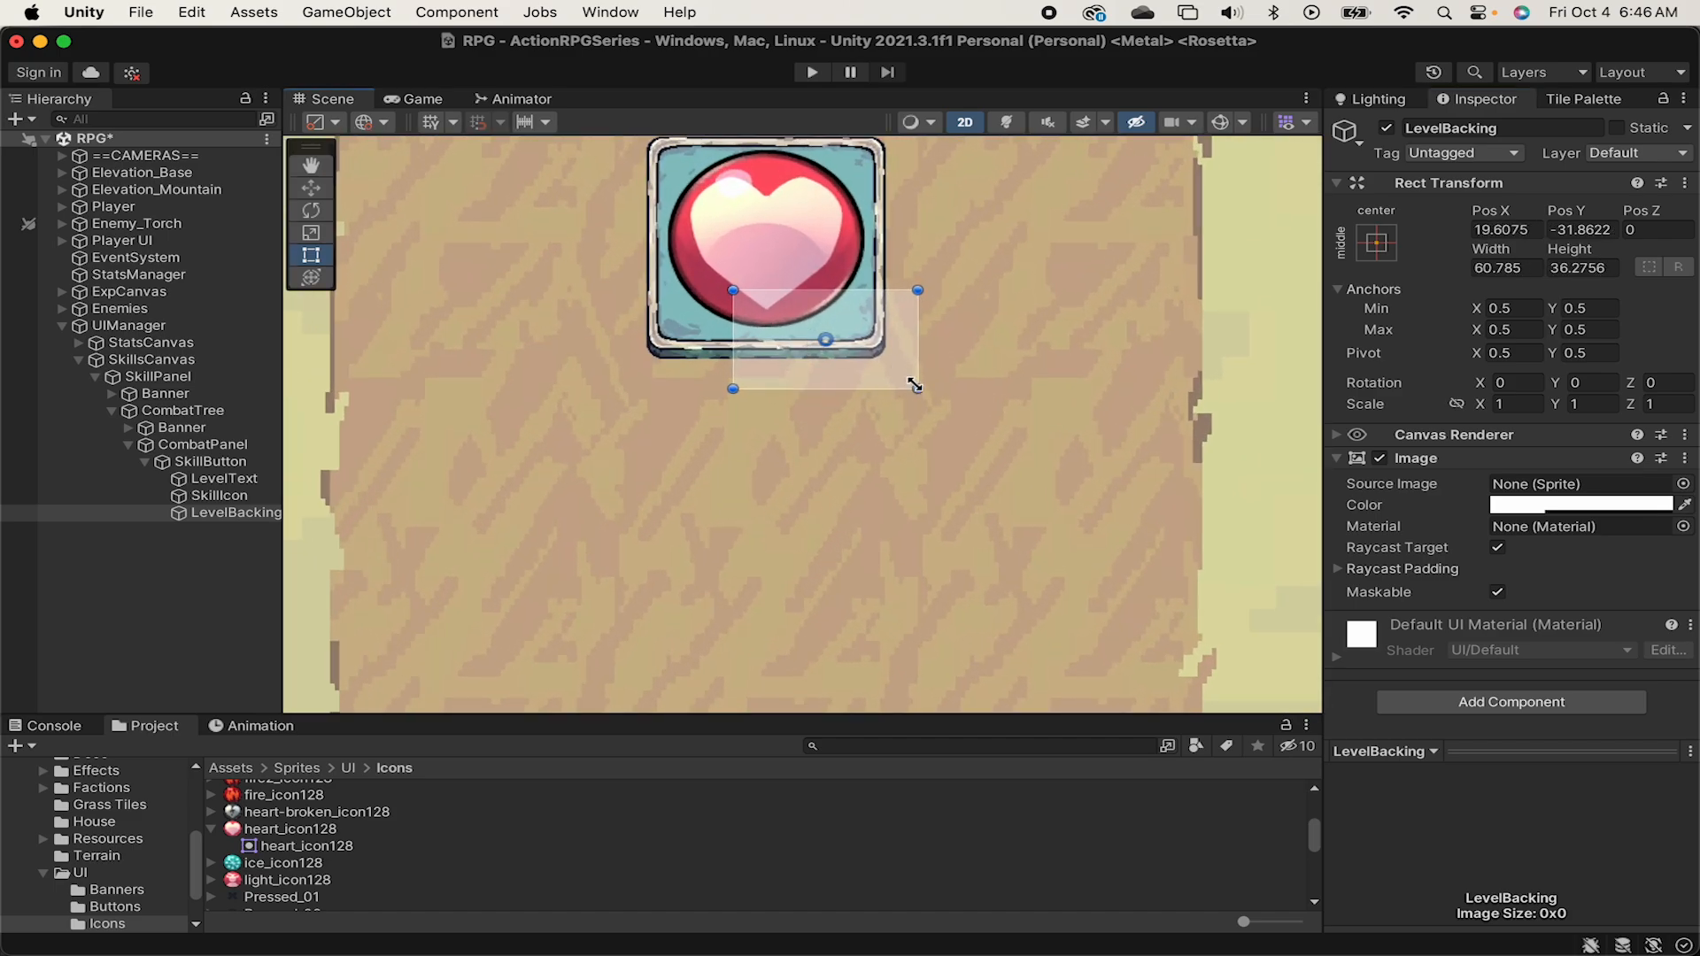
left_click_drag(914, 386, 883, 350)
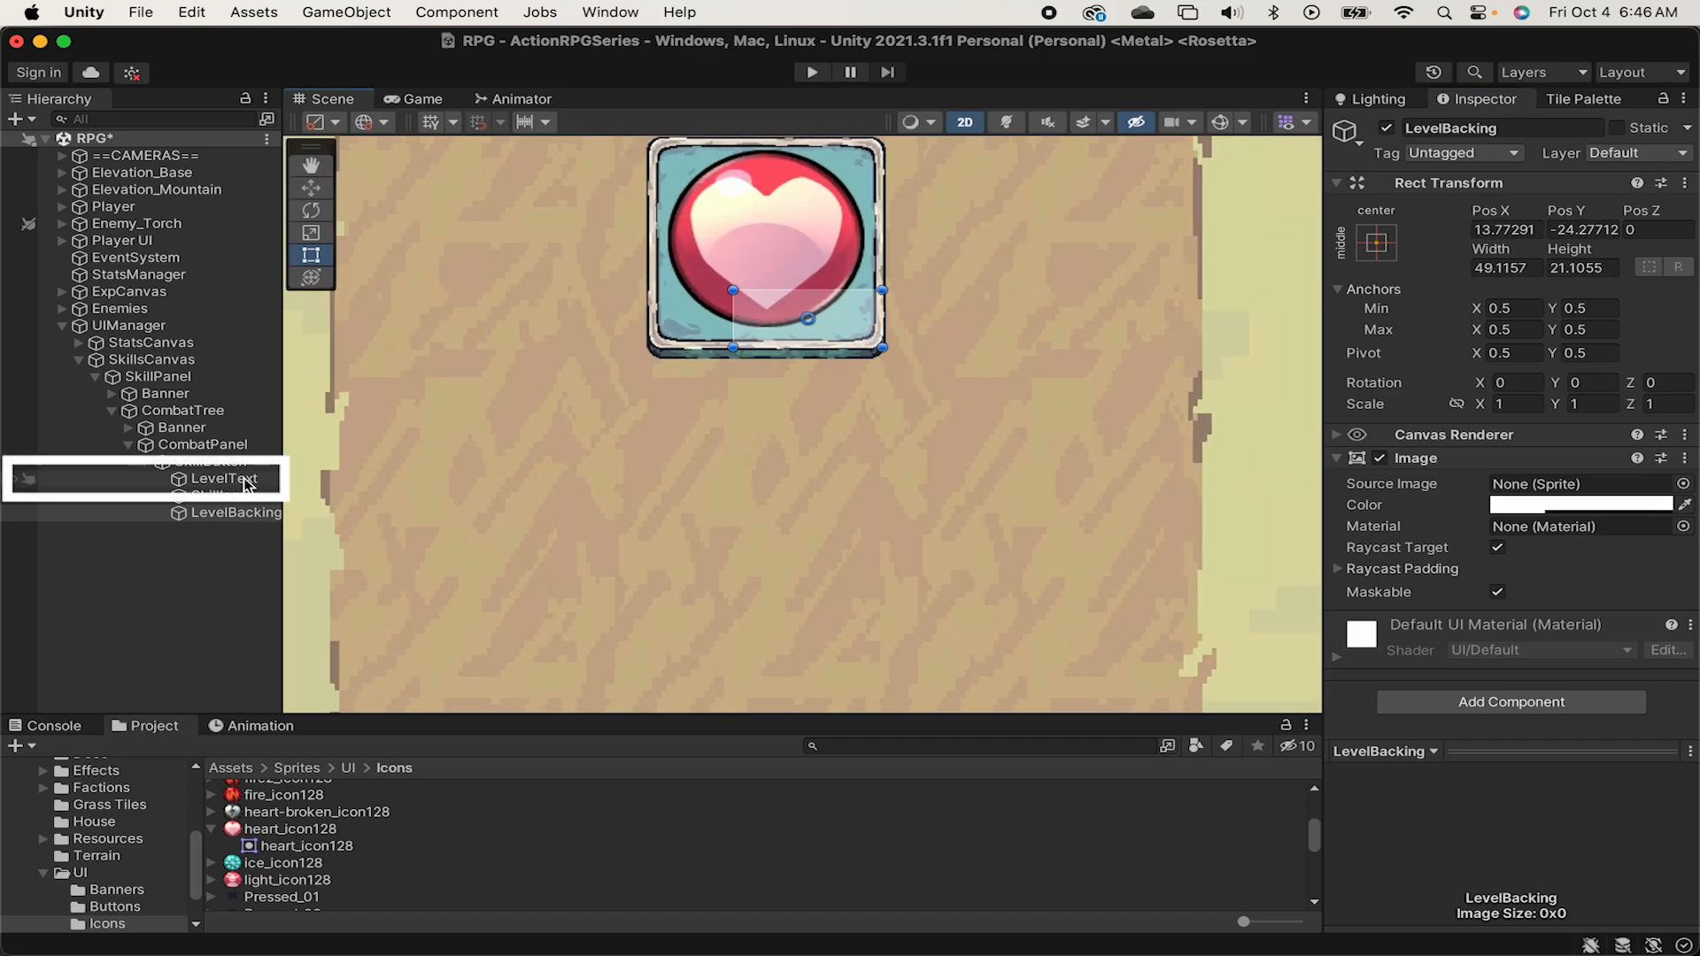
Nest LevelText under LevelBacking, then anchor and position it at the parent's bottom-right corner.
left_click_drag(245, 485, 251, 521)
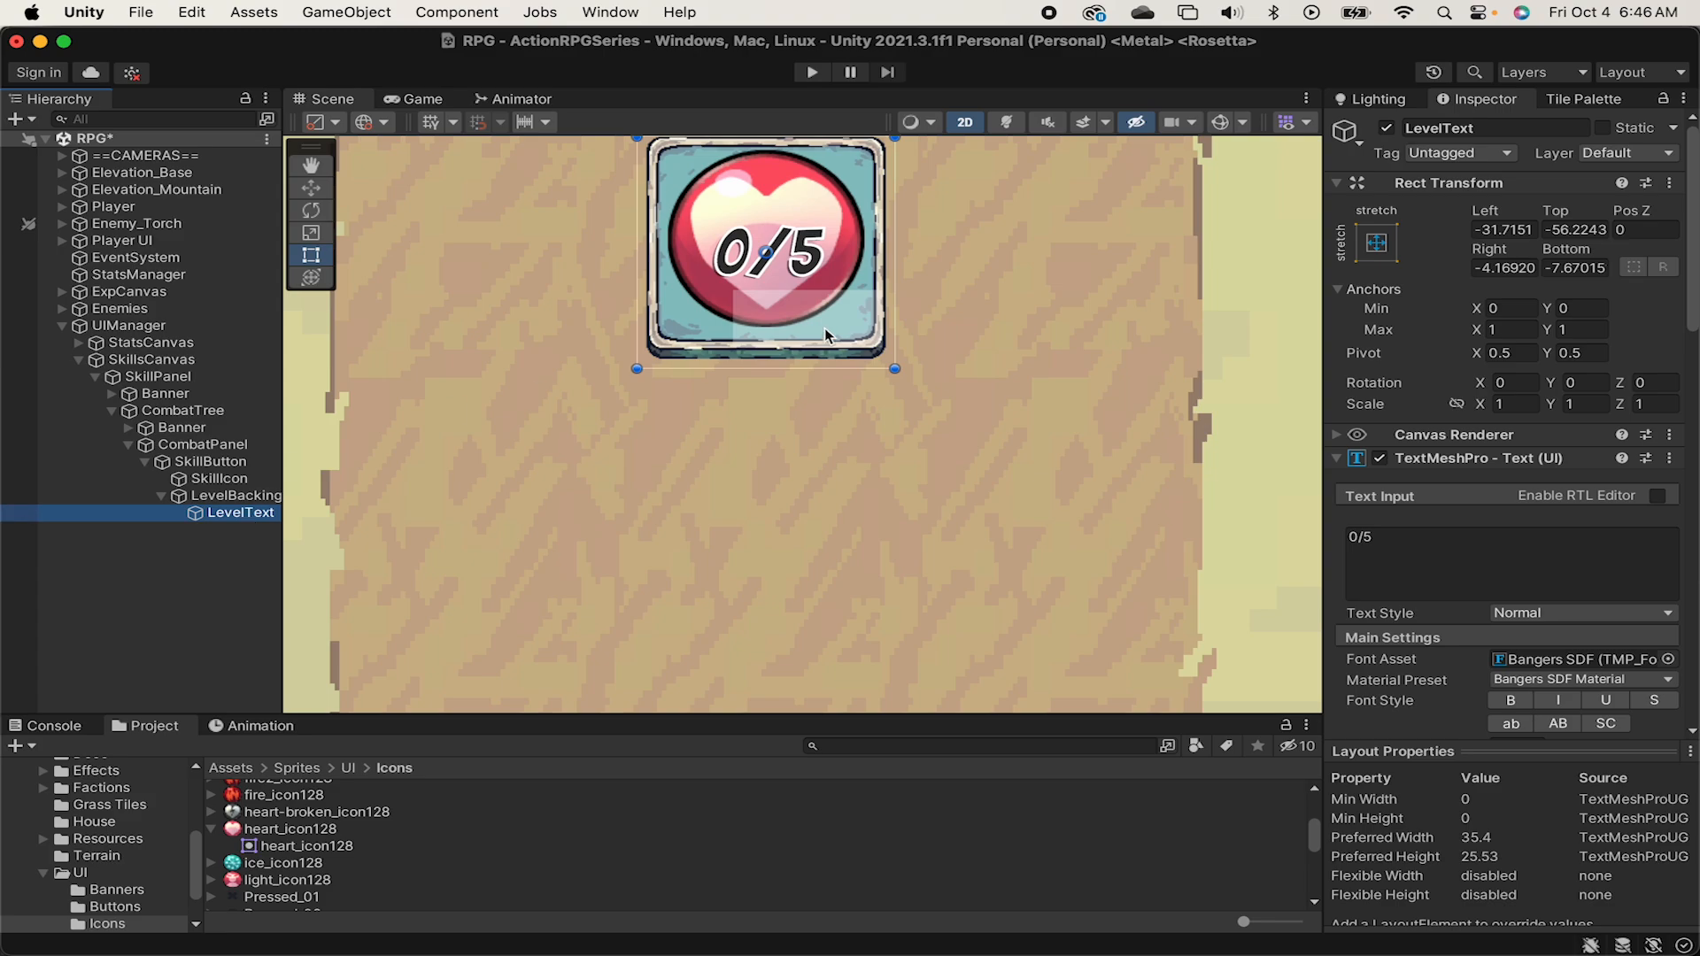
scroll(969, 368, "down", 2)
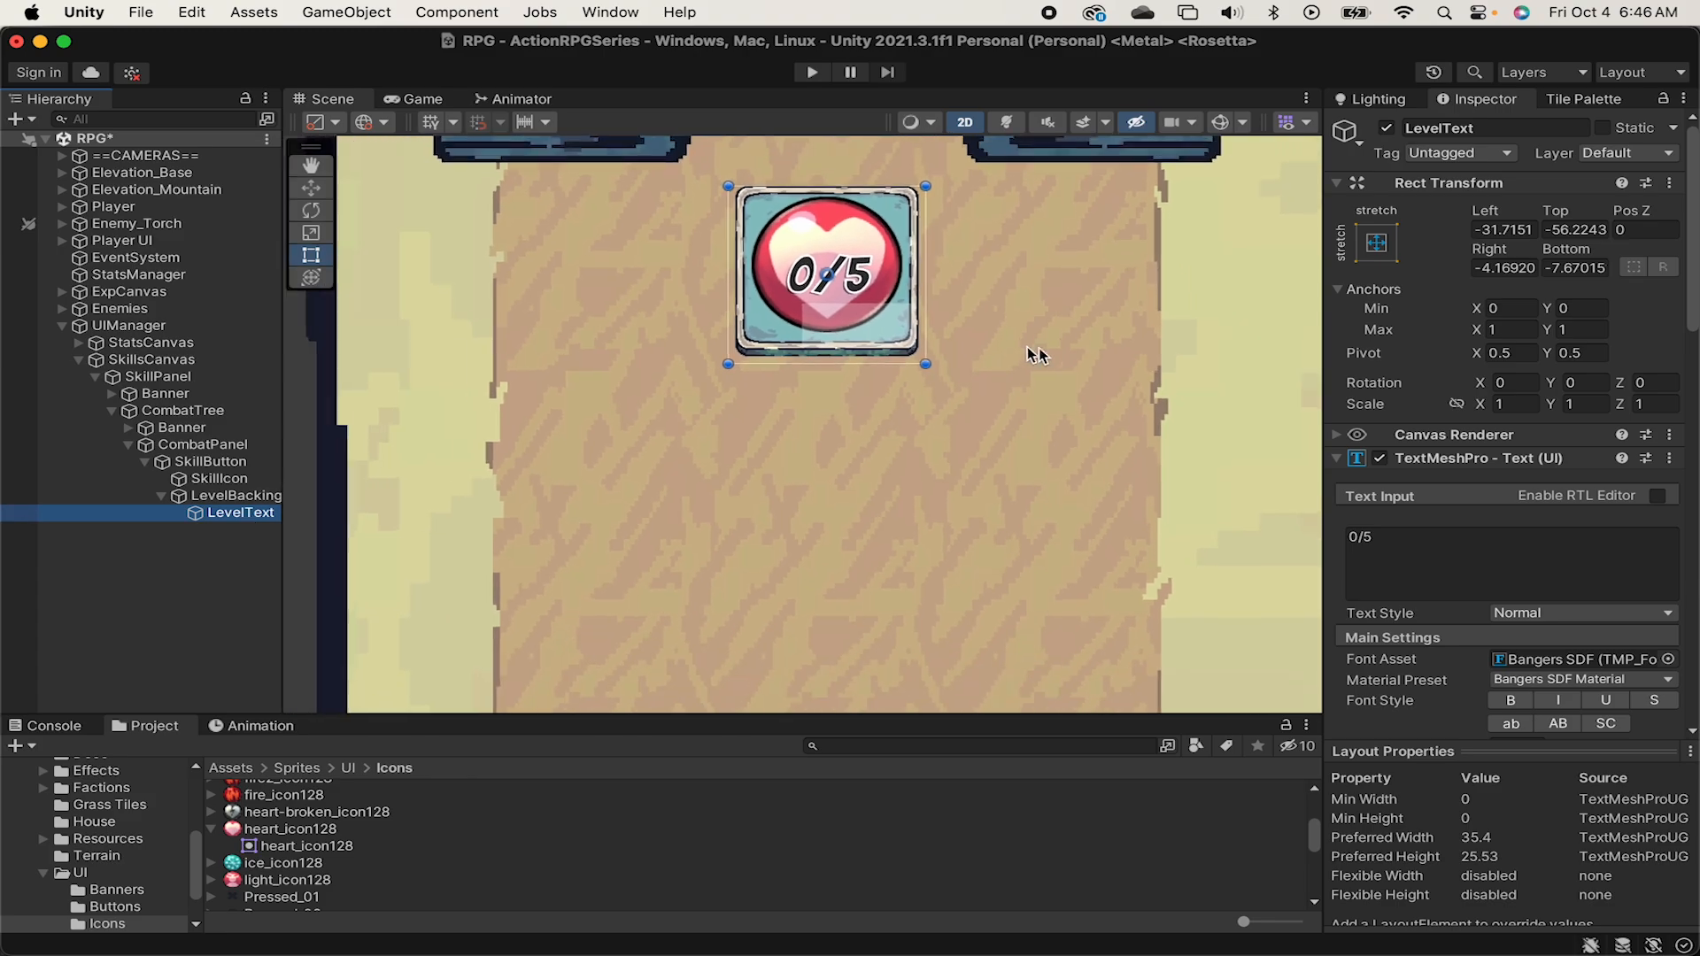
left_click(1377, 243)
key("alt")
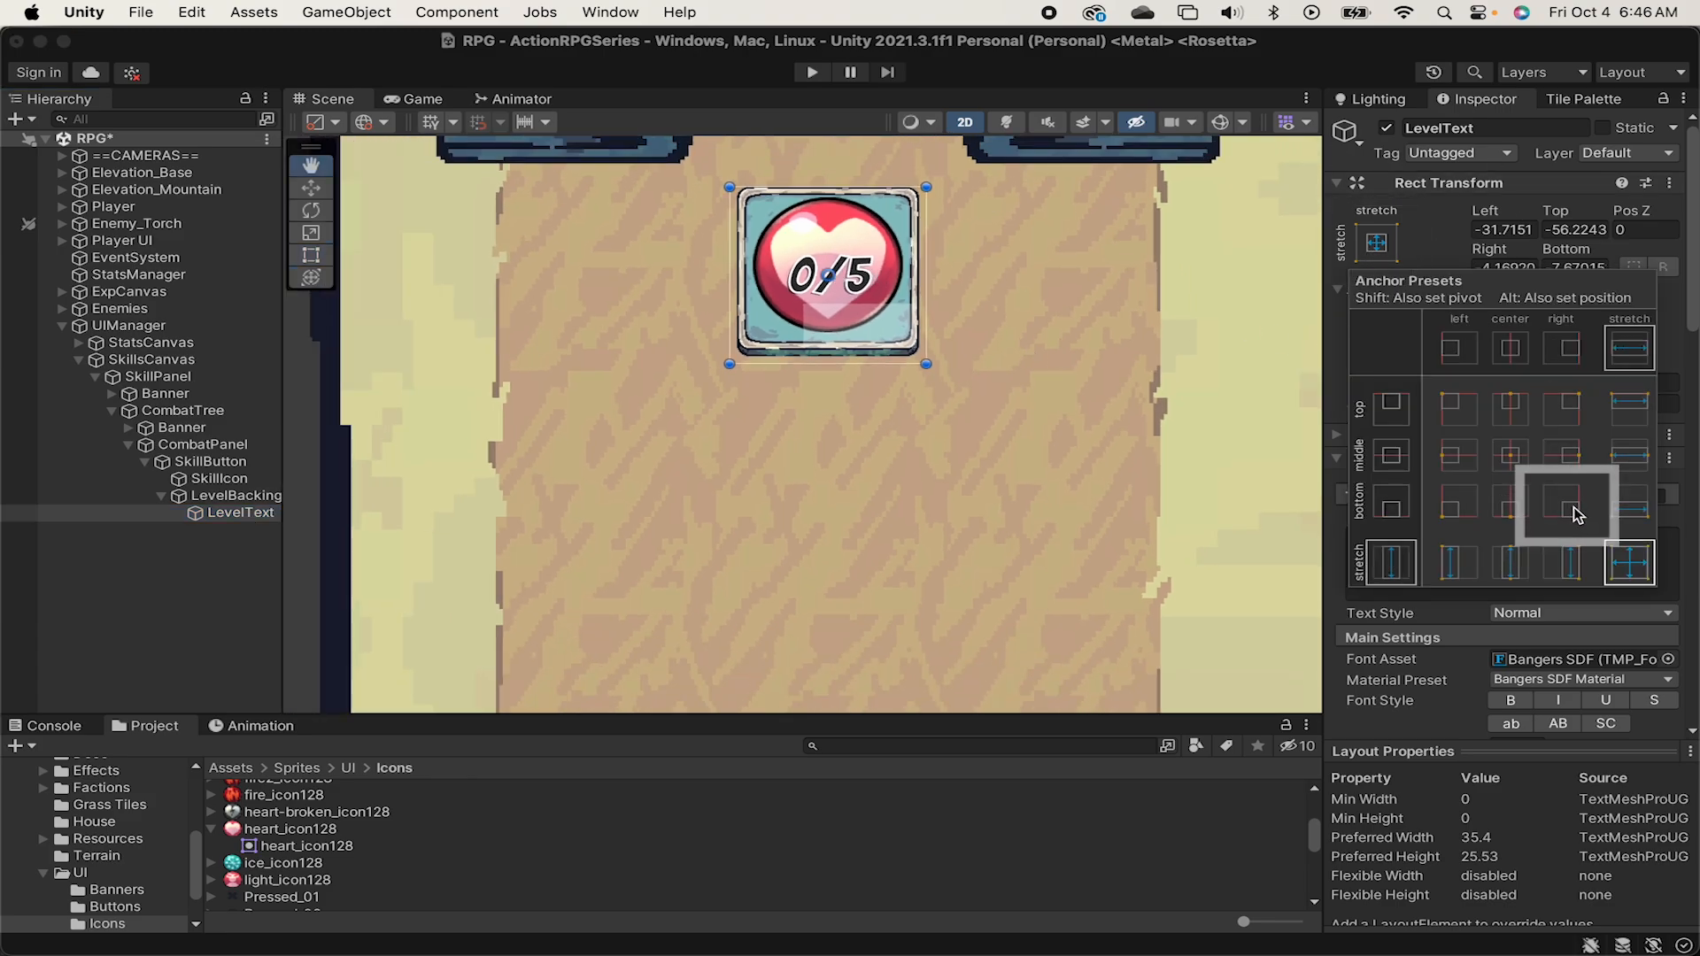
left_click(1584, 520, "alt")
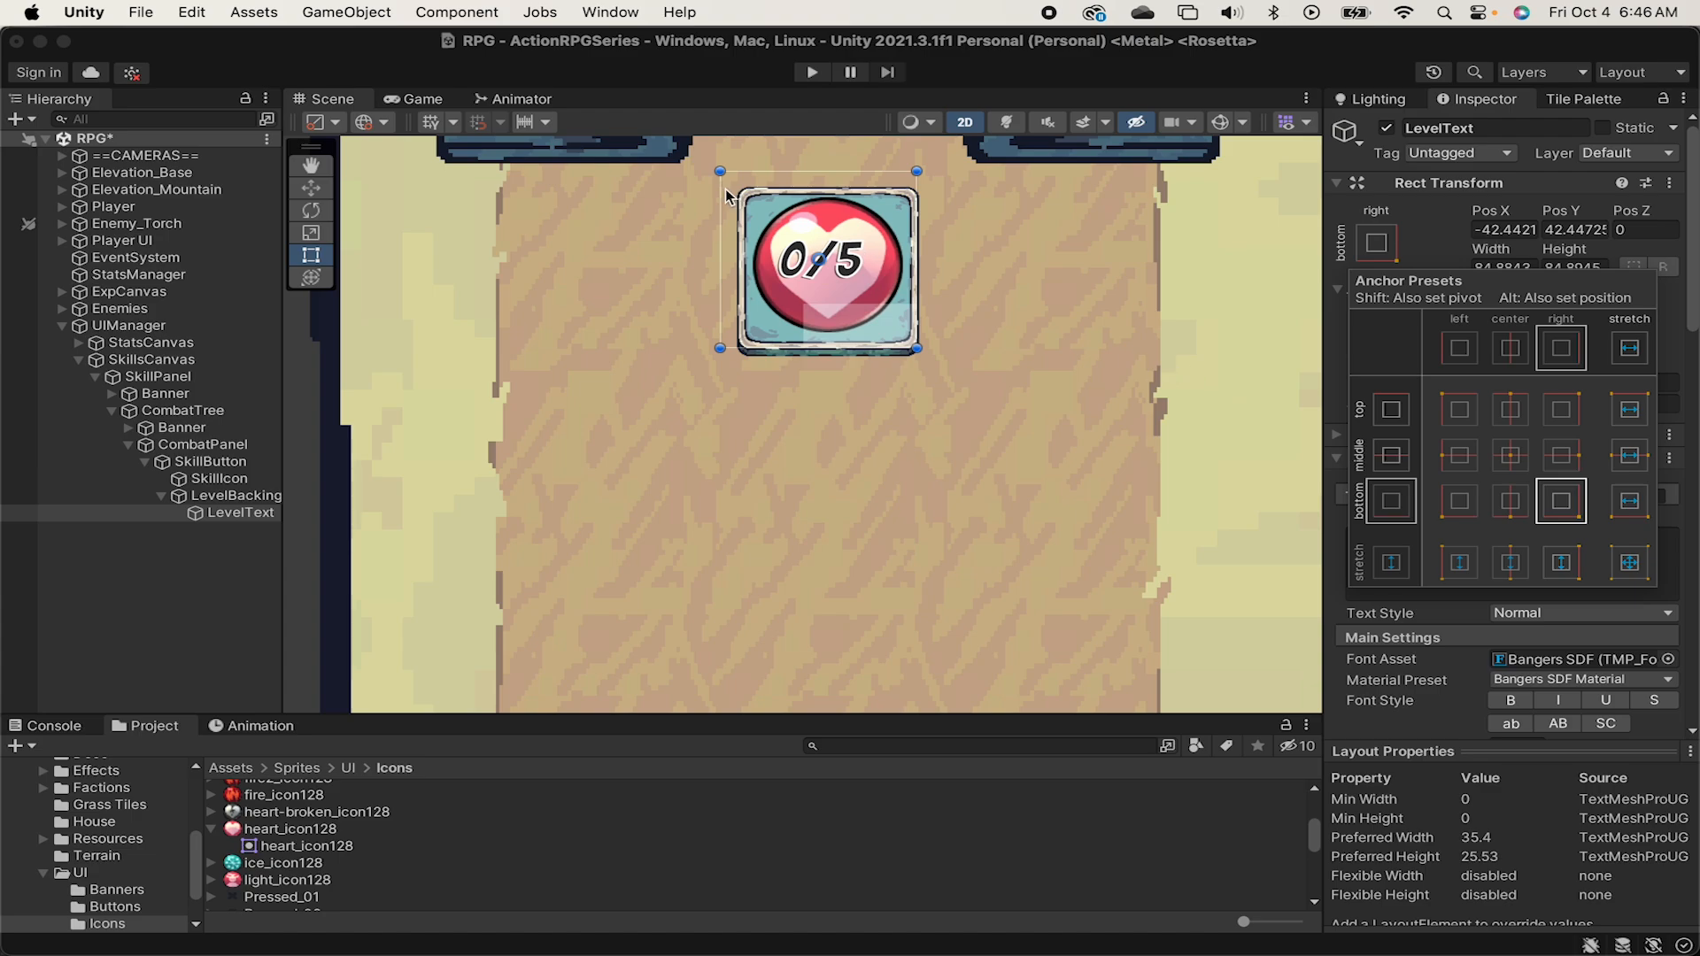
Set LevelText's width to 40 and height to 20.
left_click(1514, 267)
type("40")
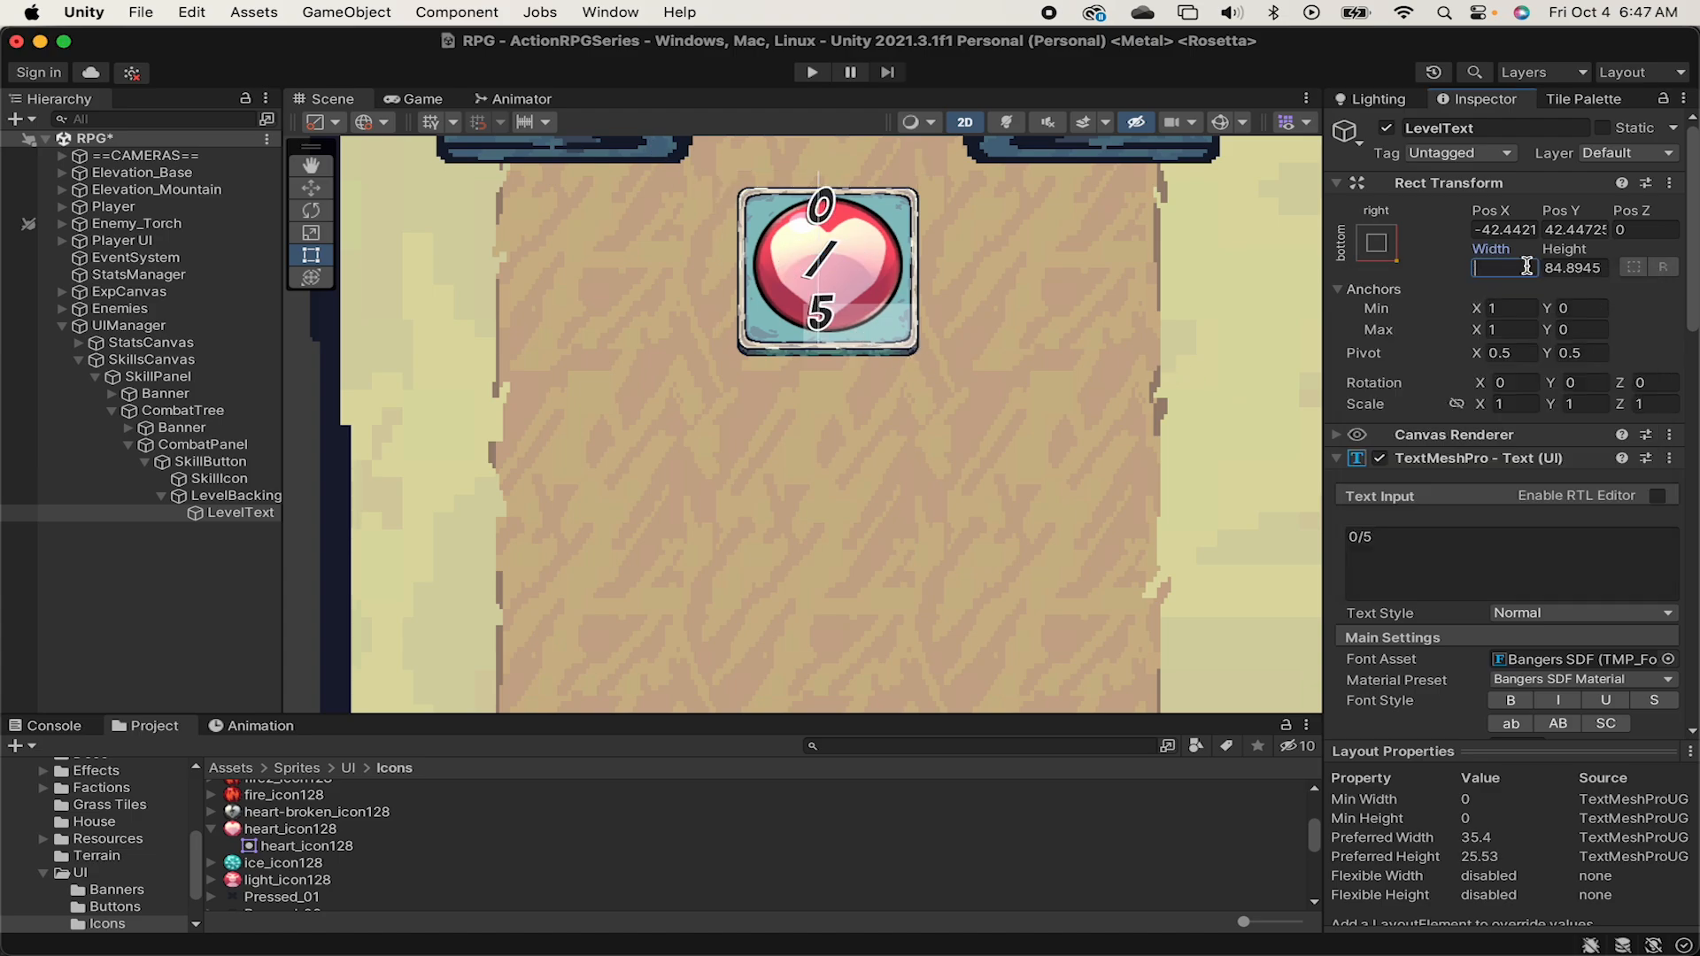
key("Tab")
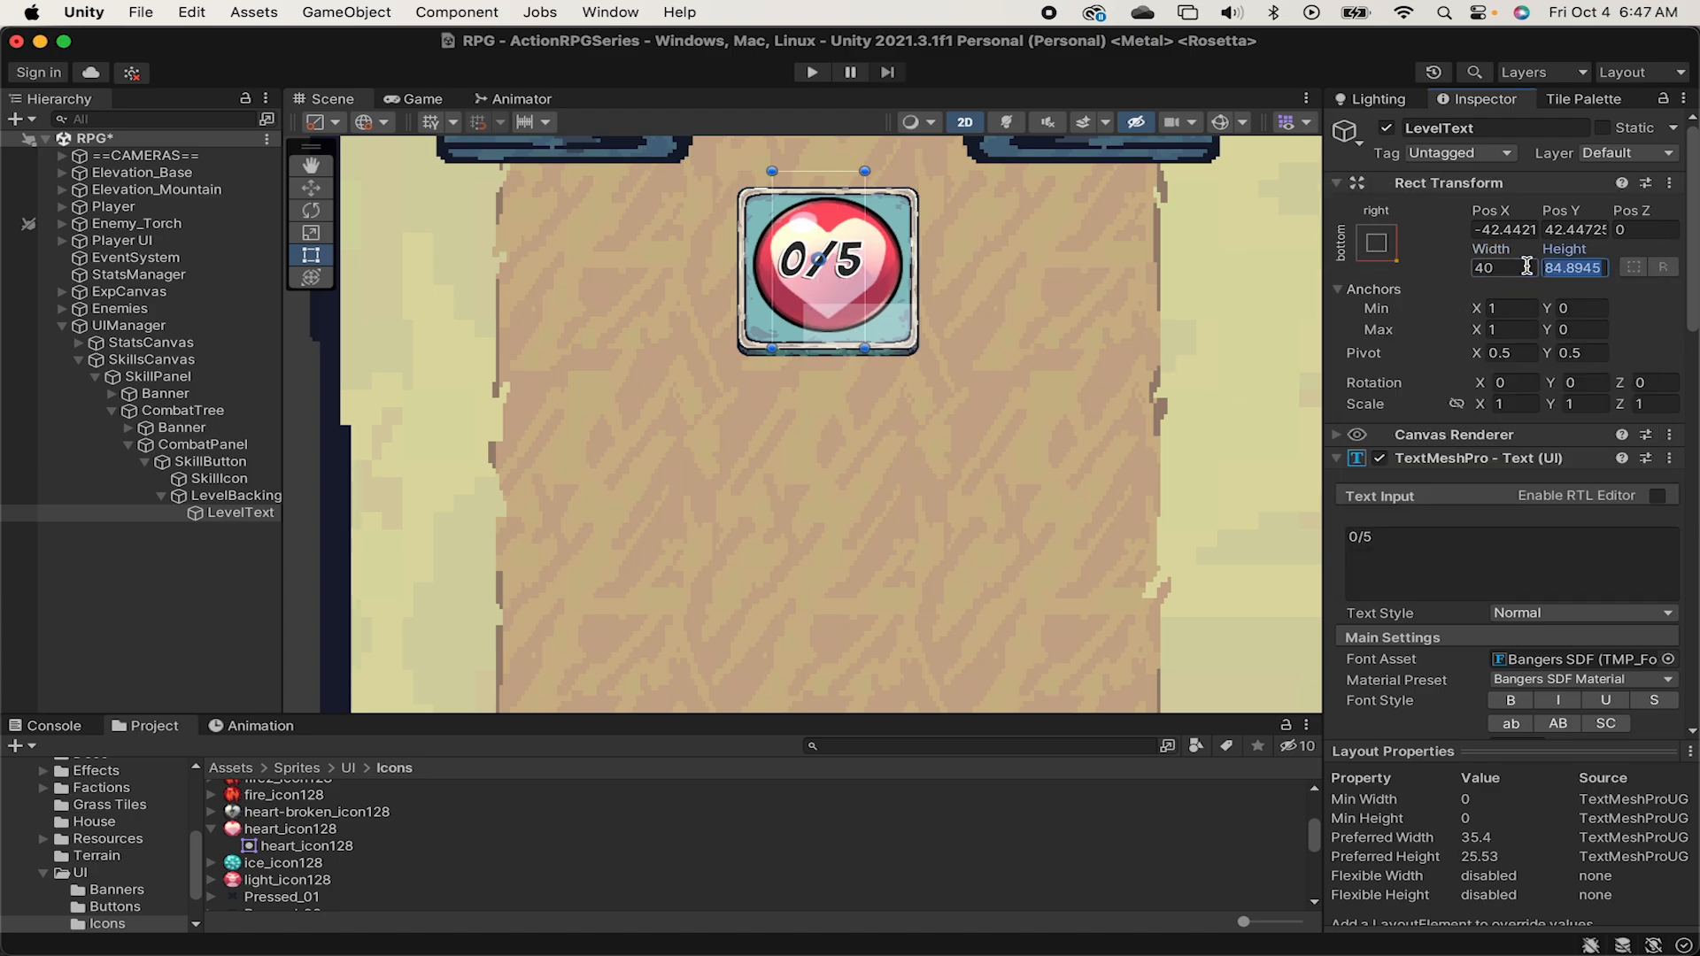
type("20")
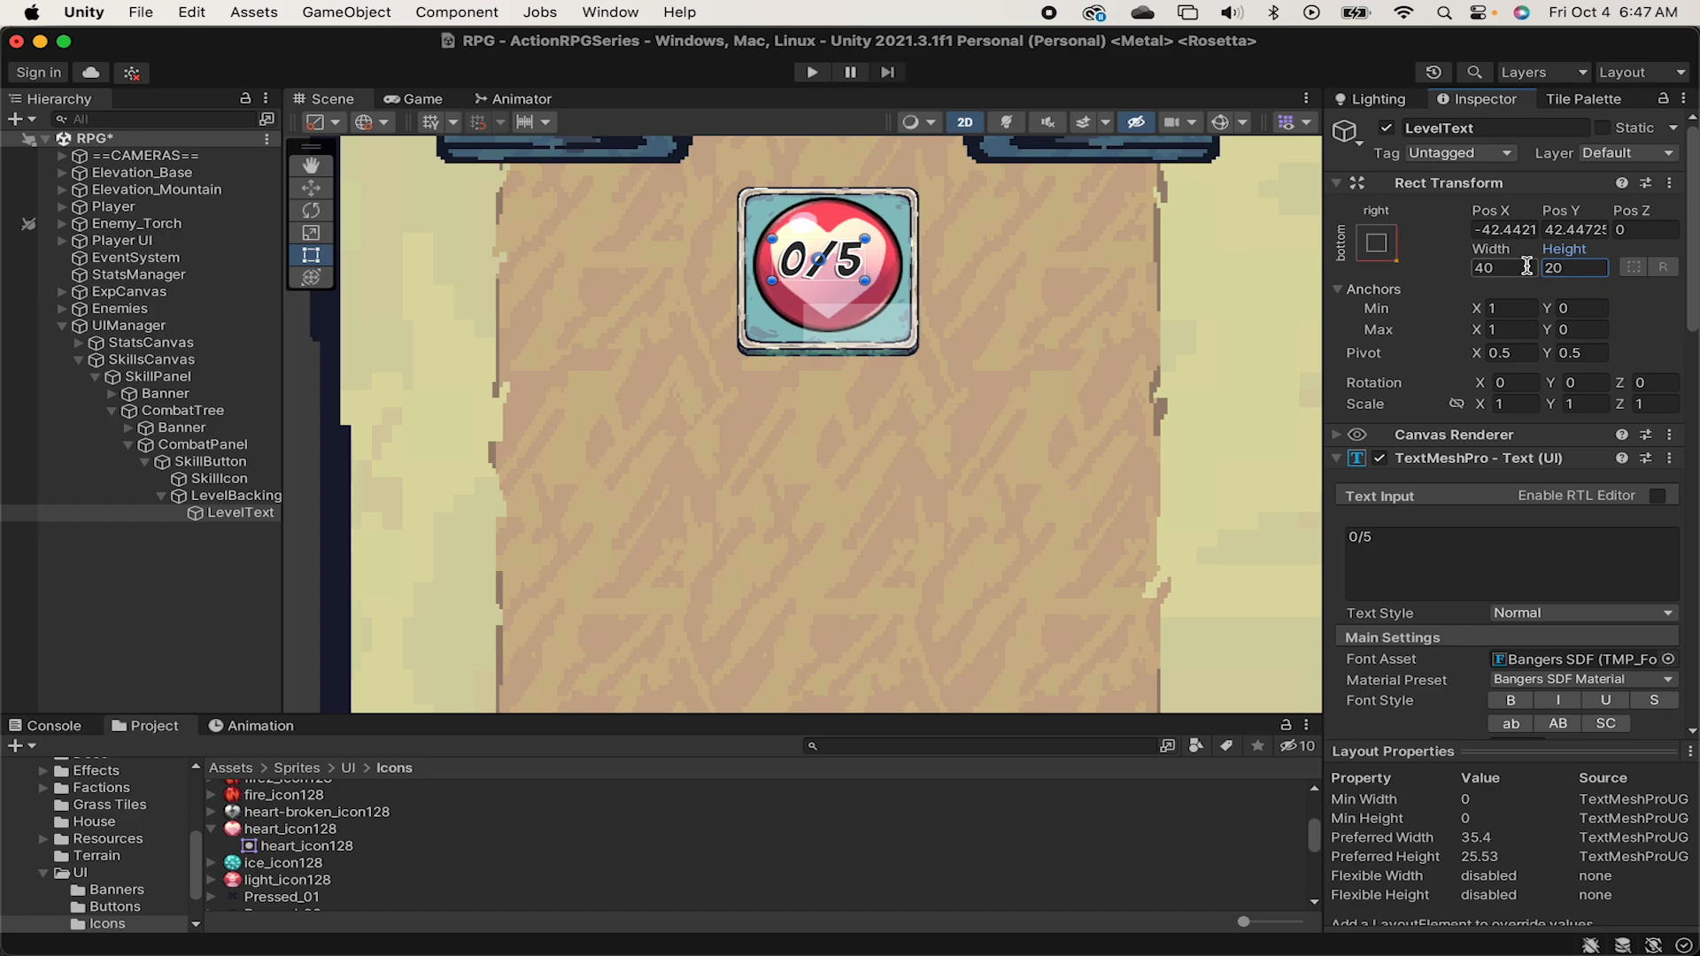
Reposition the resized LevelText so it sits flush in the bottom-right corner of LevelBacking.
left_click(1378, 245)
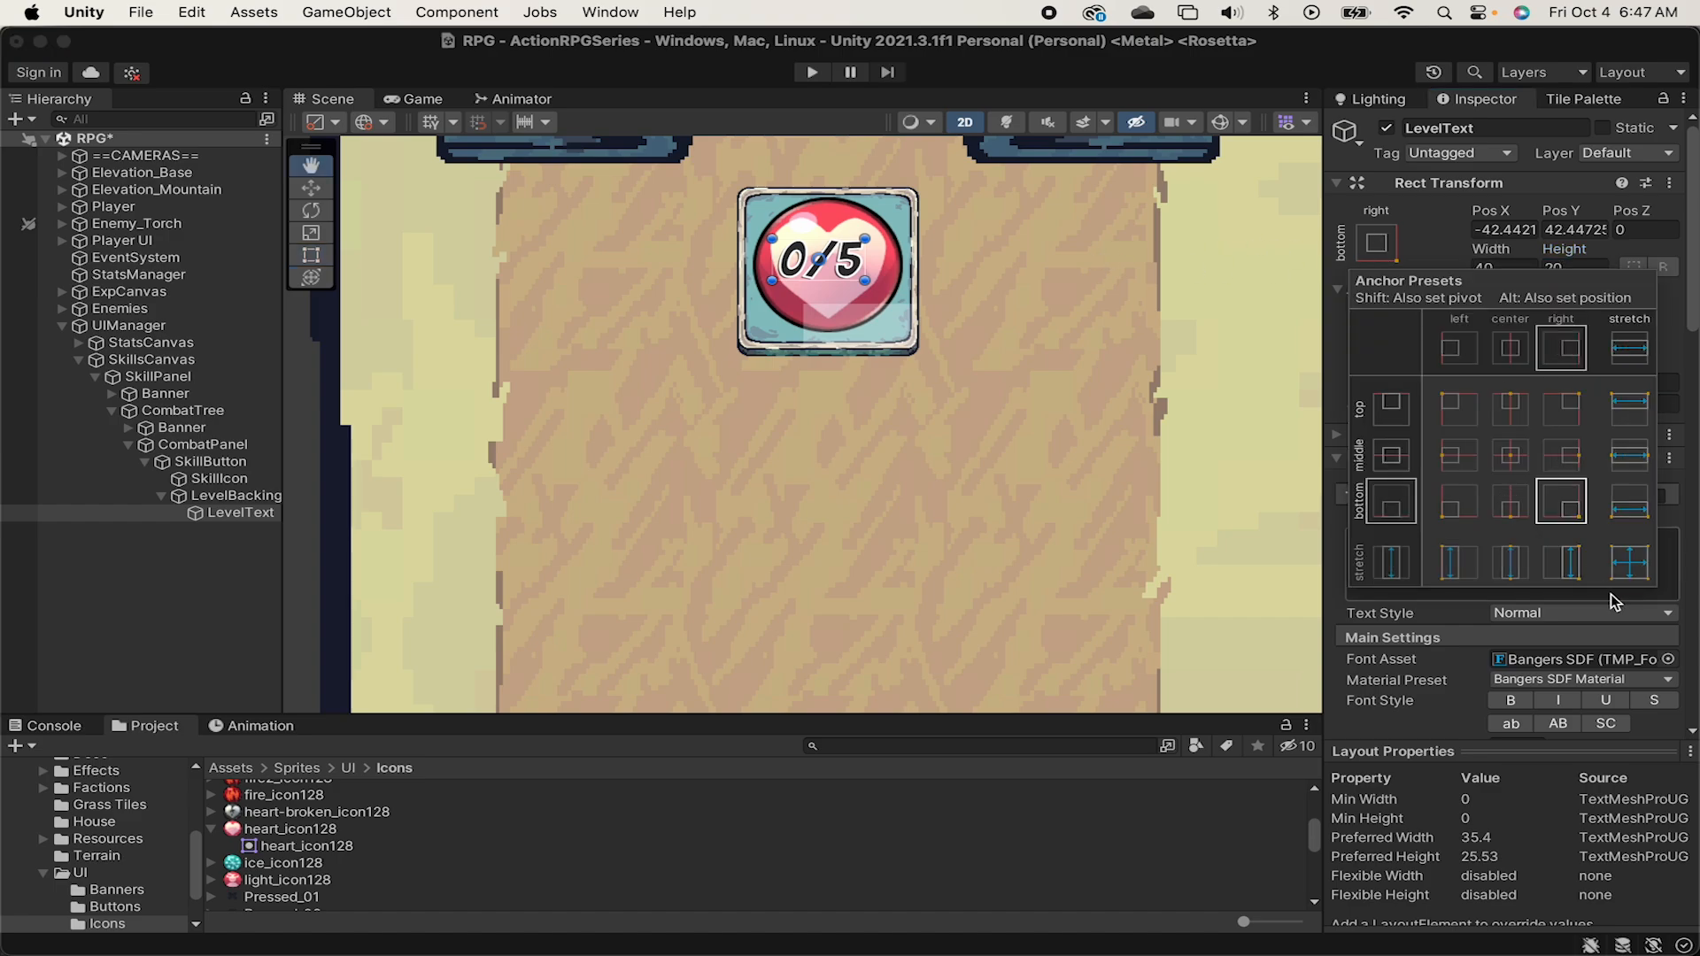
left_click(1564, 520, "alt")
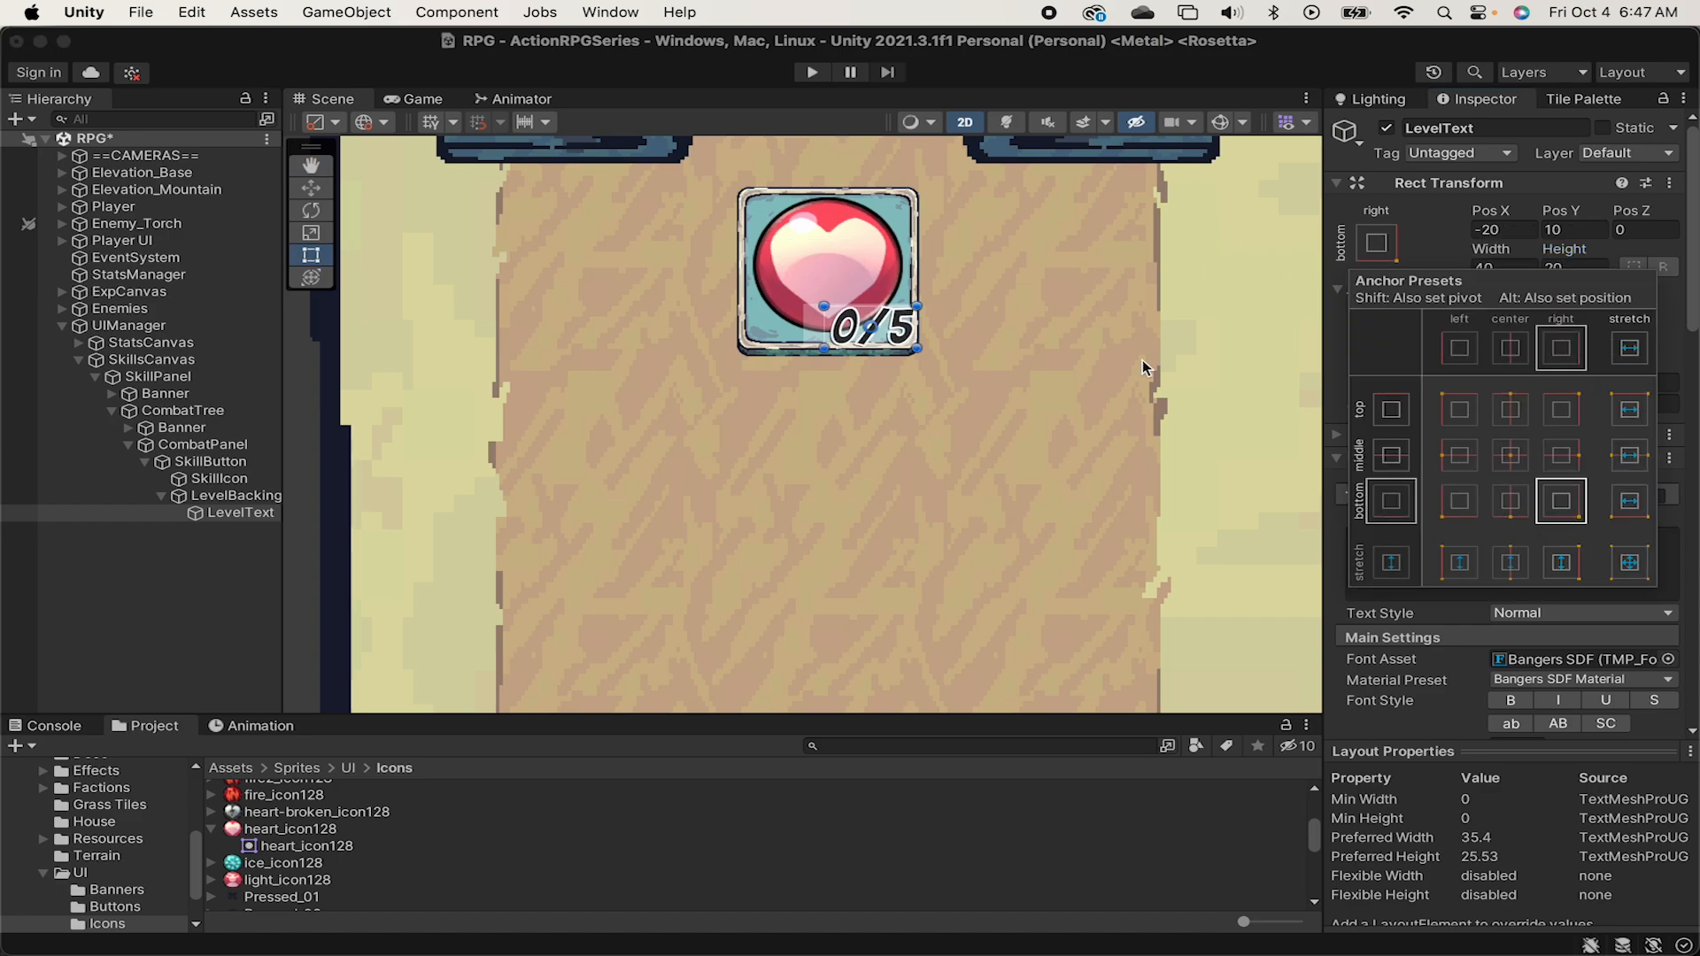
left_click(1427, 243)
Save SkillButton as a prefab in the Prefabs folder.
left_click(236, 495)
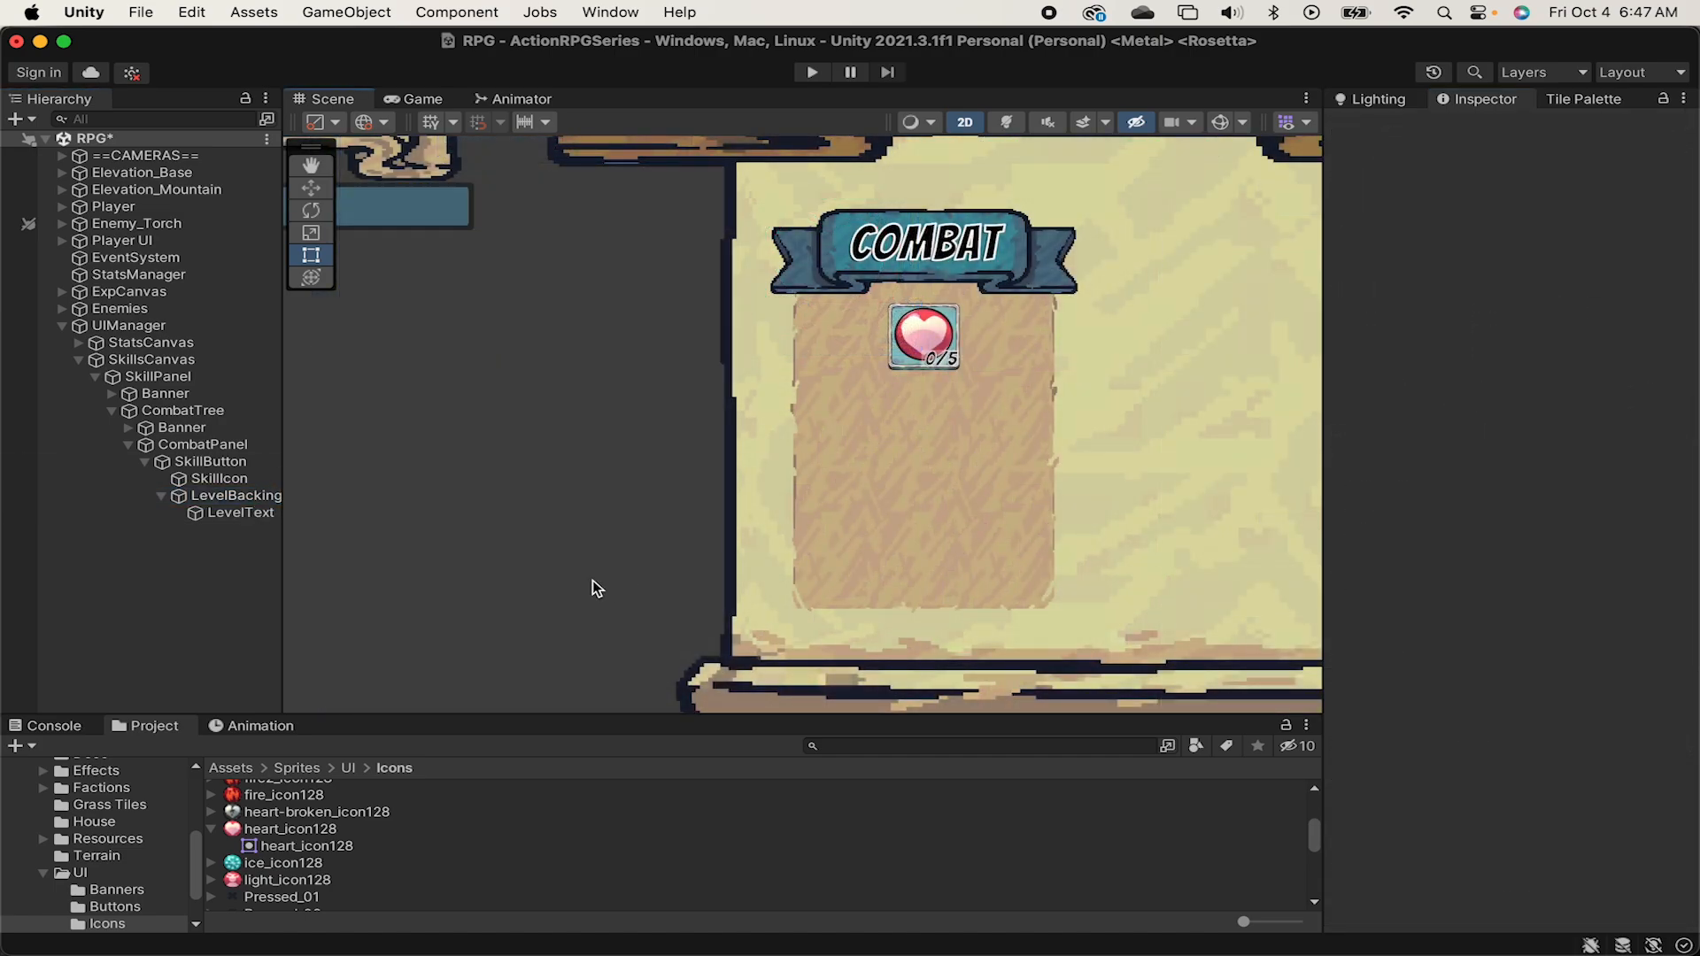
left_click(146, 461)
scroll(99, 818, "up", 5)
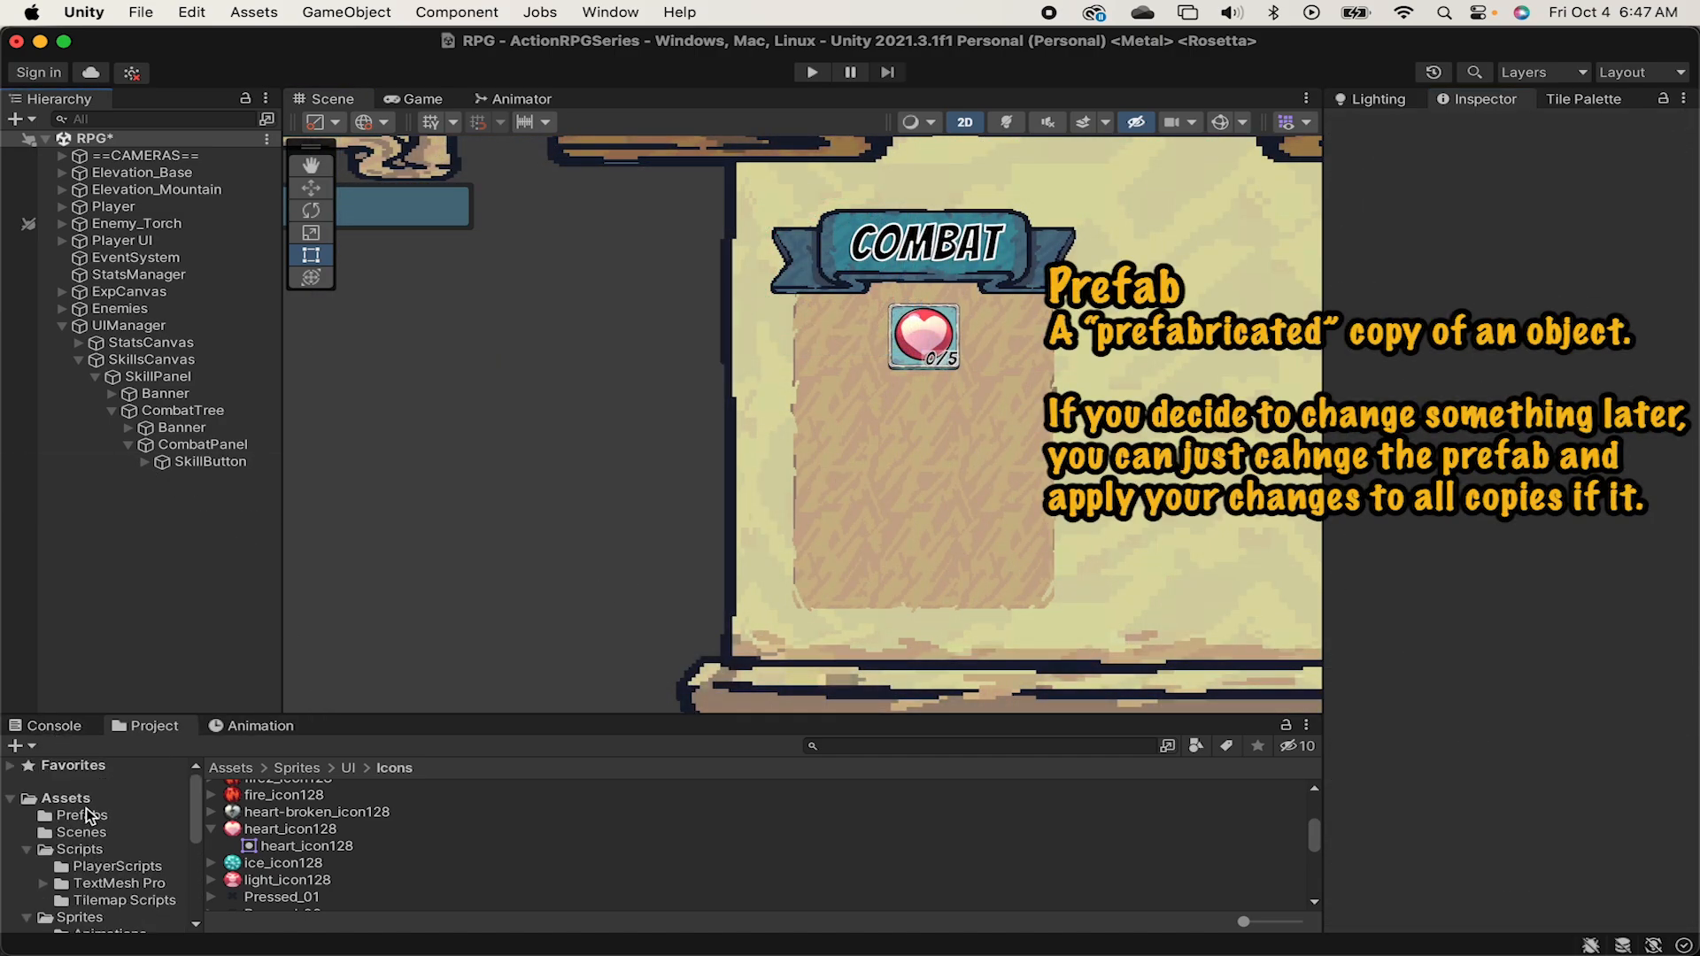
left_click(86, 804)
left_click(270, 789)
double_click(277, 797)
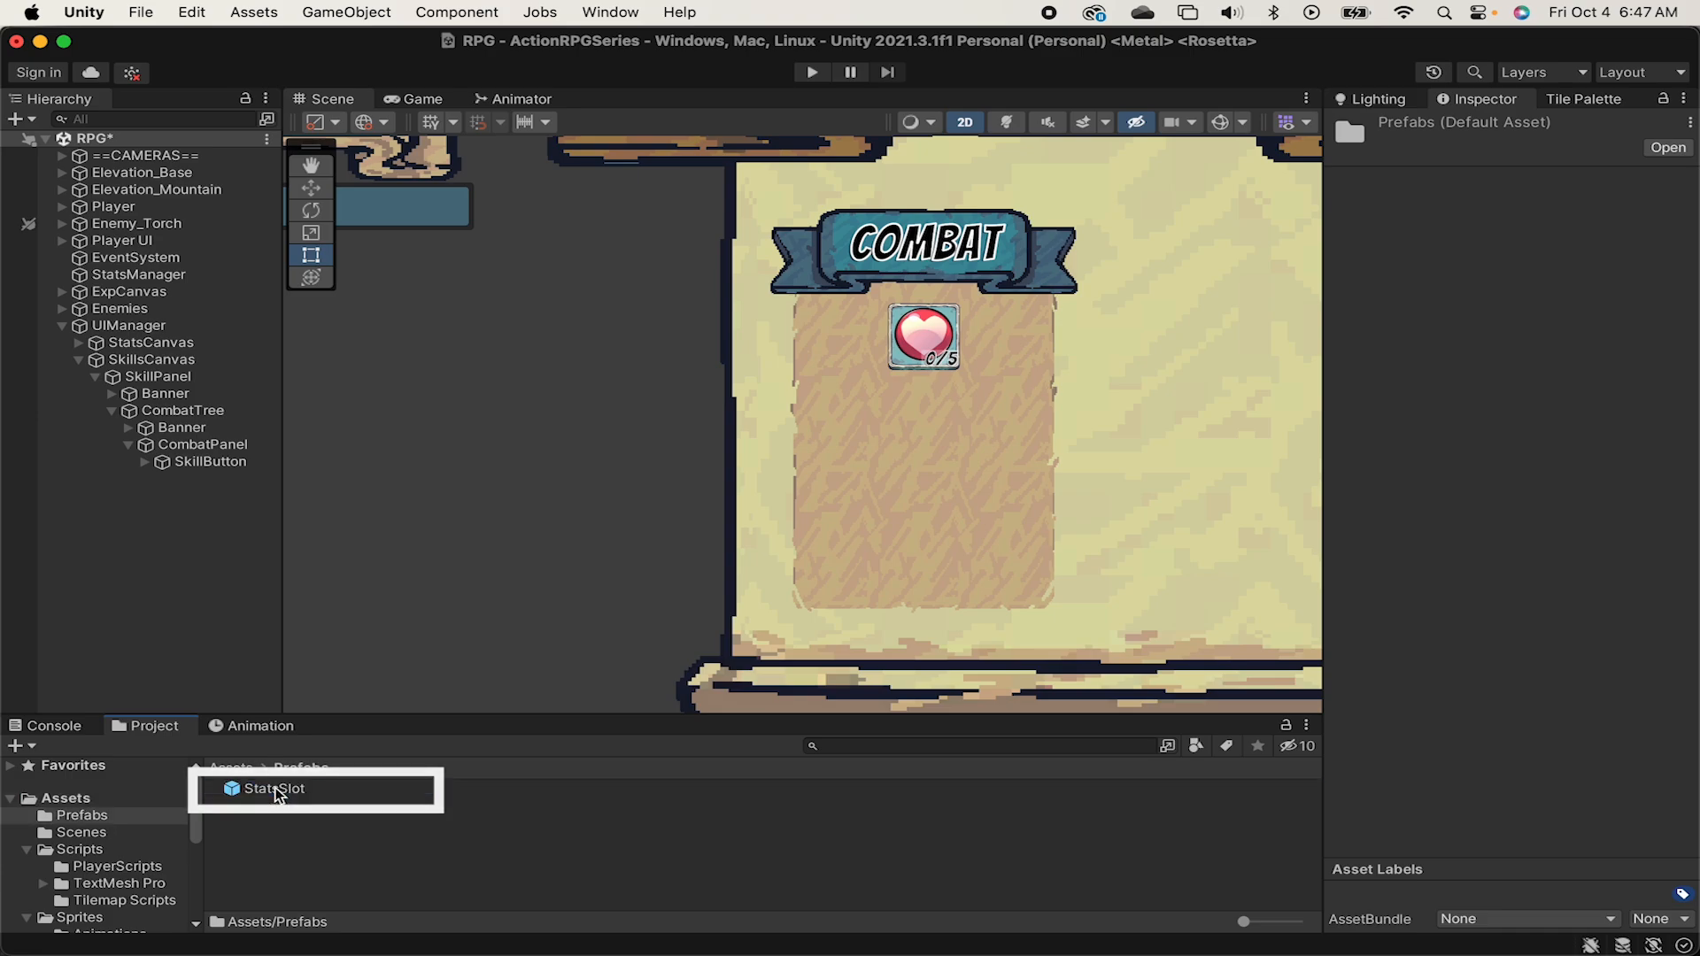
left_click_drag(227, 462, 383, 850)
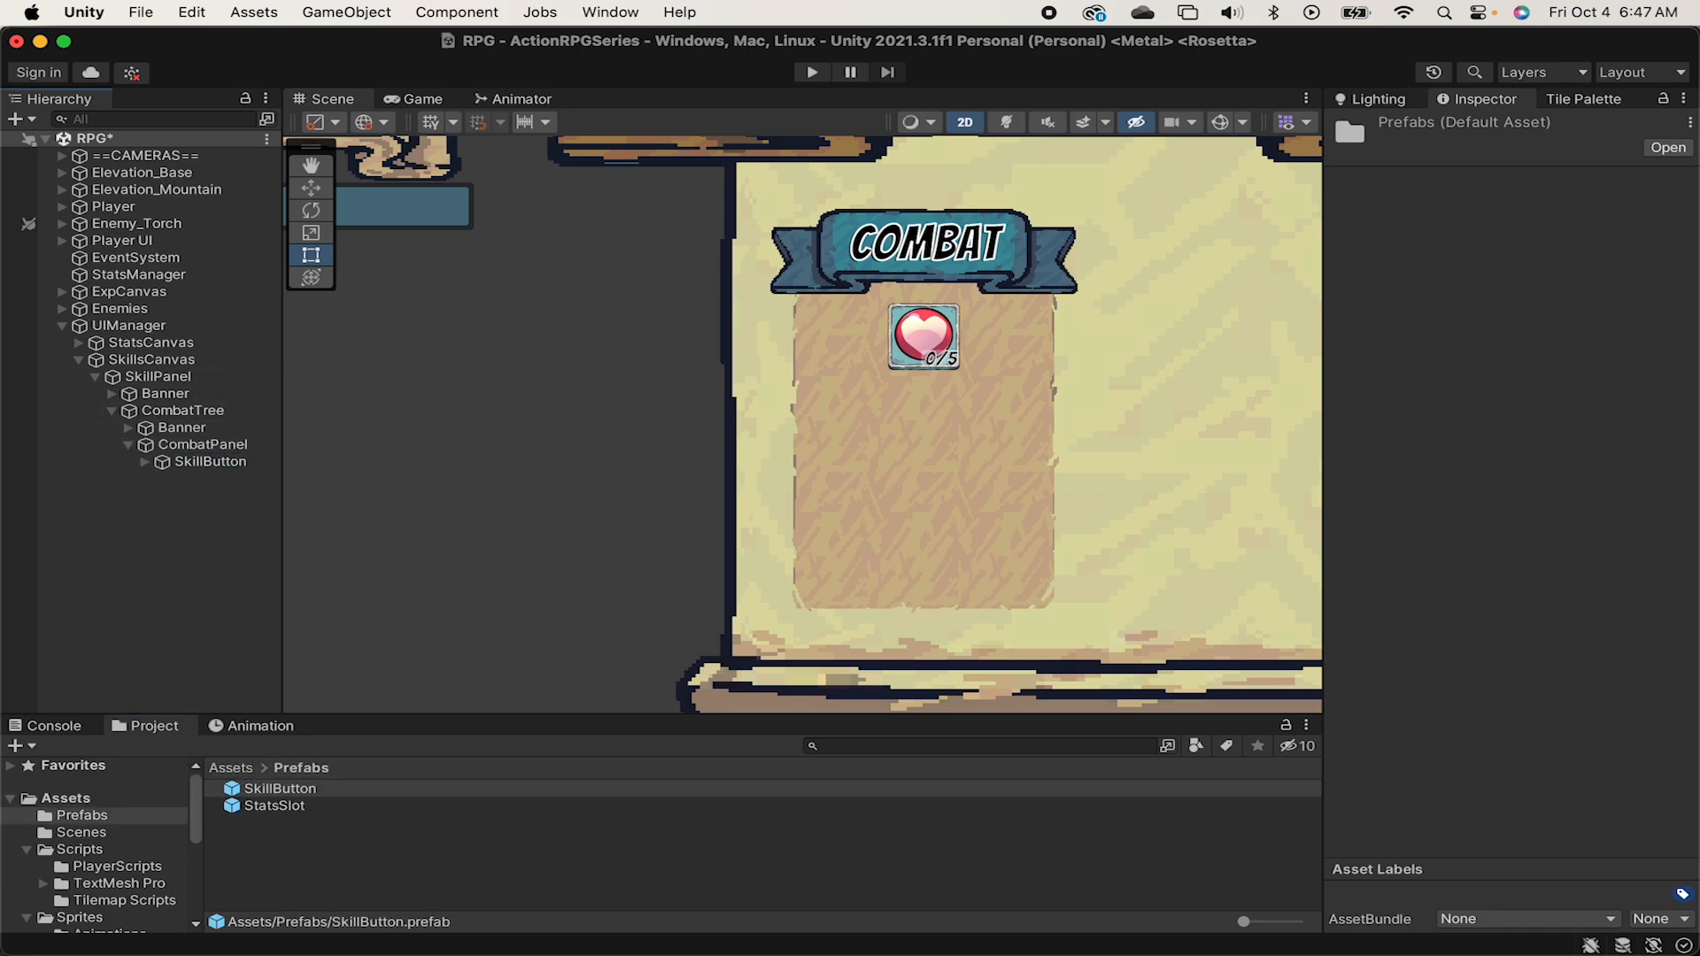
Duplicate SkillButton until CombatPanel's grid is filled with twelve buttons in four rows of three.
left_click(223, 464)
key("super+d")
key("super+d")
key("super+d")
key("super+d")
key("super+d")
key("super+d")
key("super+d")
key("super+d")
key("super+d")
key("super+d")
key("super+d")
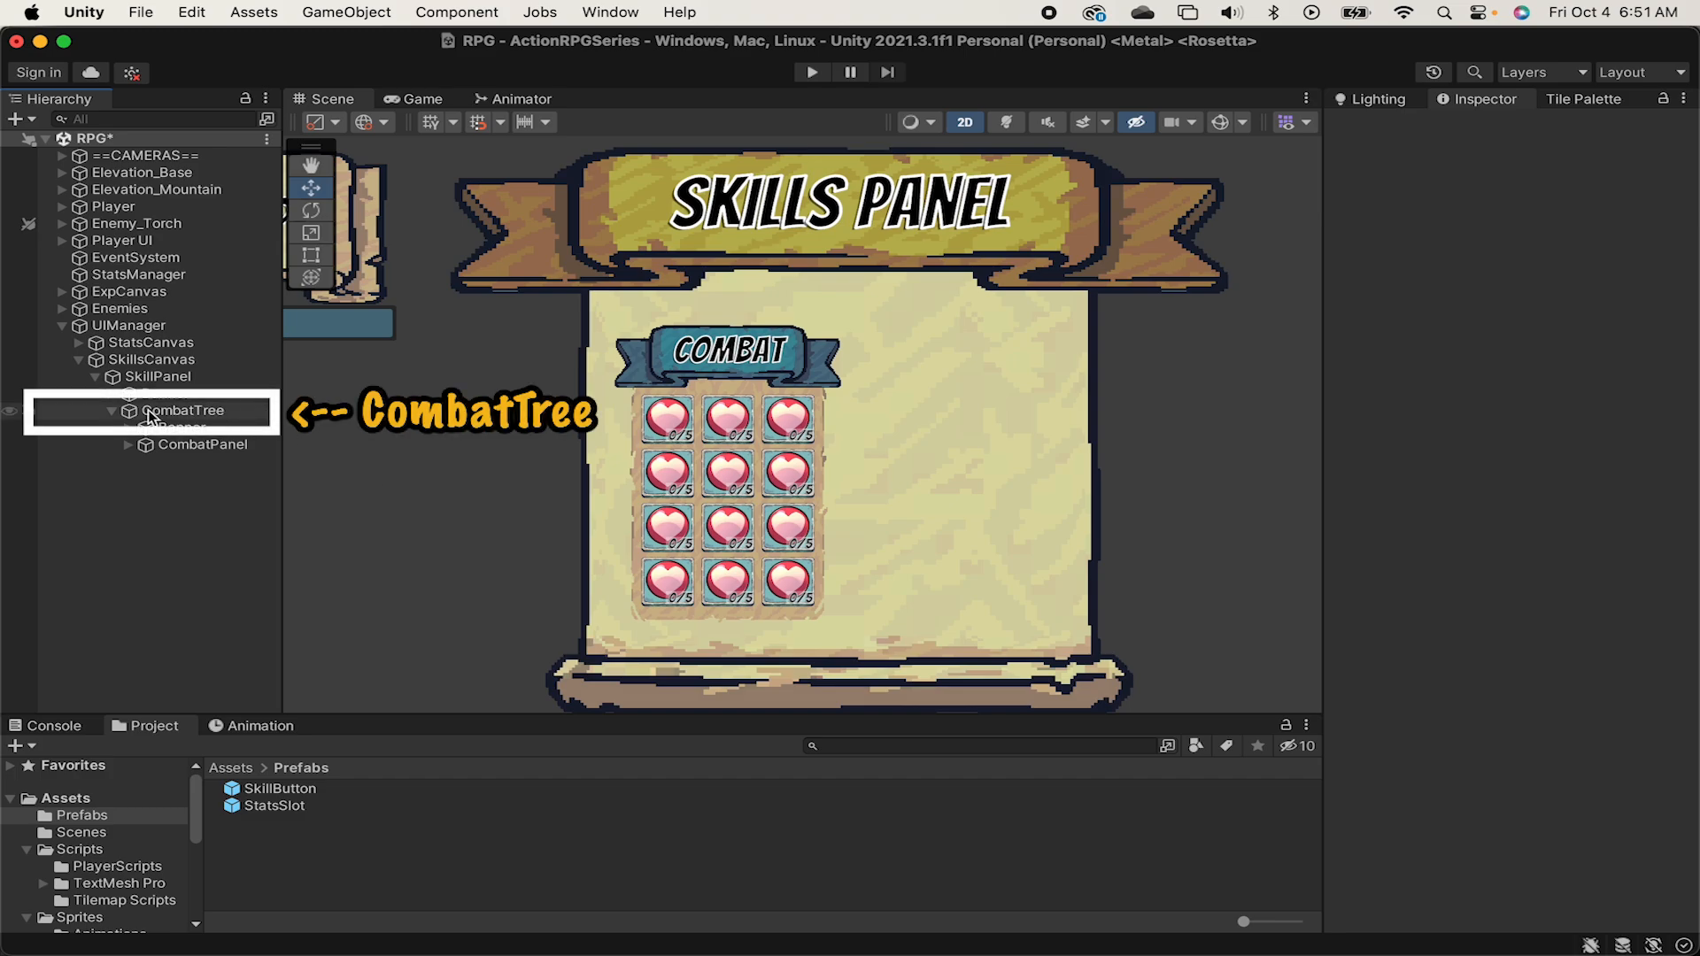
Duplicate CombatTree and rename the copy MagicTree.
left_click(157, 415)
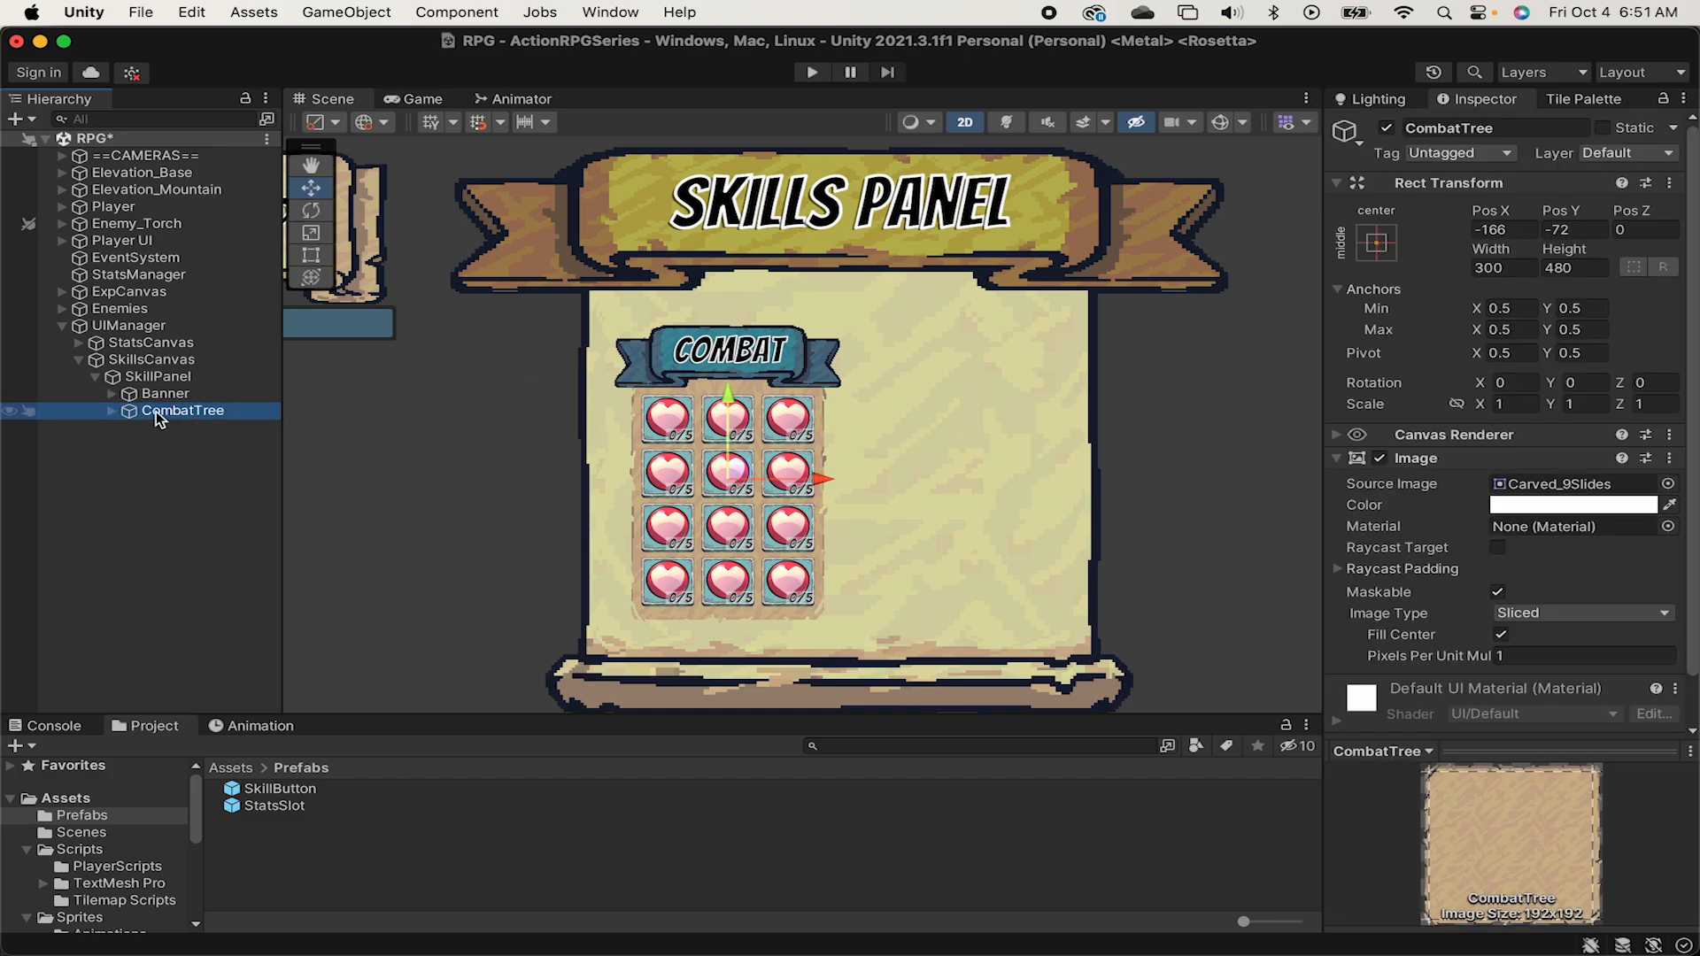
key("super+d")
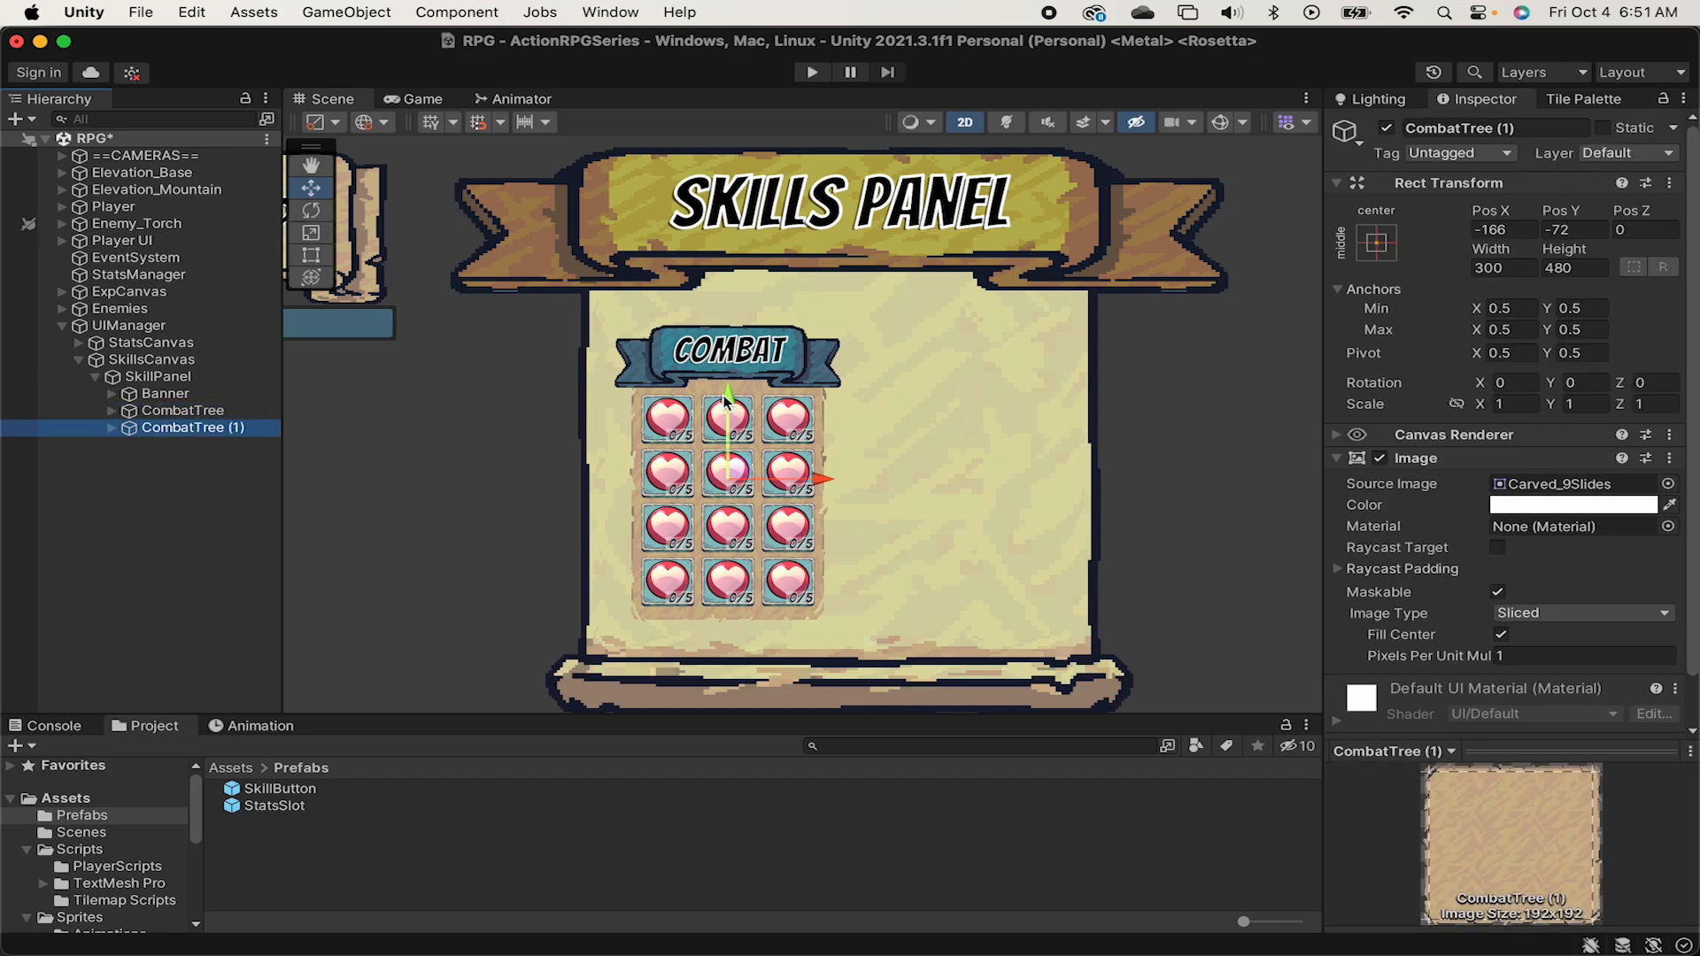
left_click(1522, 127)
type("MagicTr")
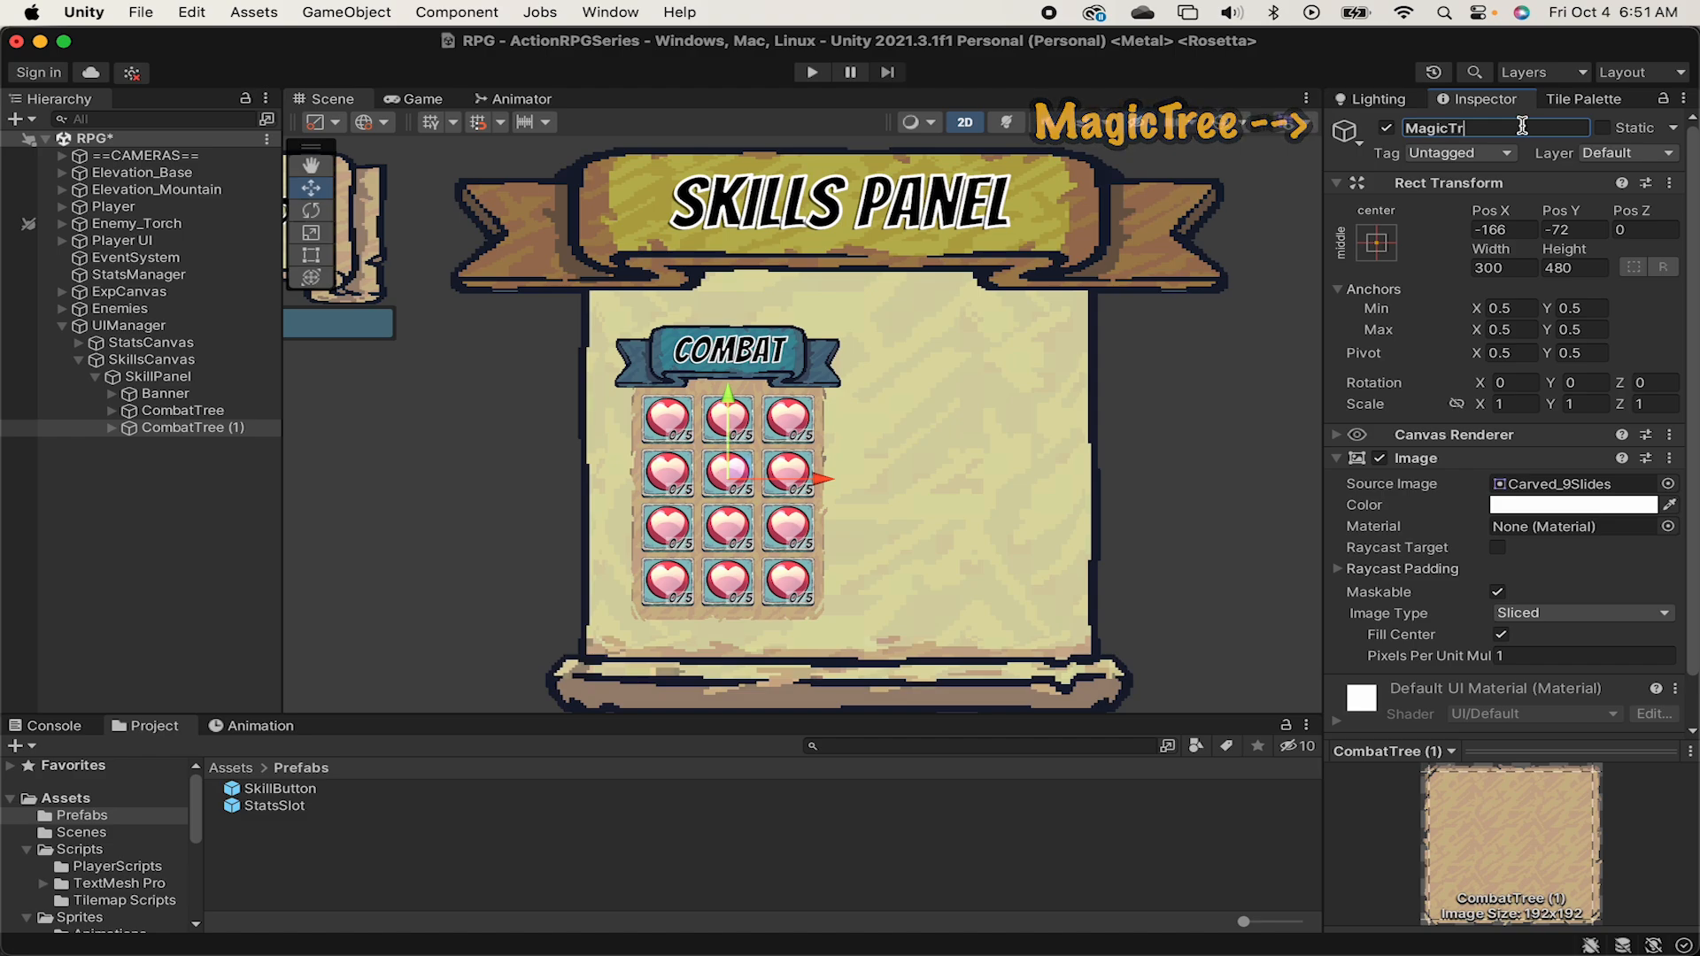
type("ee")
key("Return")
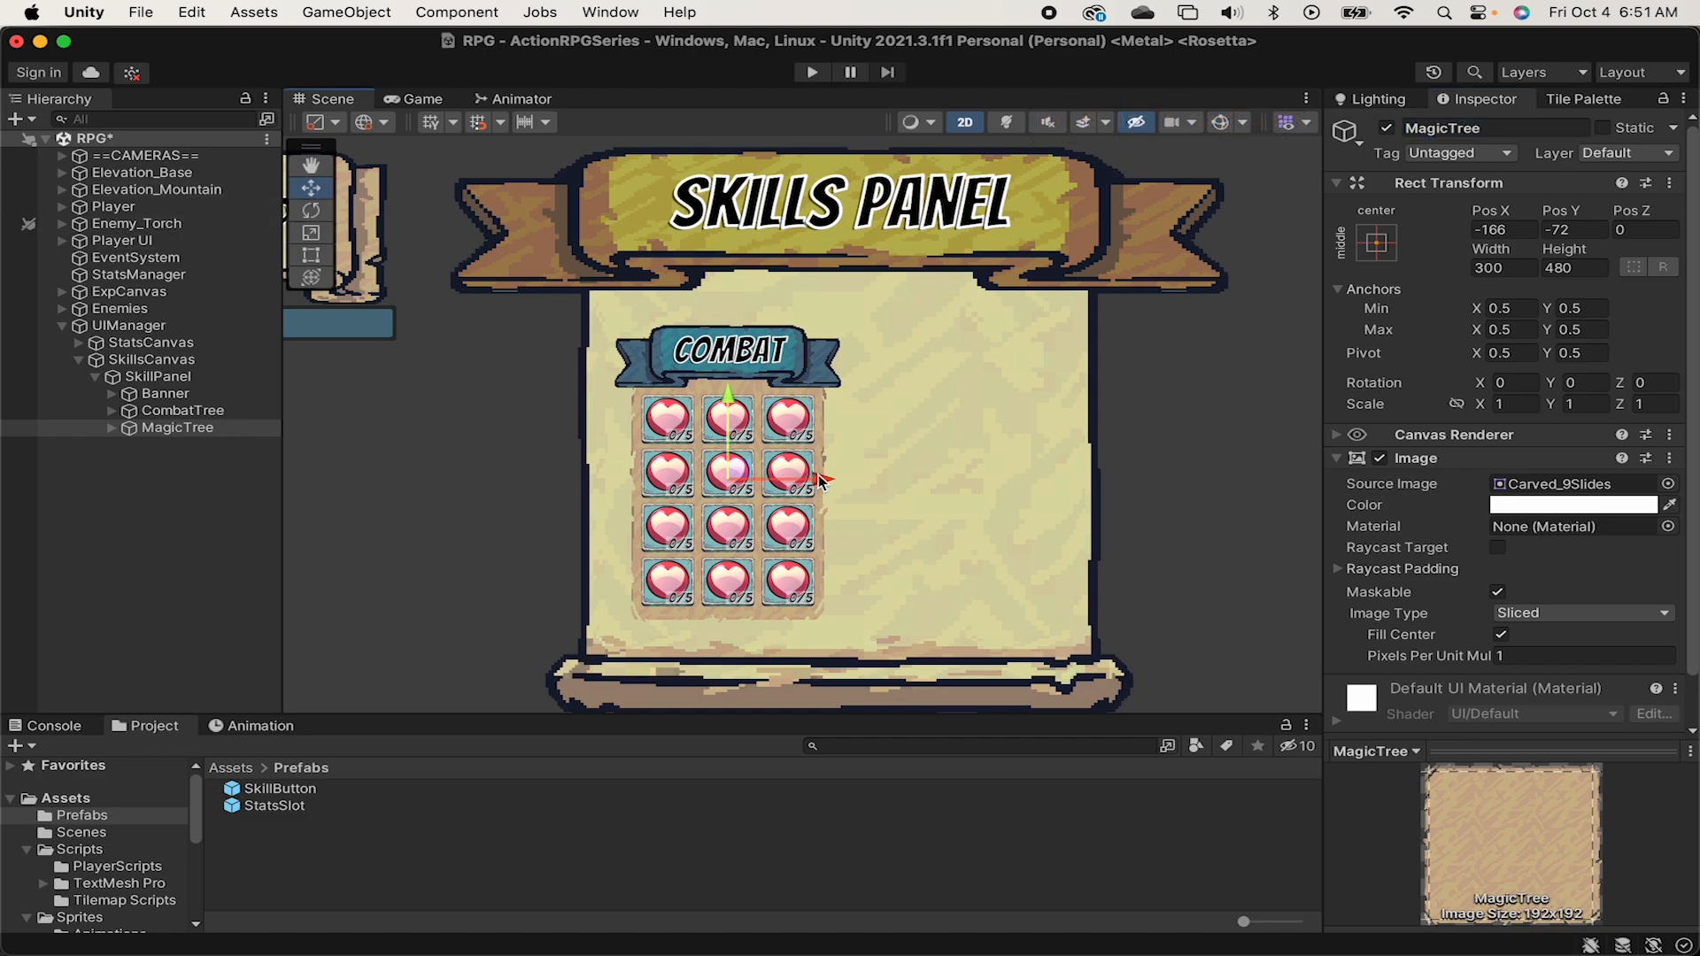
Move MagicTree beside CombatTree to about X 185, and raise both trees together to about Y -31.
left_click_drag(820, 479, 1054, 489)
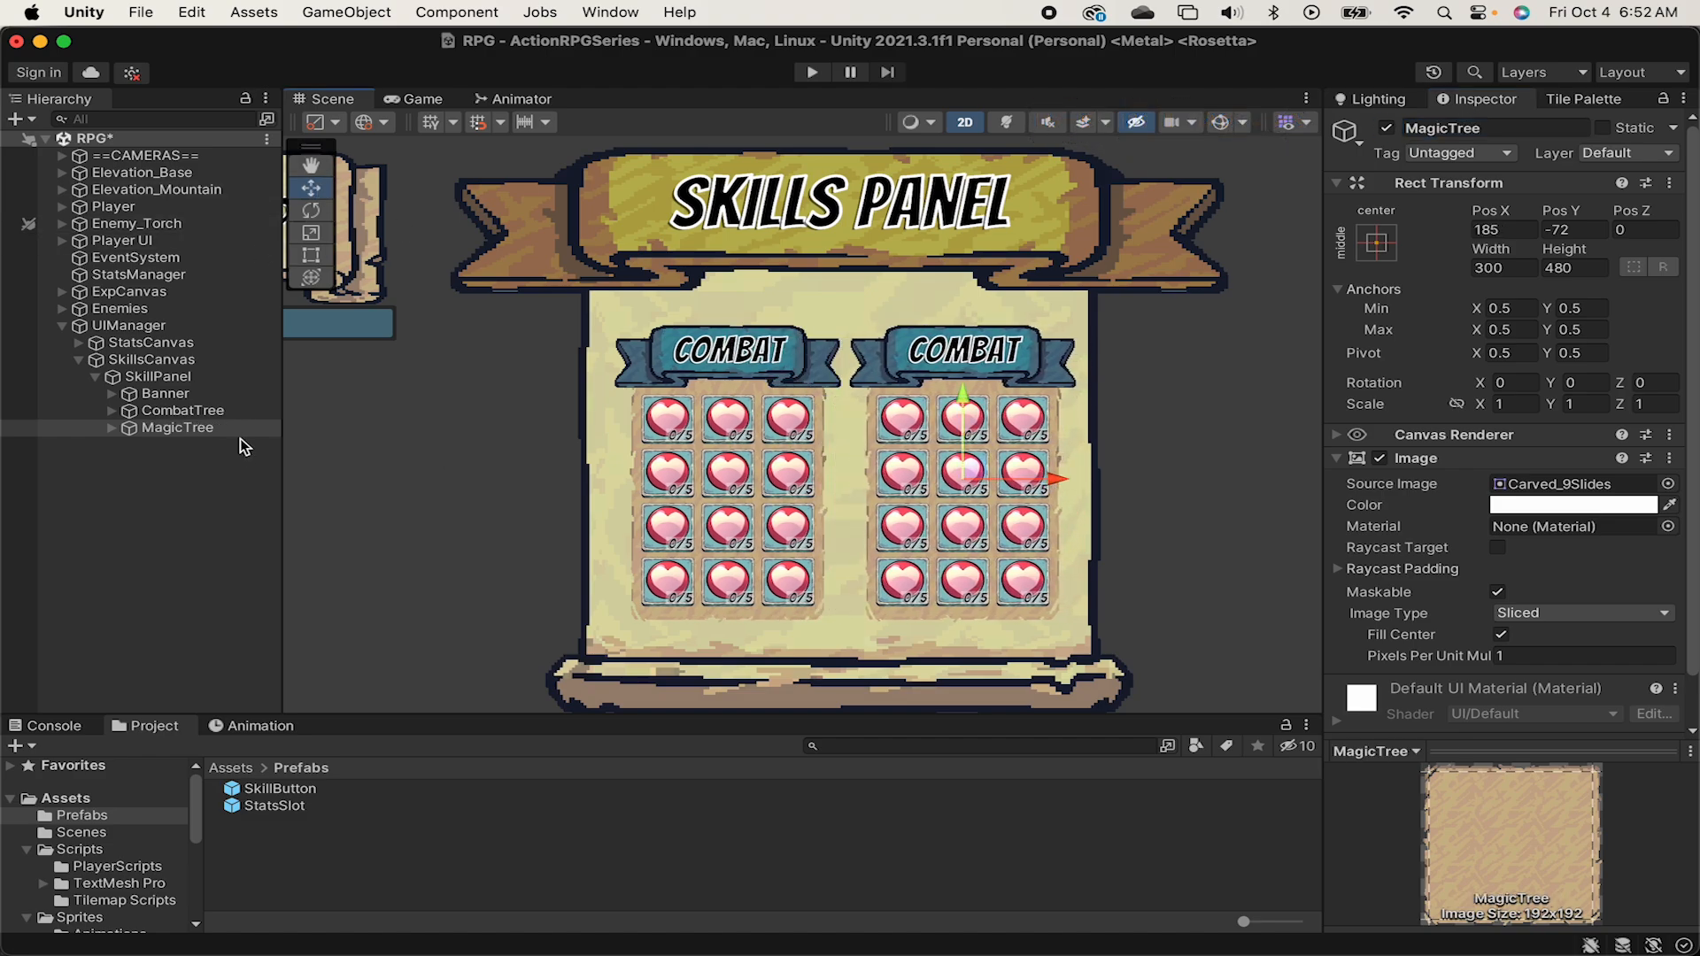
left_click(244, 412, "super")
left_click_drag(966, 406, 963, 381)
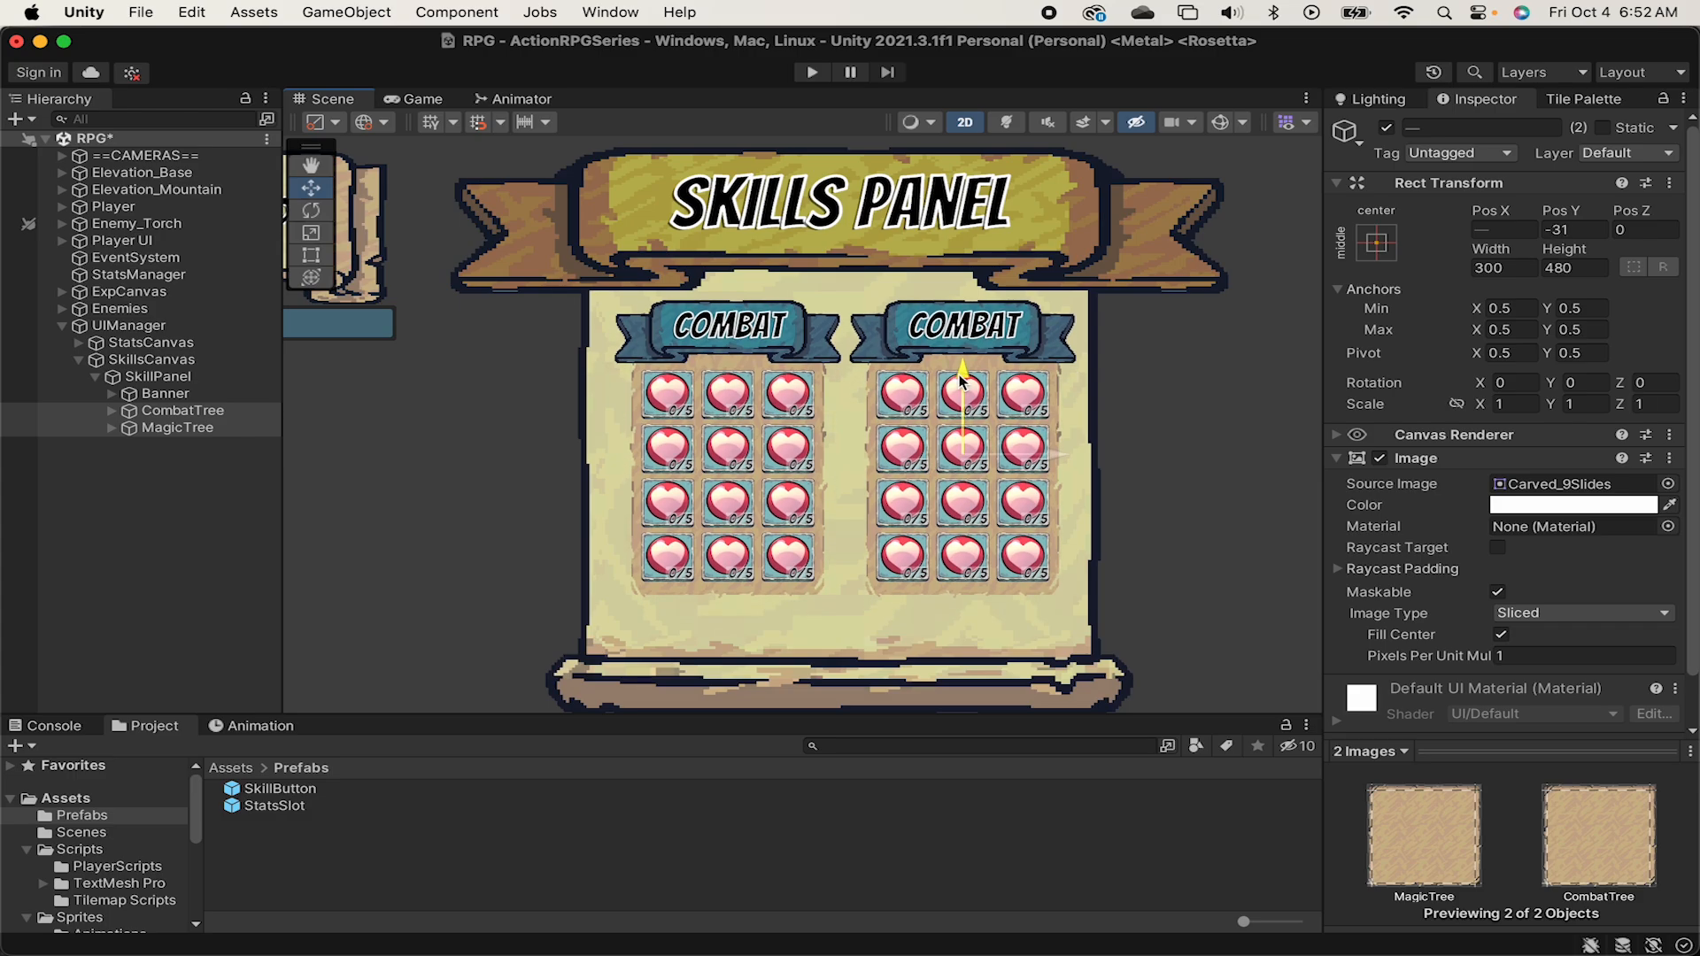
Rename the title object under MagicTree's Banner to MagicTitle and set its text to Magic.
left_click(119, 427)
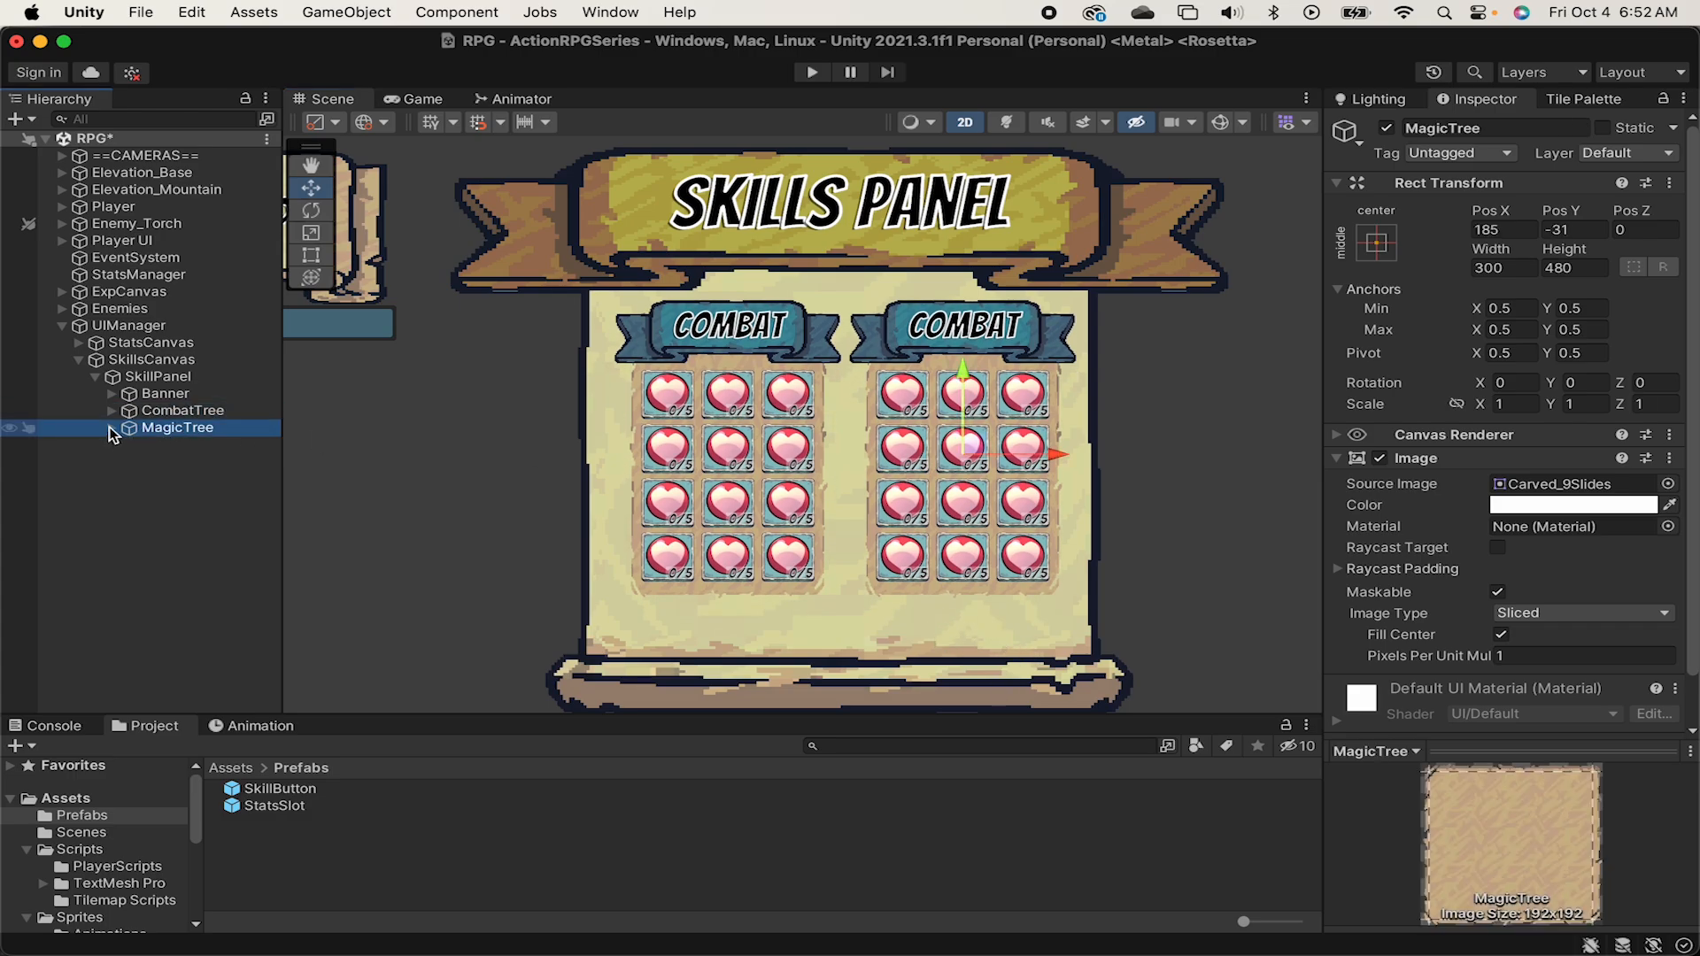
left_click(112, 429)
left_click(129, 445)
left_click(216, 462)
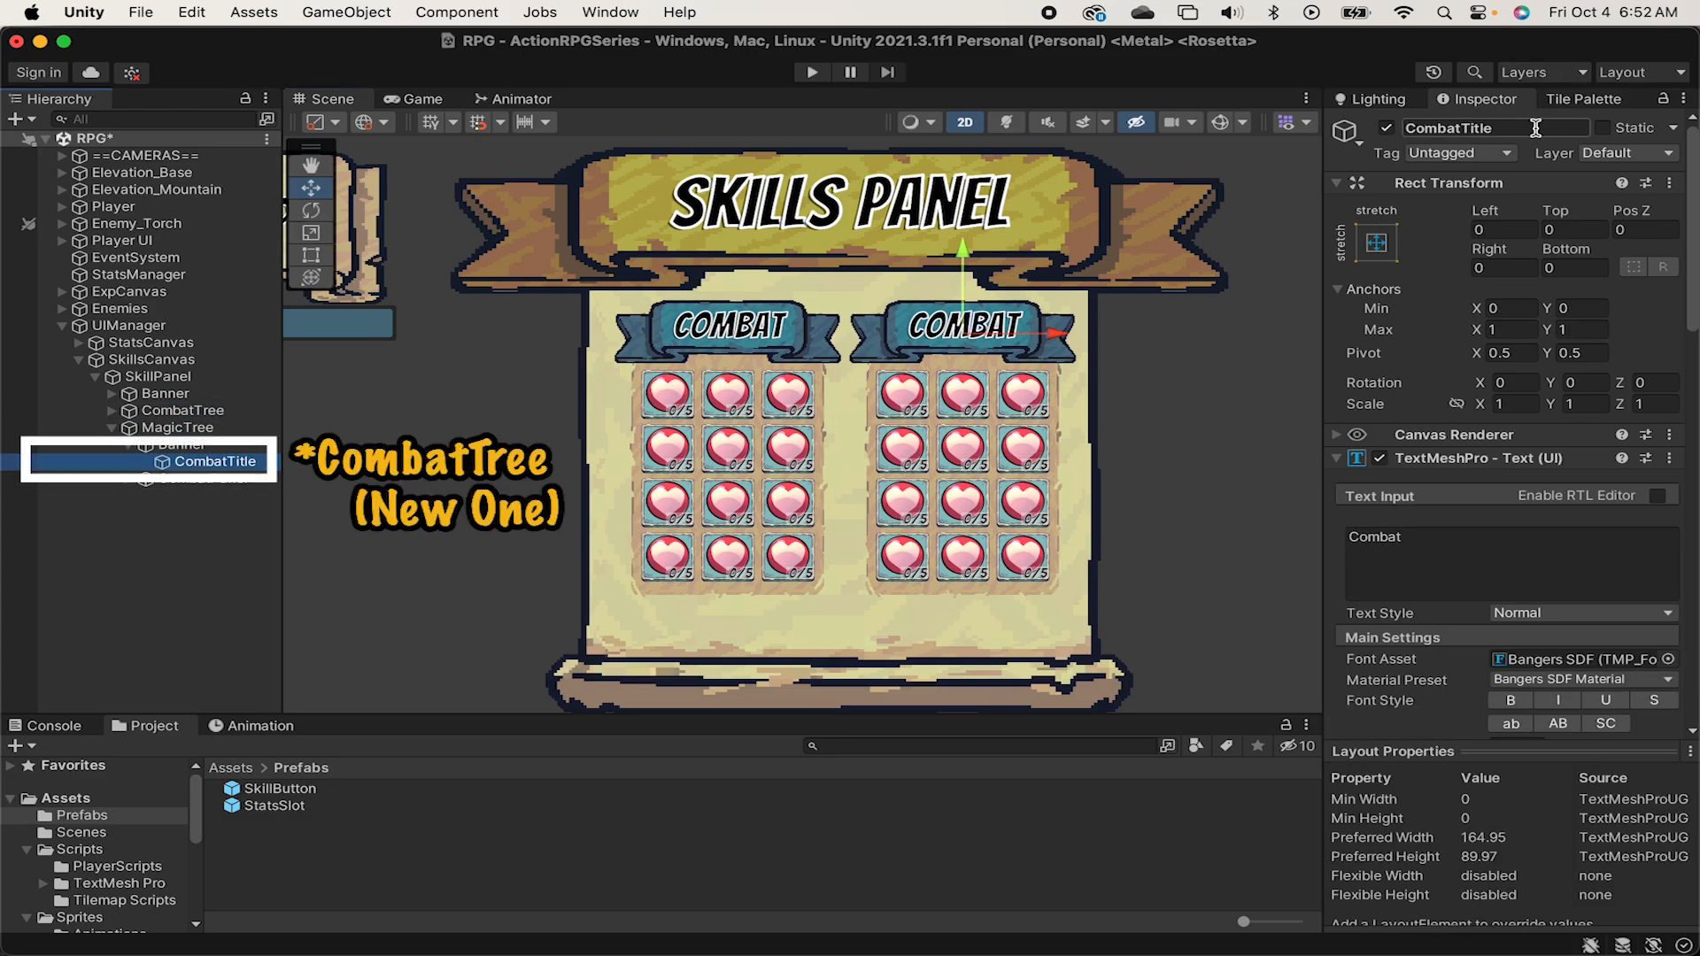
left_click(1536, 129)
type("MagicTitle")
left_click(1457, 538)
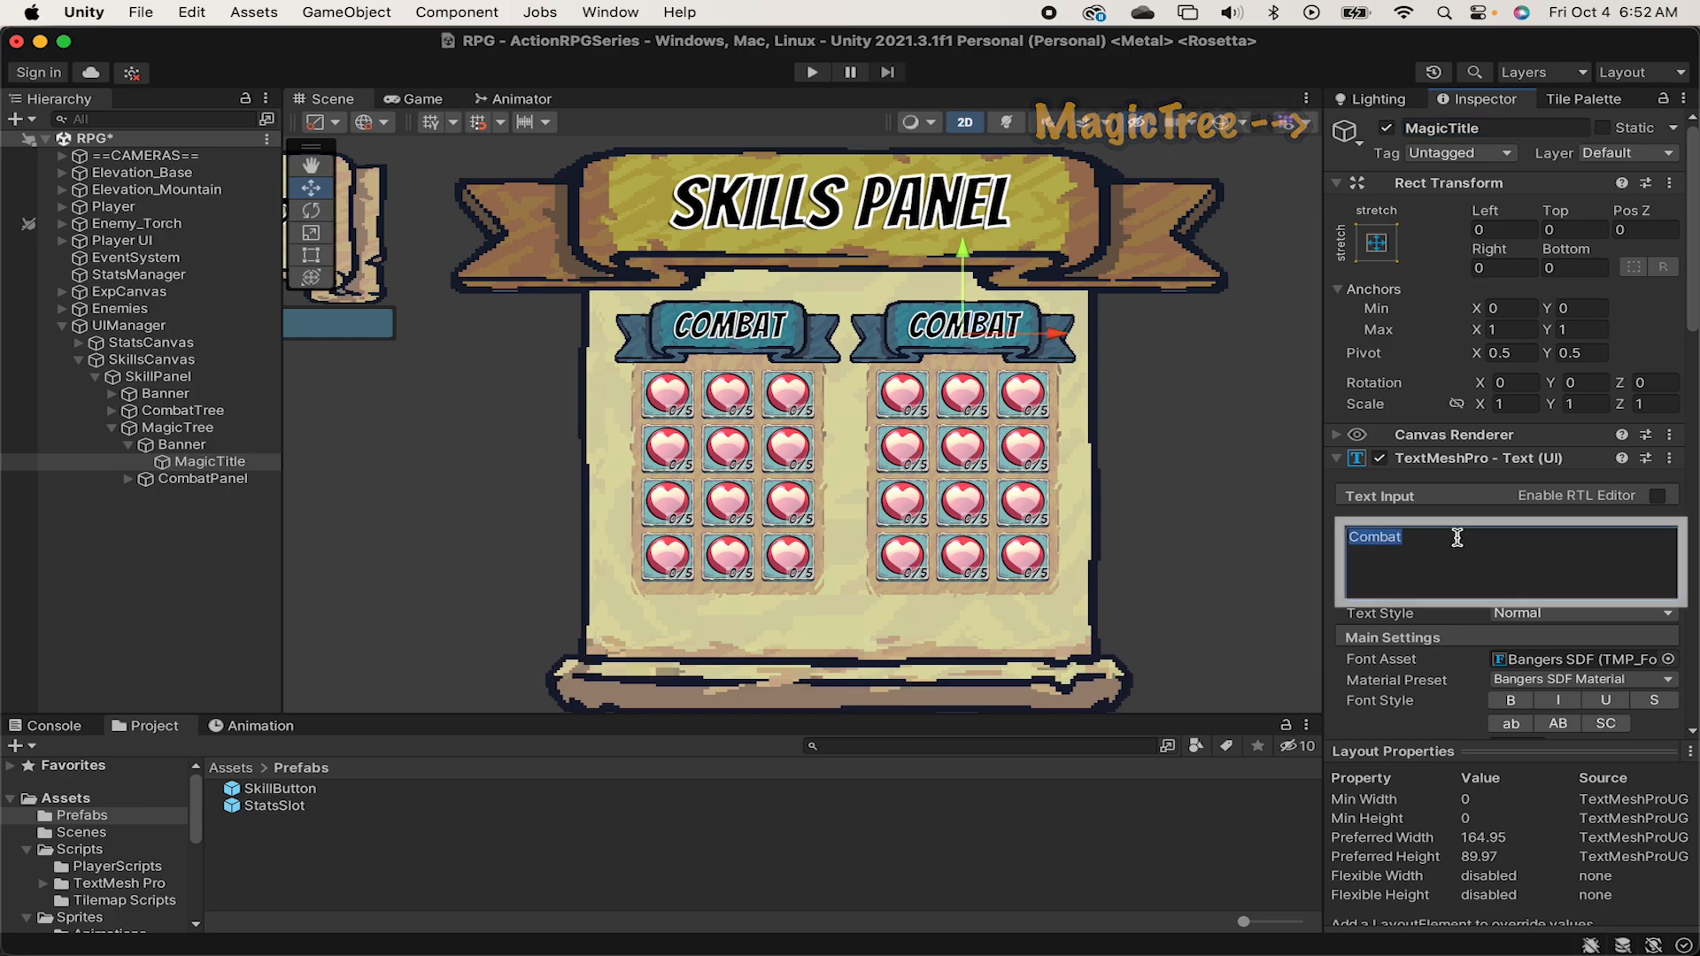
type("Magic")
key("Return")
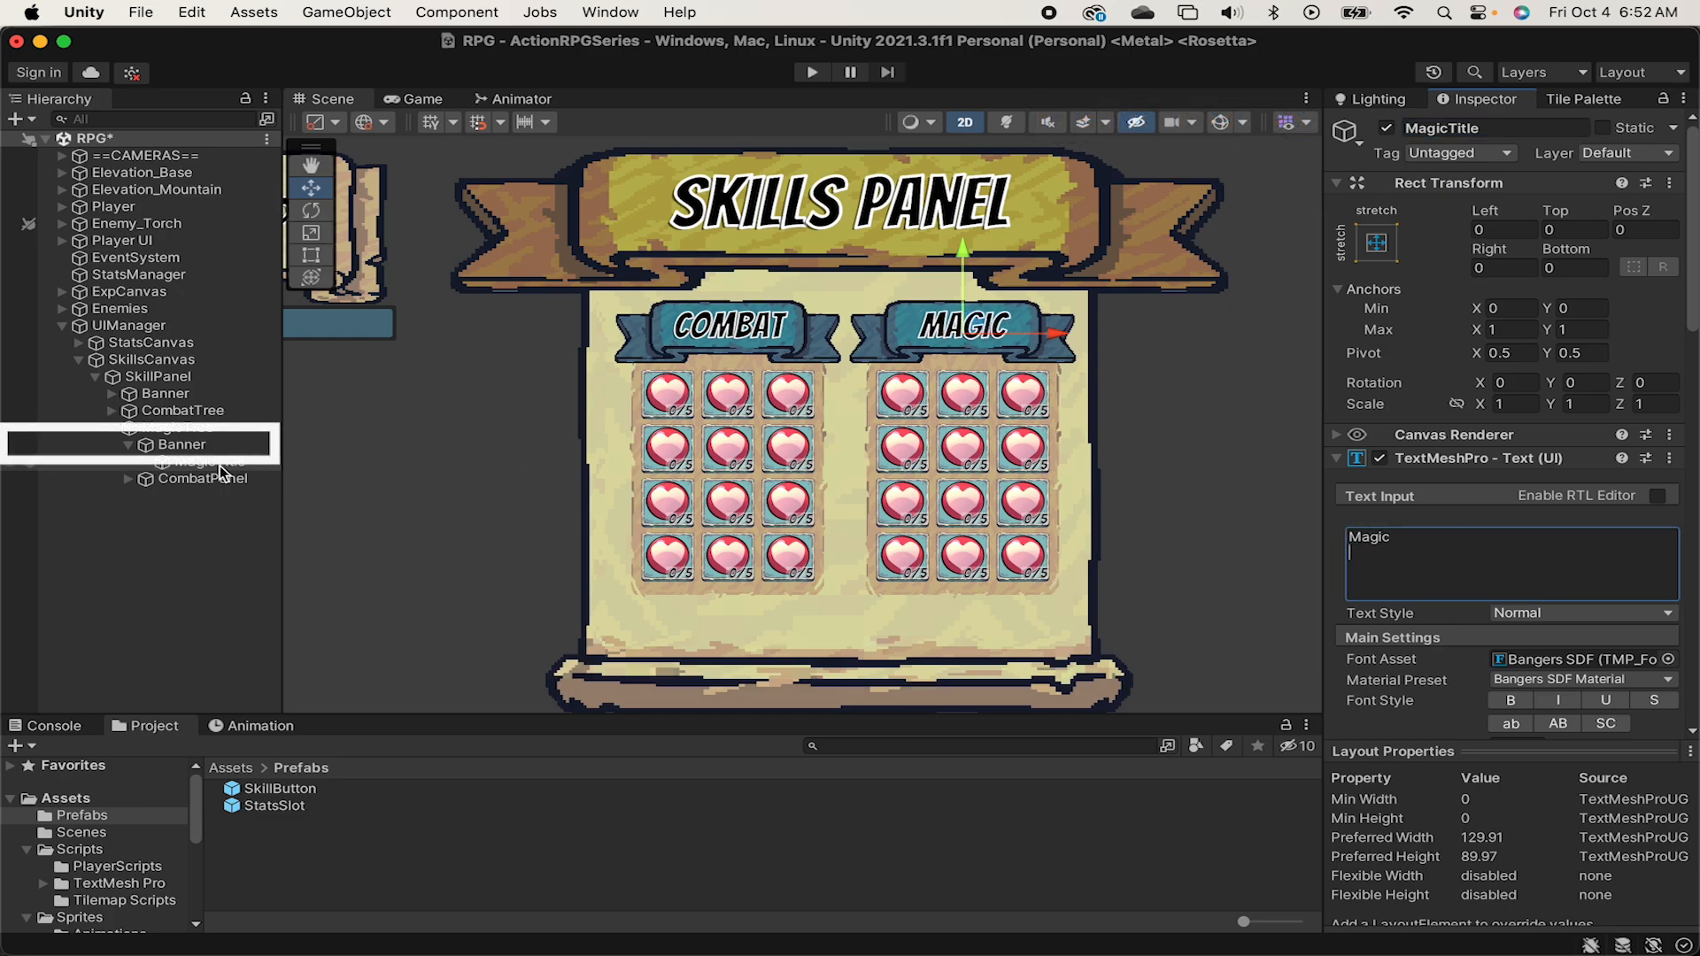
Set the source image of MagicTree's Banner to Ribbon_Red_3Slides and collapse the Banner branch.
left_click(181, 445)
left_click(1668, 484)
type("ribbon_red")
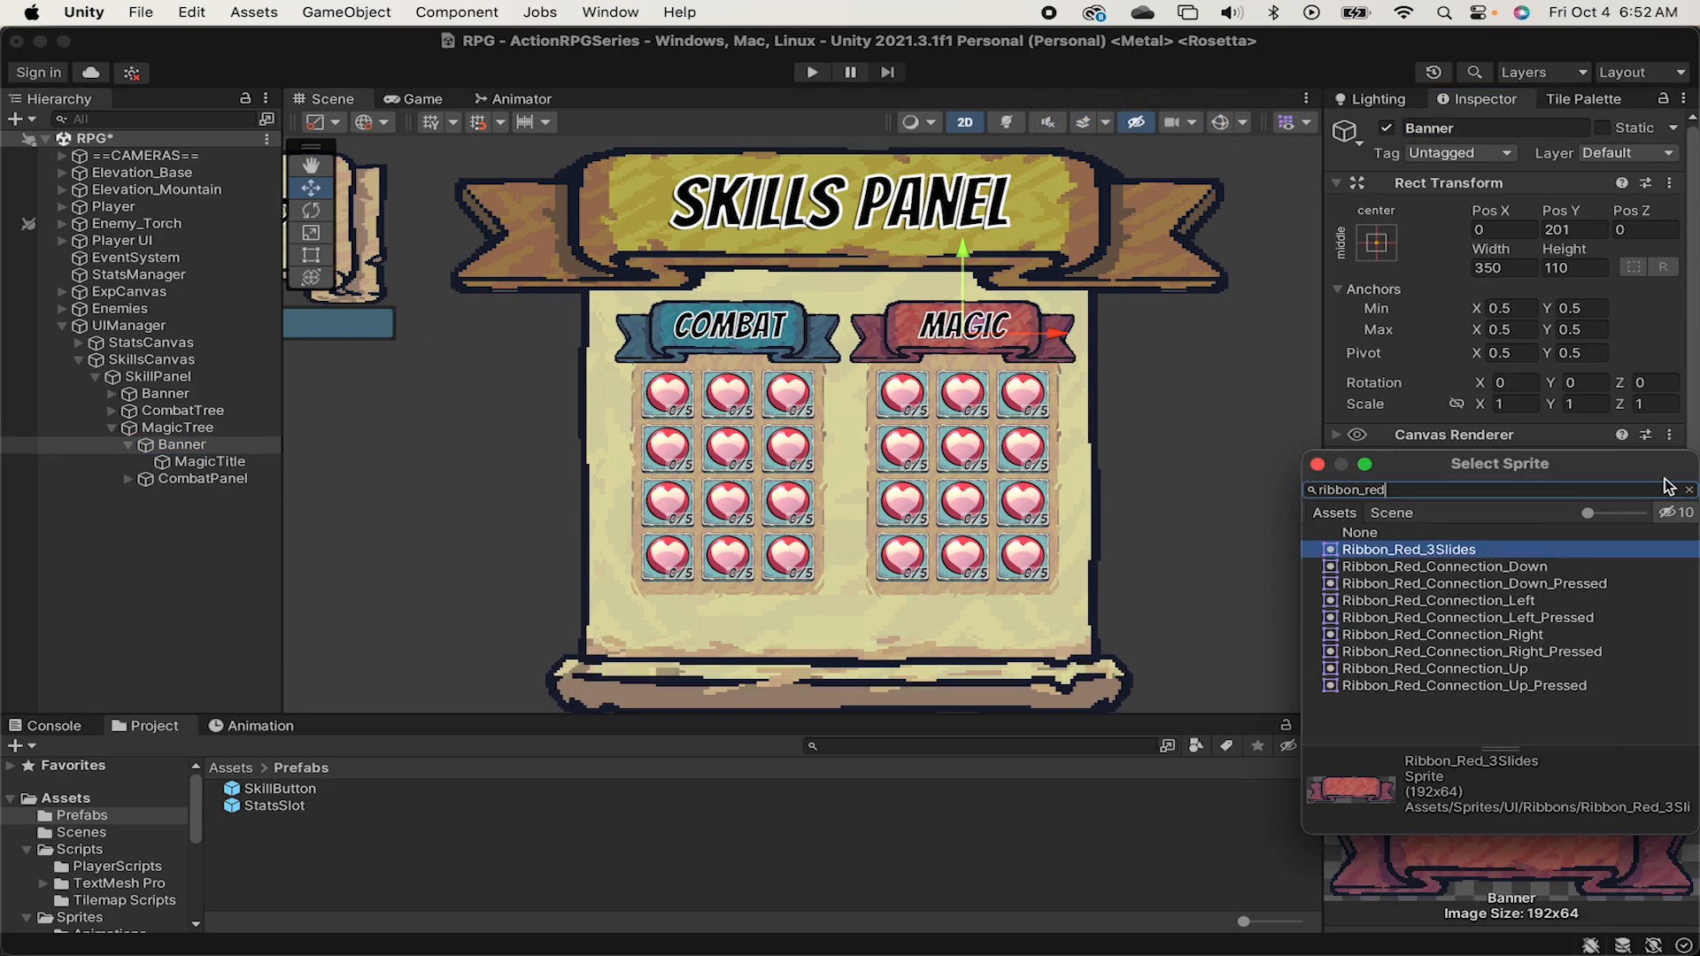
key("Return")
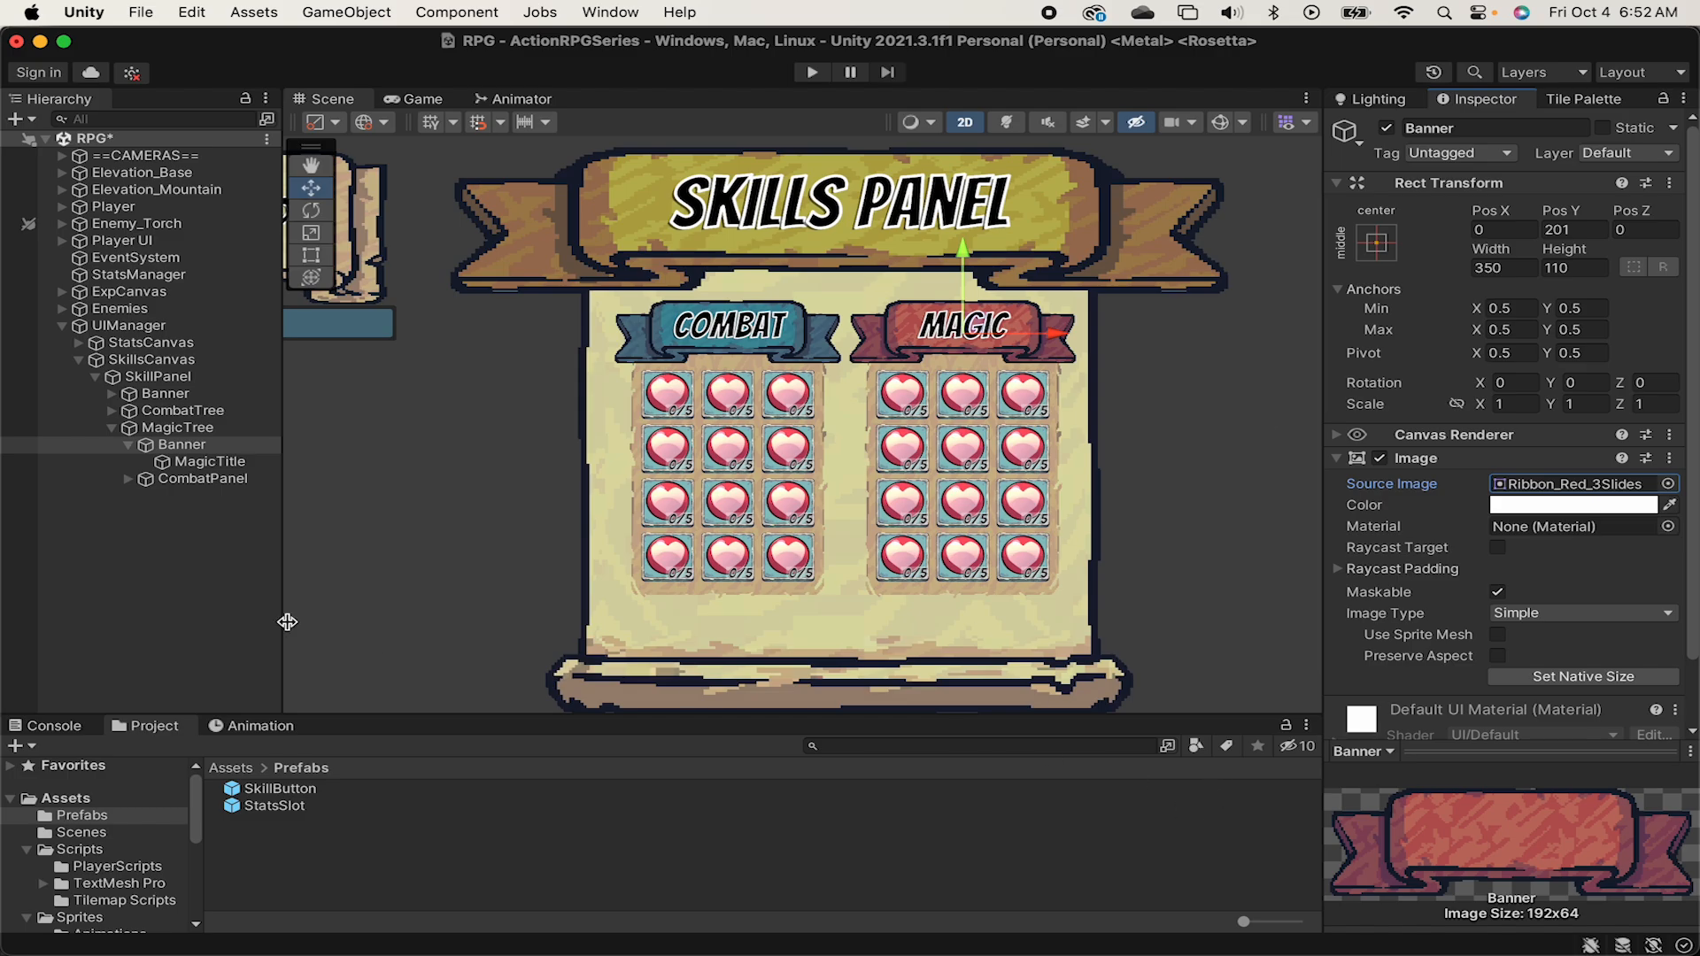
left_click(129, 445)
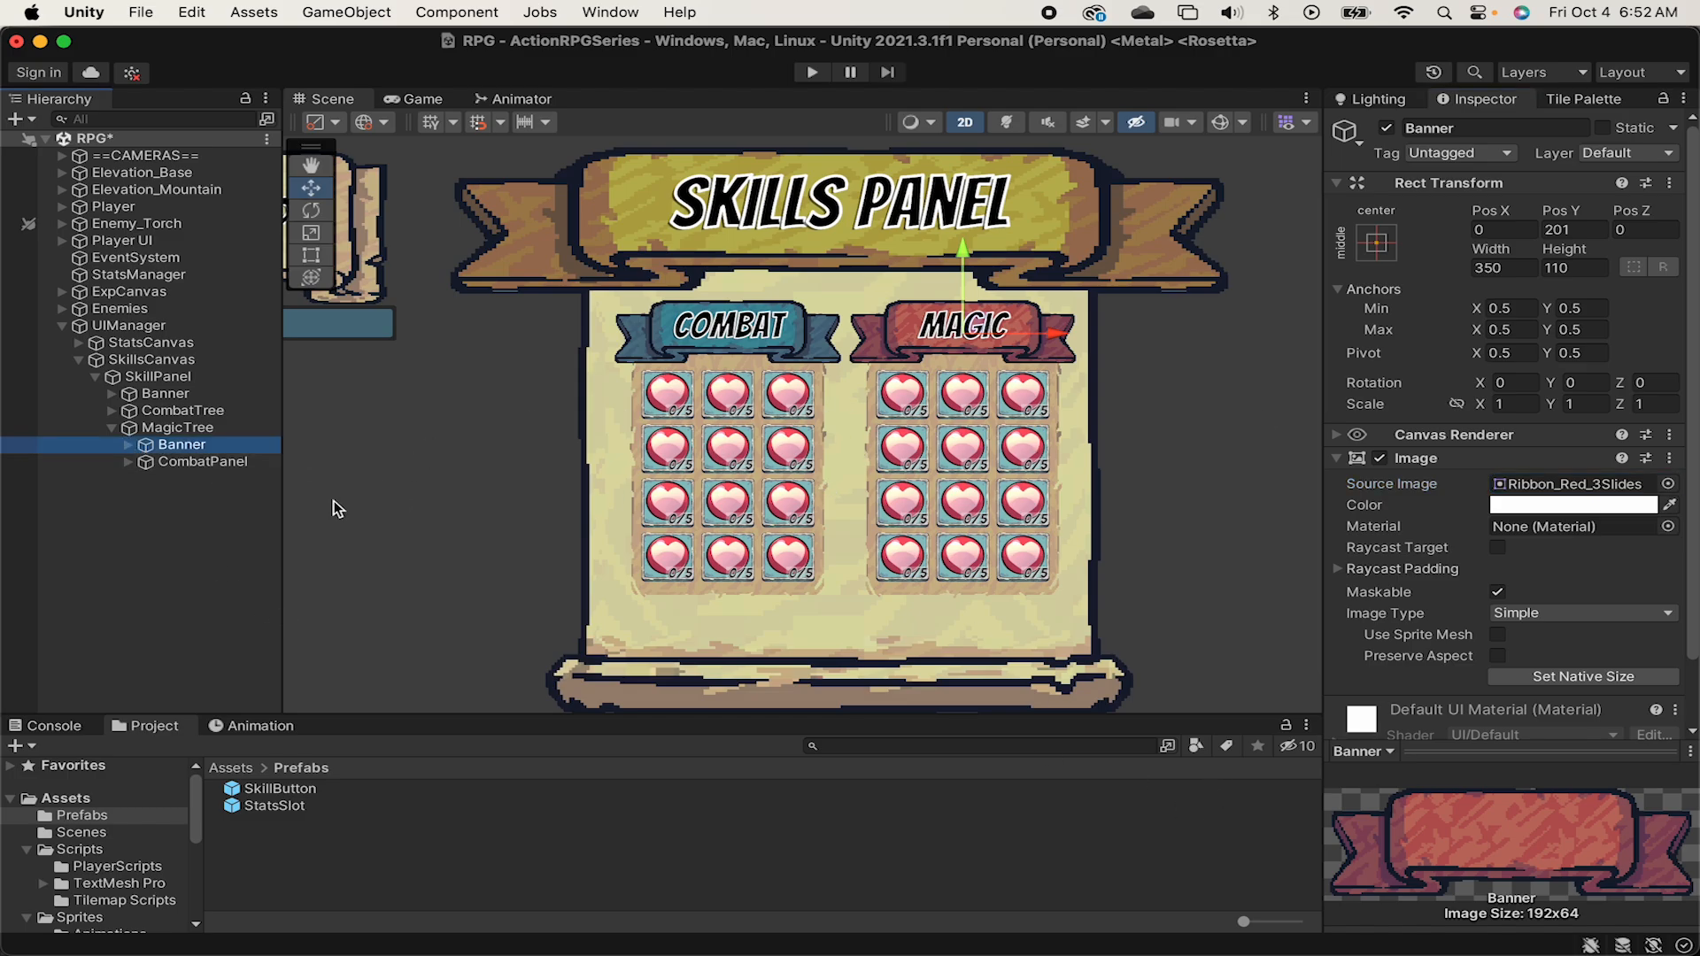
left_click(127, 446)
left_click(129, 446)
Rename the first SkillButton in MagicTree's panel to FireMagic.
left_click(128, 462)
left_click(209, 479)
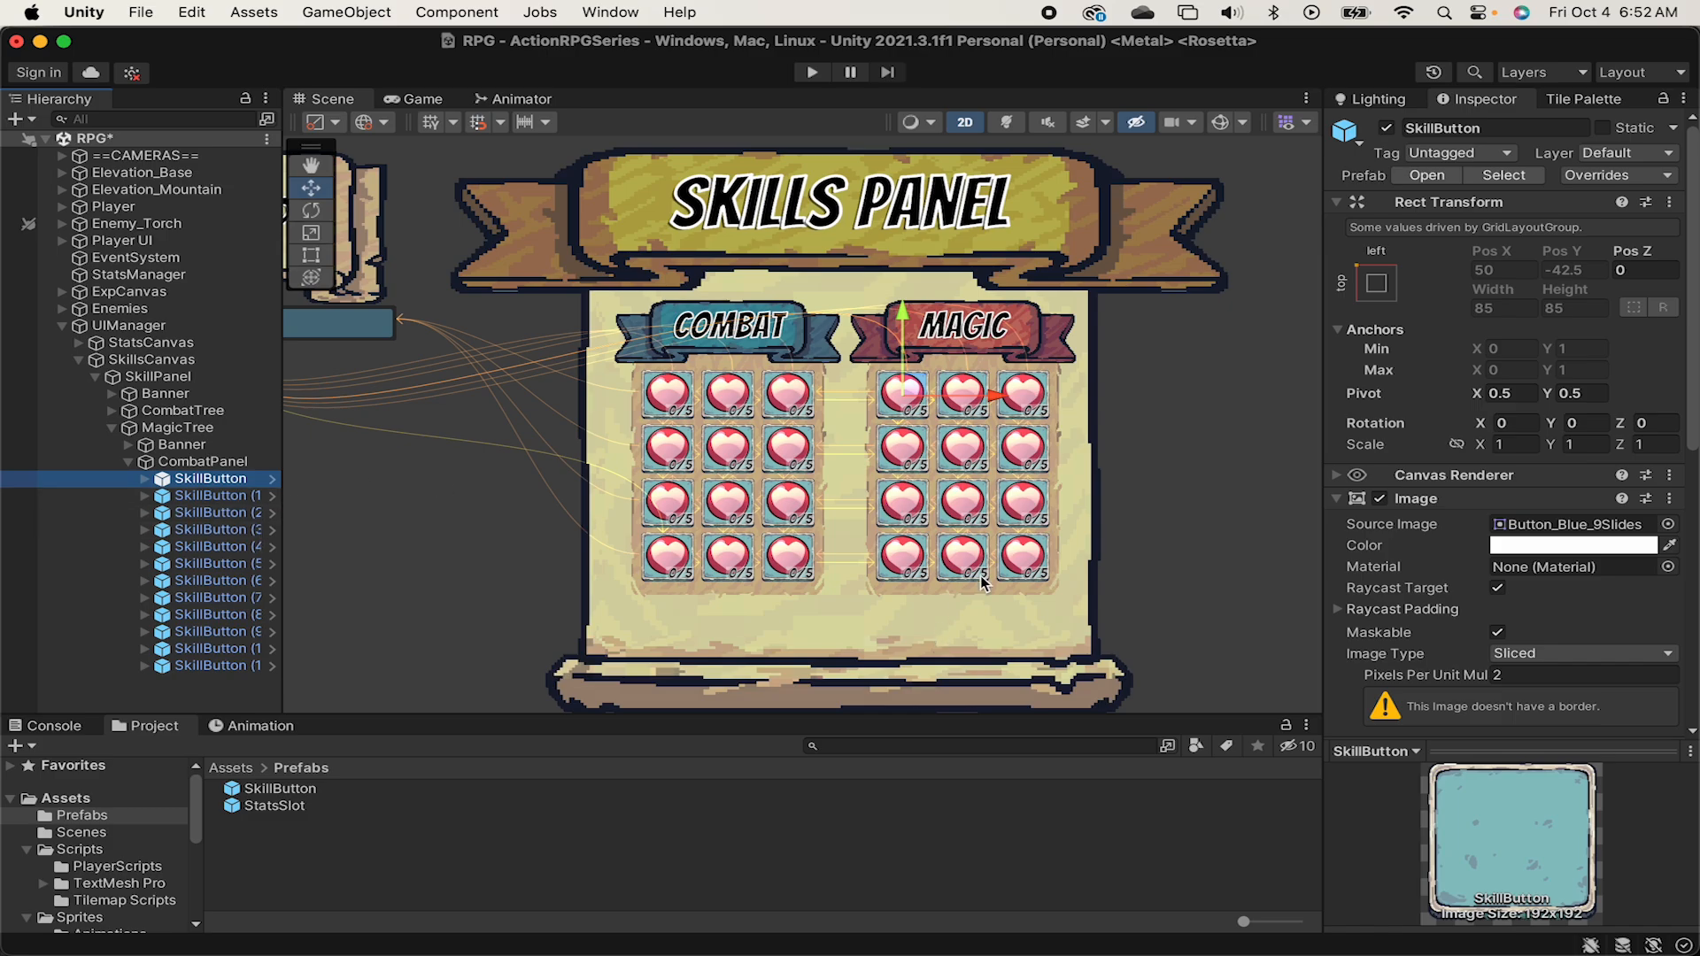
scroll(1148, 533, "up", 2)
scroll(1147, 533, "up", 2)
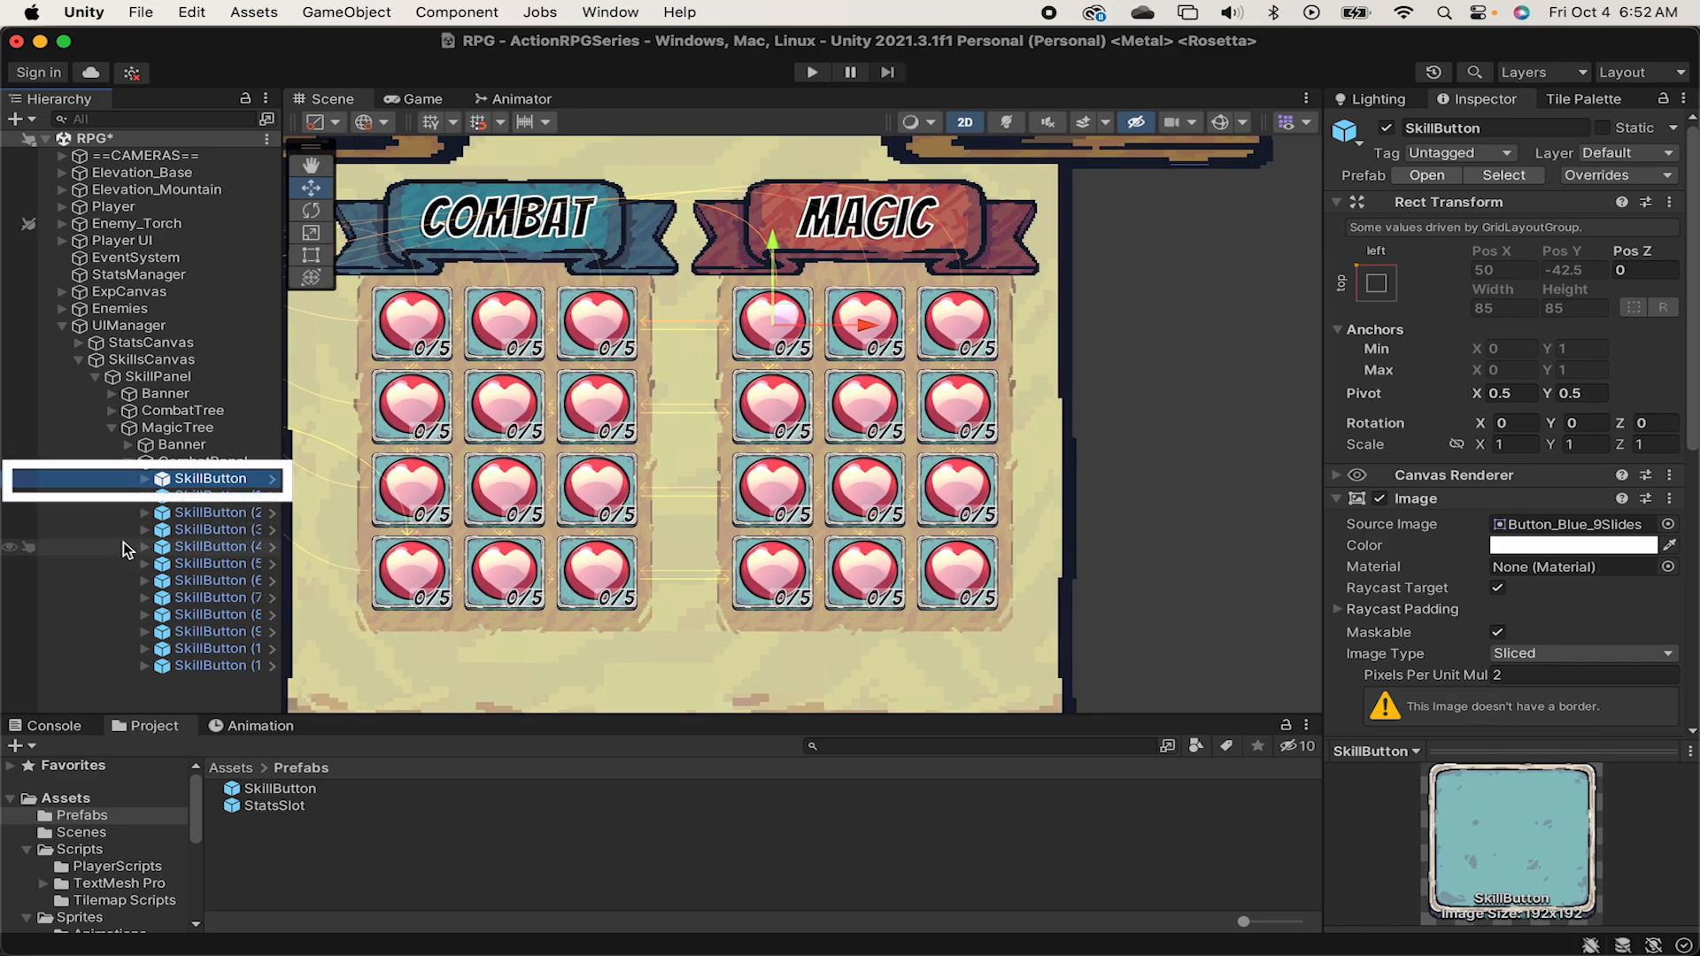
left_click(1463, 129)
type("FireMag")
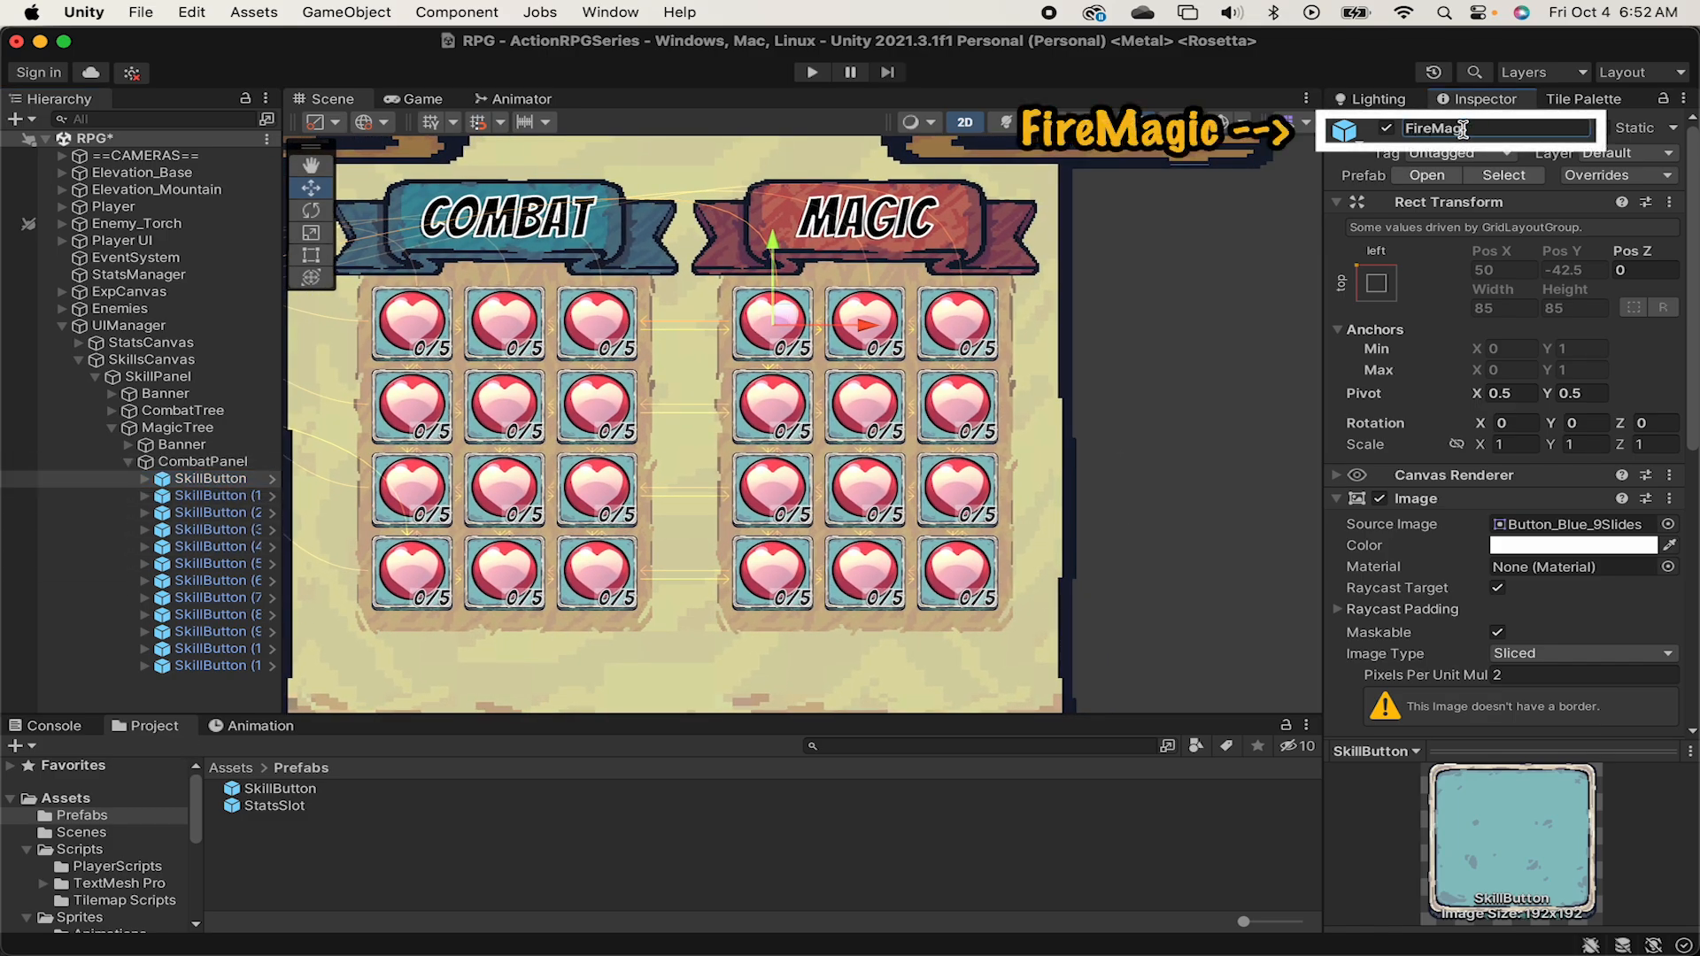
type("ic")
key("Return")
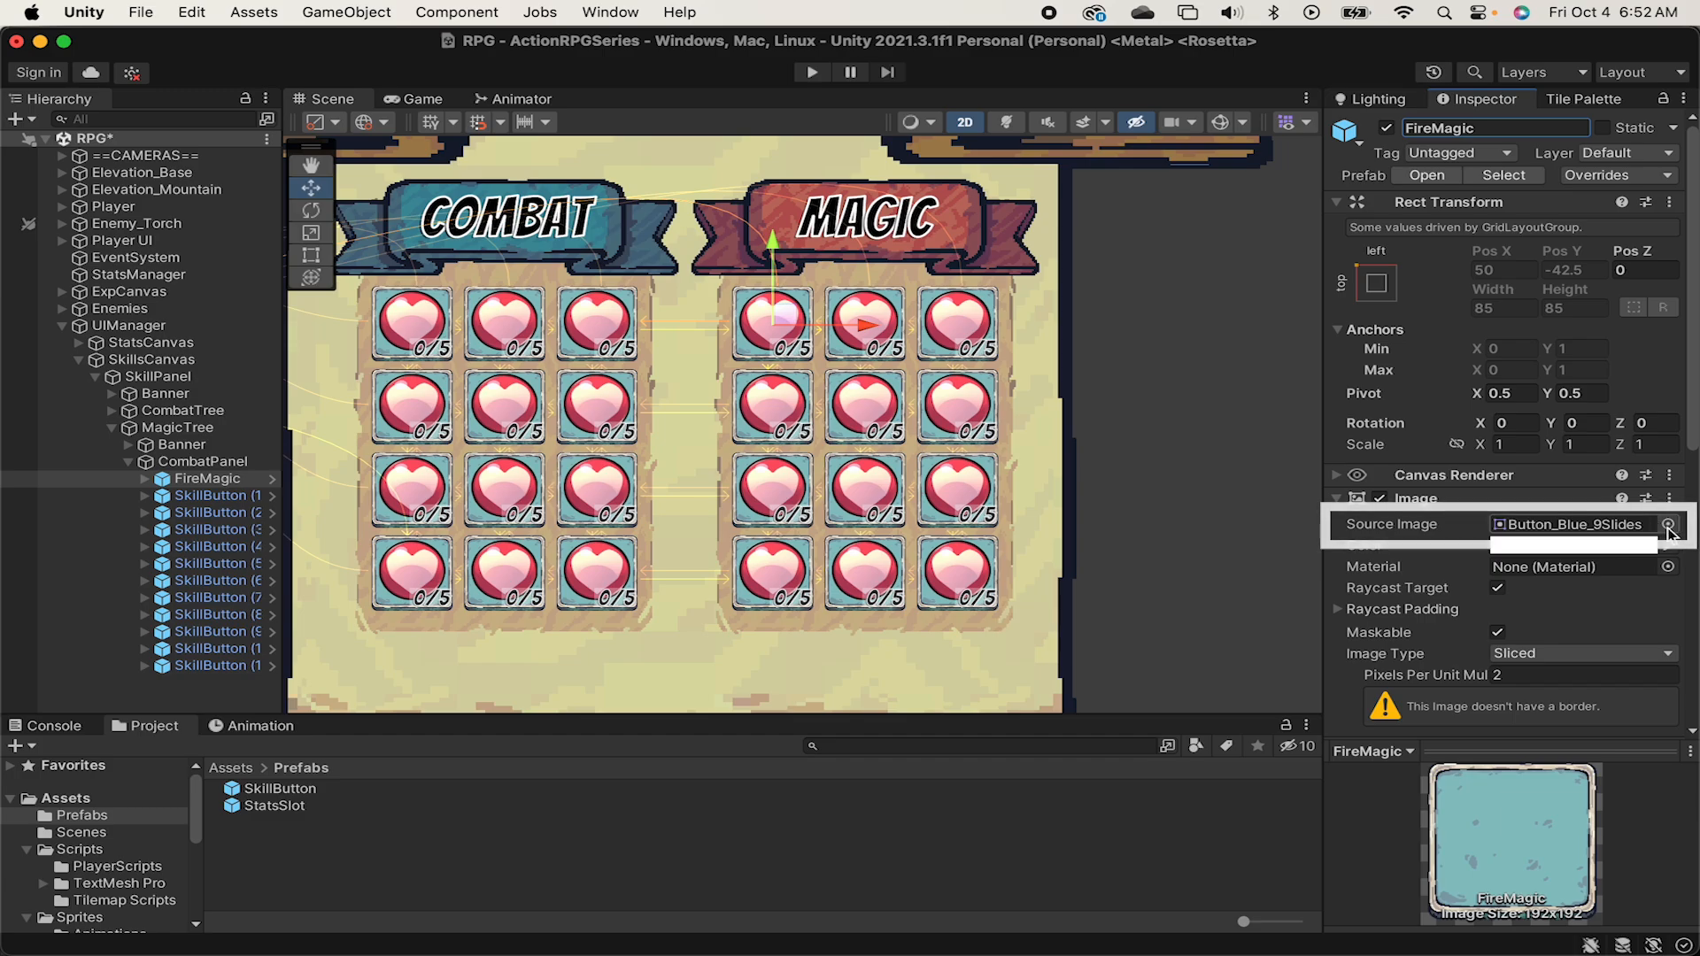
Set FireMagic's source image to Button_Red_9Slides.
left_click(1667, 524)
type("button_re")
double_click(1438, 650)
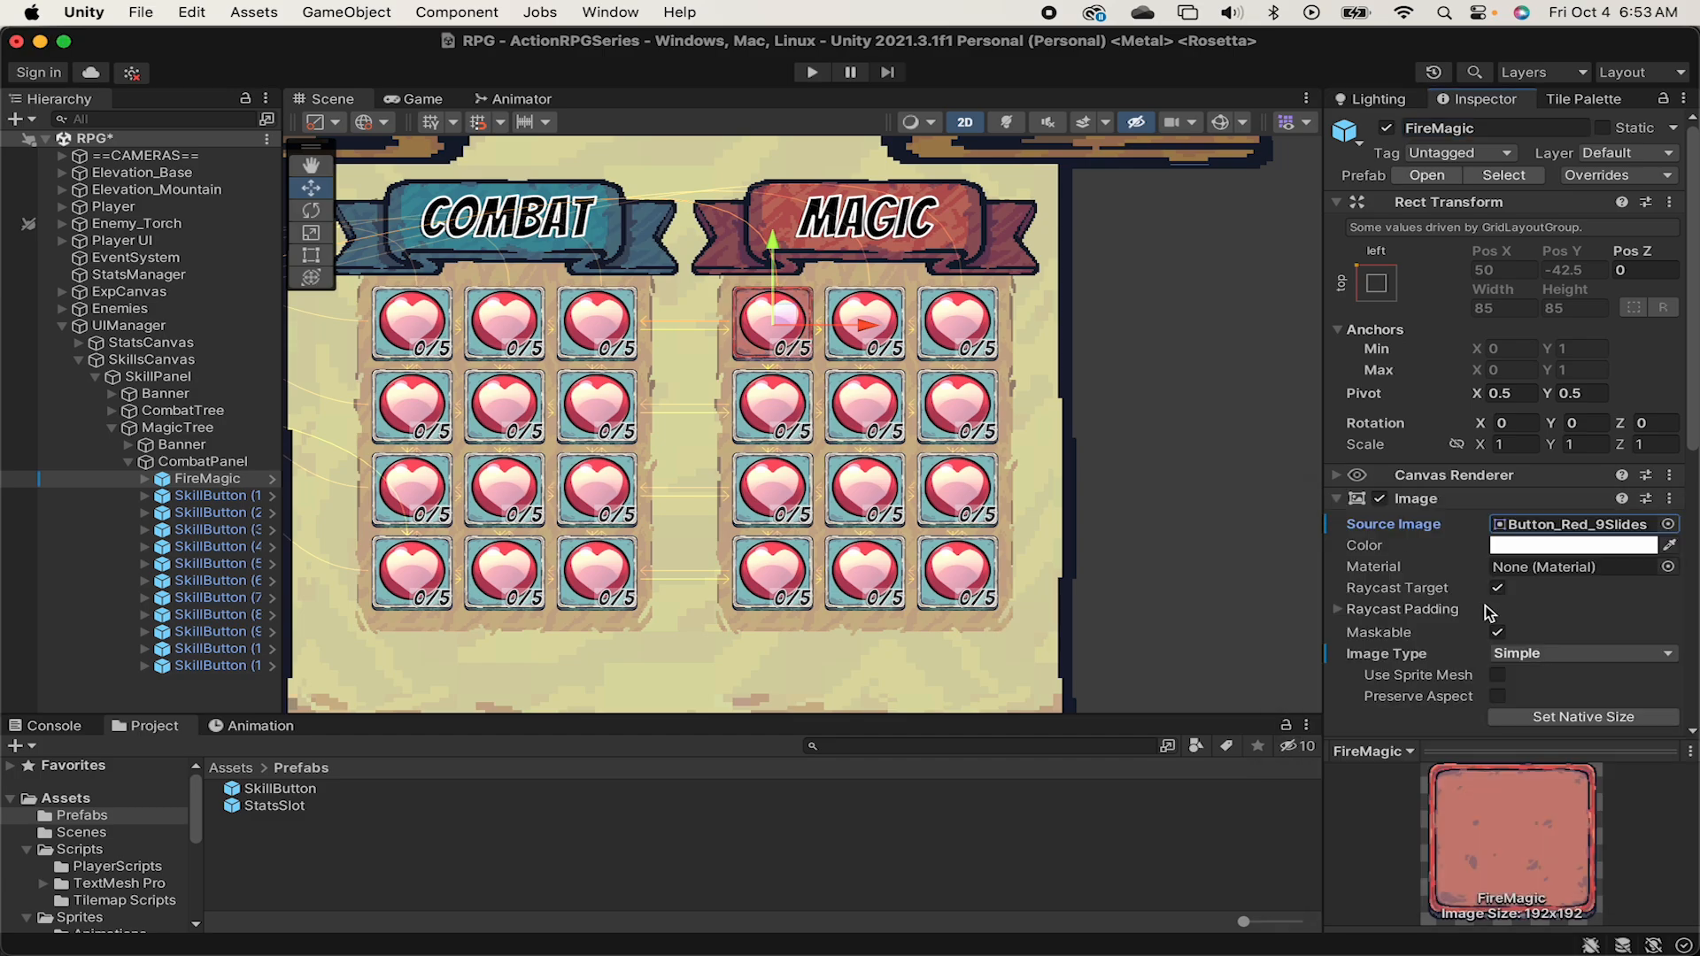
Set the source image of FireMagic's SkillIcon to fire2_icon128.
scroll(1574, 568, "down", 5)
left_click(145, 479)
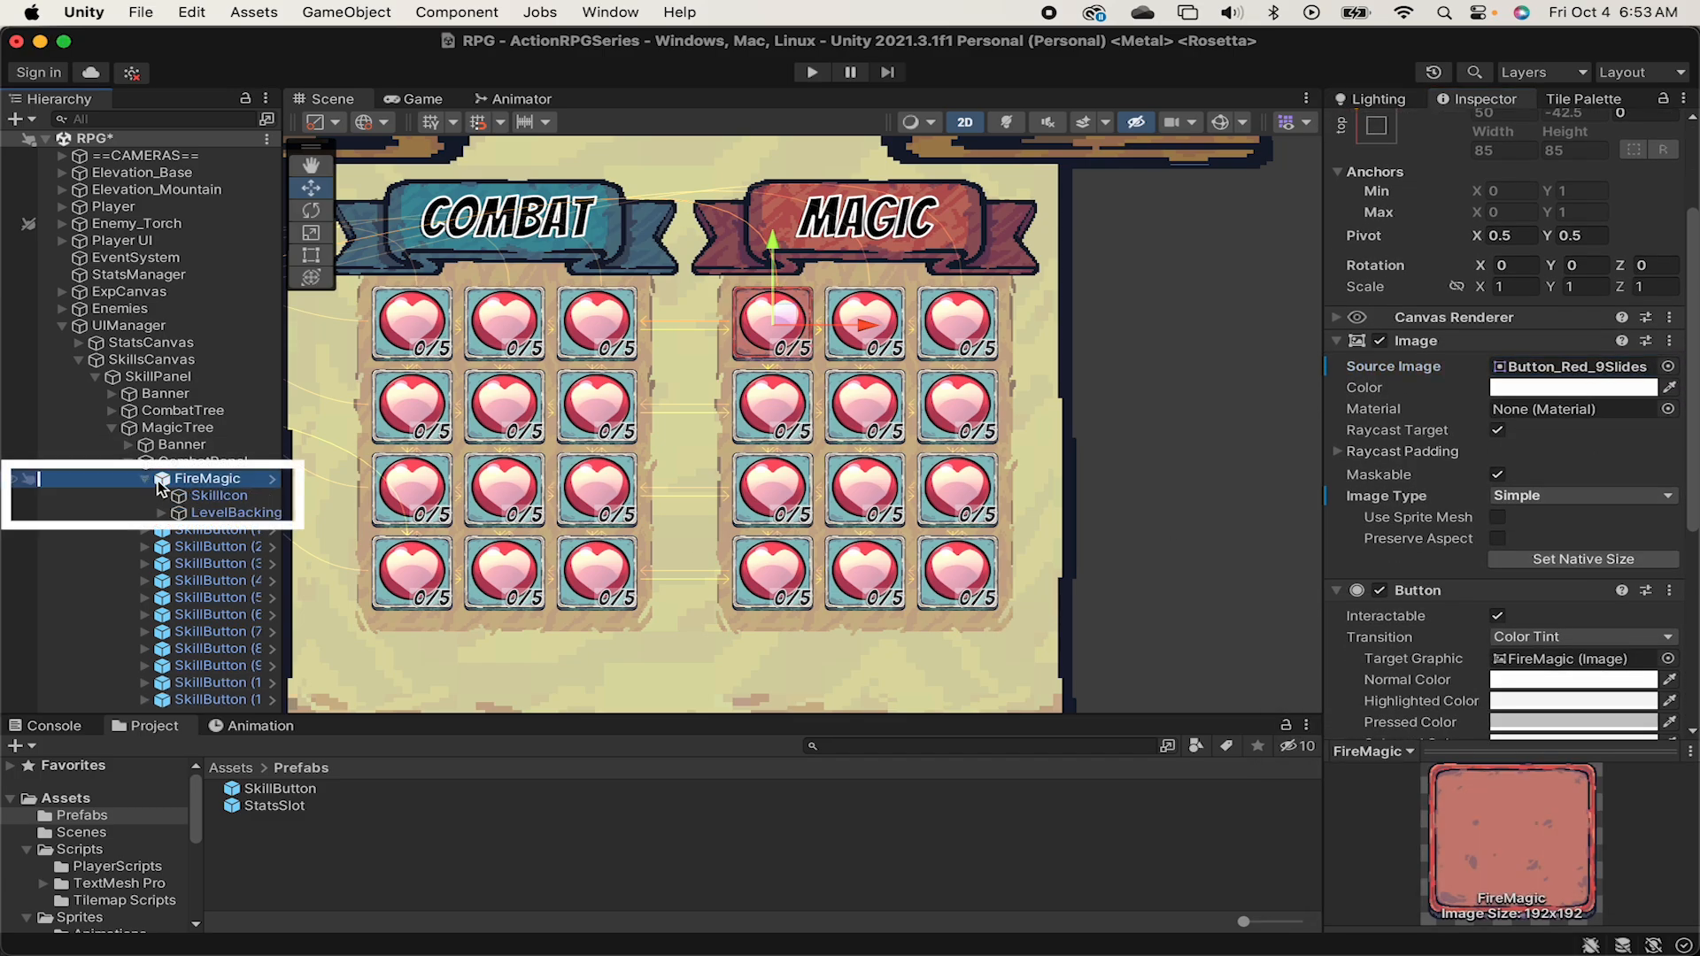
left_click(219, 495)
left_click(1668, 411)
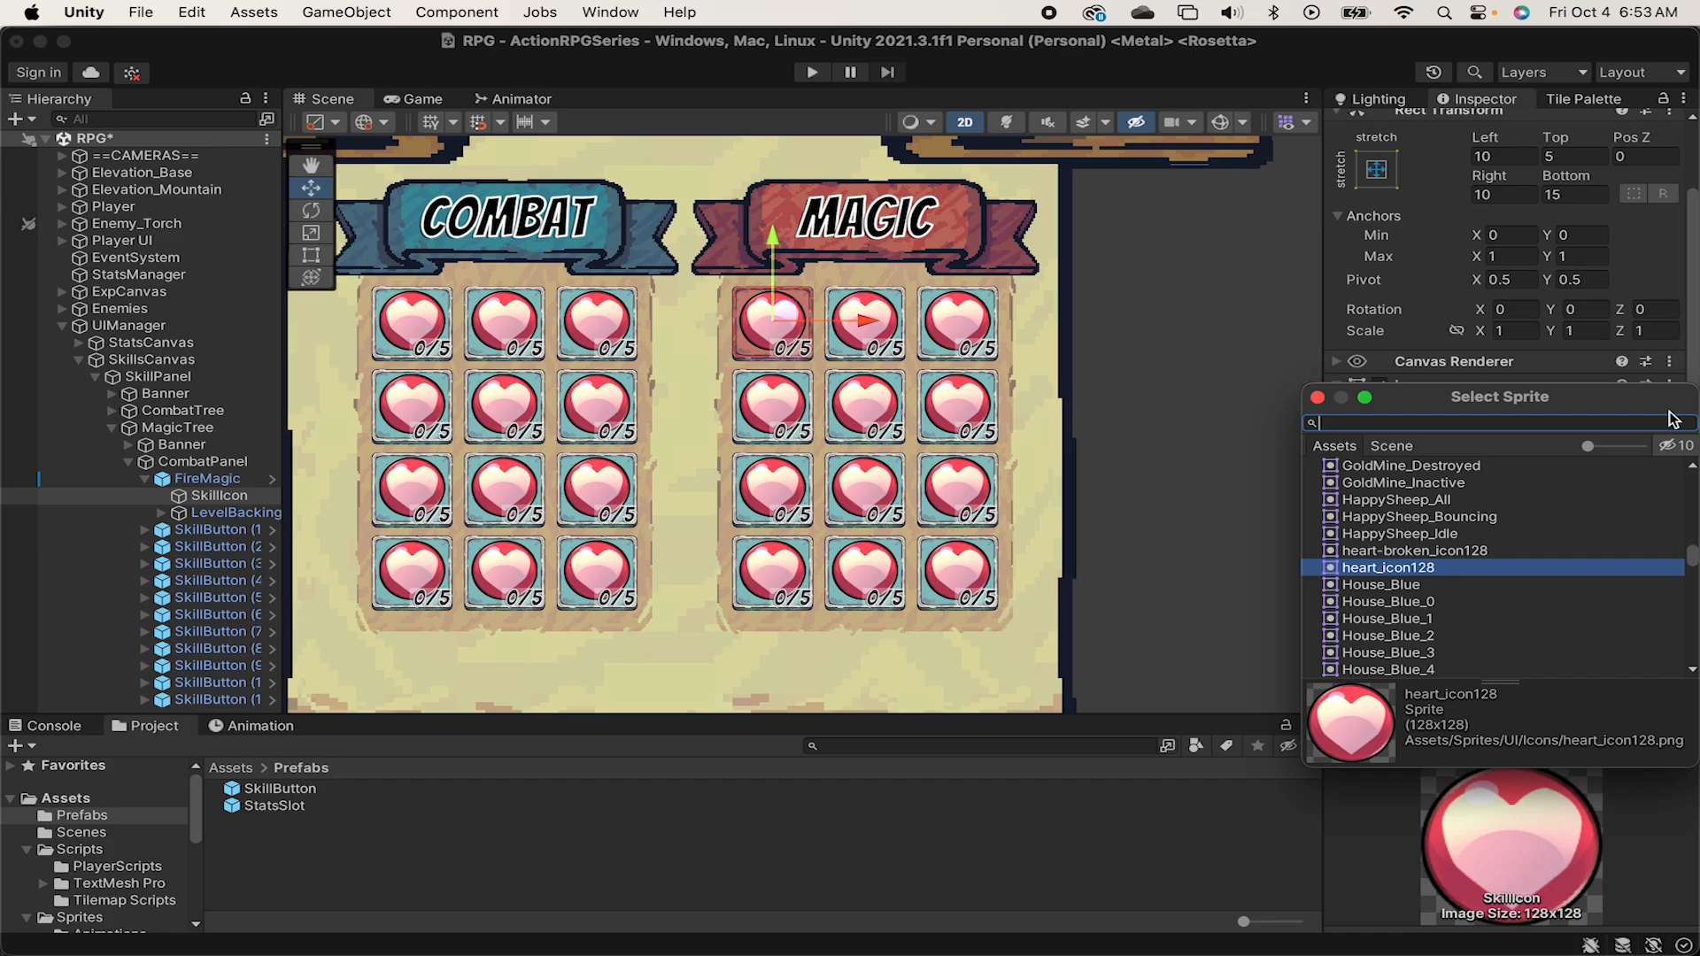
type("fire")
key("Down")
key("Down")
key("Return")
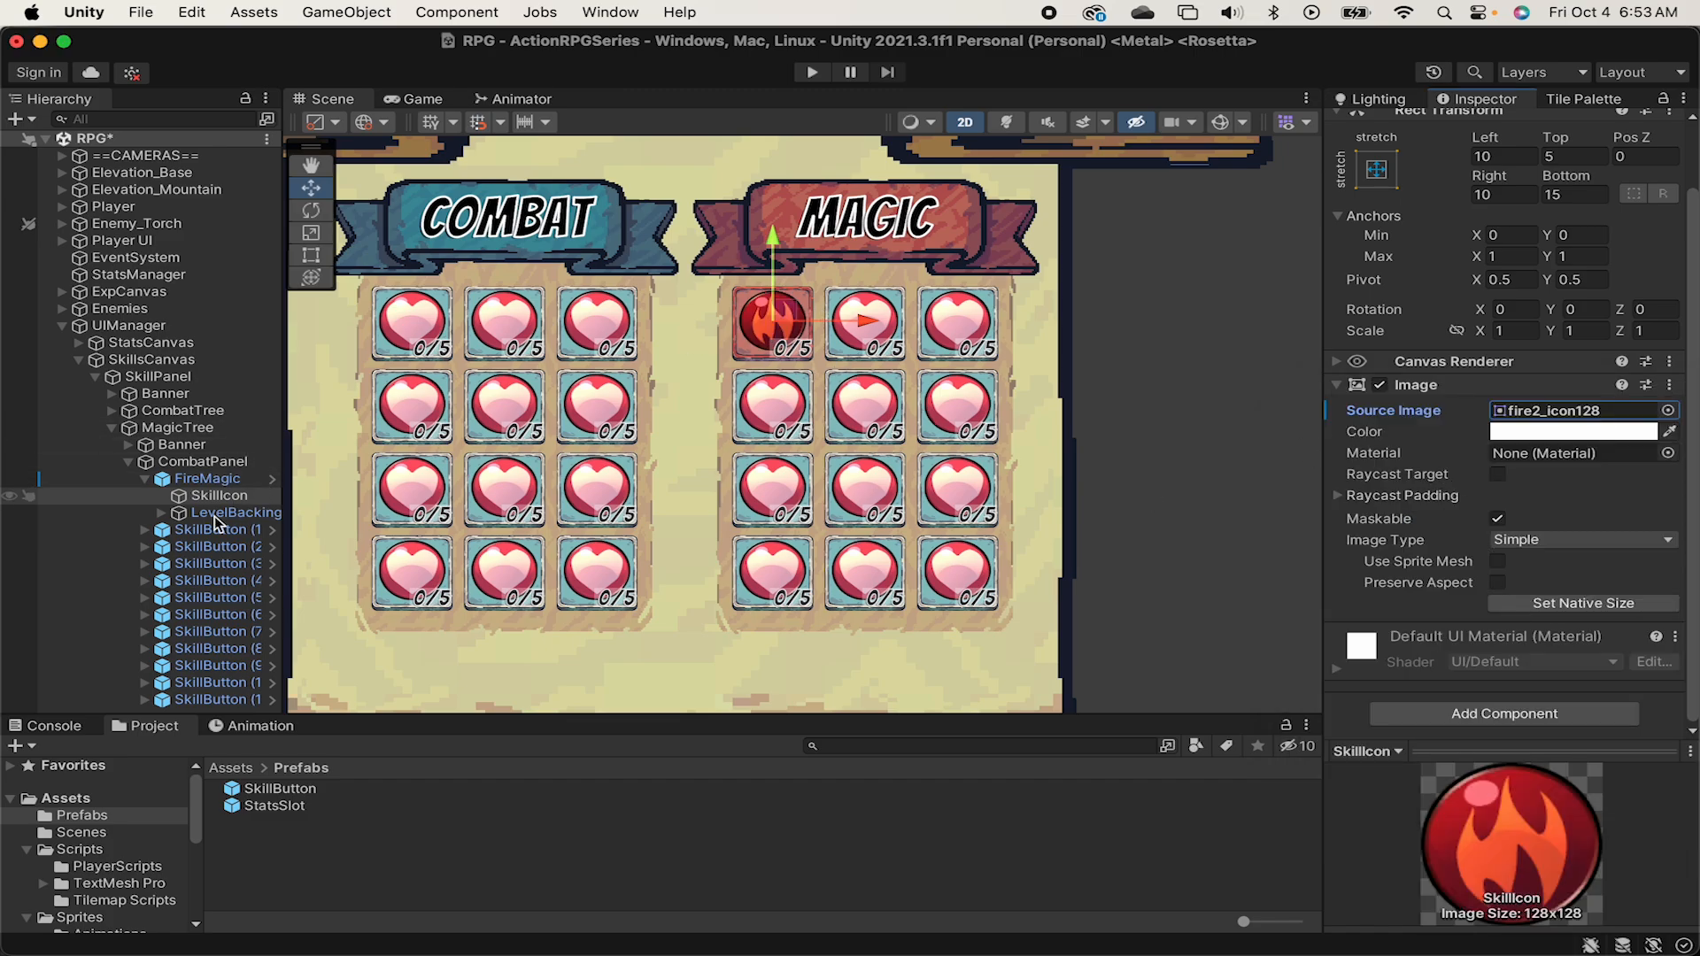
Set the text of FireMagic's LevelText to Locked and its width to 60.
left_click(161, 514)
left_click(232, 530)
left_click(1423, 461)
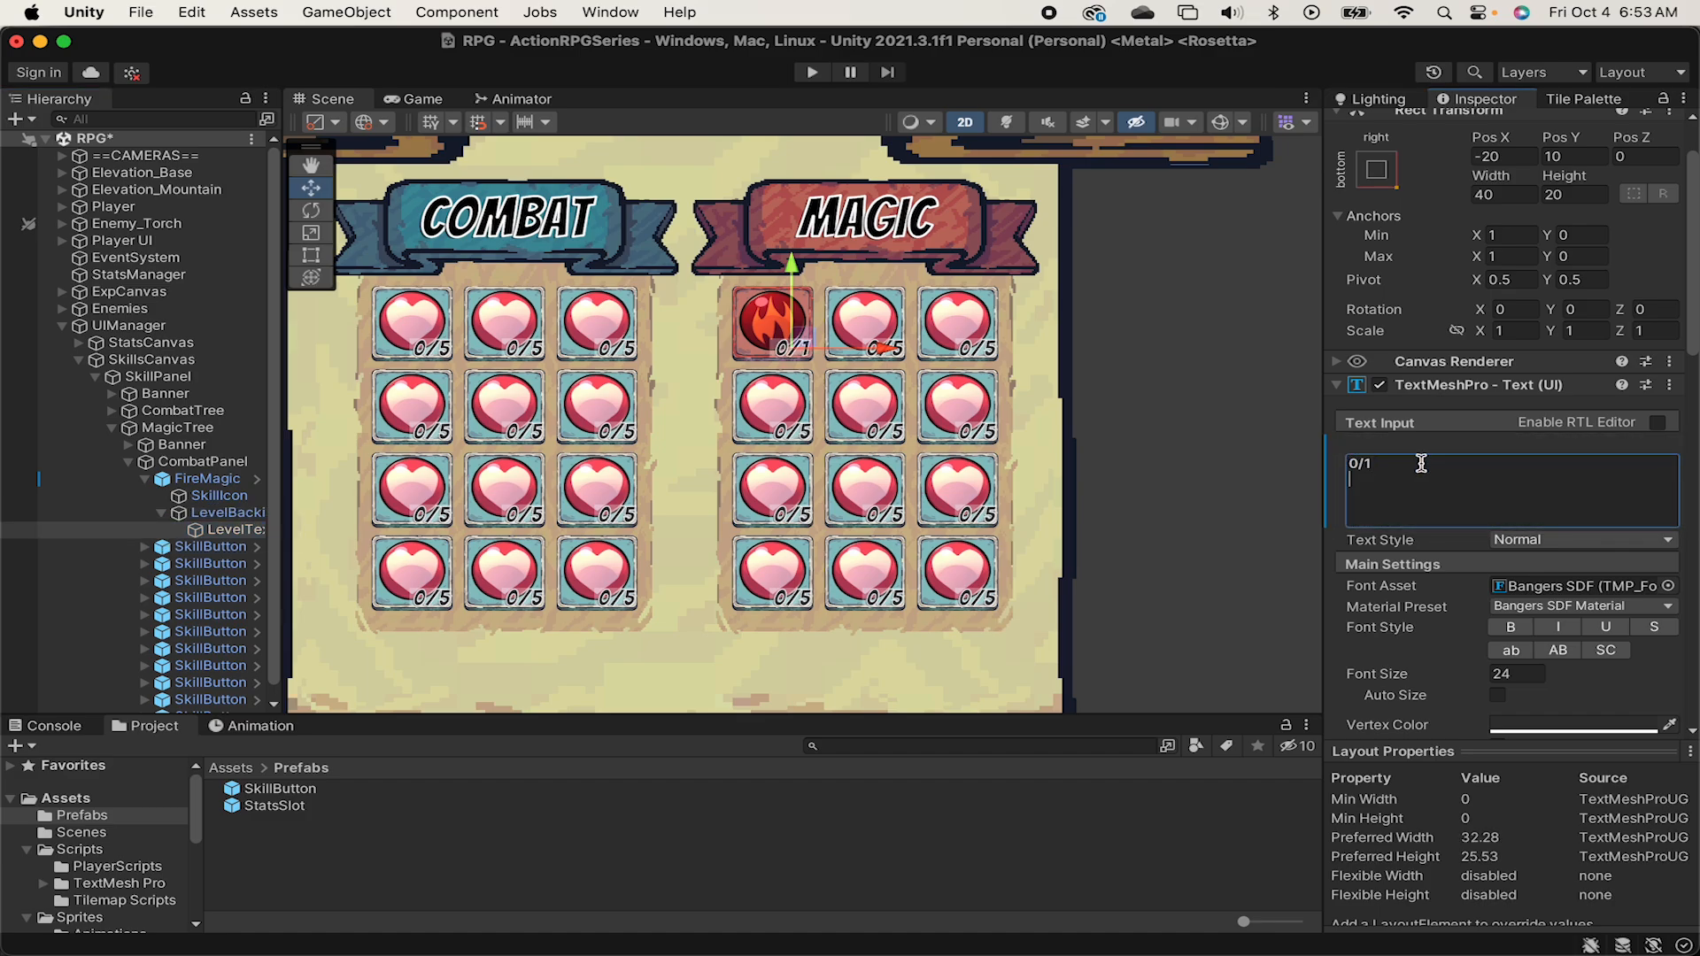
key("BackSpace")
key("BackSpace")
key("BackSpace")
key("BackSpace")
type("Locked")
left_click(1516, 189)
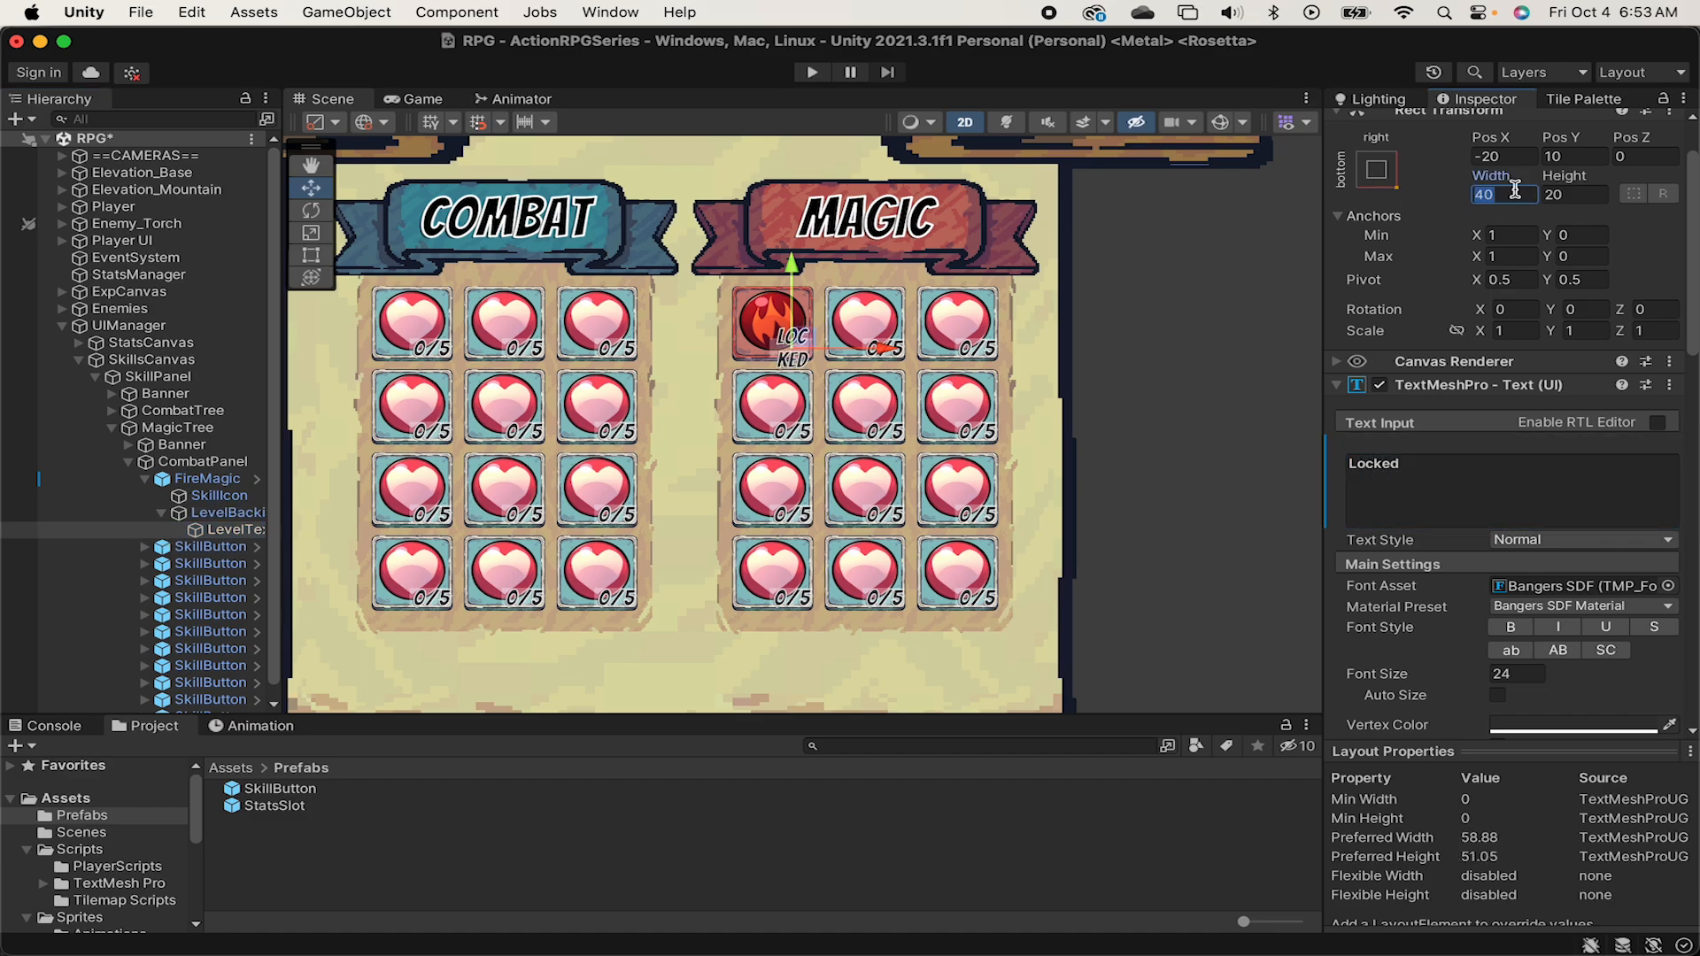
type("60")
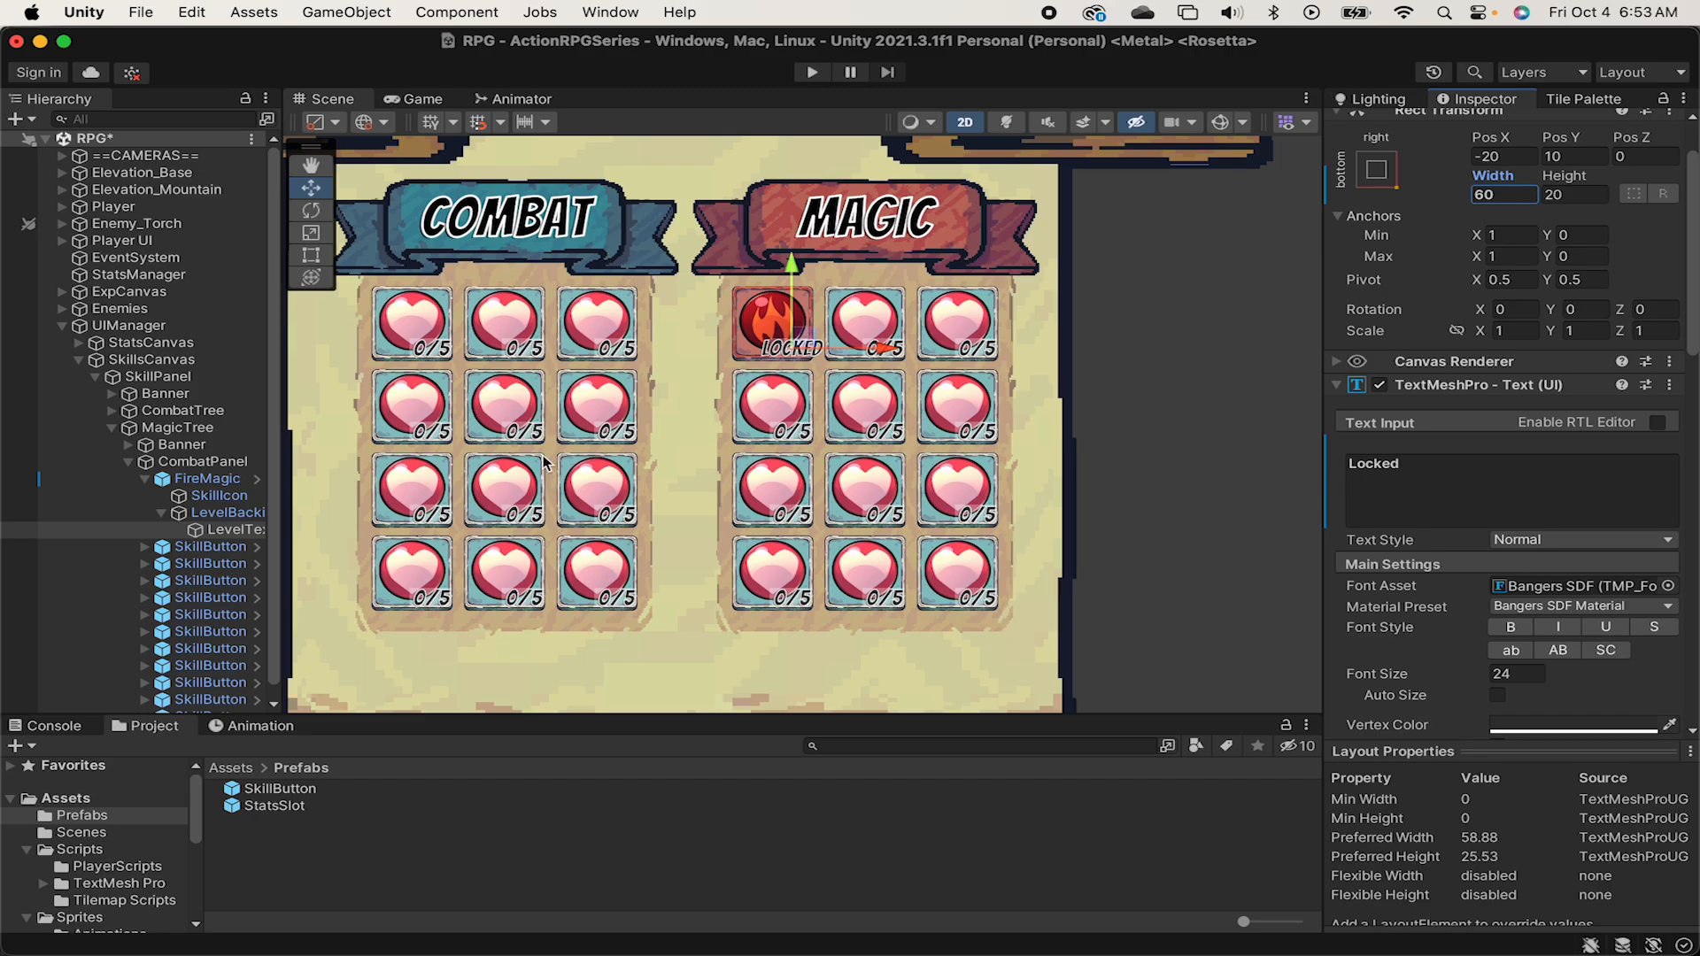
Collapse the CombatPanel and MagicTree branches in the hierarchy.
scroll(593, 416, "down", 1)
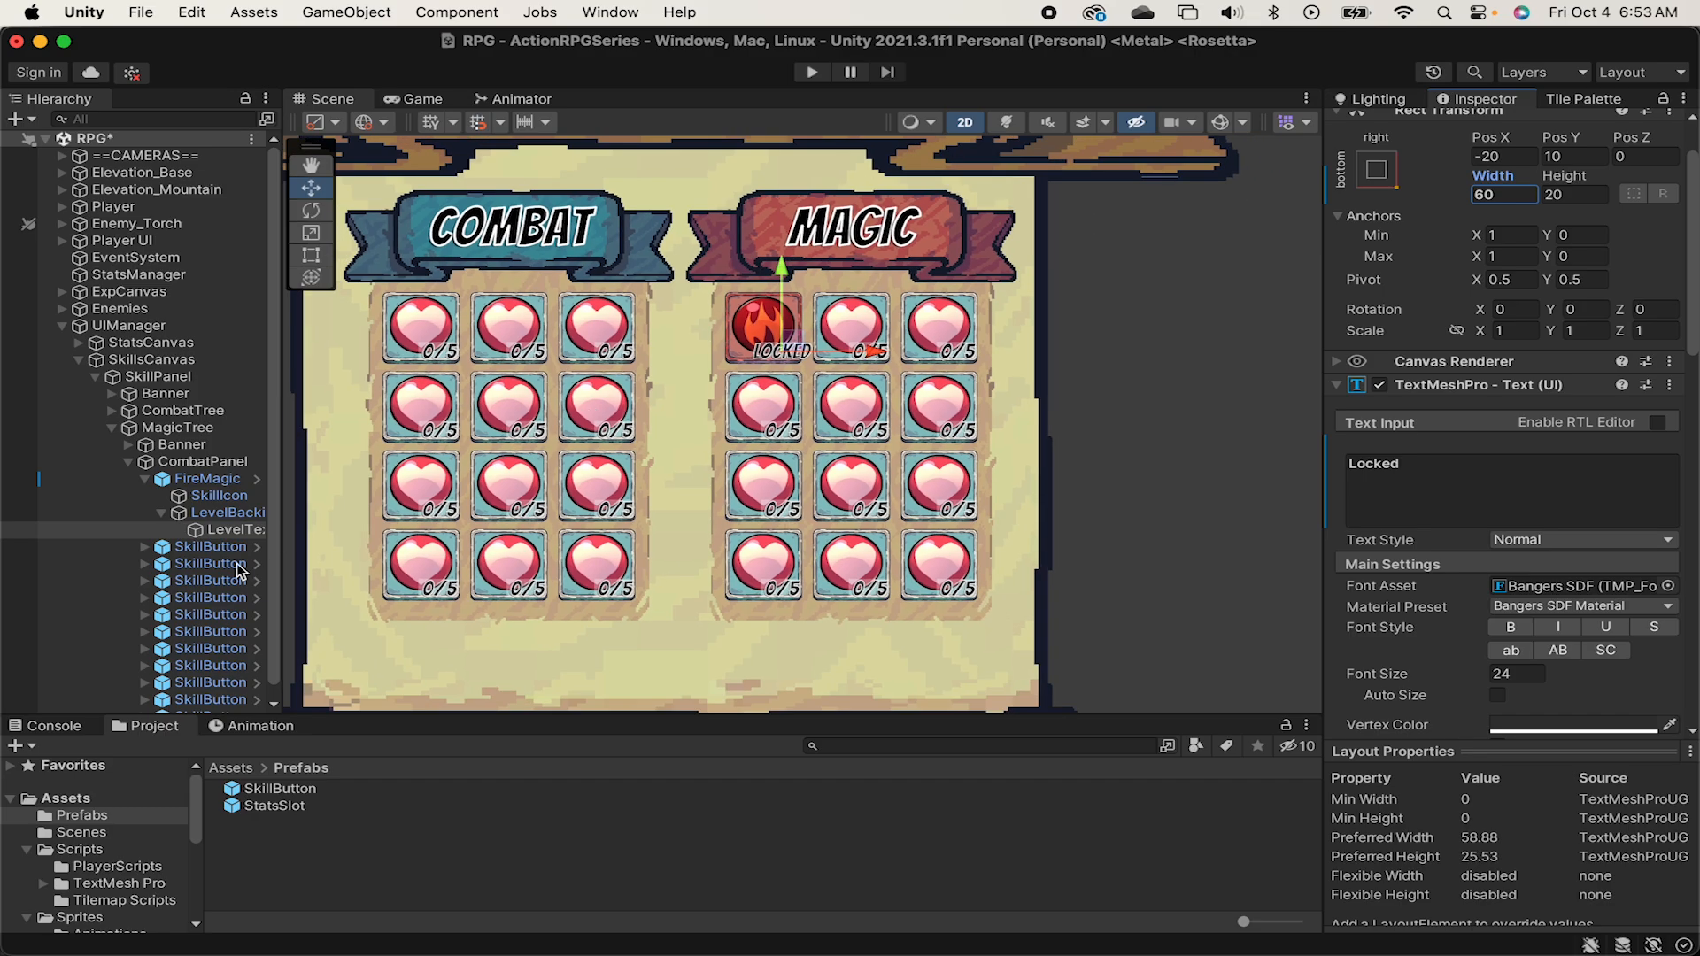
left_click(130, 462)
left_click(112, 428)
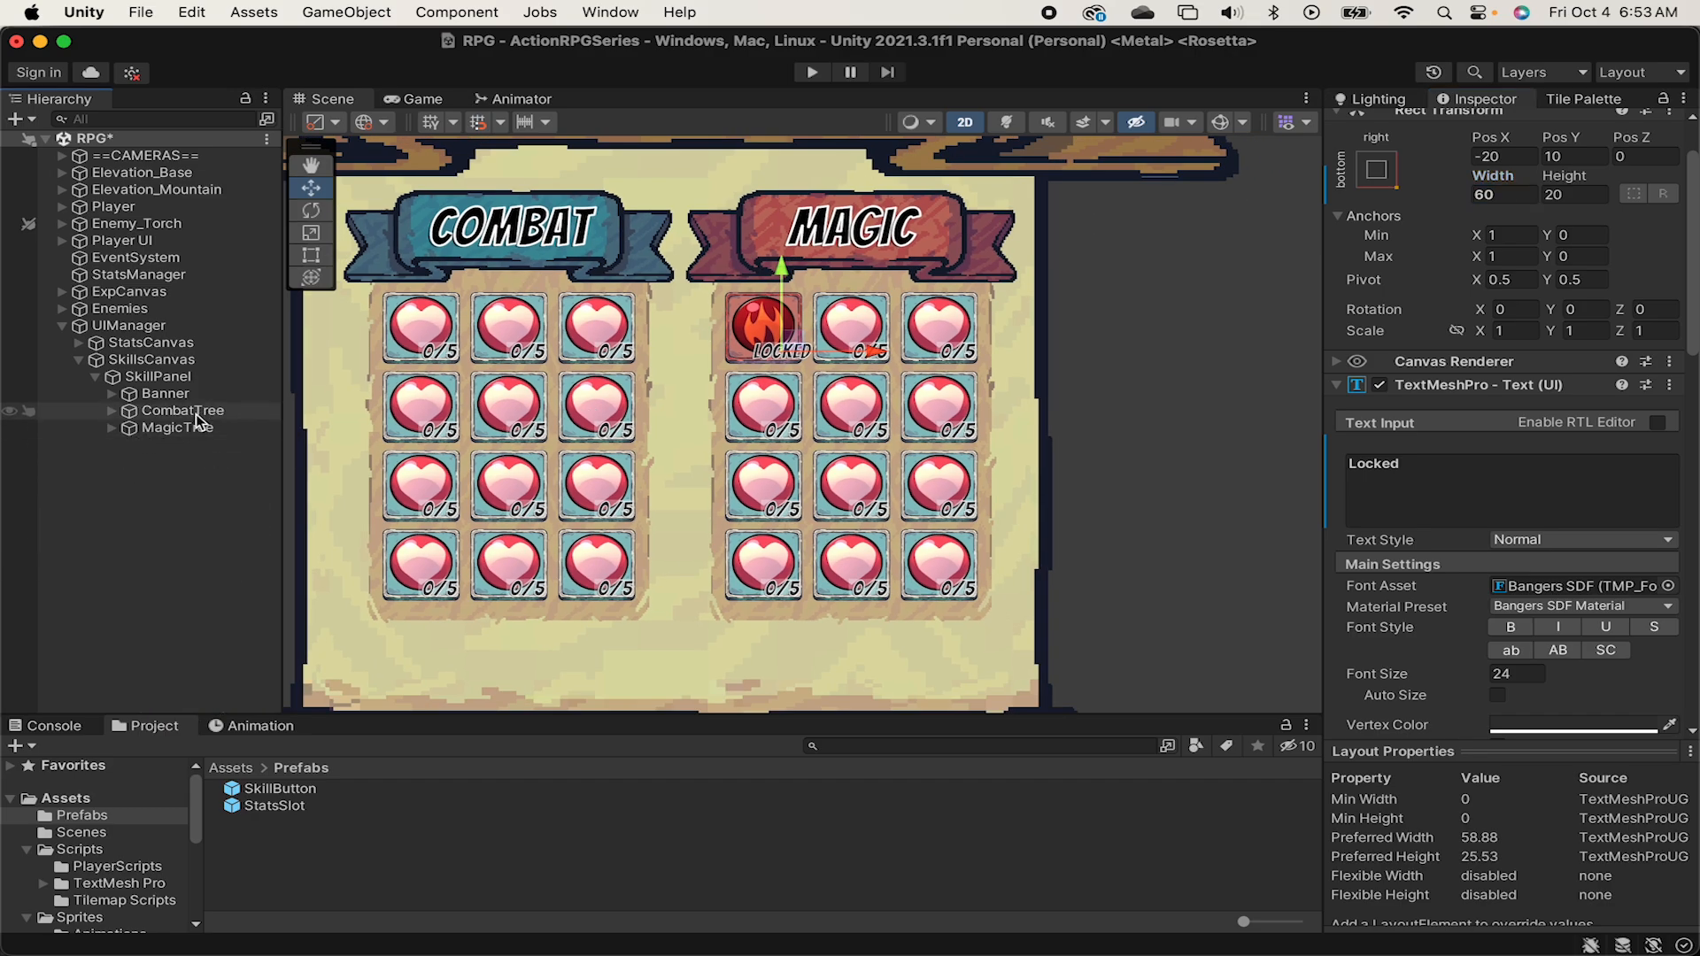
middle_click_drag(784, 645, 867, 577)
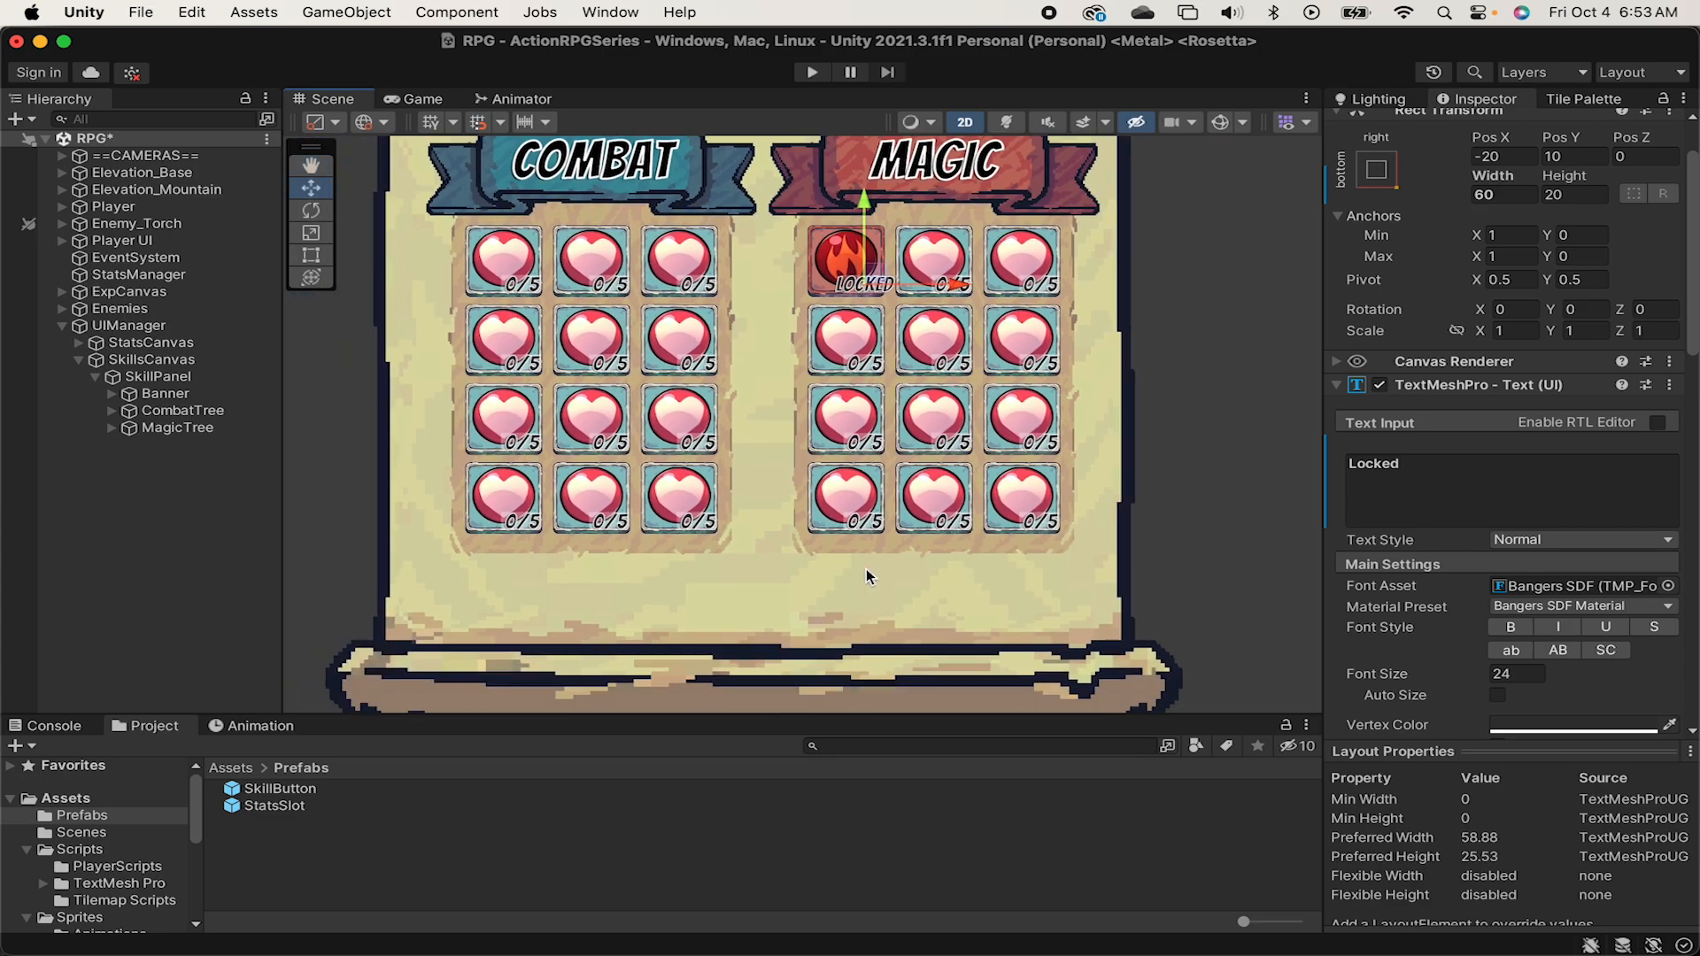
Create an empty child object named SkillPoints under SkillPanel.
right_click(199, 374)
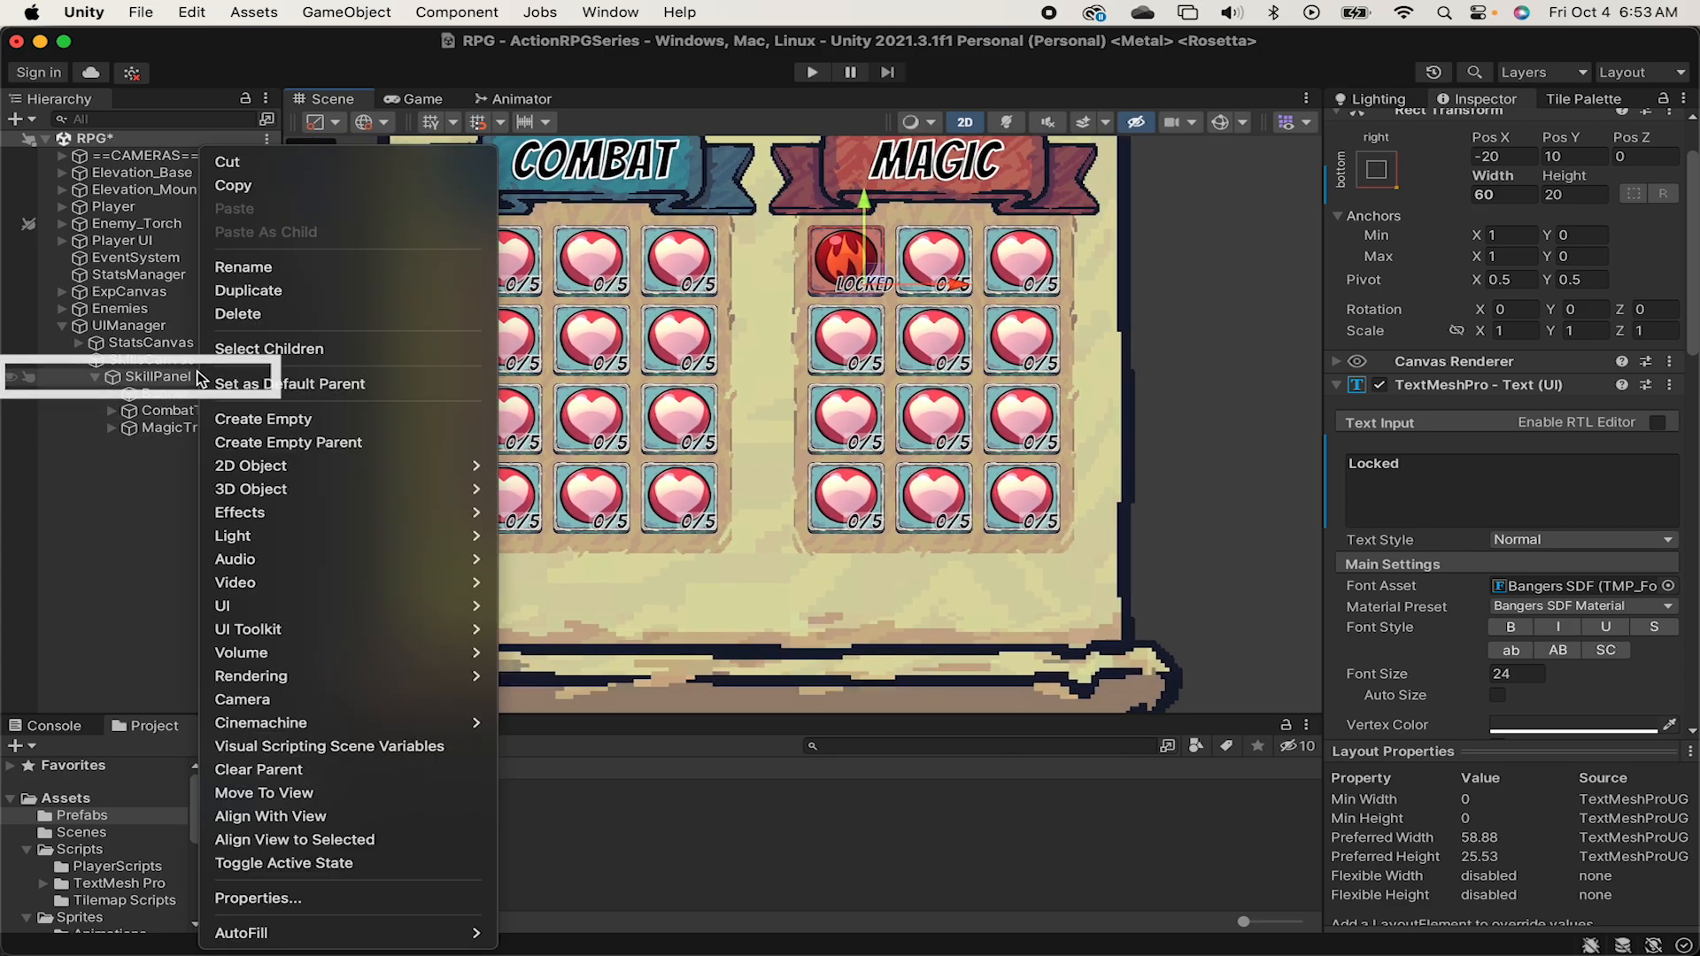
left_click(257, 417)
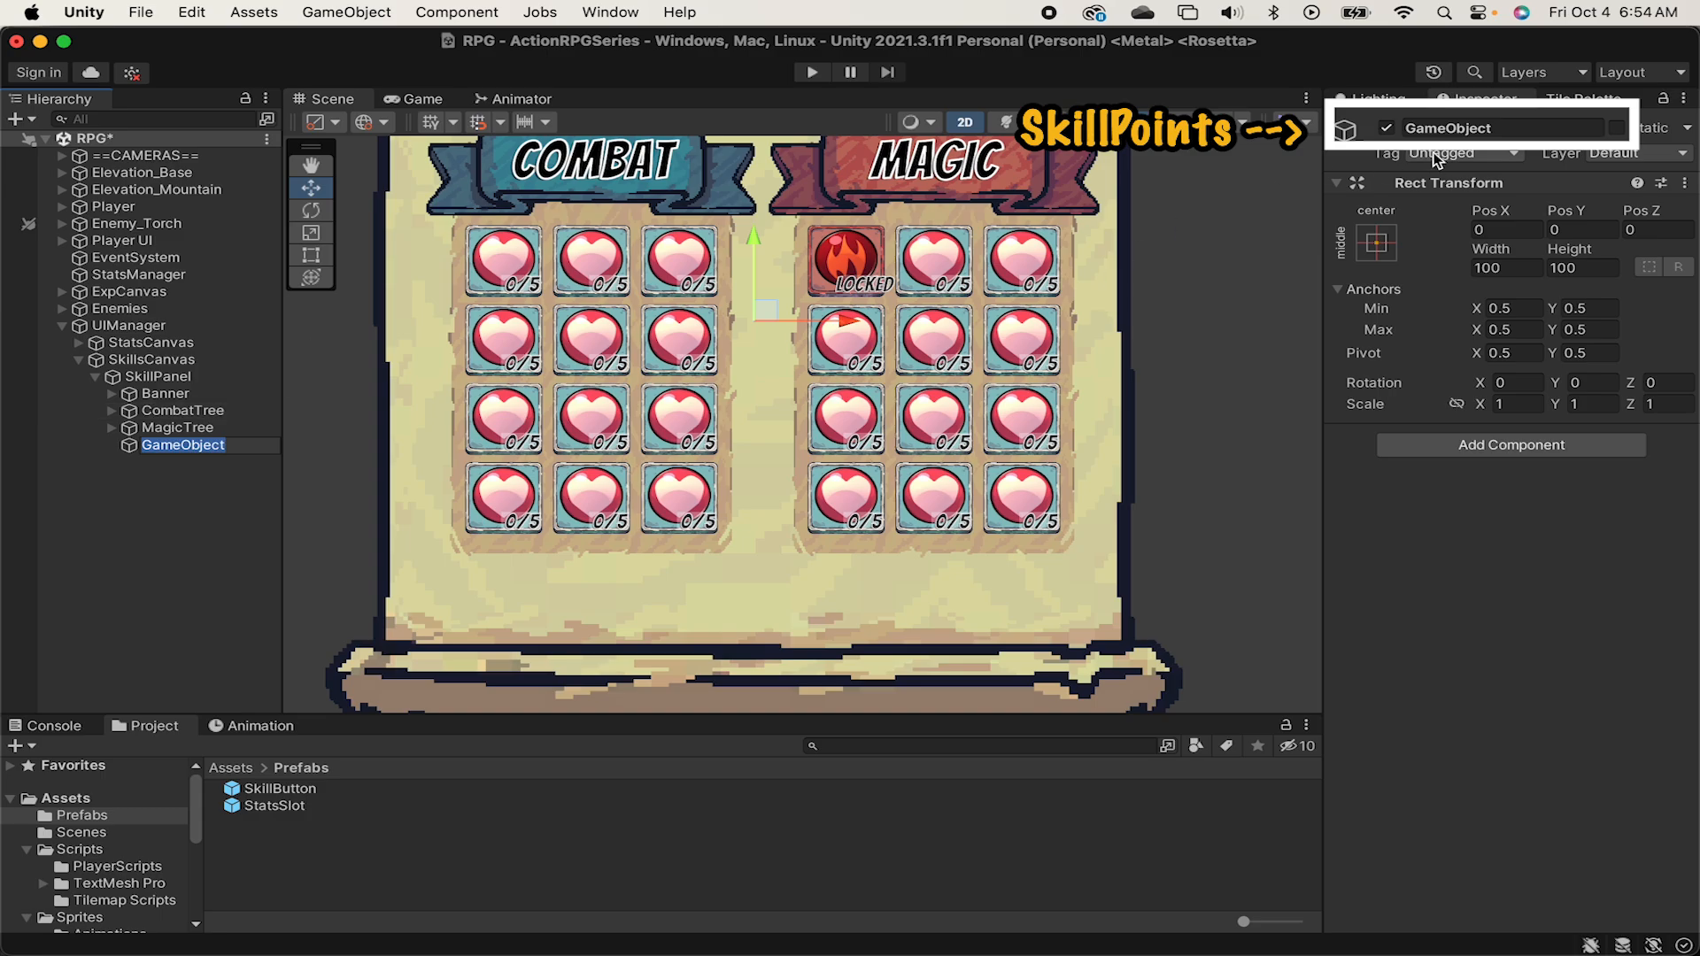
left_click(1452, 129)
type("SkillPoints")
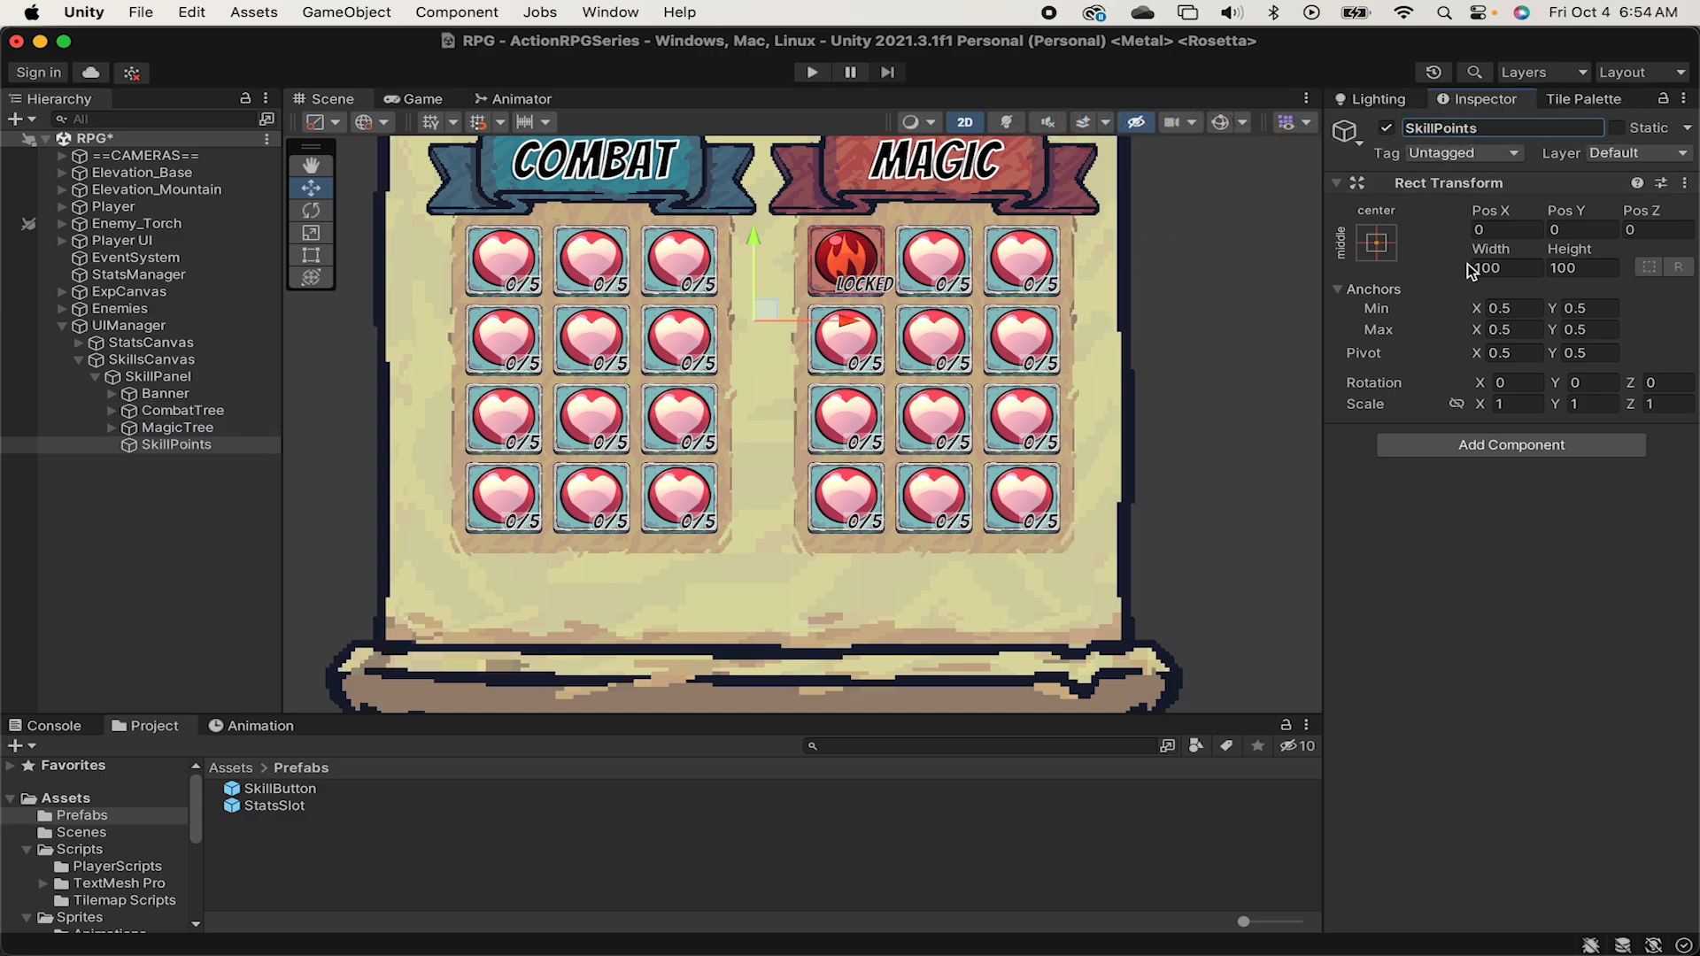
Size SkillPoints to 300 by 80 and, with gizmos shown, move it below the Magic tree to about X 188, Y -317.
left_click(1491, 269)
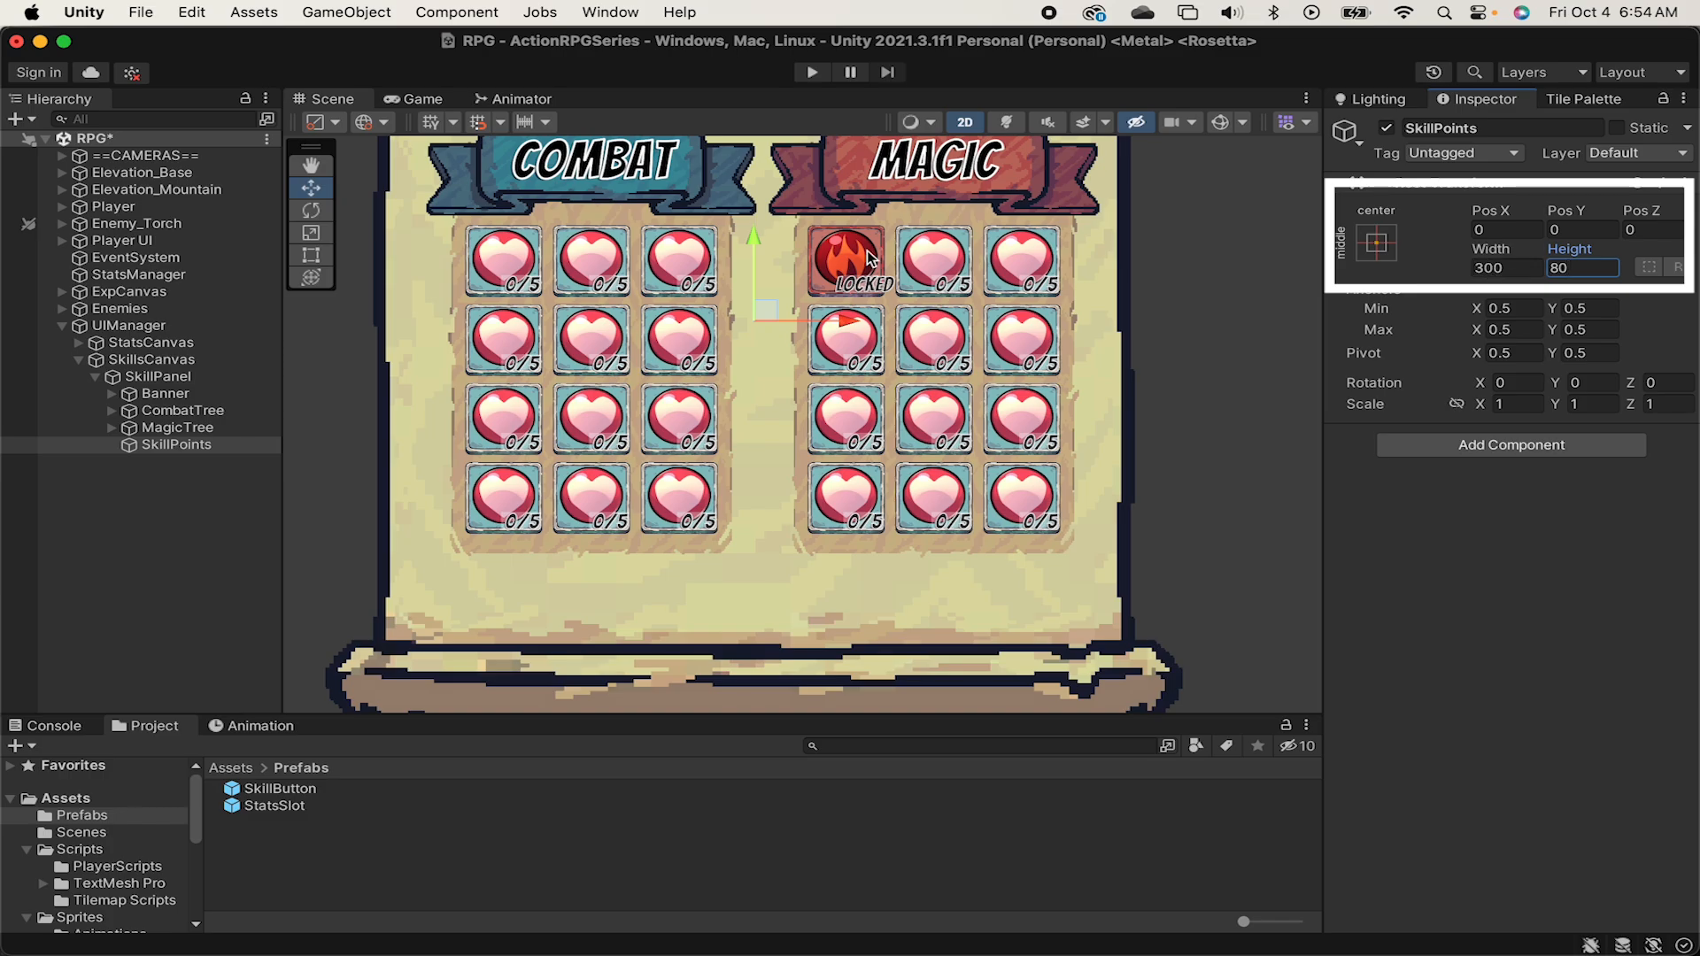
left_click(1229, 123)
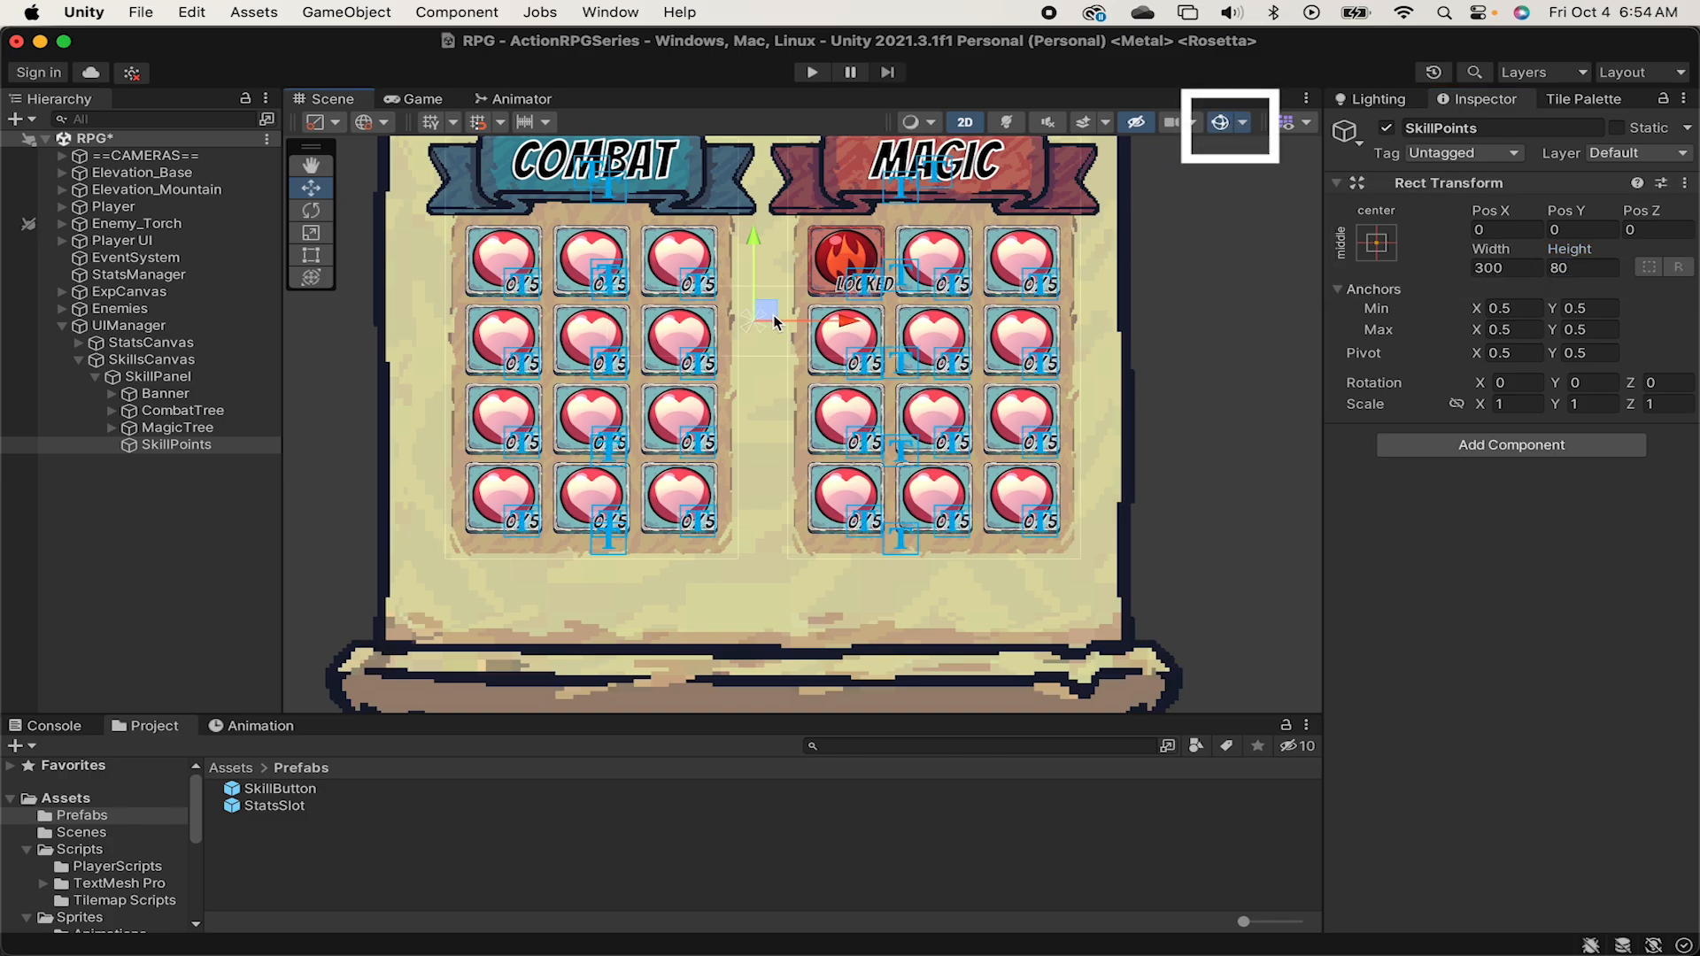
left_click_drag(775, 322, 957, 598)
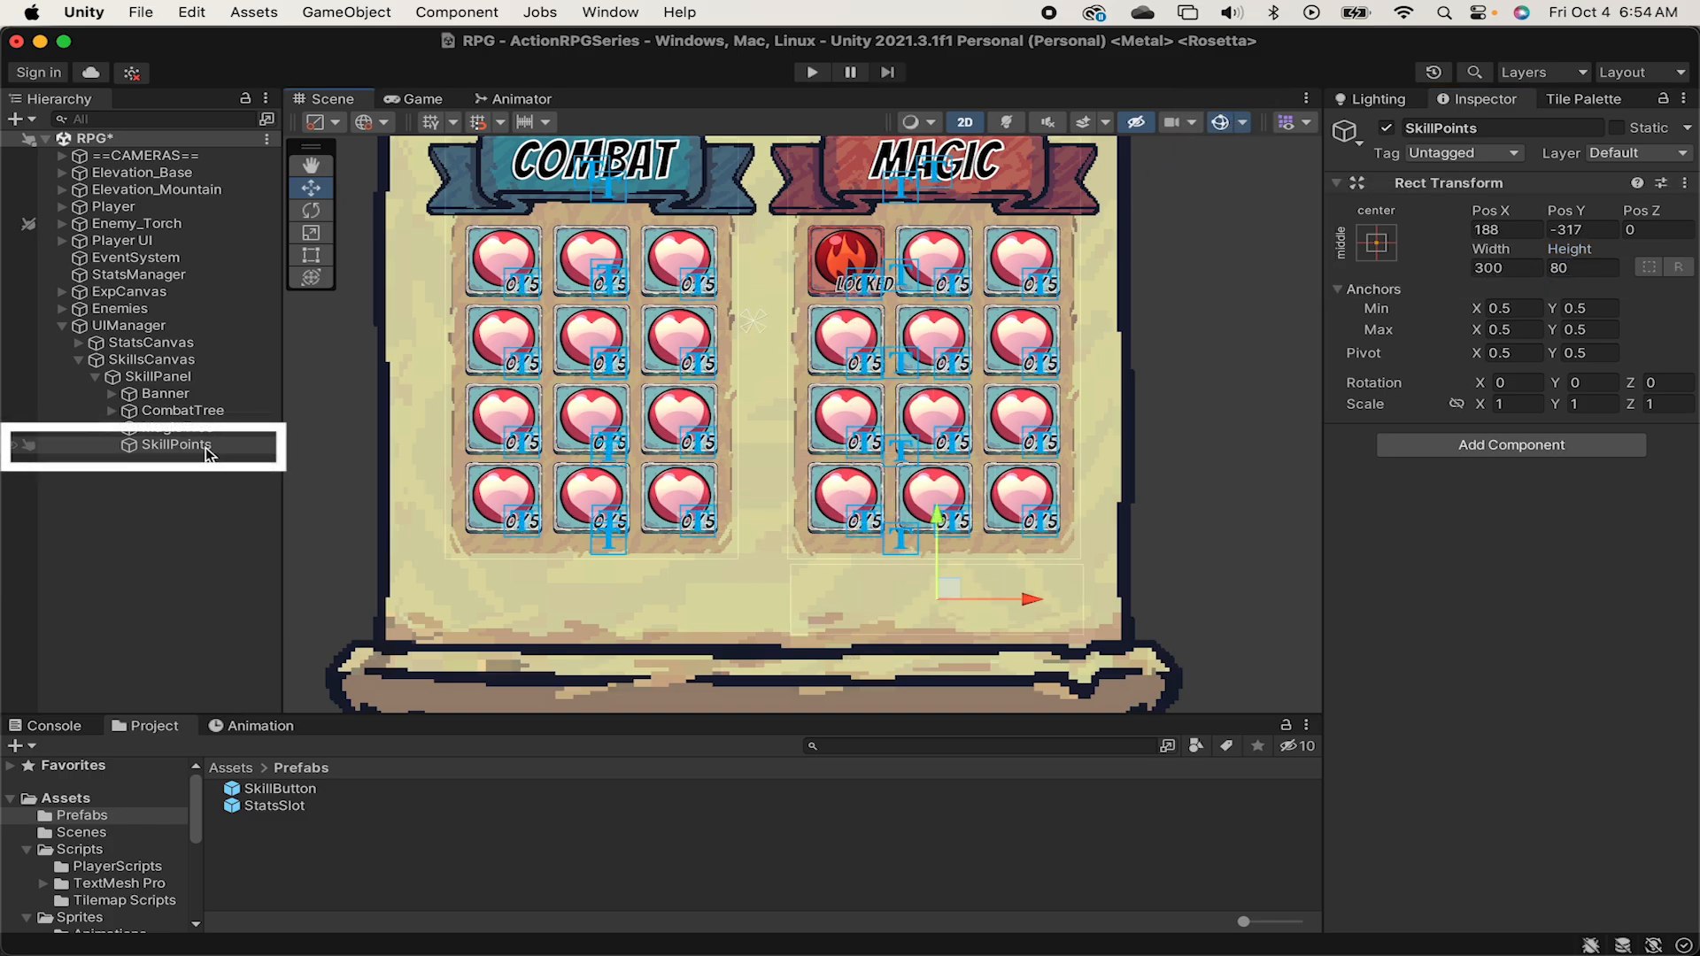
Add a UI Image named Icon as a child of SkillPoints.
right_click(209, 454)
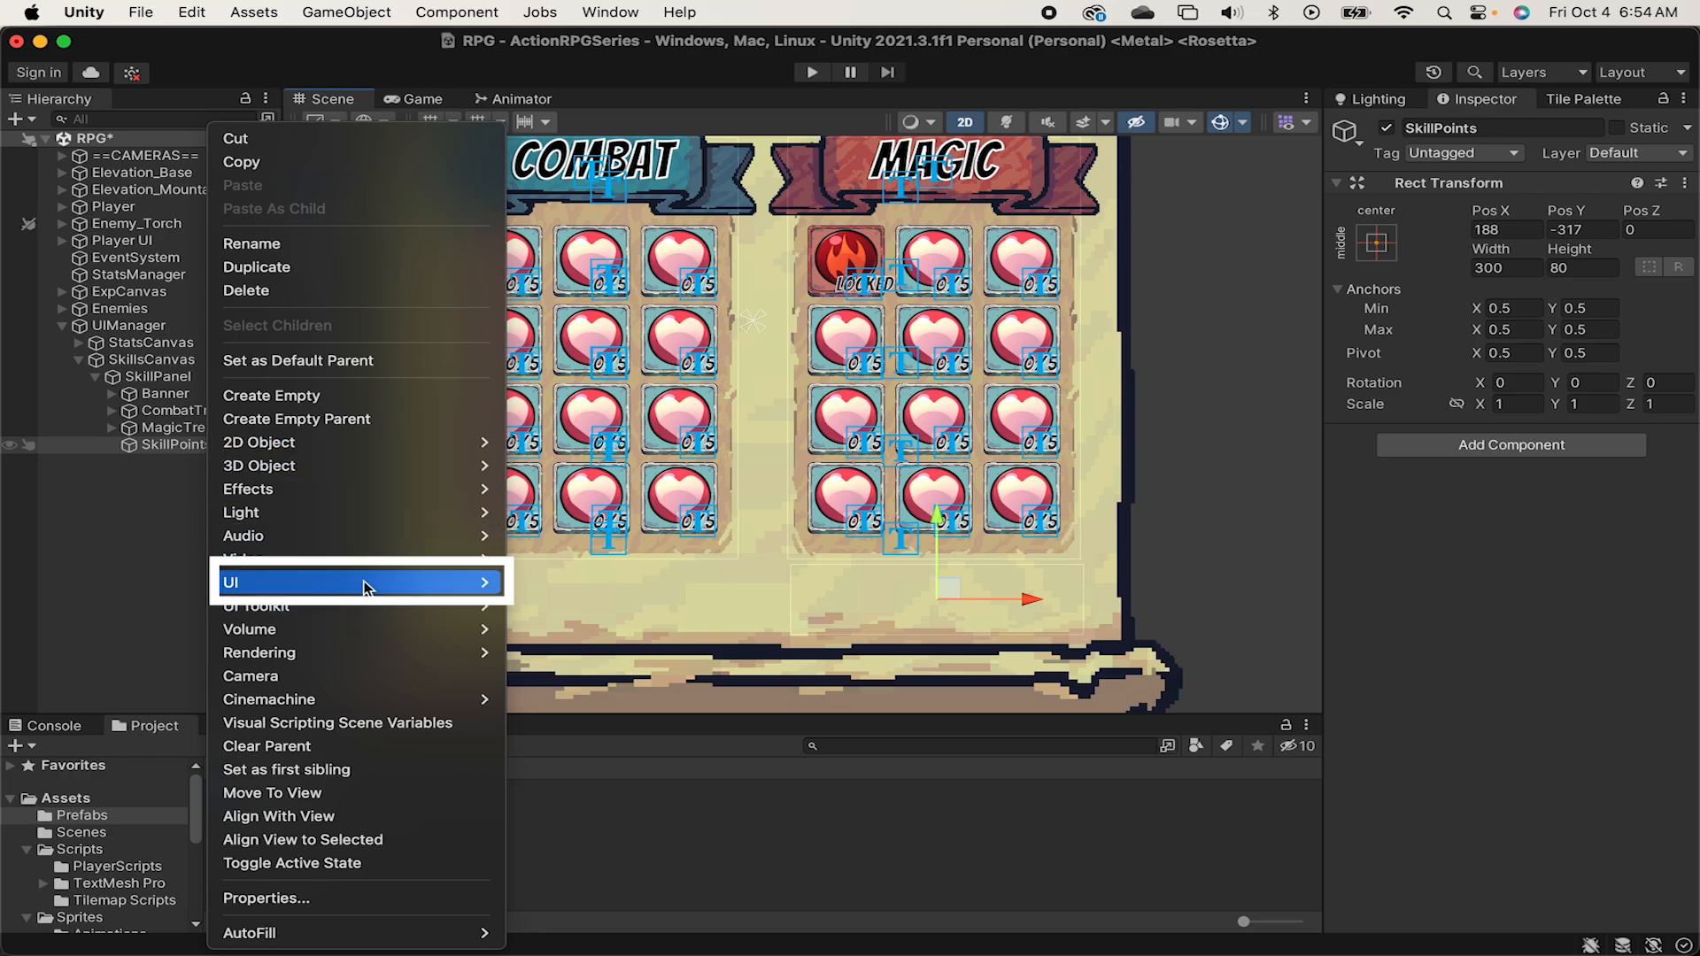
mouse_move(367, 587)
left_click(592, 588)
type("I")
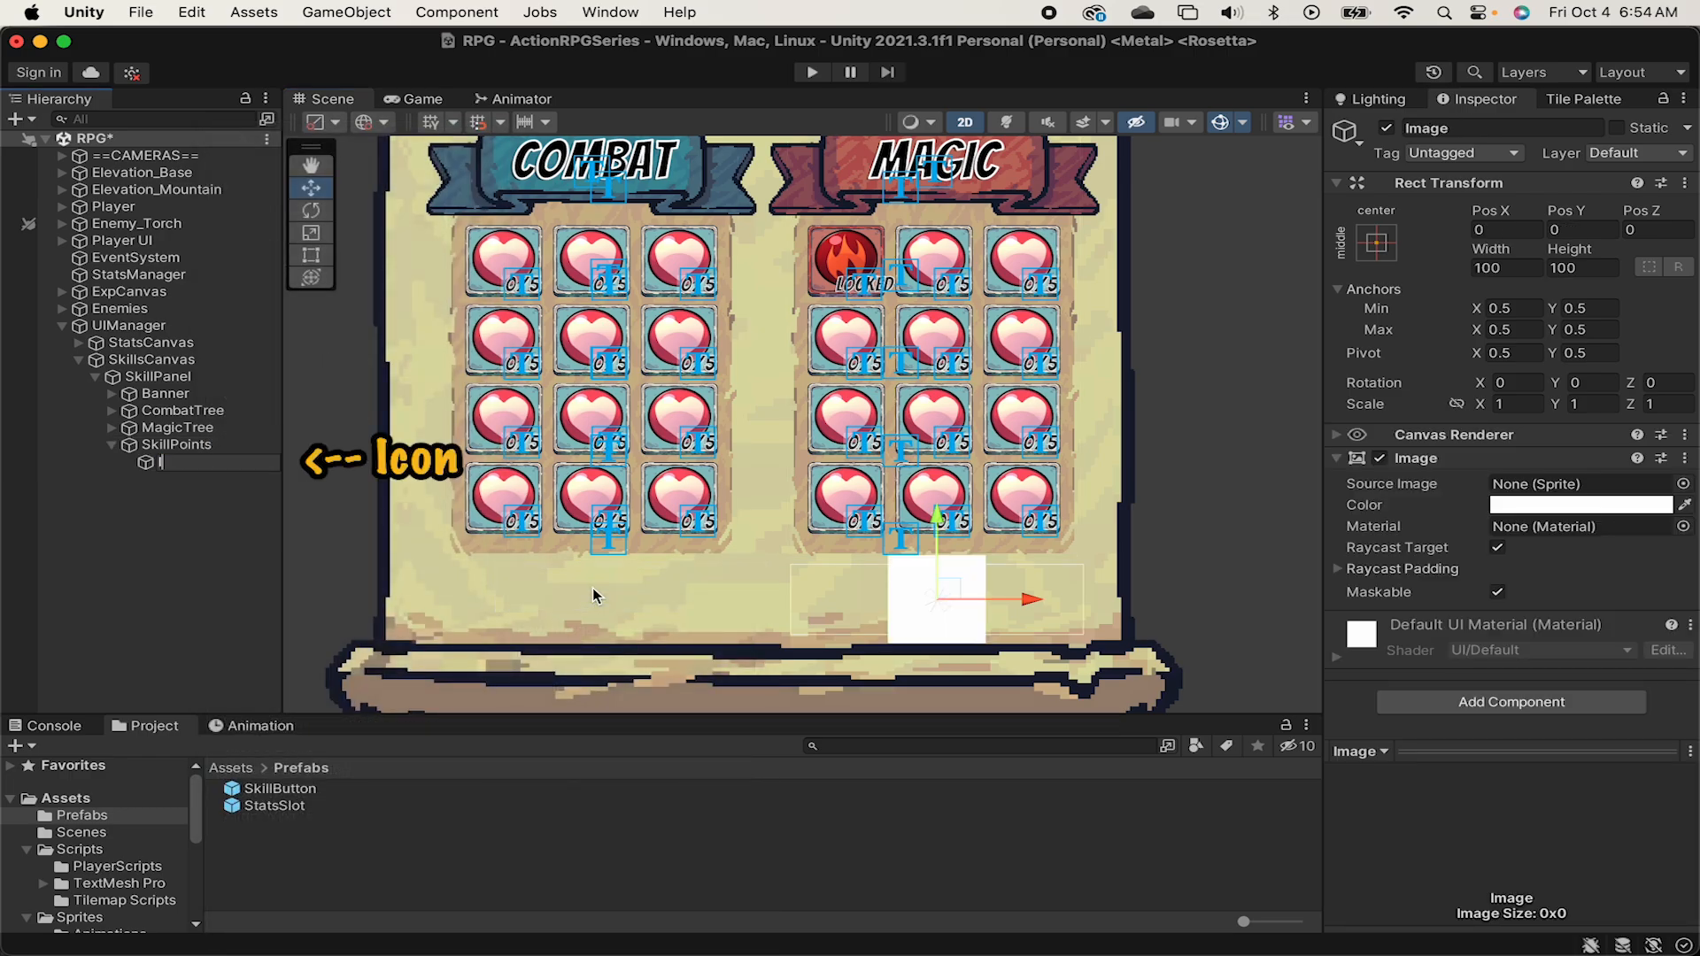
type("con")
key("Return")
Set Icon's source image to Button_Hover_3Slides.
left_click(1683, 483)
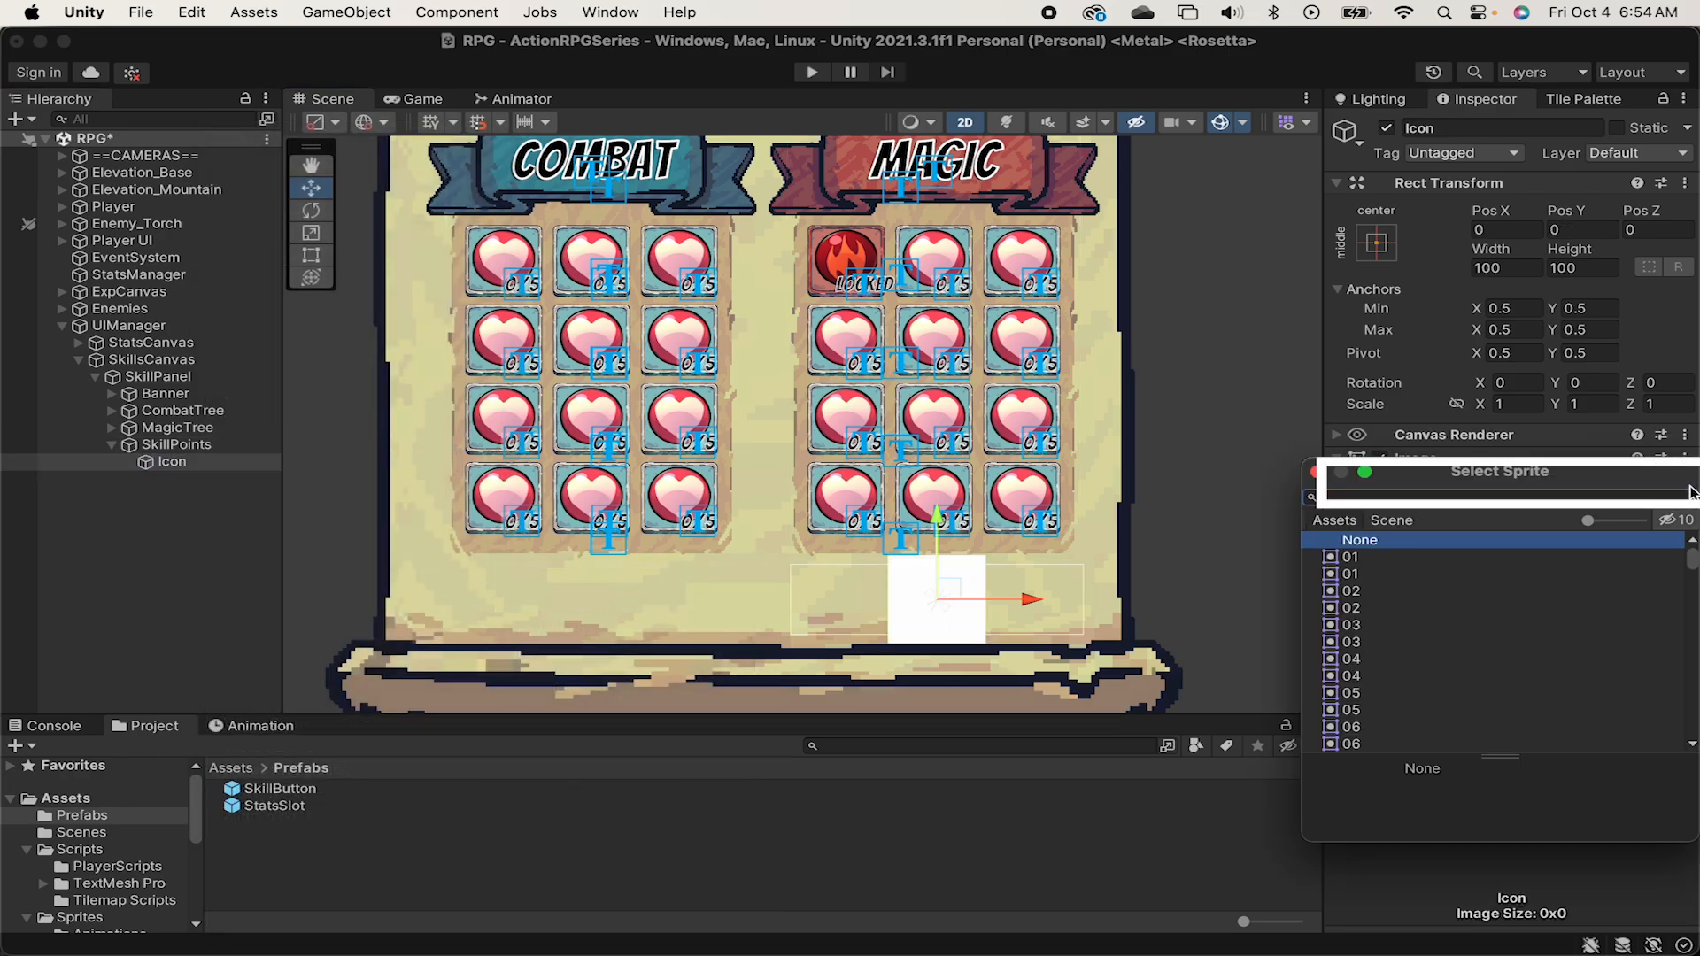
type("button_h")
key("Down")
key("Down")
key("Return")
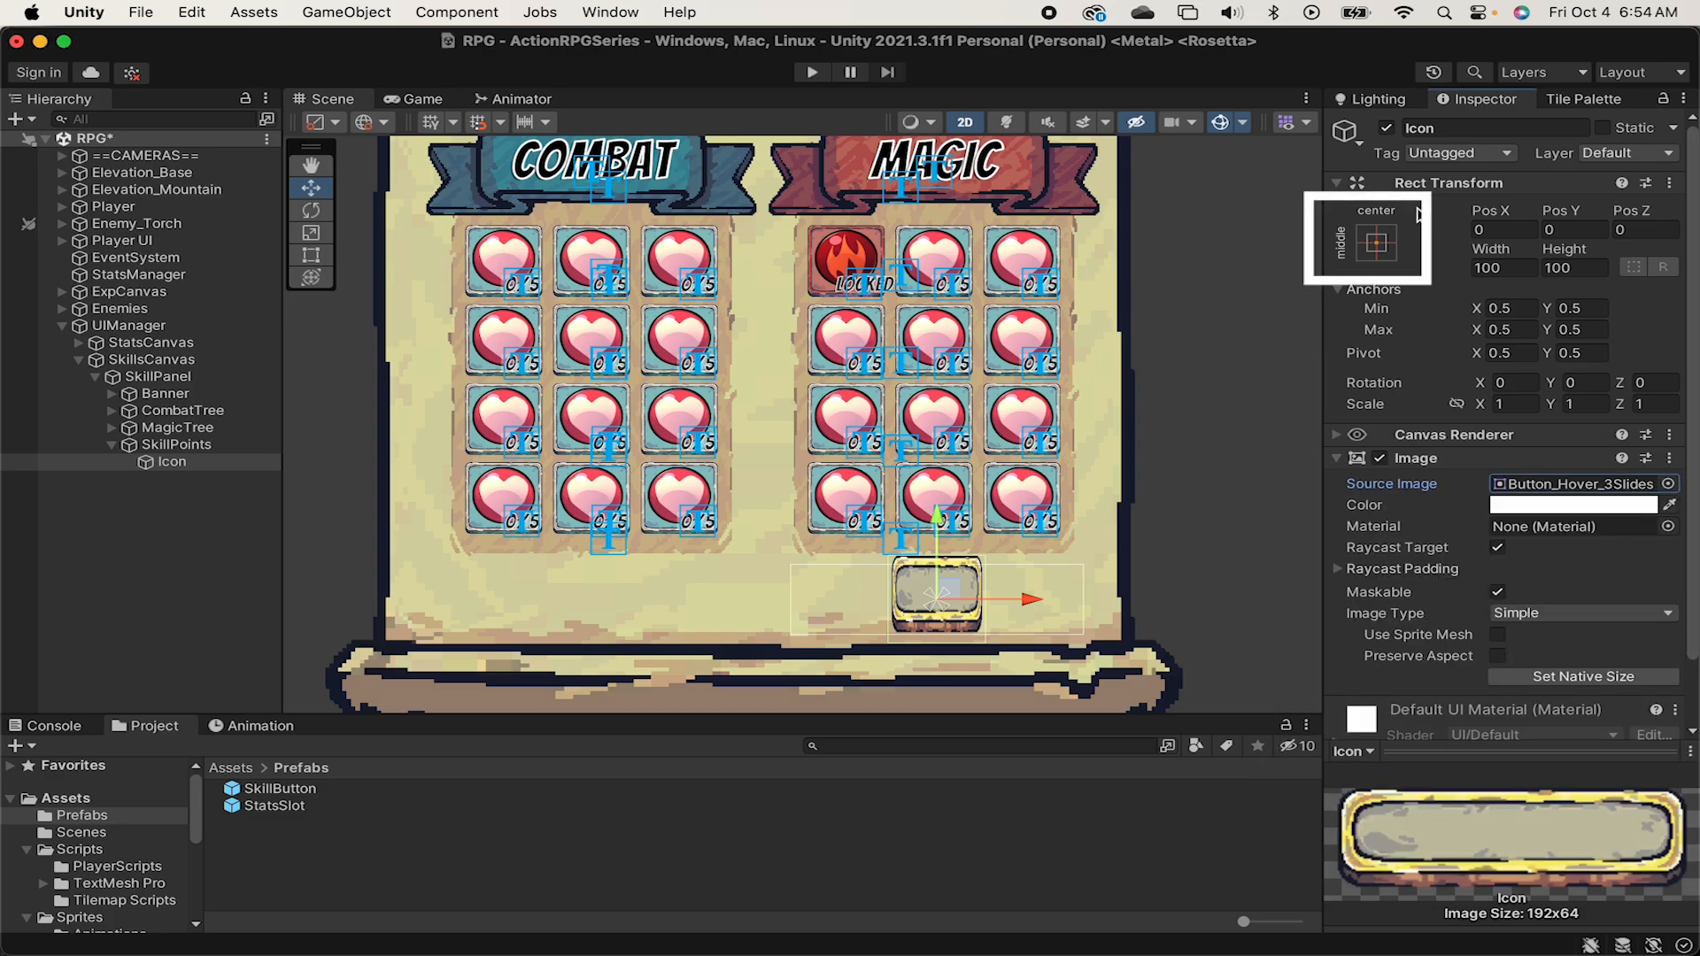
Stretch Icon in both directions to fill SkillPoints and turn off its Raycast Target.
left_click(1376, 242)
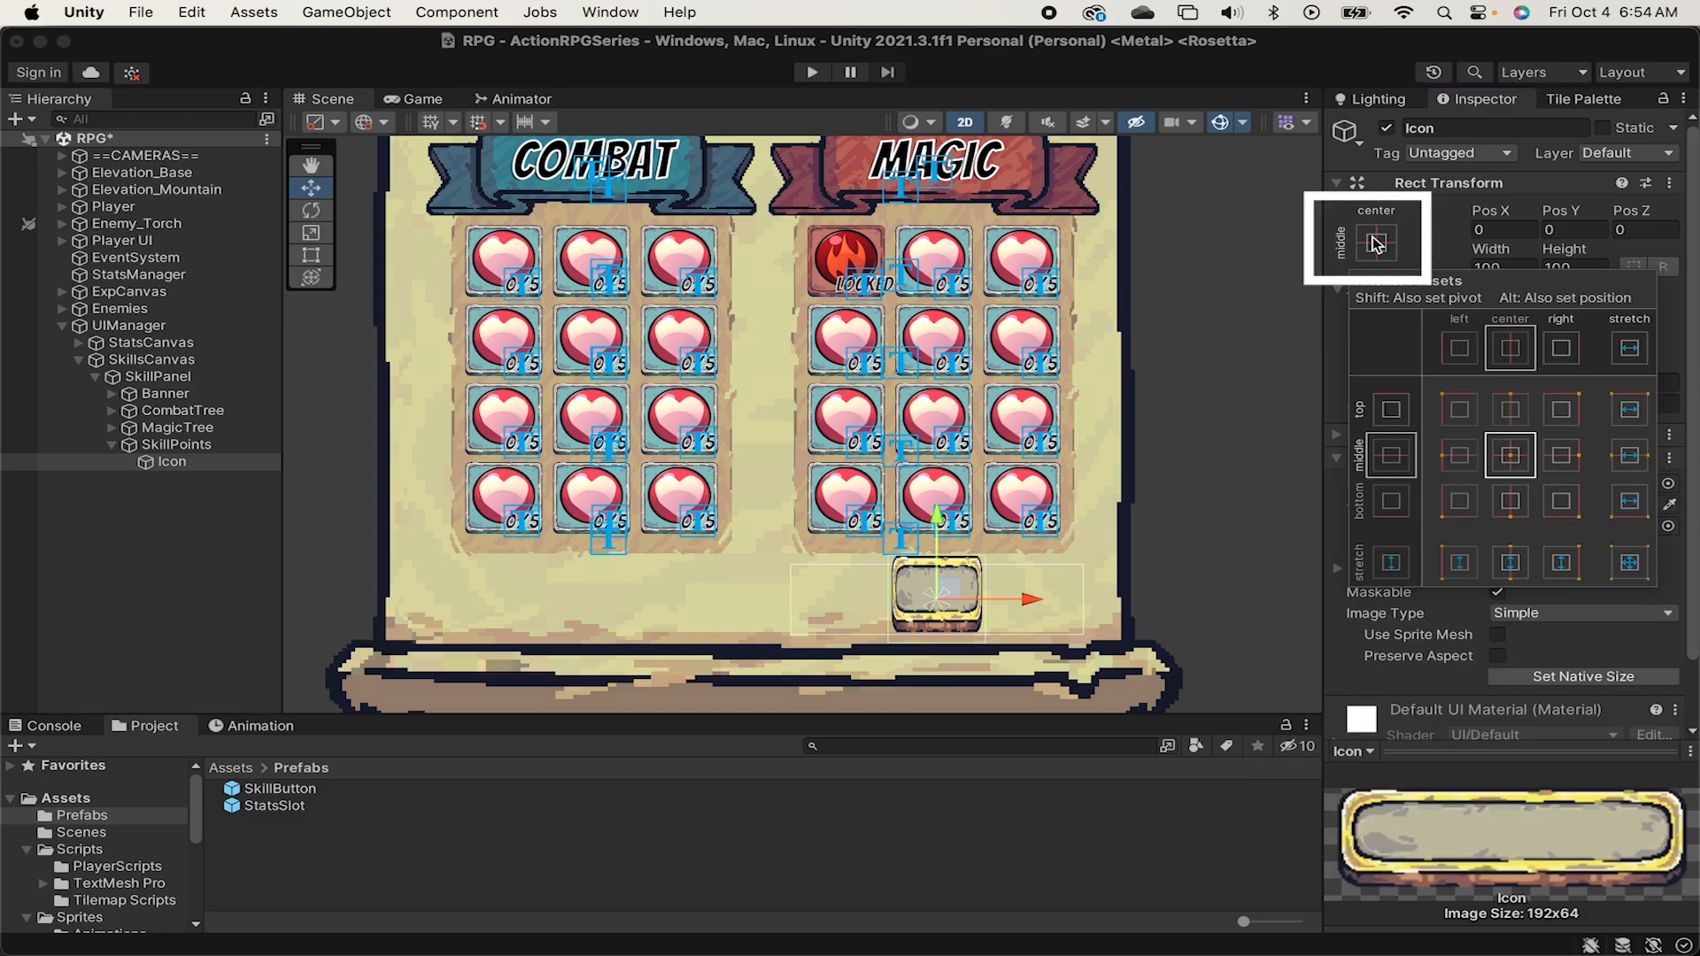
left_click(1634, 569, "alt")
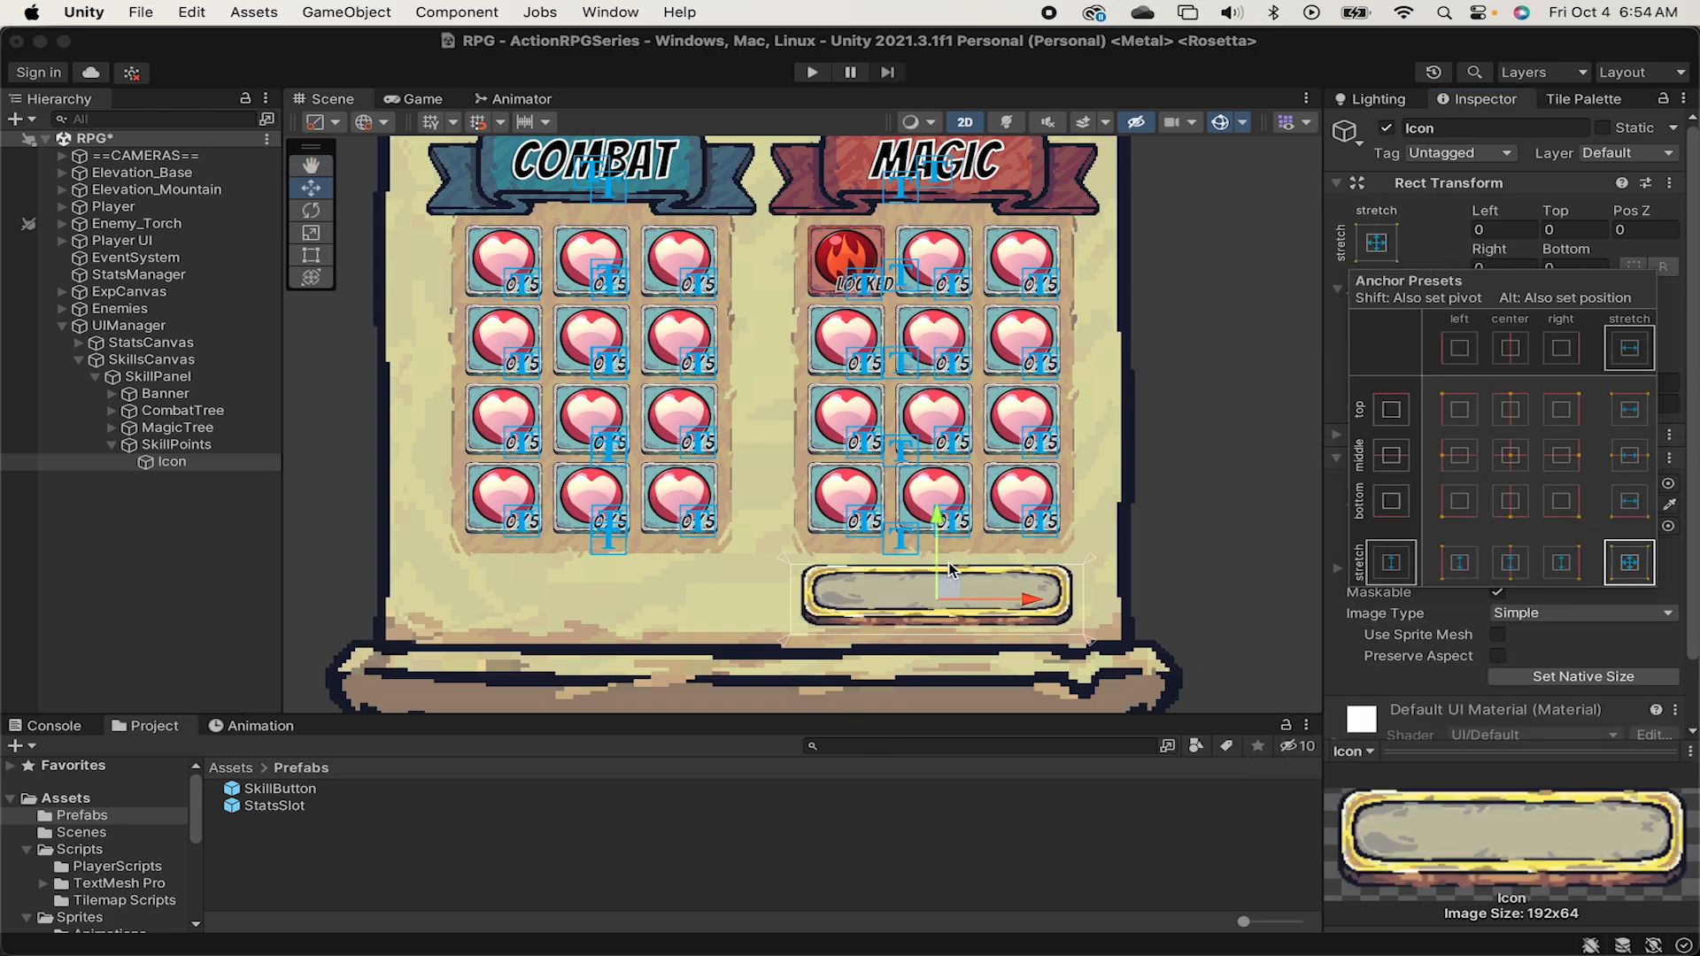
left_click(1427, 253)
left_click(1498, 548)
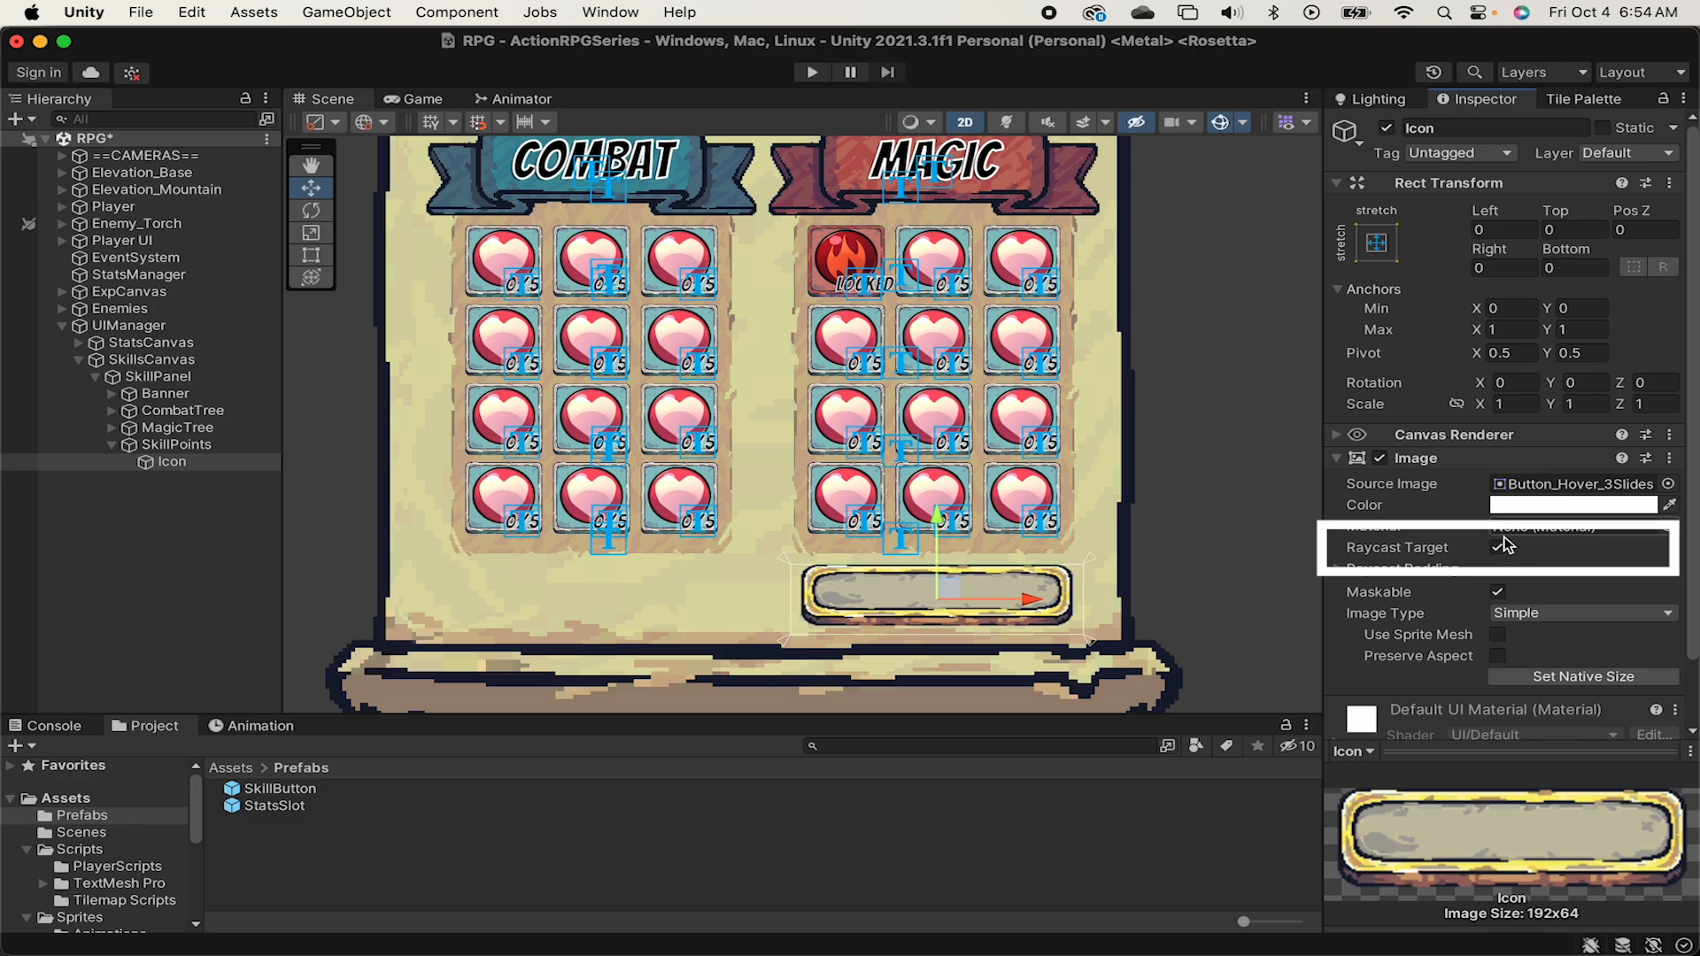
Add a TextMeshPro text named SkillPointText as a child of SkillPoints.
left_click(209, 444)
right_click(209, 444)
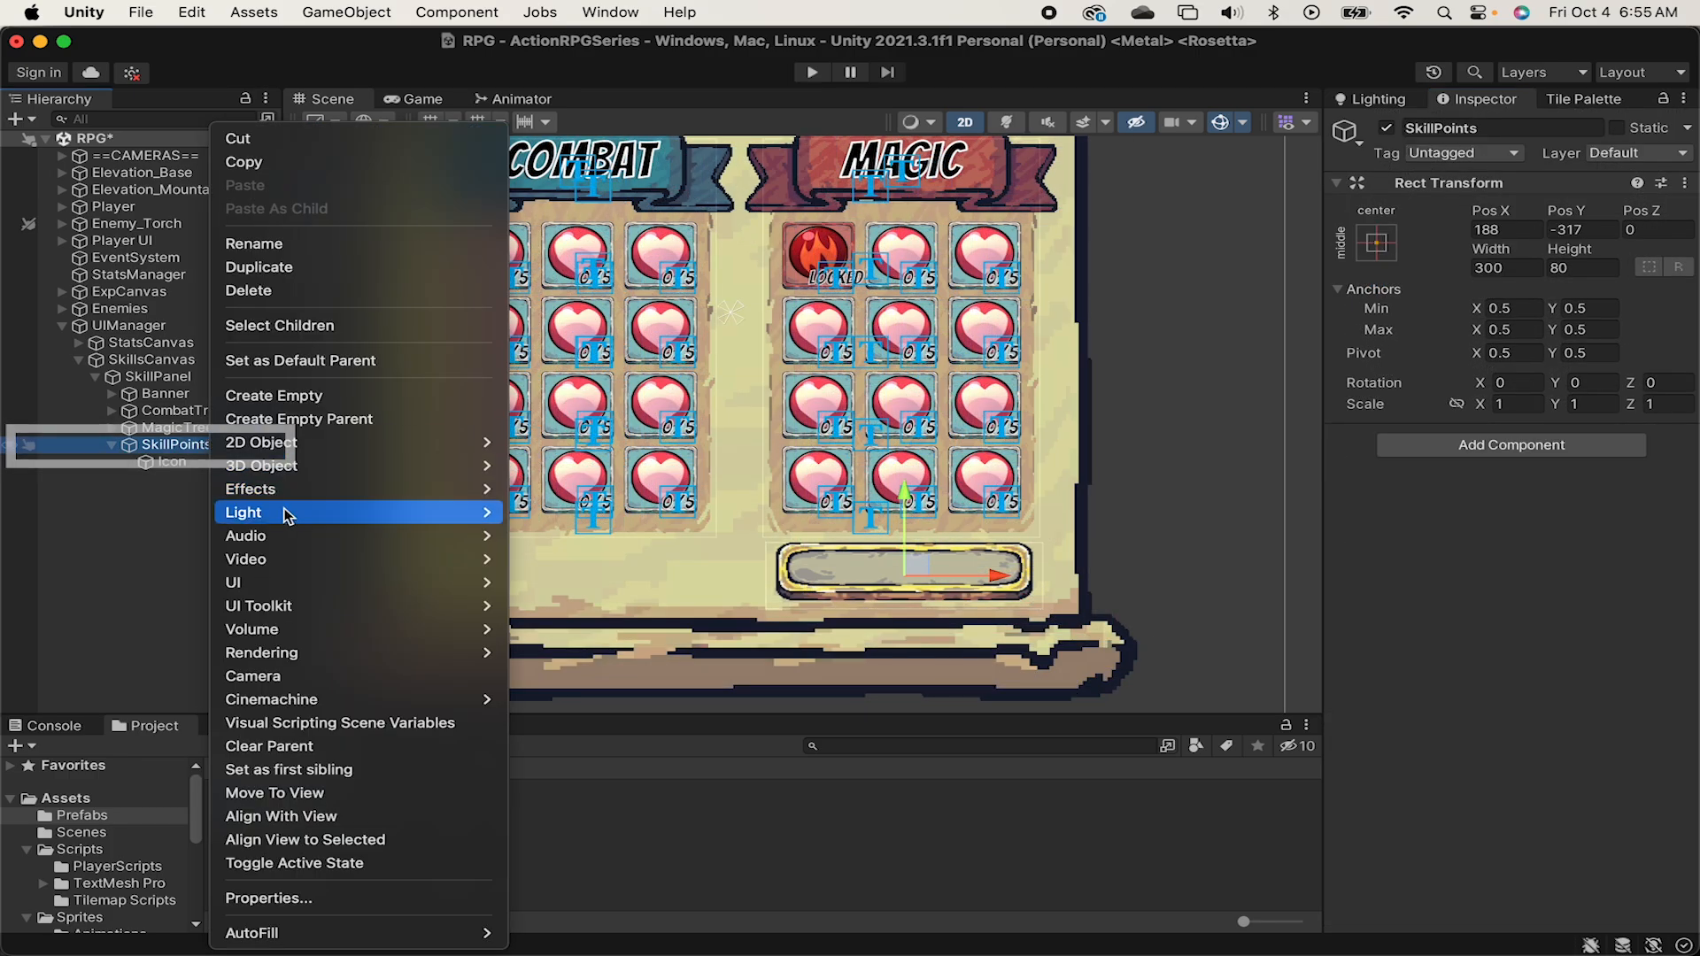
mouse_move(318, 582)
left_click(602, 606)
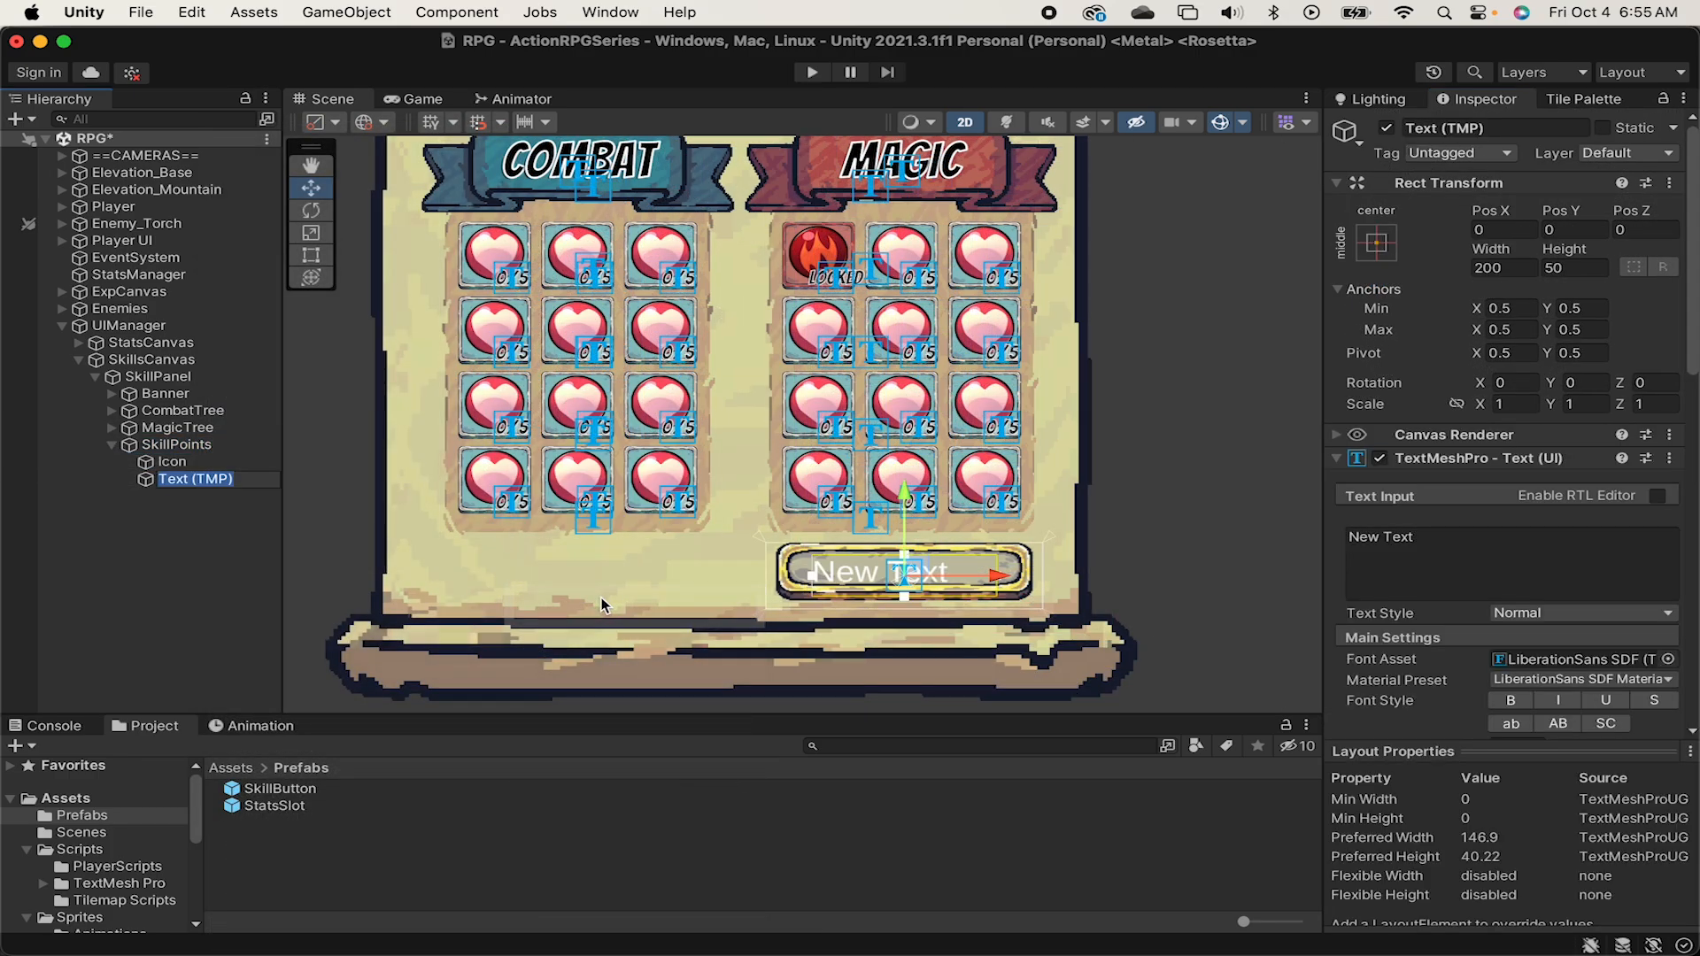
type("SkillPointText")
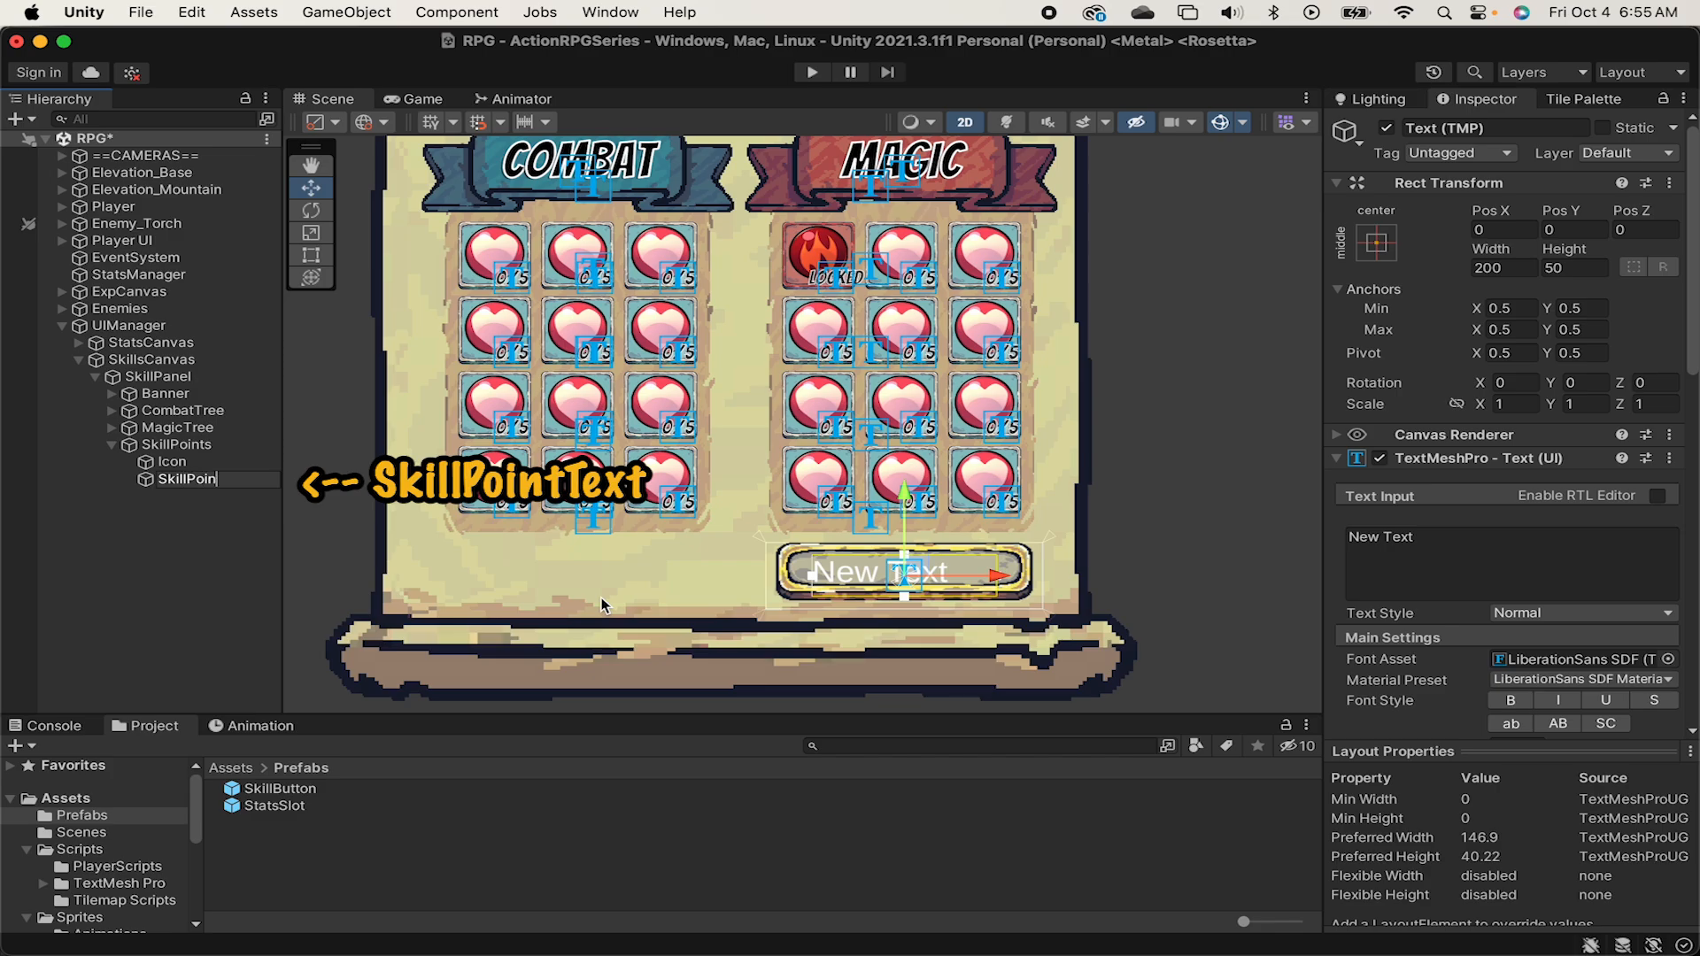
key("Return")
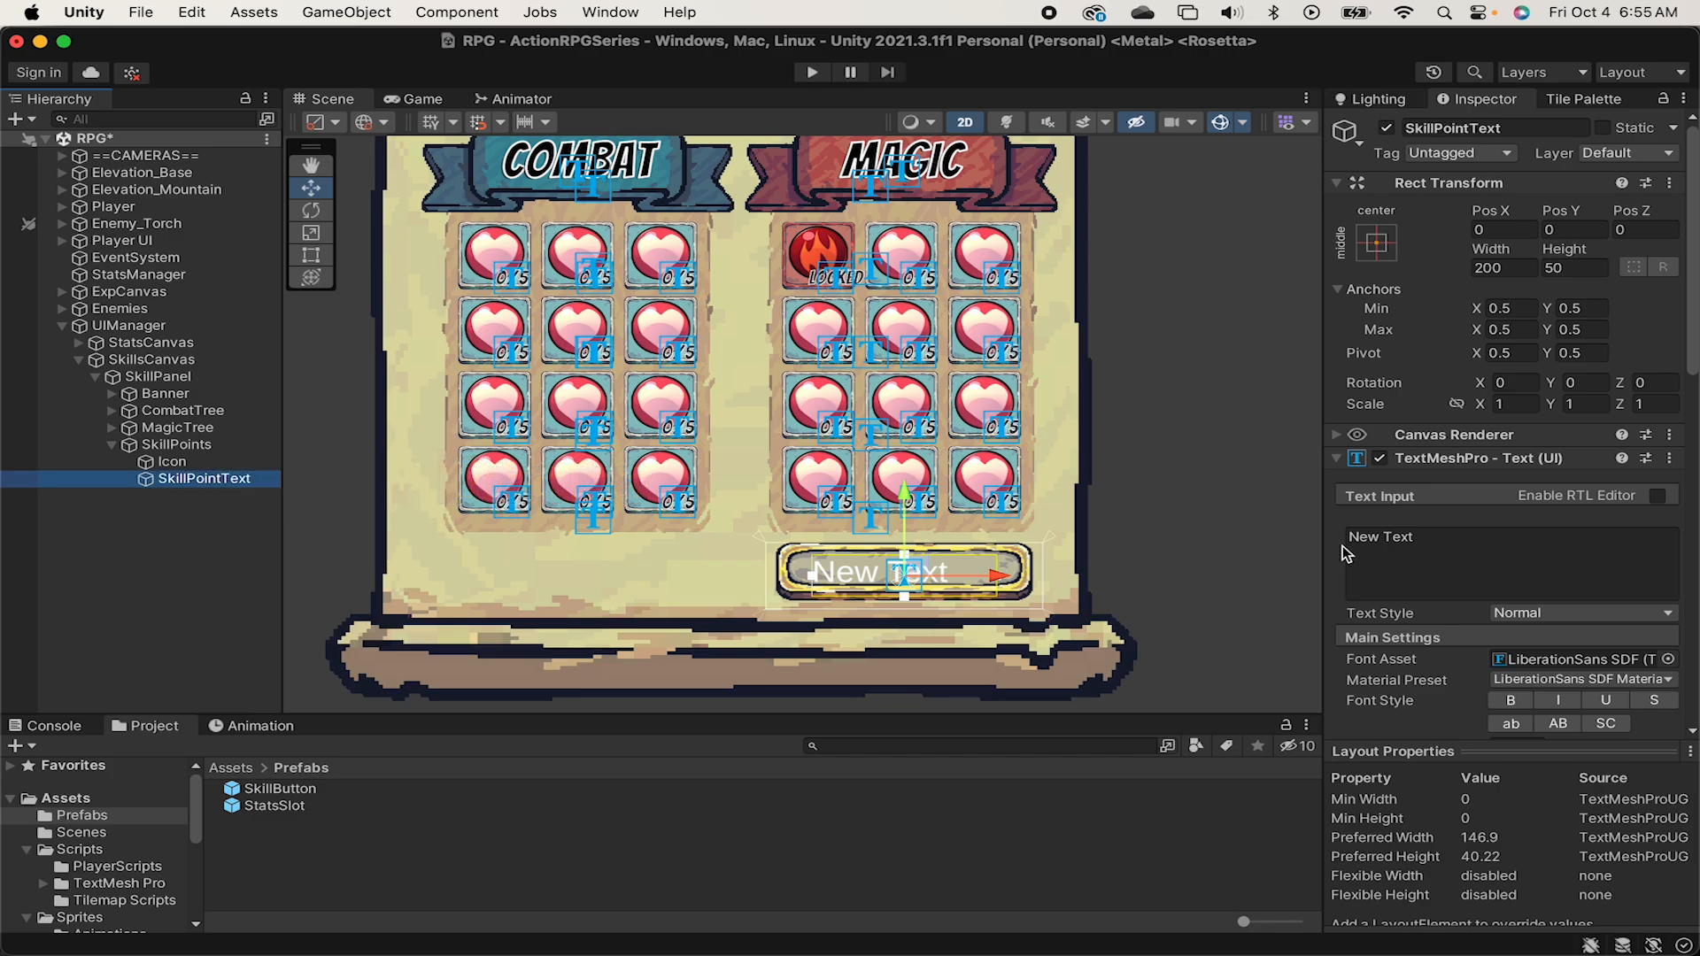
Set SkillPointText's text to "Skill Points: 10" and stretch it in both directions to fill SkillPoints.
left_click(1414, 551)
key("super+a")
type("Skil")
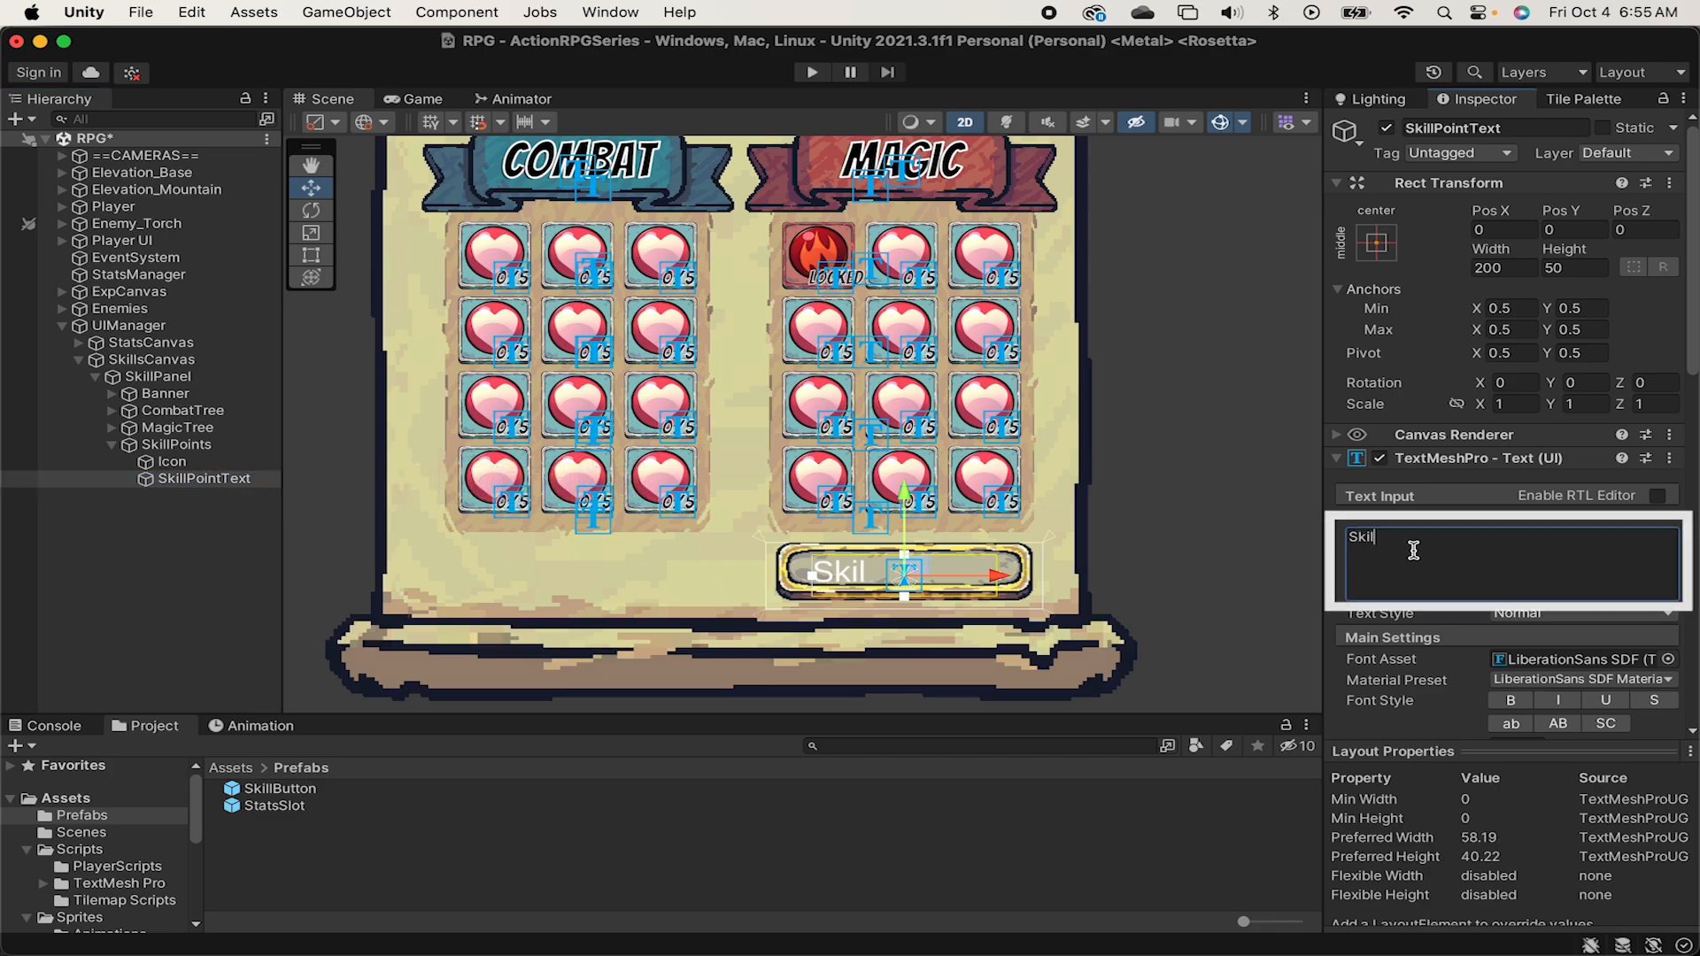
type("l Points: ")
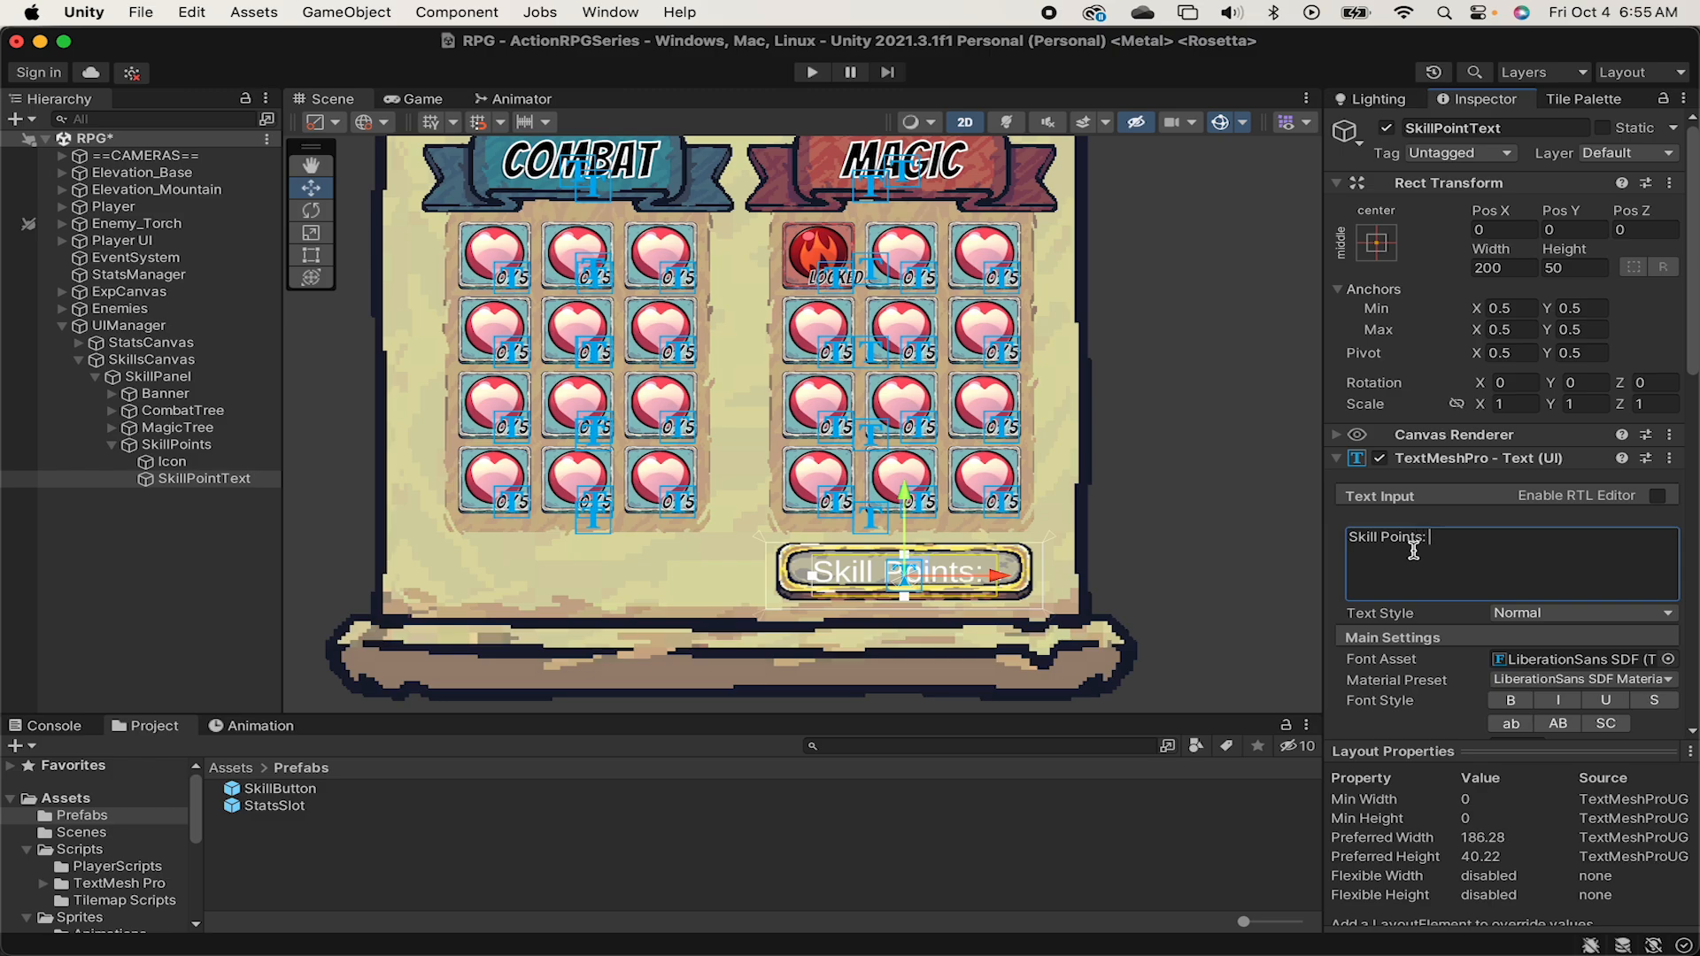
type("10")
left_click(1377, 241)
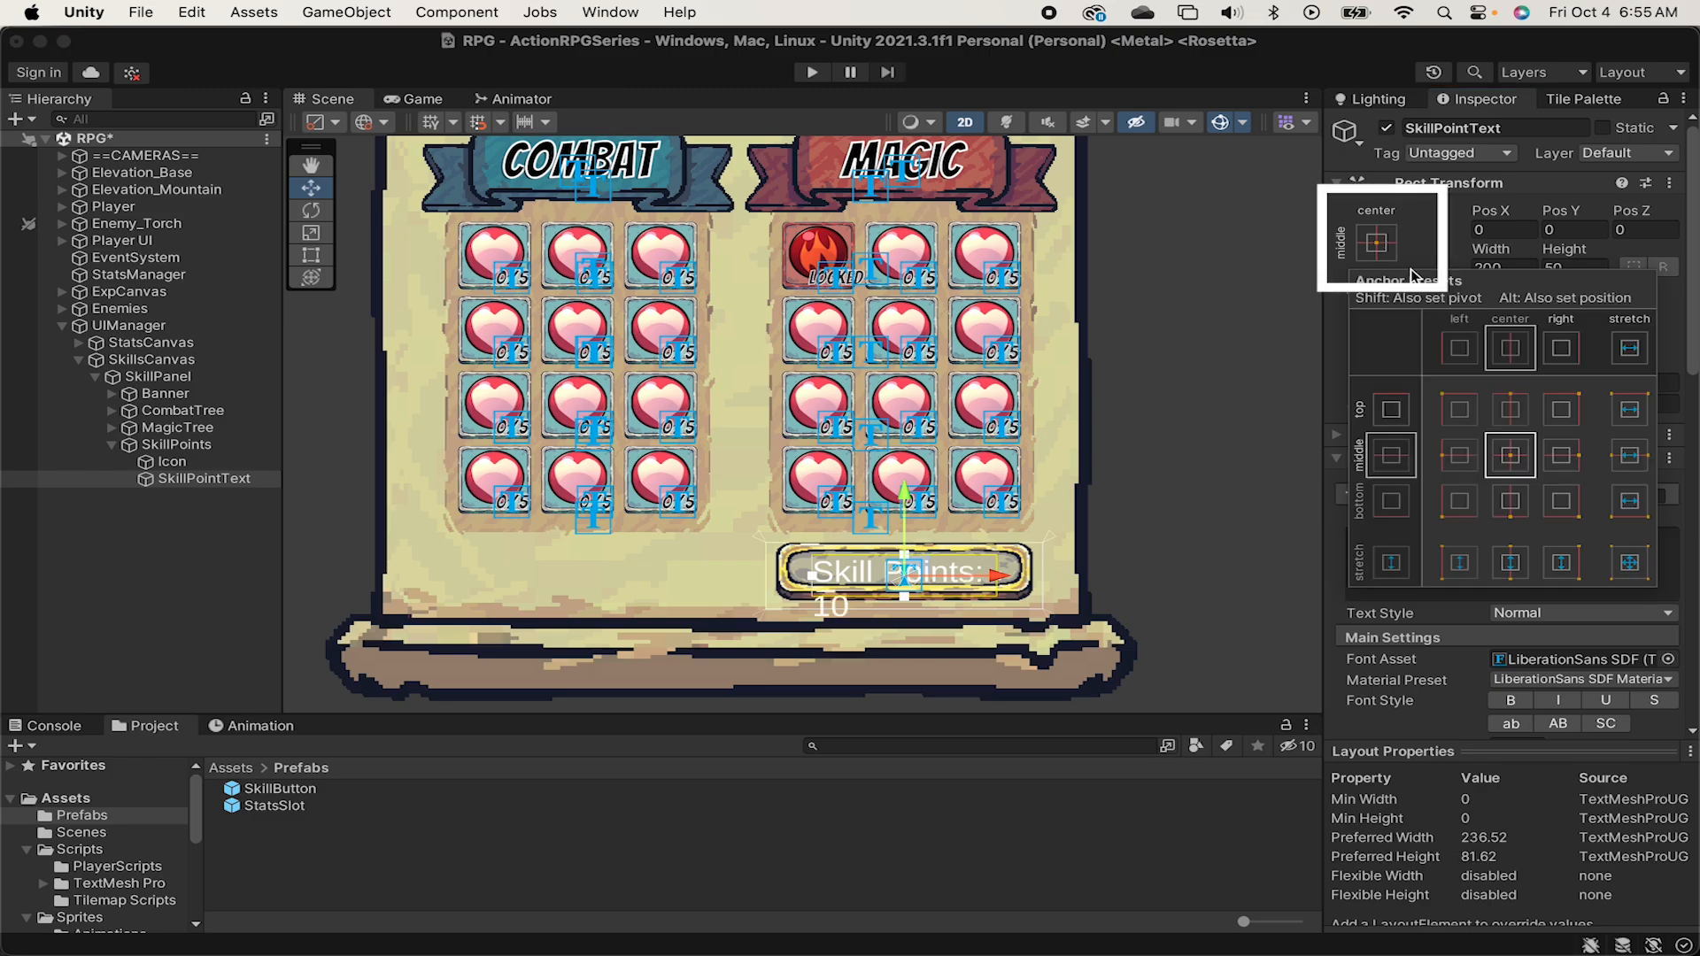
left_click(1627, 557, "alt")
Give SkillPointText the Bangers SDF font and a black vertex color (000000).
left_click(1669, 660)
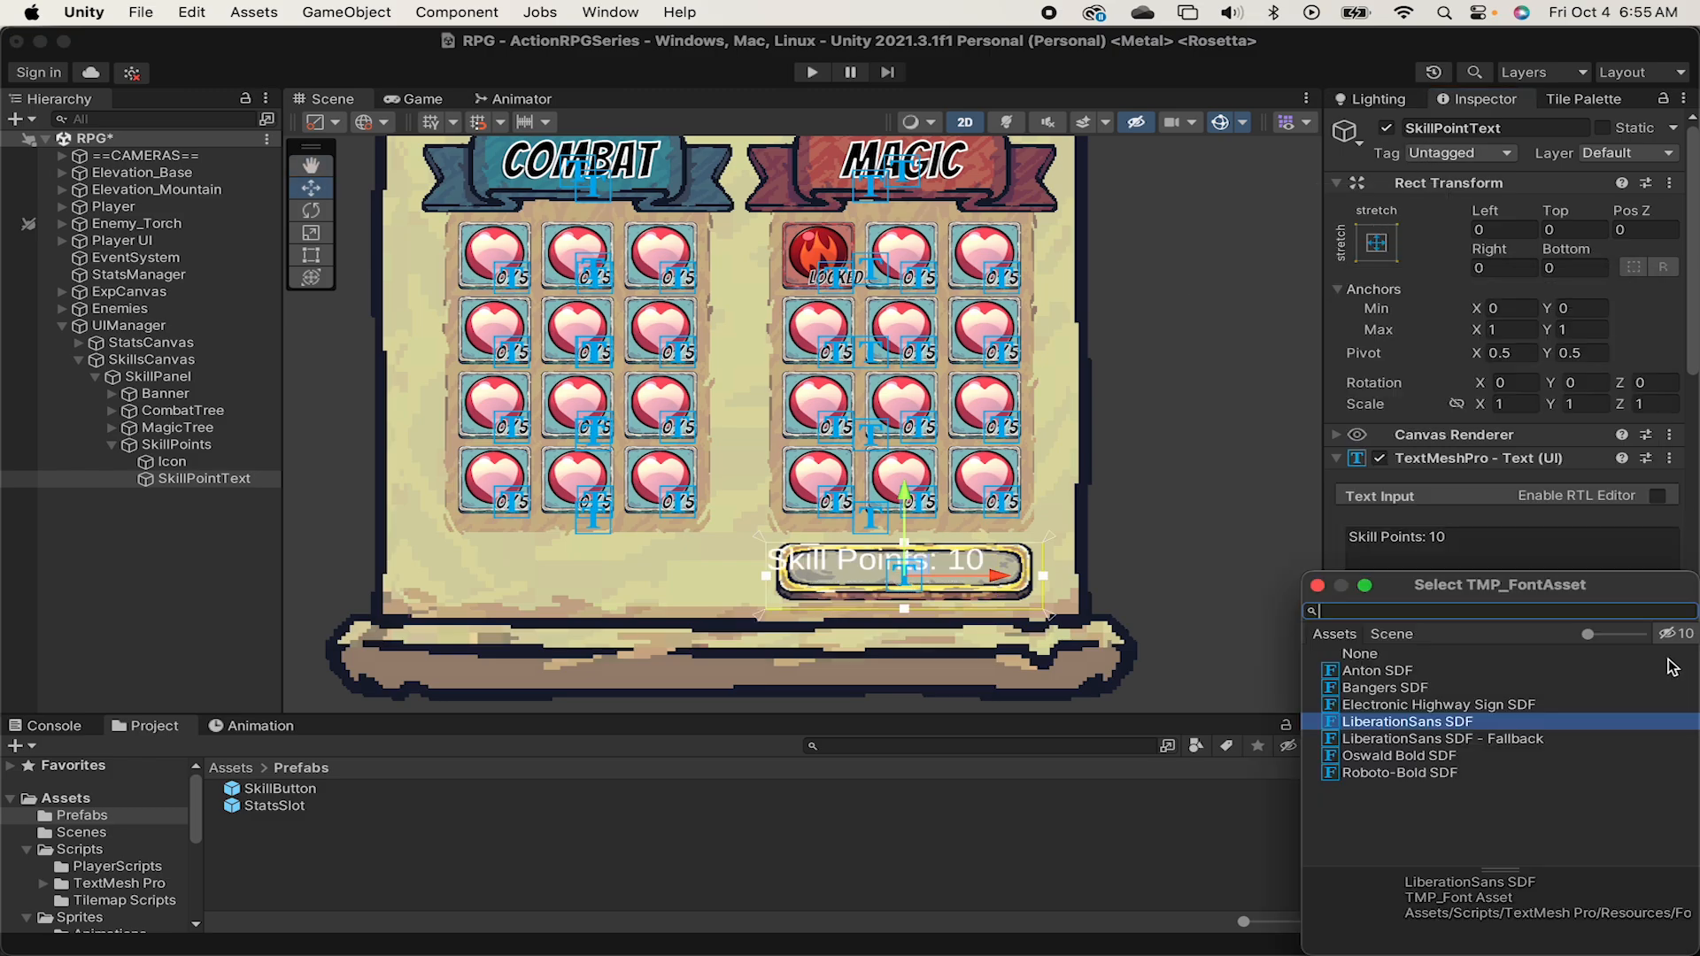
double_click(1397, 693)
scroll(1530, 725, "down", 5)
left_click(1538, 608)
left_click_drag(1540, 611, 1628, 679)
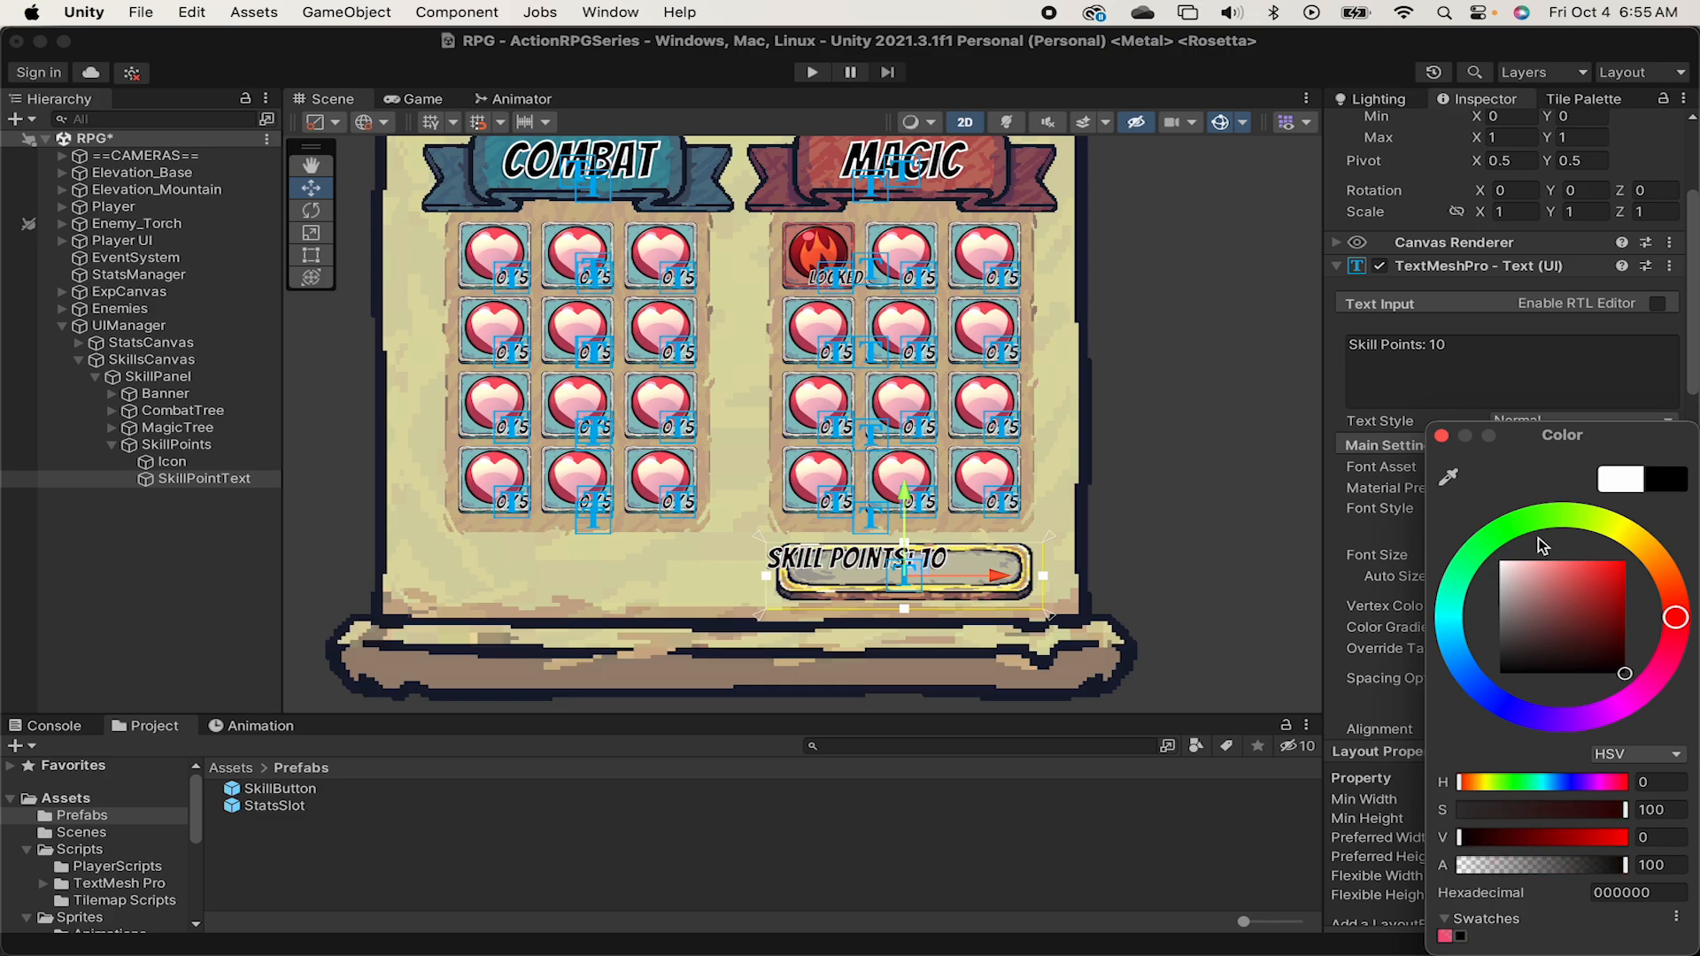
left_click(1441, 435)
Align SkillPointText to the right and vertical middle, and set its Right offset to 40.
scroll(1496, 584, "down", 2)
left_click(1557, 651)
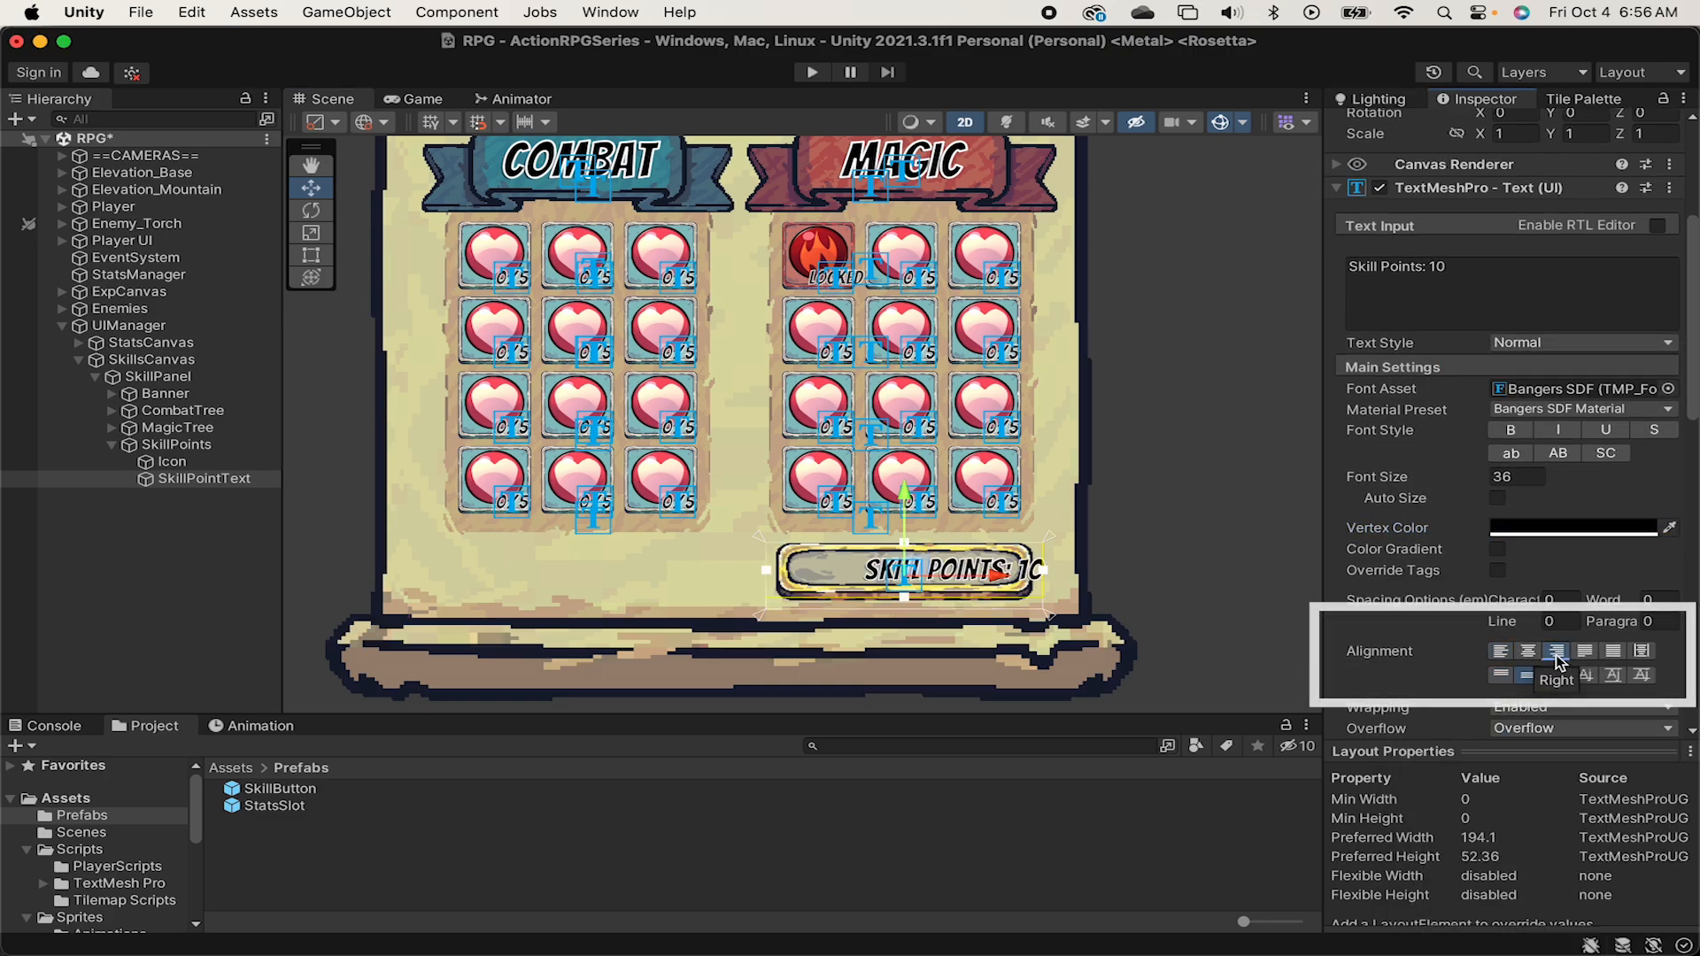
scroll(1530, 204, "up", 3)
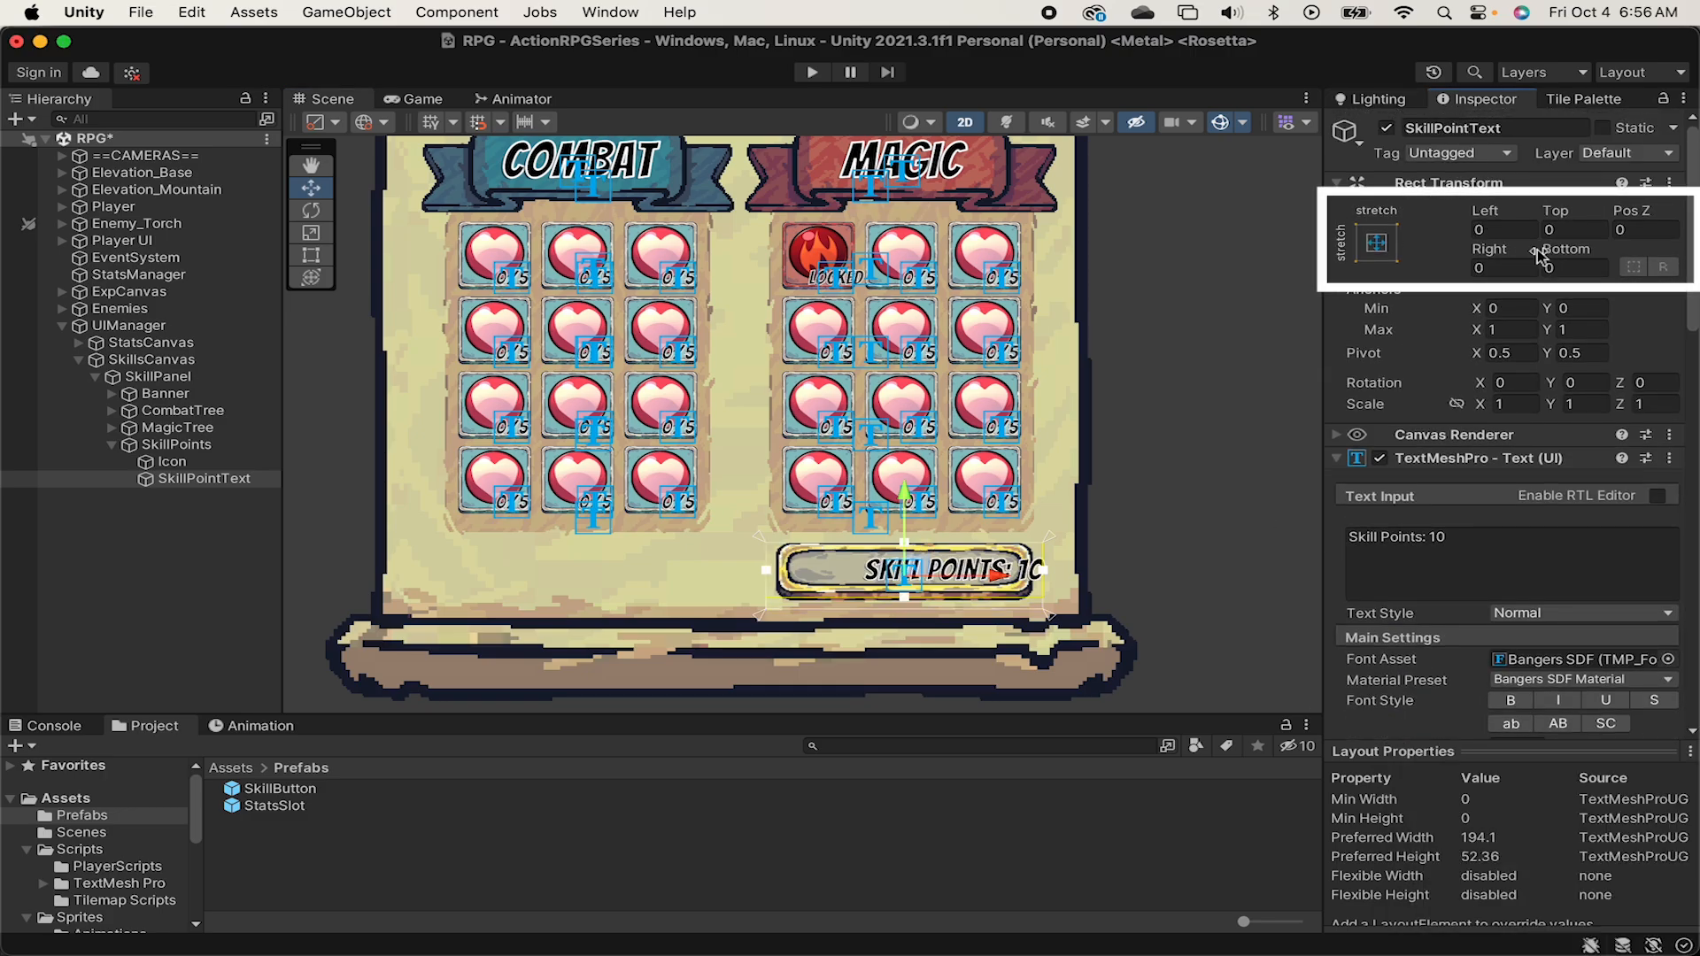
left_click(1504, 269)
type("40")
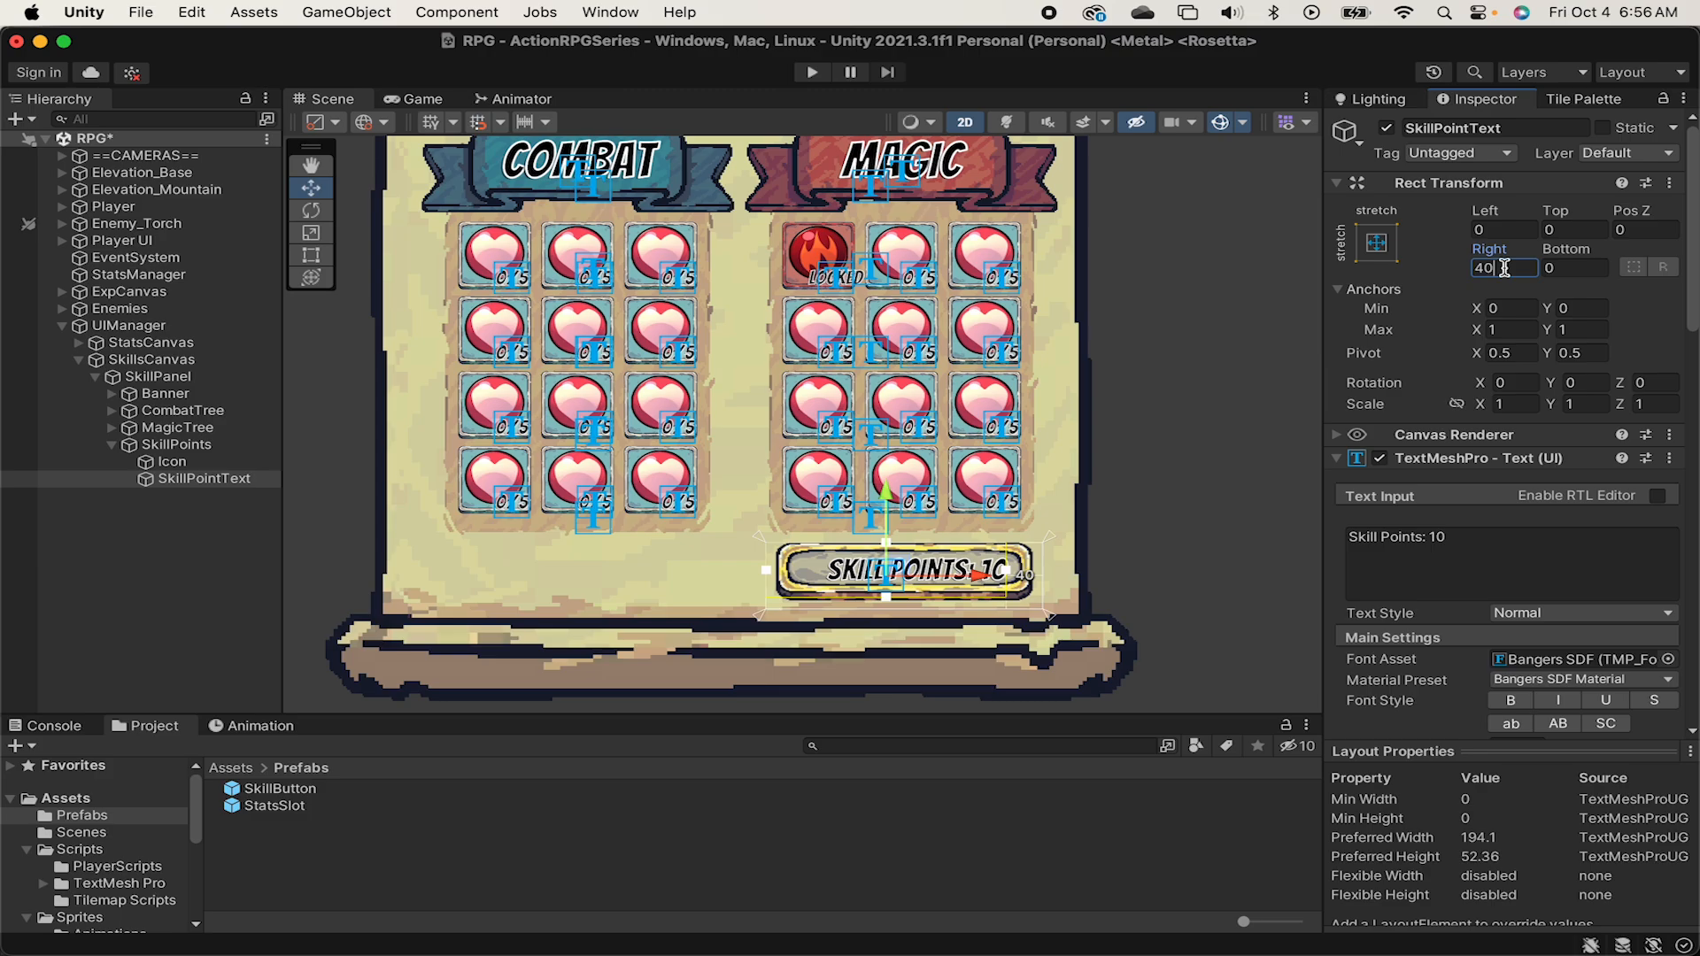
left_click(1525, 542)
left_click(1160, 454)
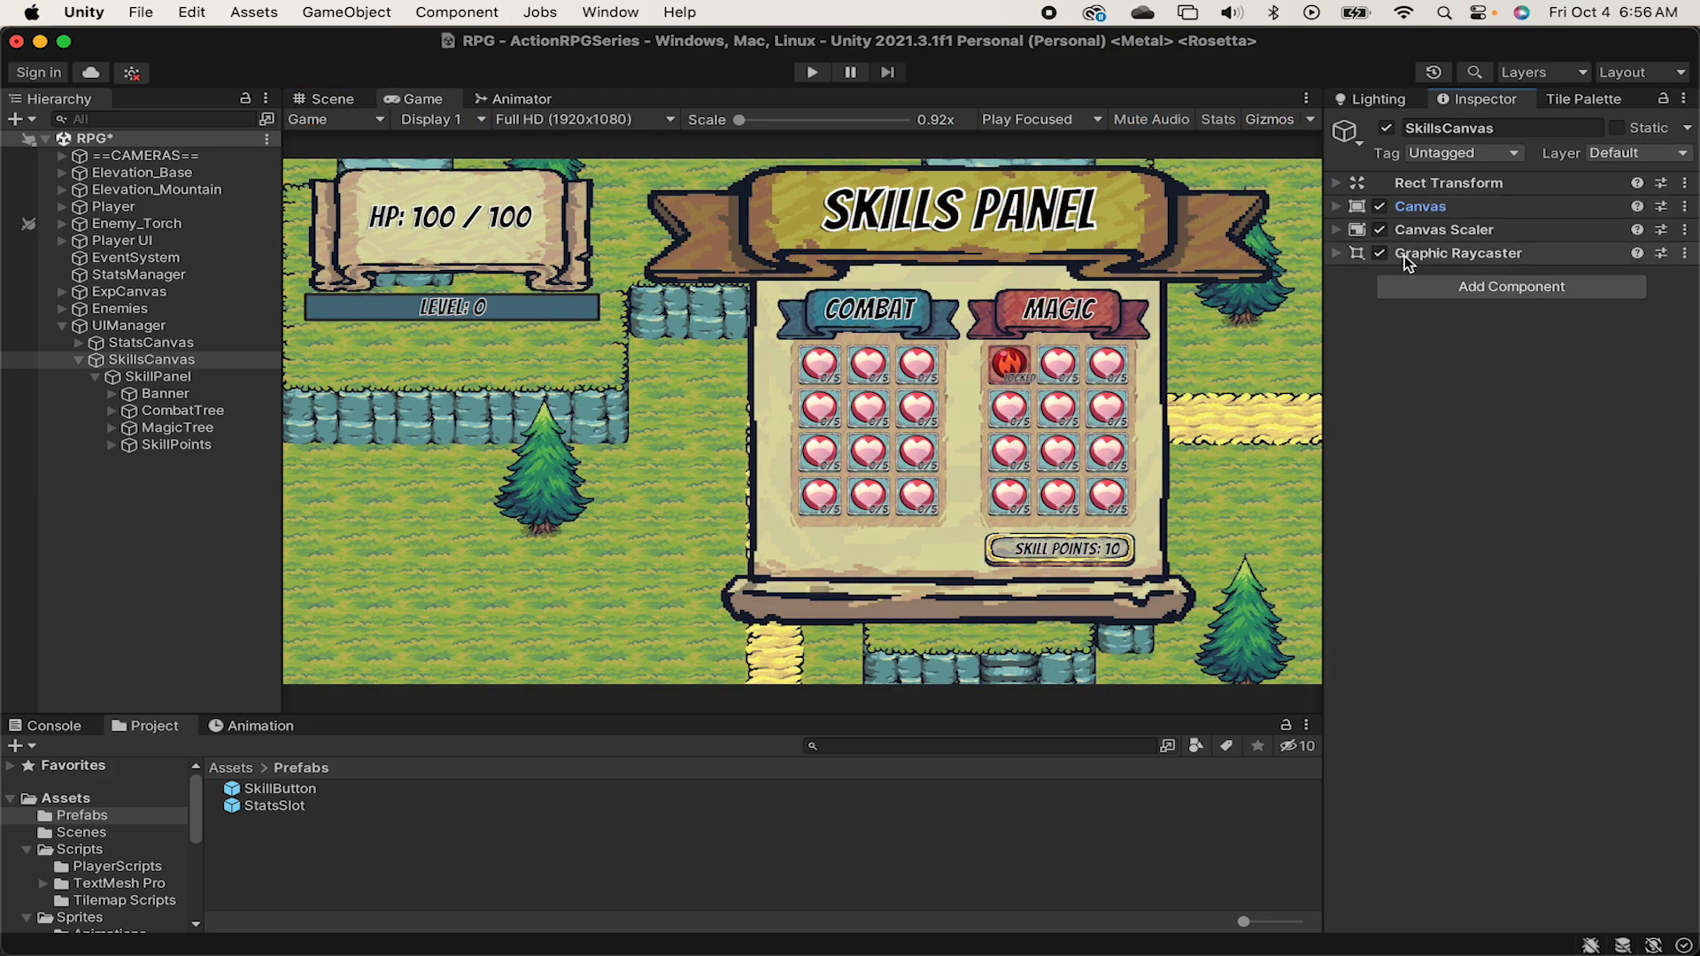
Add a Canvas Group component to SkillsCanvas.
left_click(1441, 290)
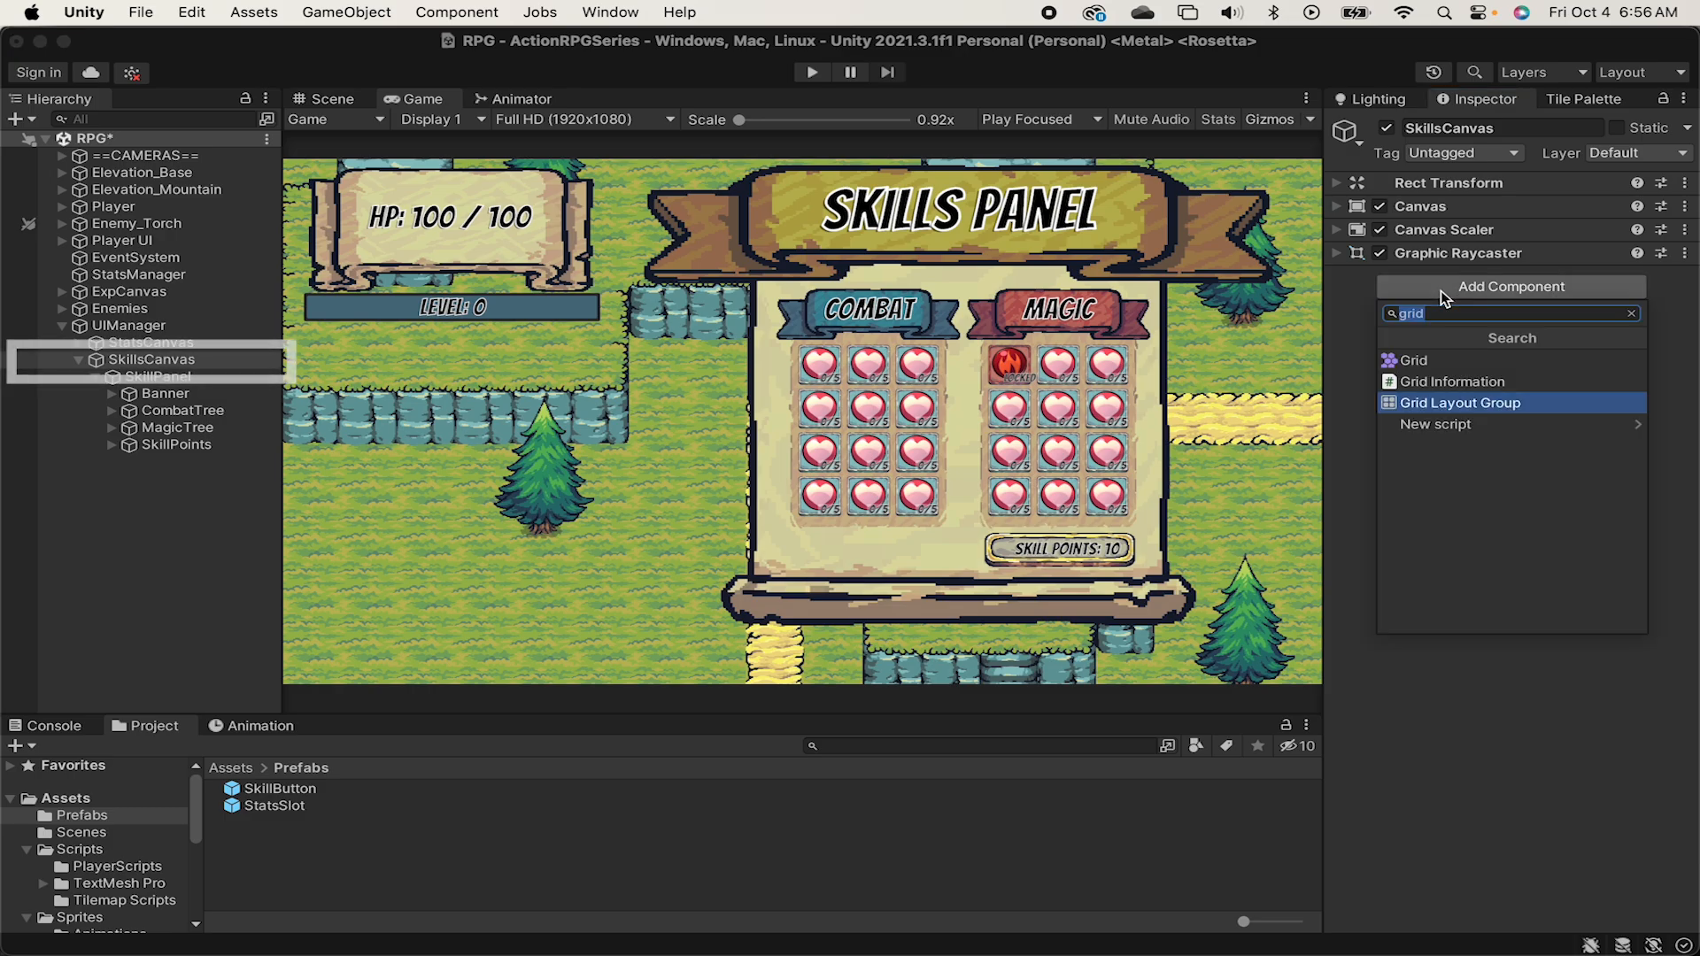
type("anvasg")
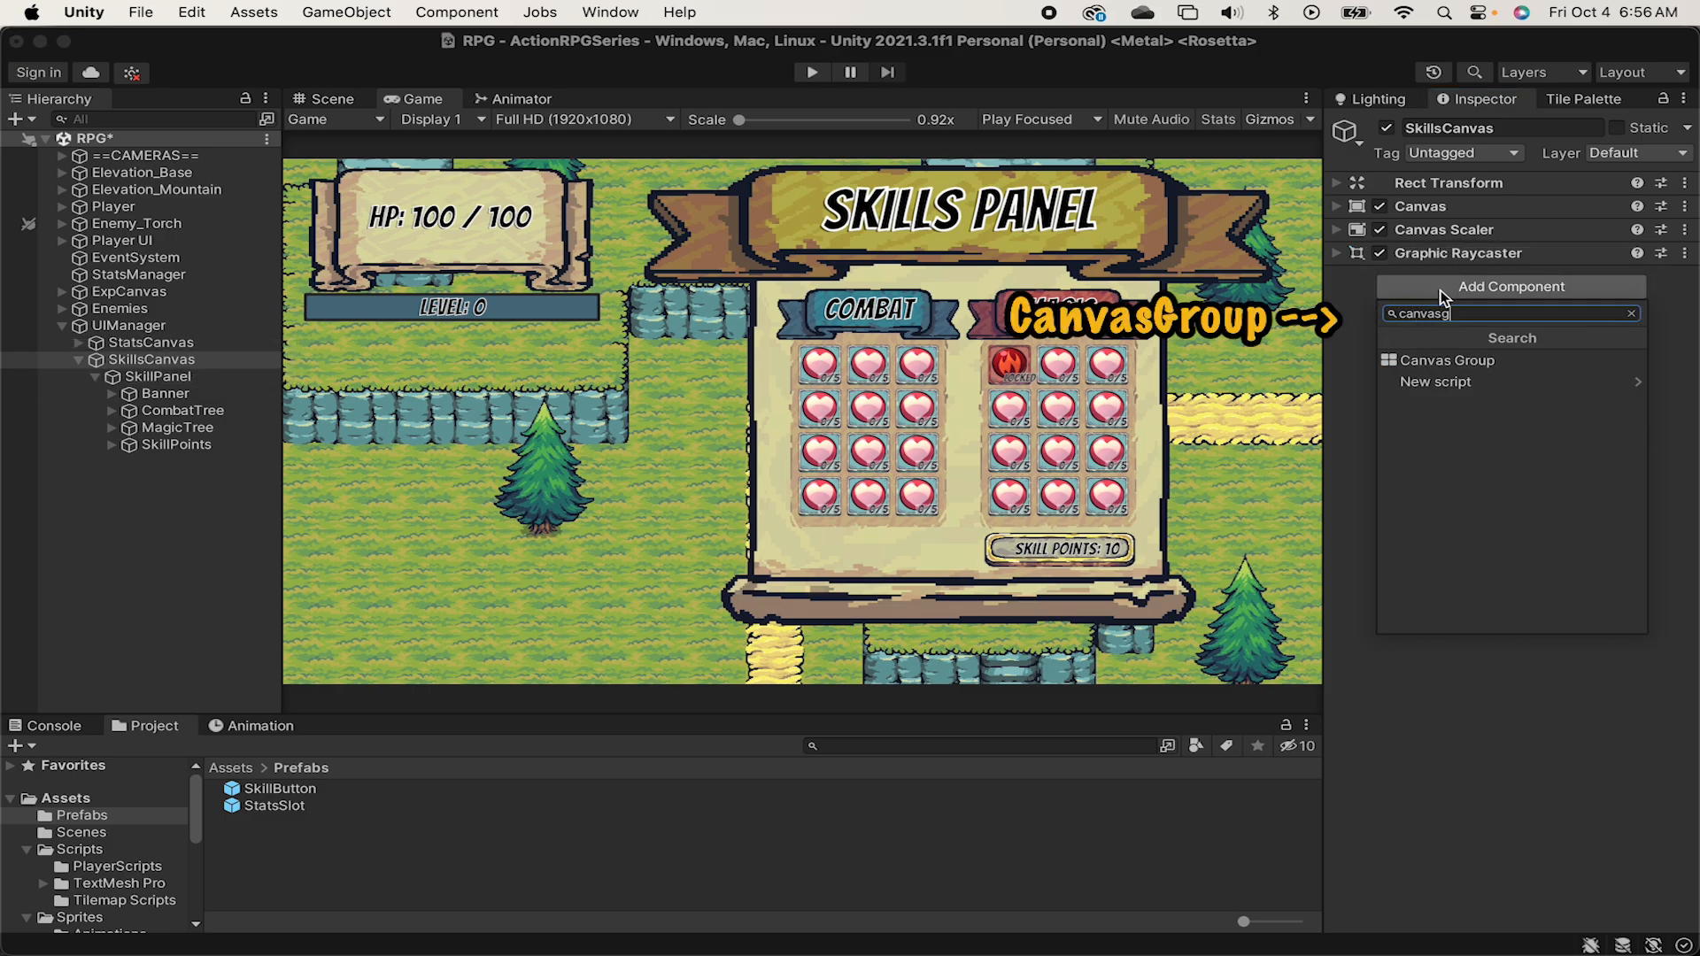
key("Down")
key("Return")
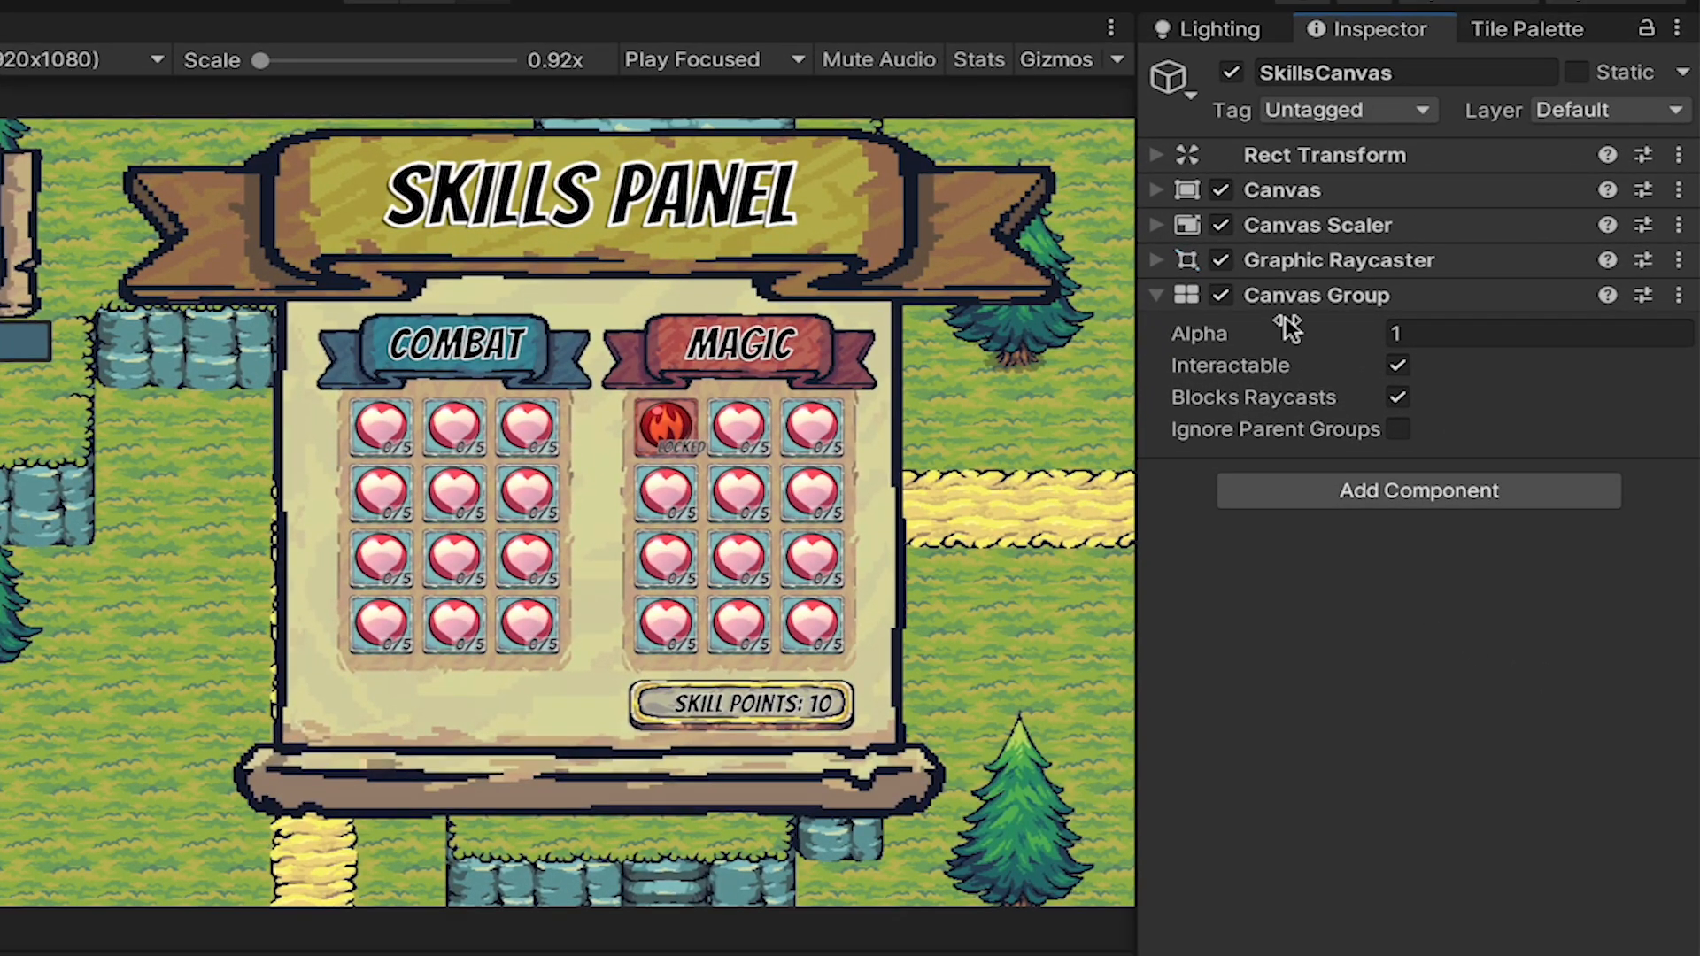
Set the Canvas Group Alpha of SkillsCanvas and StatsCanvas to 0, and disable Interactable and Blocks Raycasts on SkillsCanvas.
left_click(1520, 303)
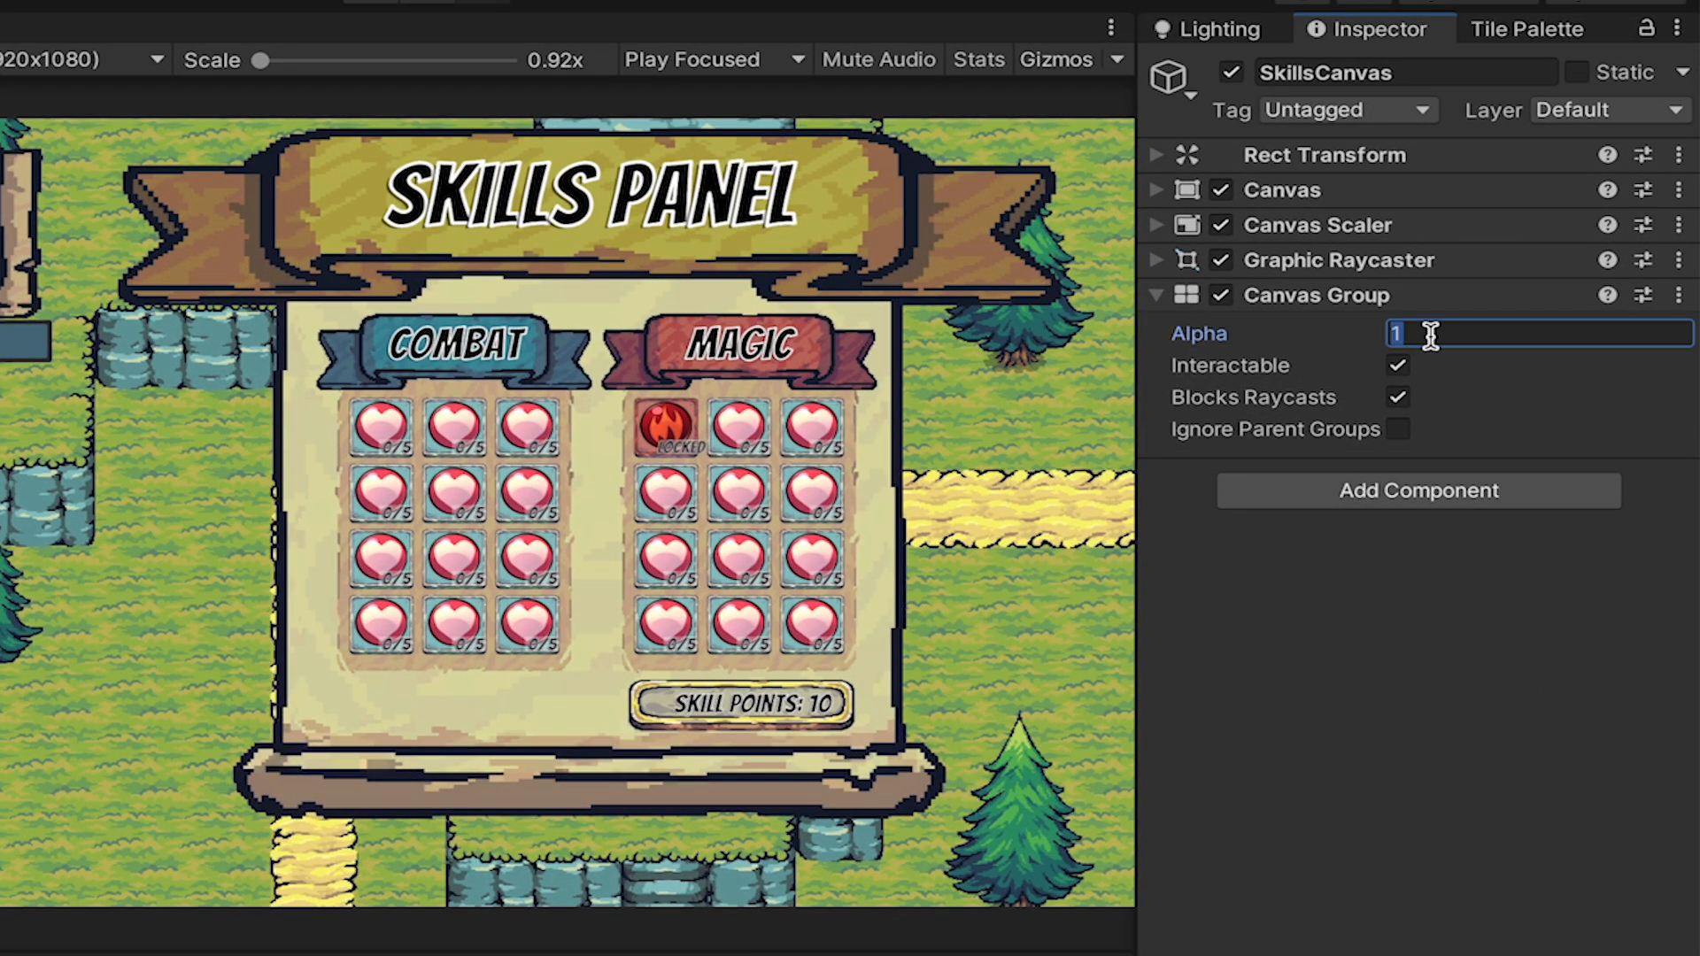
type("0")
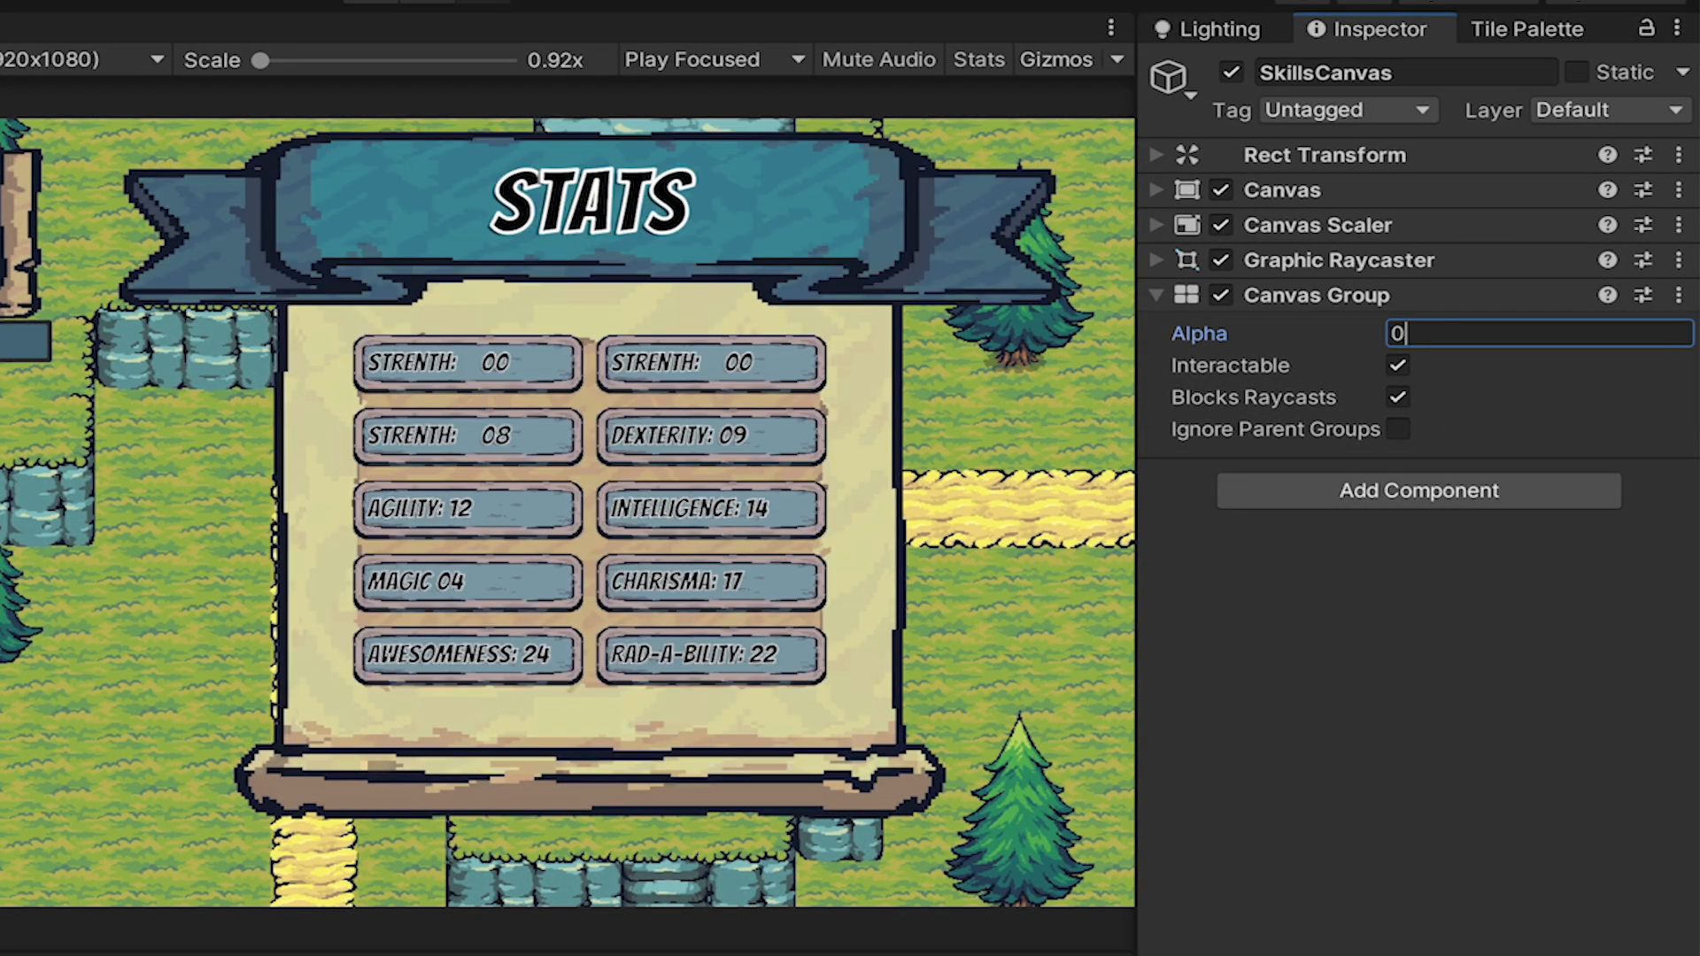
left_click(1432, 334)
type("0")
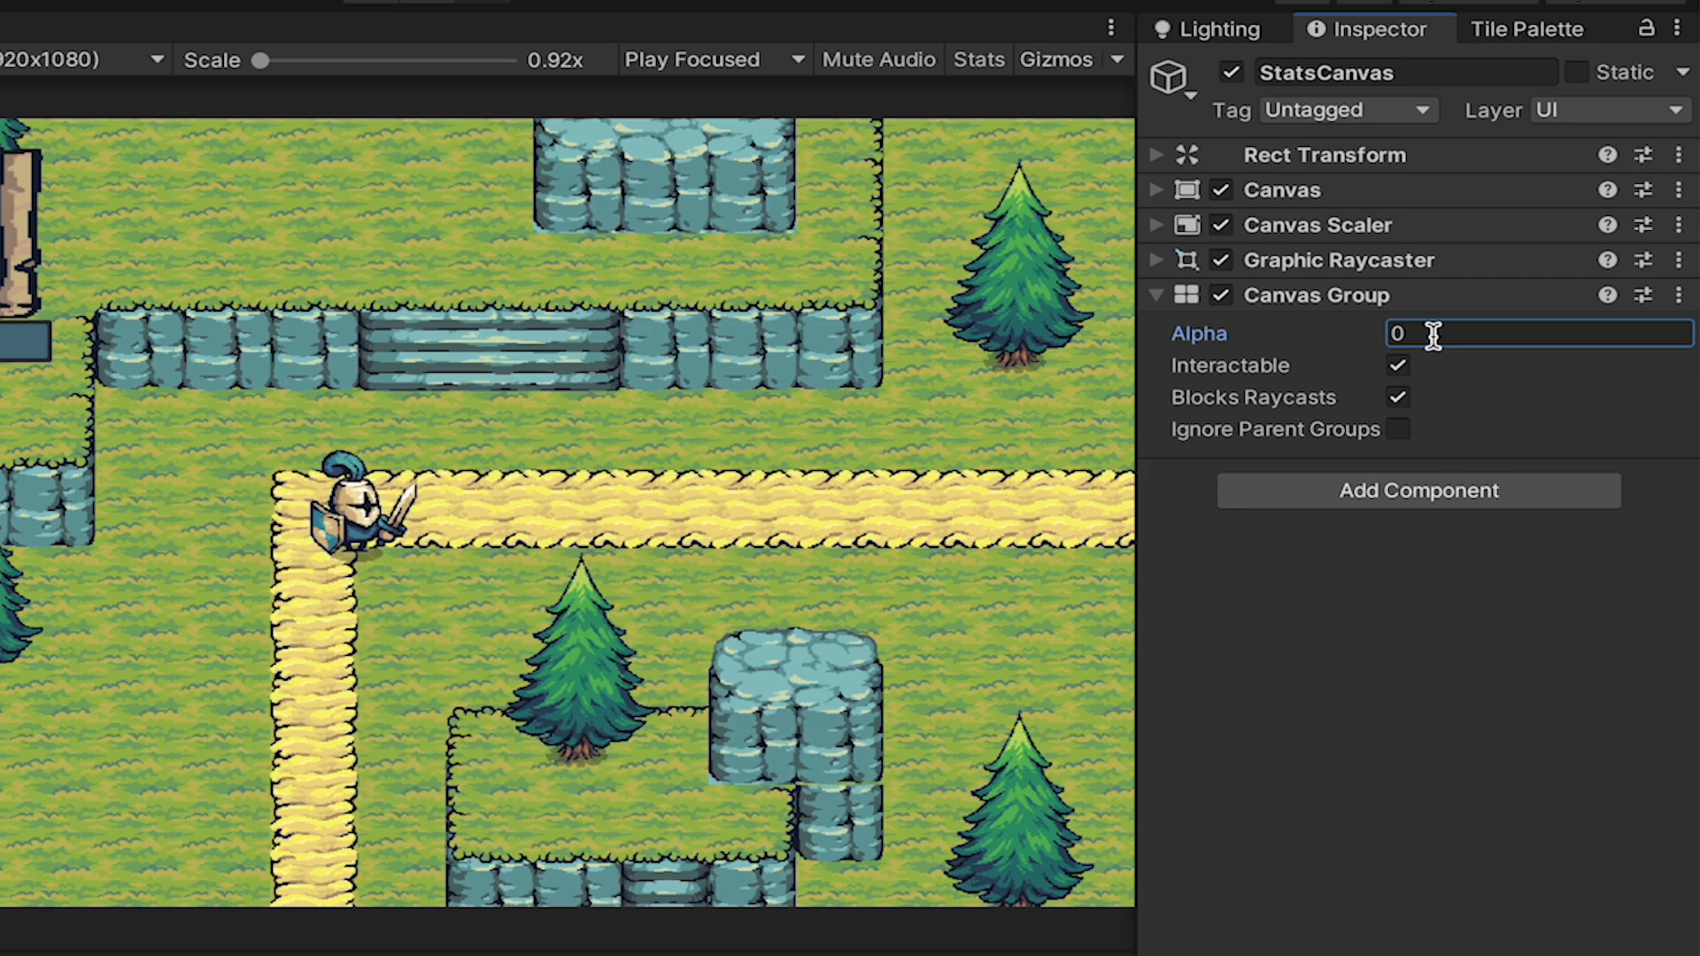
left_click(2, 390)
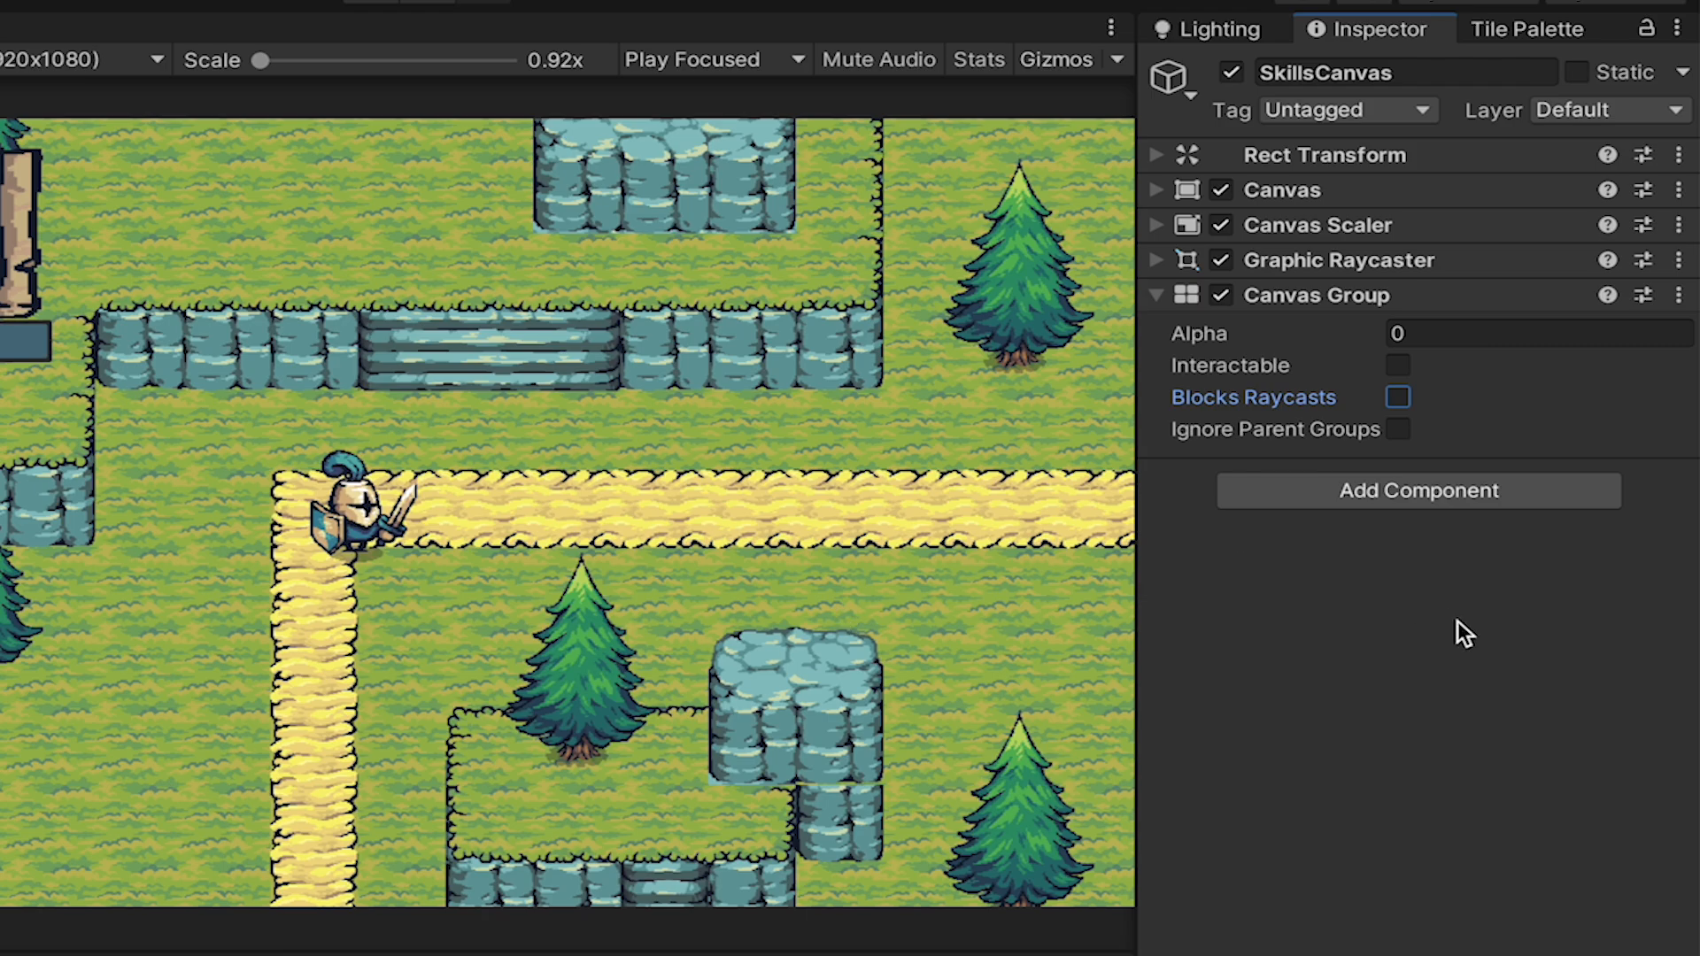
Try out the Canvas Group fade on SkillsCanvas and set its Alpha to 1.
left_click_drag(1286, 322, 1633, 348)
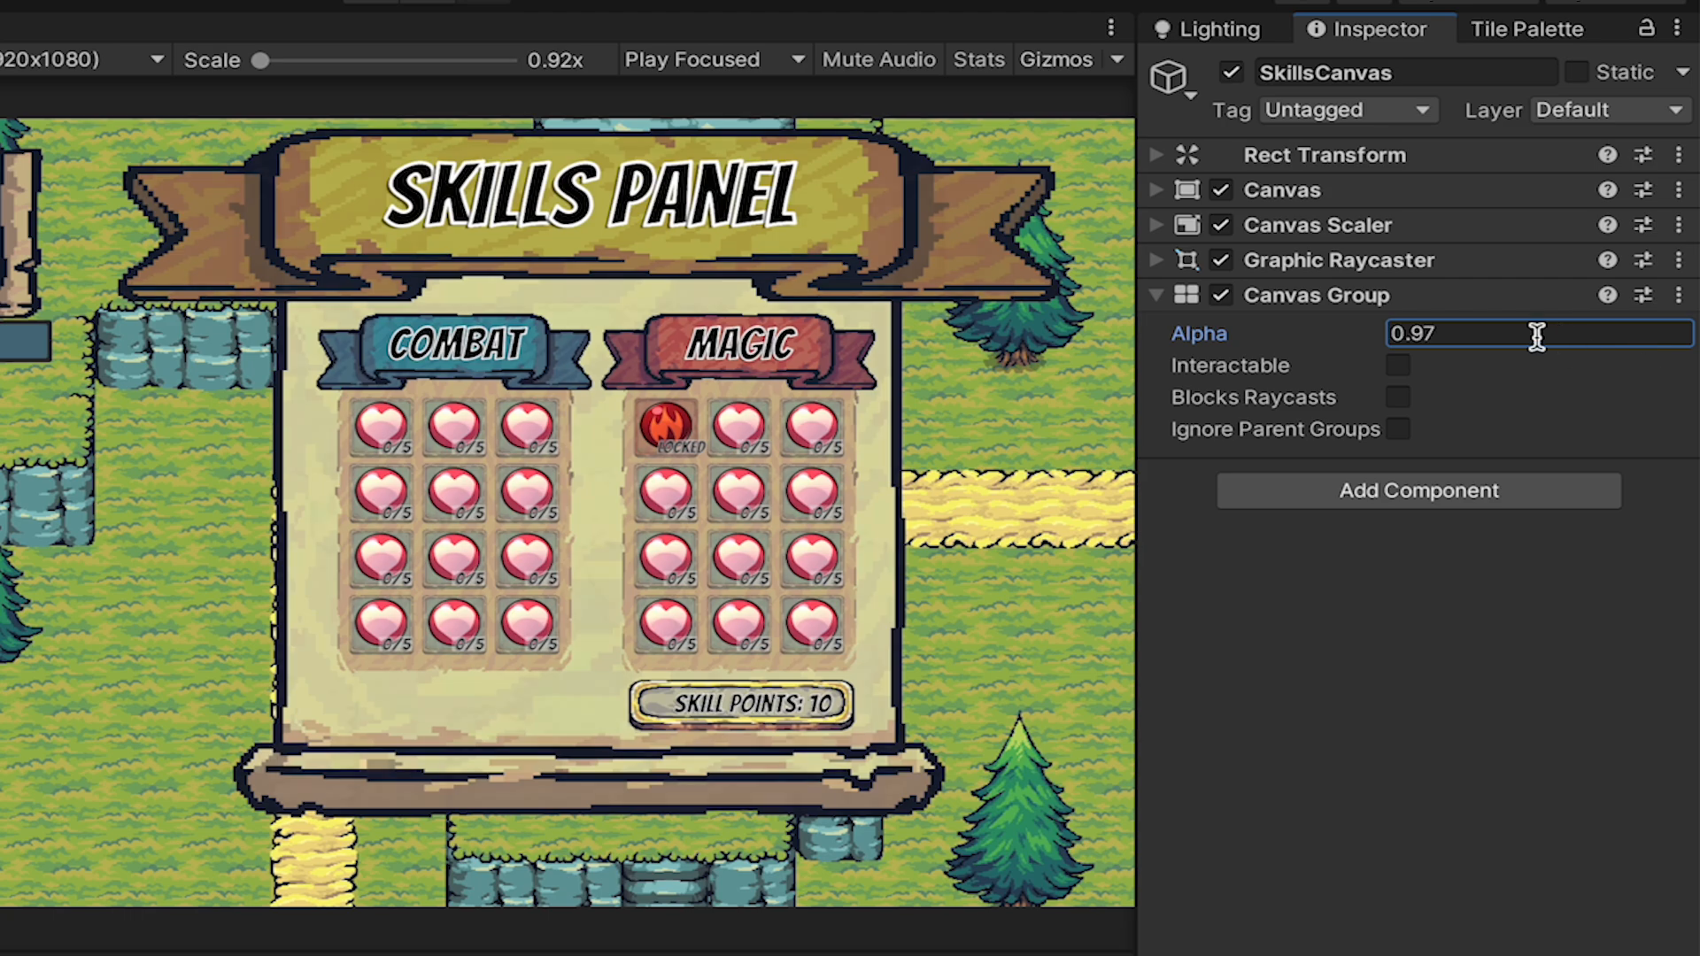
type("1")
key("BackSpace")
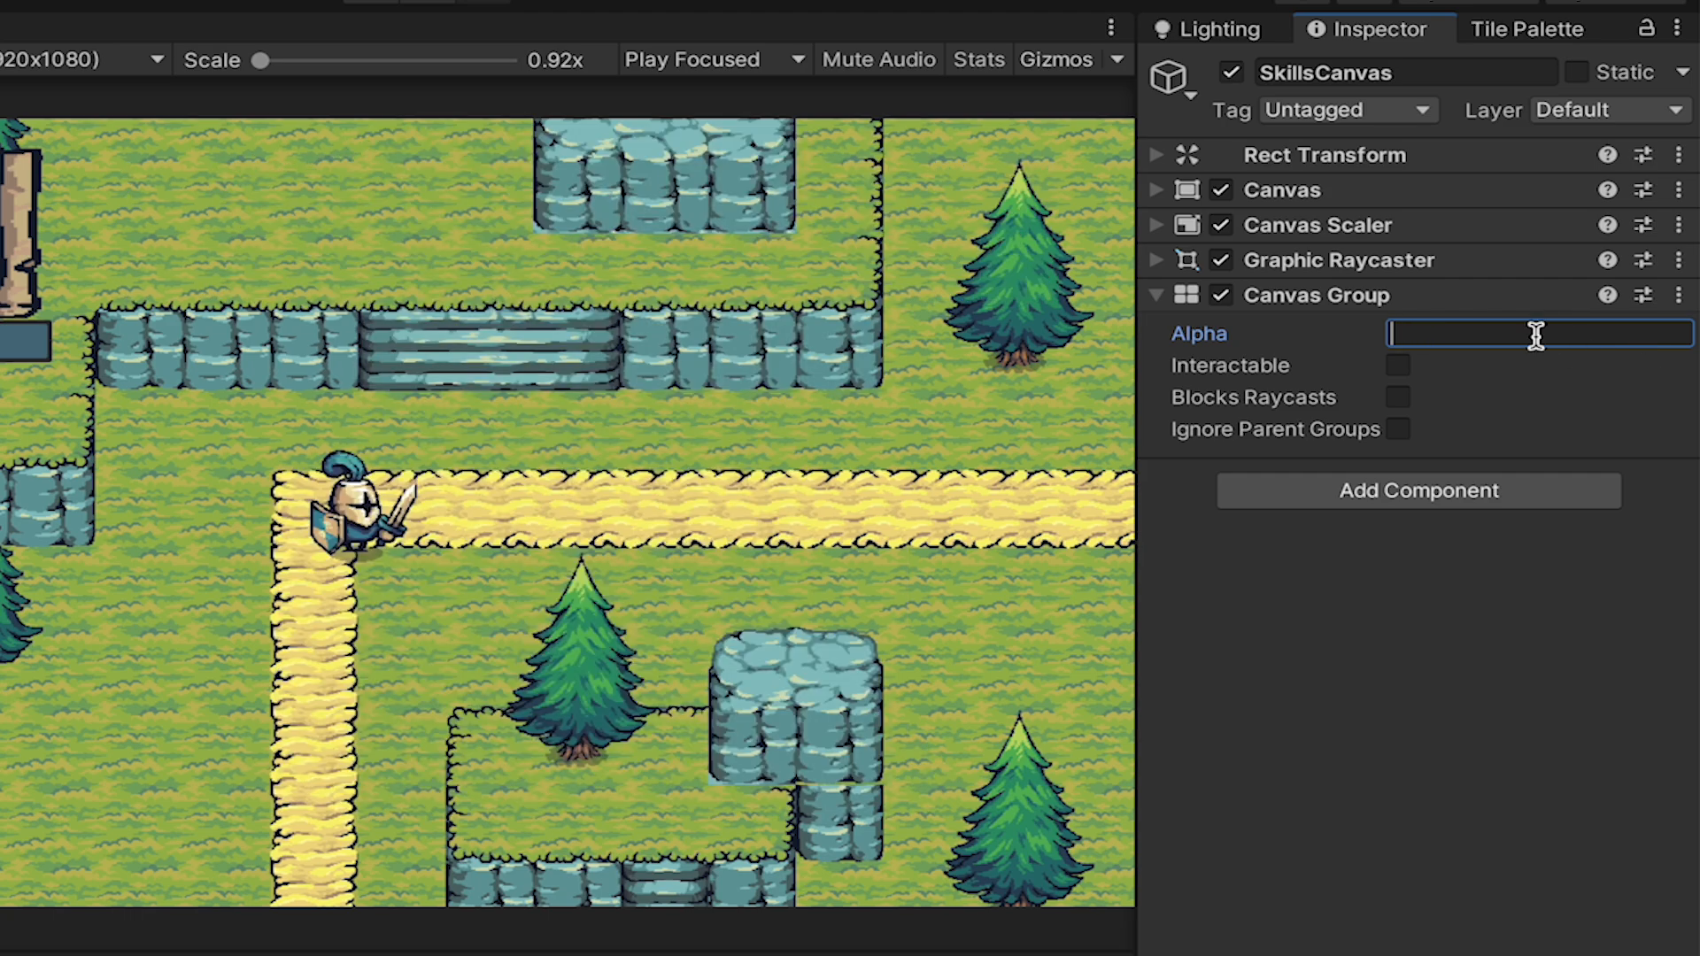
type("1")
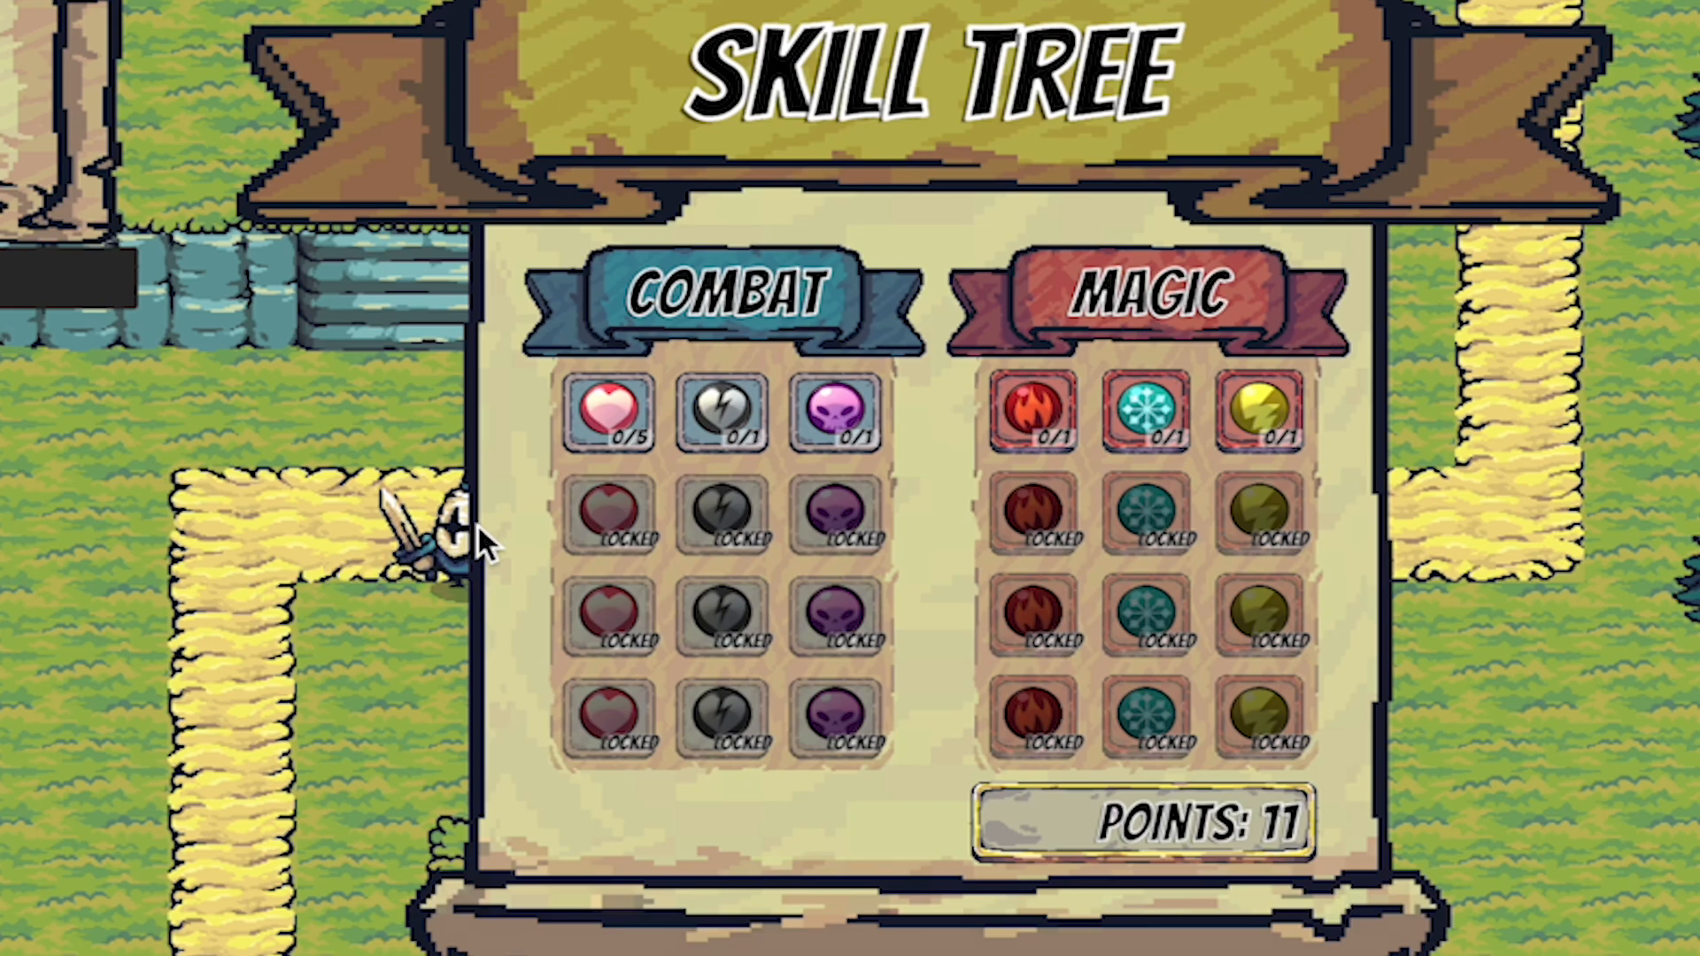
In the running game, spend five skill points on the first heart skill of the Combat tree.
left_click(595, 396)
left_click(596, 396)
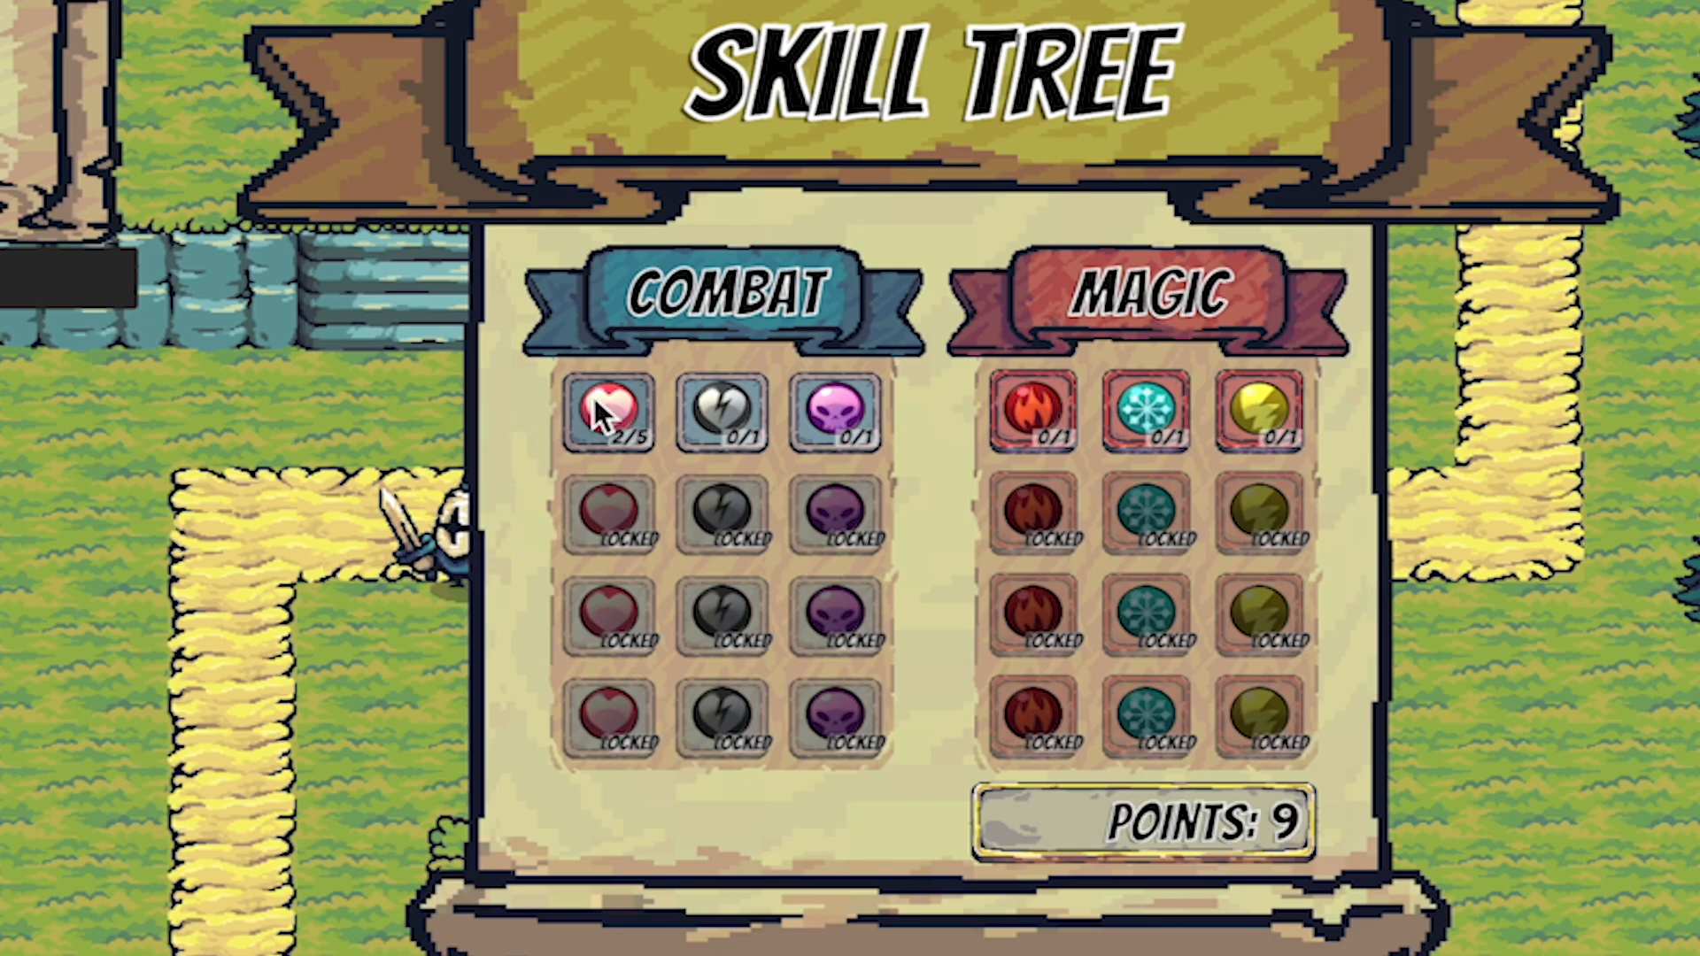
left_click(595, 396)
left_click(593, 395)
left_click(592, 395)
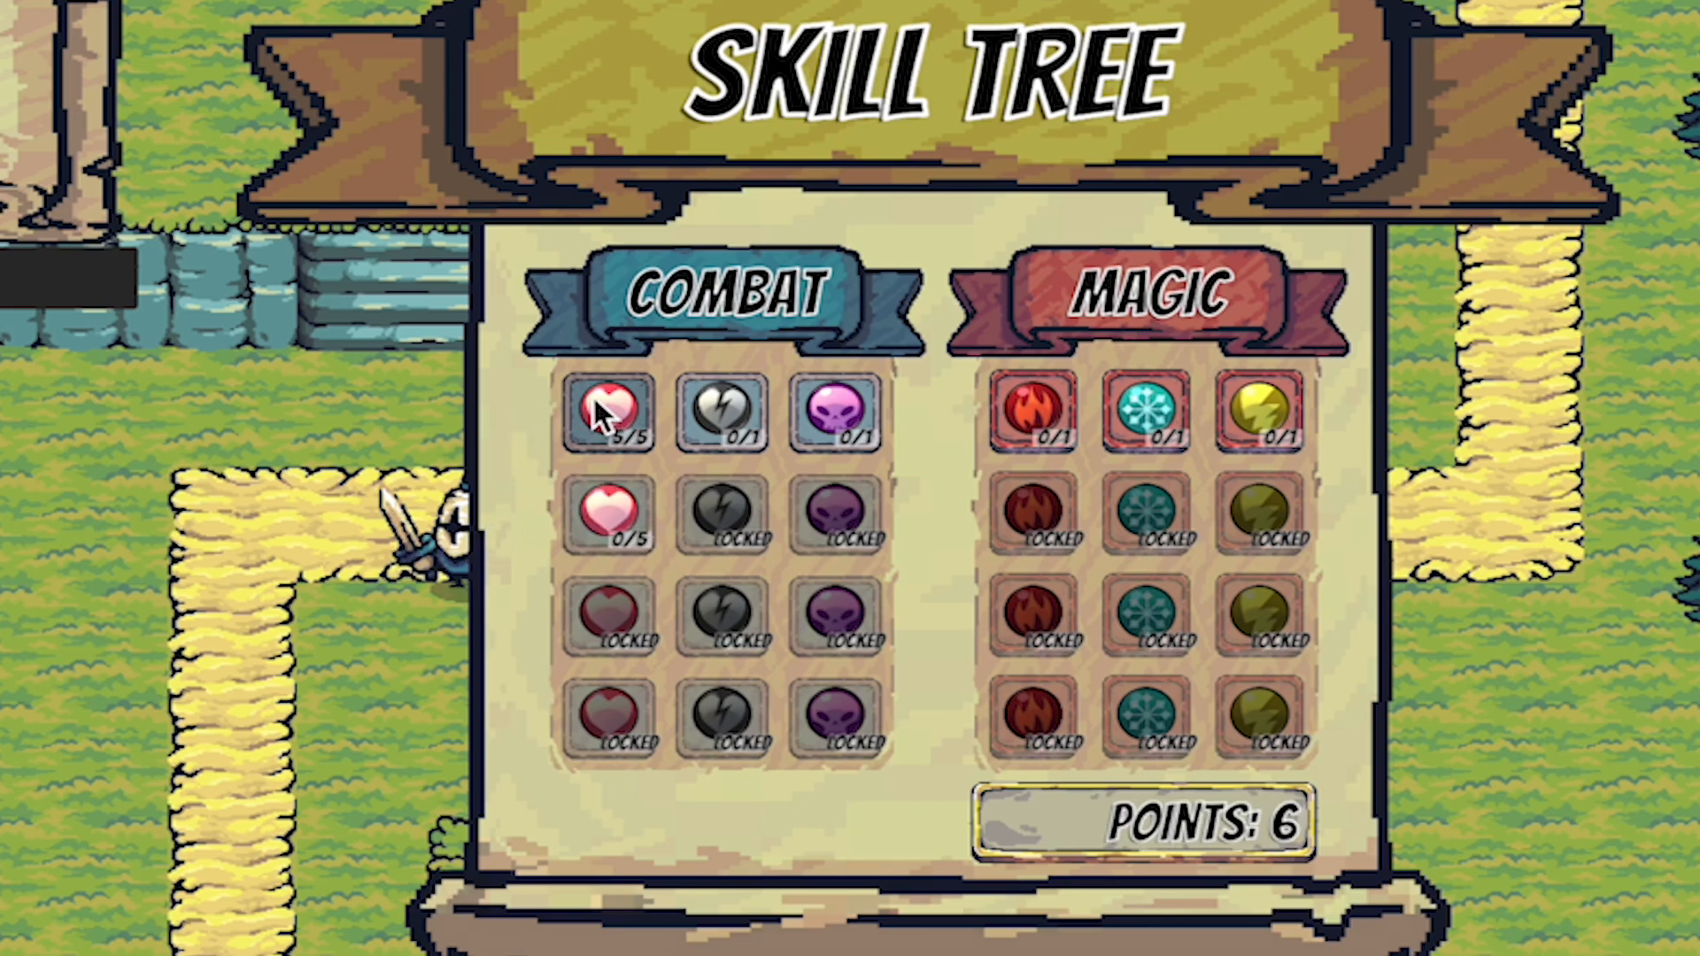
Spend one point each on the first cracked-heart skill, the first three skull skills and the first two Magic ice skills.
left_click(735, 401)
left_click(842, 395)
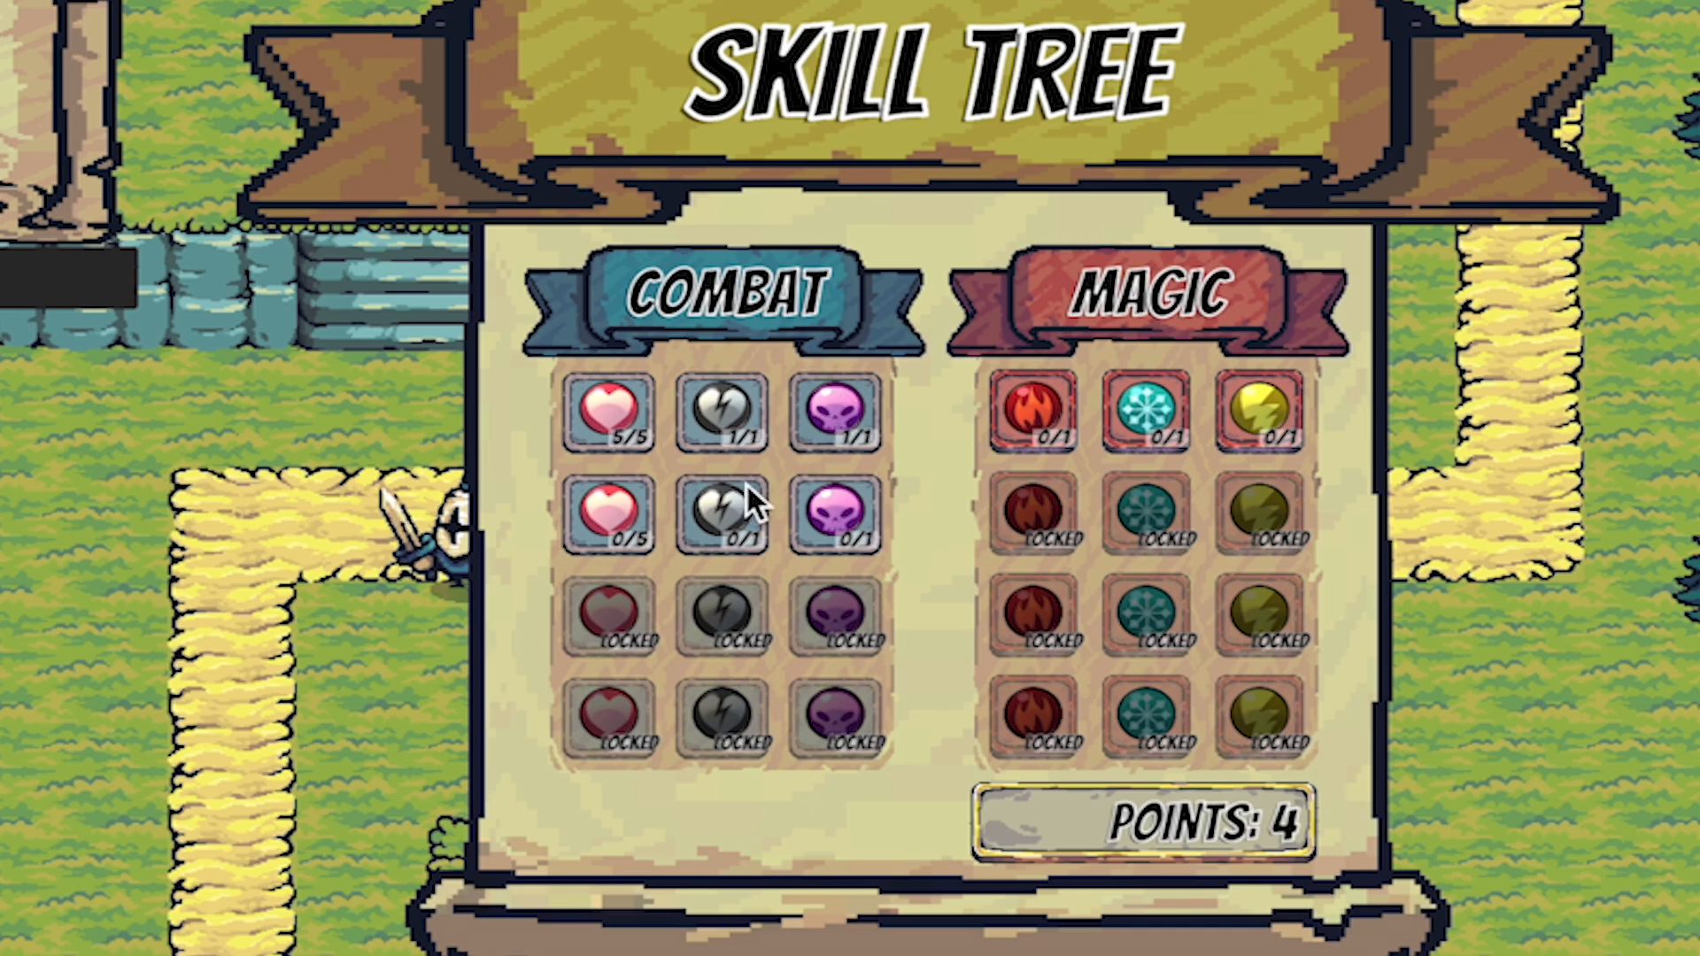
left_click(831, 494)
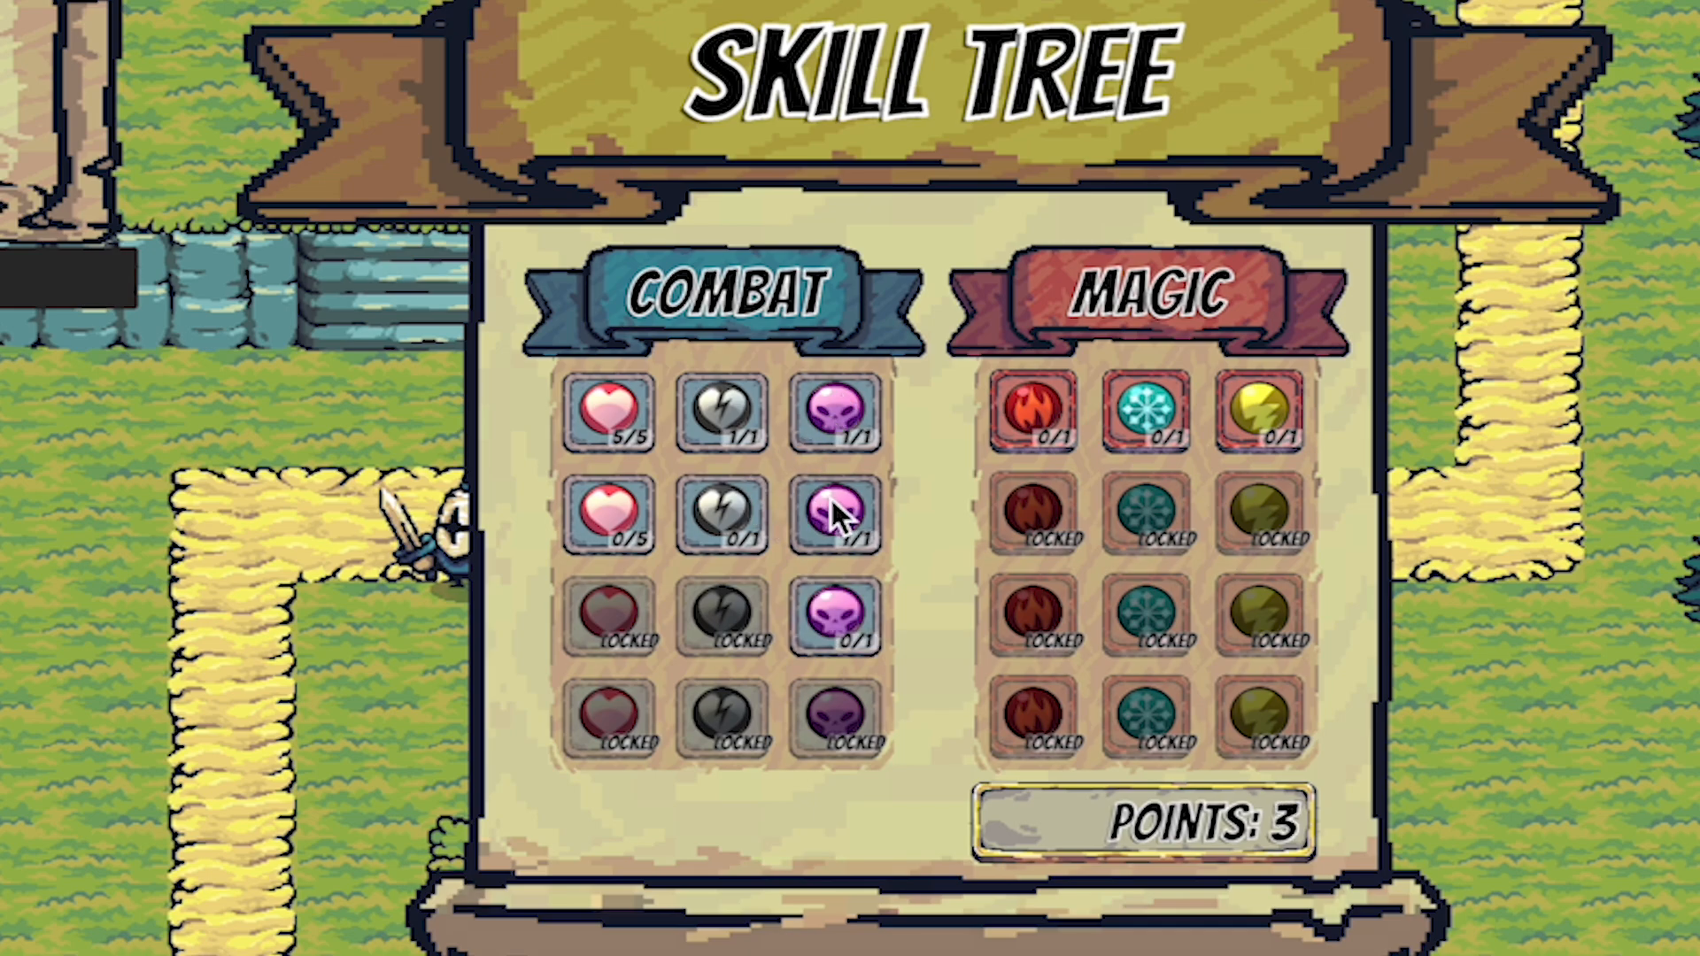
left_click(837, 573)
left_click(1163, 394)
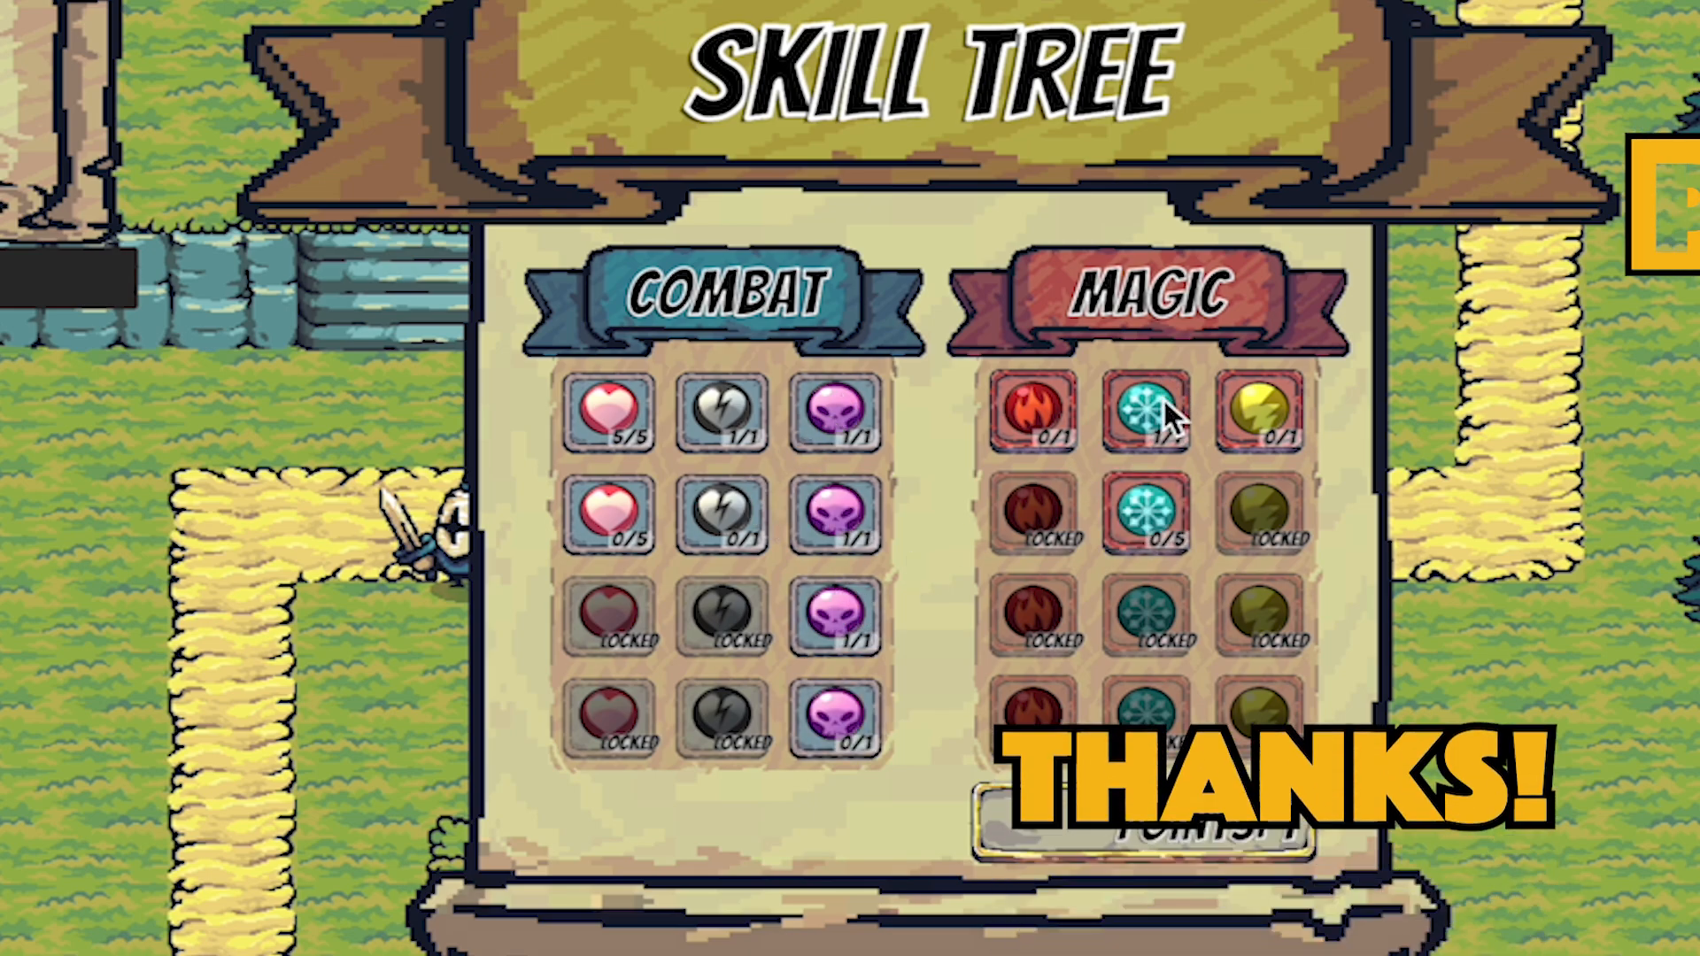
left_click(1151, 501)
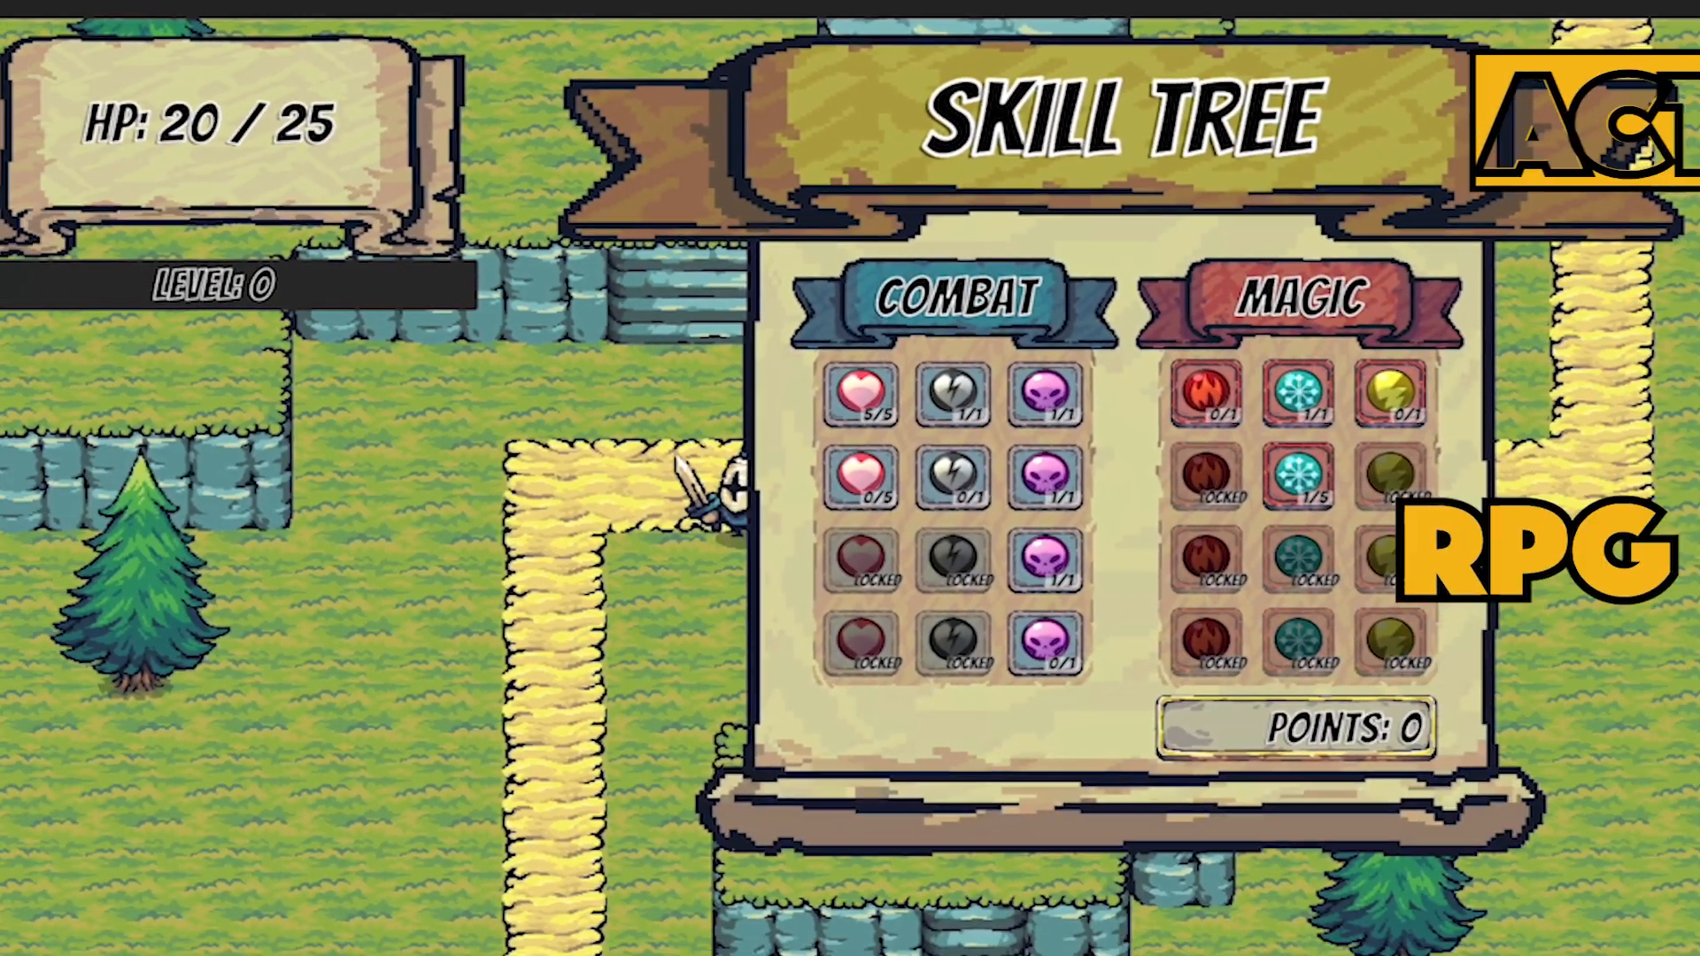
Close the skill tree panel and walk the knight east along the path towards the goblin.
key("k")
key("a")
key("d")
key("d")
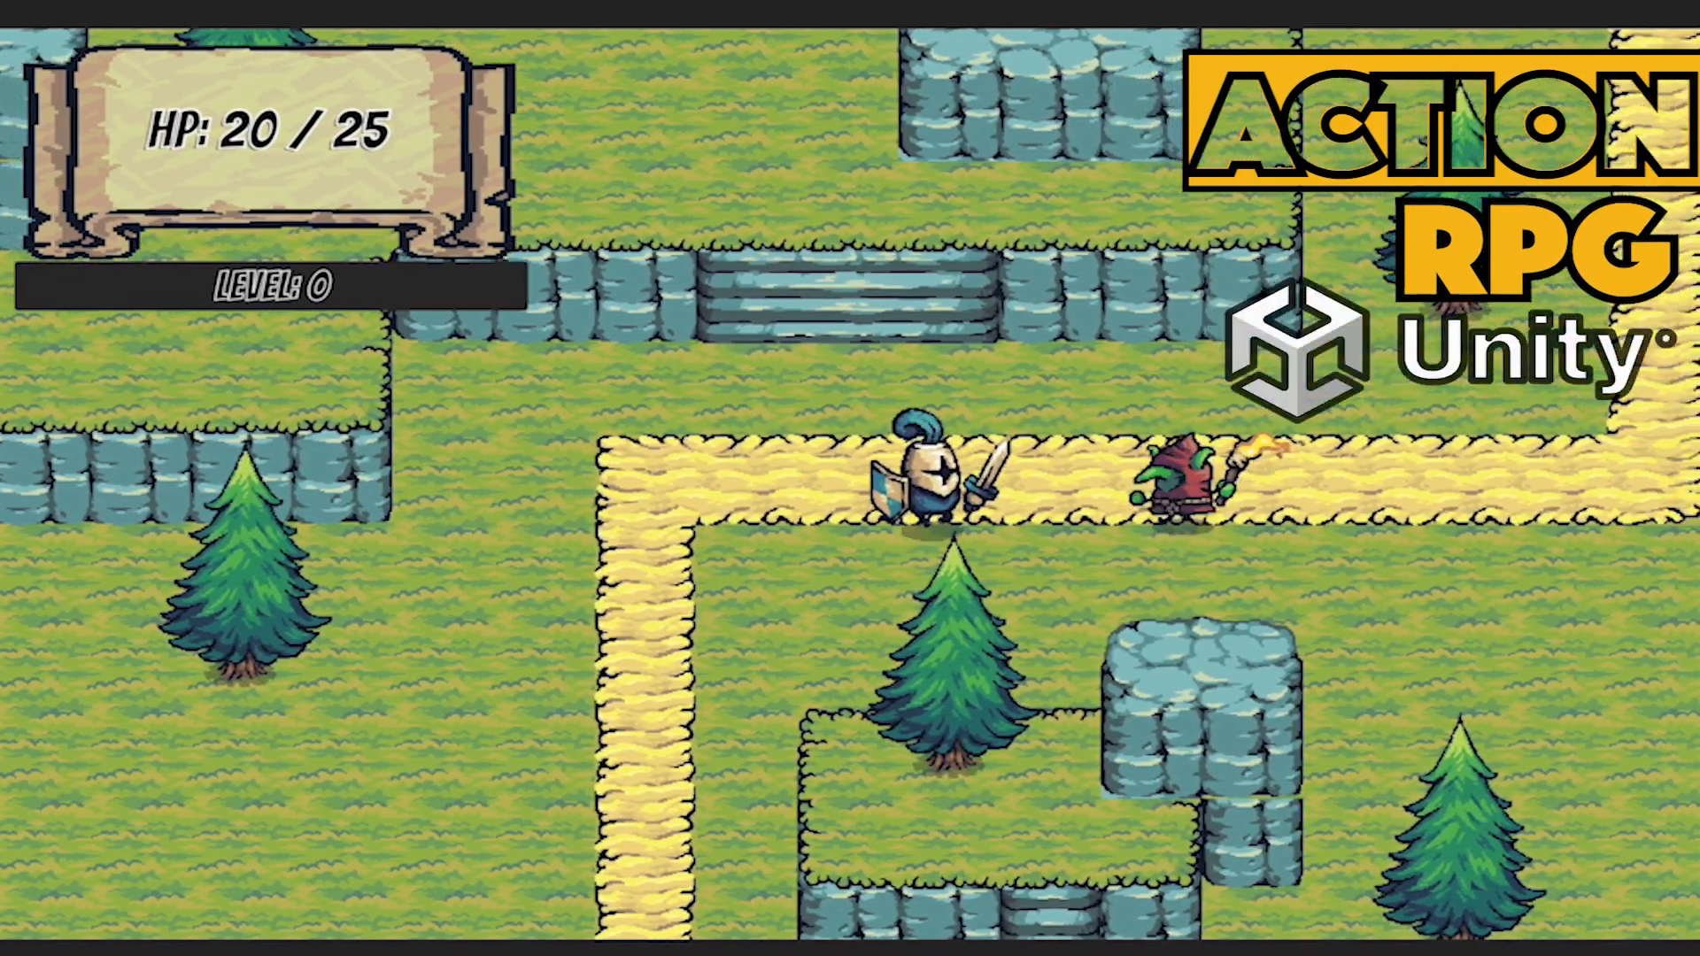